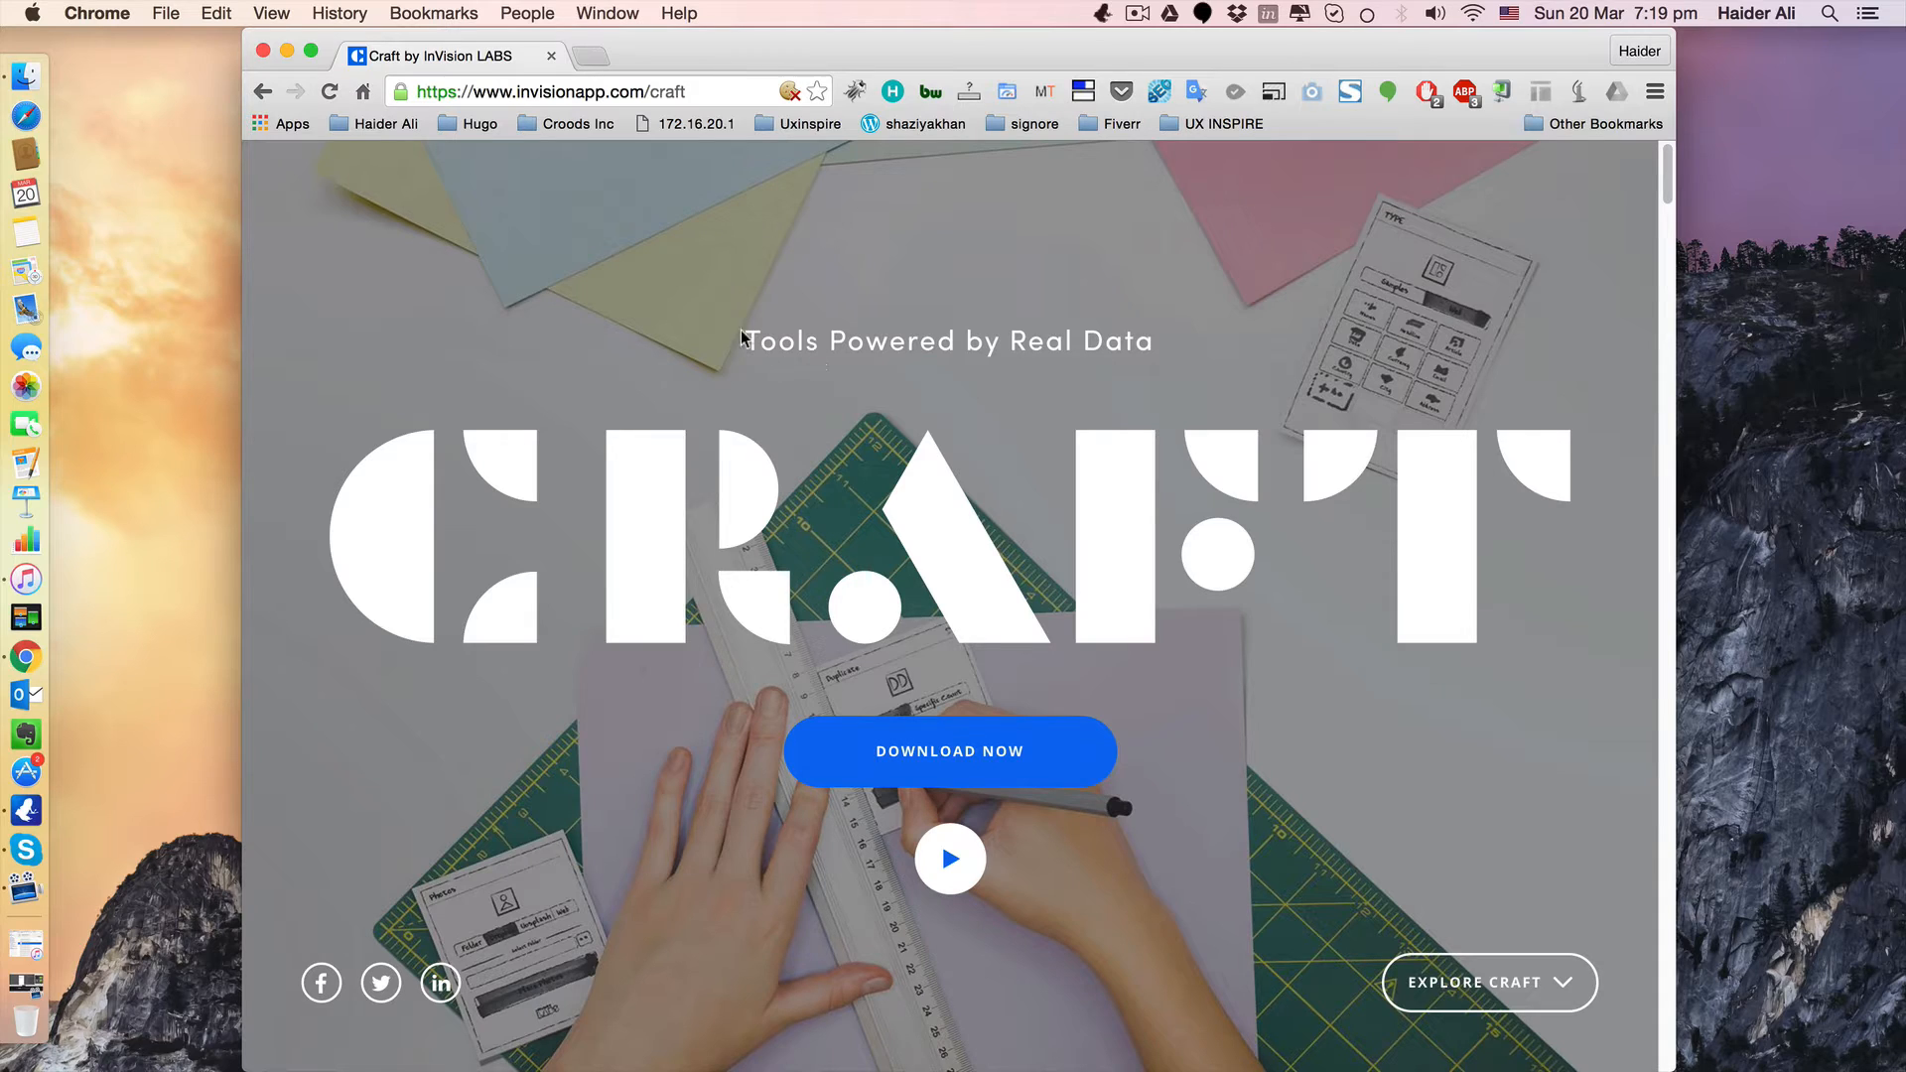
Look through the InVision Craft page, covering its headline, web address, plugin overview, and Prototype and Photos sections.
drag(744, 339, 1157, 341)
click(896, 377)
drag(744, 338, 1167, 333)
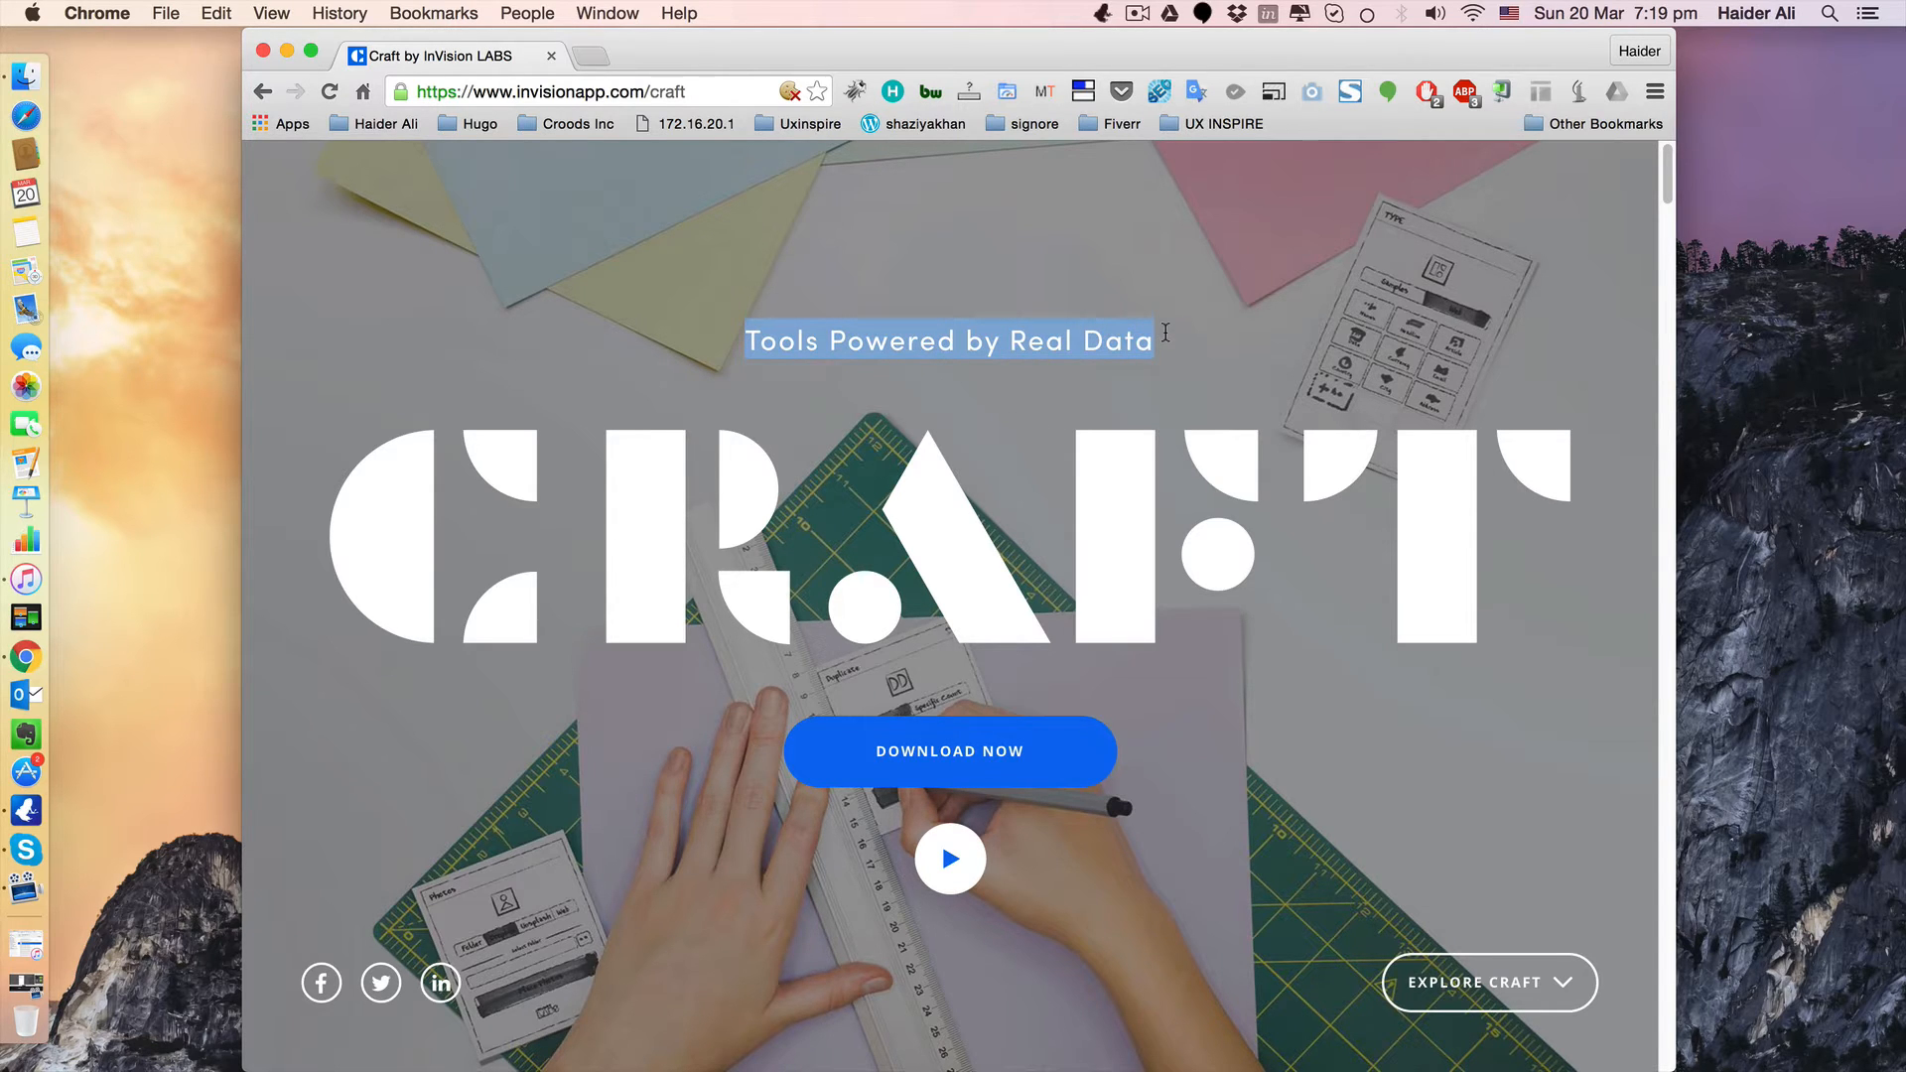
scroll(1185, 618, down, 3)
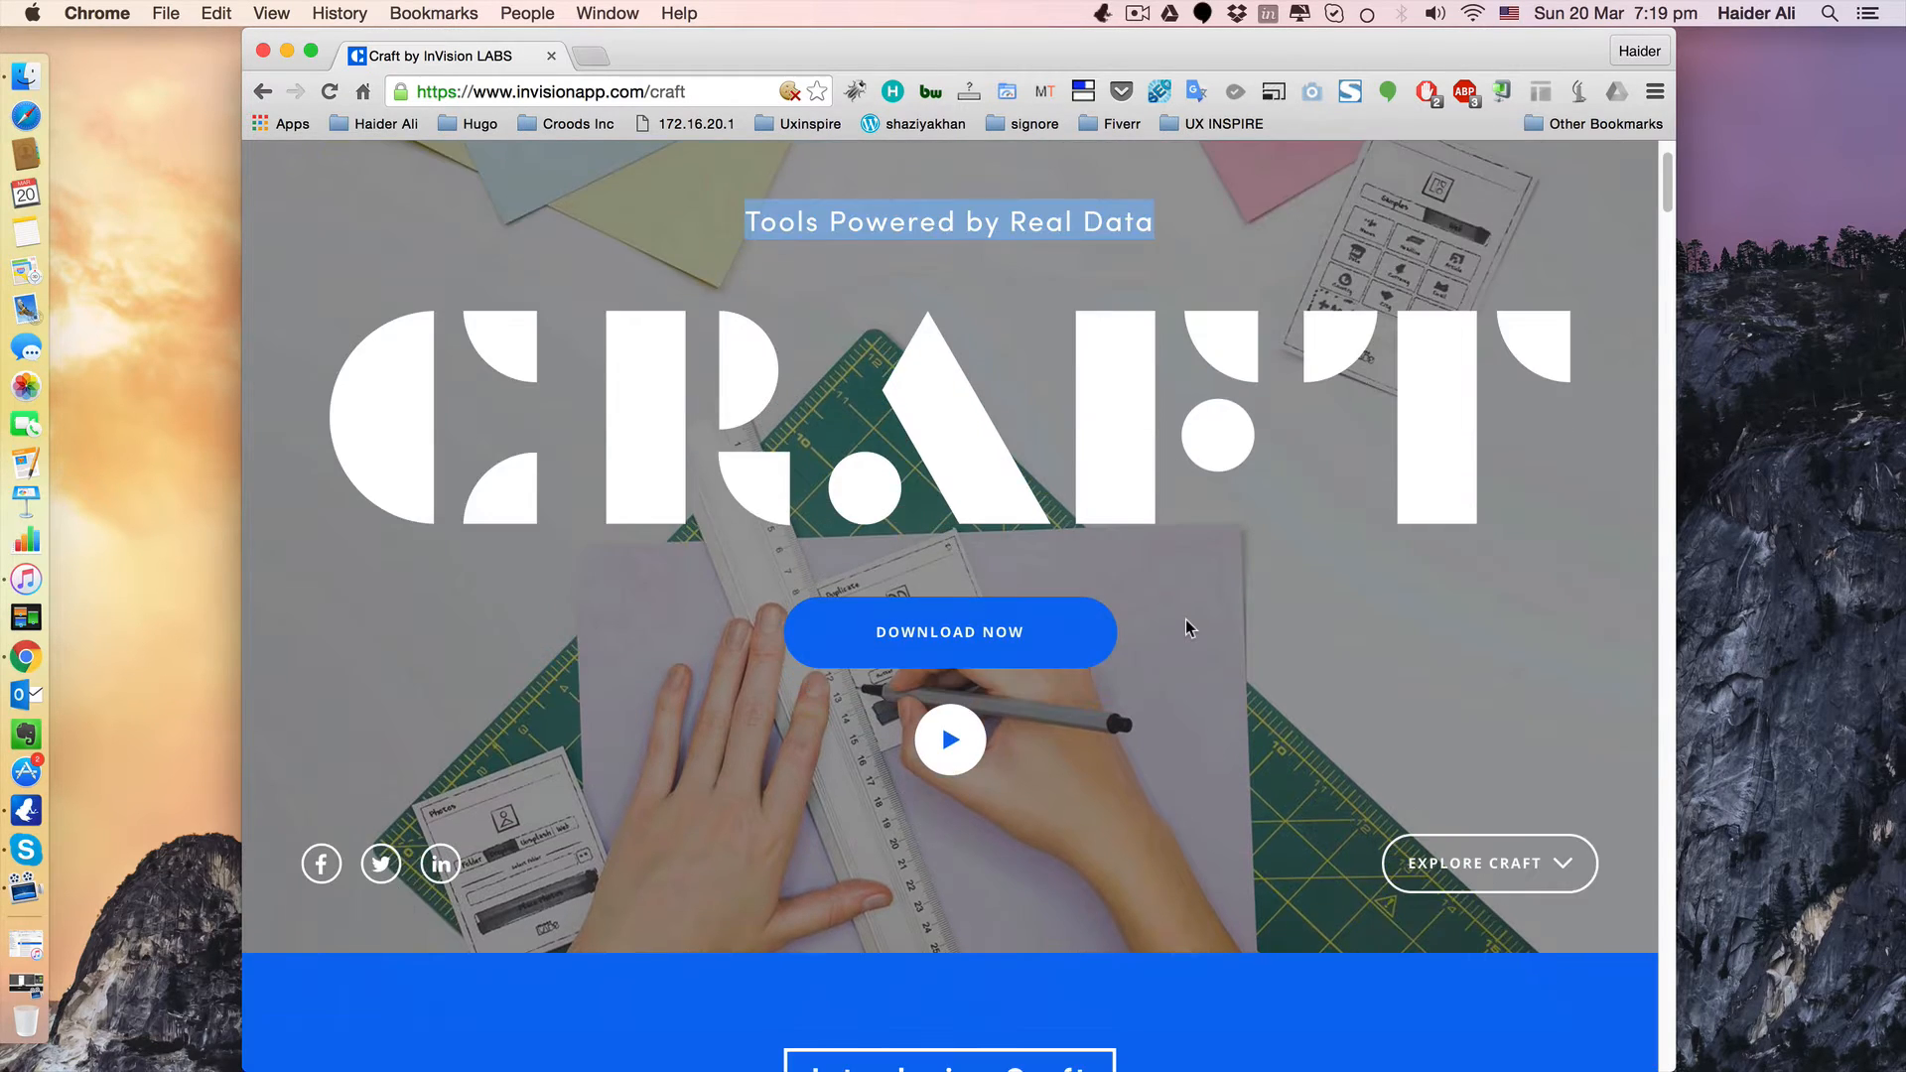
scroll(1185, 621, down, 10)
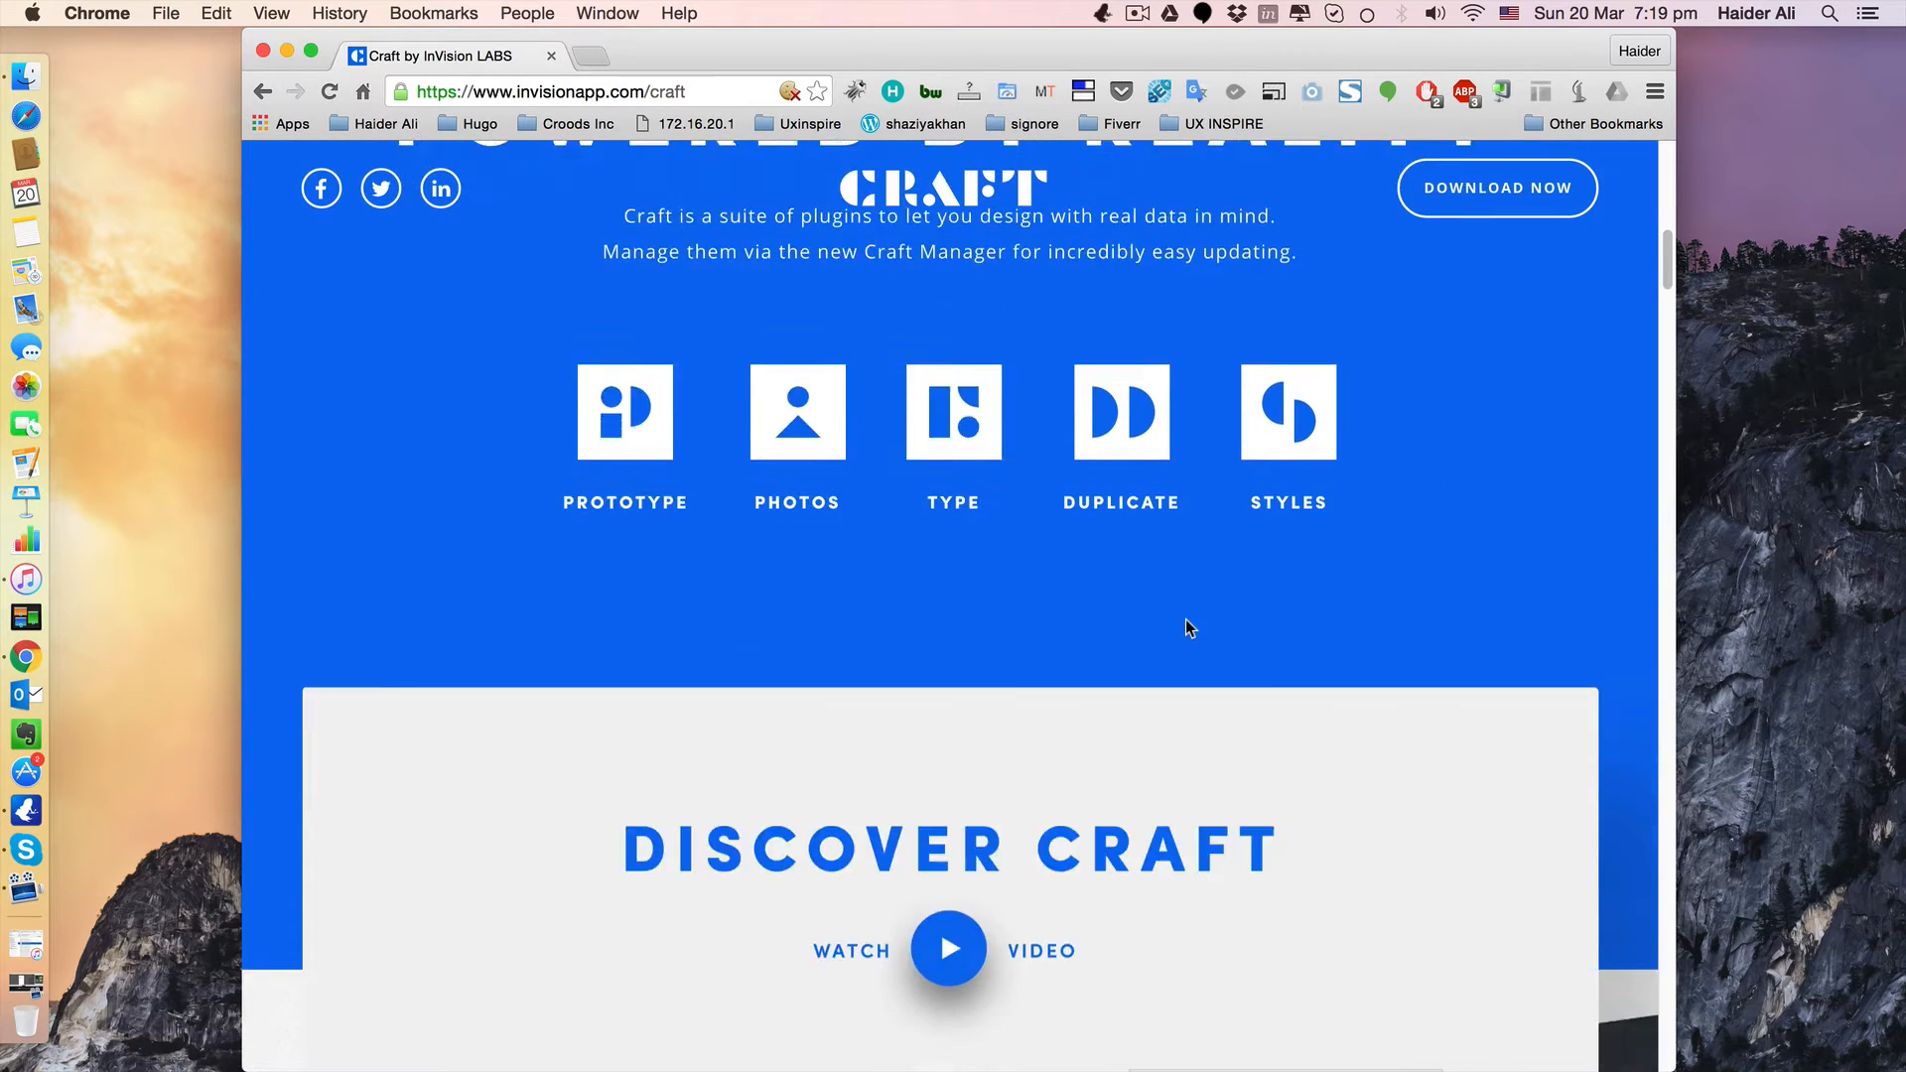
scroll(1185, 618, down, 15)
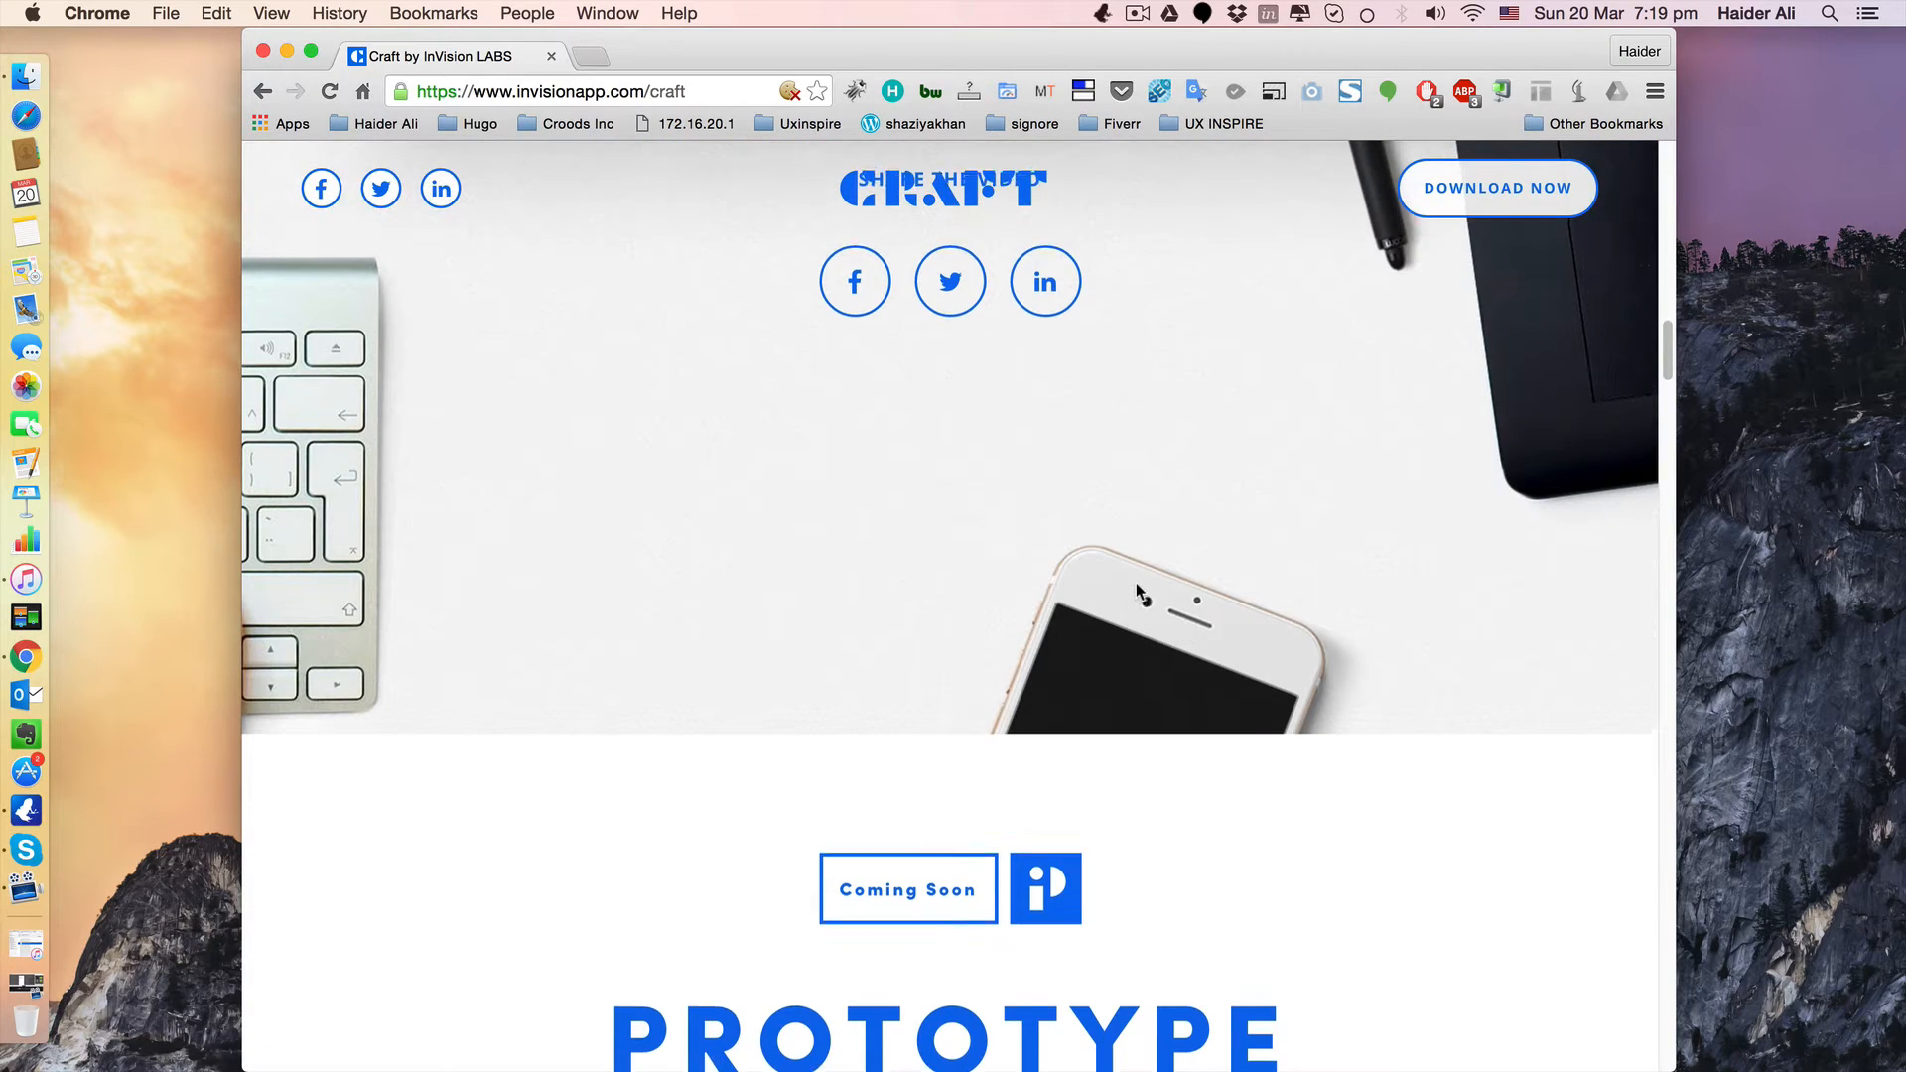
scroll(1179, 723, up, 4)
scroll(1179, 723, down, 9)
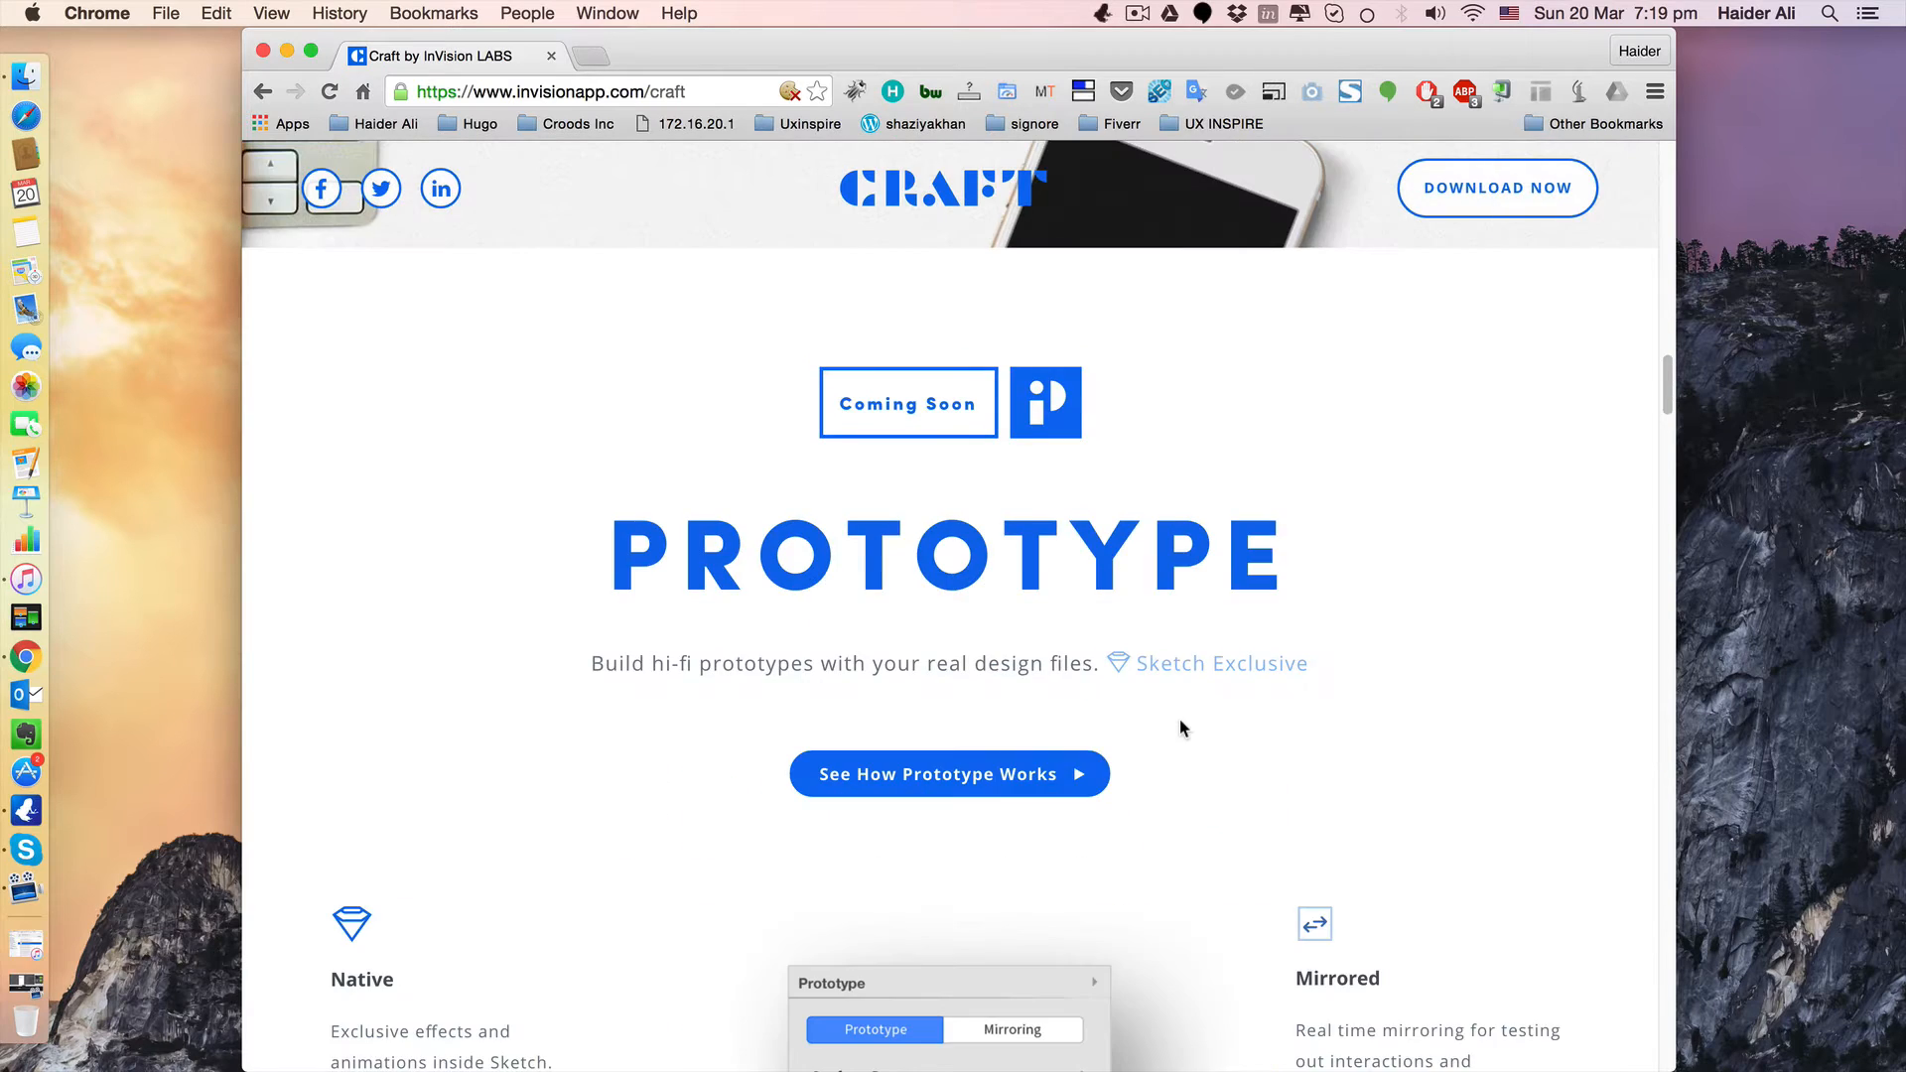
scroll(1179, 719, down, 15)
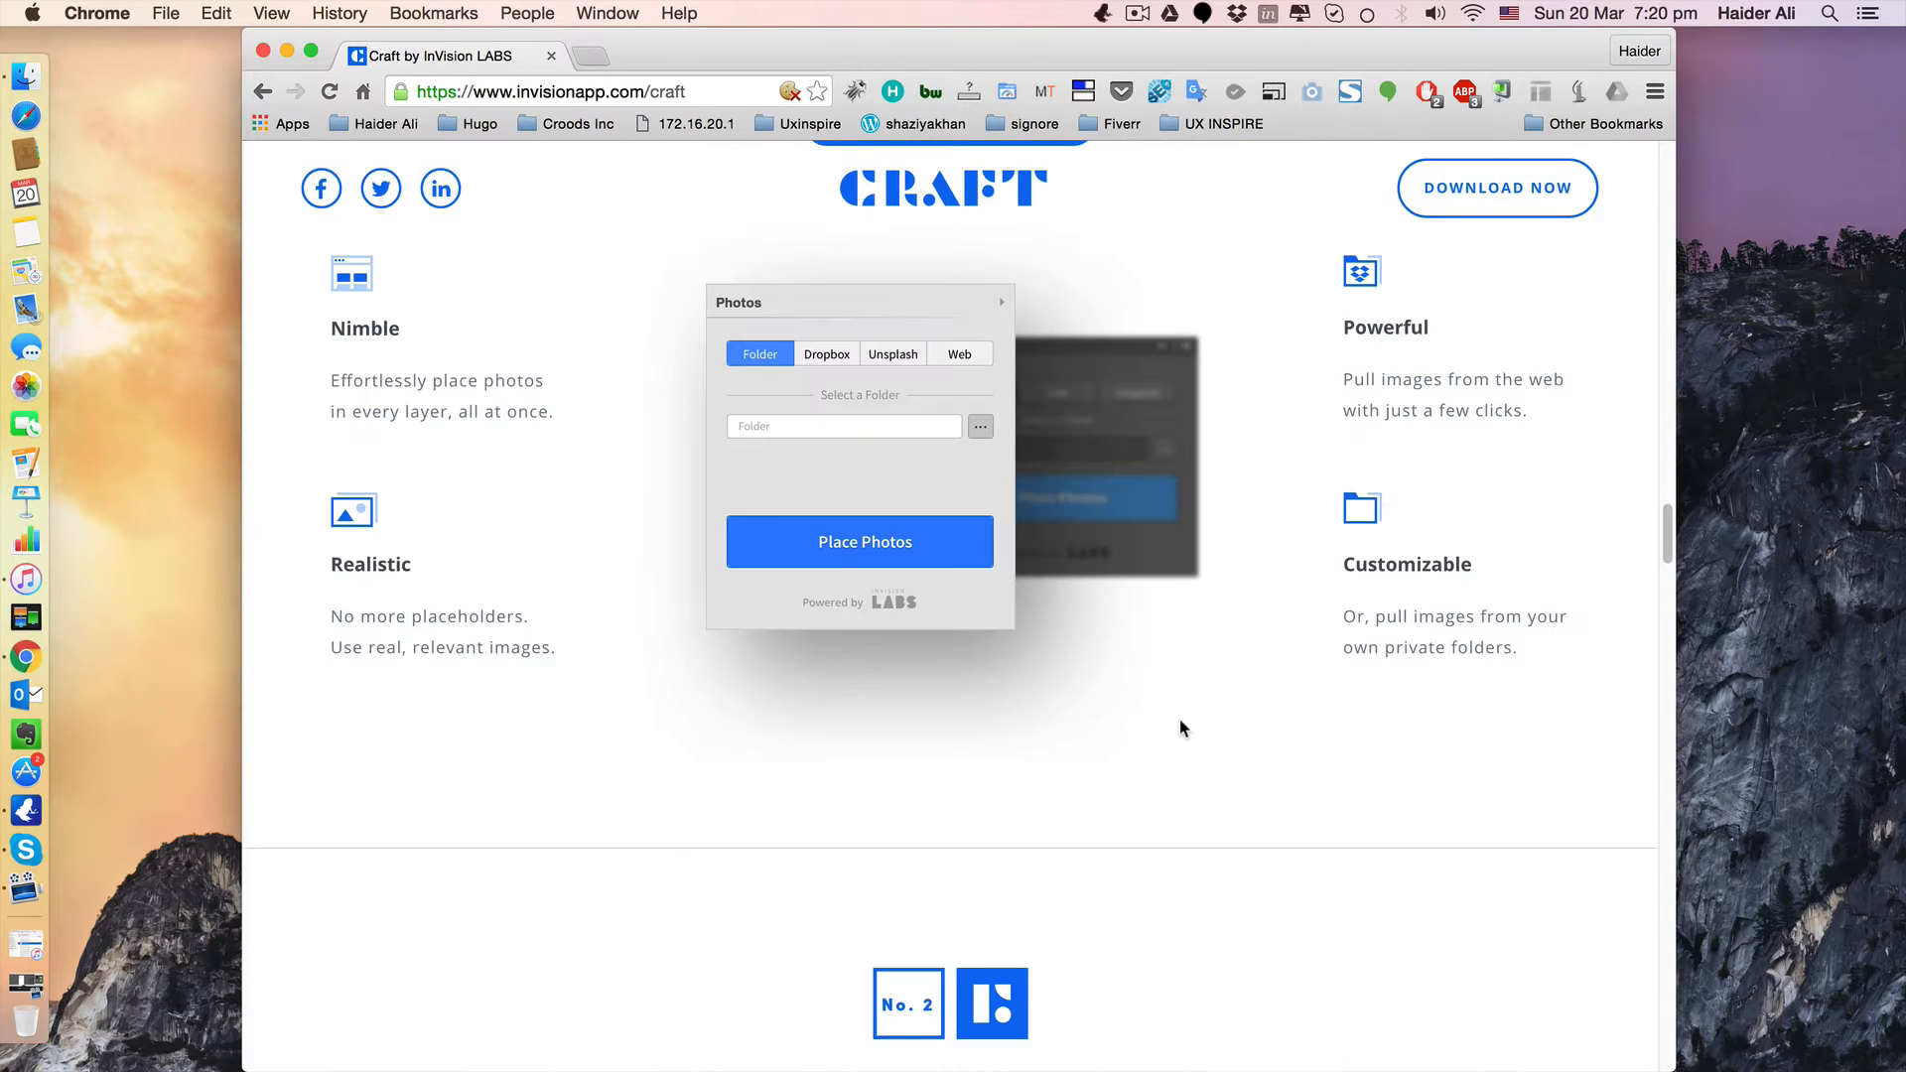
scroll(1180, 719, up, 15)
scroll(1426, 311, up, 15)
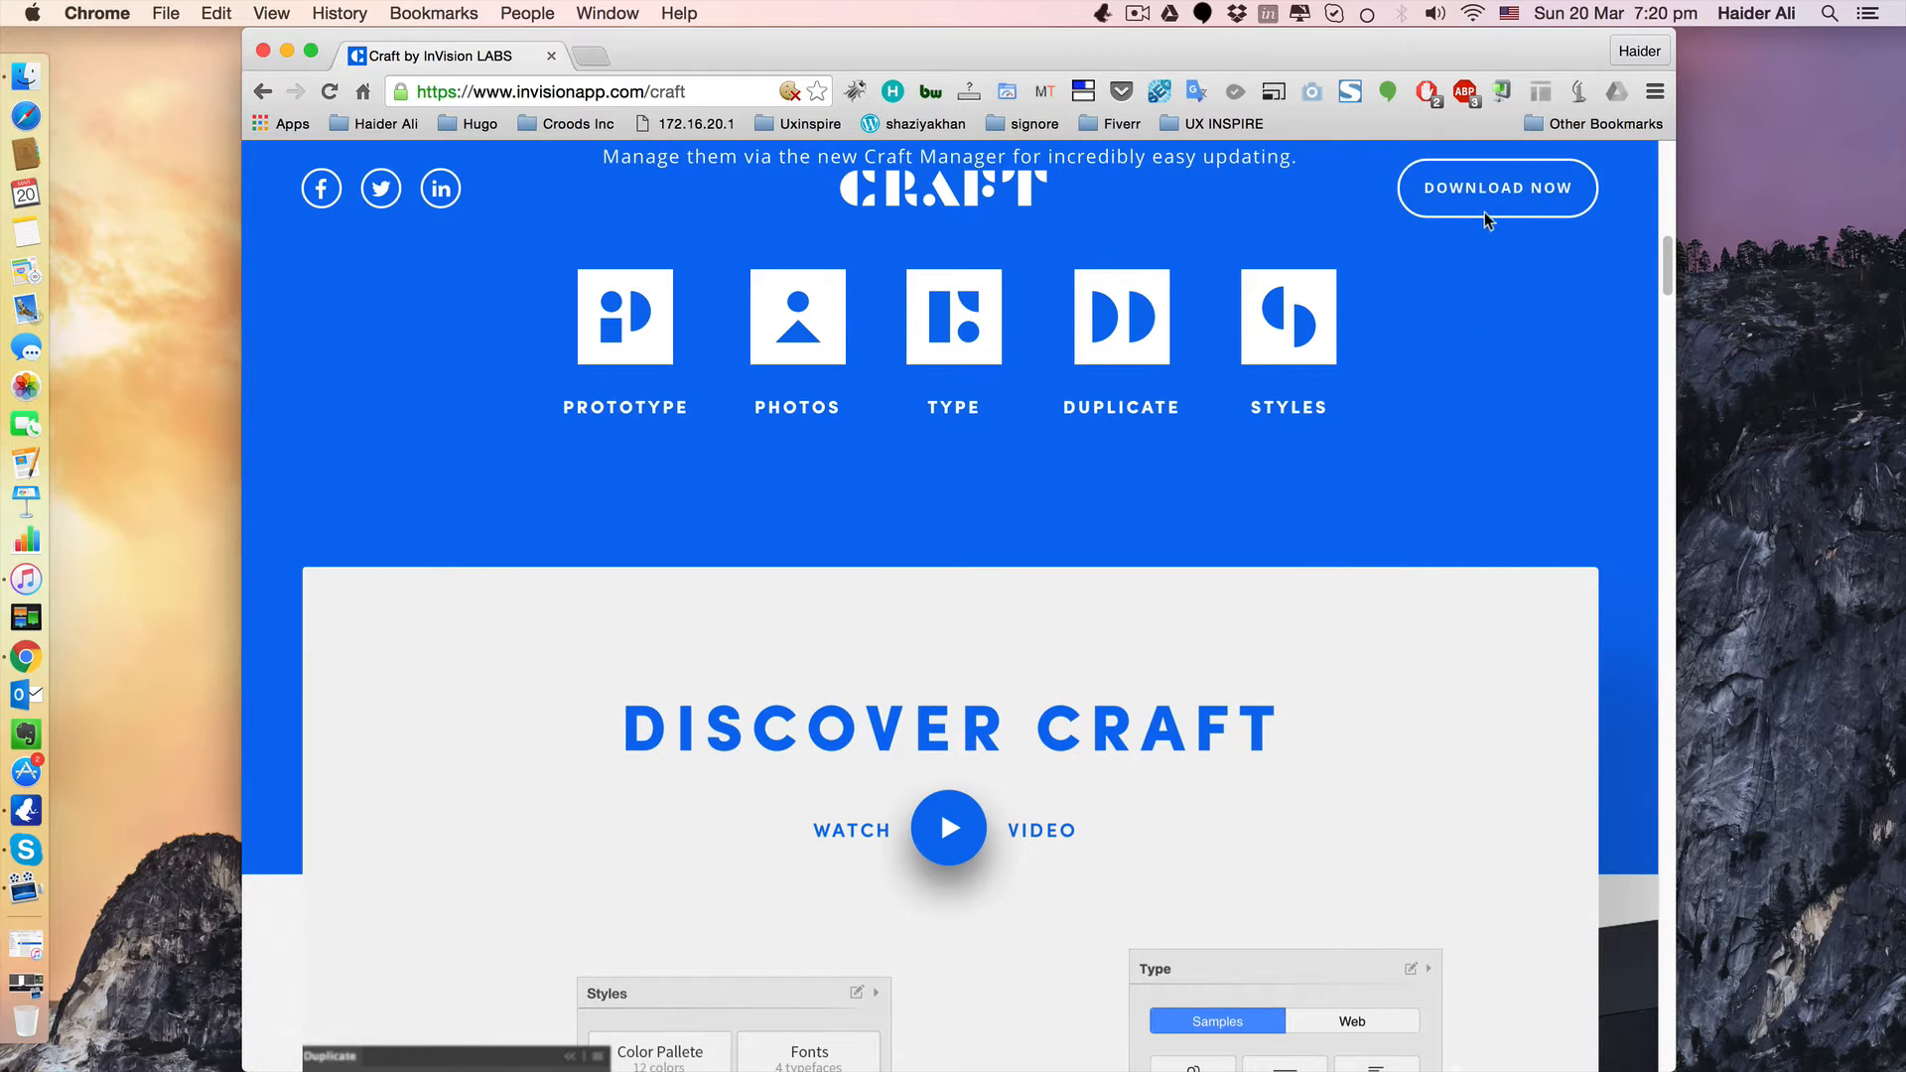
scroll(1479, 211, up, 10)
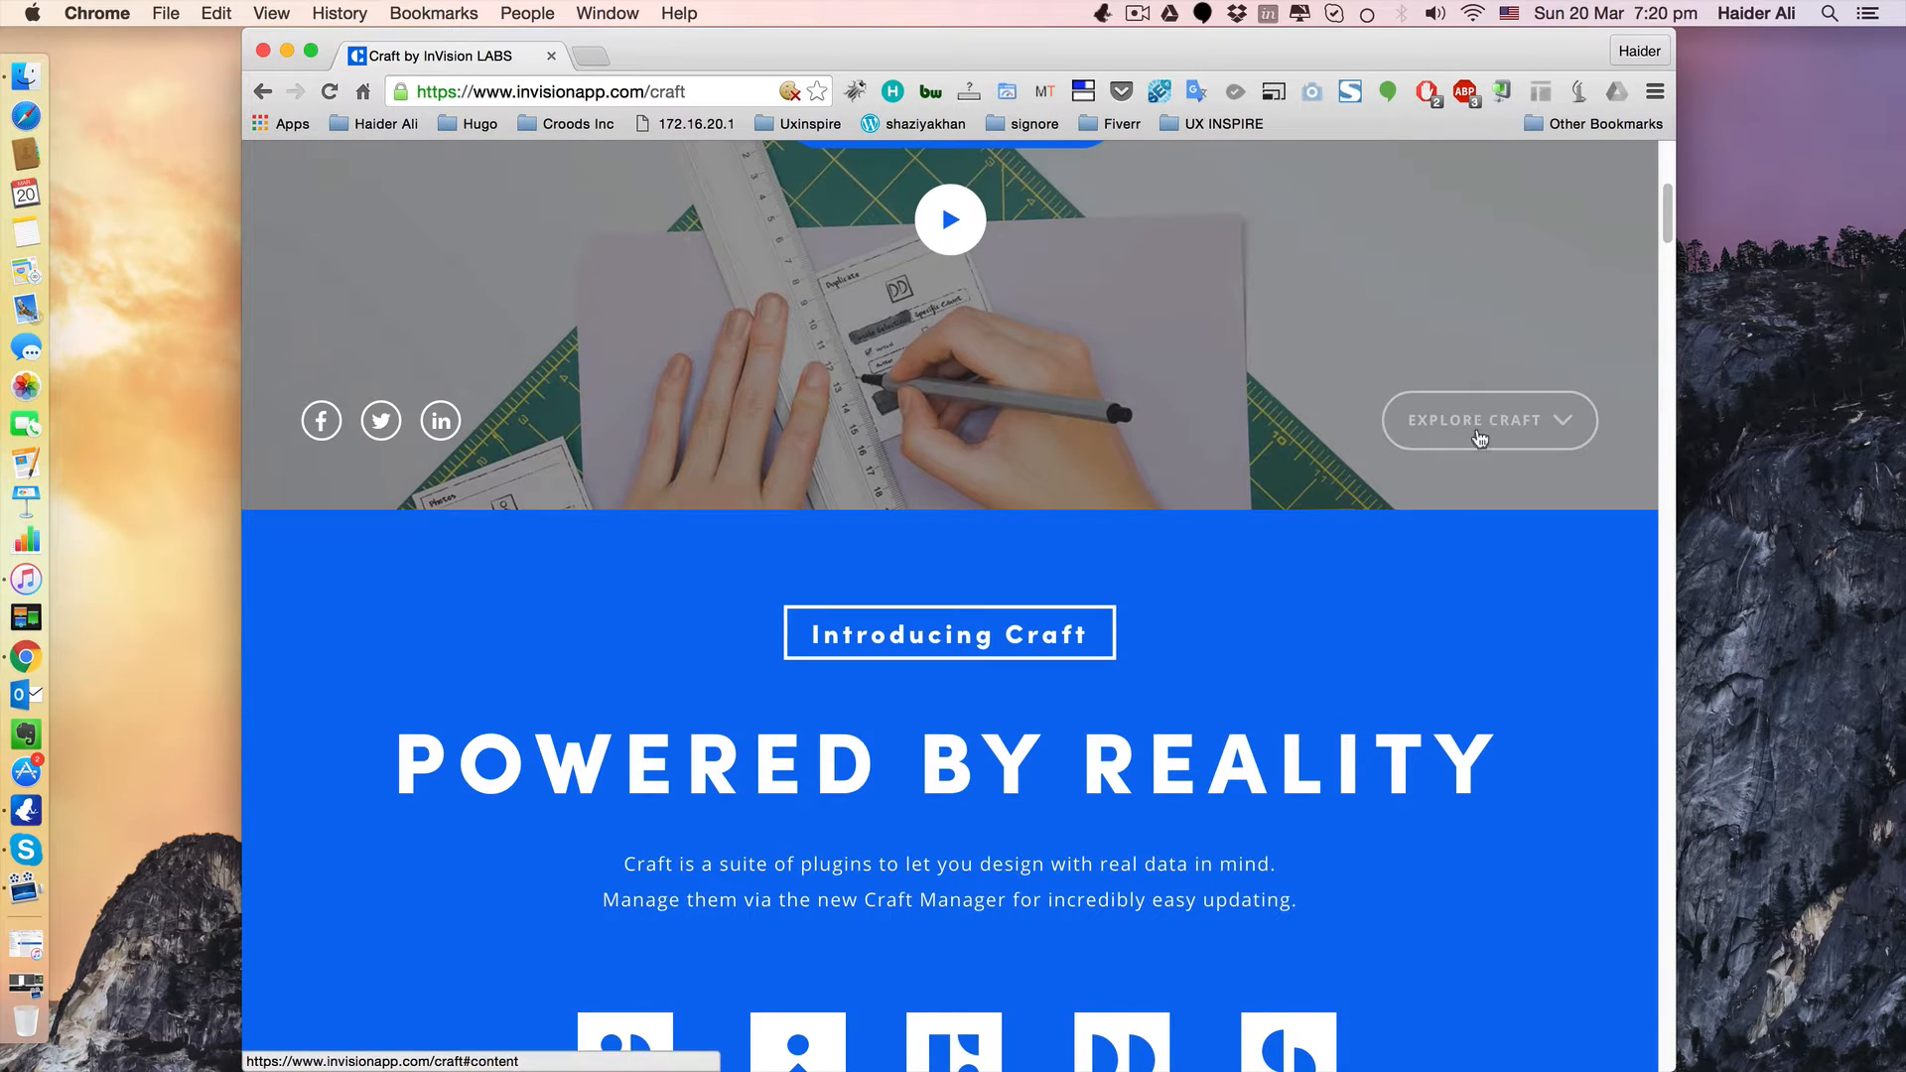
scroll(1169, 460, up, 6)
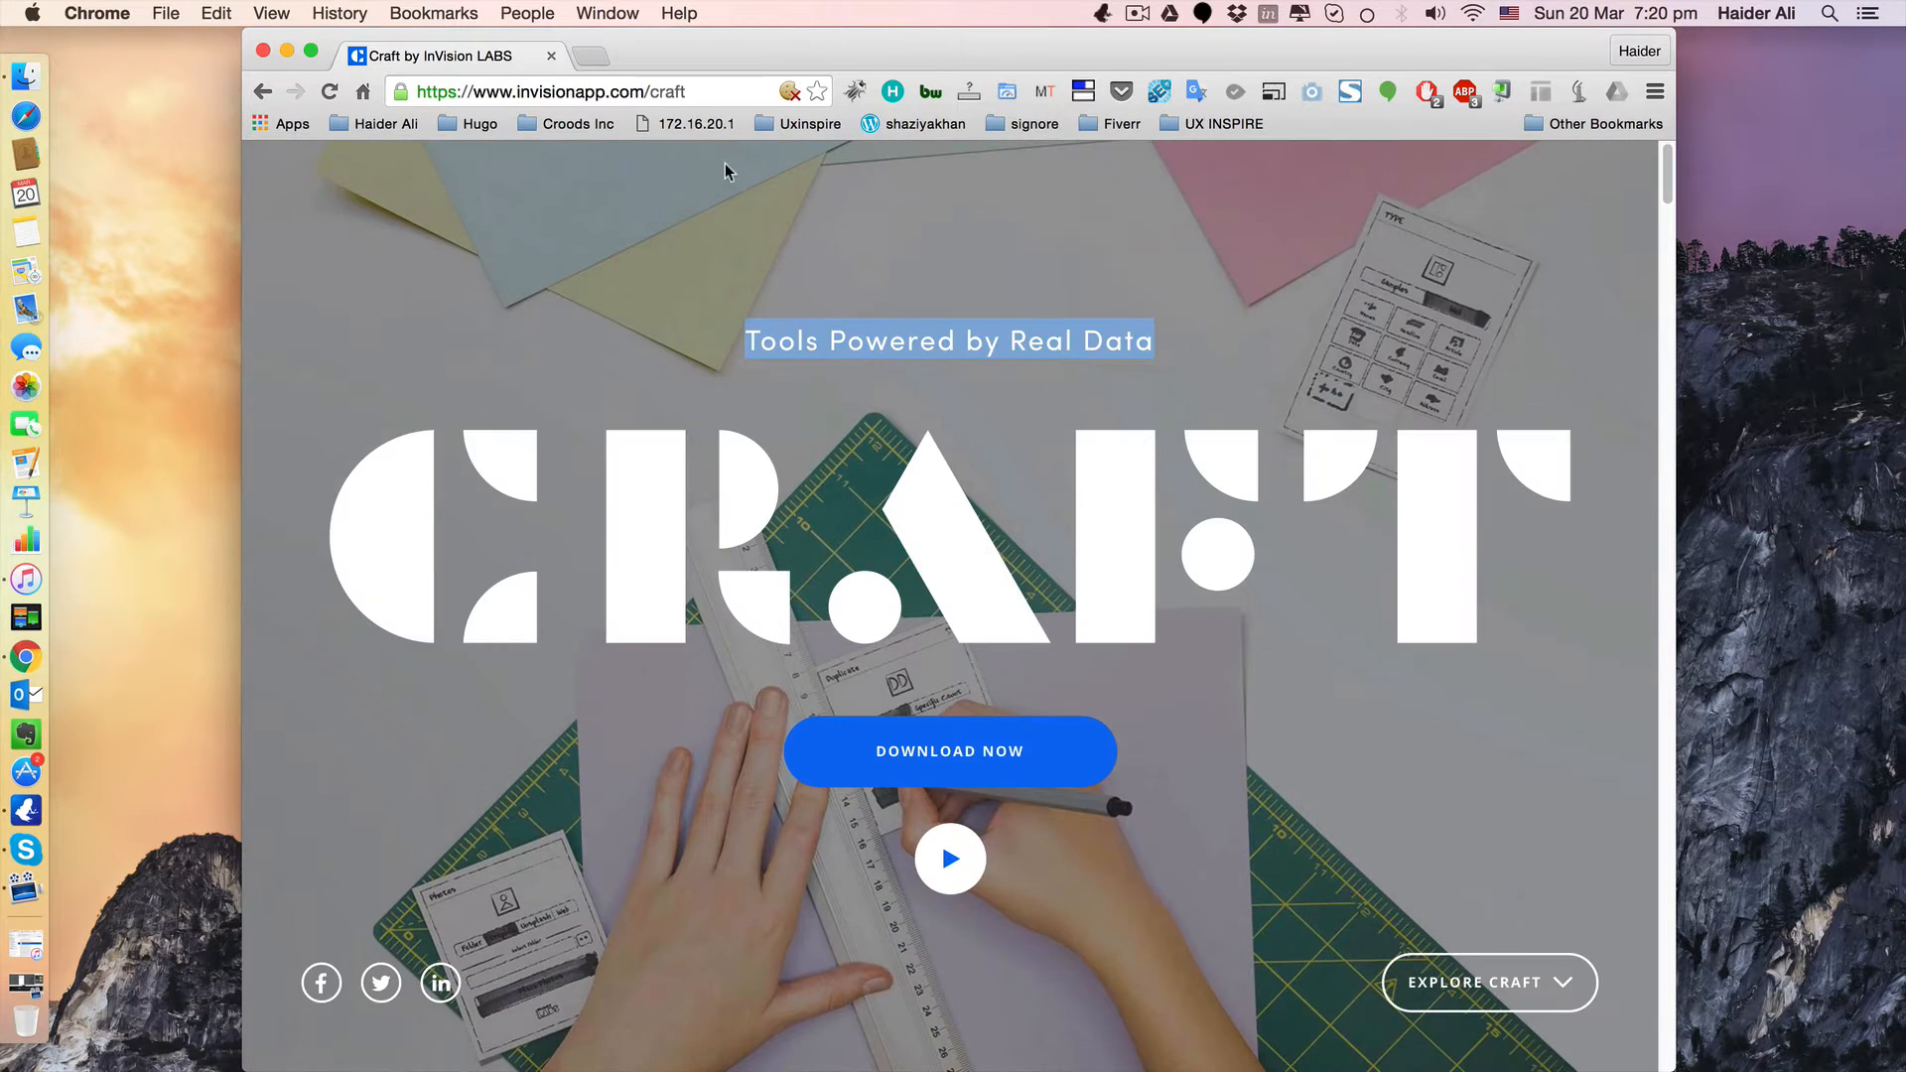
click(713, 91)
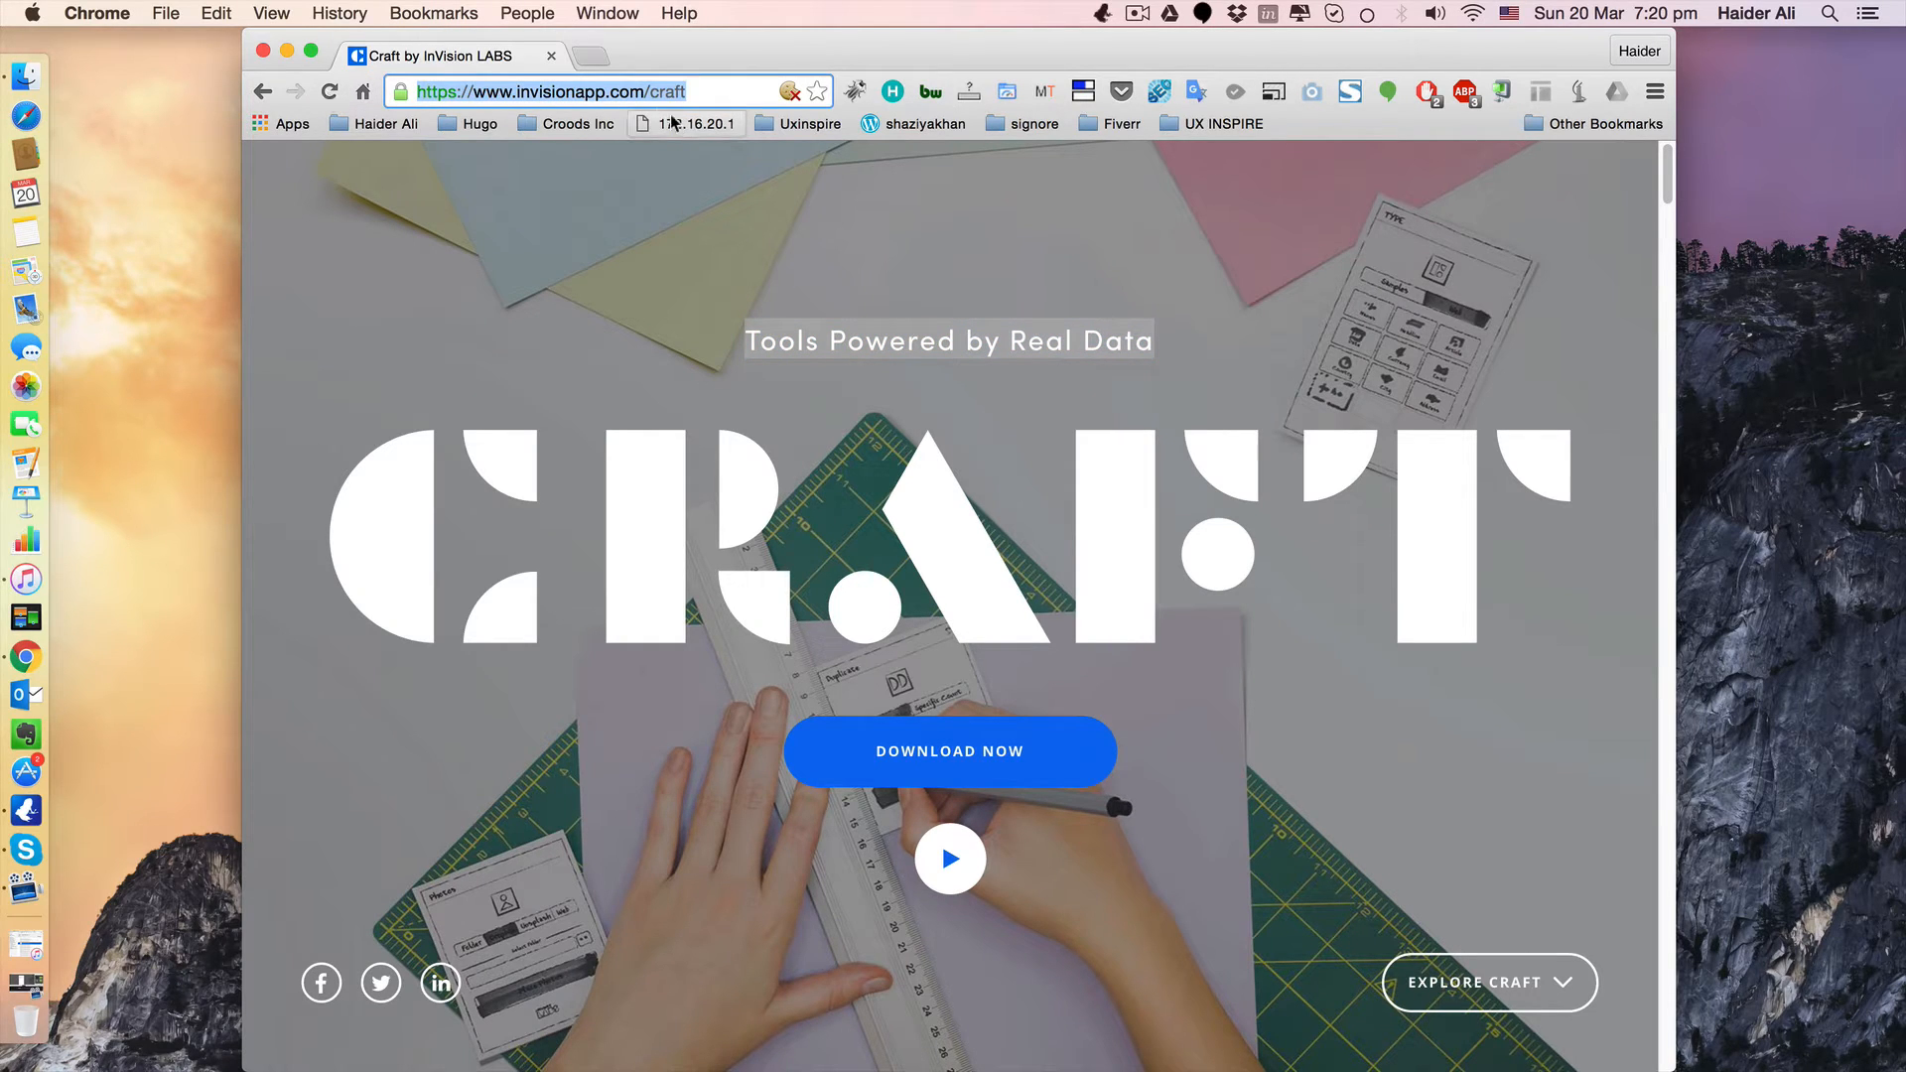
click(586, 91)
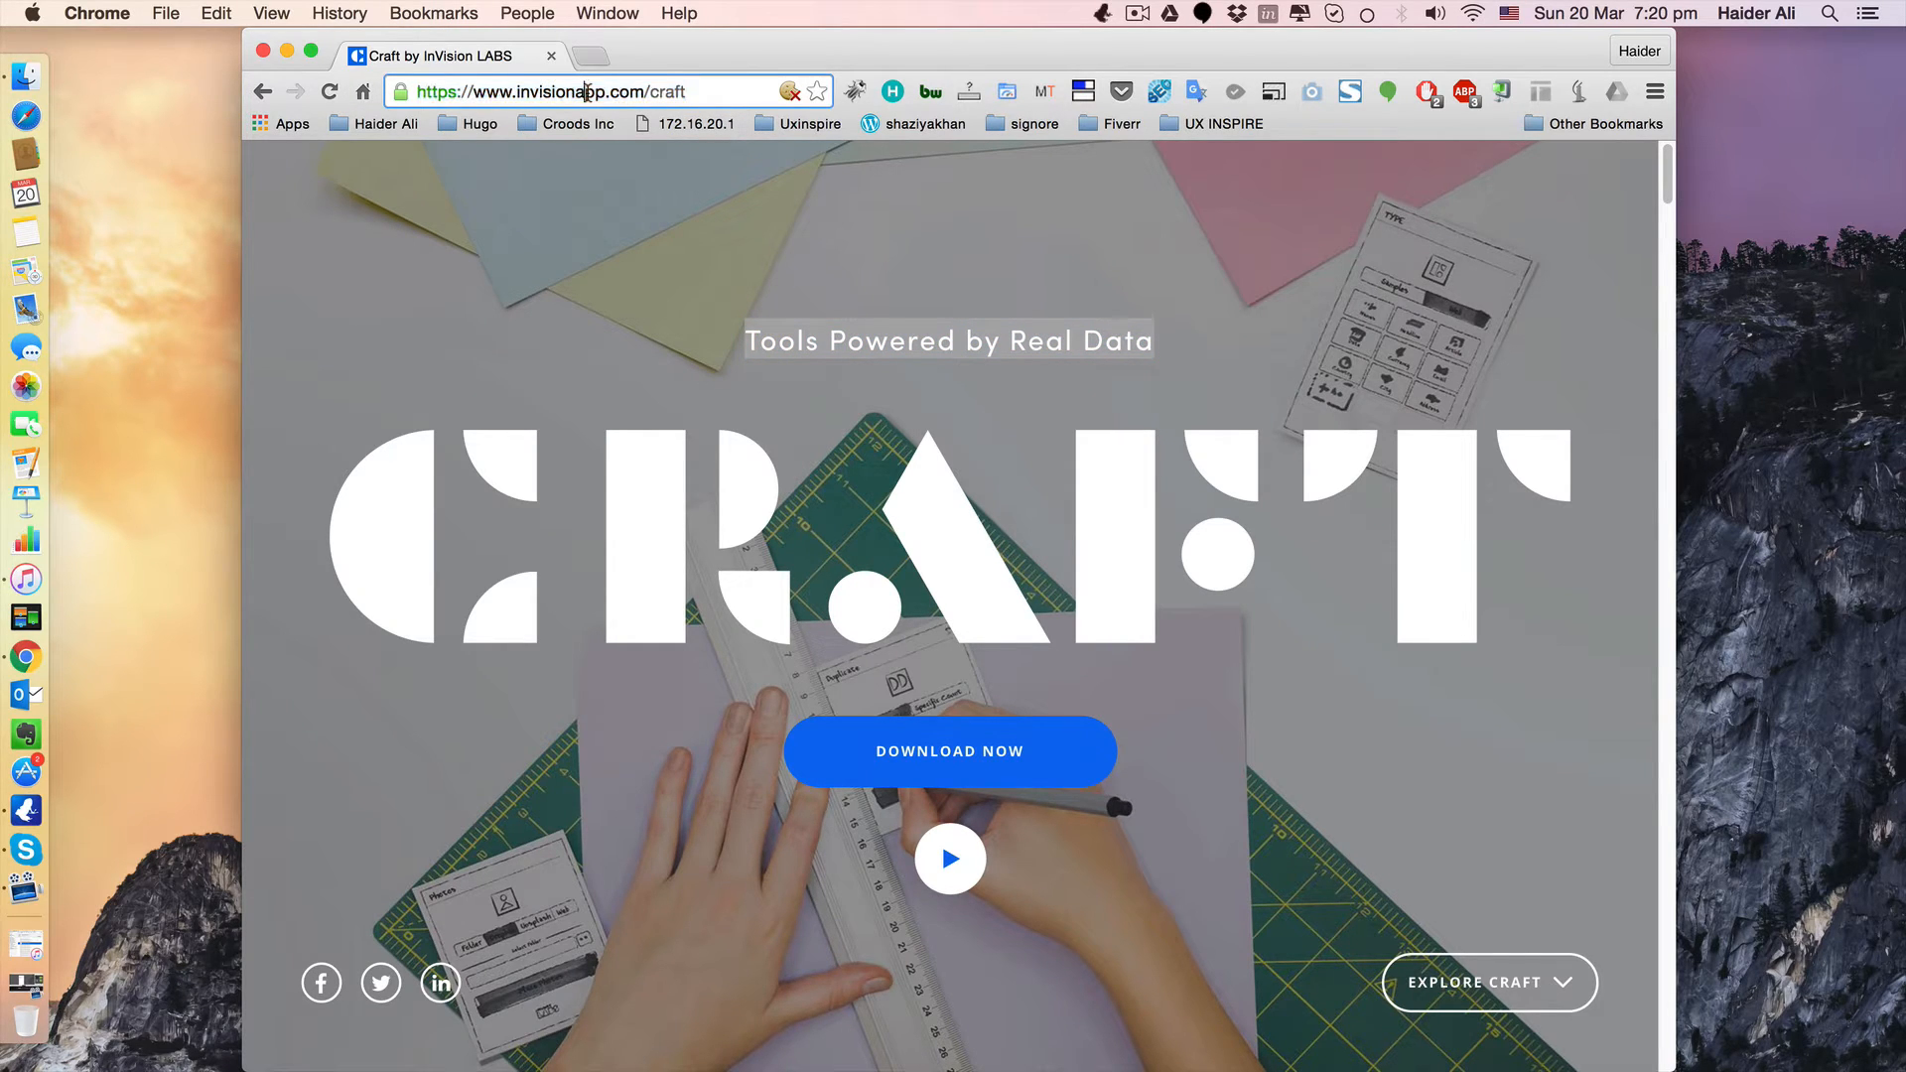
click(1138, 14)
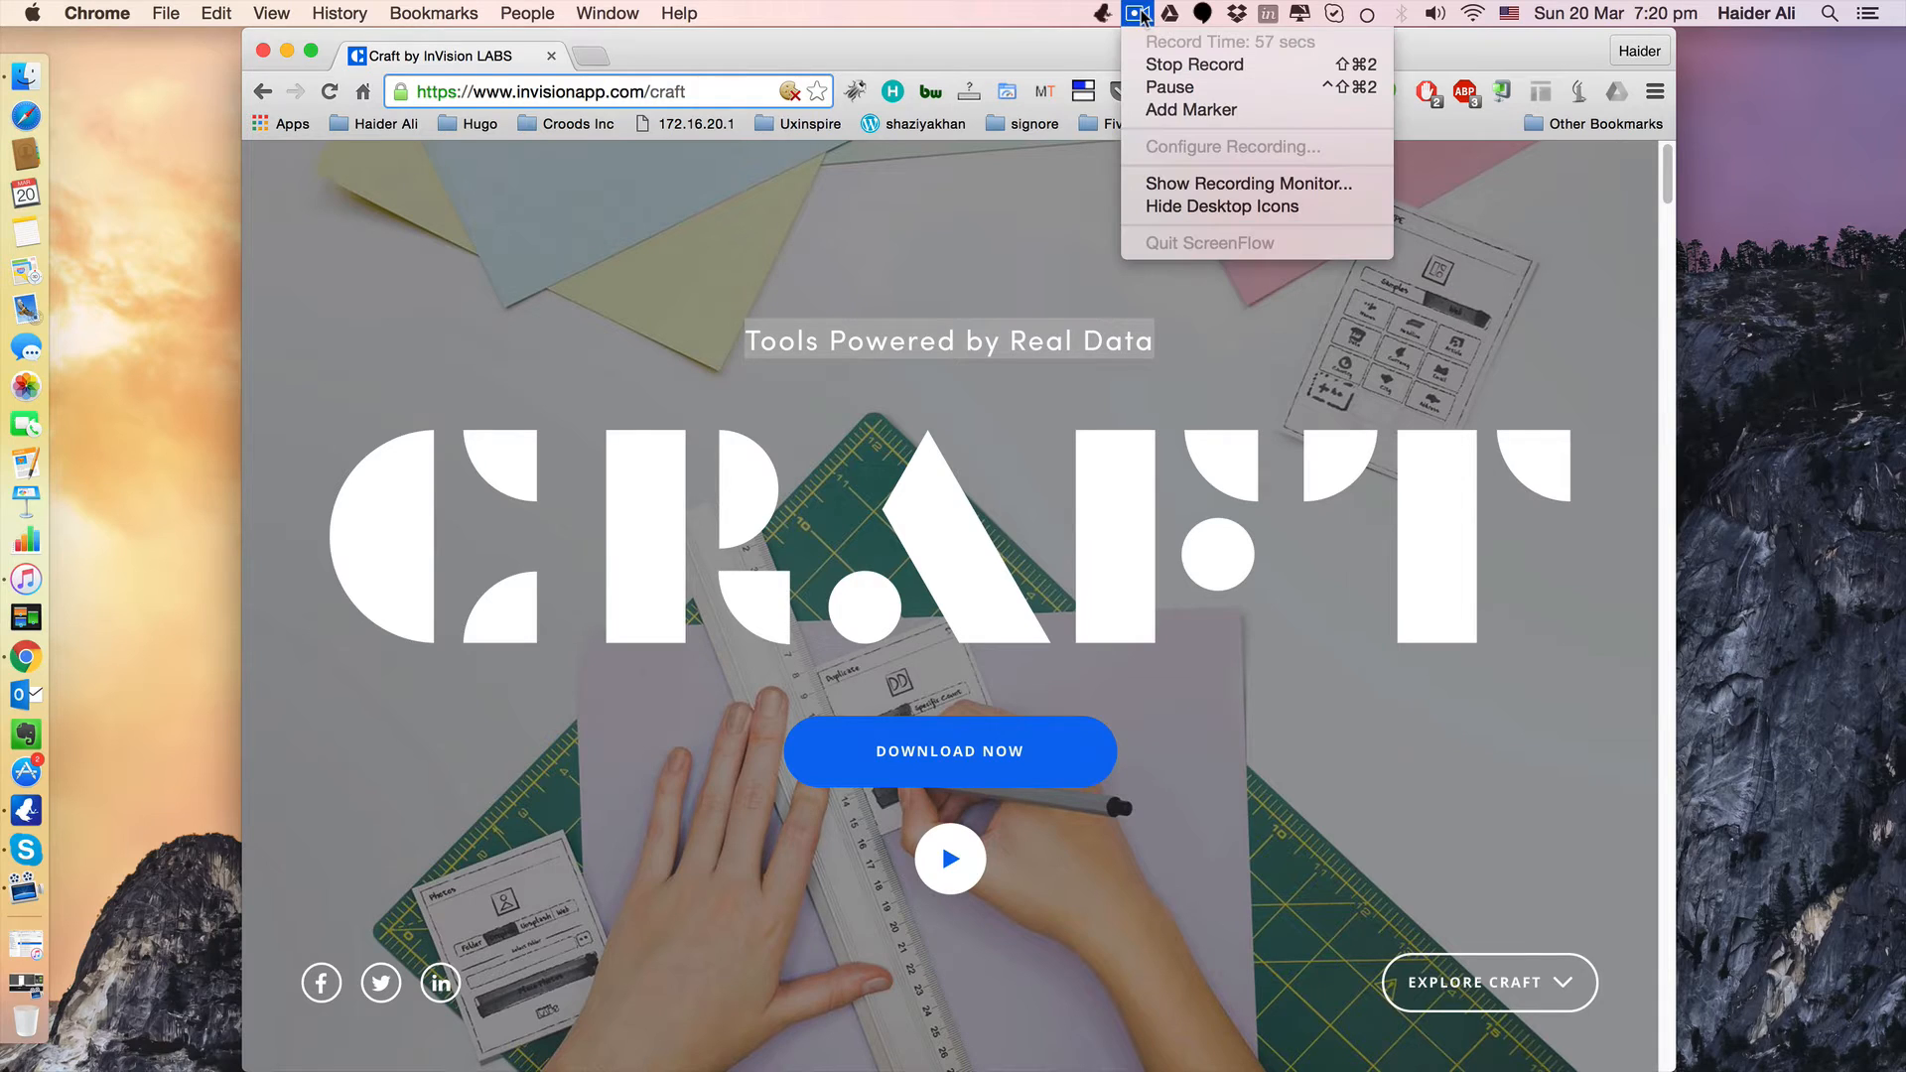
click(1190, 87)
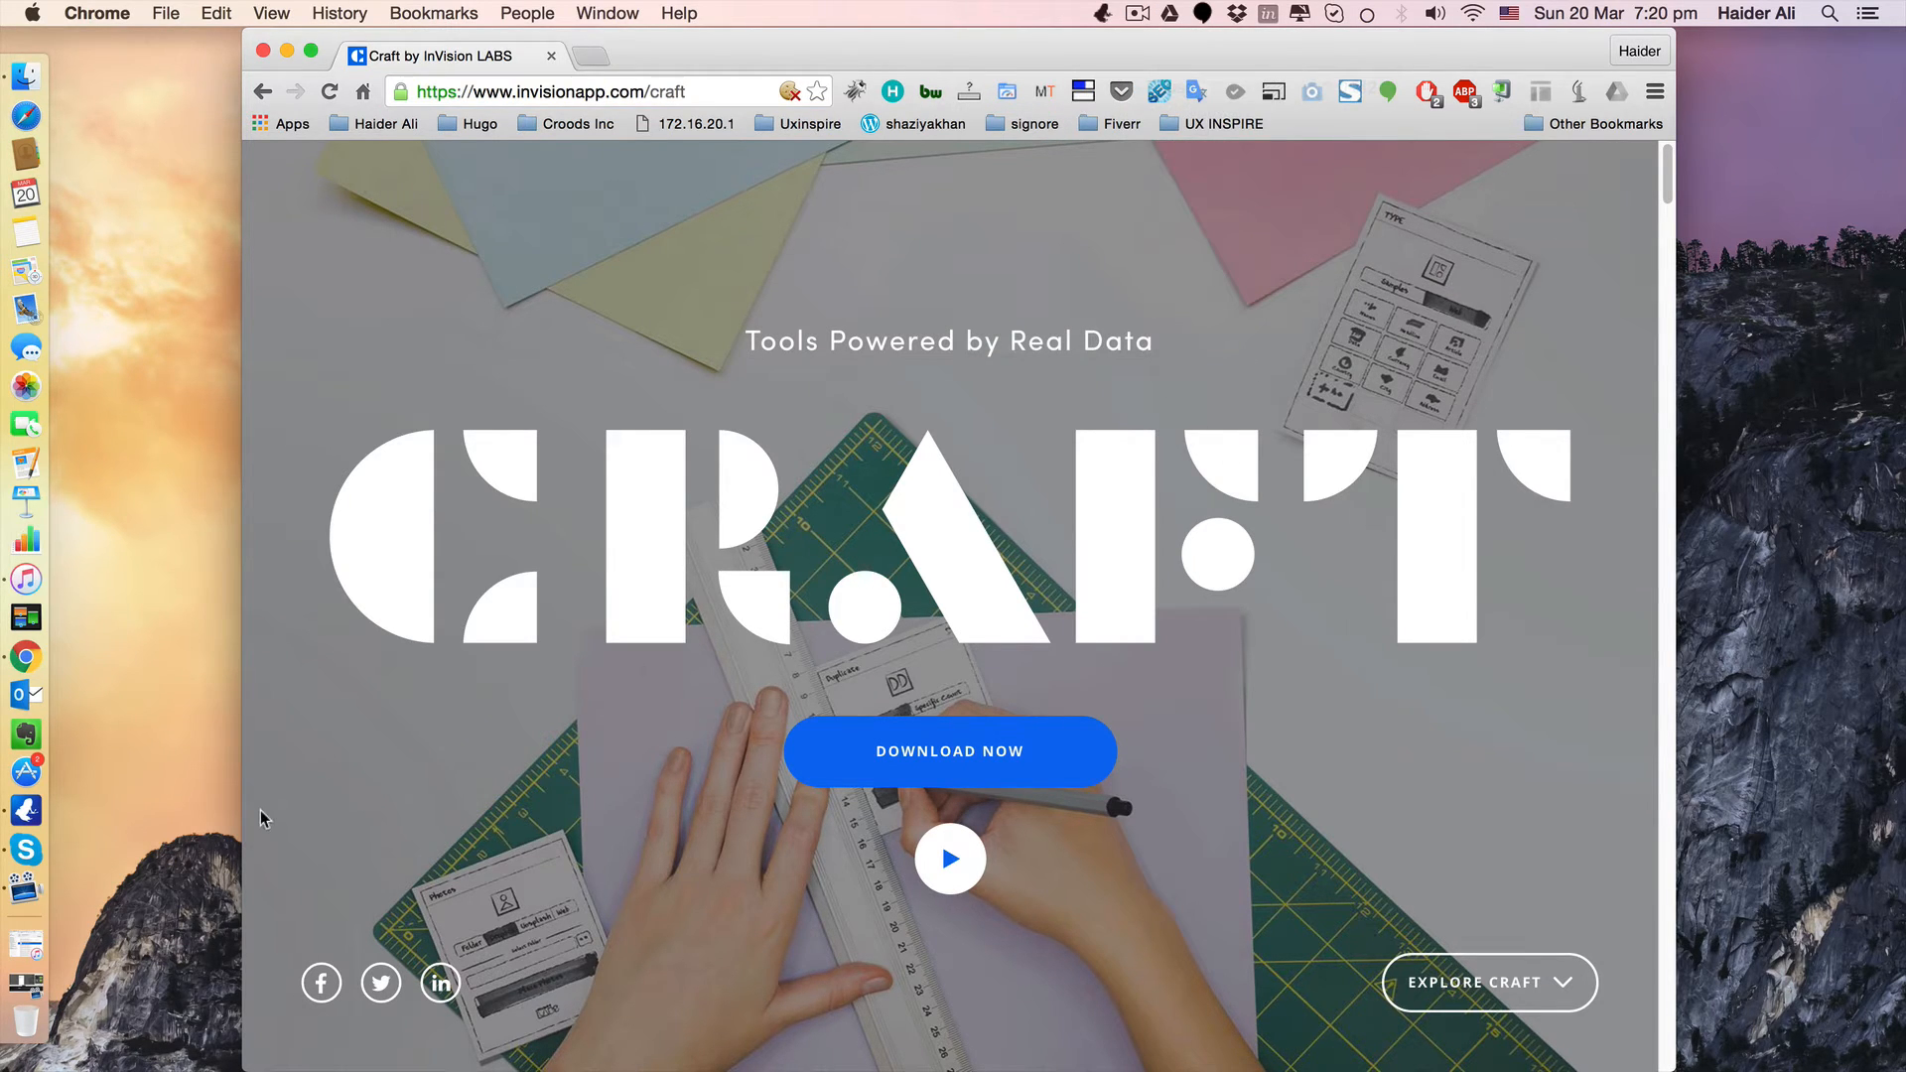
Launch Sketch 3.6.1, dismiss its welcome window and enlarge the blank document window to fill the screen.
key(super+space)
text(sk)
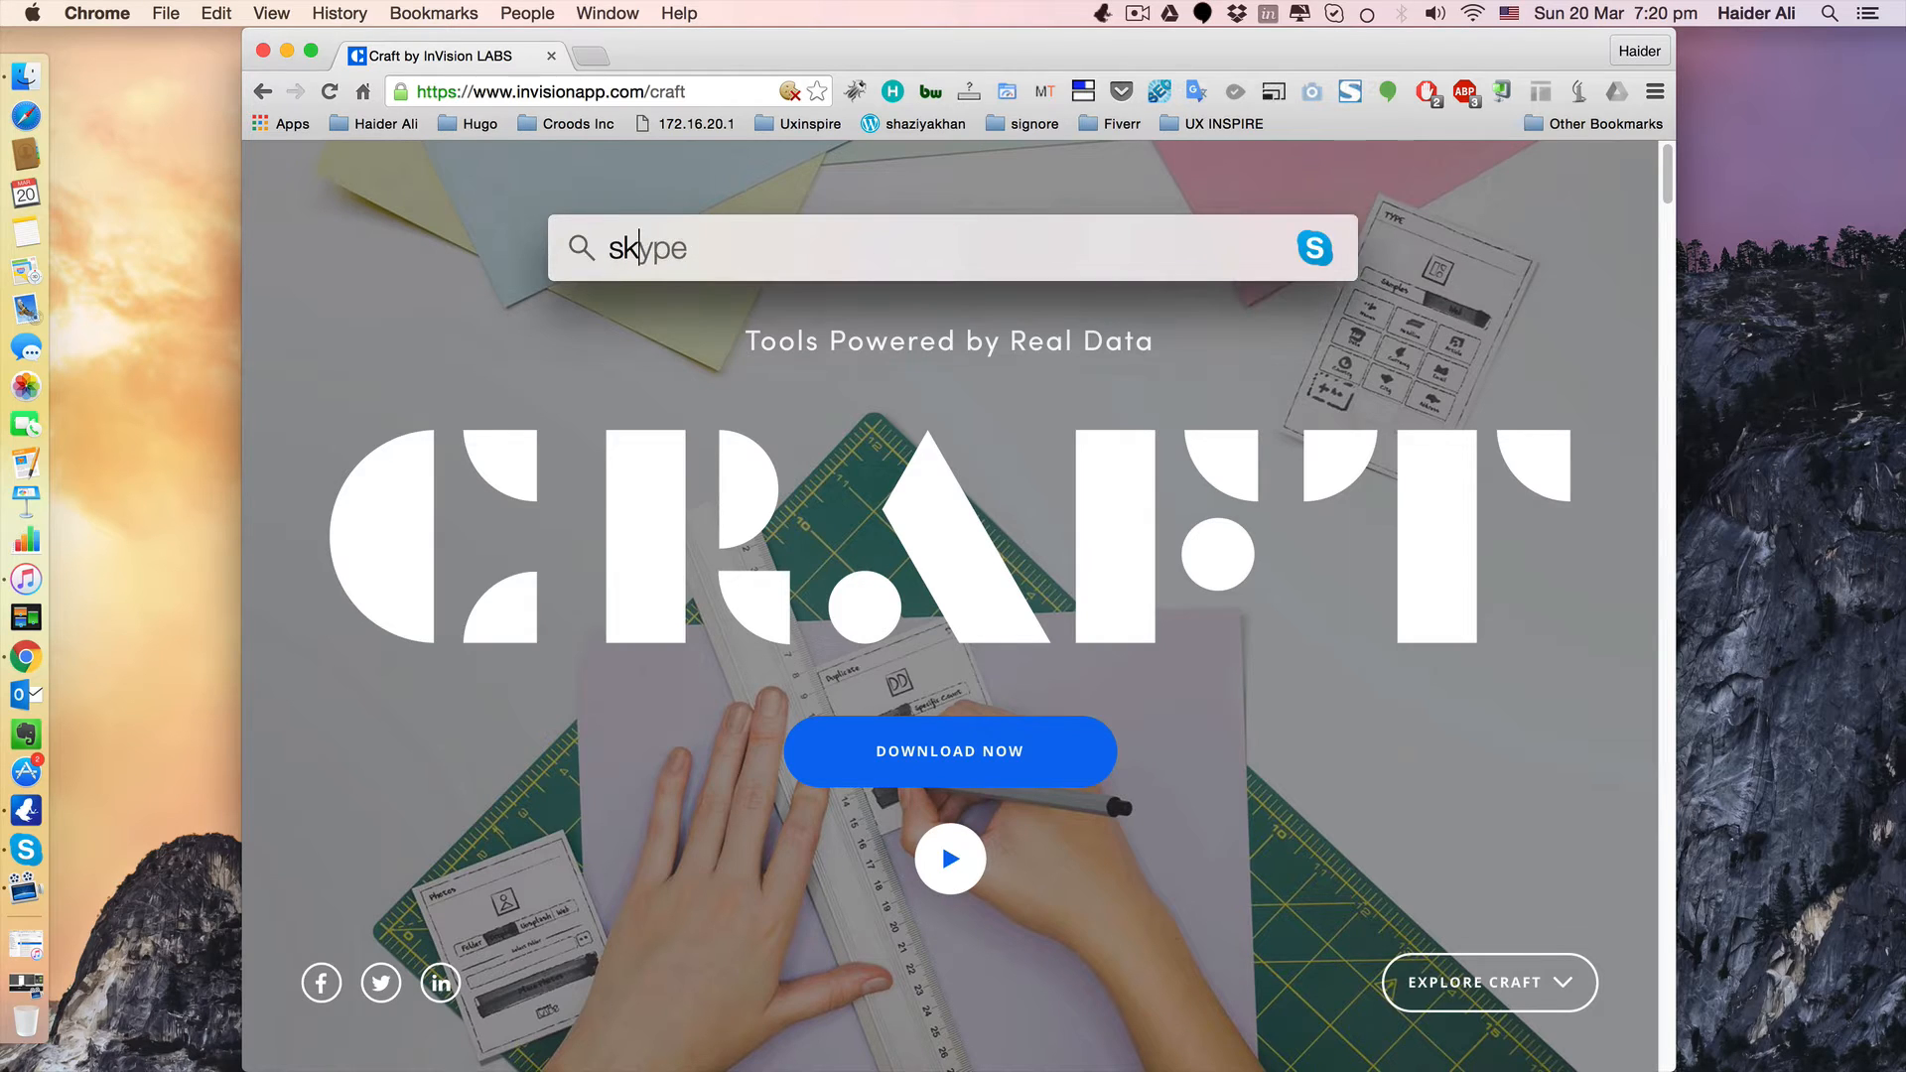
text(etch)
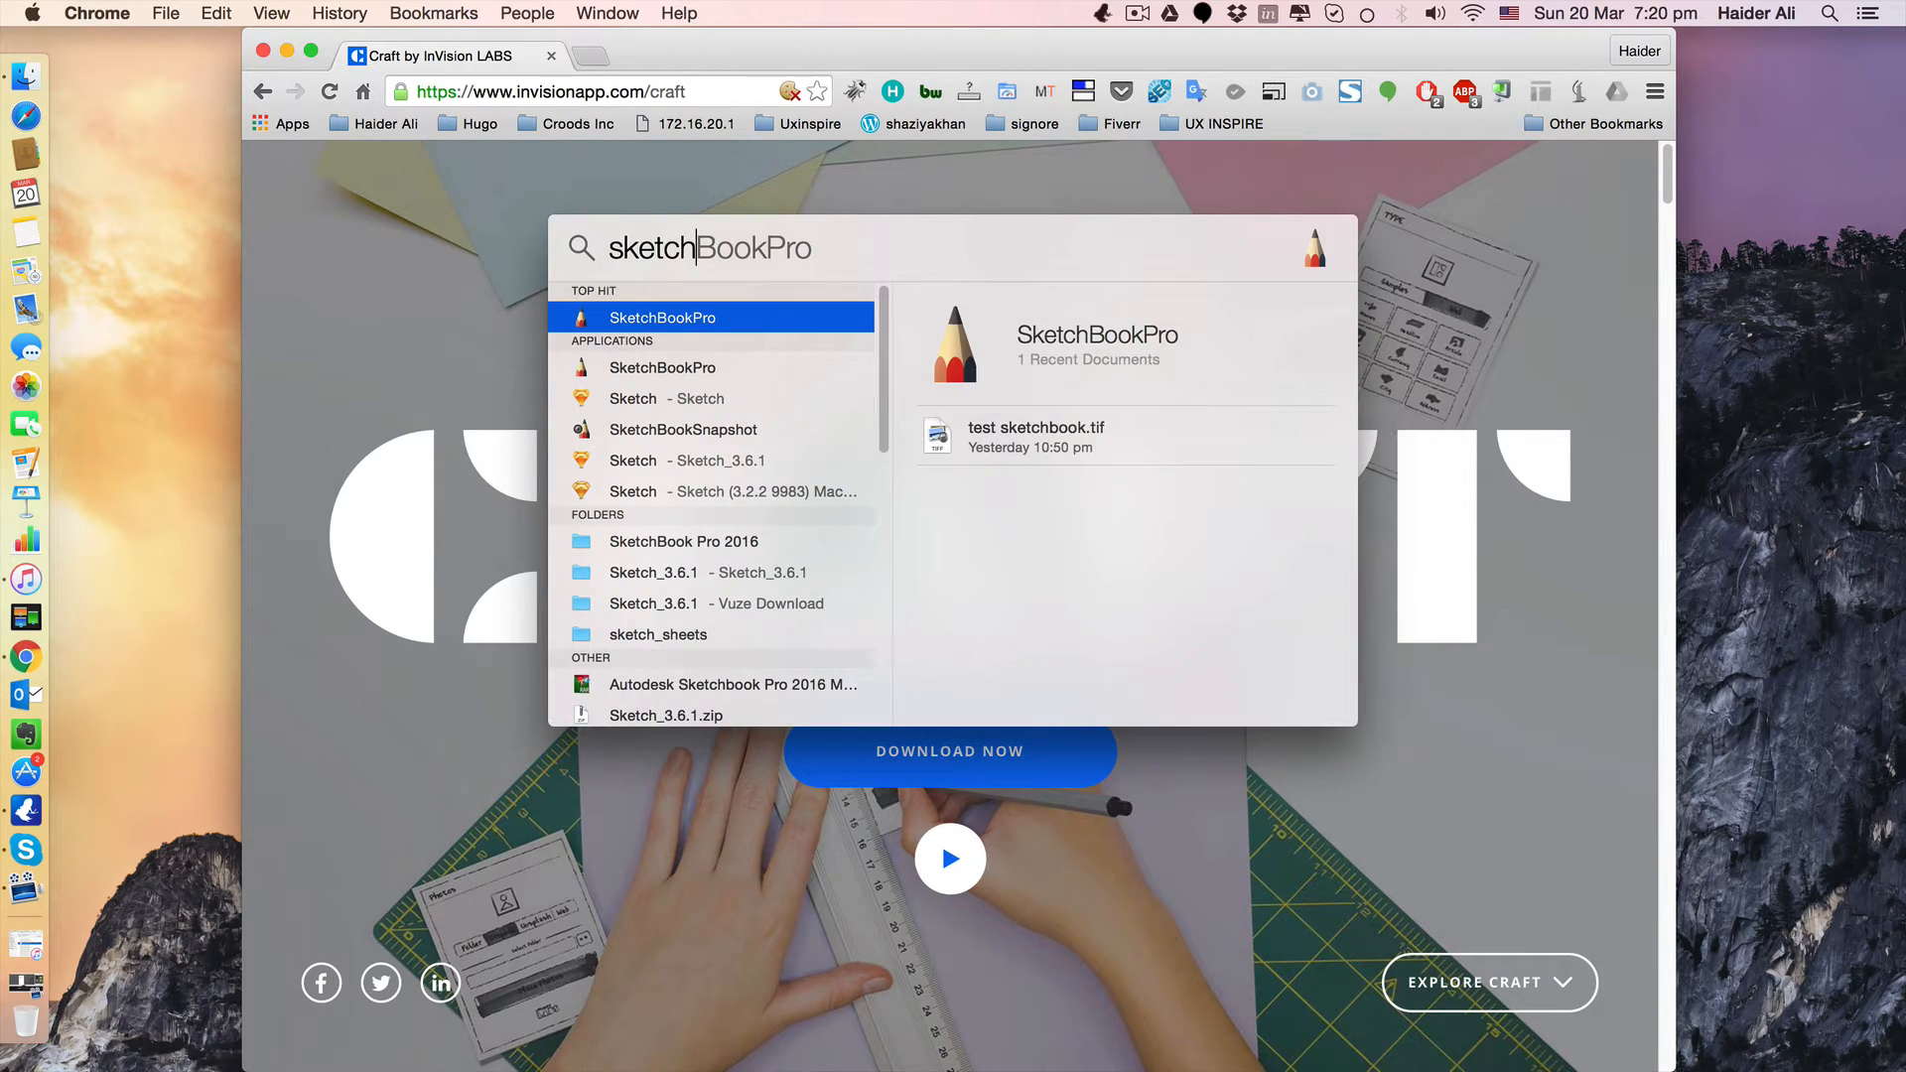
key(Down)
key(Down)
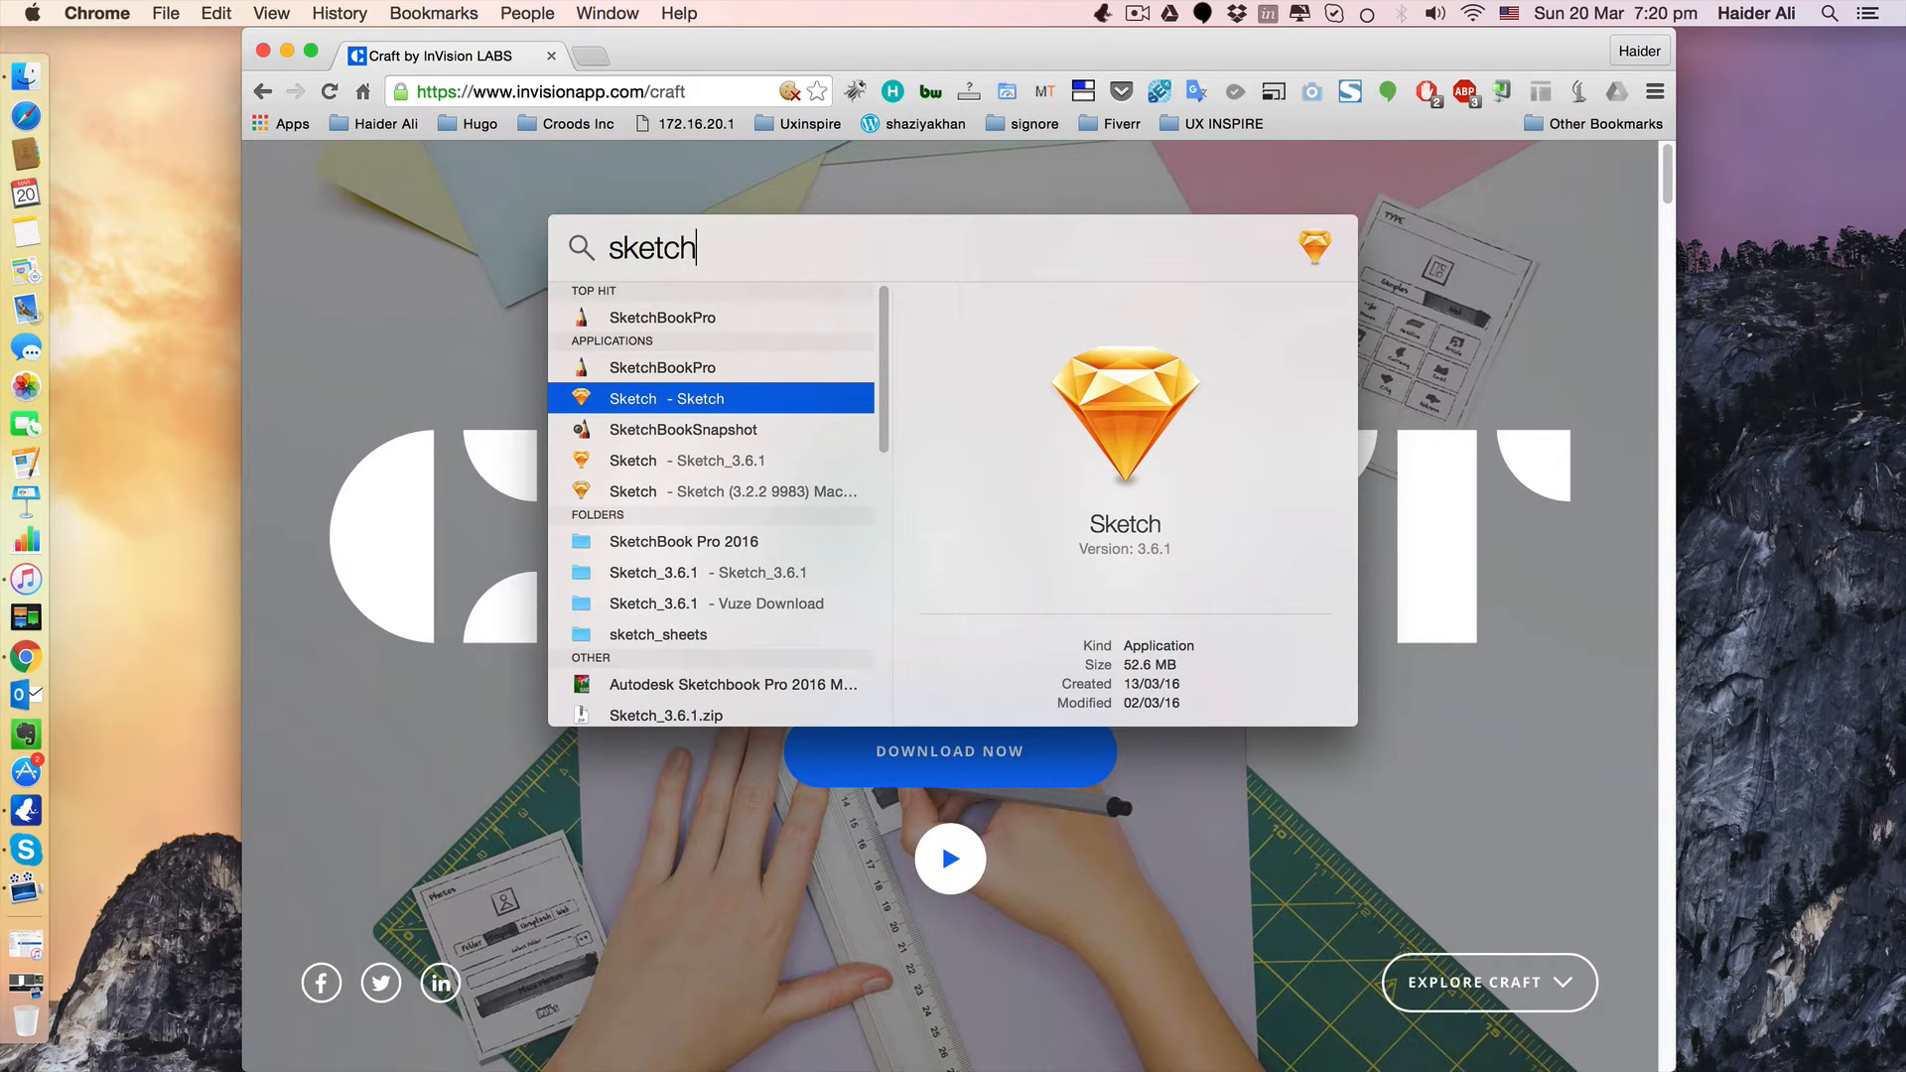
key(Return)
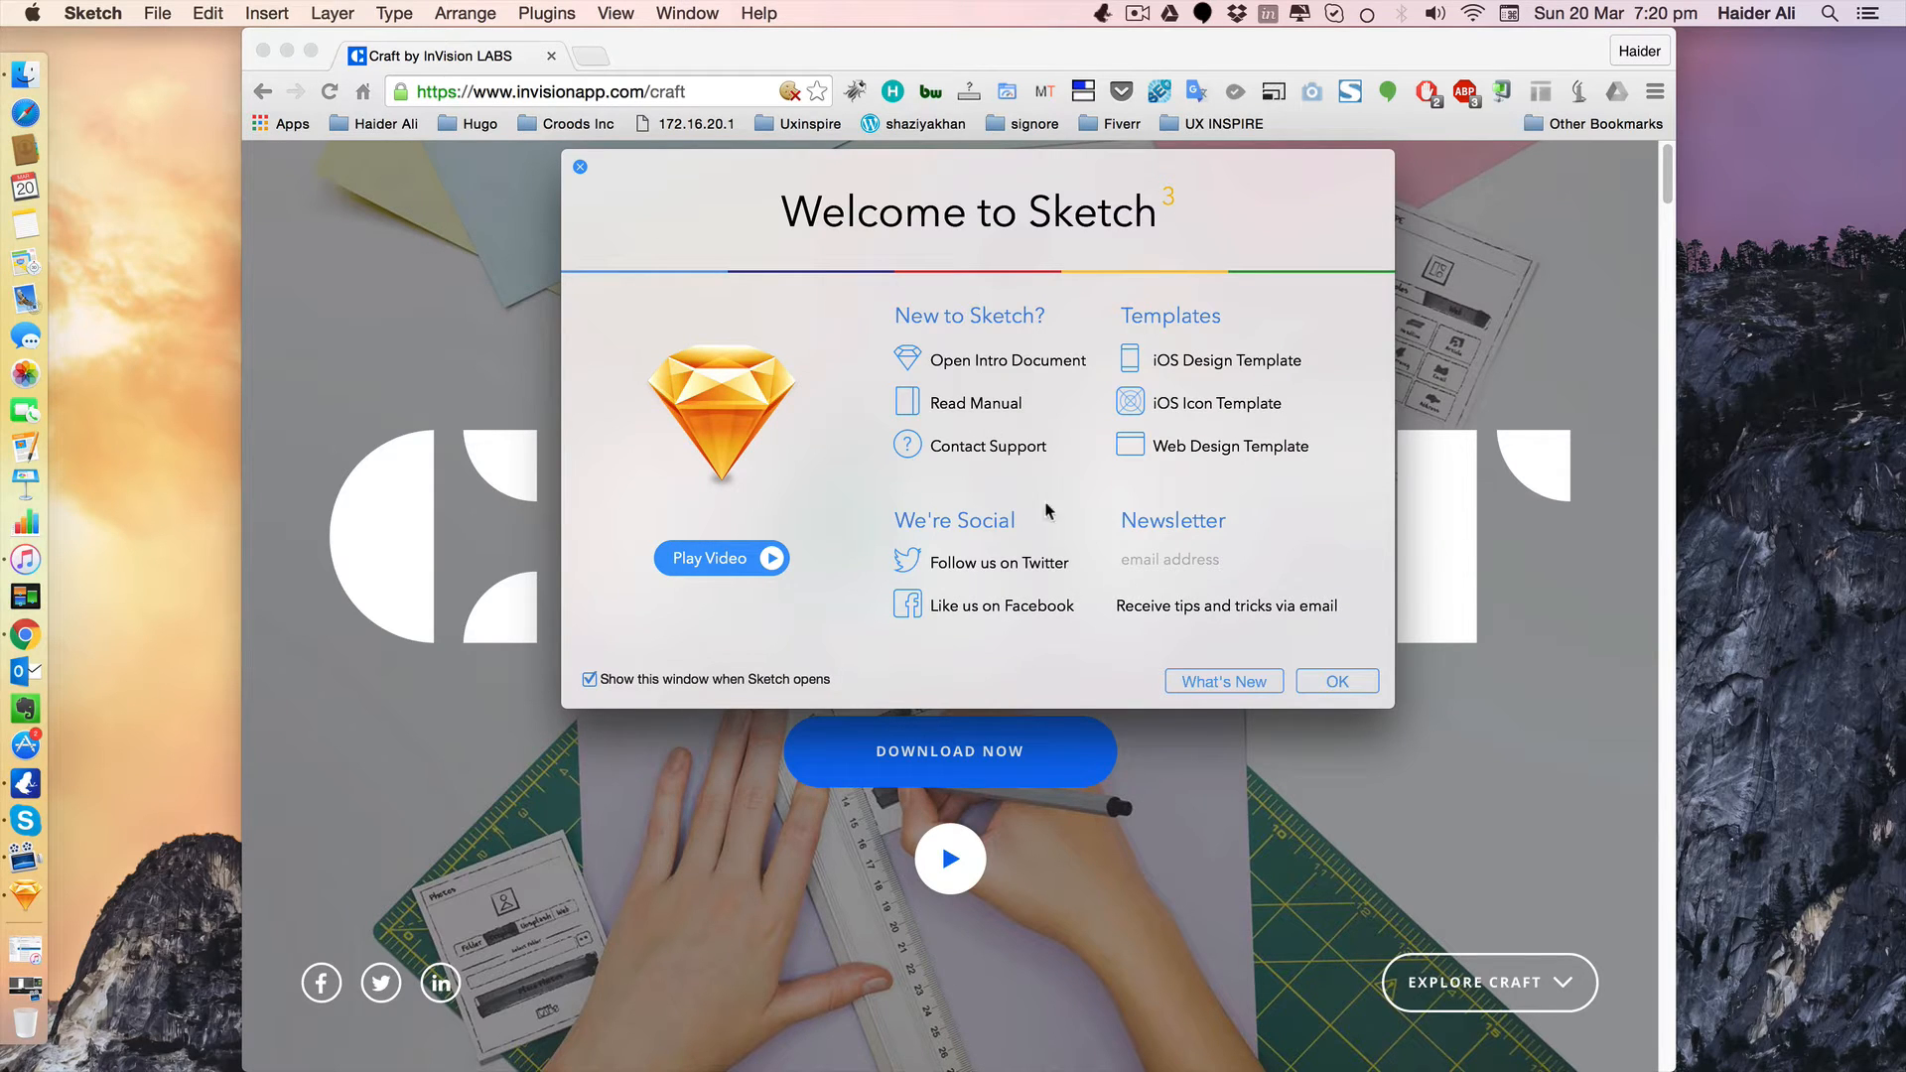
click(1328, 682)
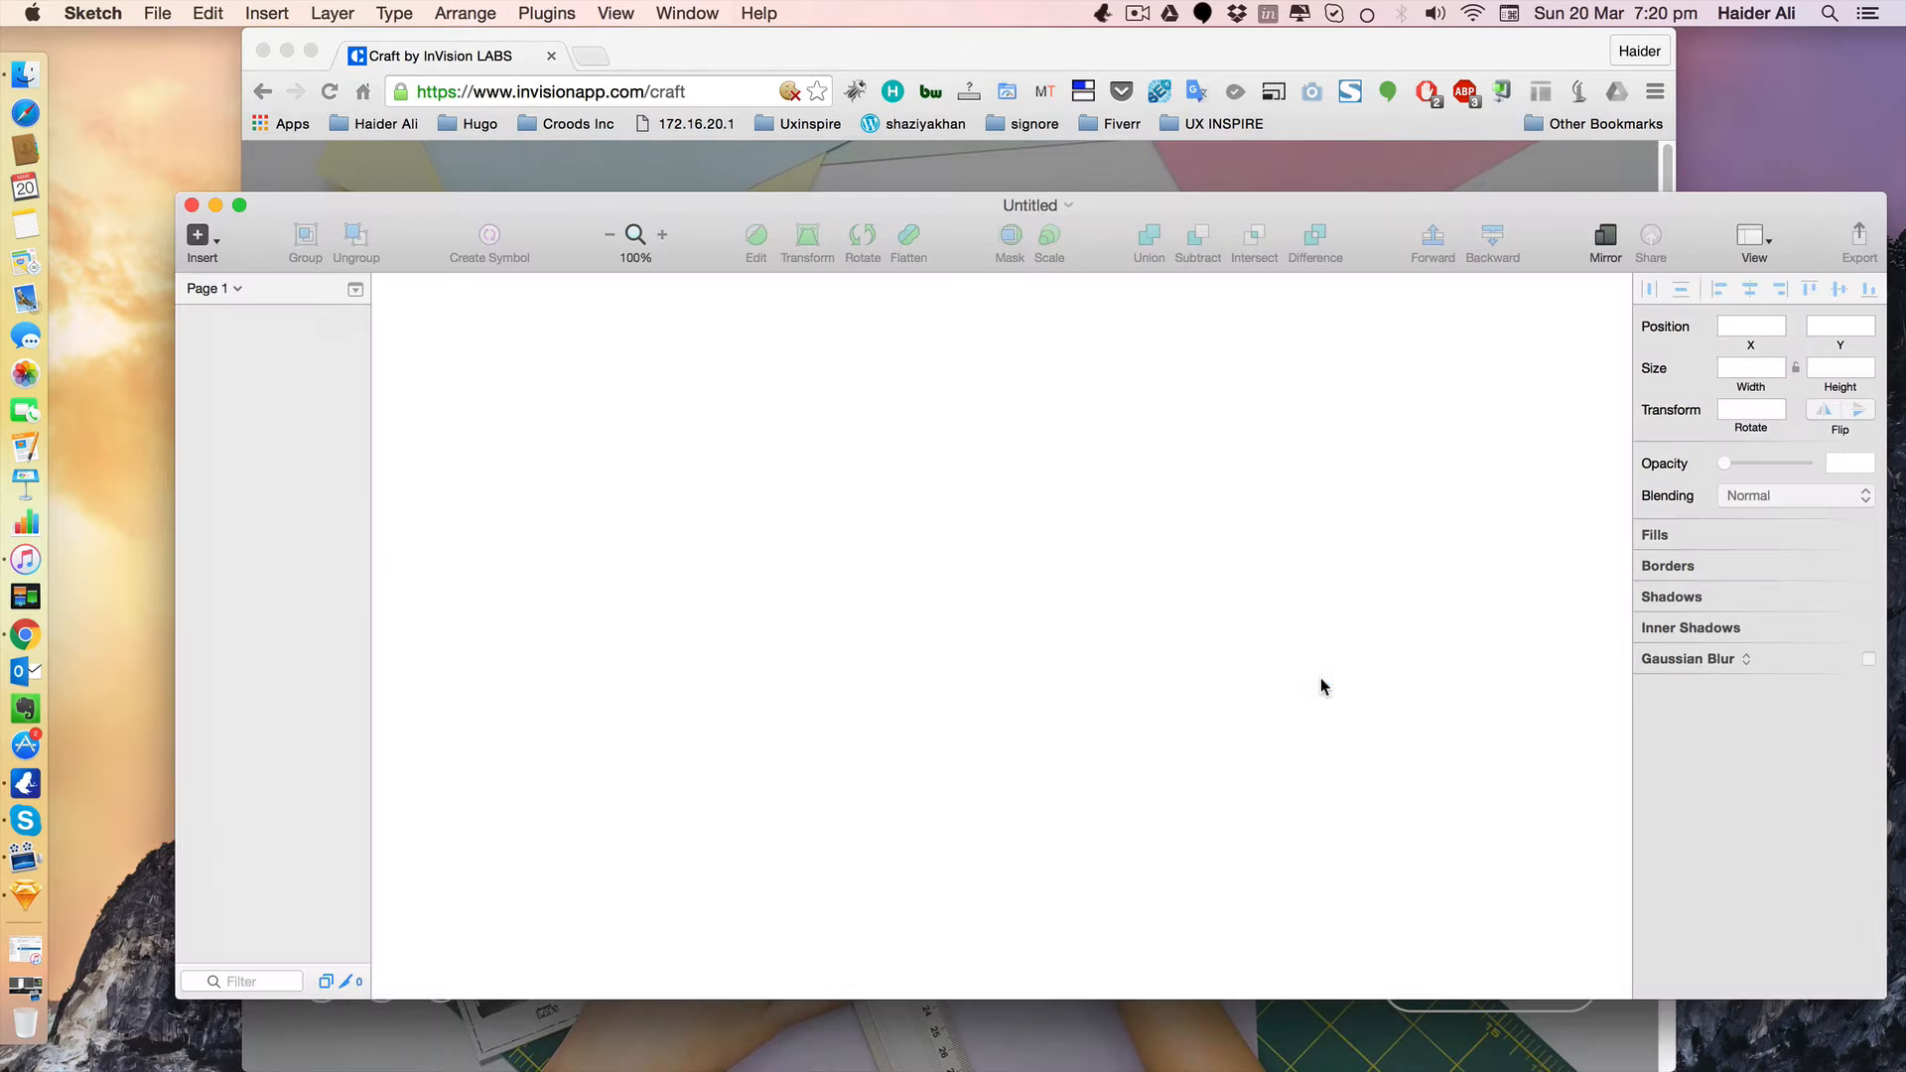
double_click(1219, 208)
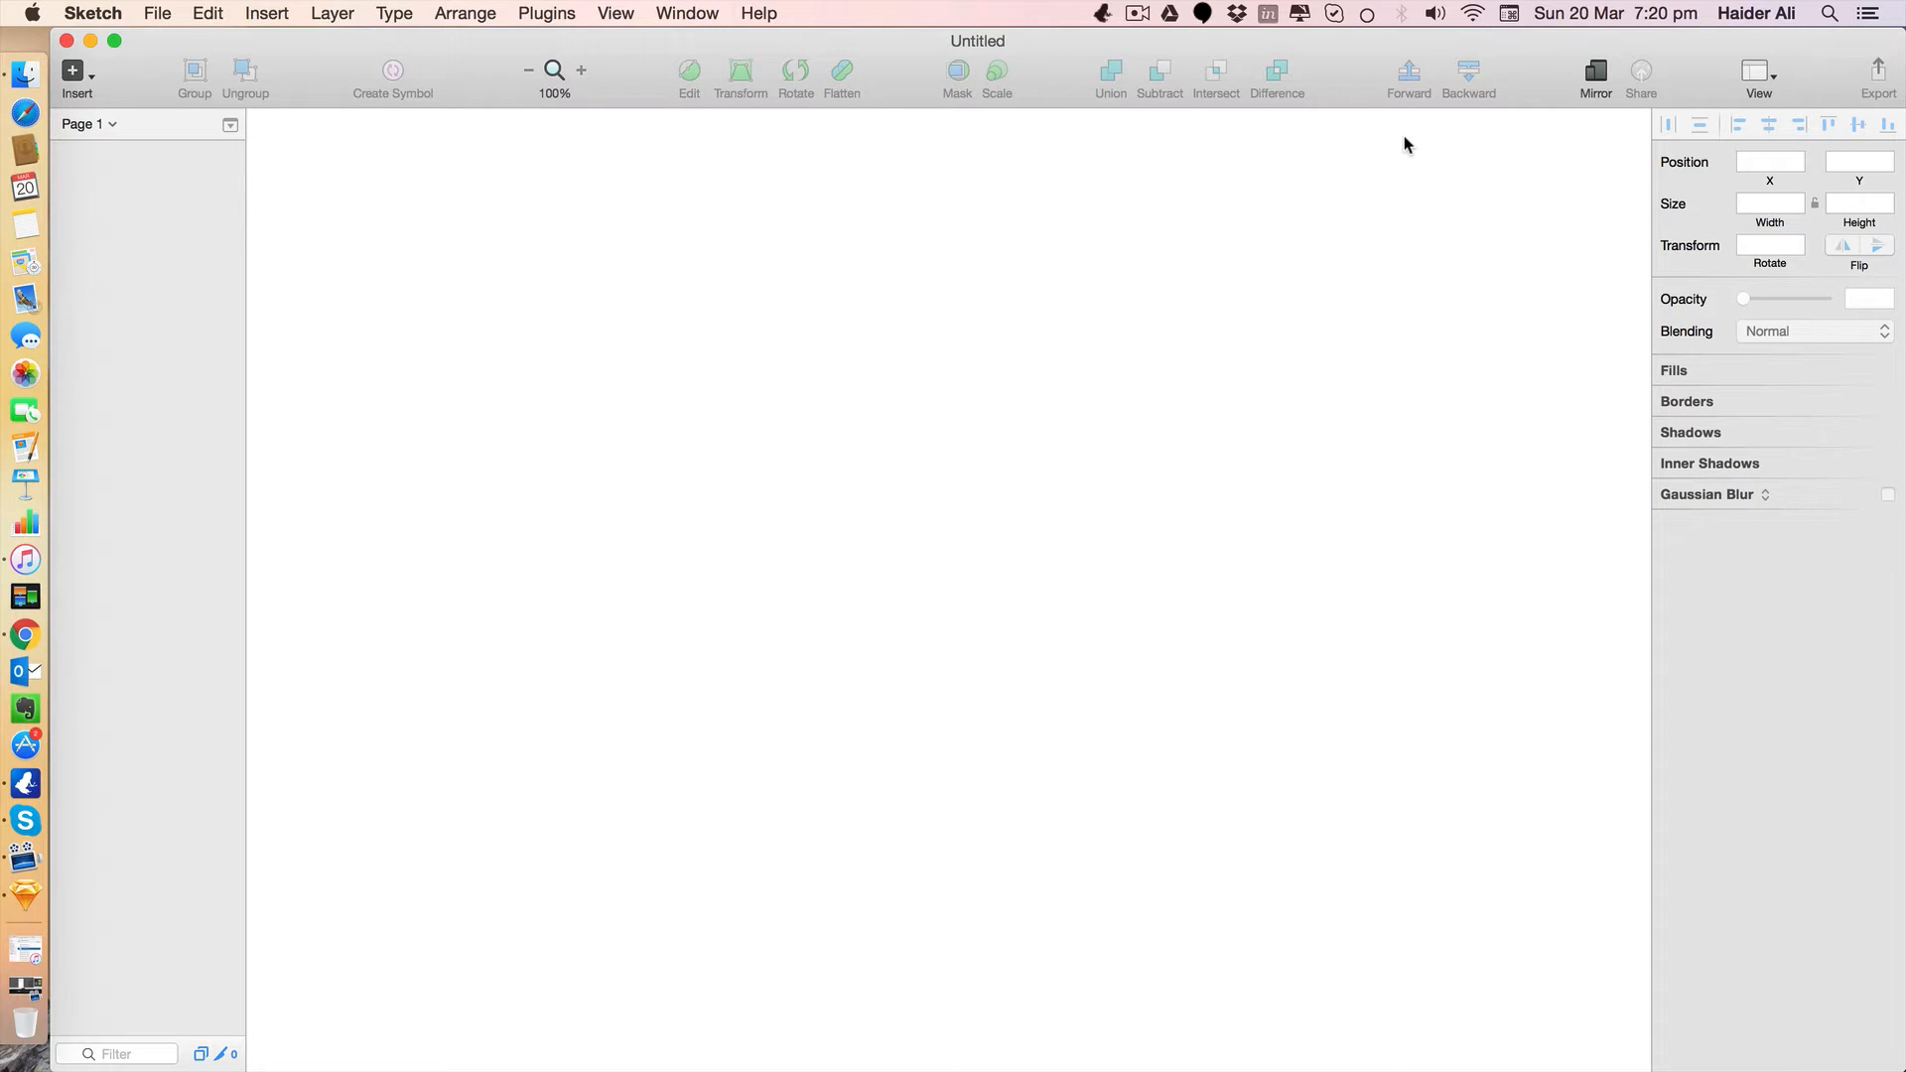
Find the CraftManager application by searching the Mac for "craft" and launch it.
key(super+space)
text(cra)
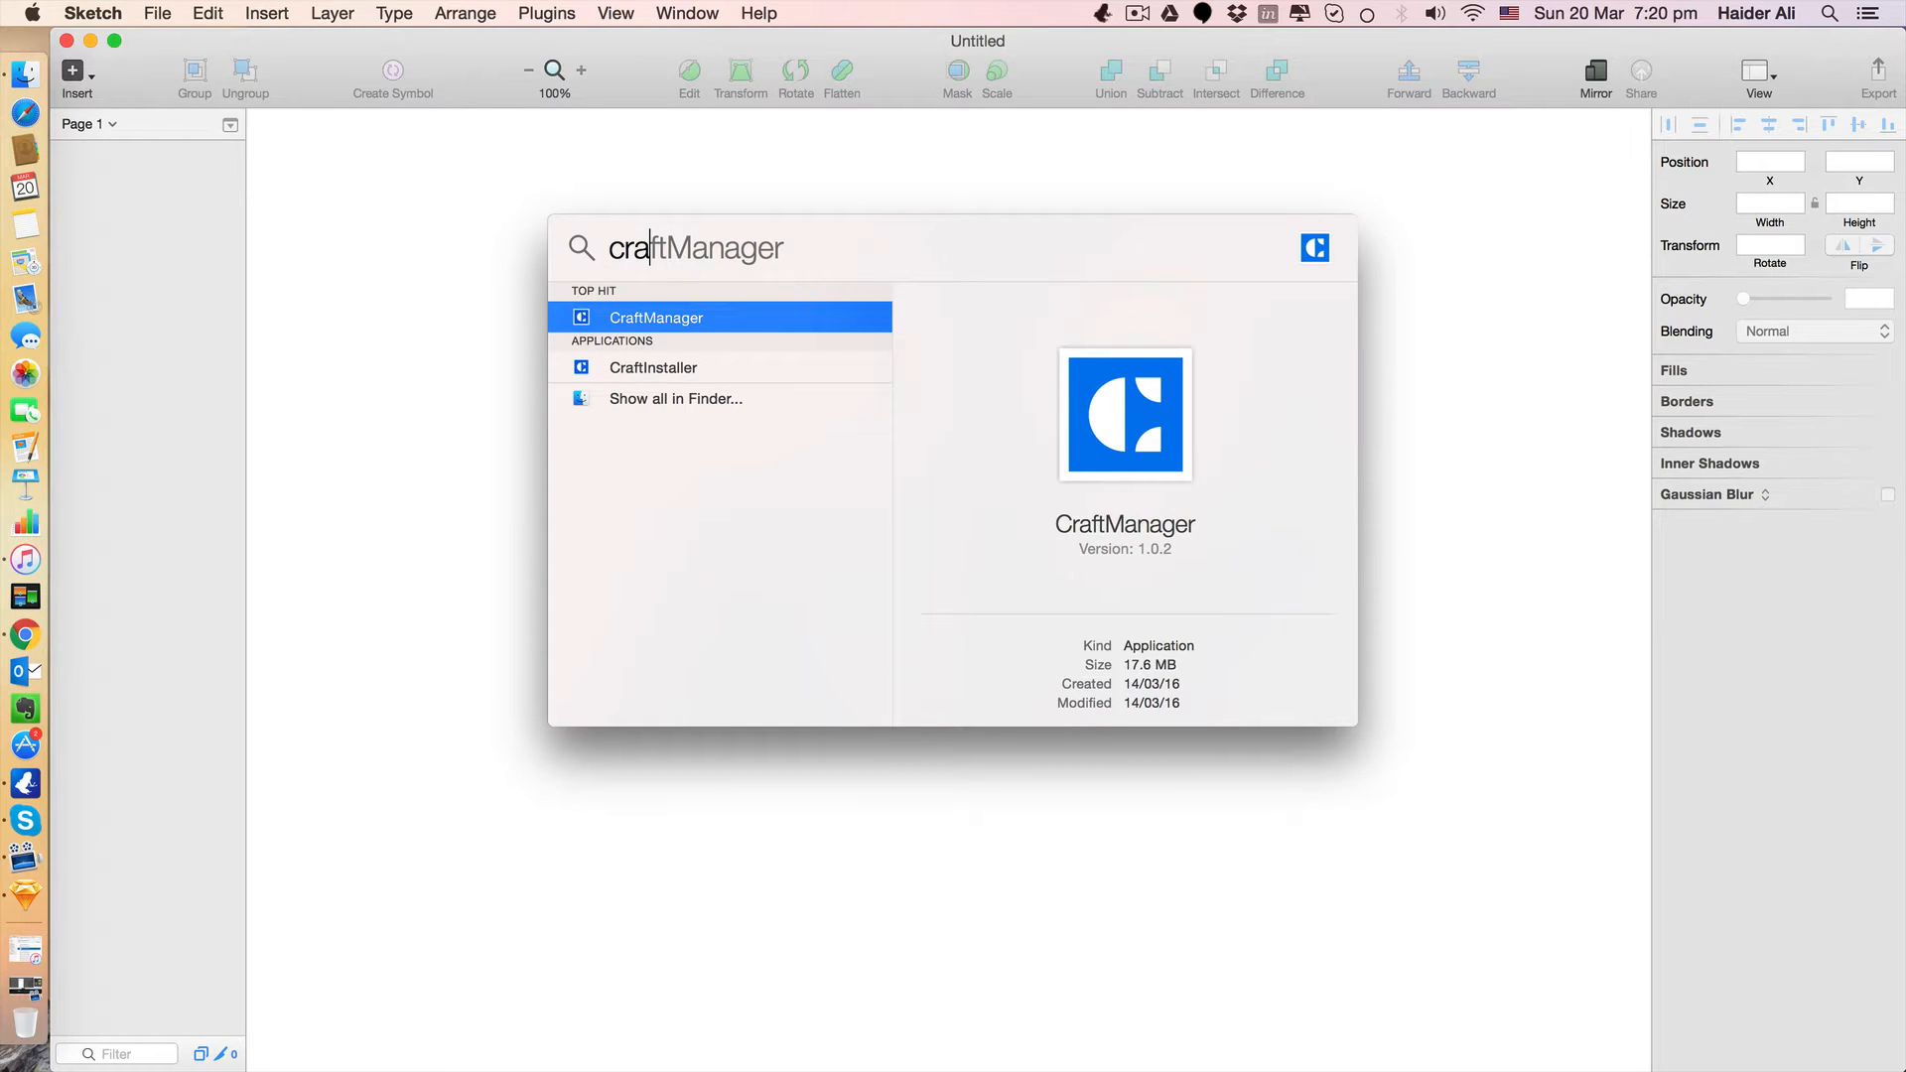
text(ft)
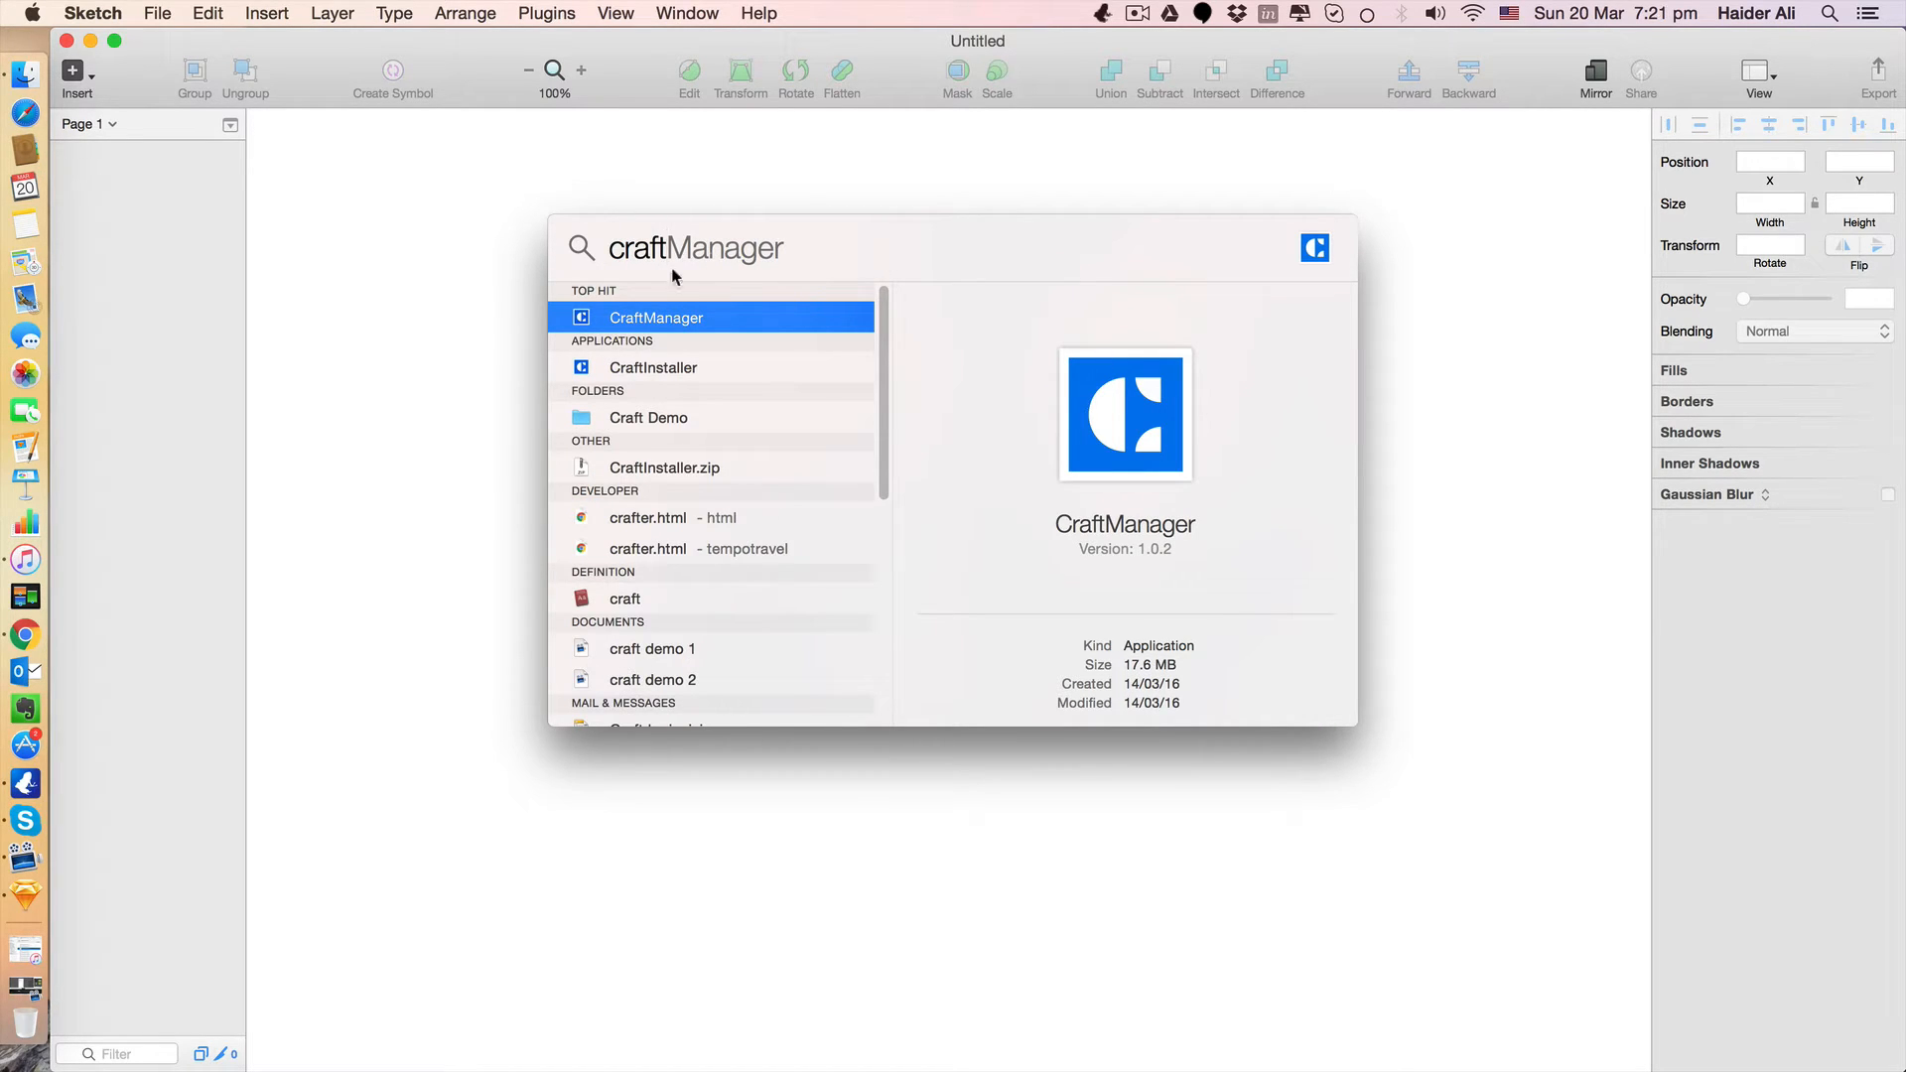
key(super+a)
key(Return)
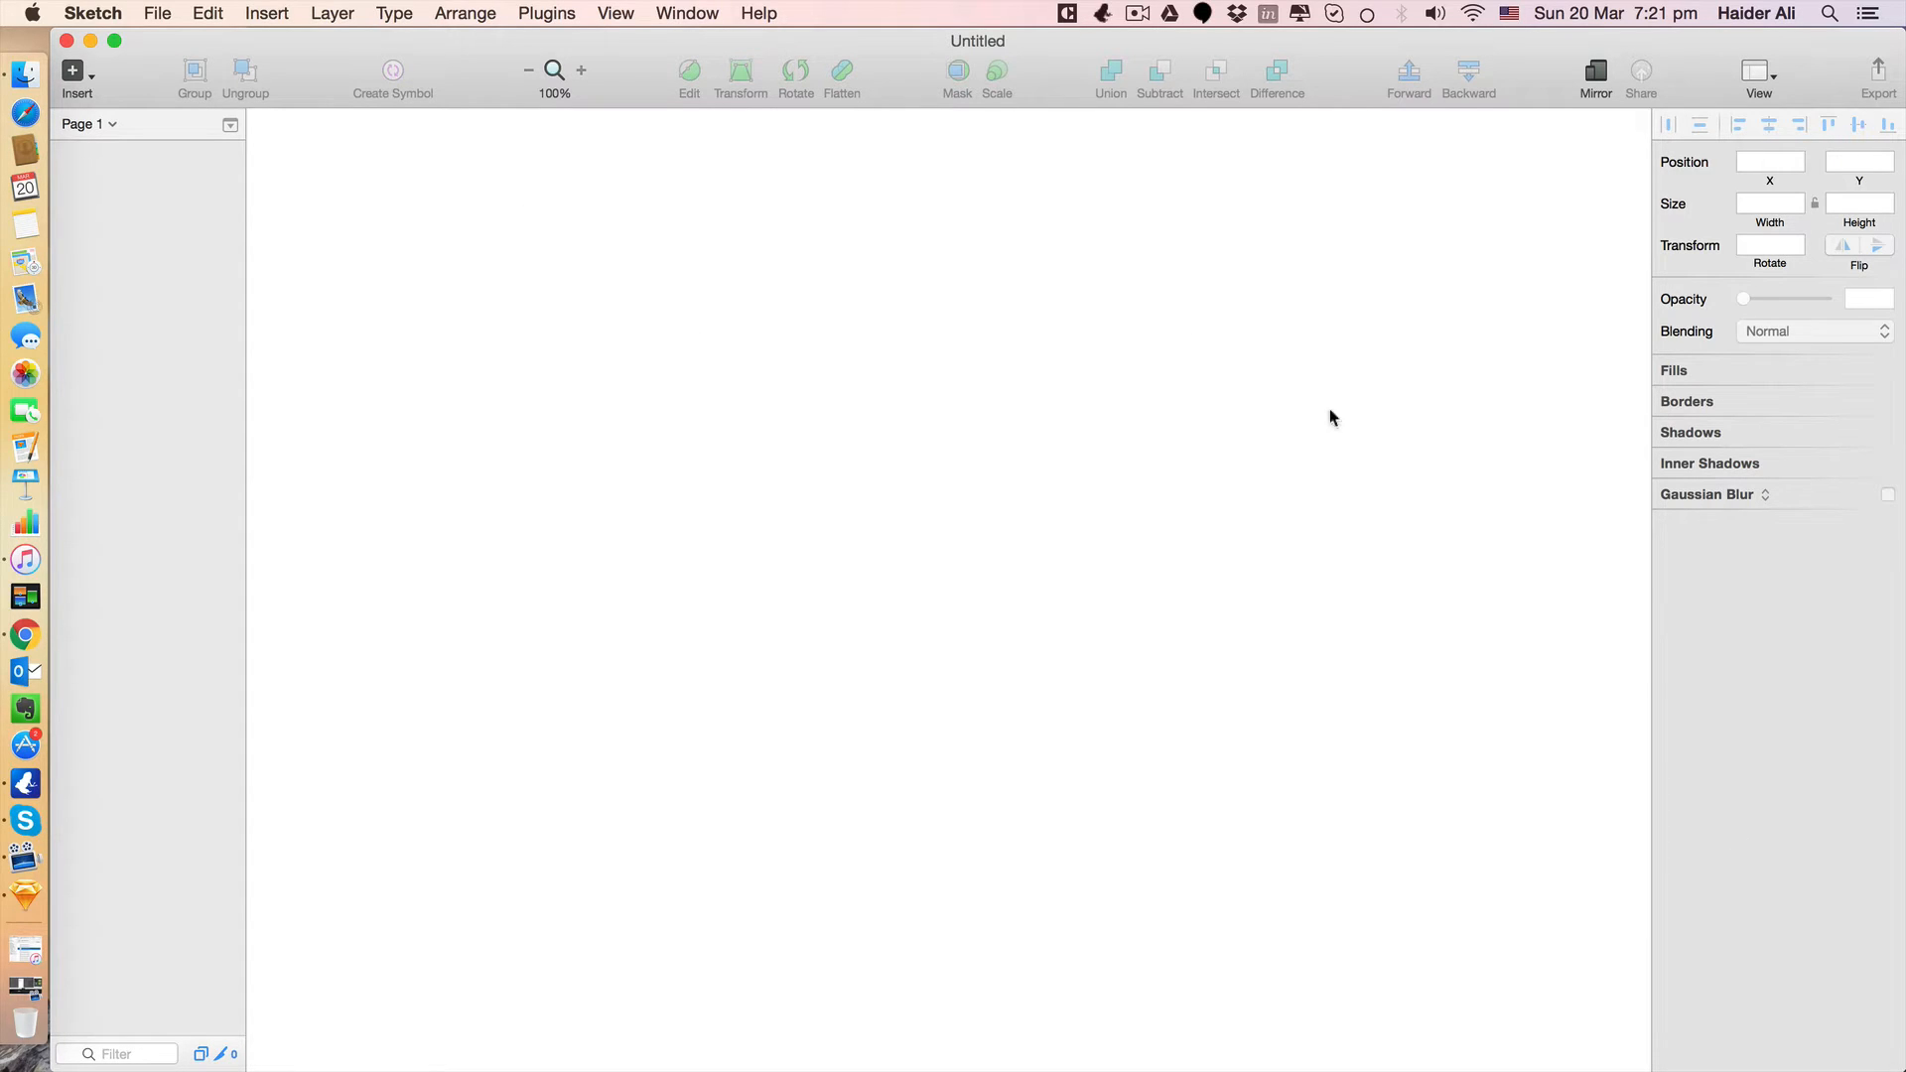
Install the Craft plugin suite for the Sketch platform from Craft Manager.
click(1067, 13)
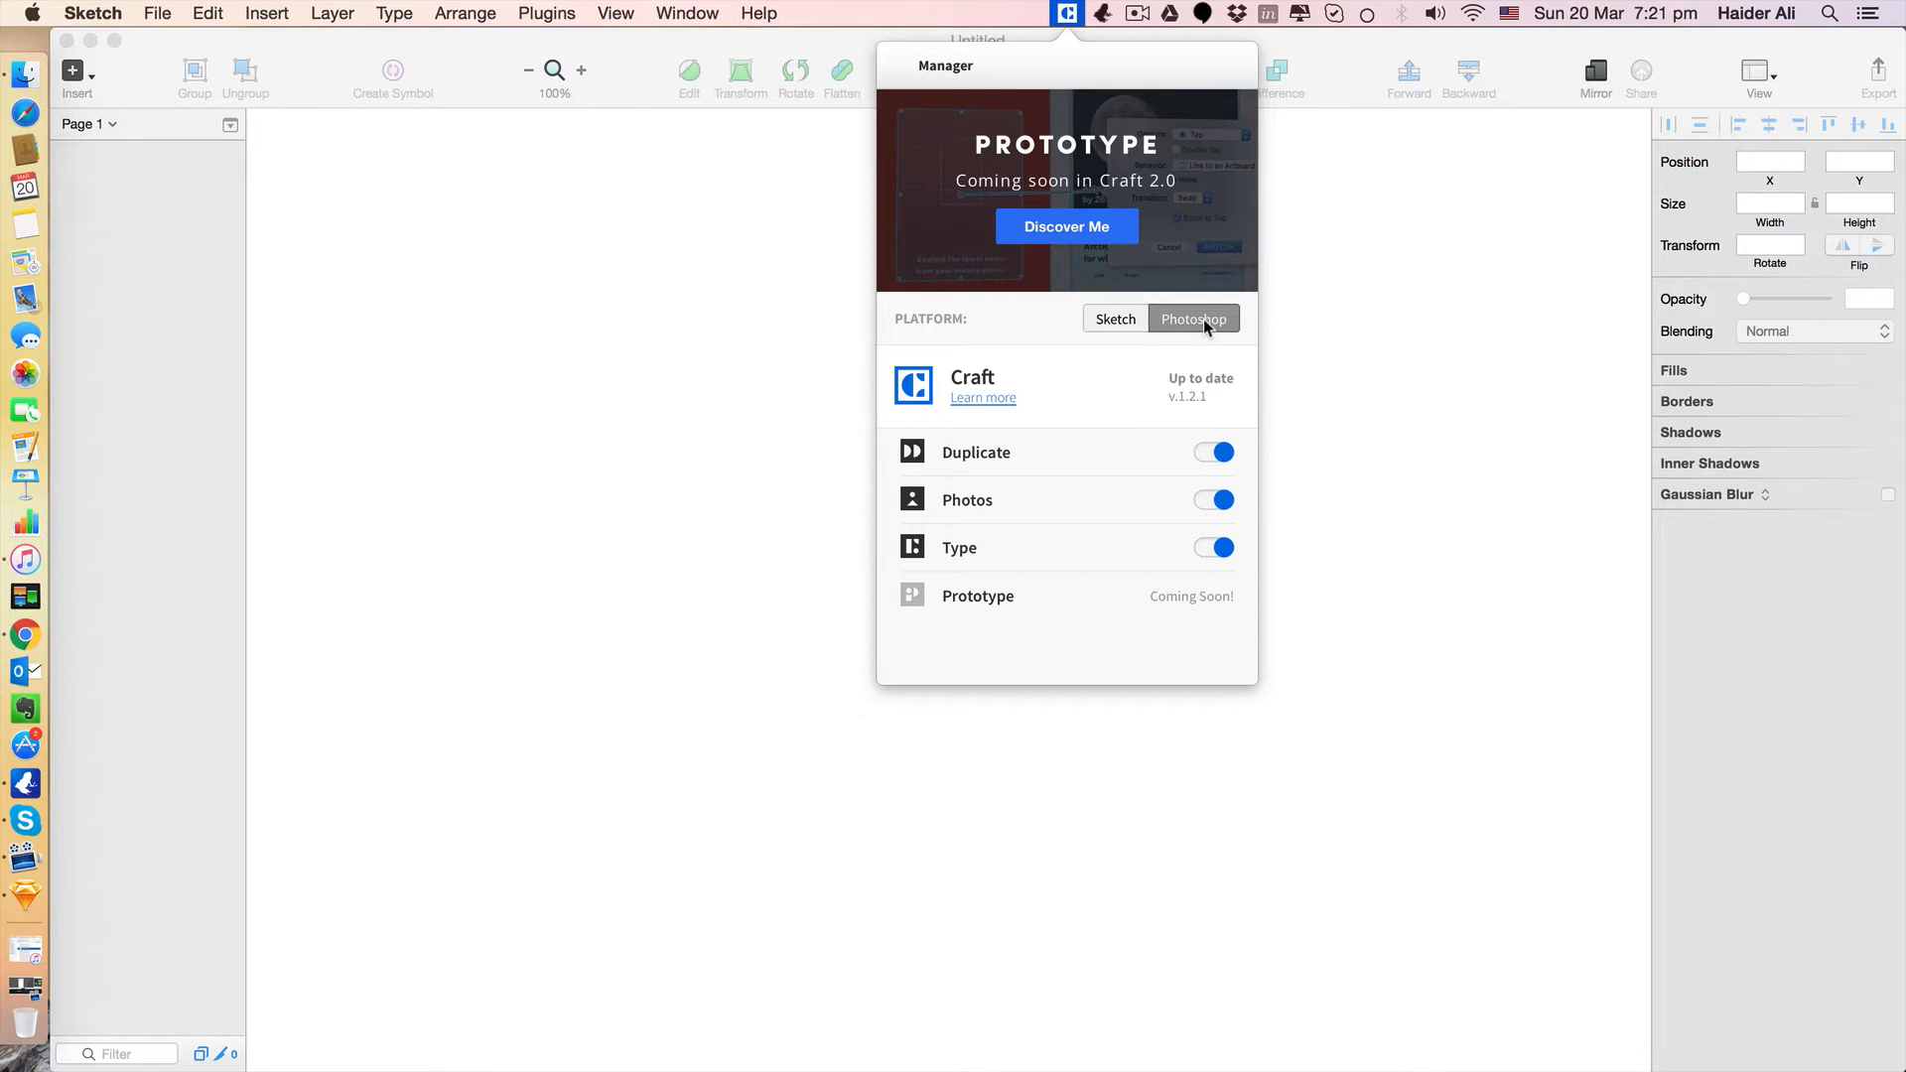
click(1125, 329)
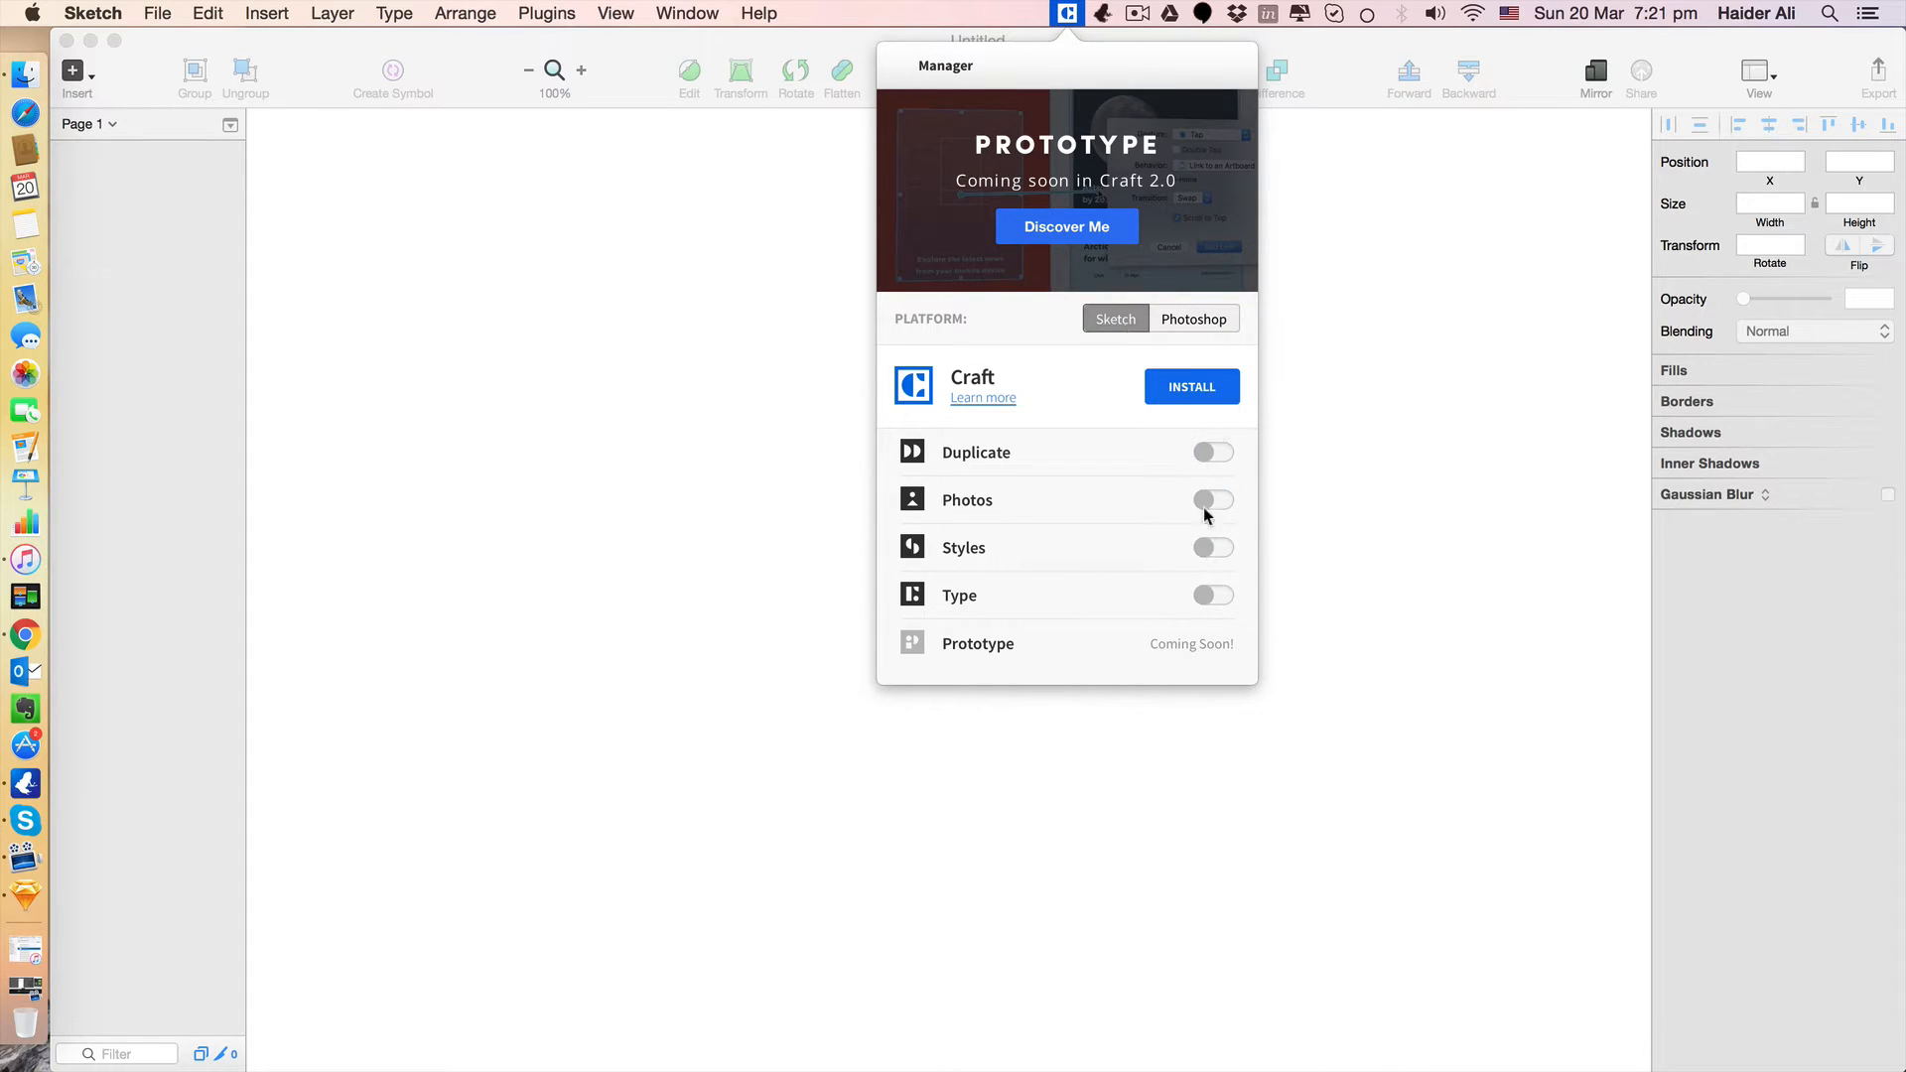
click(1220, 396)
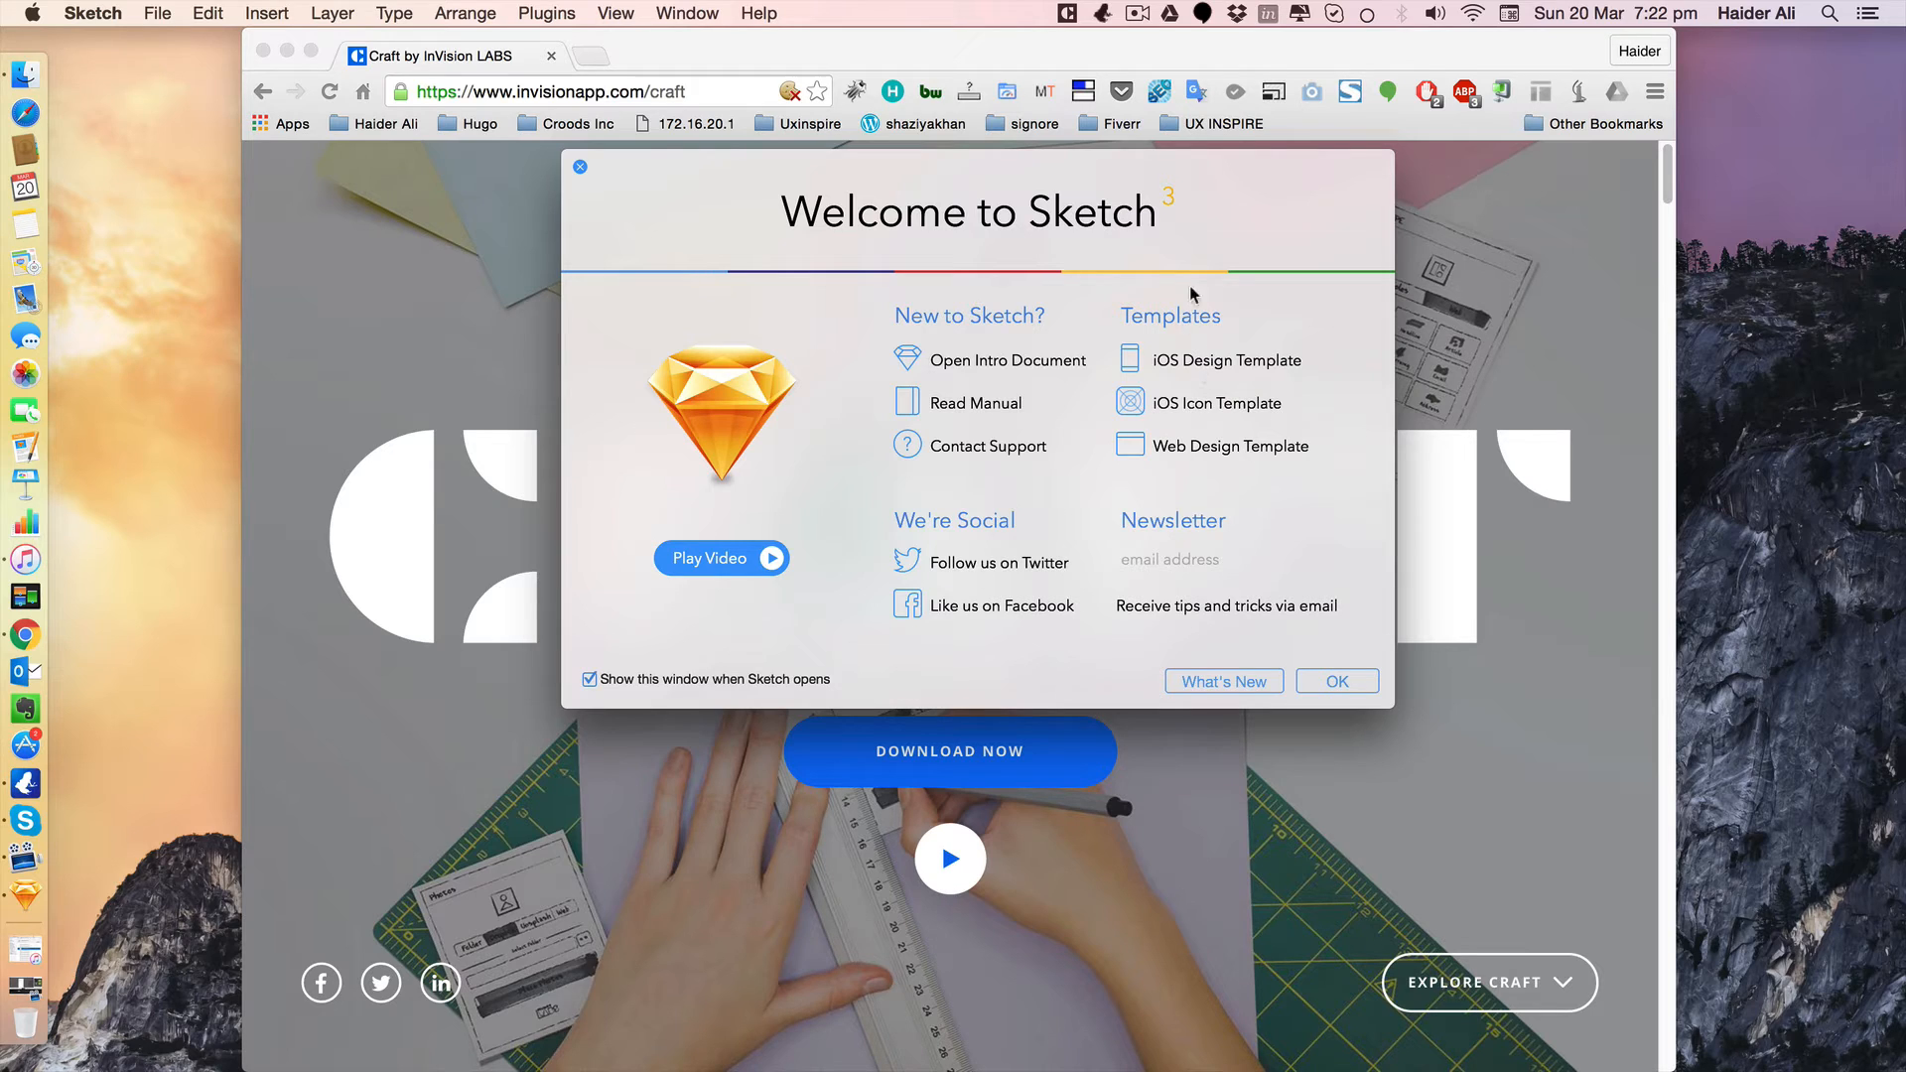
click(1267, 363)
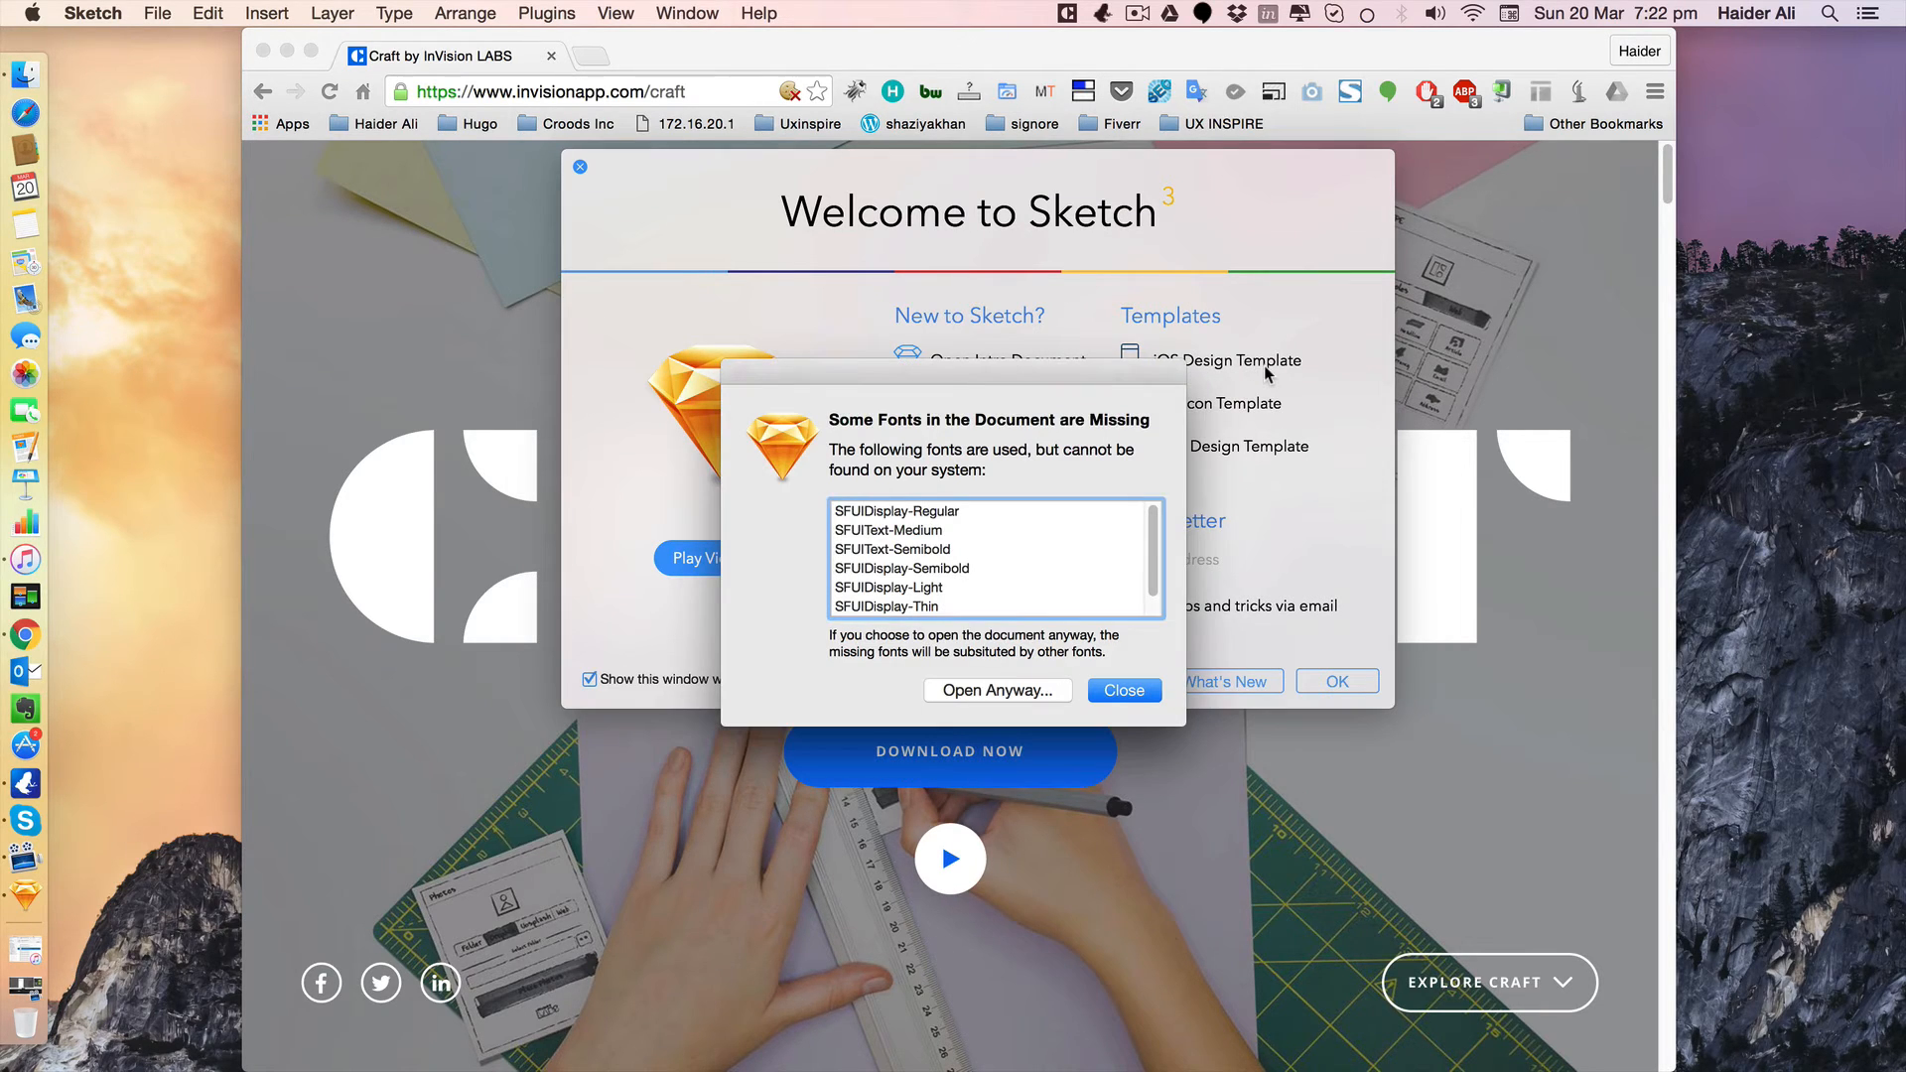
scroll(1151, 551, down, 1)
scroll(1152, 551, up, 1)
click(1124, 690)
Dismiss the Sketch welcome window and start a fresh blank document.
click(1309, 681)
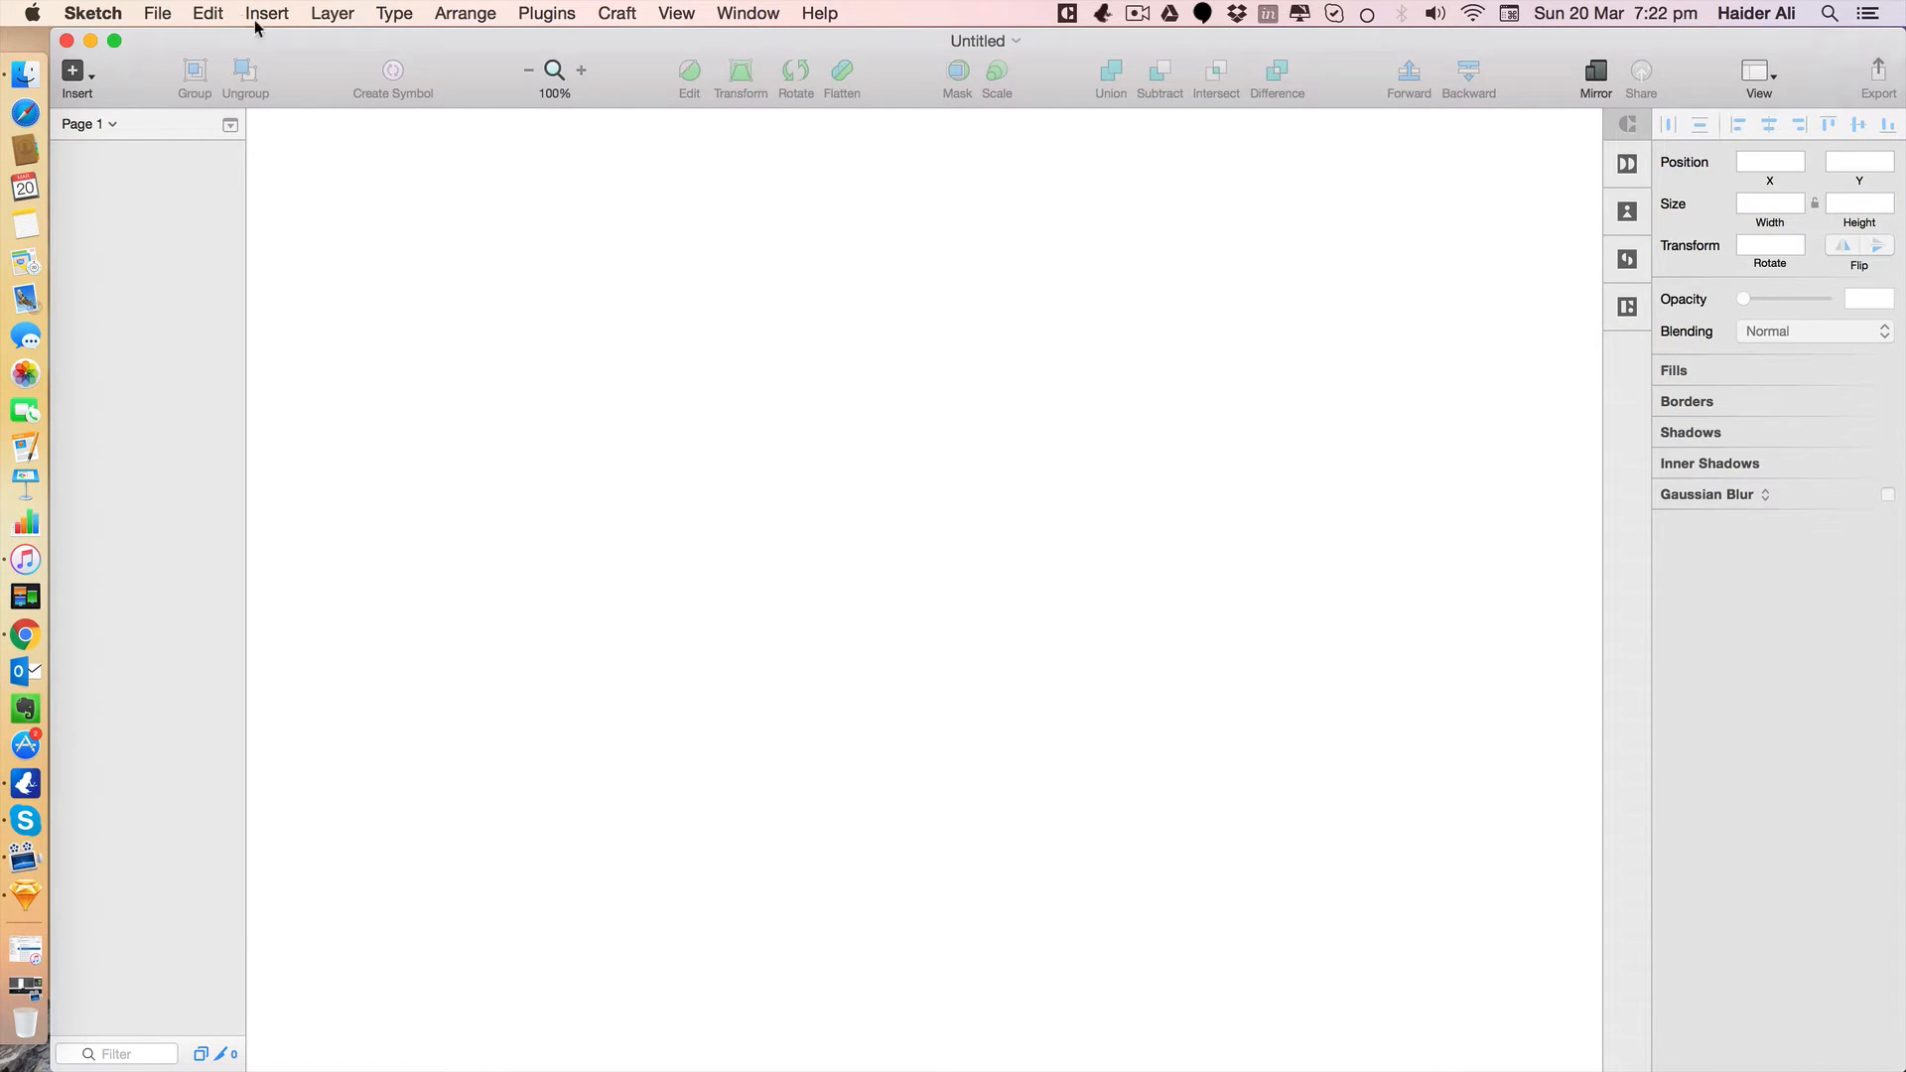
click(157, 16)
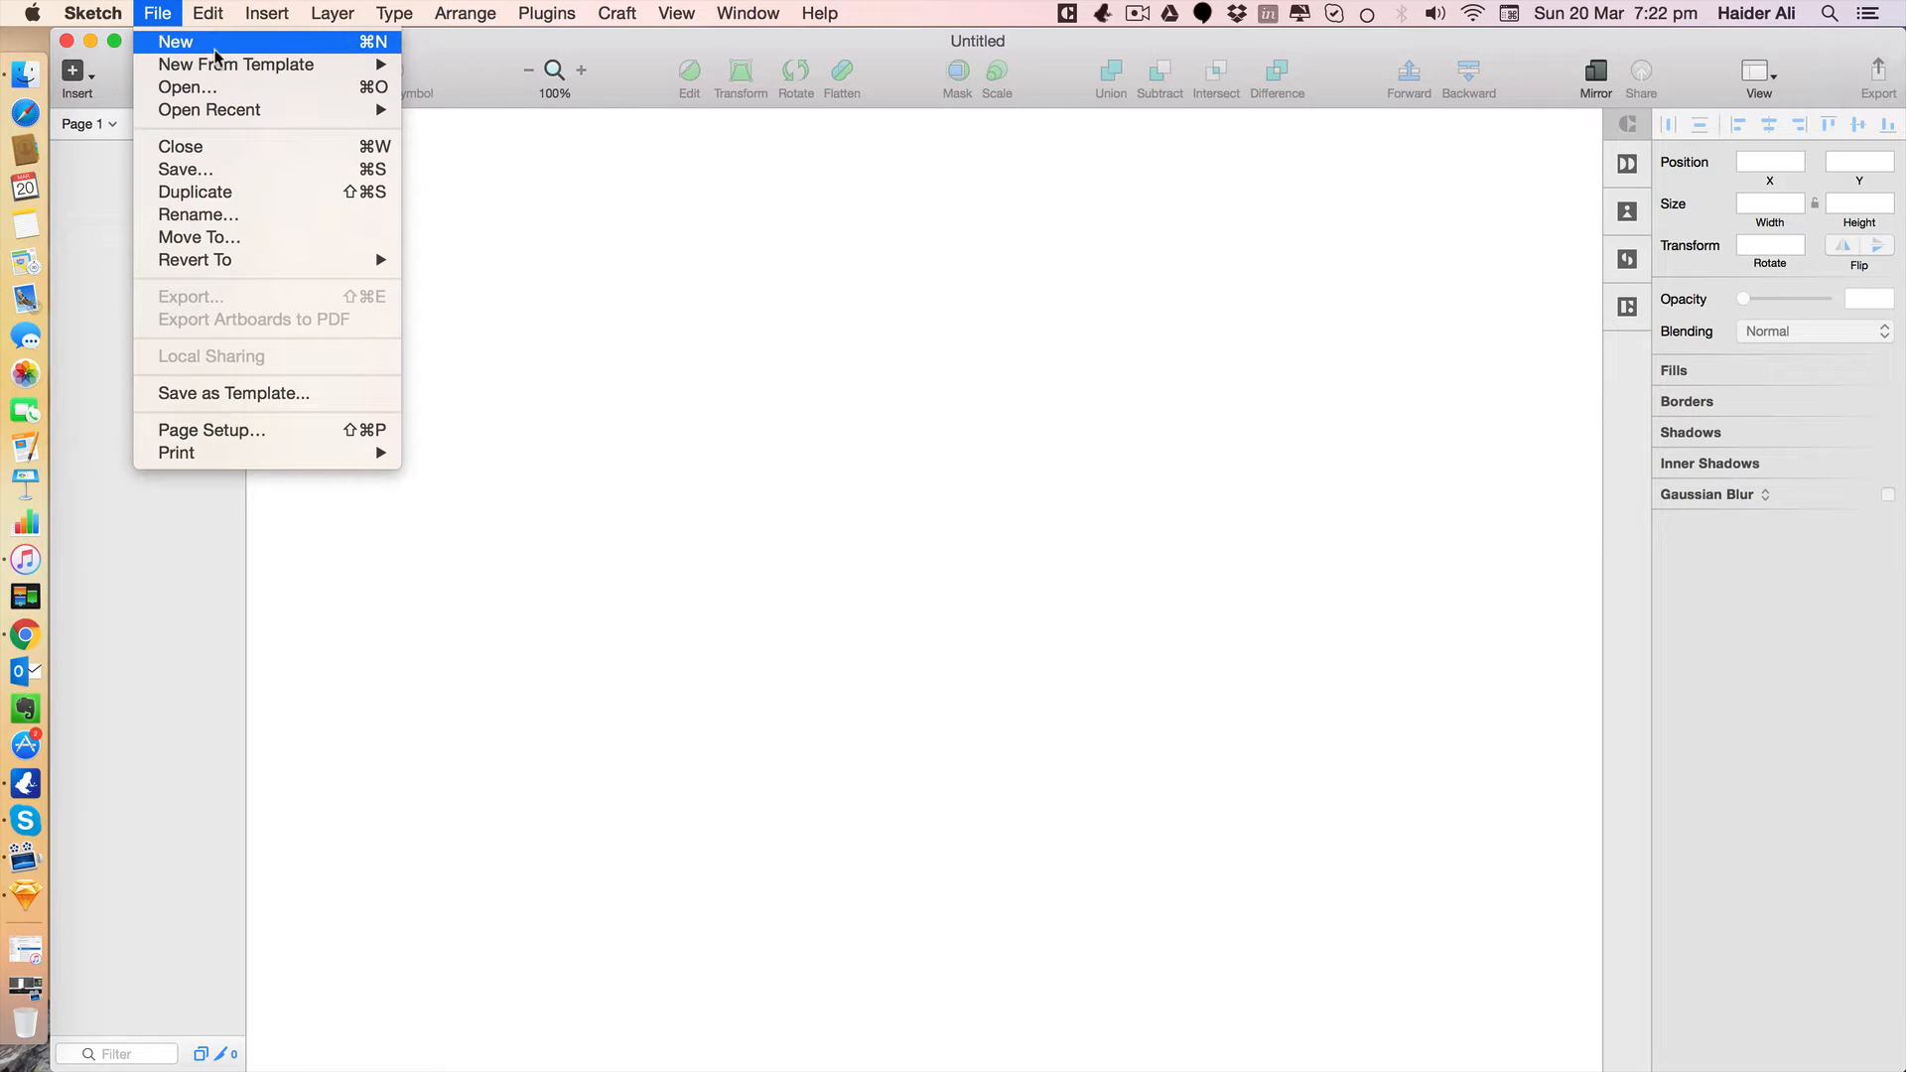
mouse_move(229, 67)
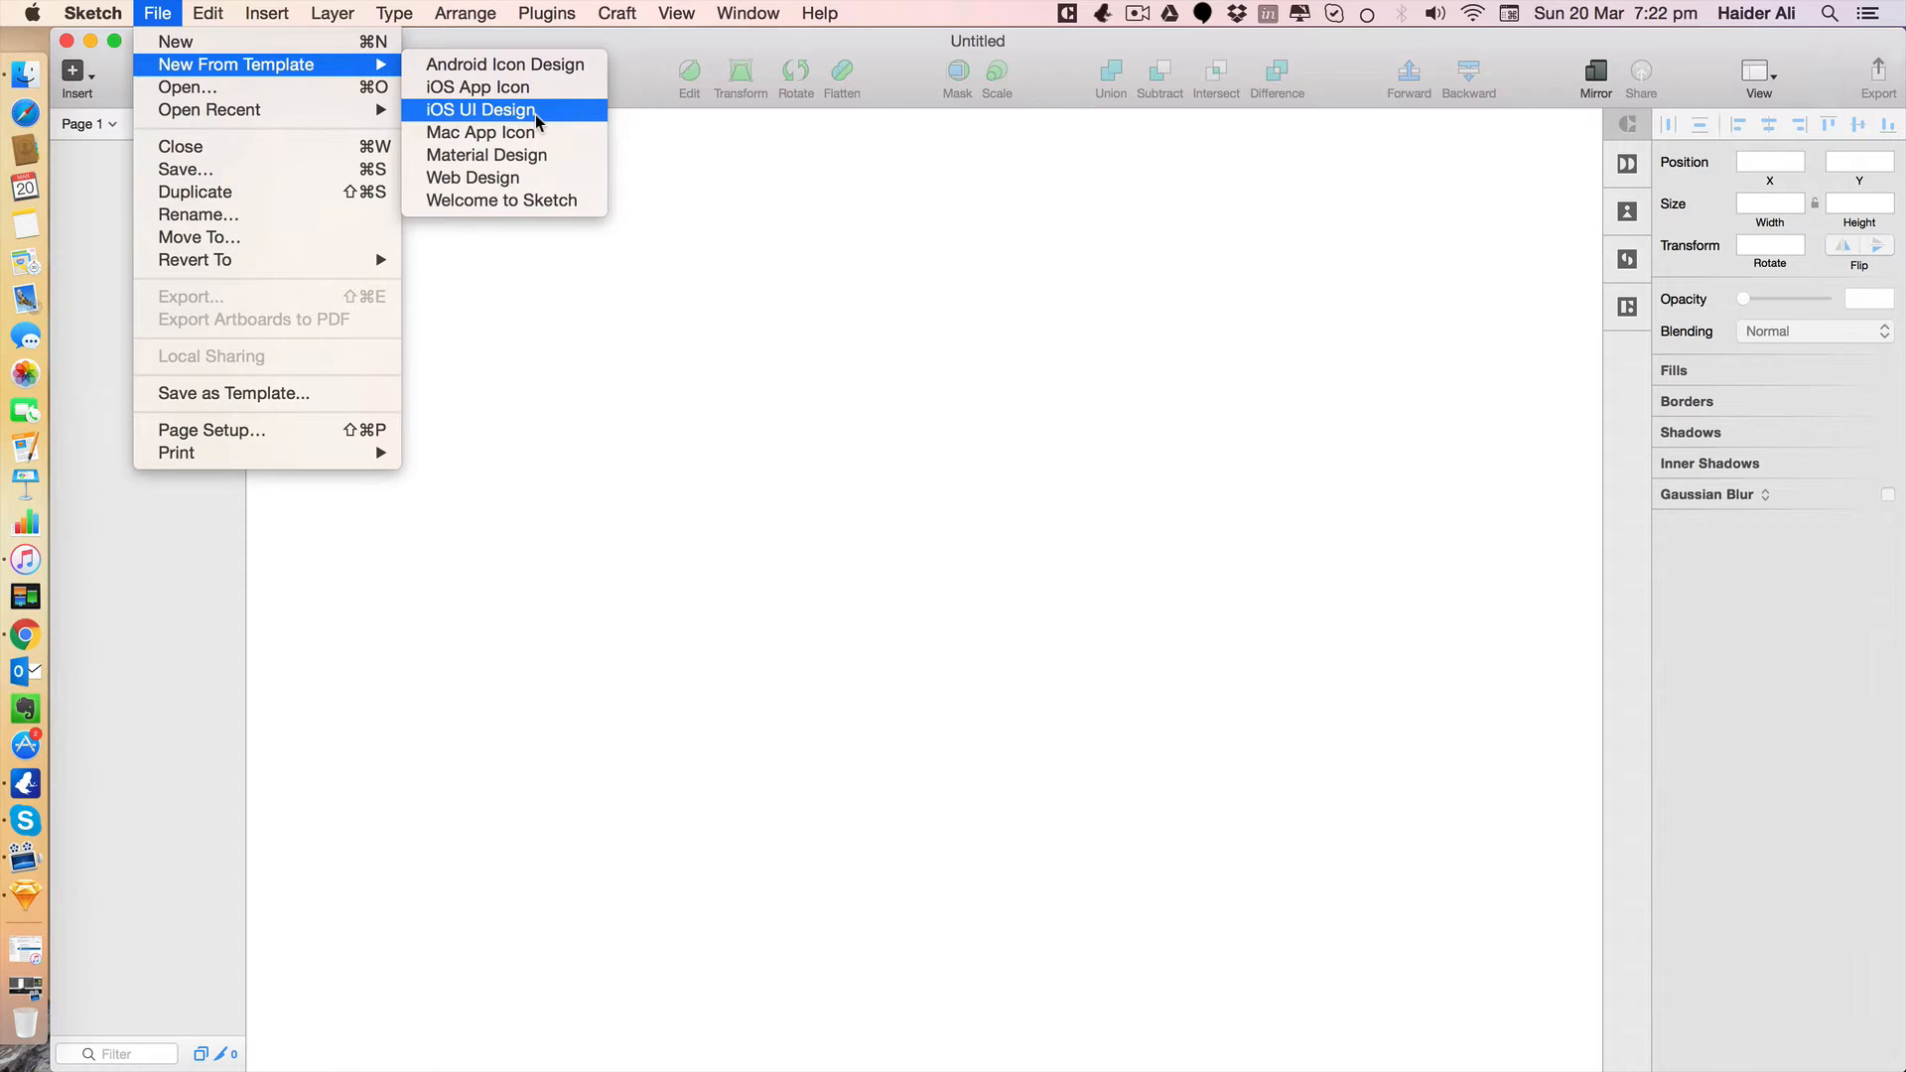
mouse_move(276, 116)
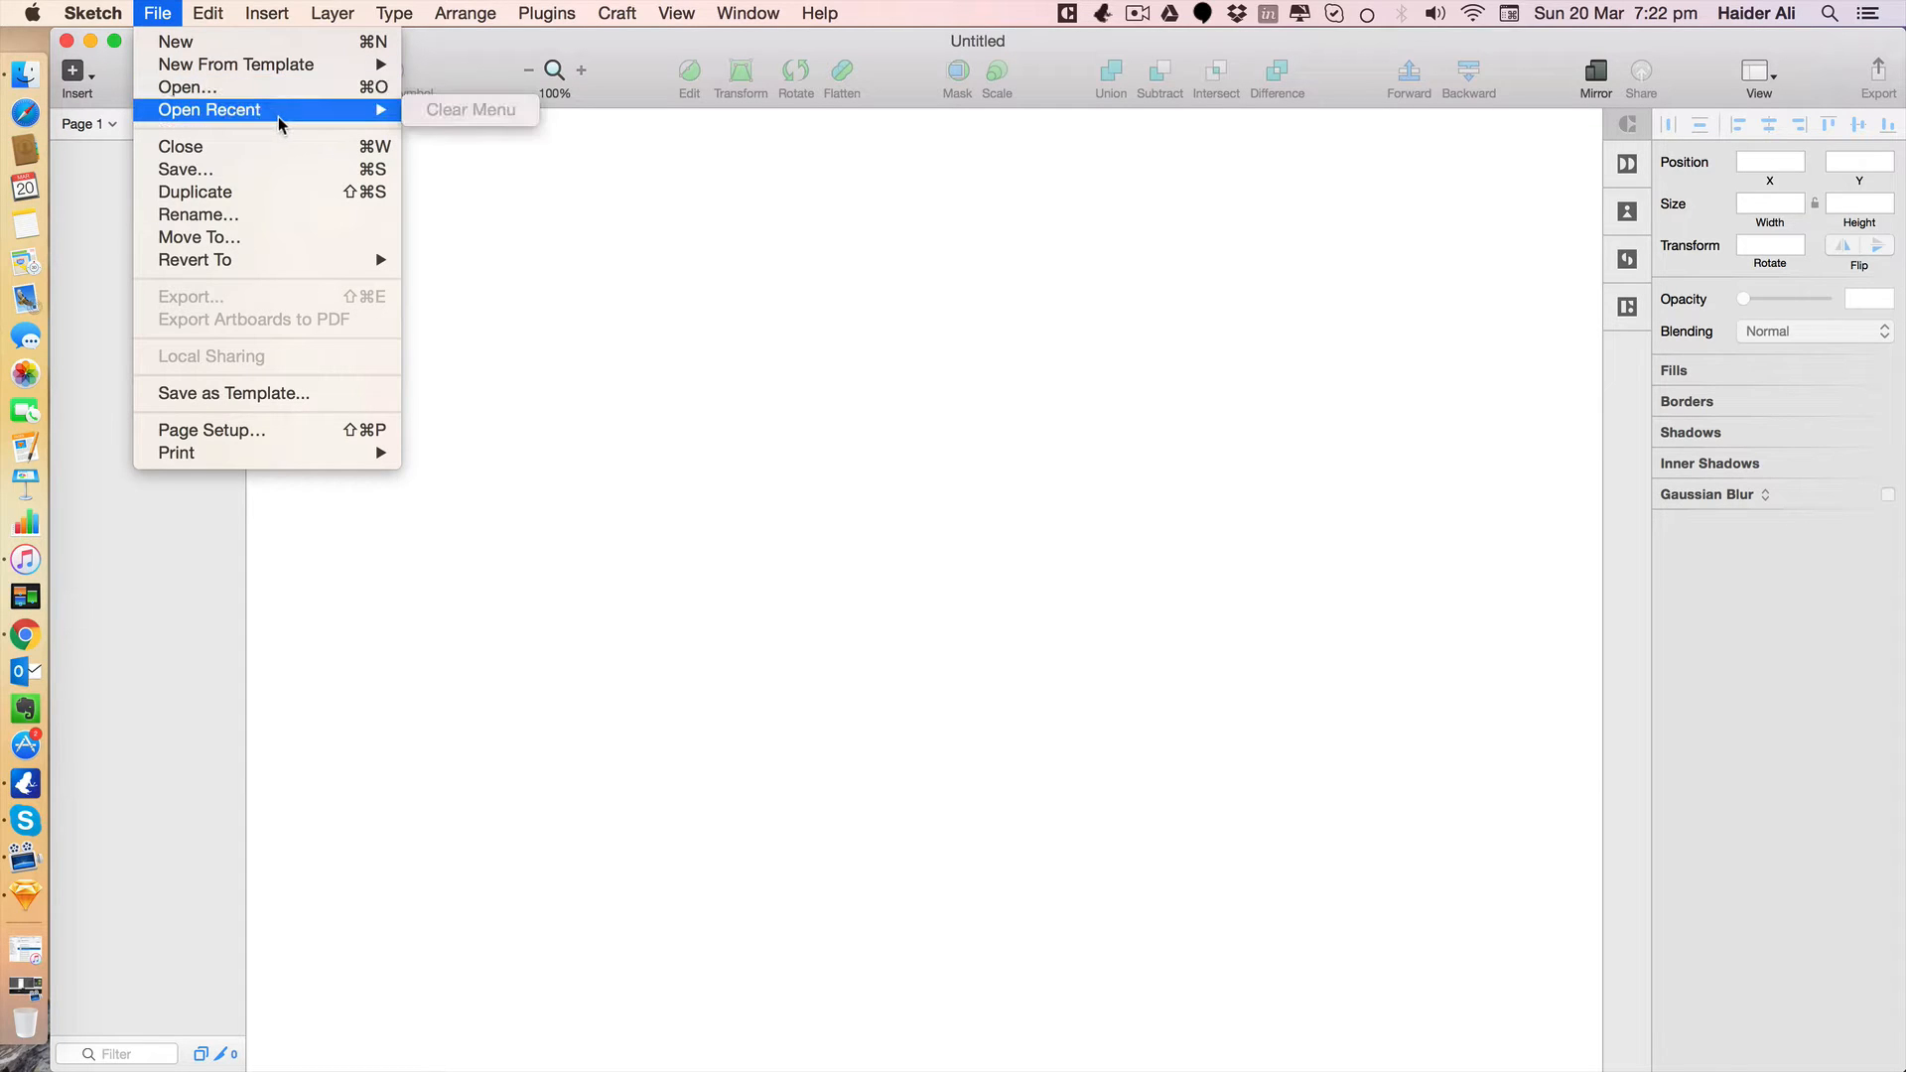
click(236, 44)
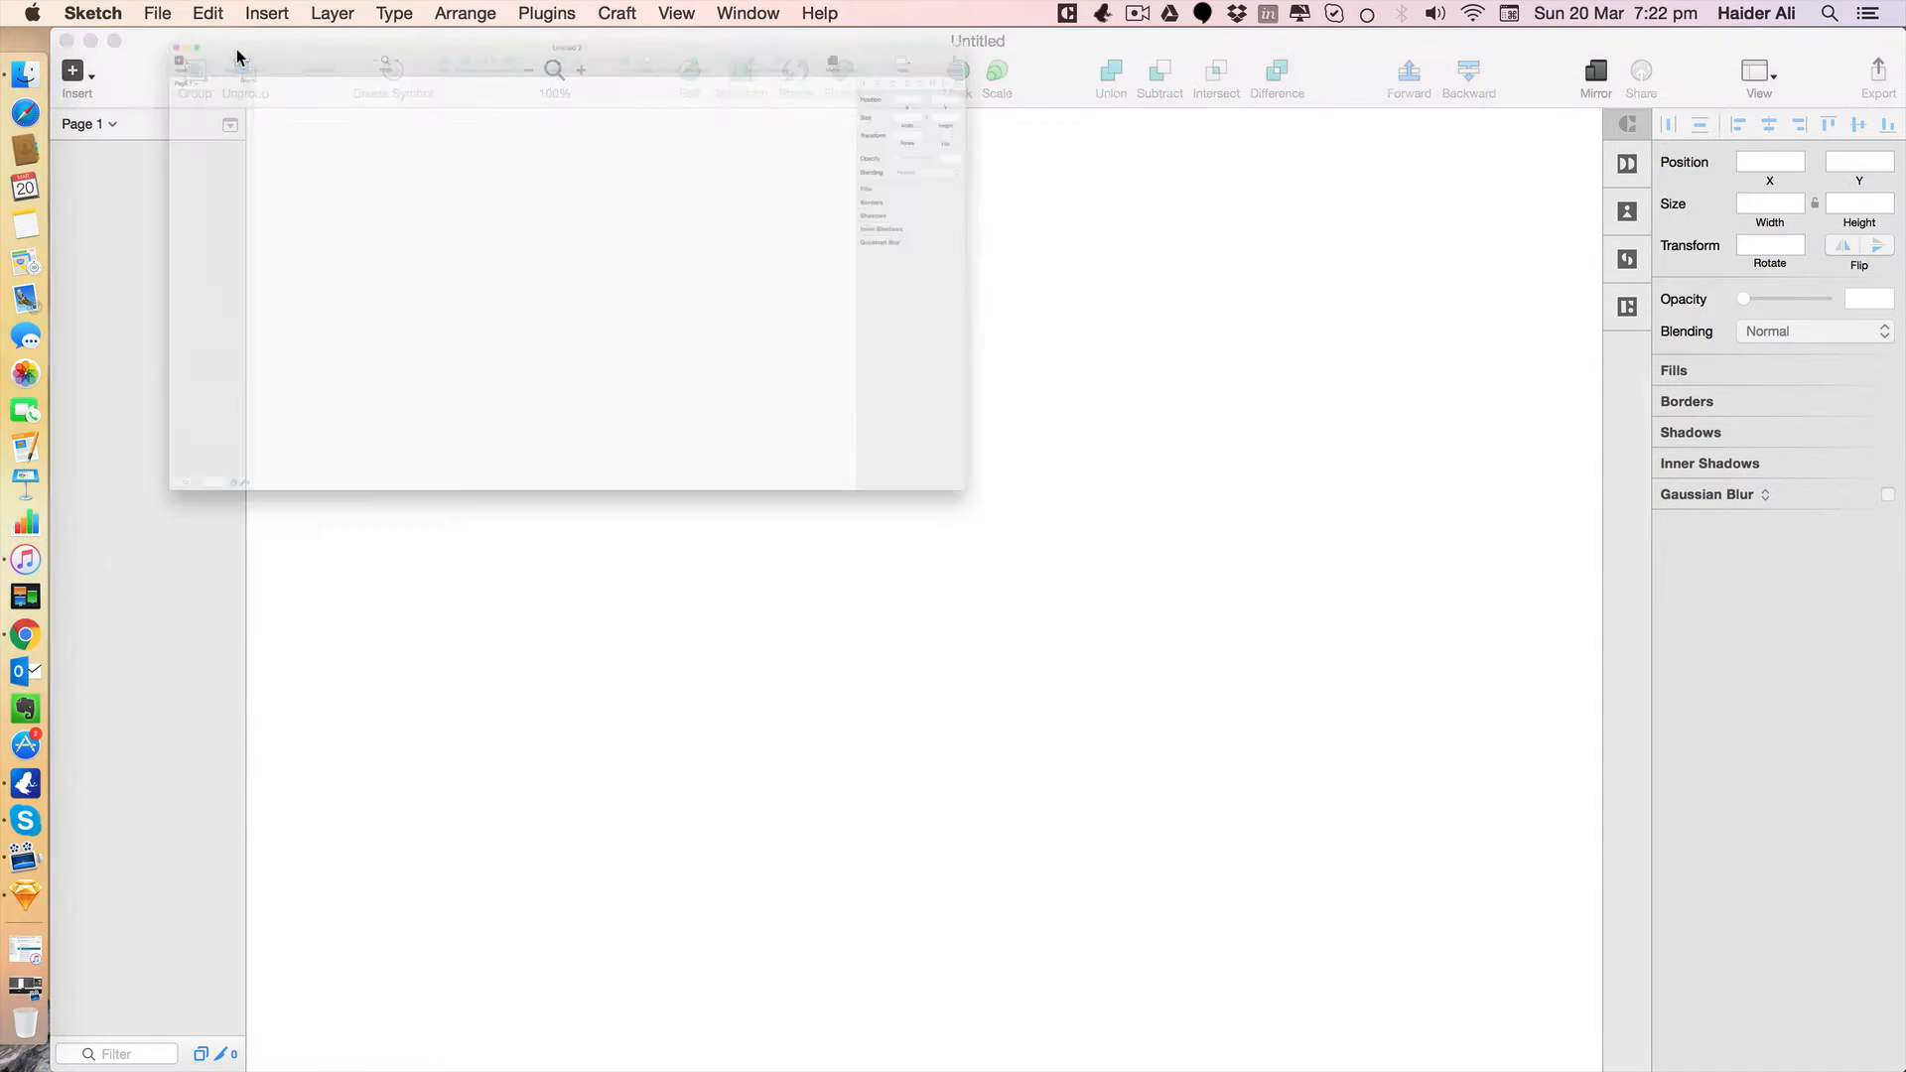
click(68, 42)
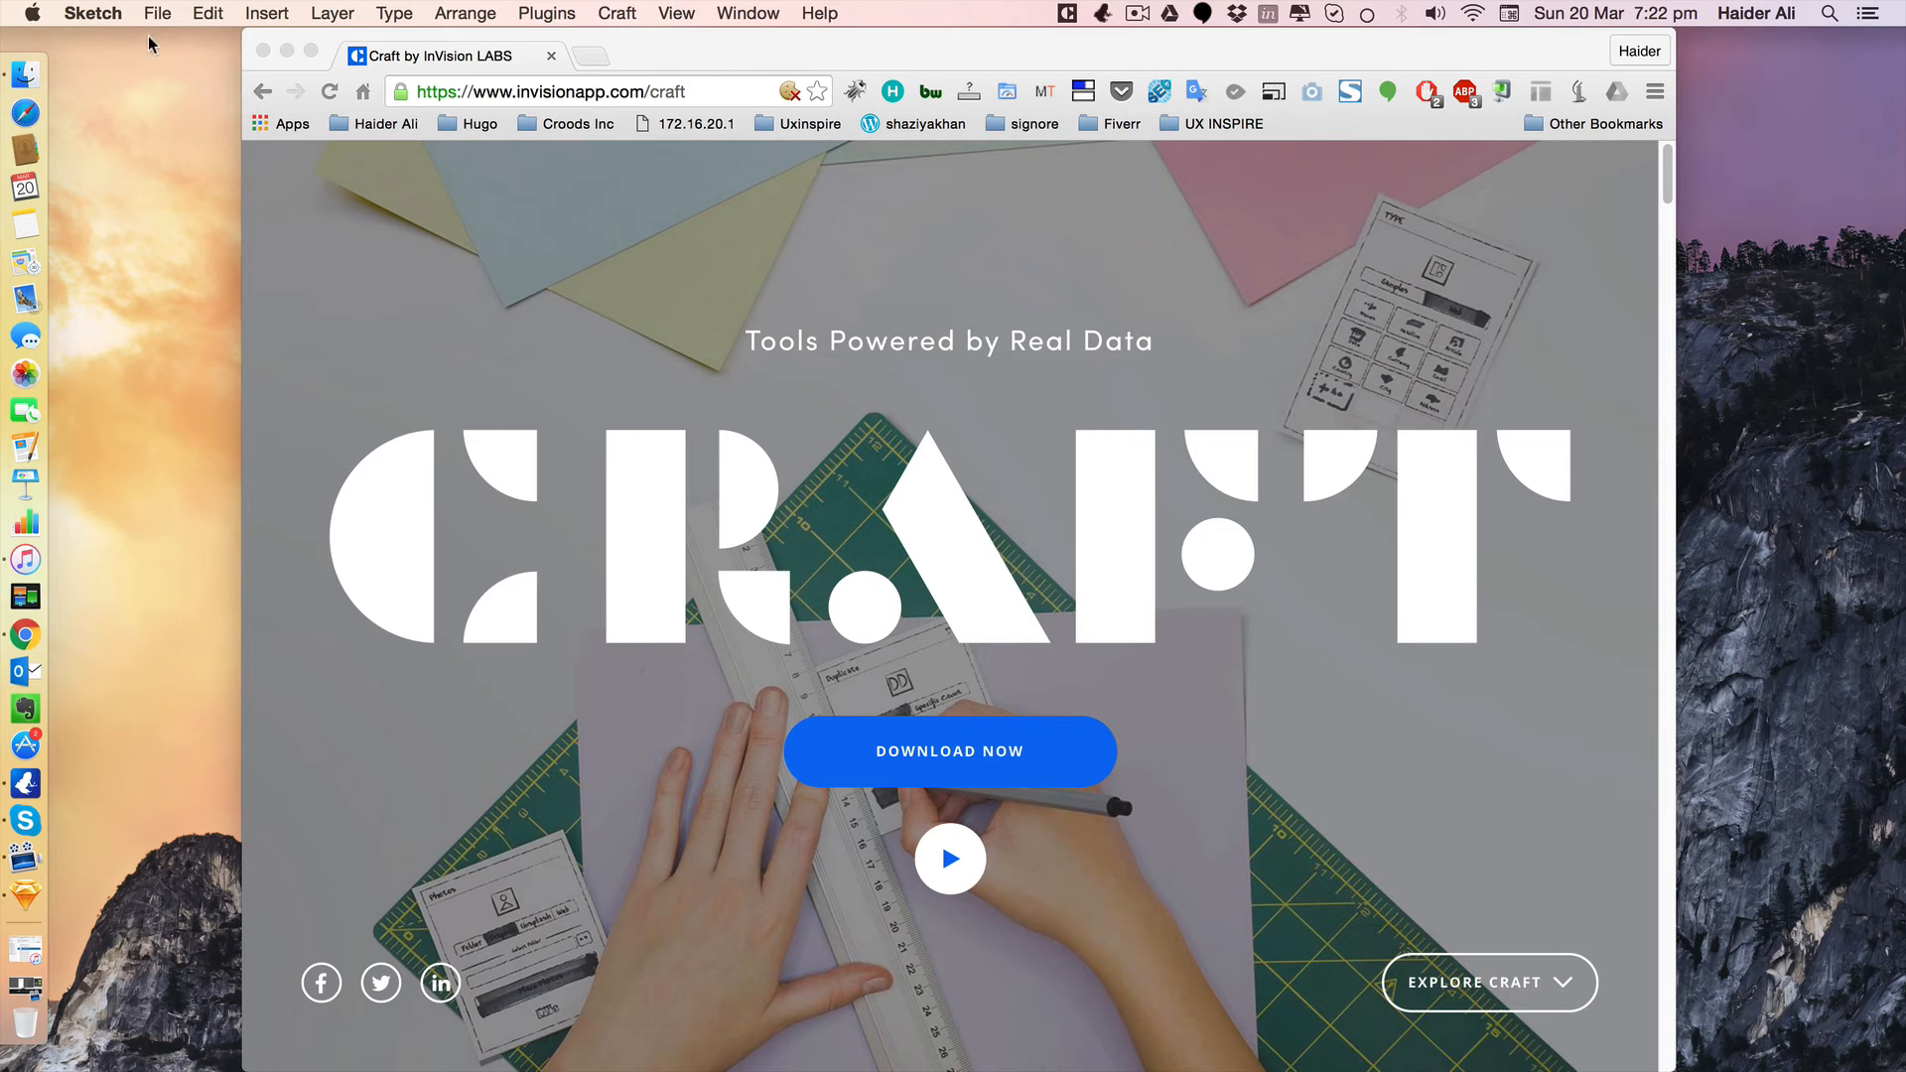
click(157, 13)
click(176, 44)
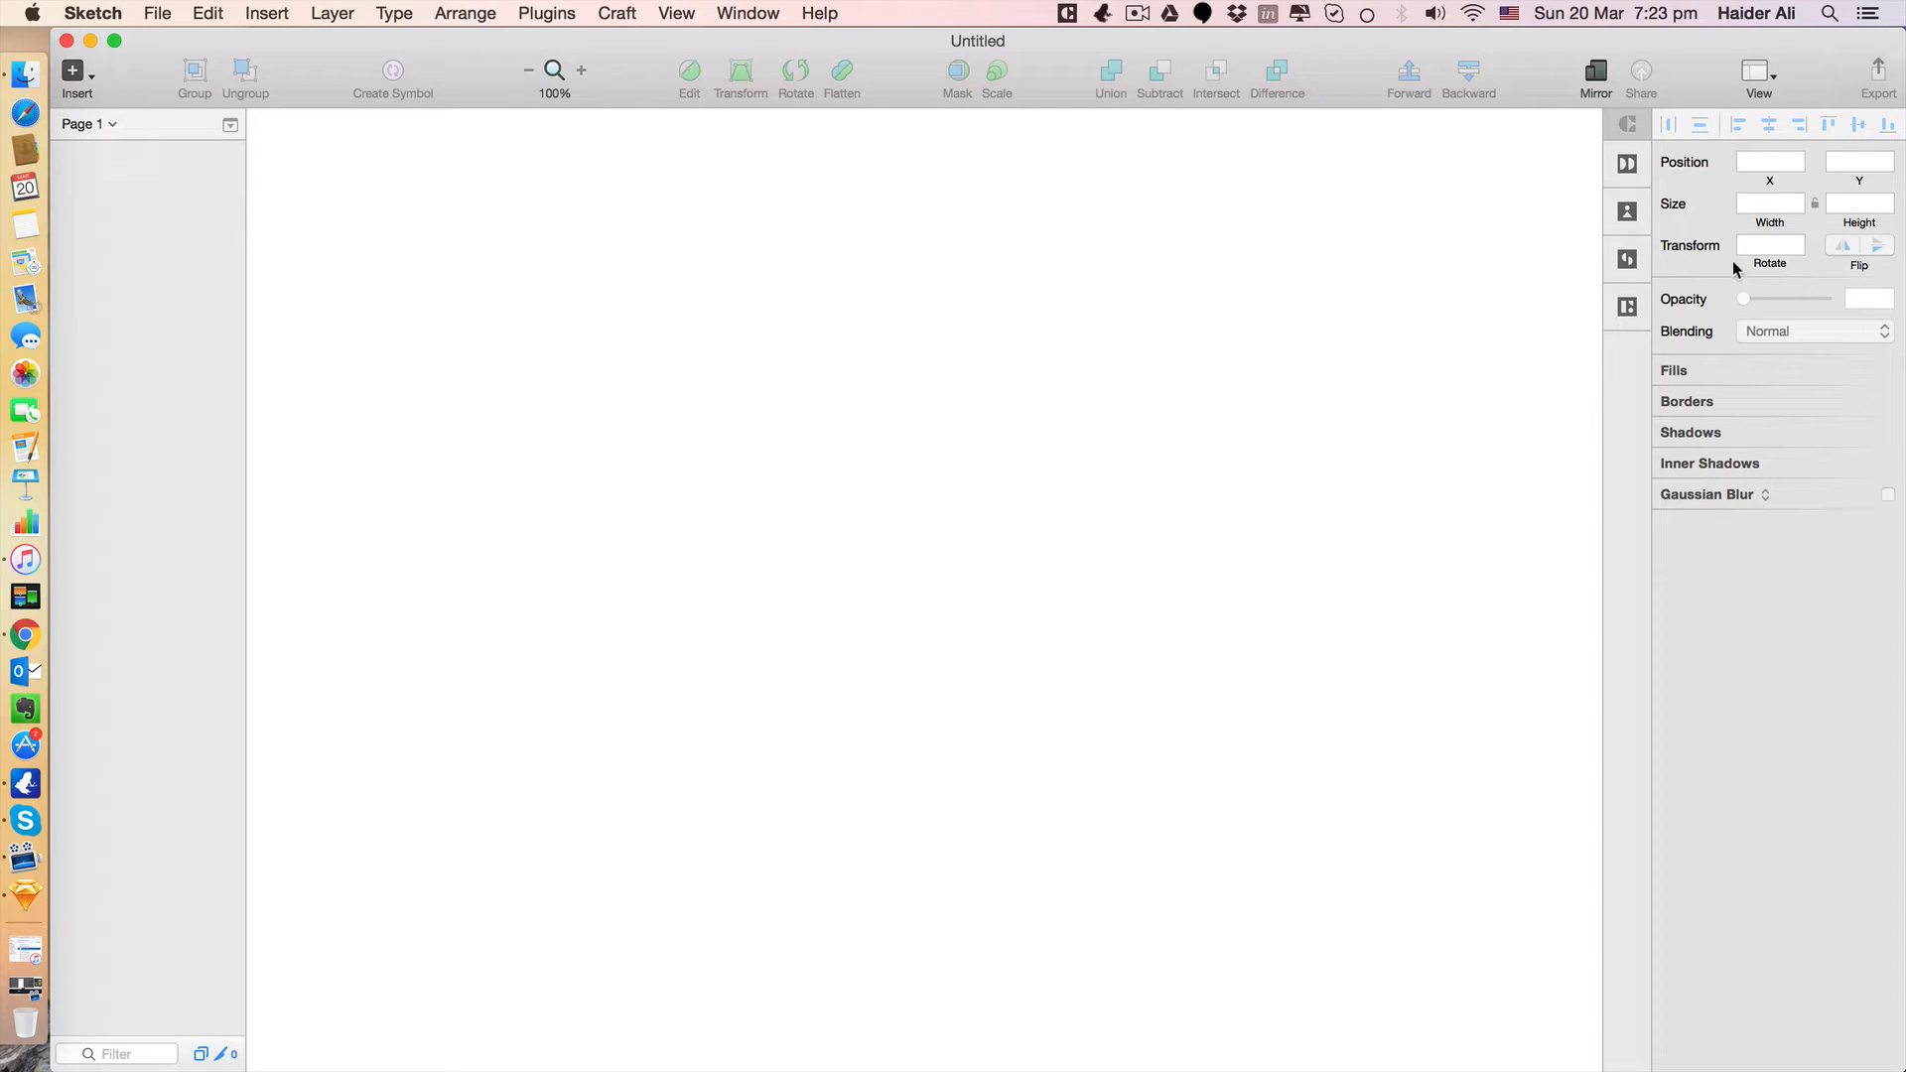
Open the Craft plugins Duplicate, Photos, Styles and Type one after another to examine their options.
click(1628, 164)
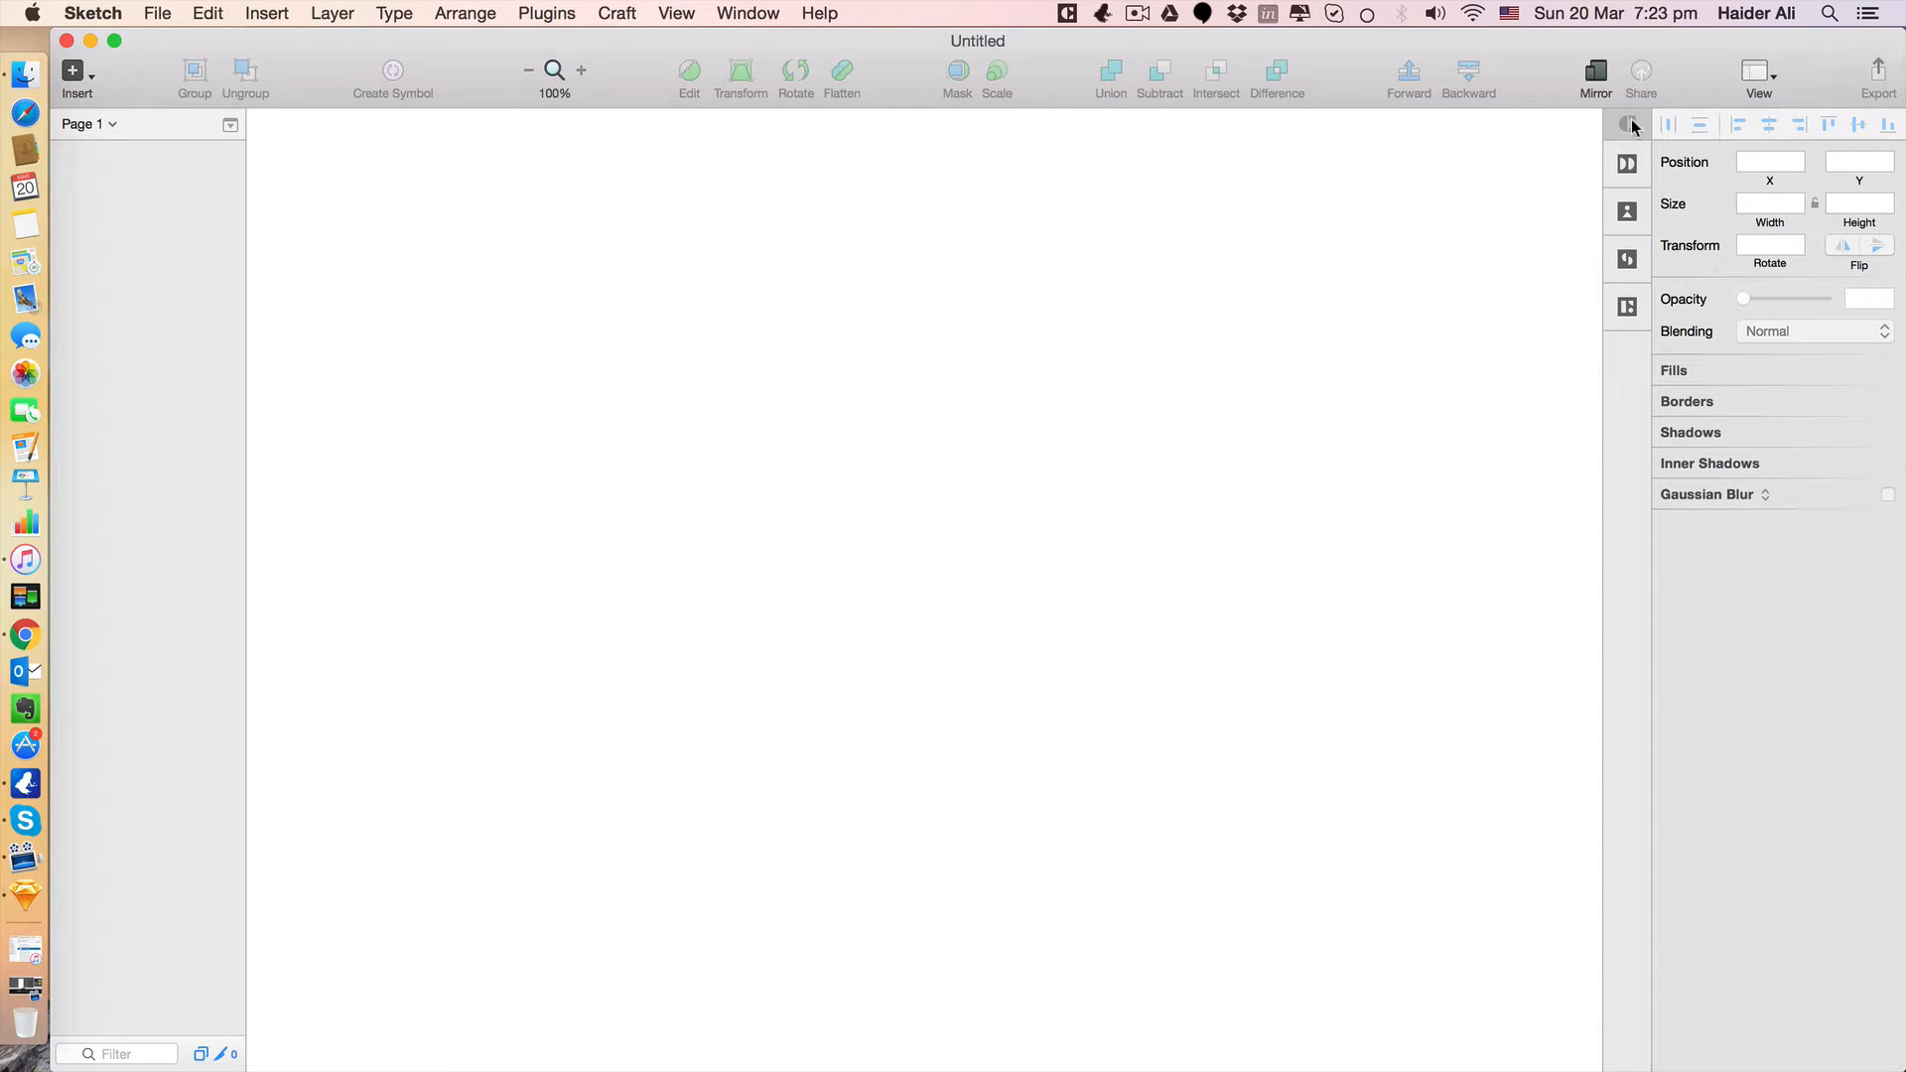
click(1628, 213)
click(1628, 262)
click(1629, 310)
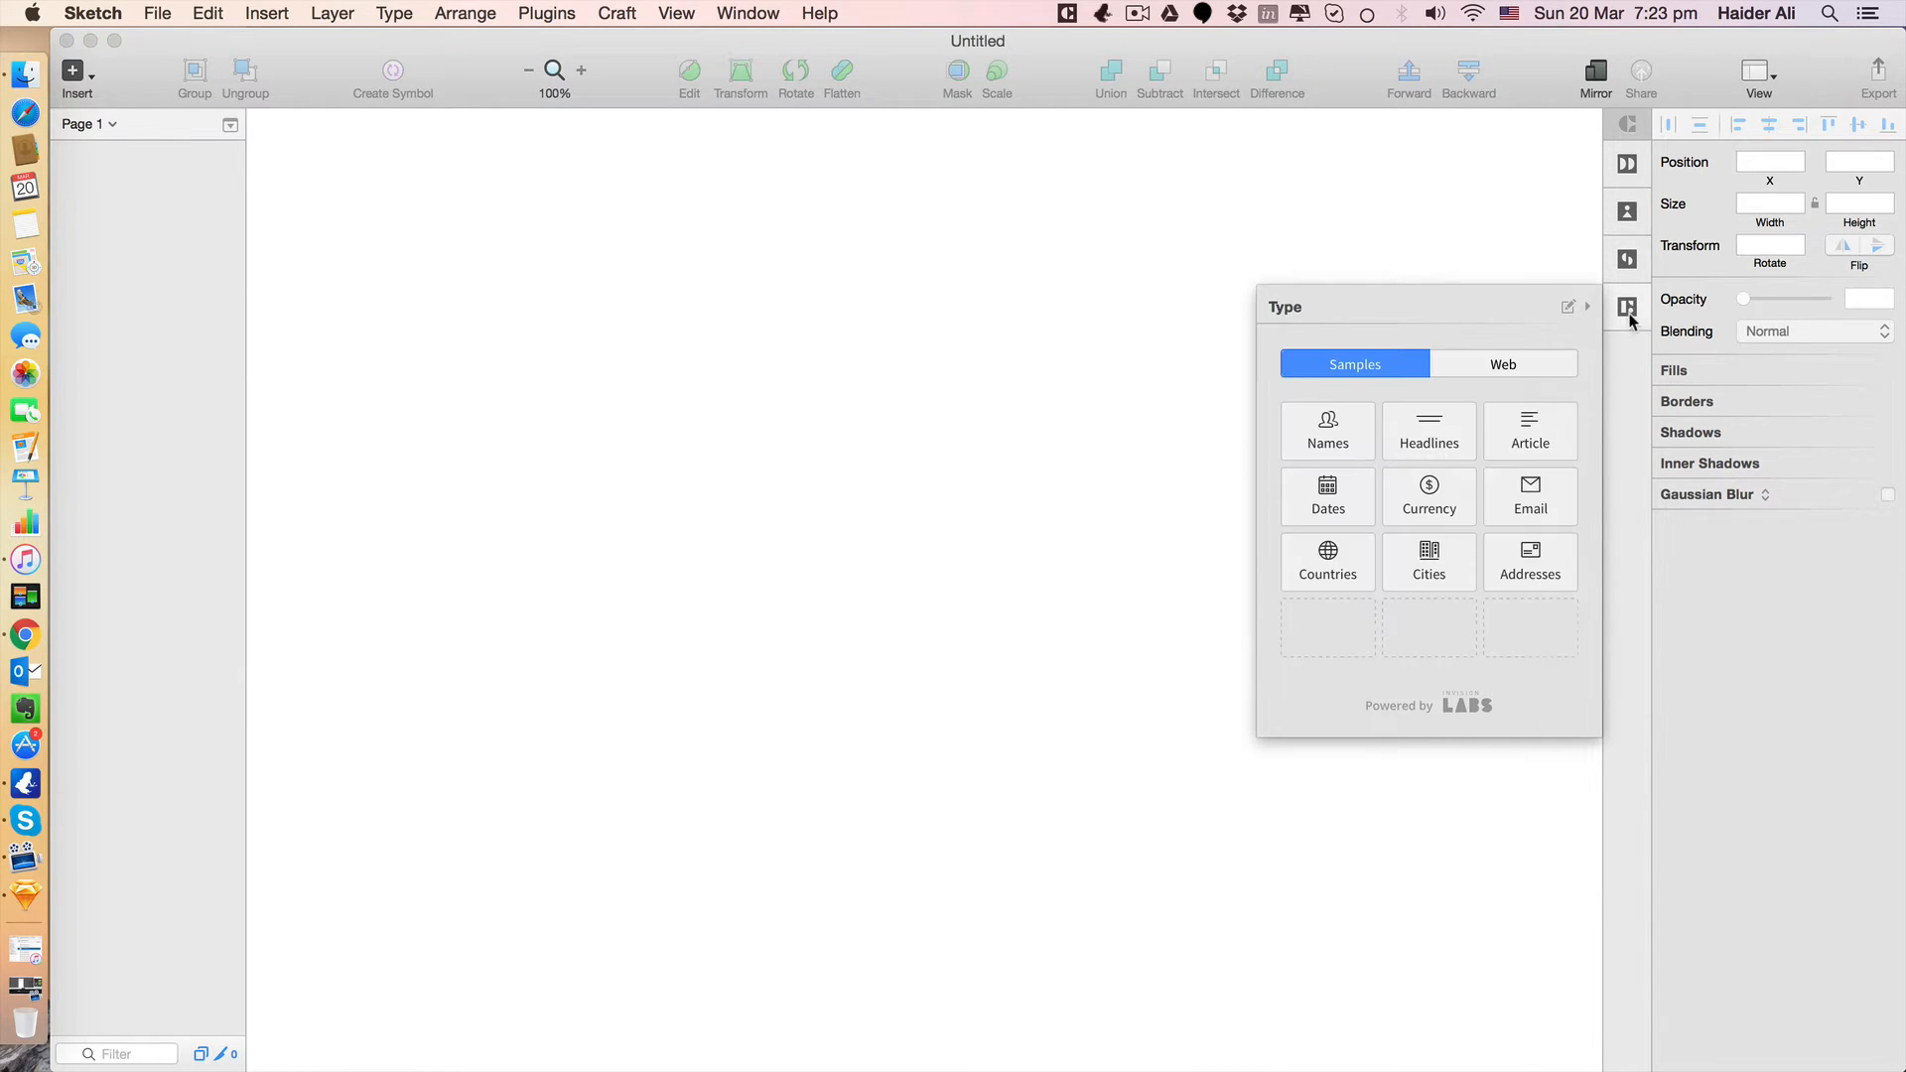
Bring up Craft's Duplicate options and look through the commands available for Craft and other plugins.
click(1633, 126)
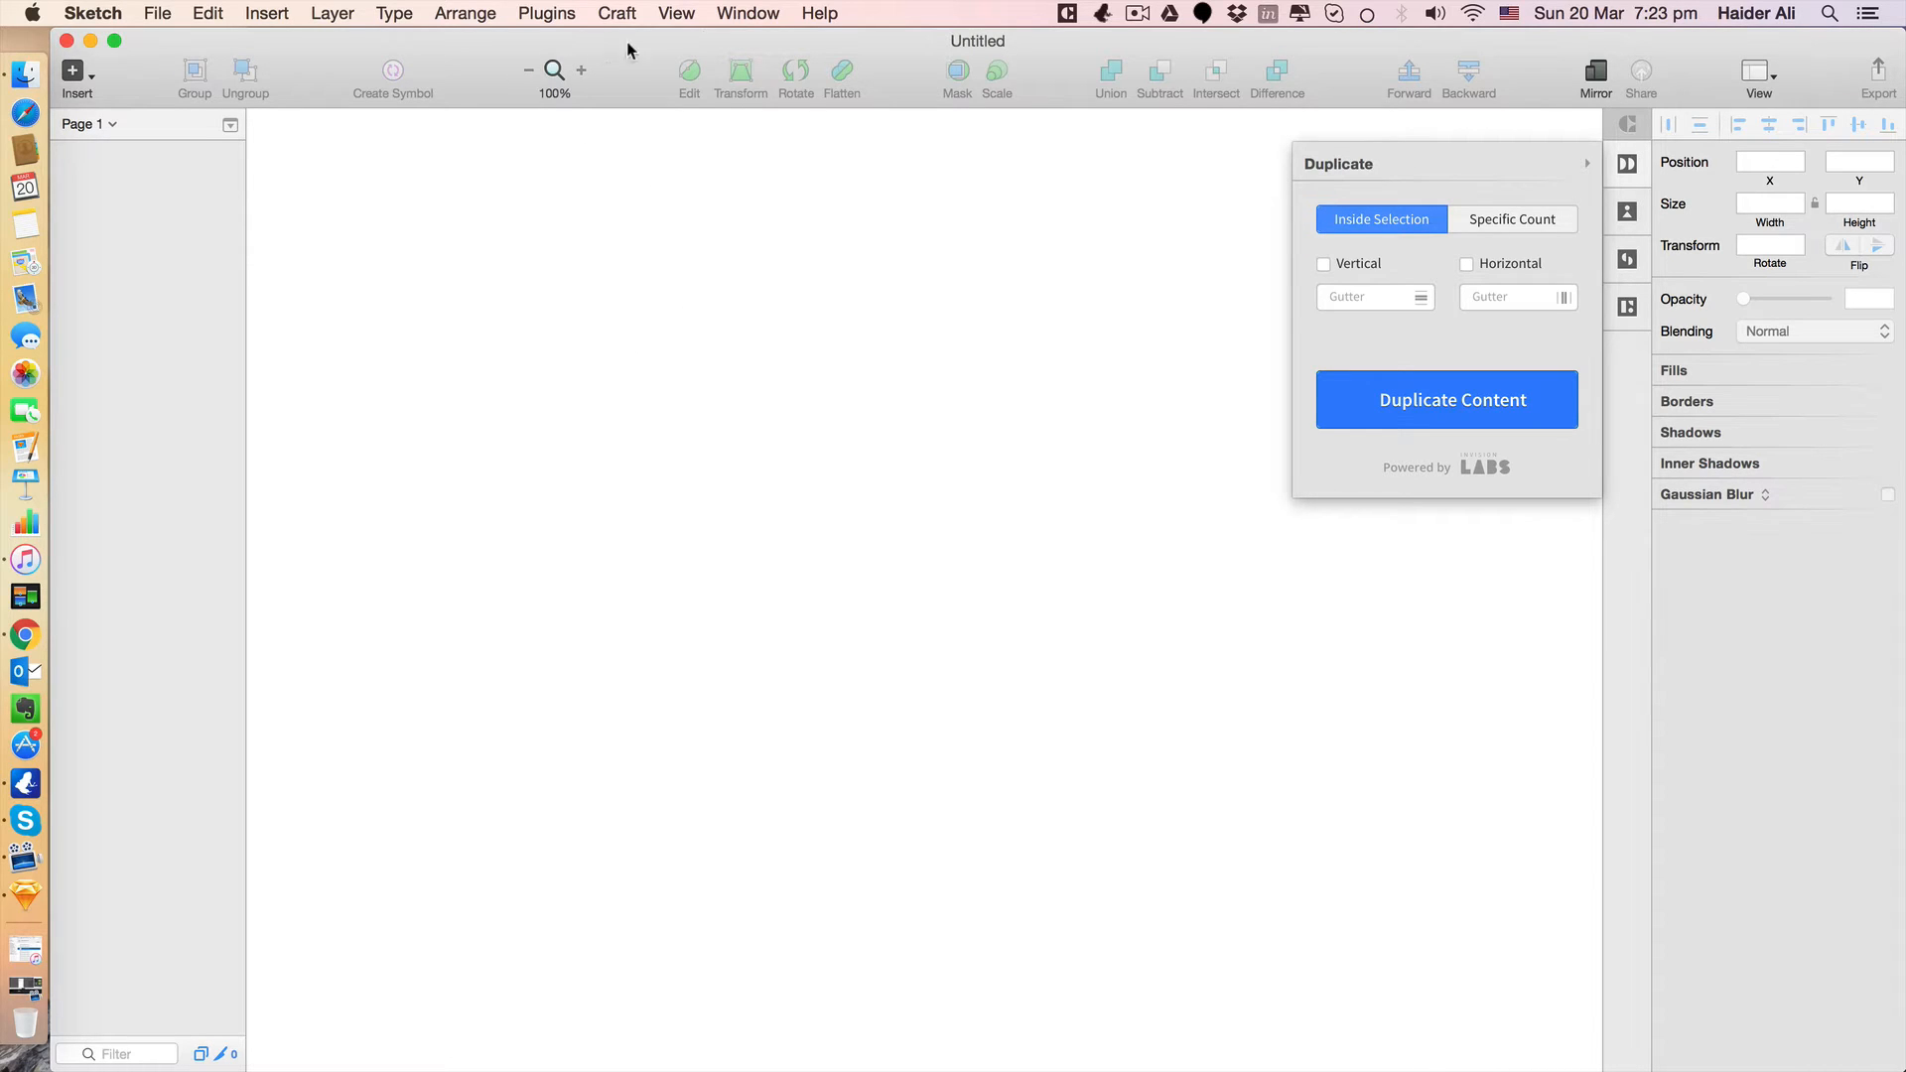
click(748, 13)
mouse_move(842, 33)
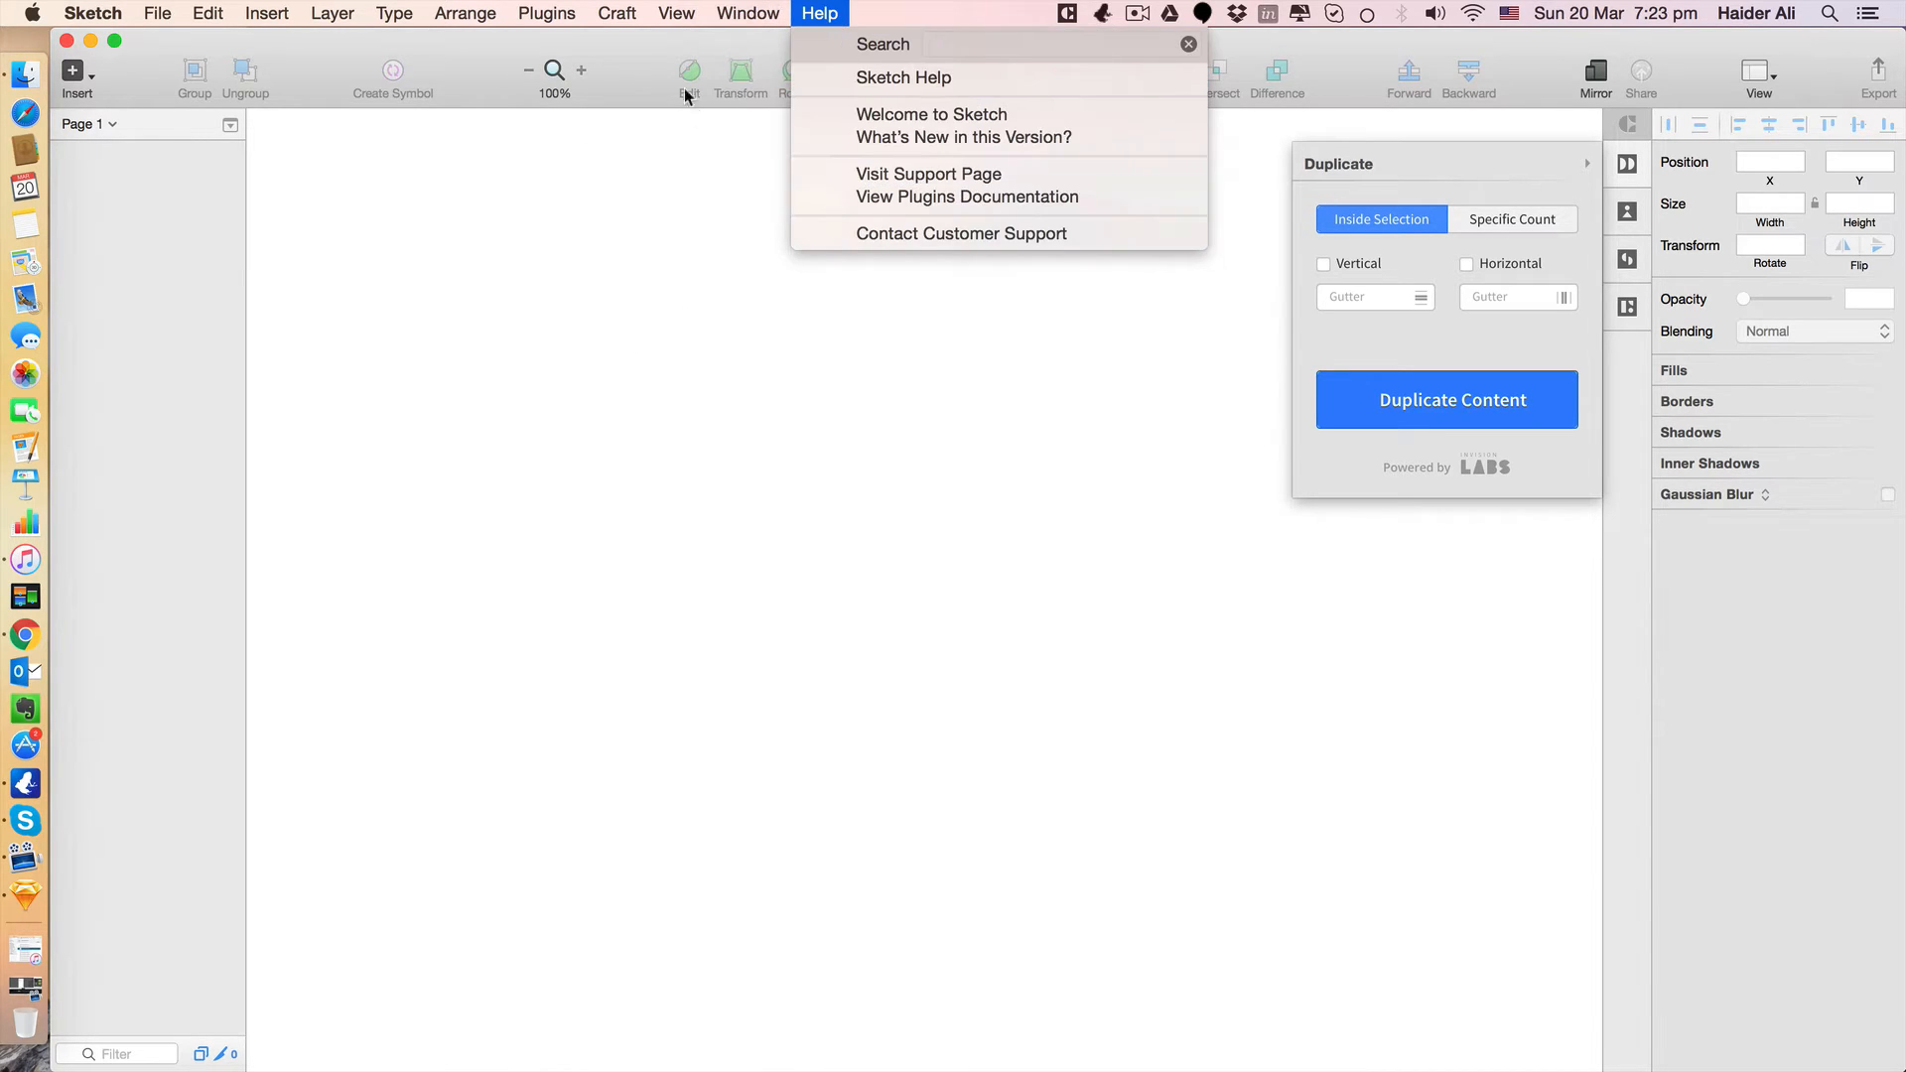
mouse_move(616, 15)
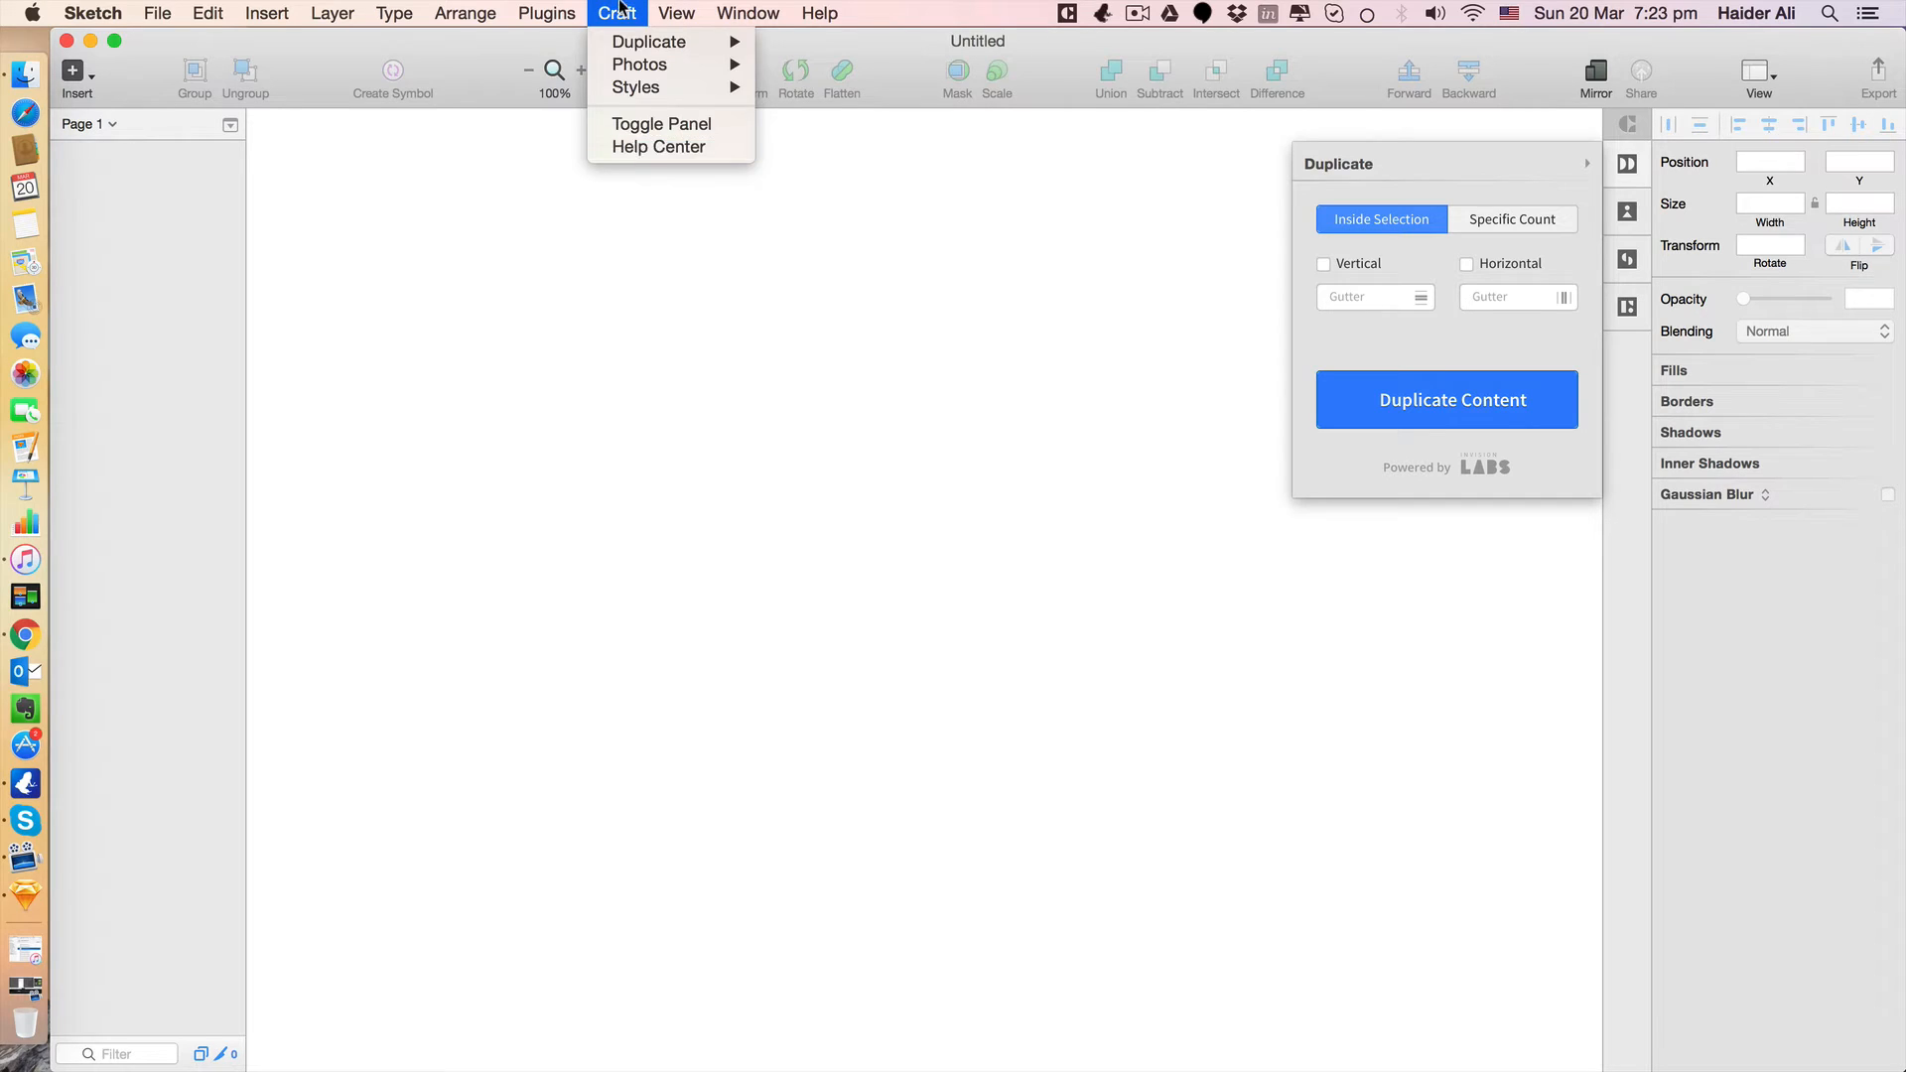
mouse_move(554, 14)
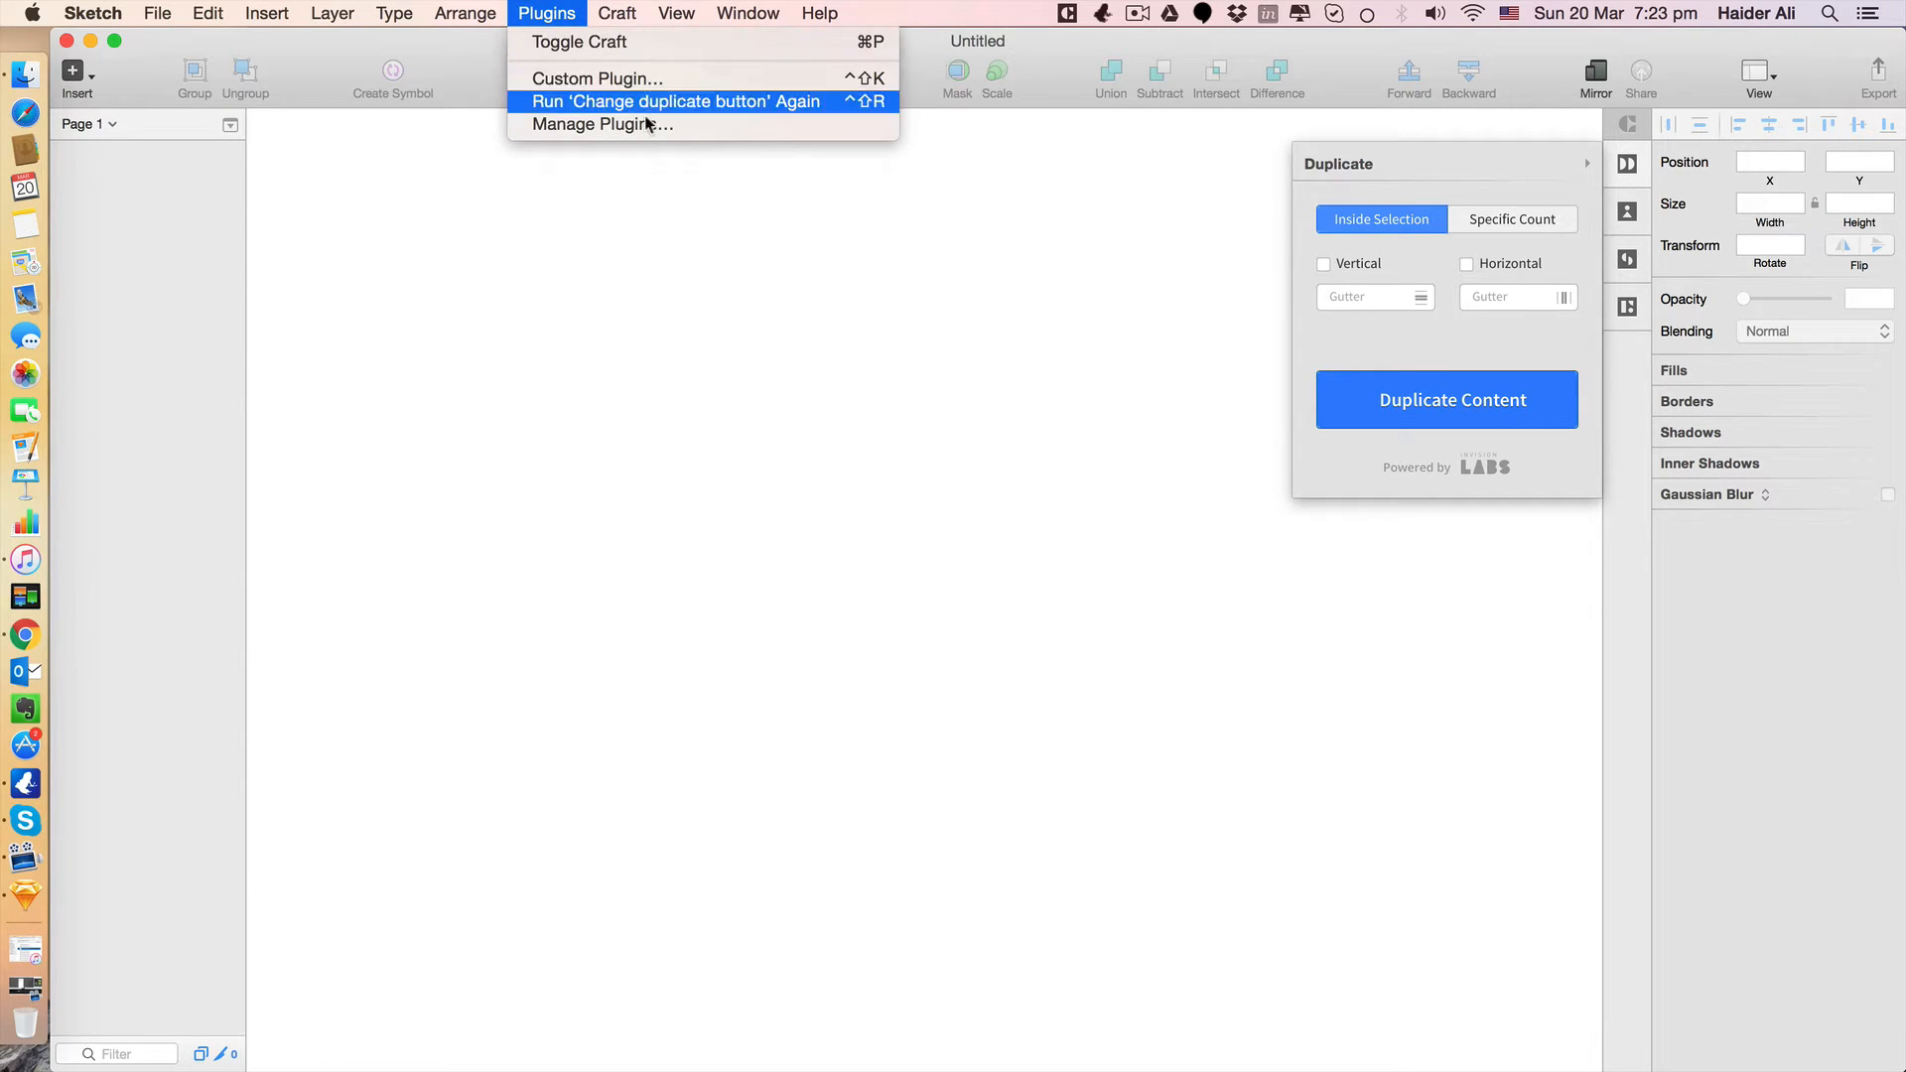
Draw a tall rectangle about 320 × 541 on the blank canvas and move it to about X 284, Y 86.
mouse_move(312, 22)
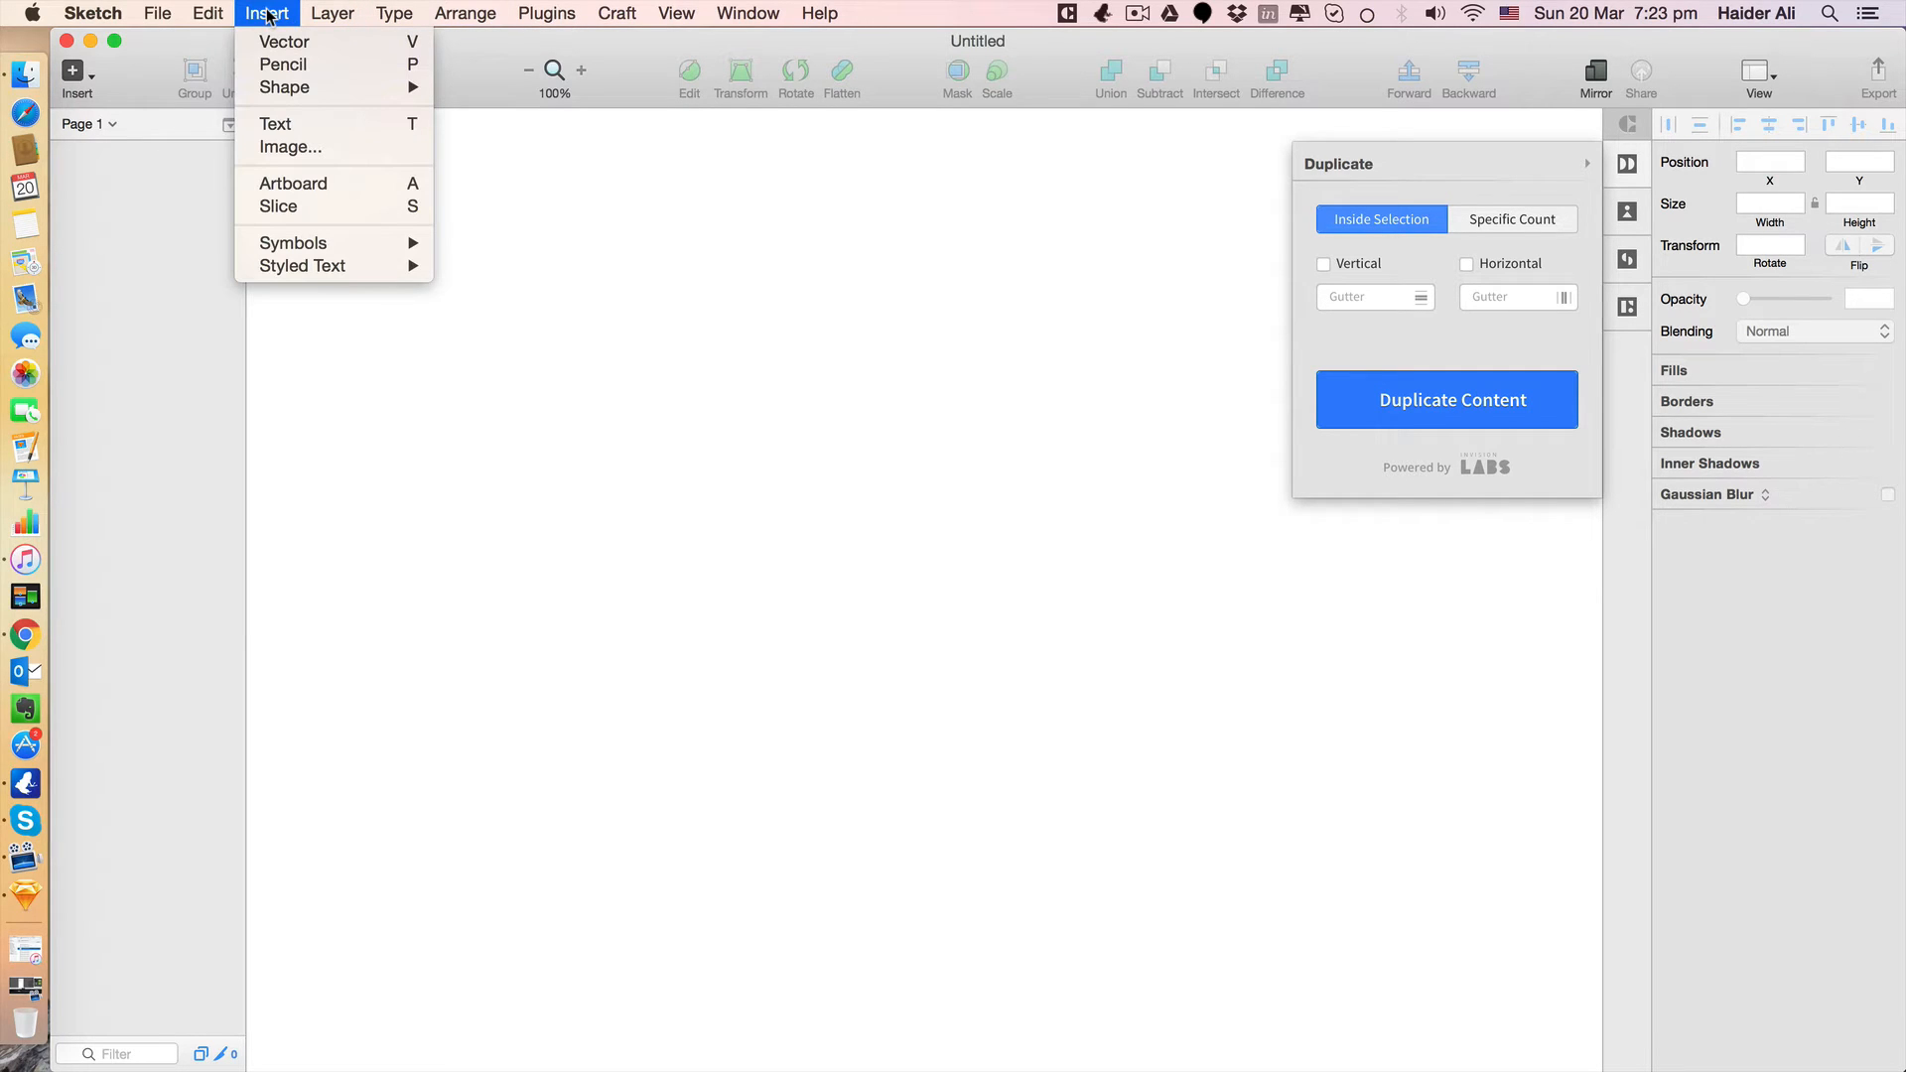
mouse_move(298, 86)
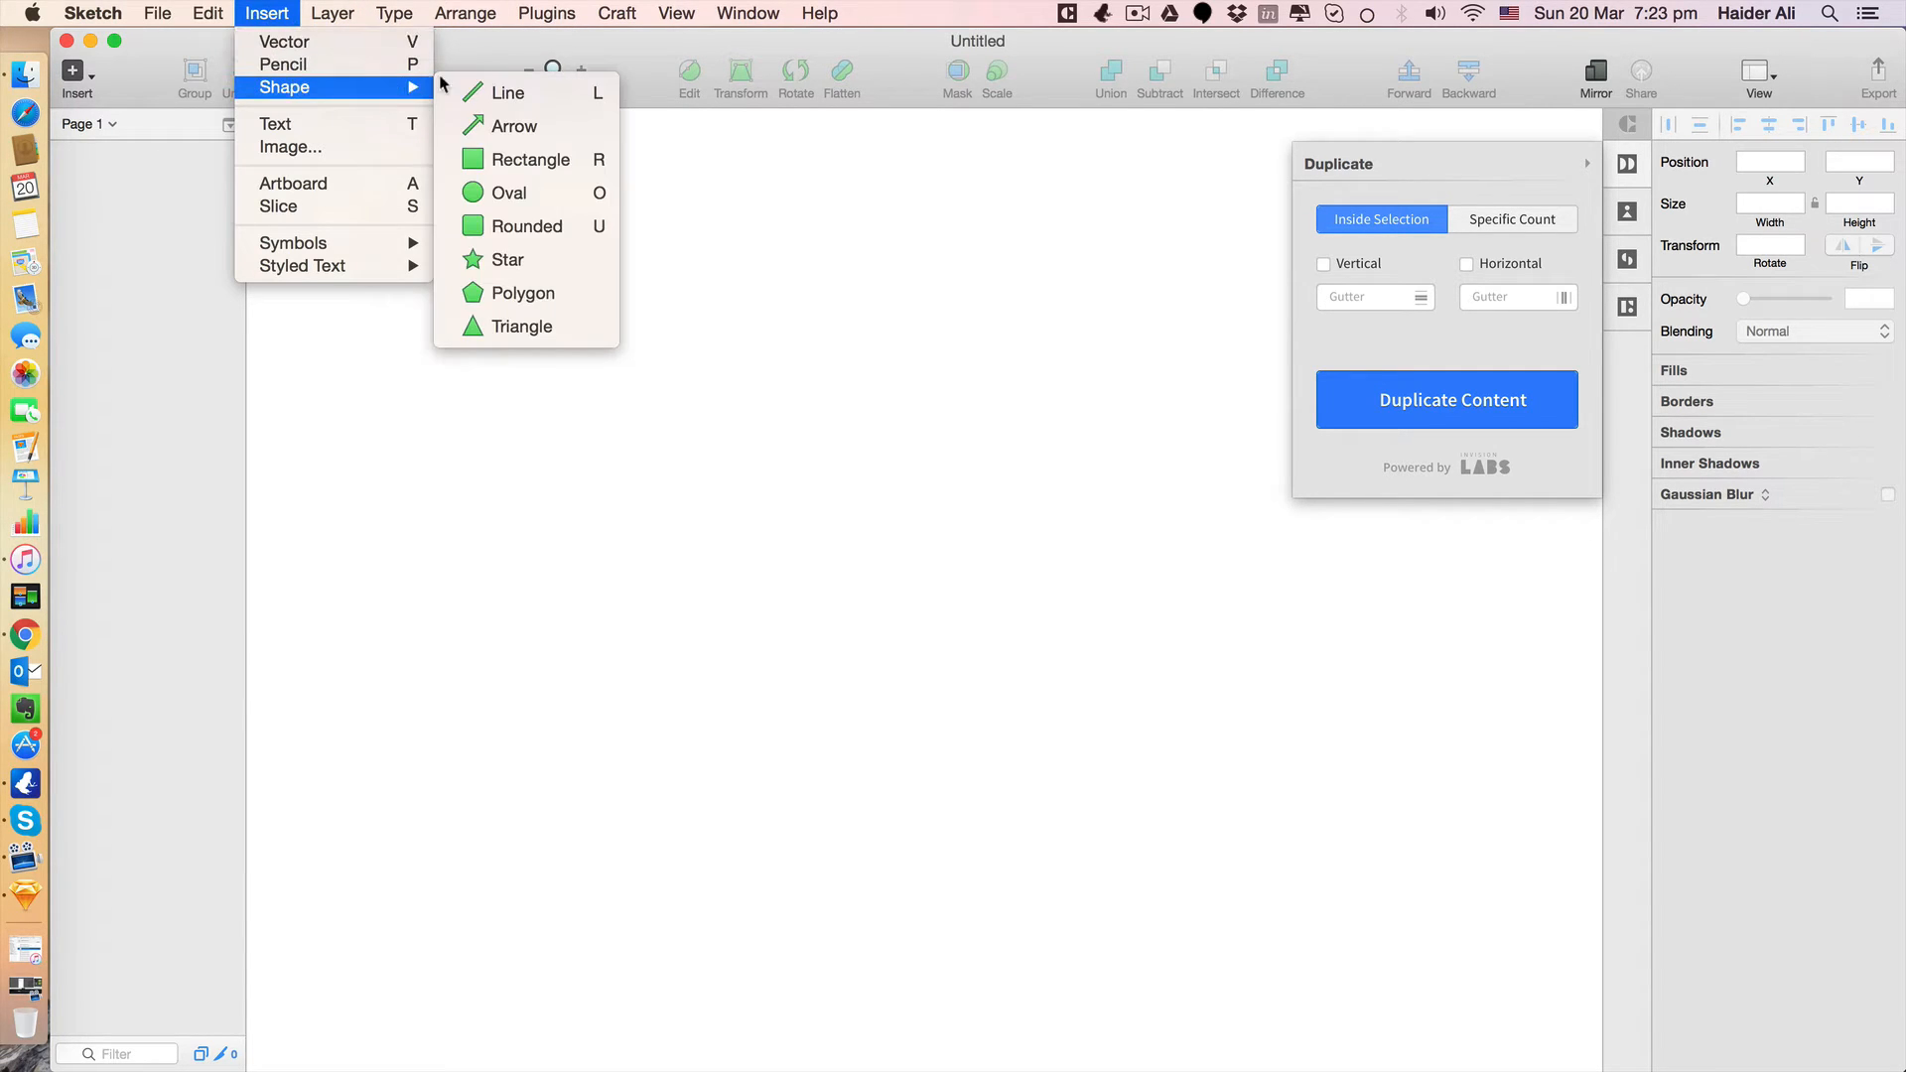
click(549, 169)
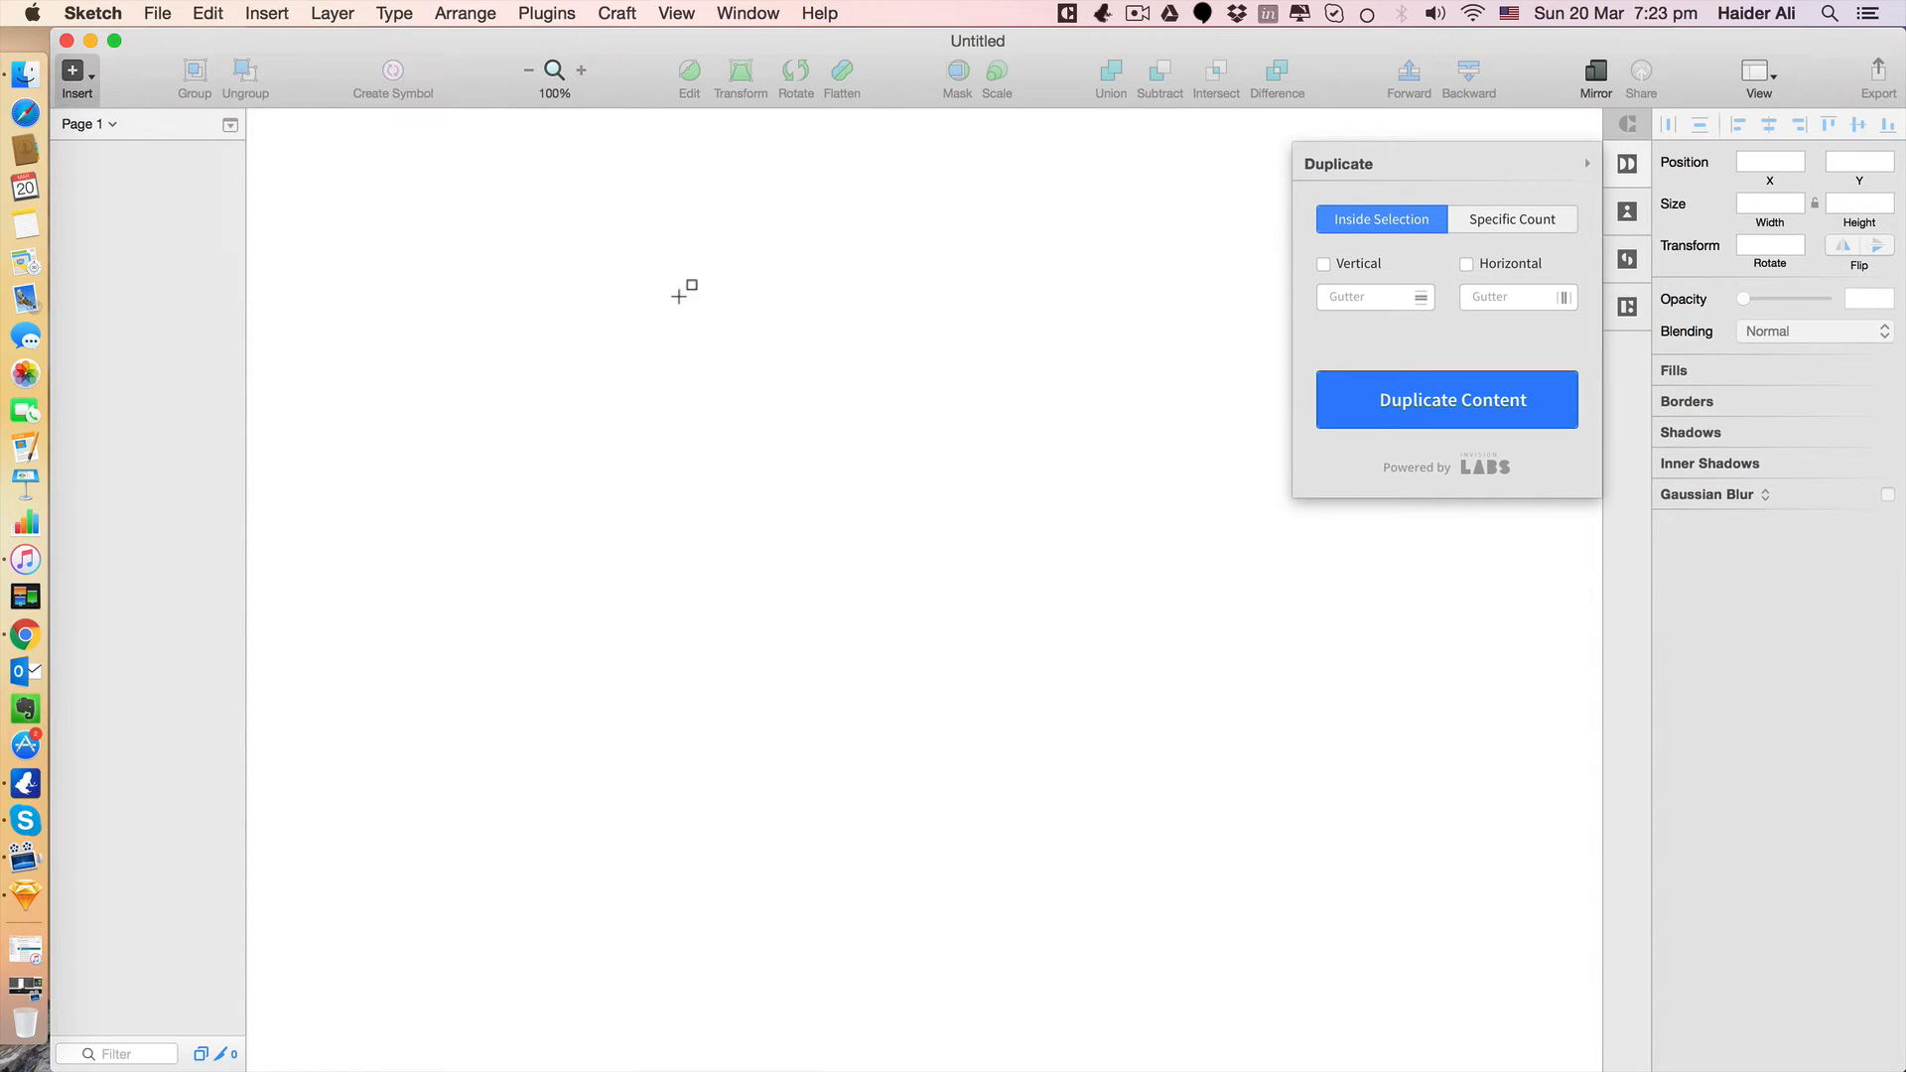
drag(682, 311, 712, 398)
drag(735, 464, 1063, 955)
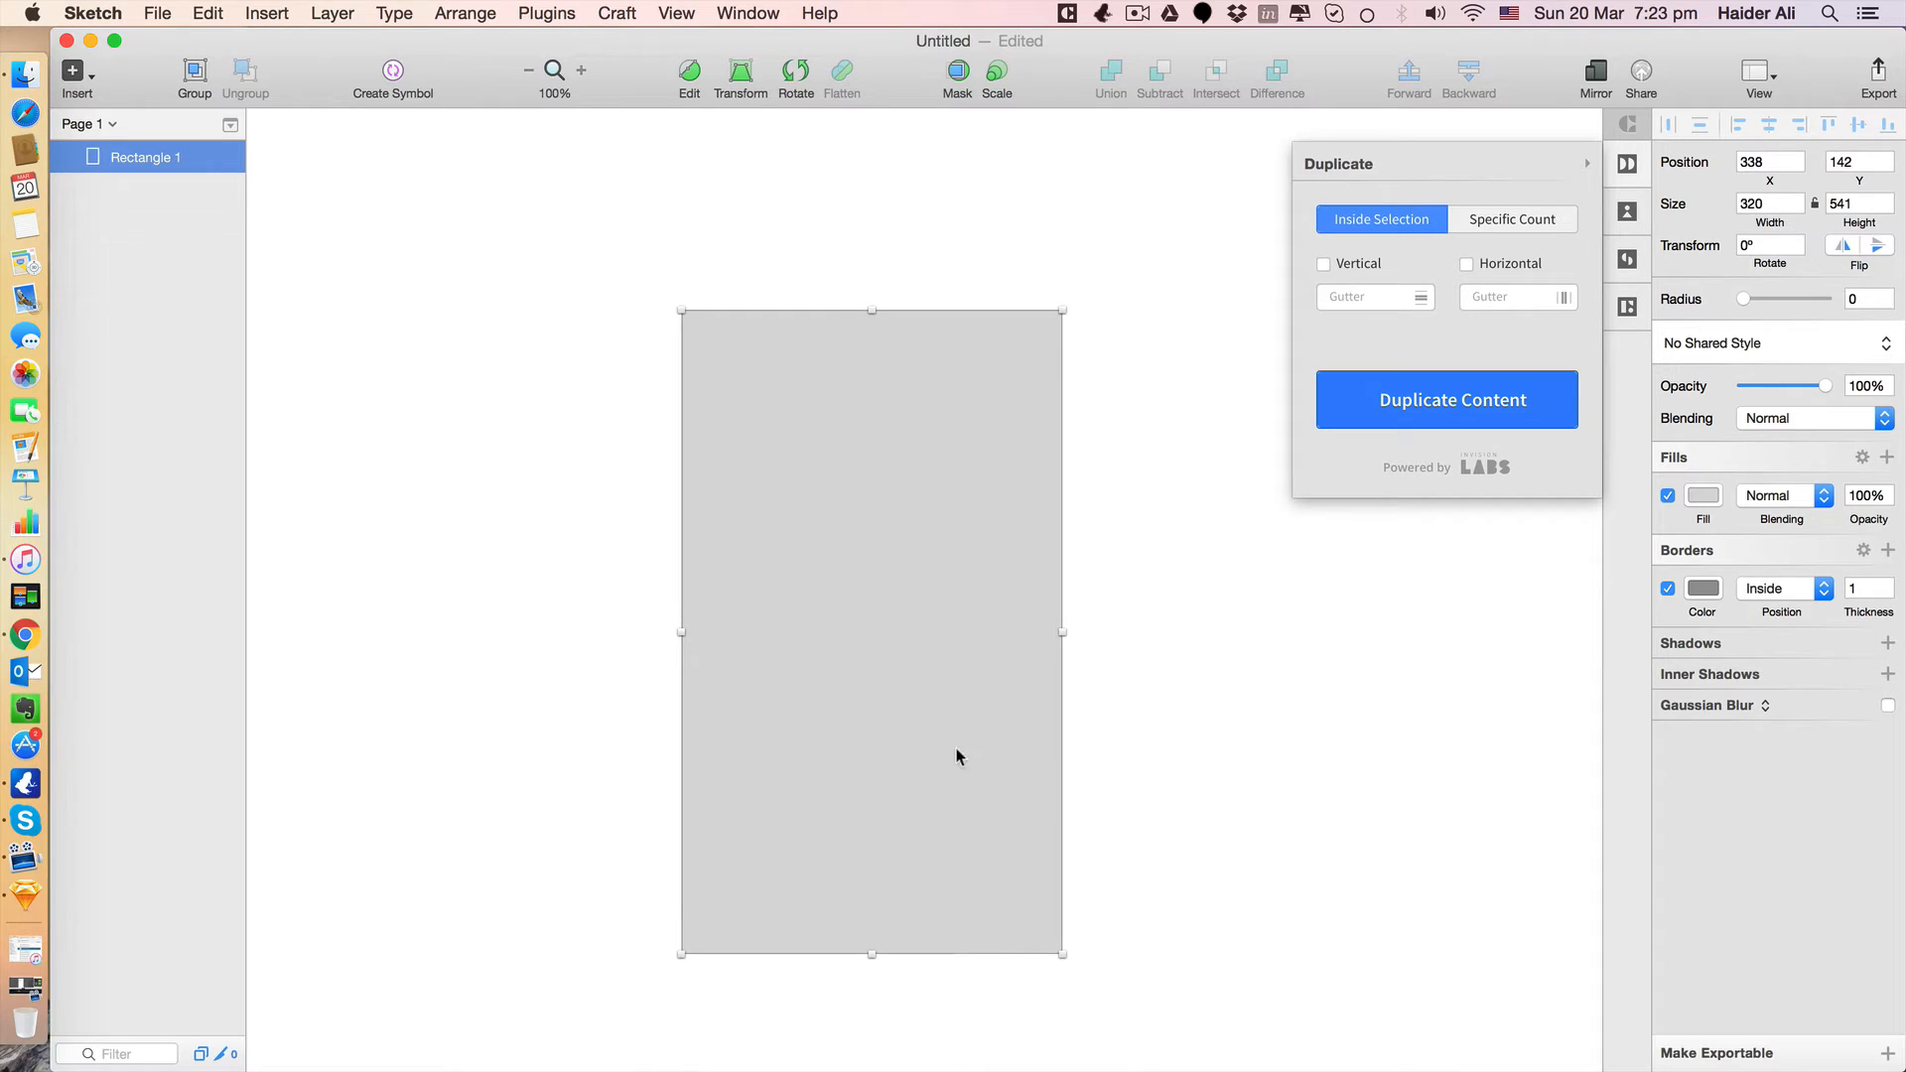
drag(892, 607, 734, 552)
drag(707, 469, 906, 477)
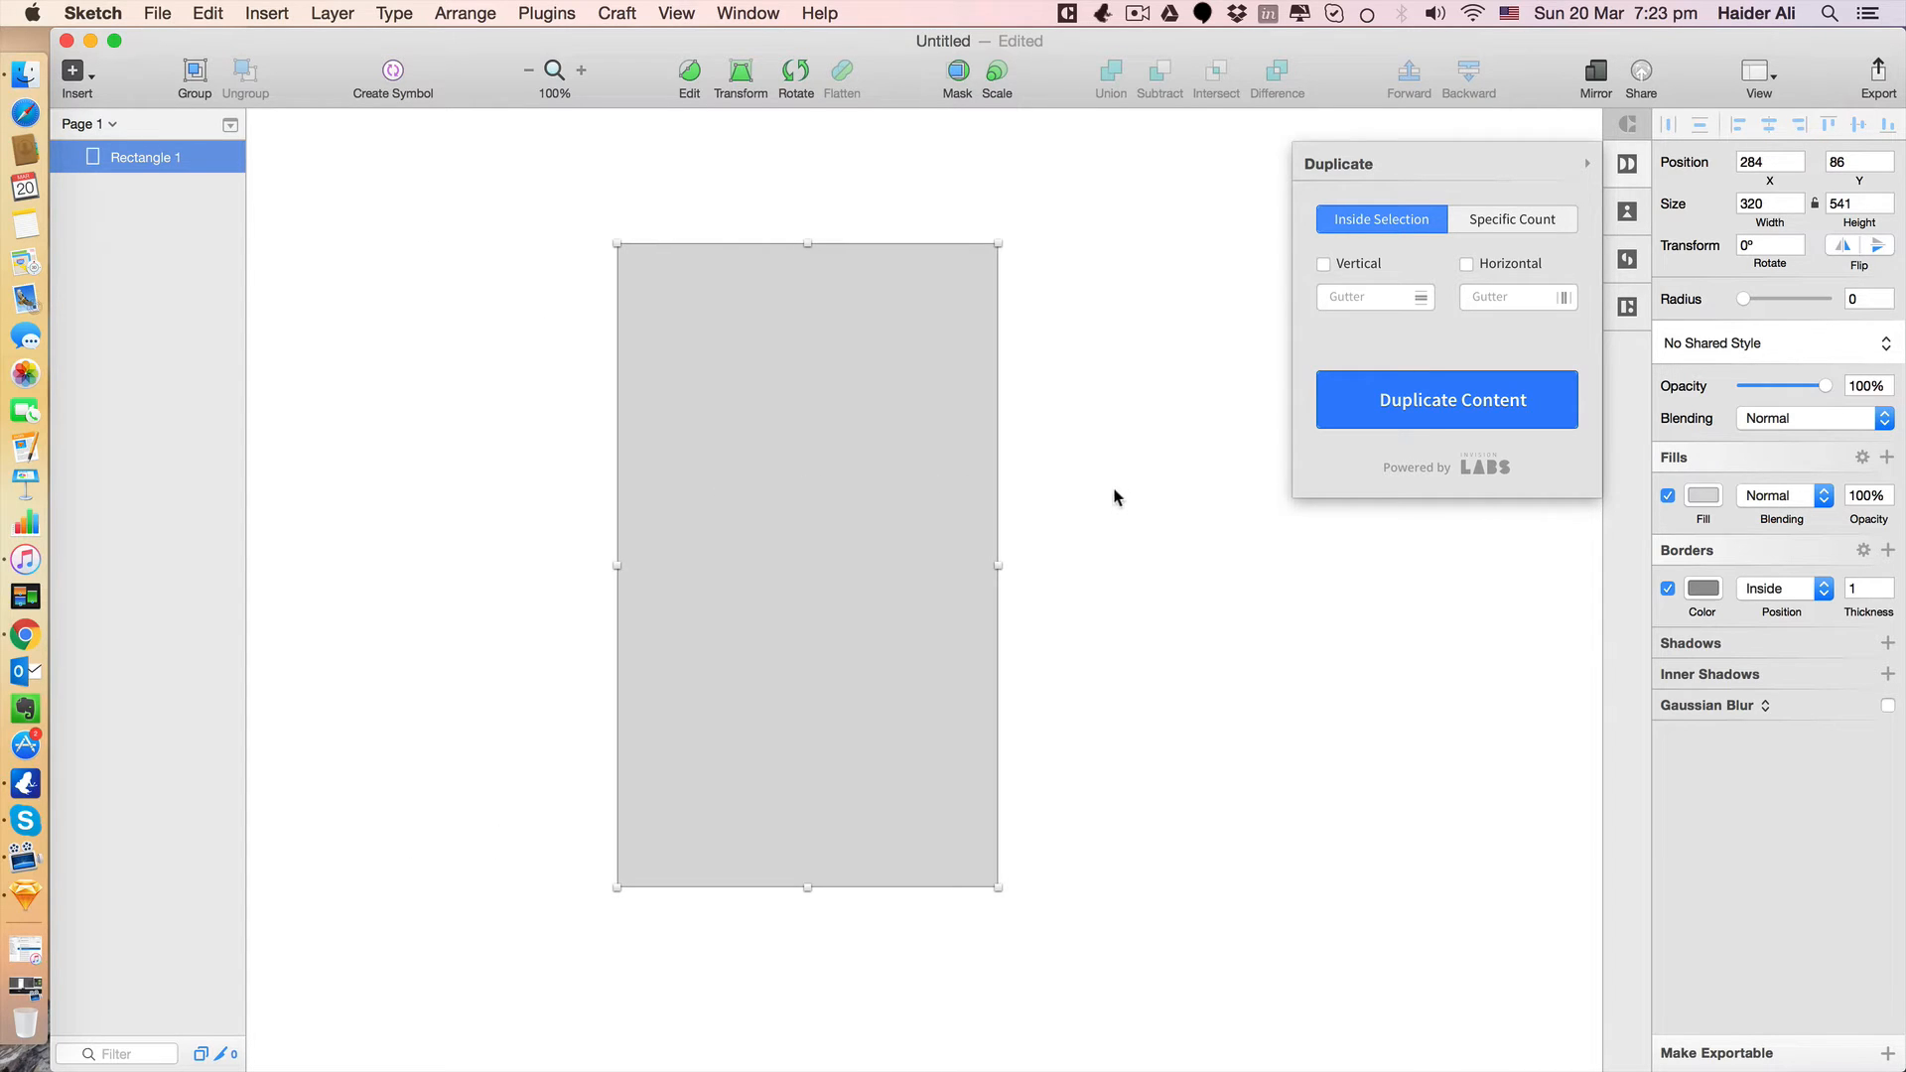
click(1135, 449)
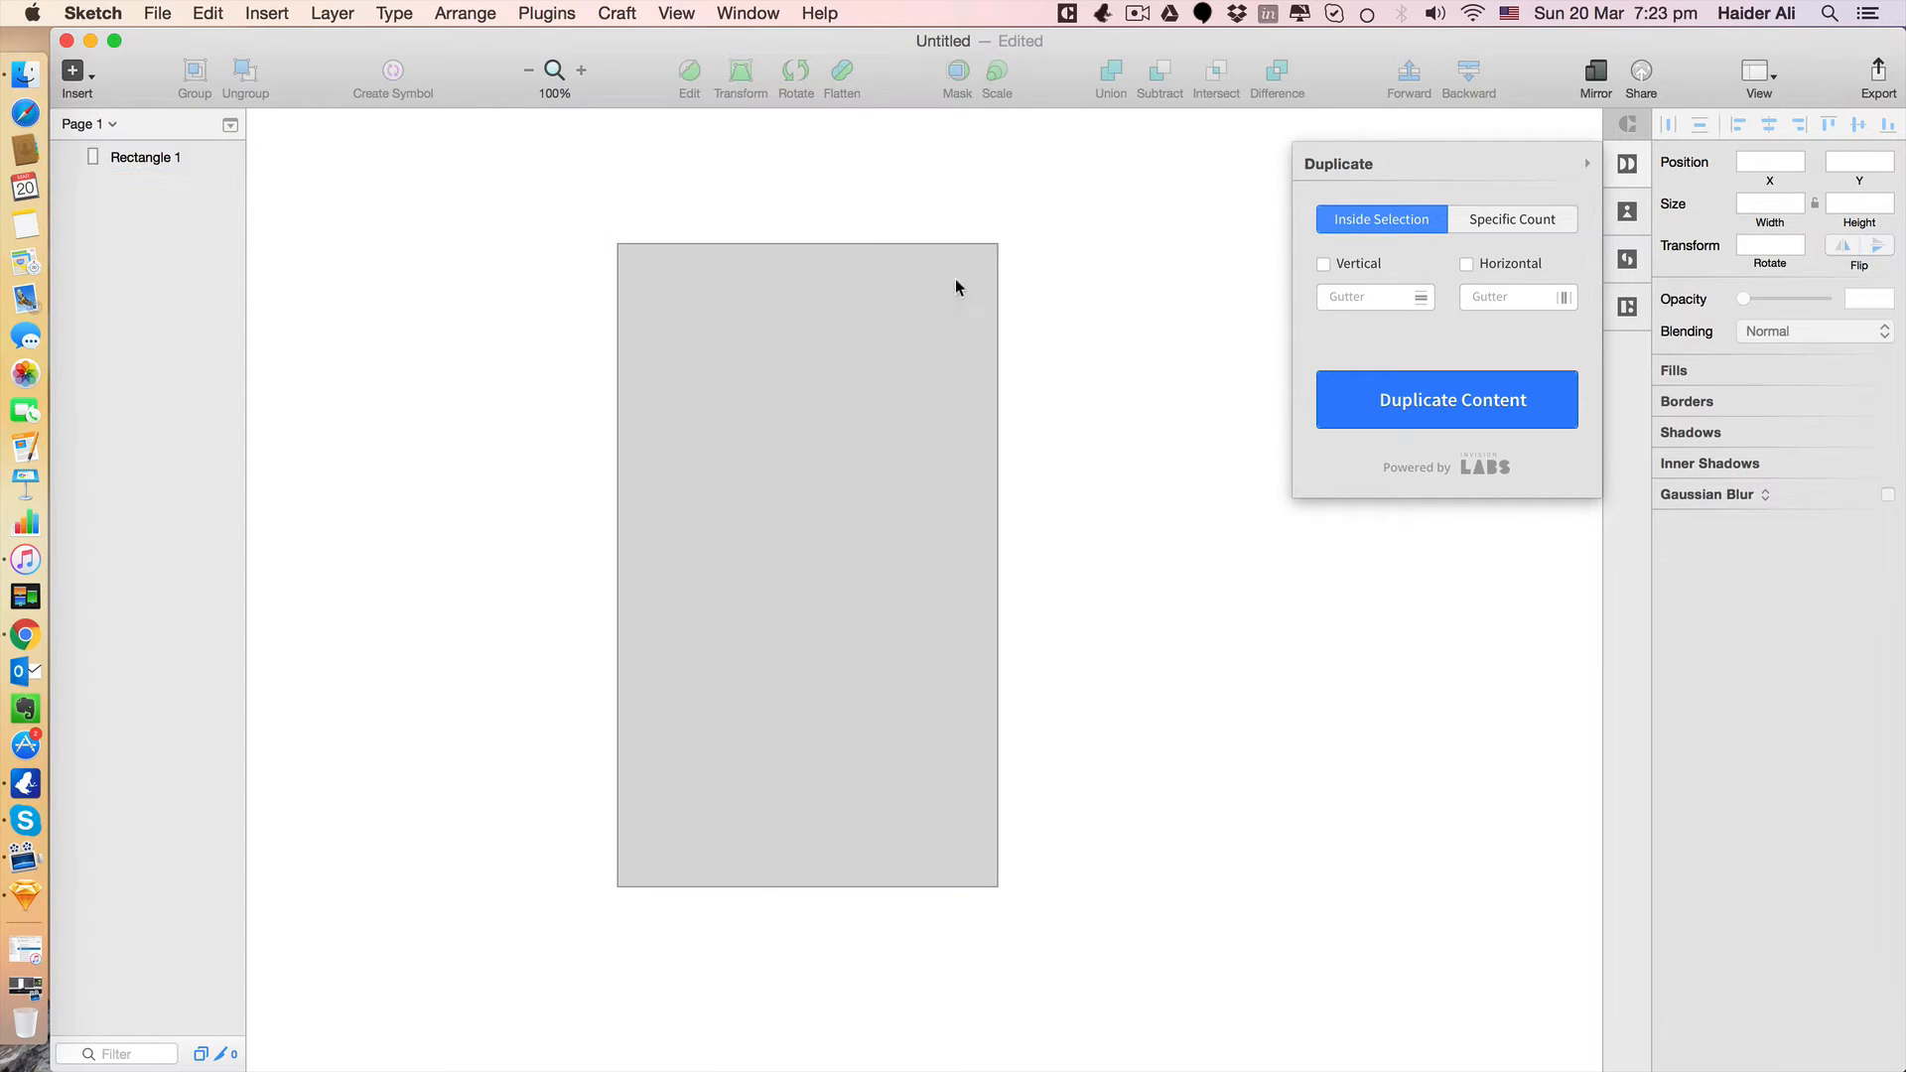
Draw a circle about 61 × 61 inside the rectangle's upper-left area and position it at about X 330, Y 195.
click(157, 158)
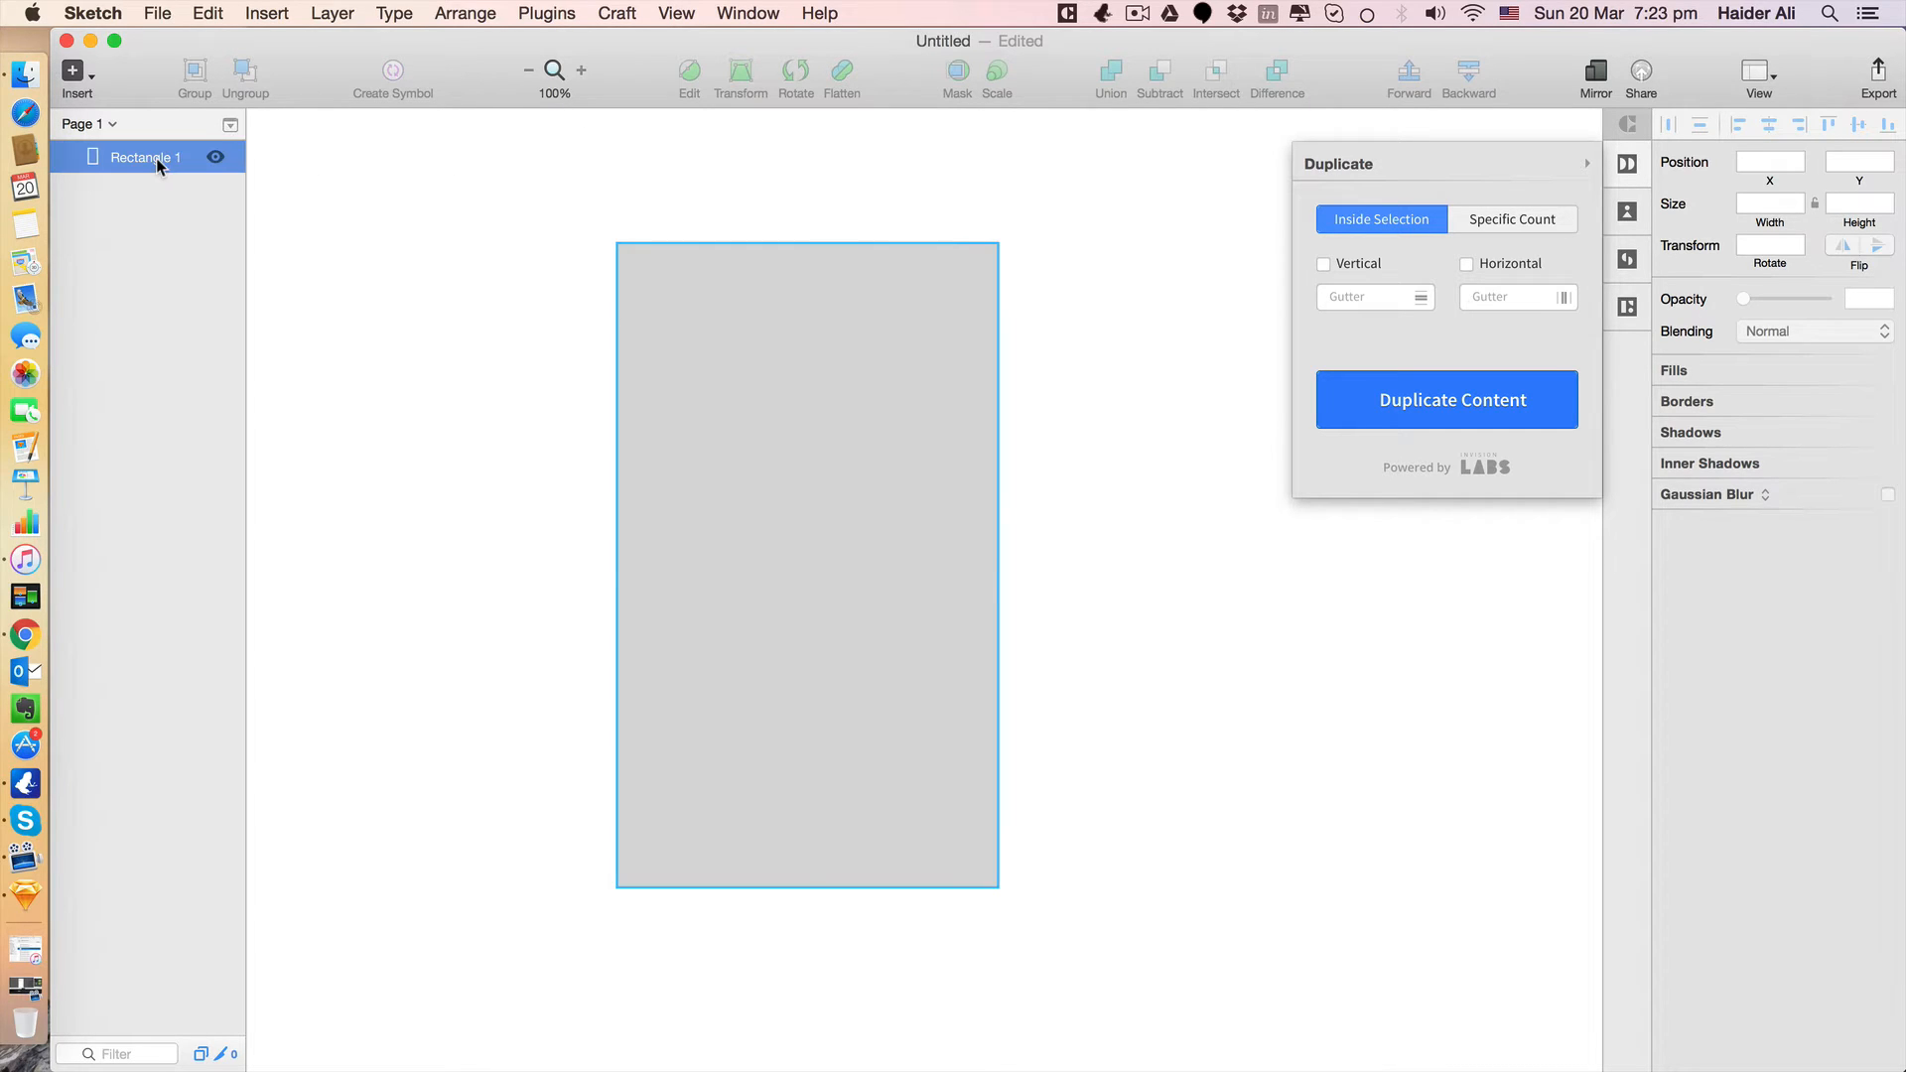
click(75, 74)
mouse_move(222, 178)
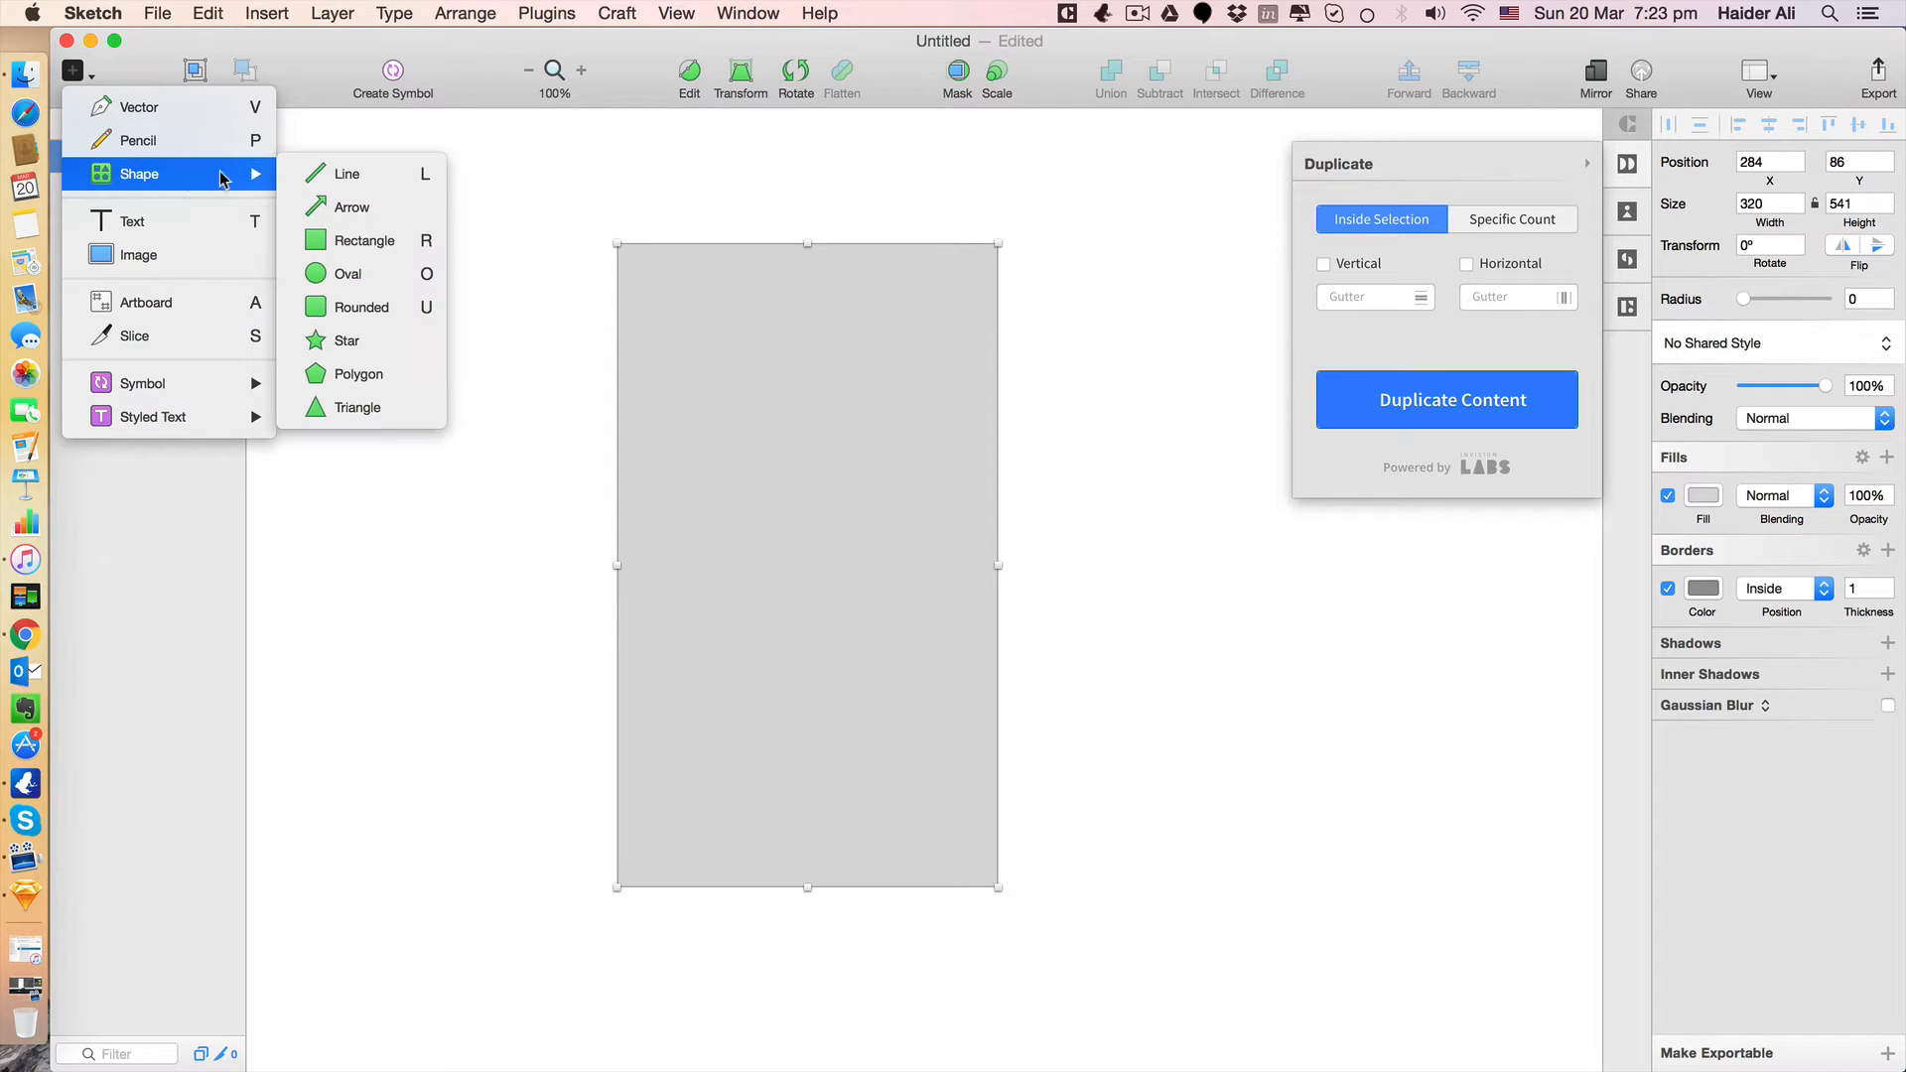
click(370, 287)
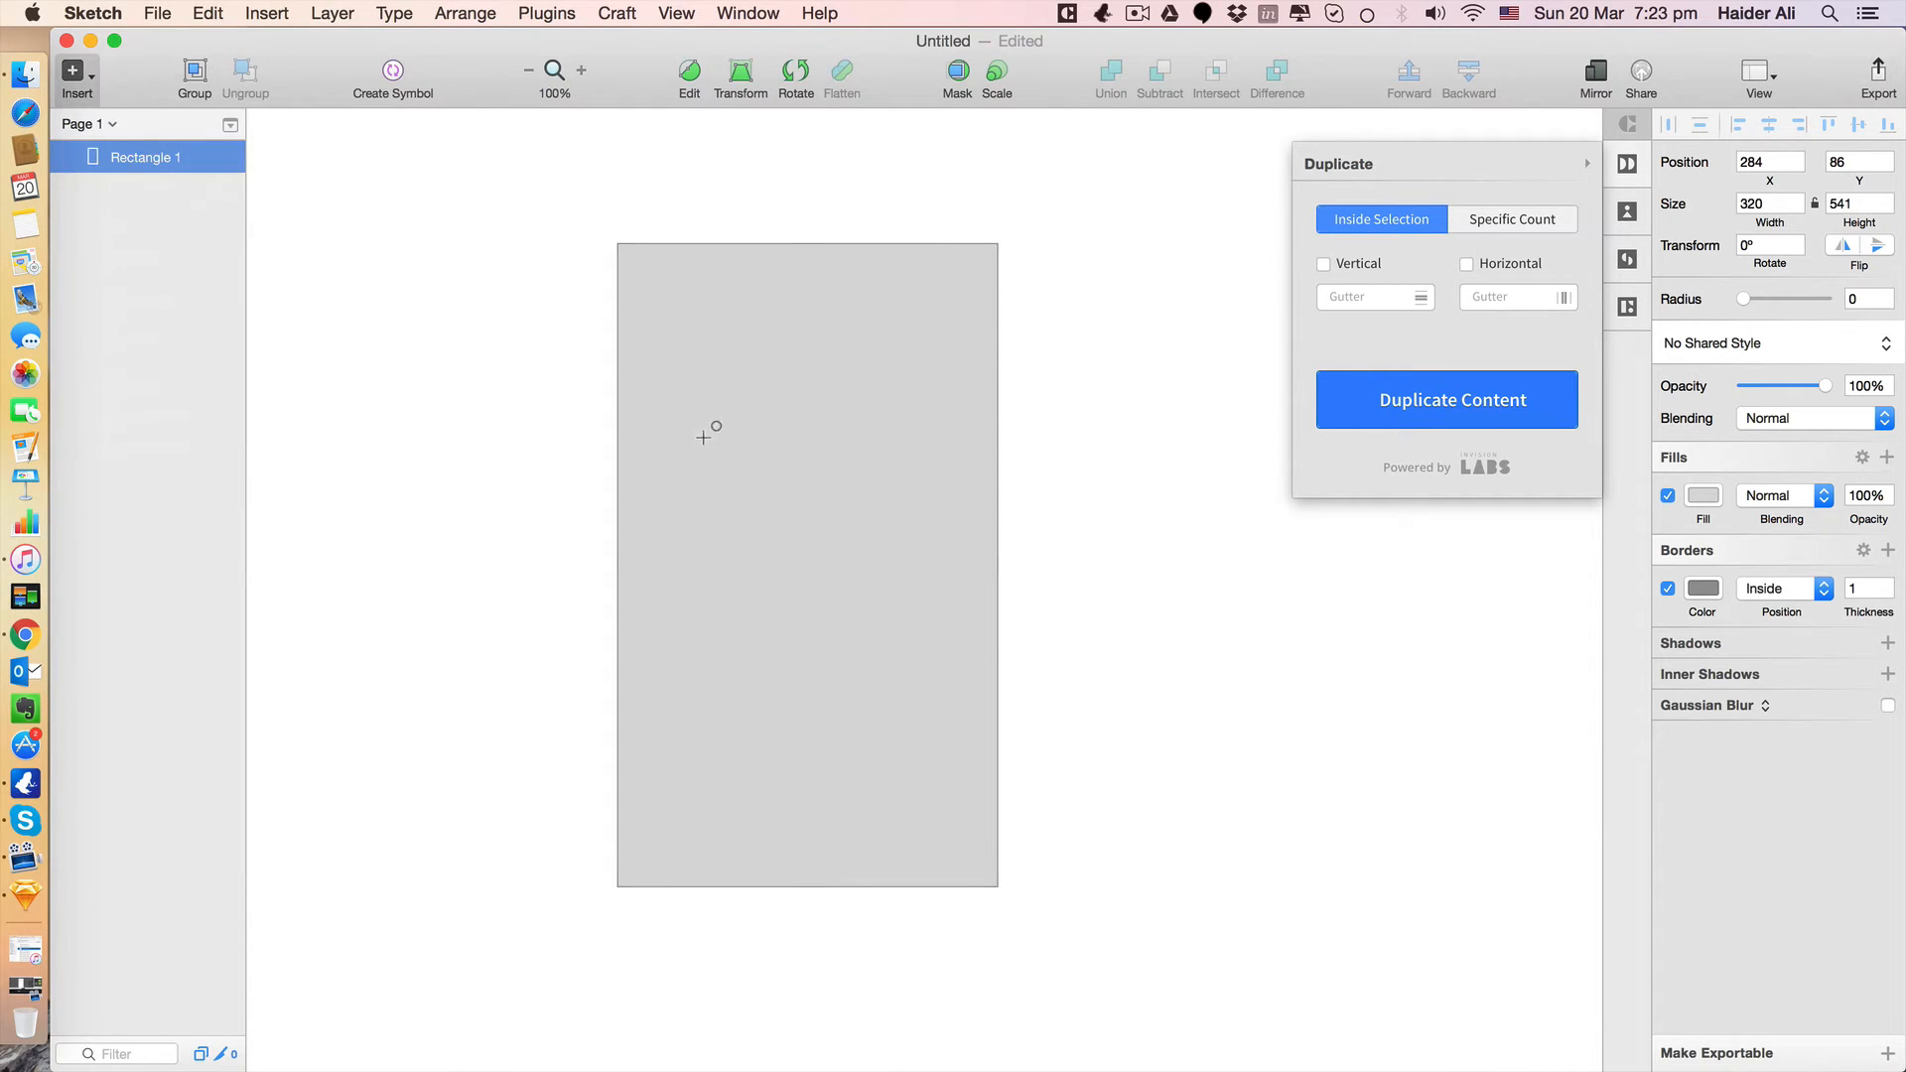
drag(660, 362, 731, 435)
double_click(719, 431)
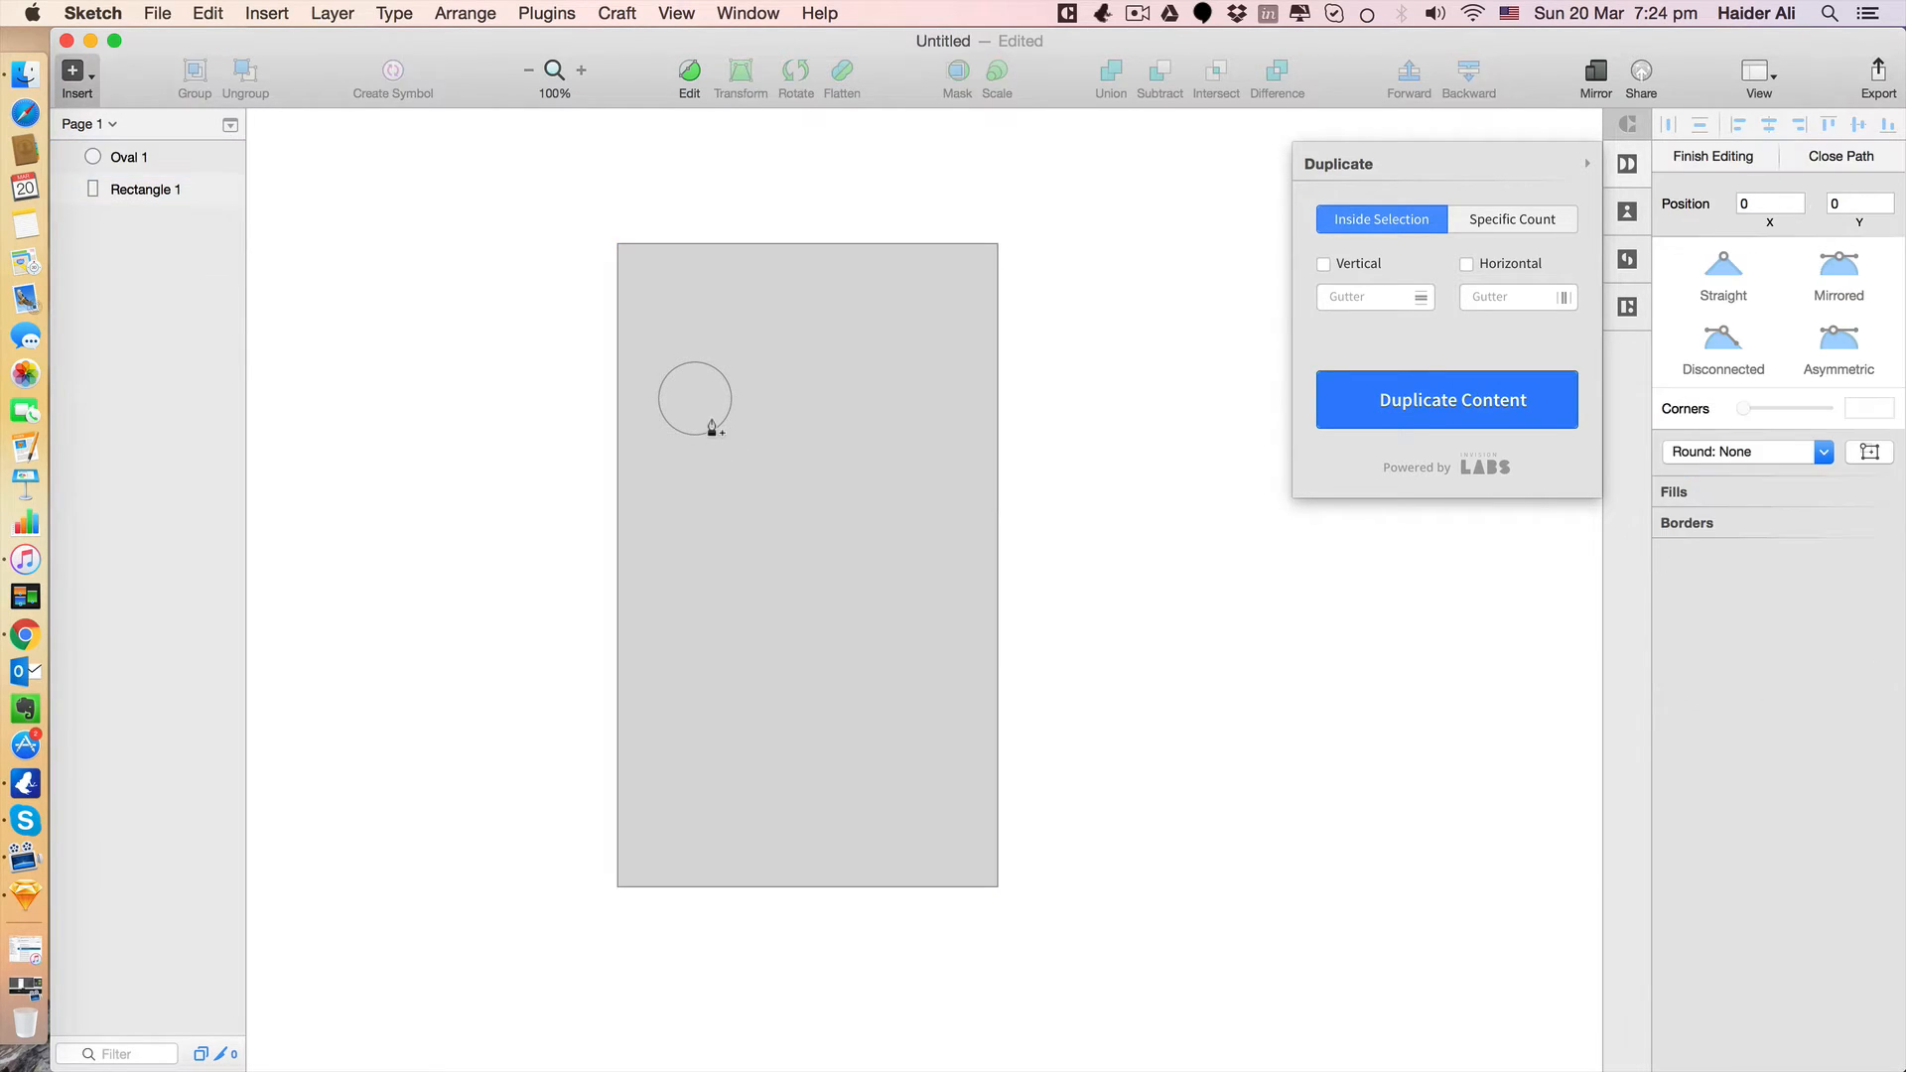
key(Escape)
drag(717, 430, 730, 439)
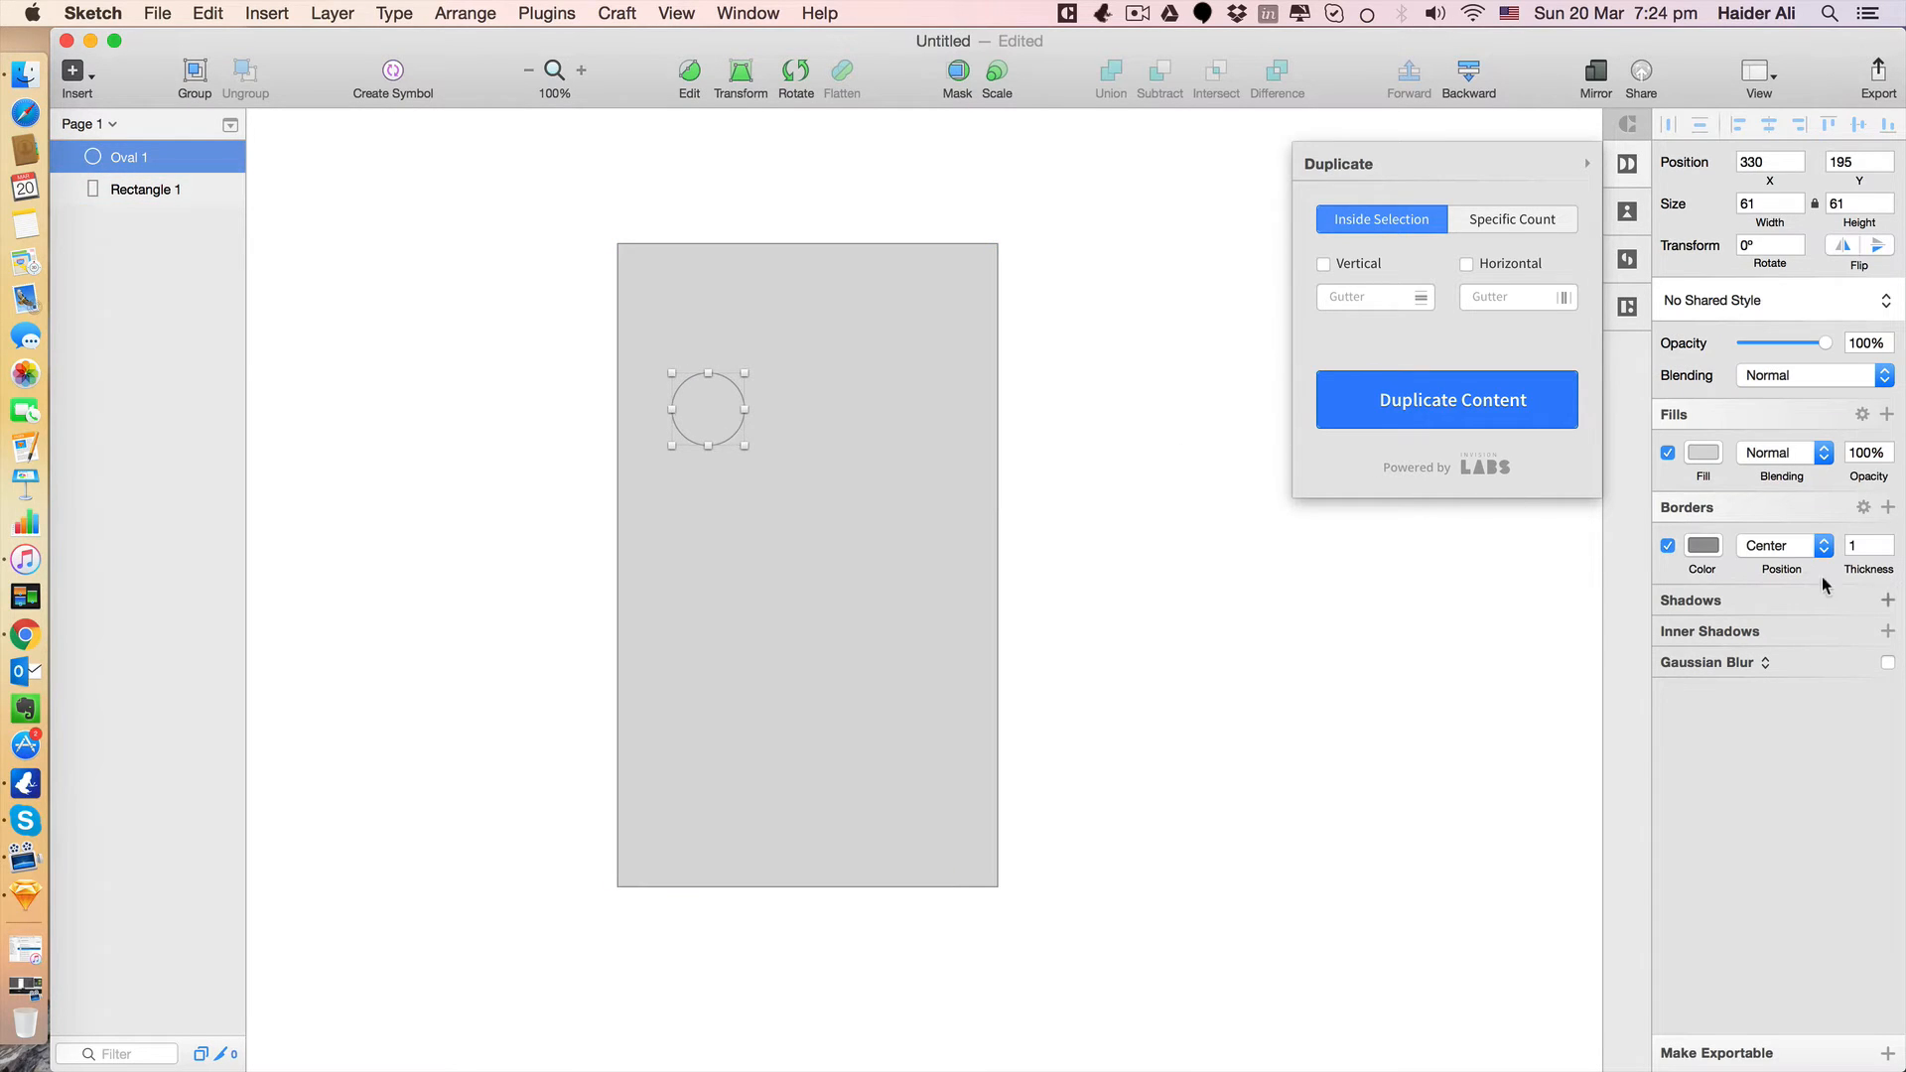
Fill the circle with white (FFFFFF).
click(1704, 455)
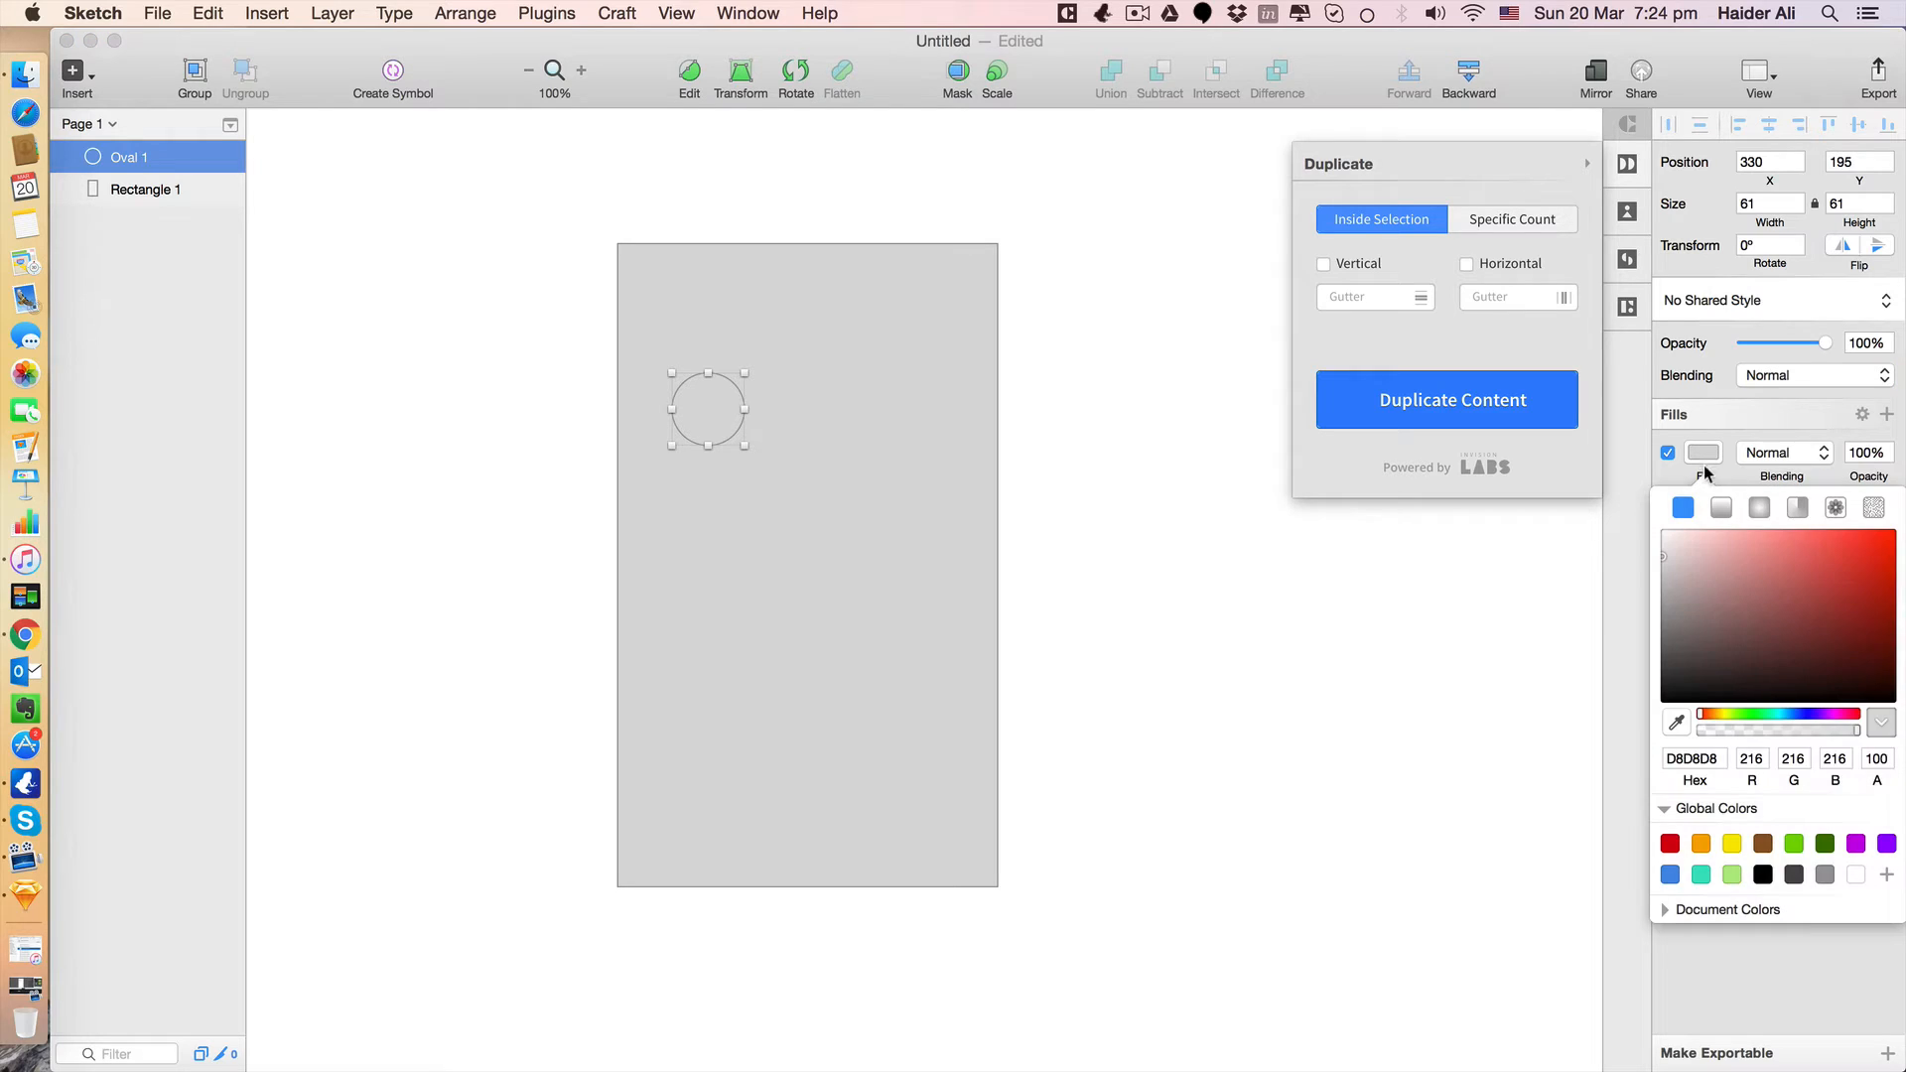
drag(1696, 554, 1661, 530)
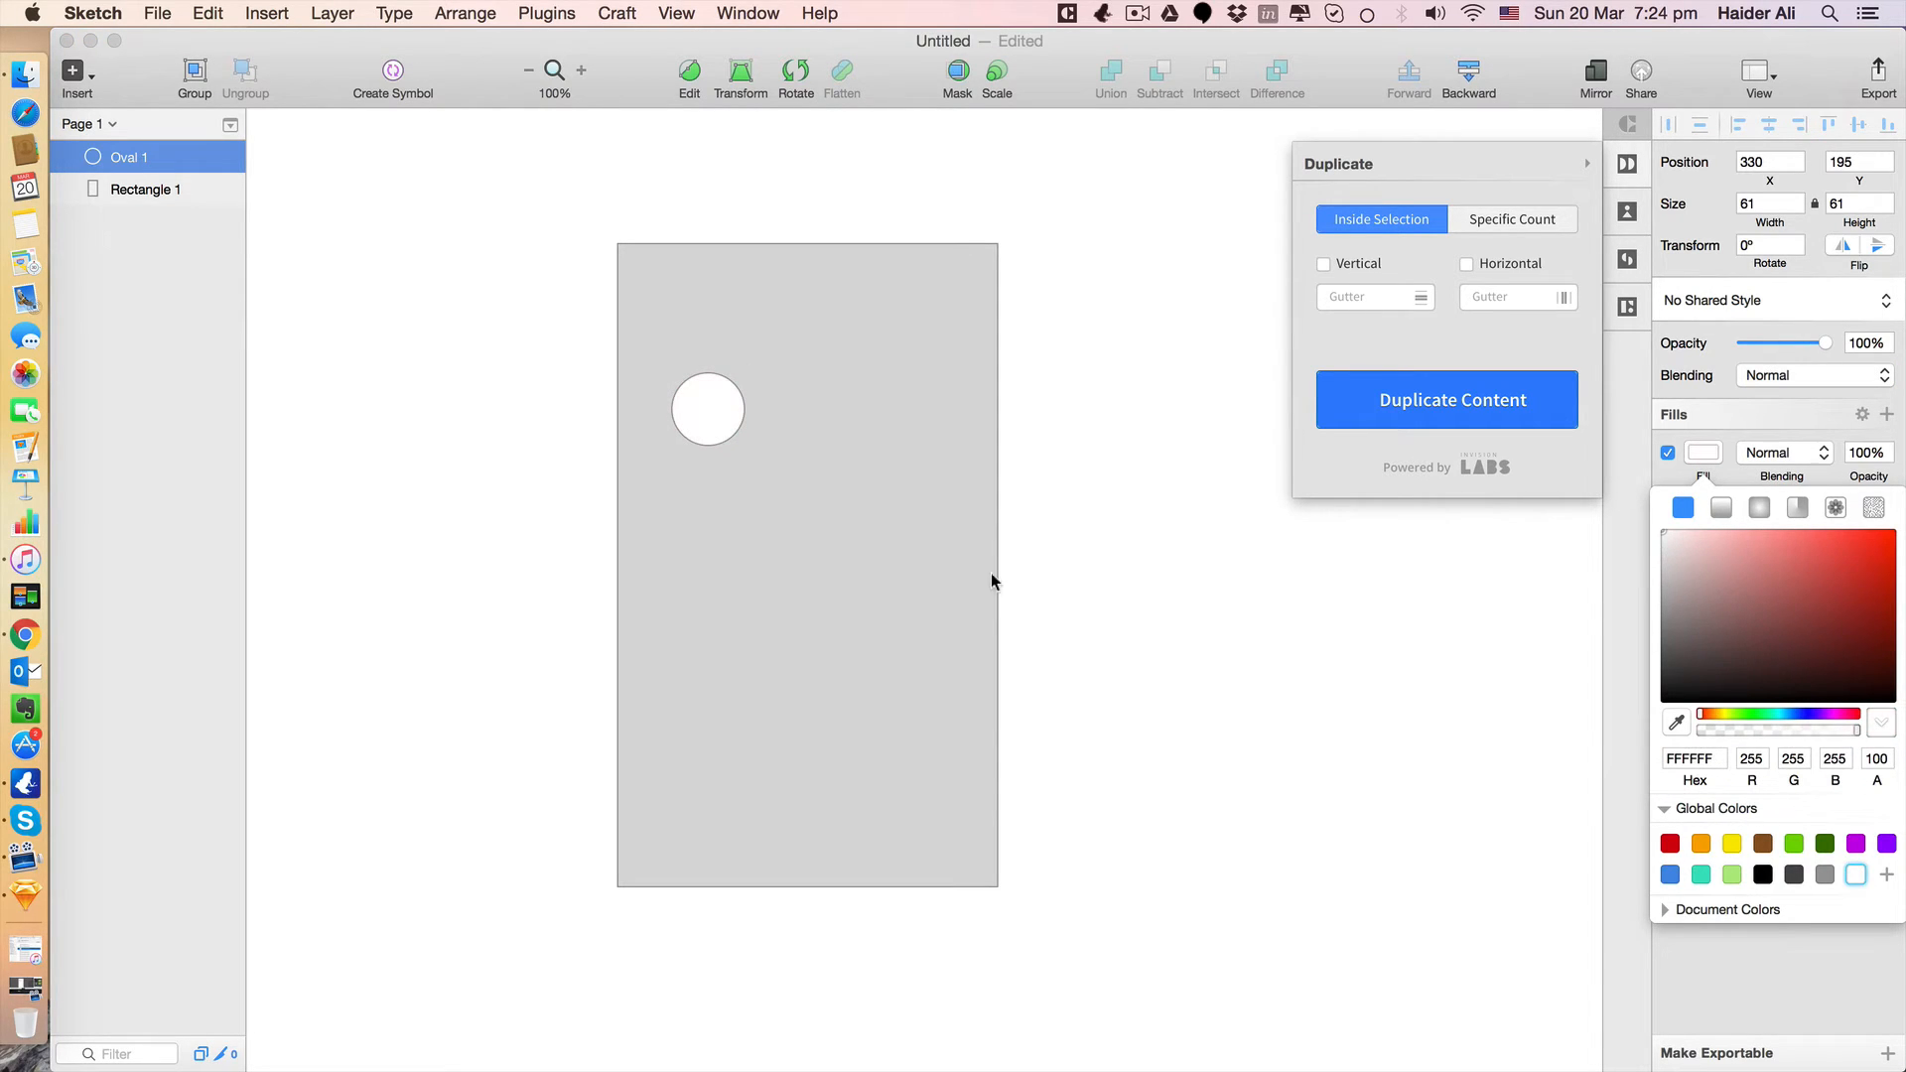
click(1067, 540)
Change the tall rectangle's fill color to white (FFFFFF).
click(872, 449)
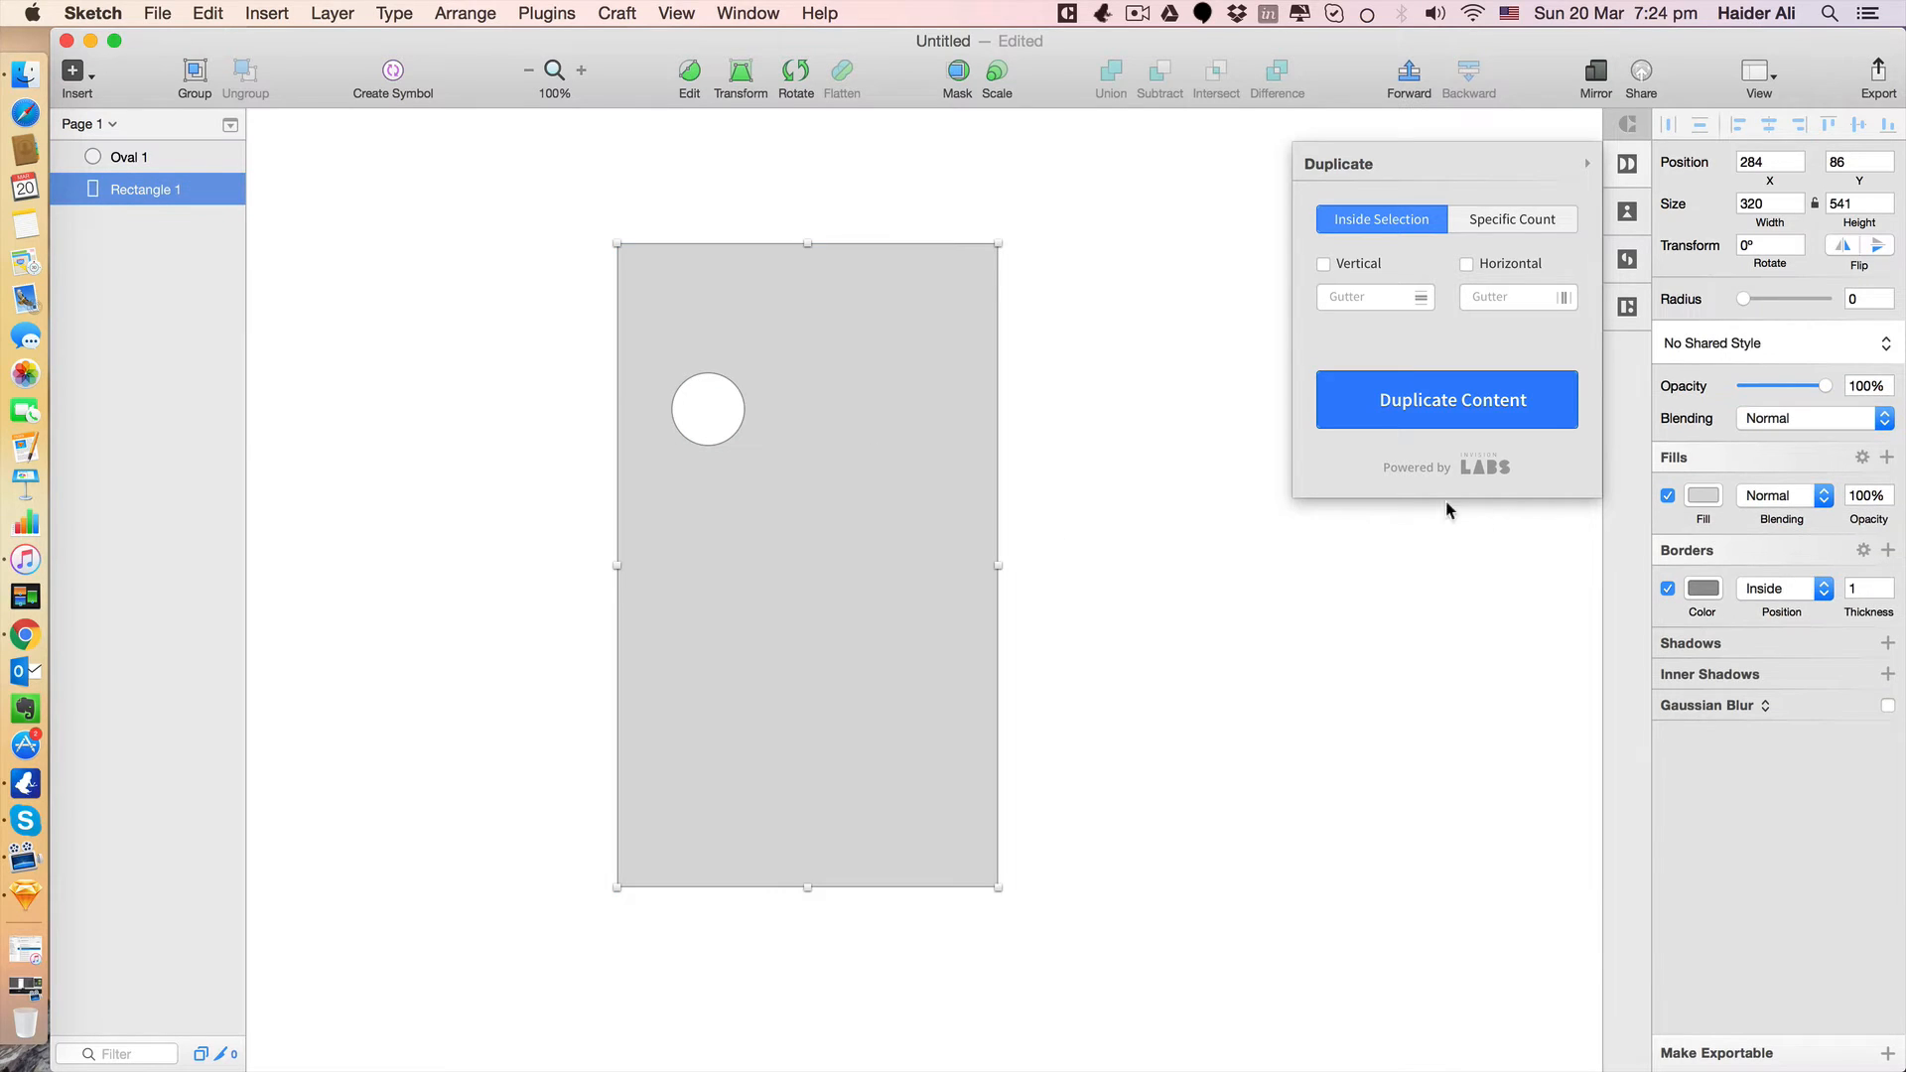
click(1709, 515)
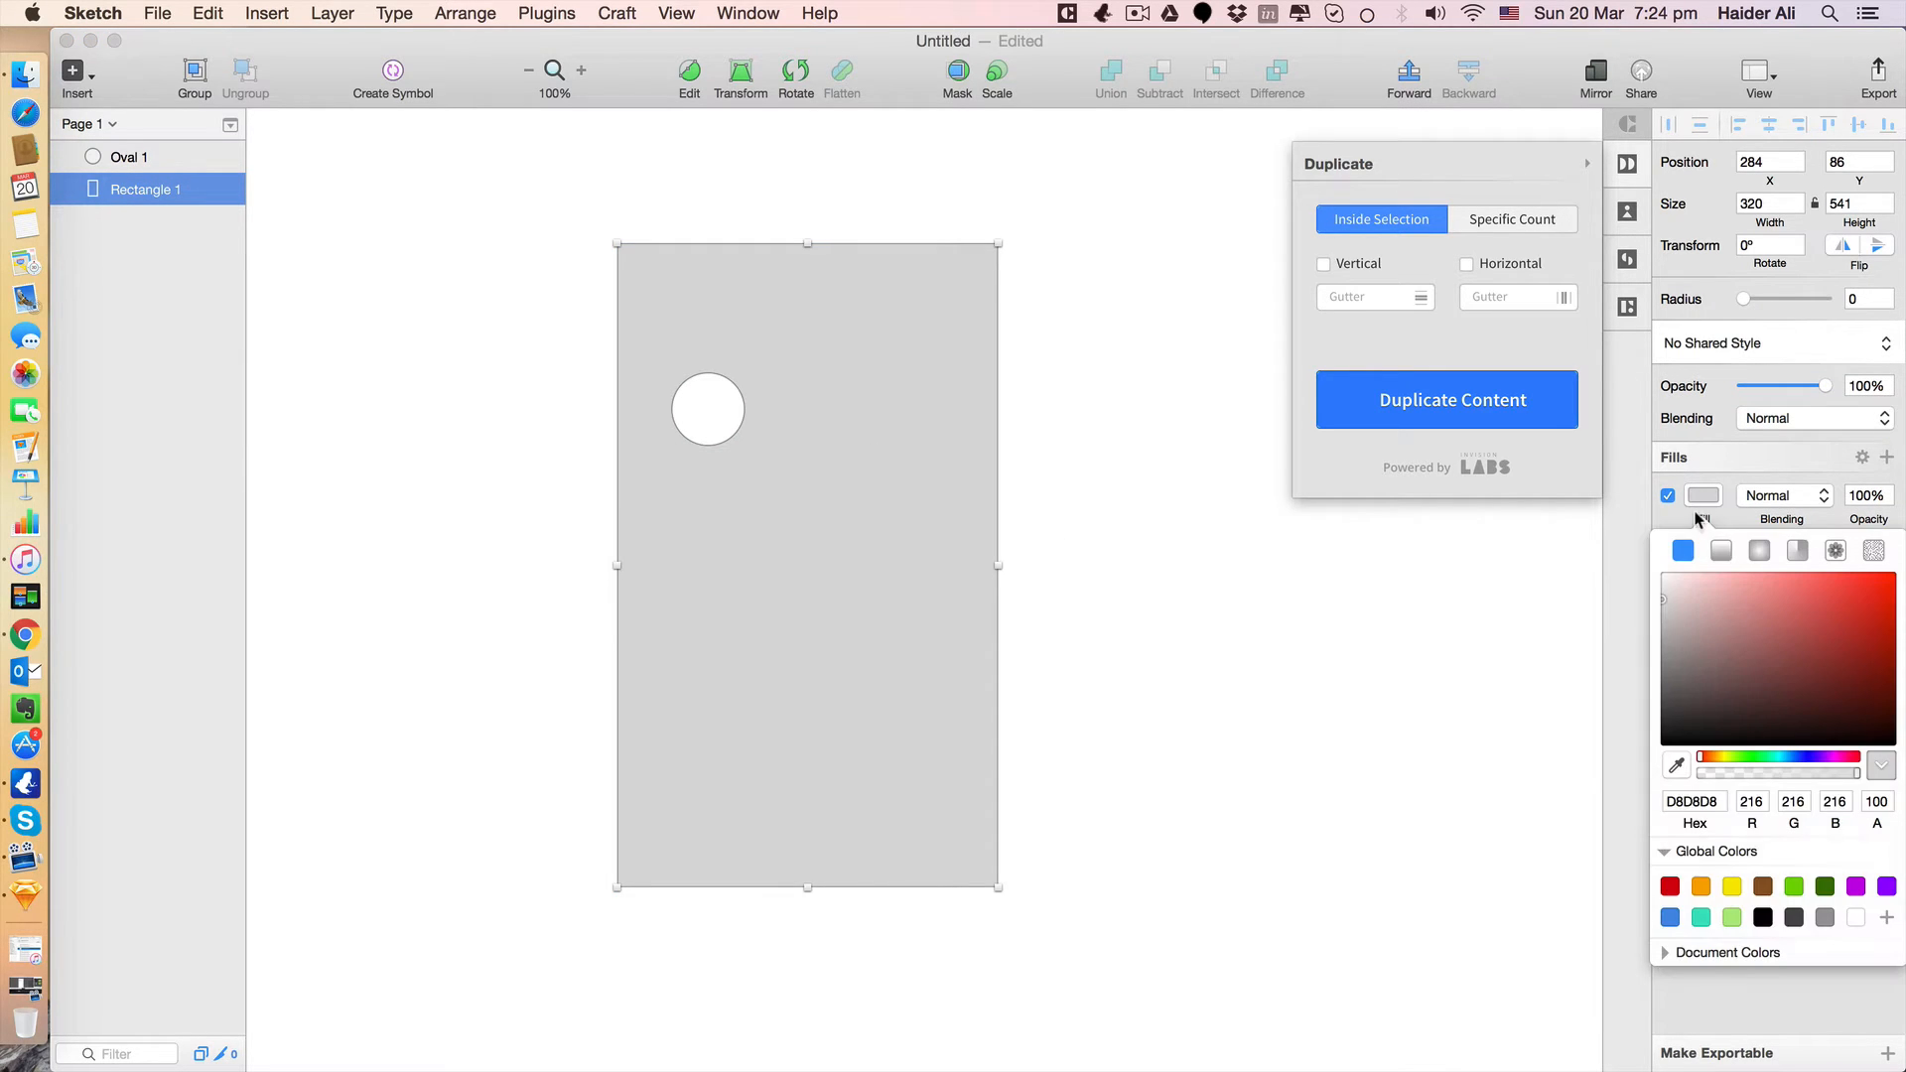
drag(1674, 604, 1648, 570)
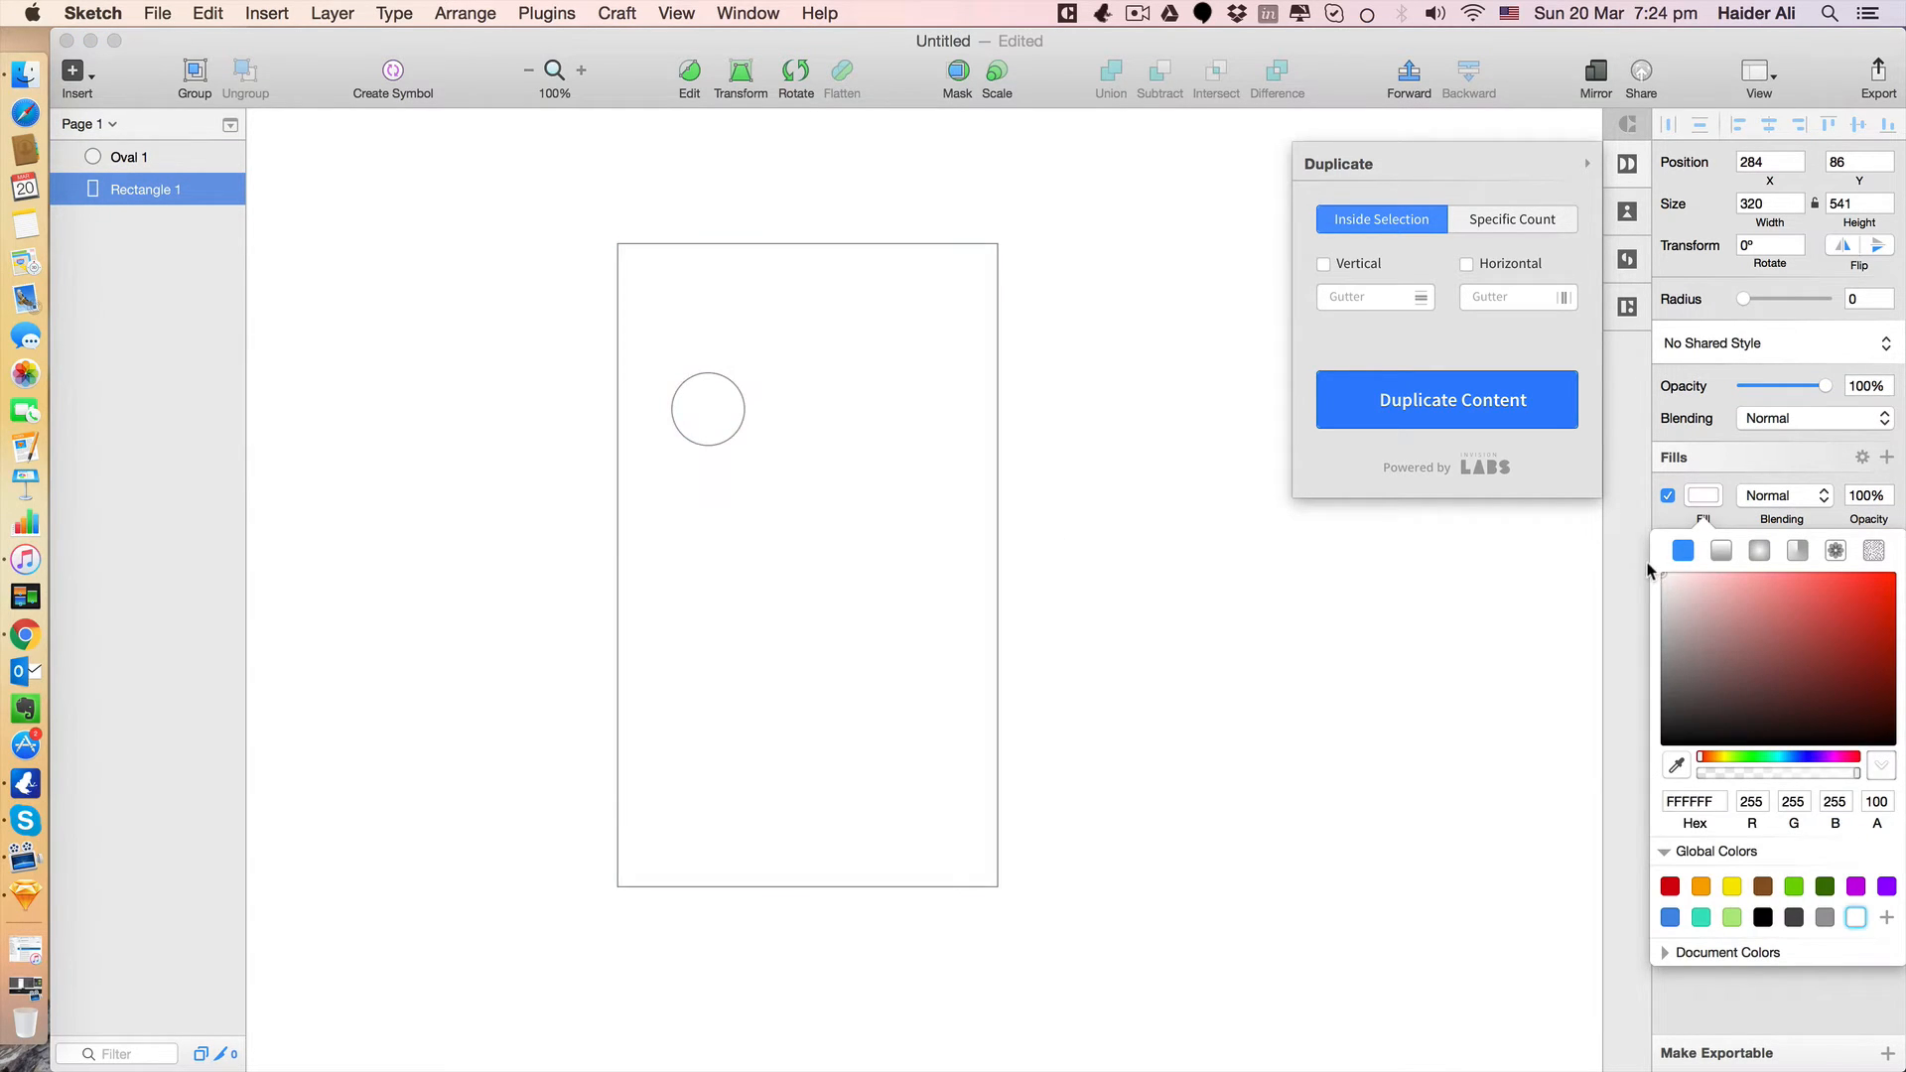
click(1241, 589)
Fill the circle with a very light grey, about EAE7E7, and move it slightly up within the rectangle.
click(707, 392)
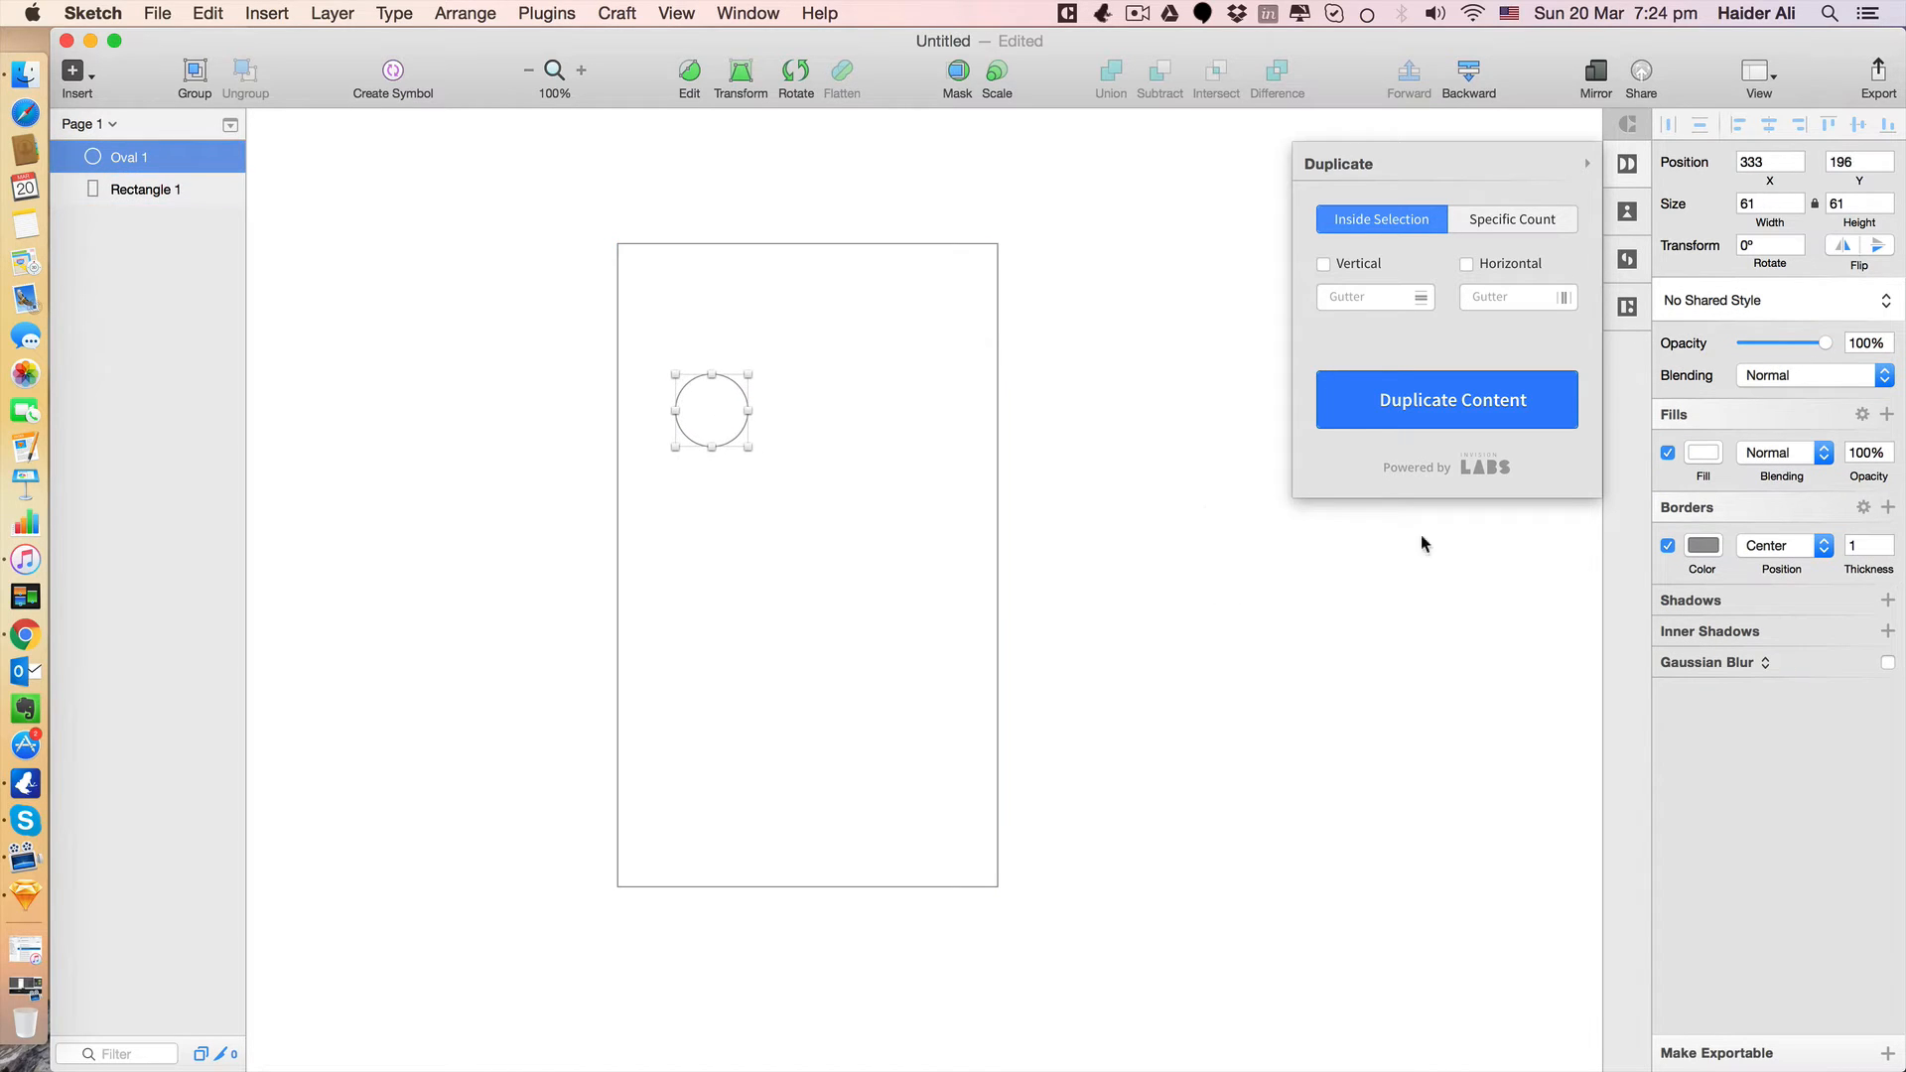
click(1704, 452)
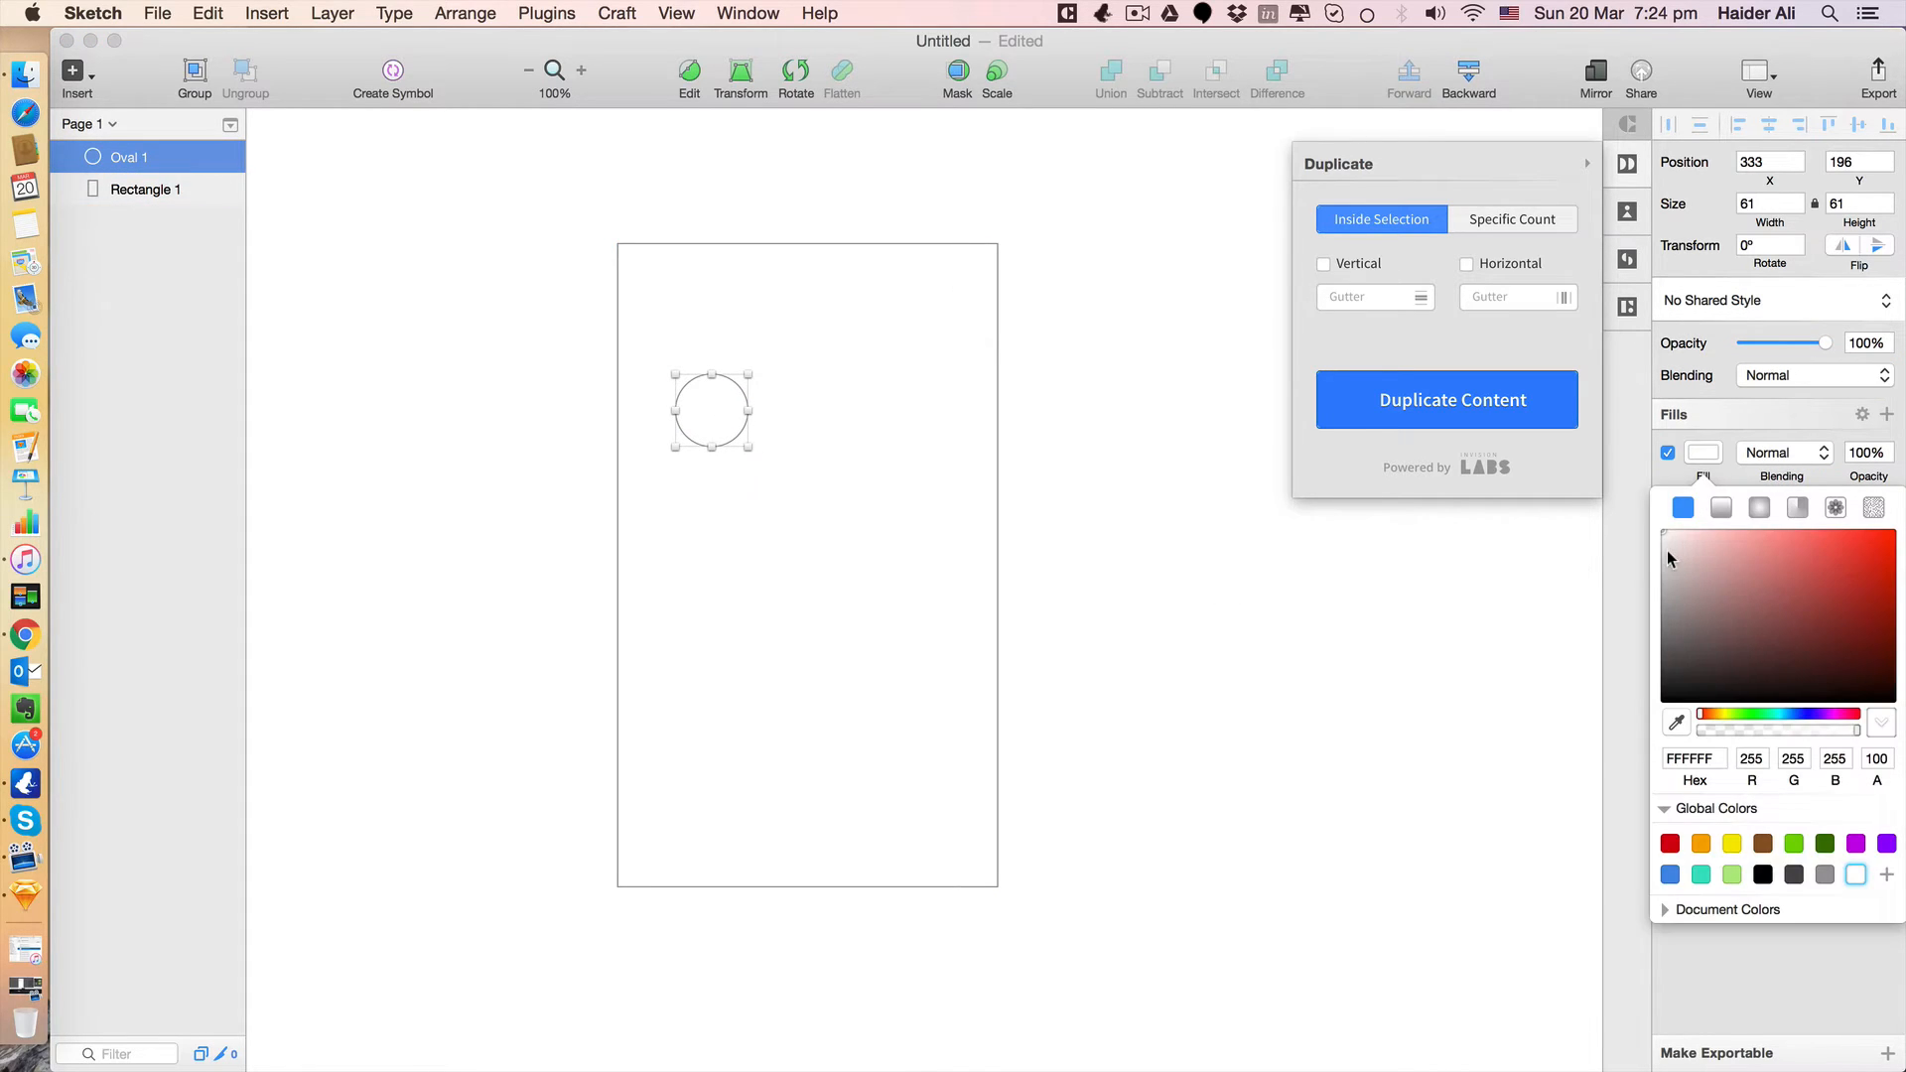
drag(1666, 550, 1660, 540)
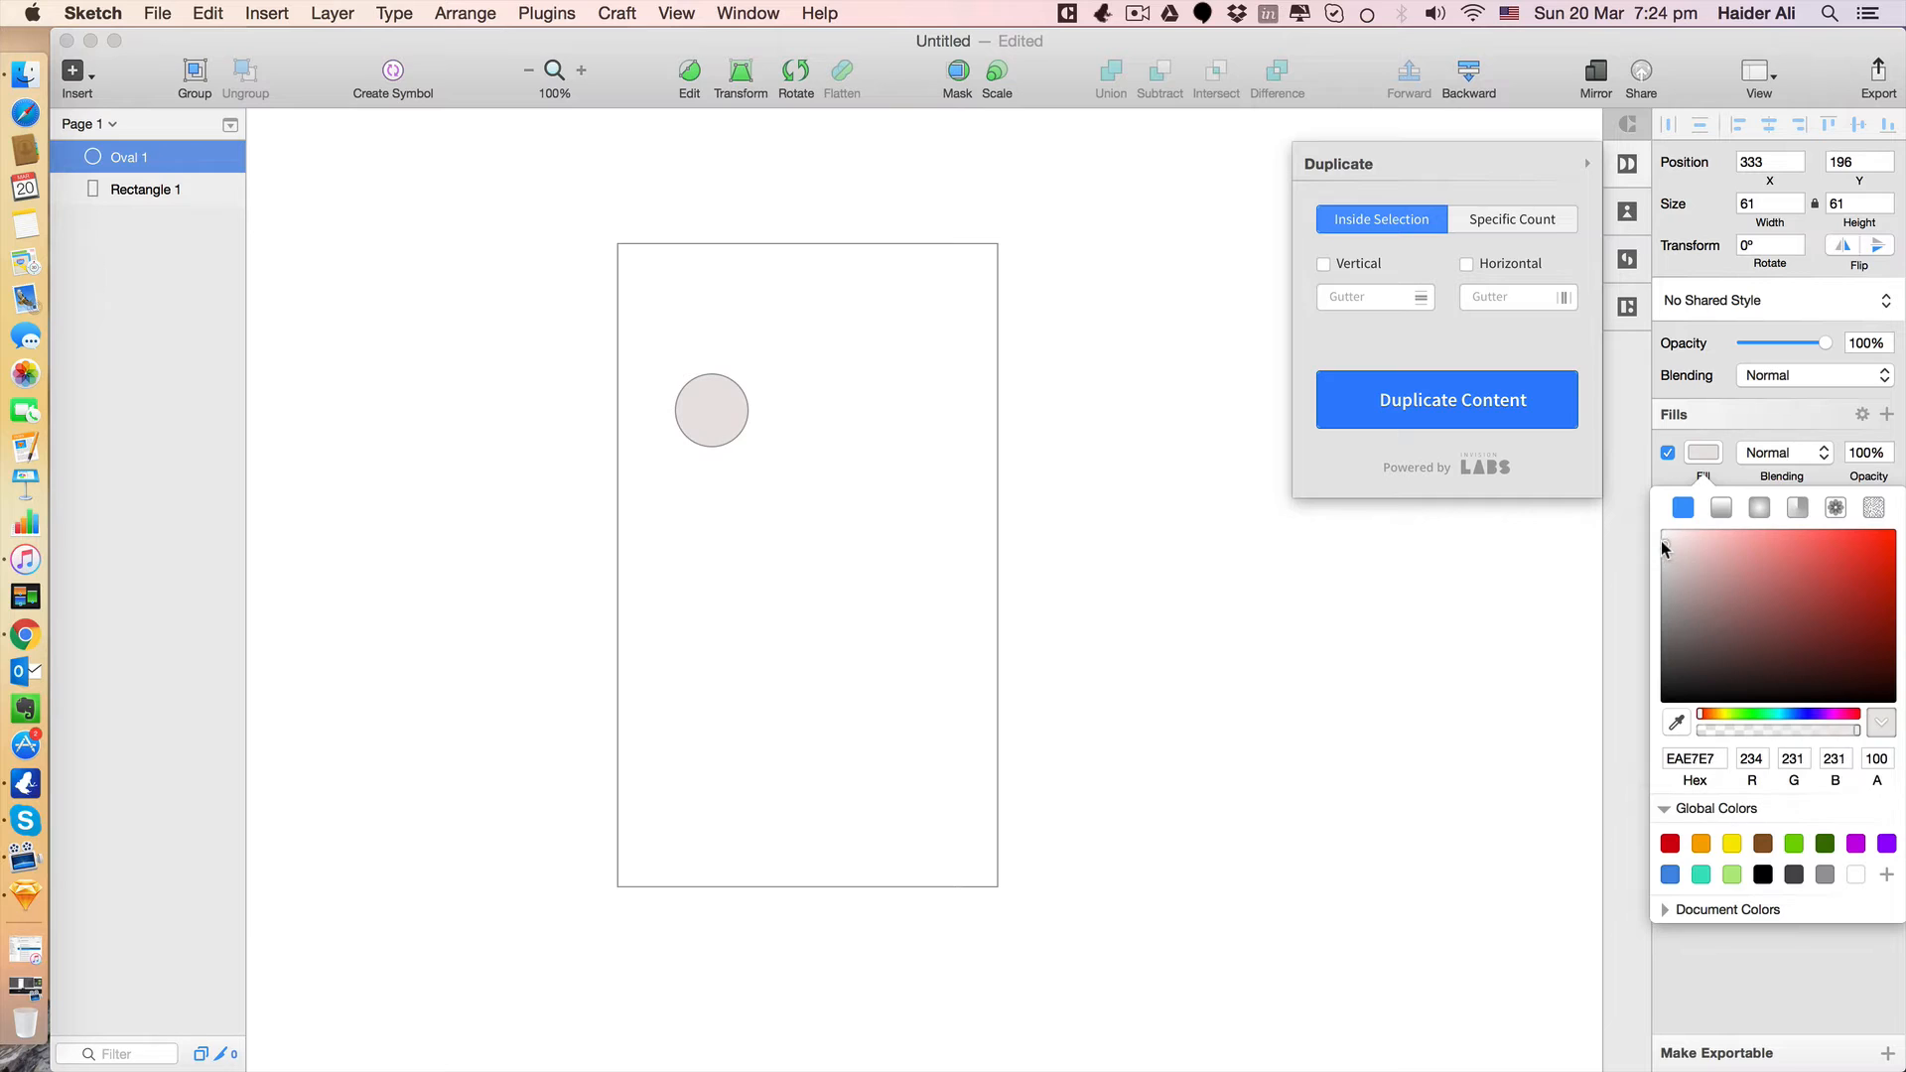
click(1234, 629)
drag(708, 407, 714, 375)
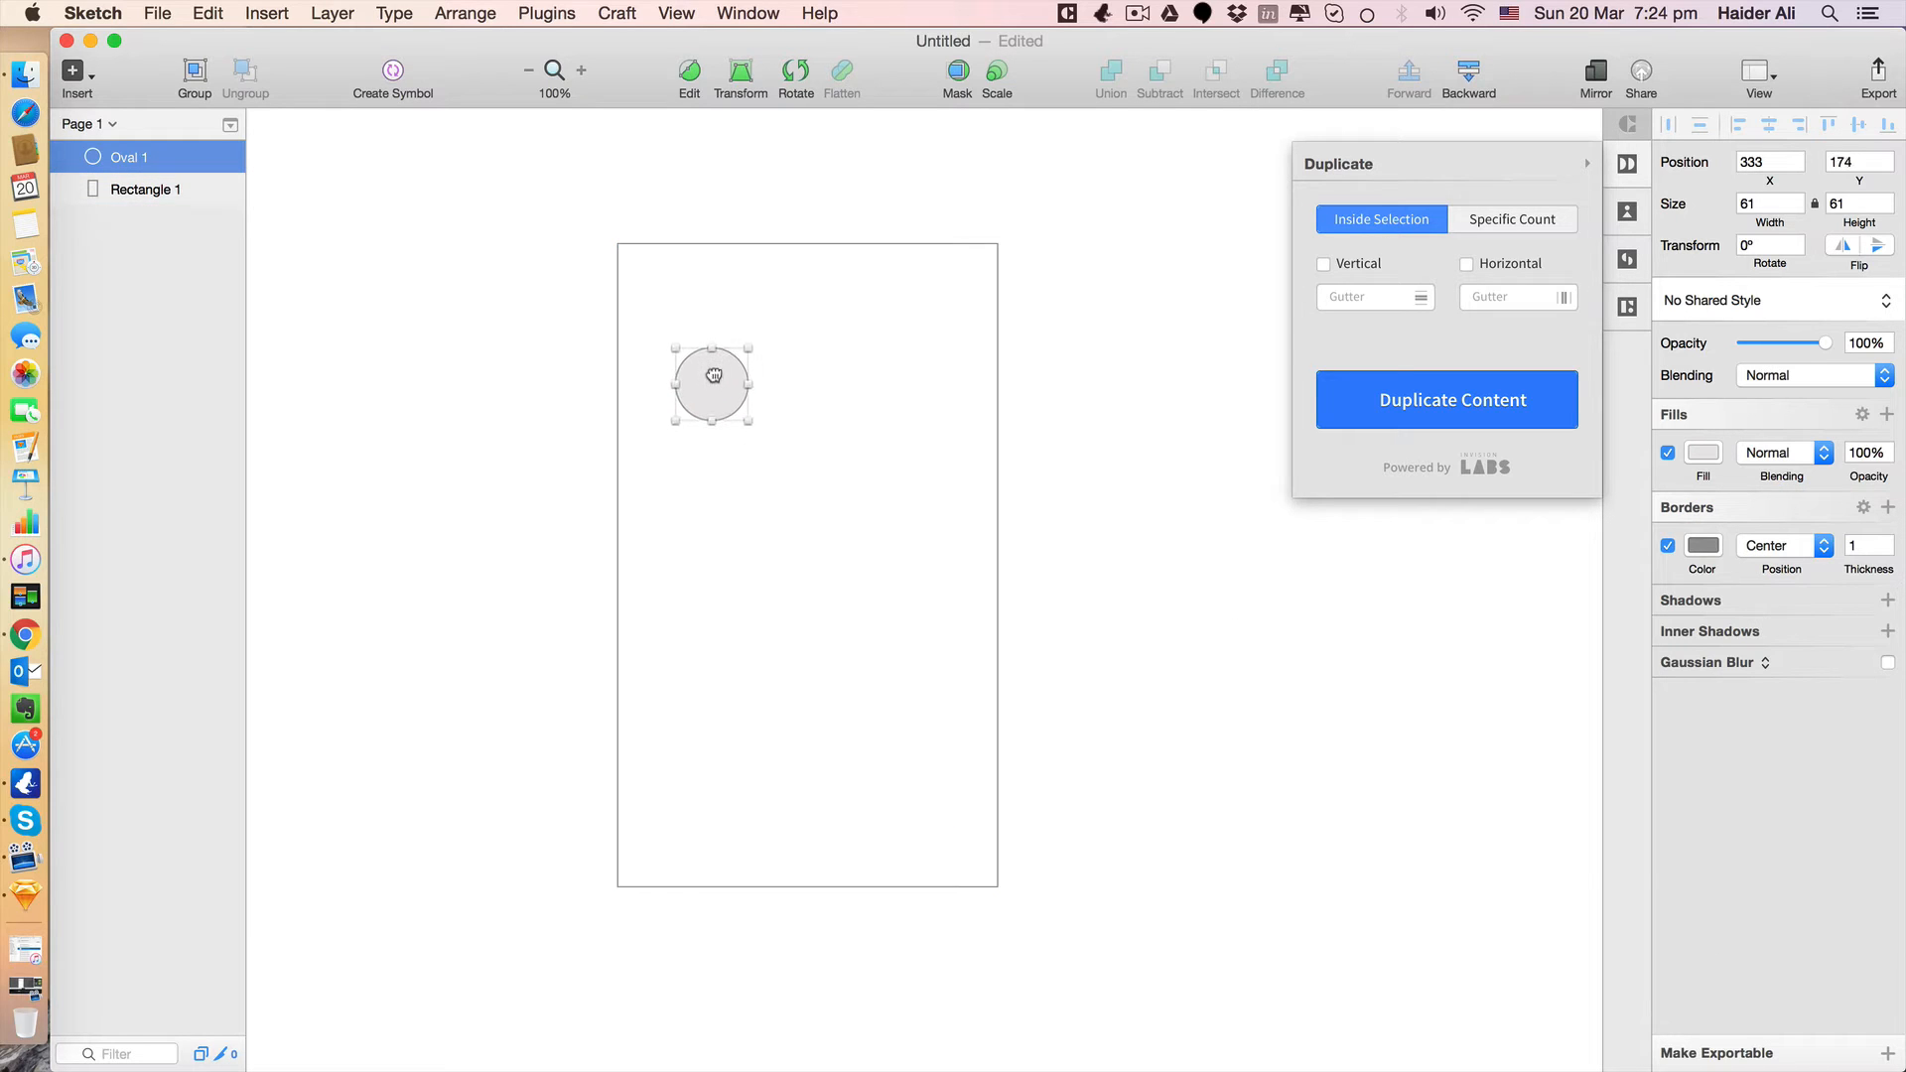
click(1181, 574)
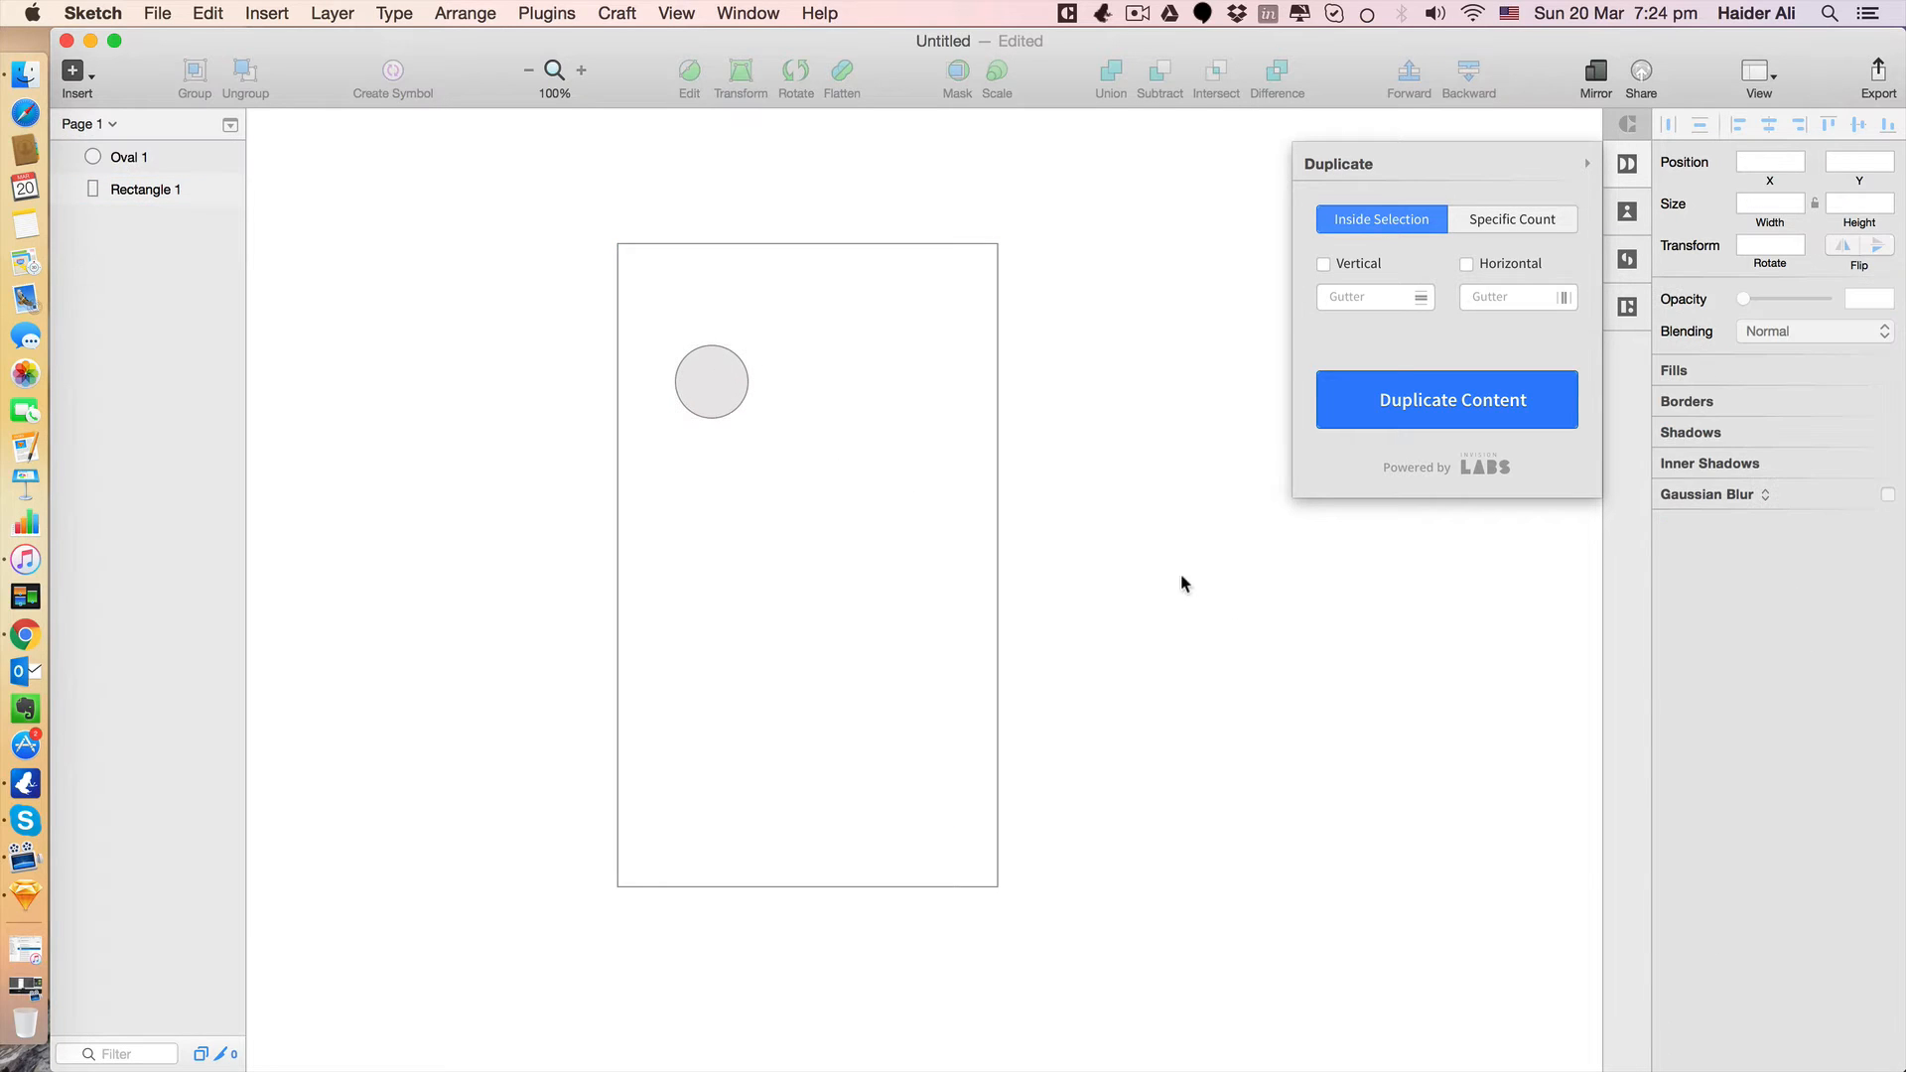
Add a text layer with a sample first name, scaled to font size 21, beside the circle at about X 414, Y 178.
click(77, 77)
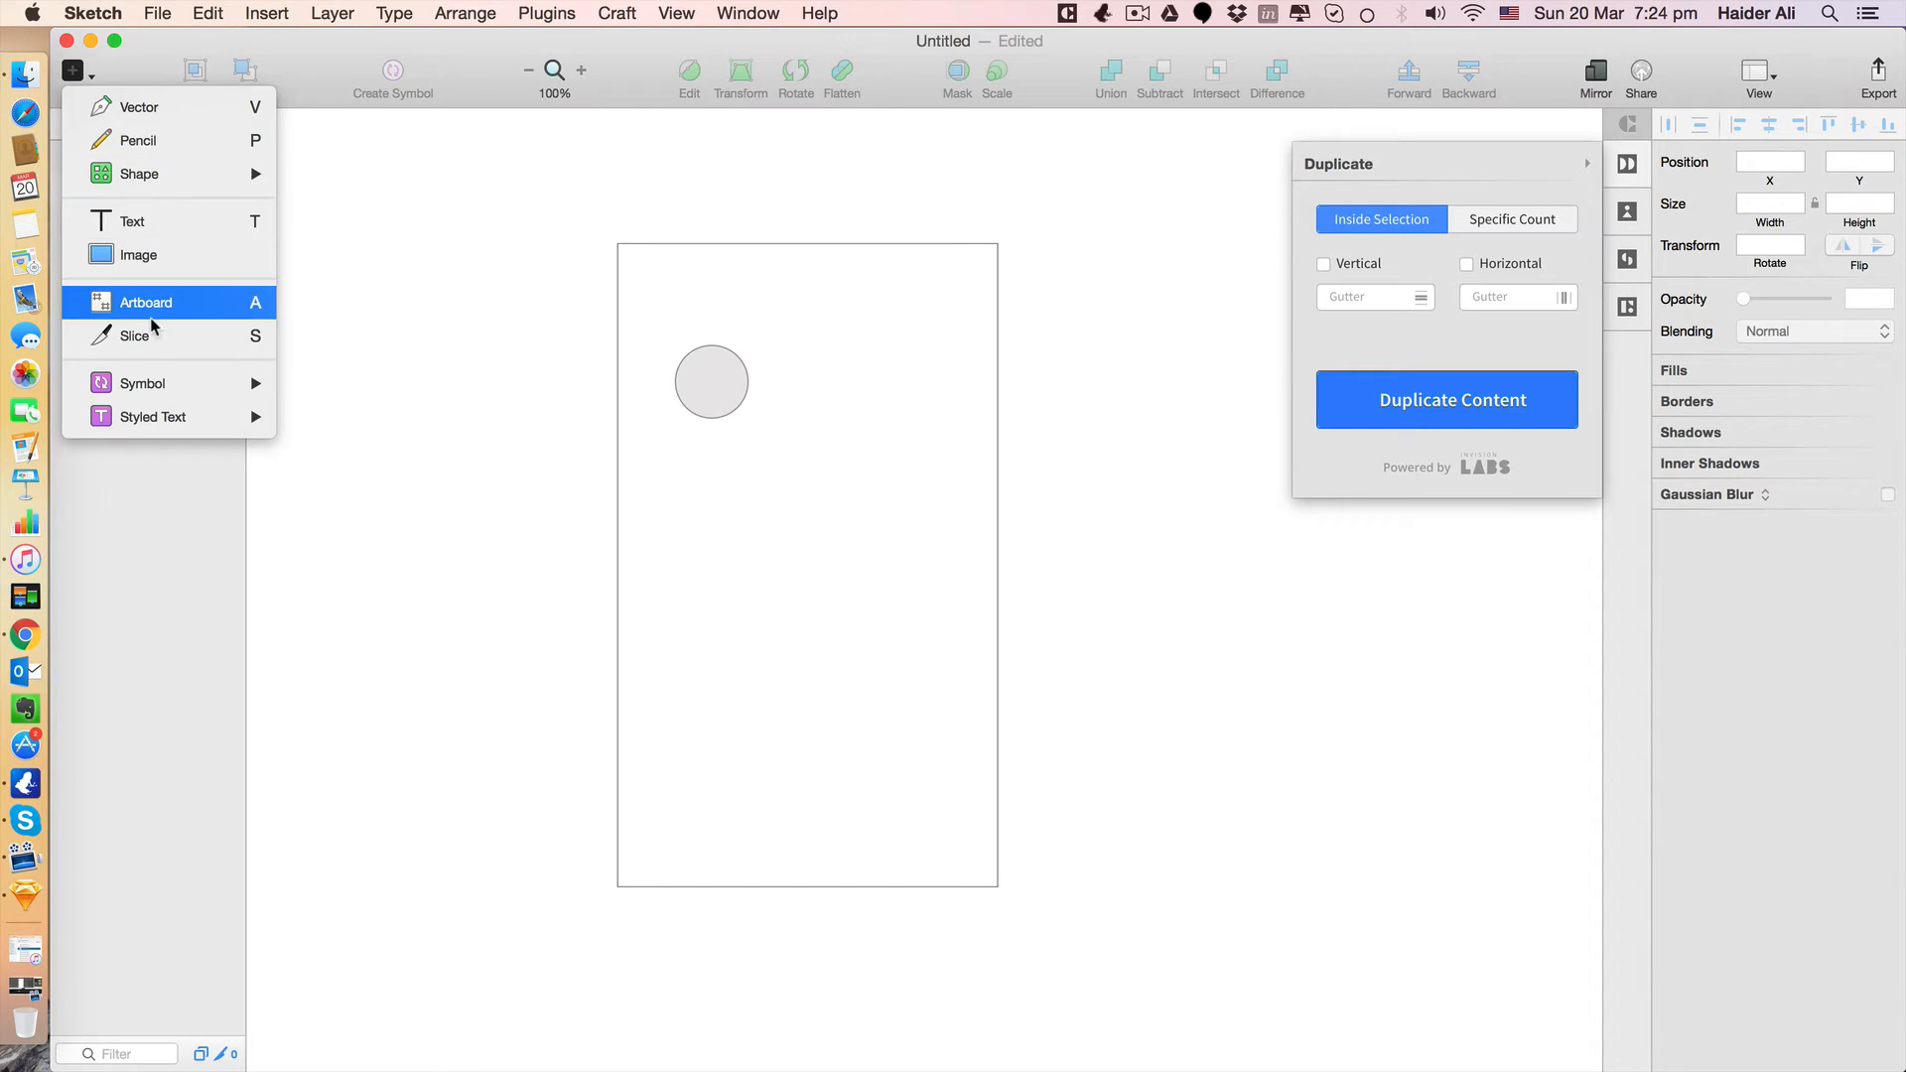
click(178, 221)
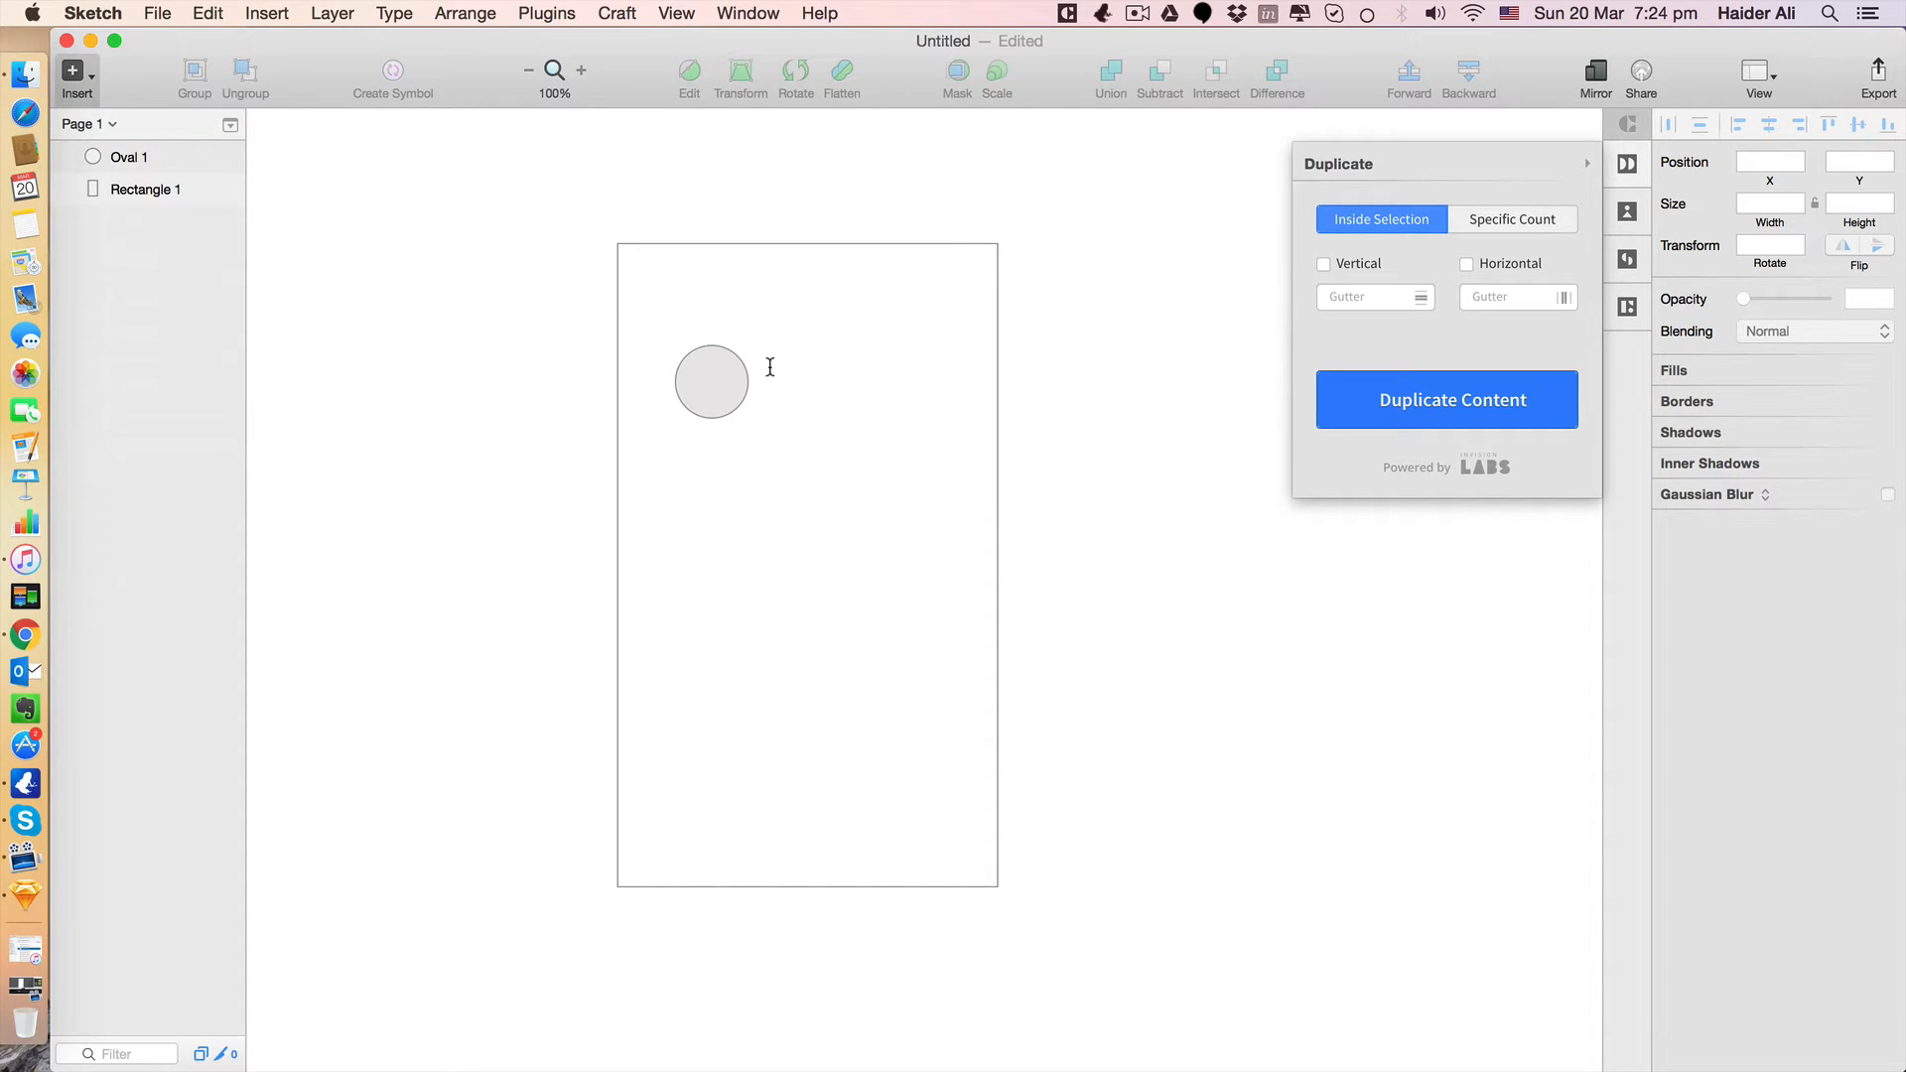
click(771, 368)
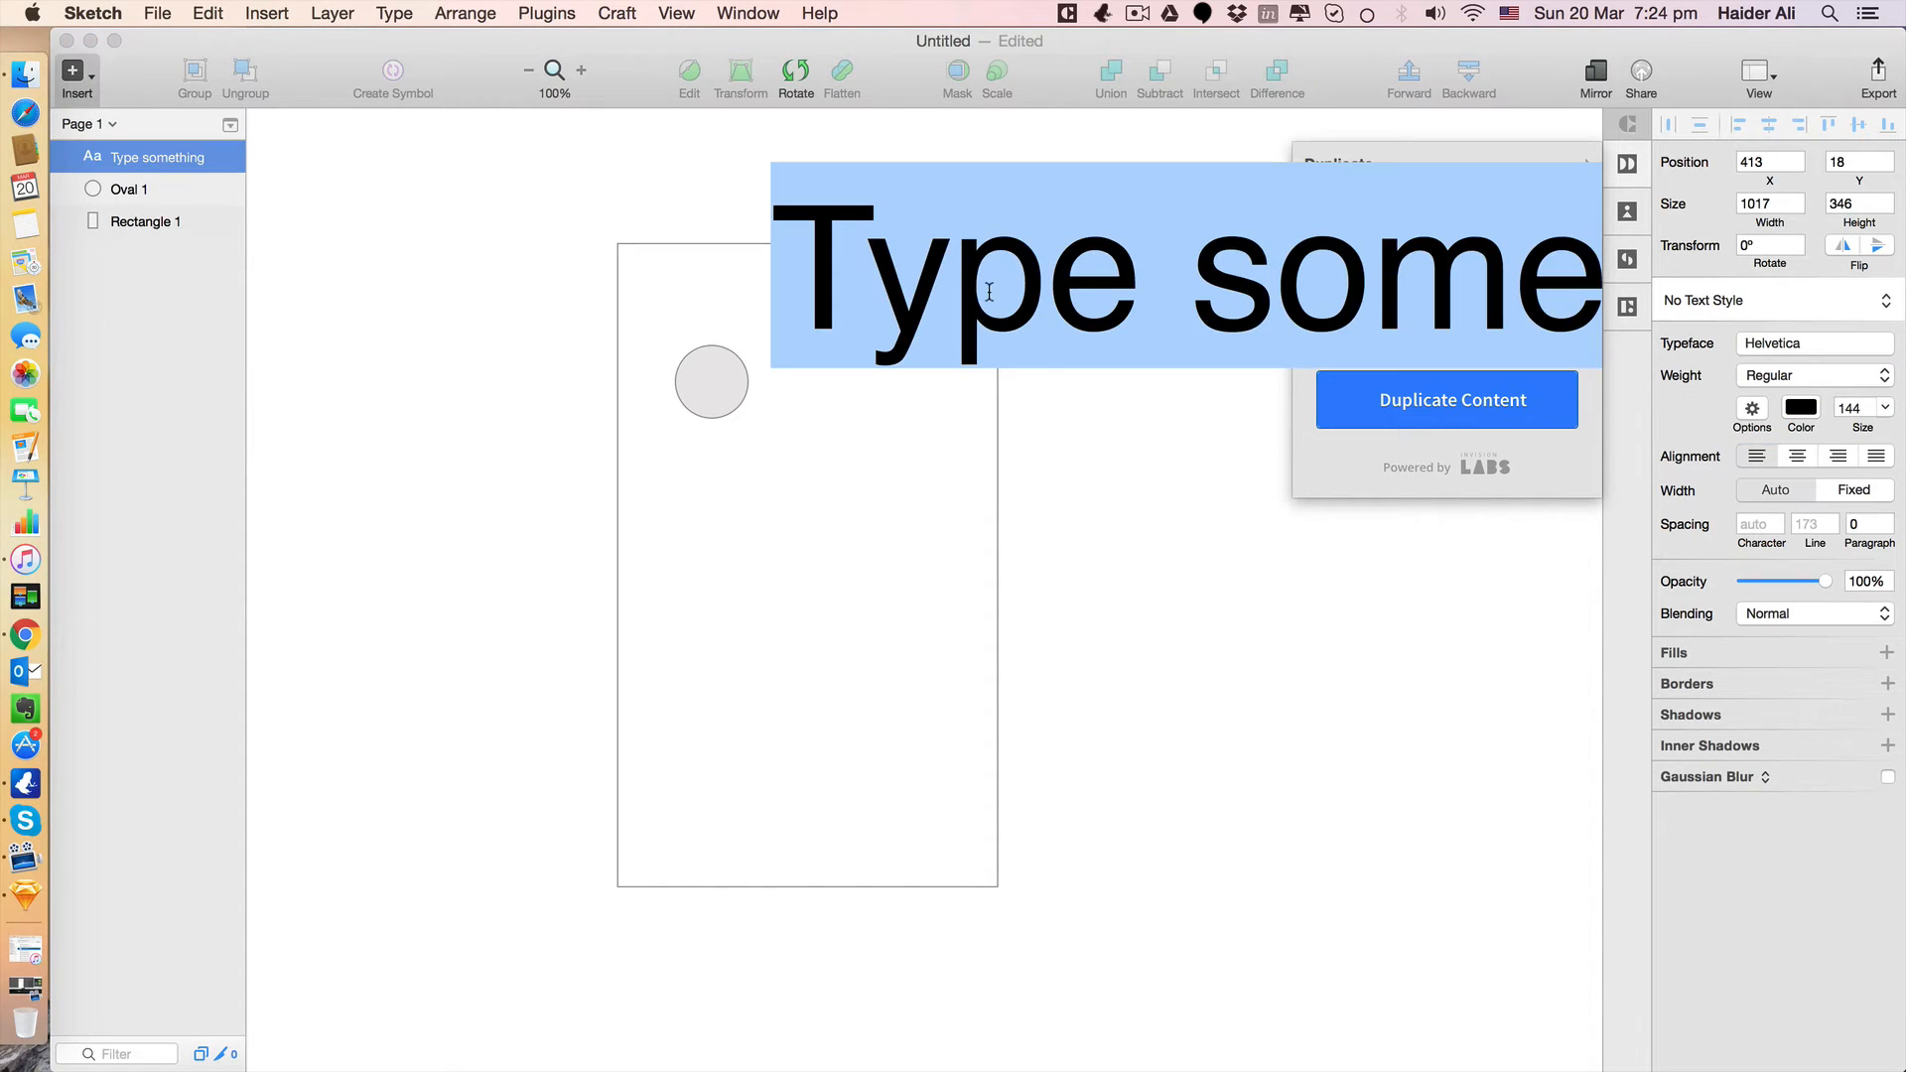
text(Jimmy)
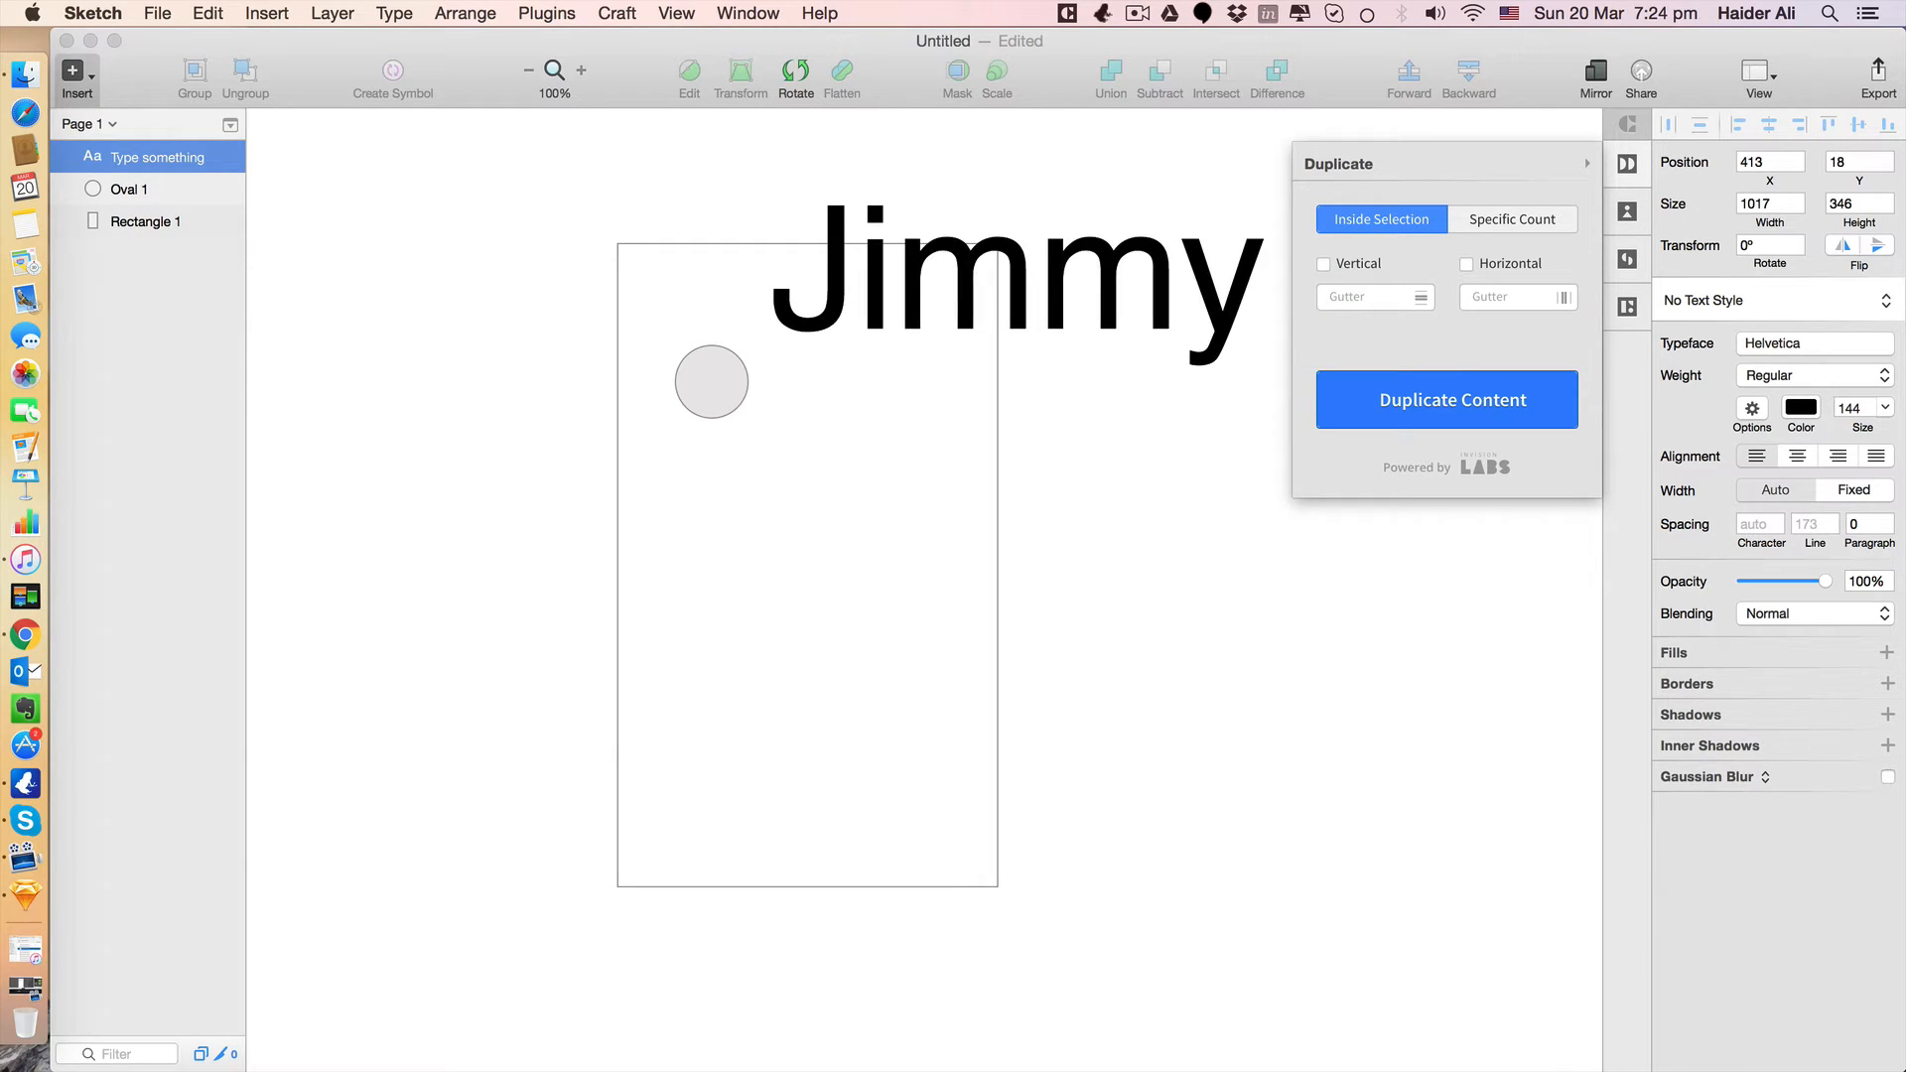
key(super+a)
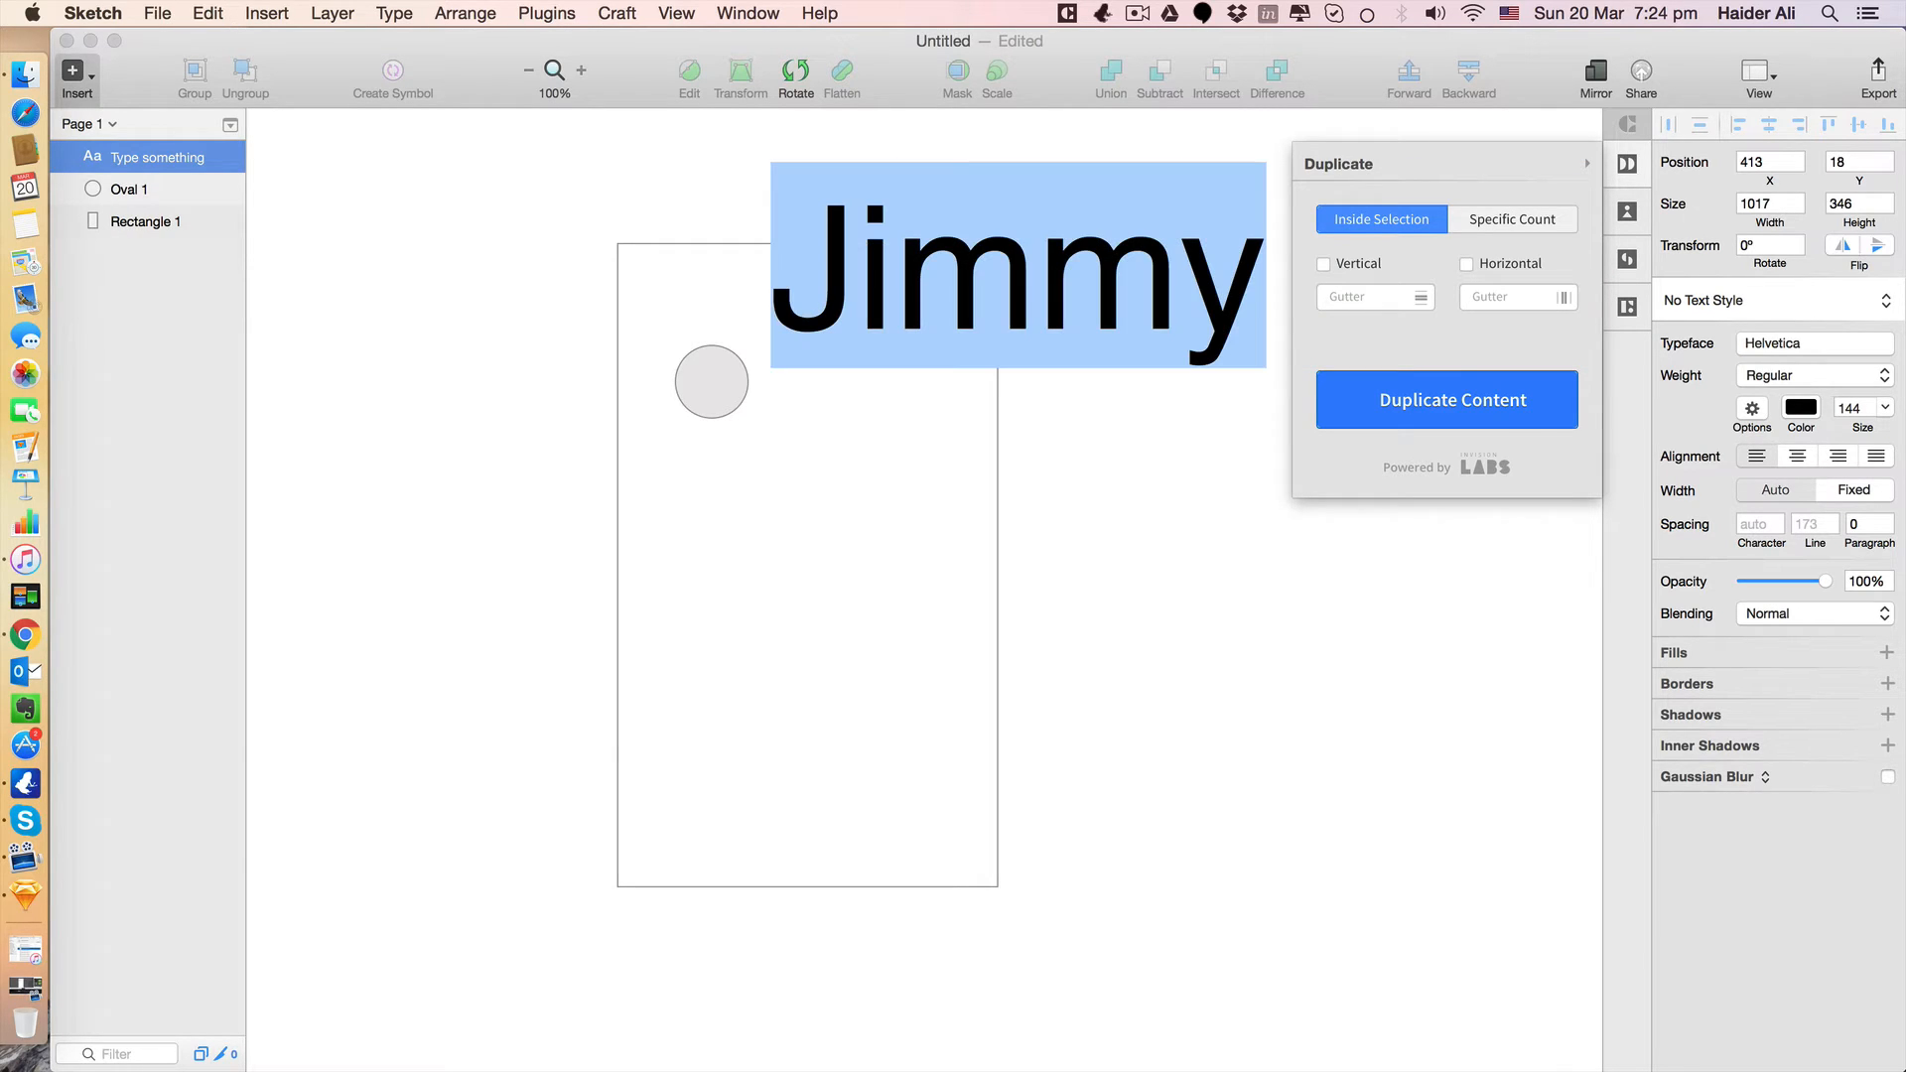
key(Escape)
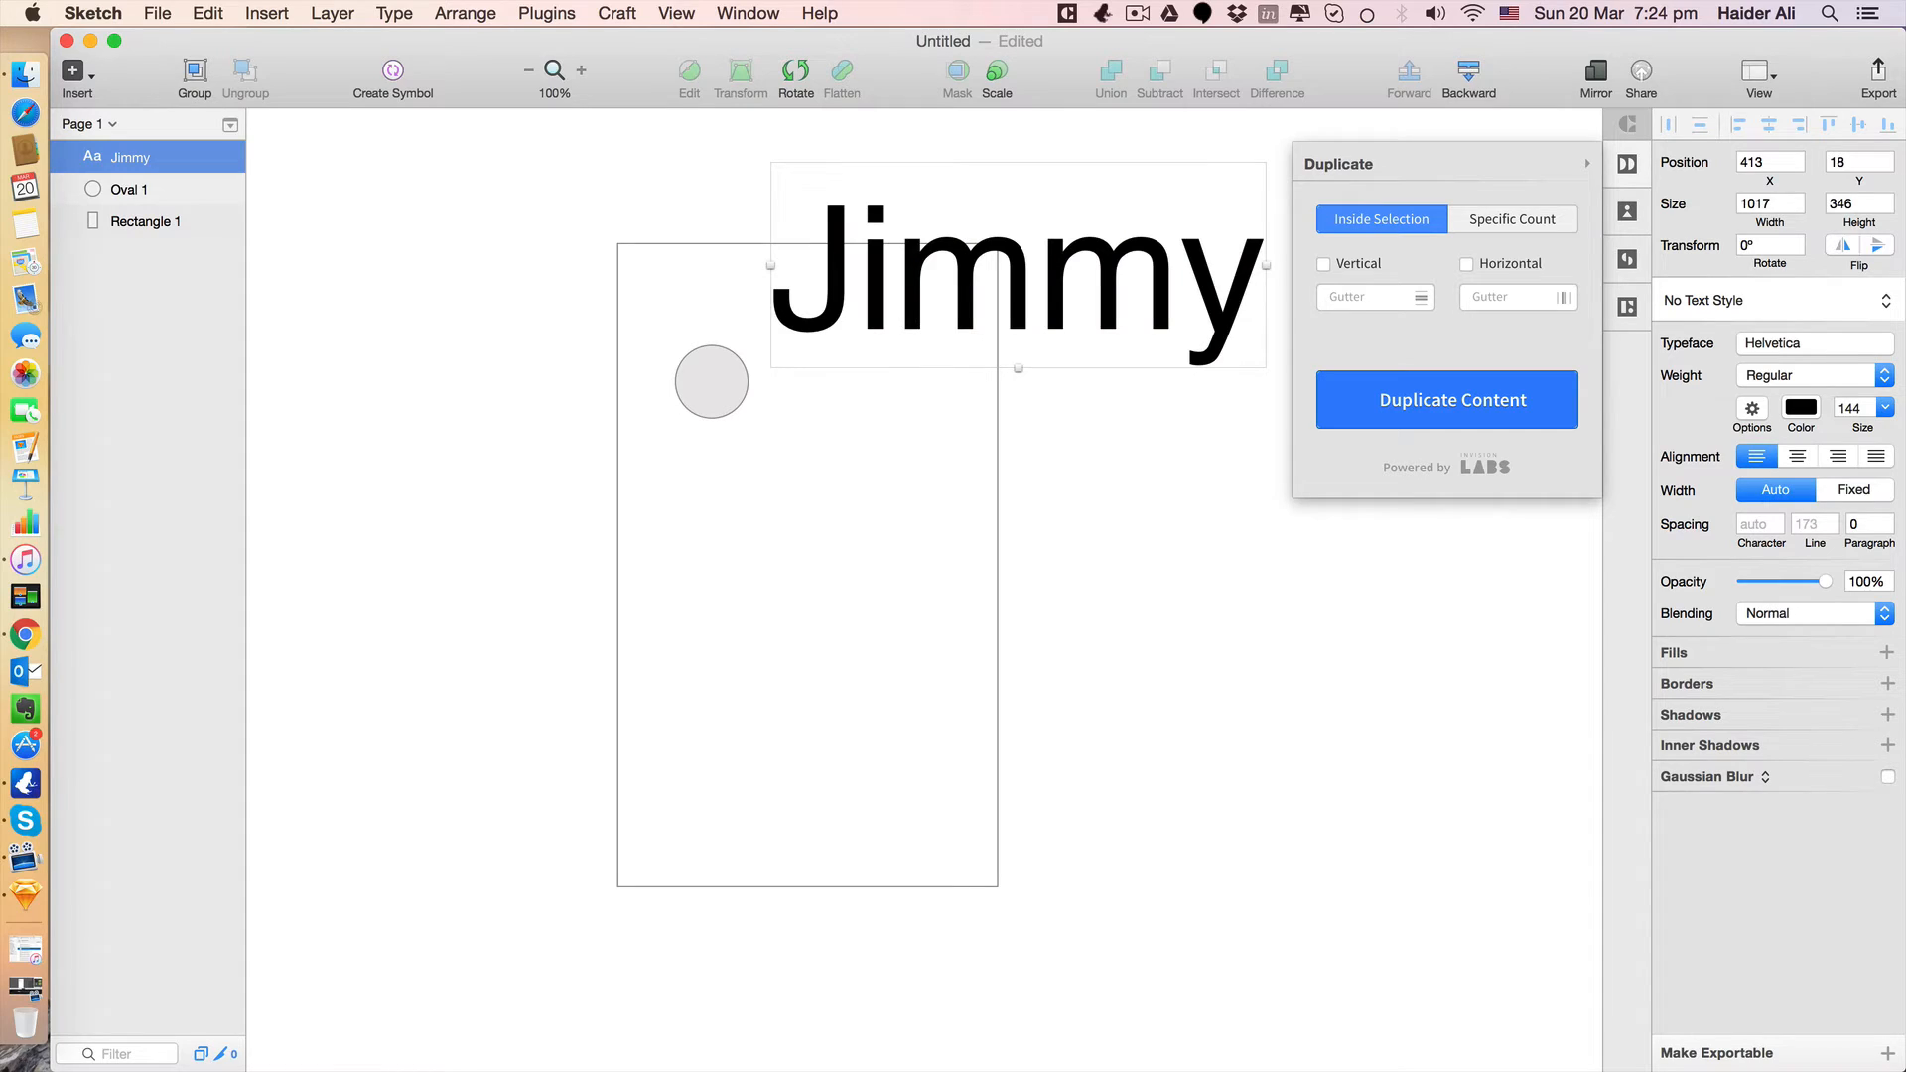
drag(983, 287, 941, 351)
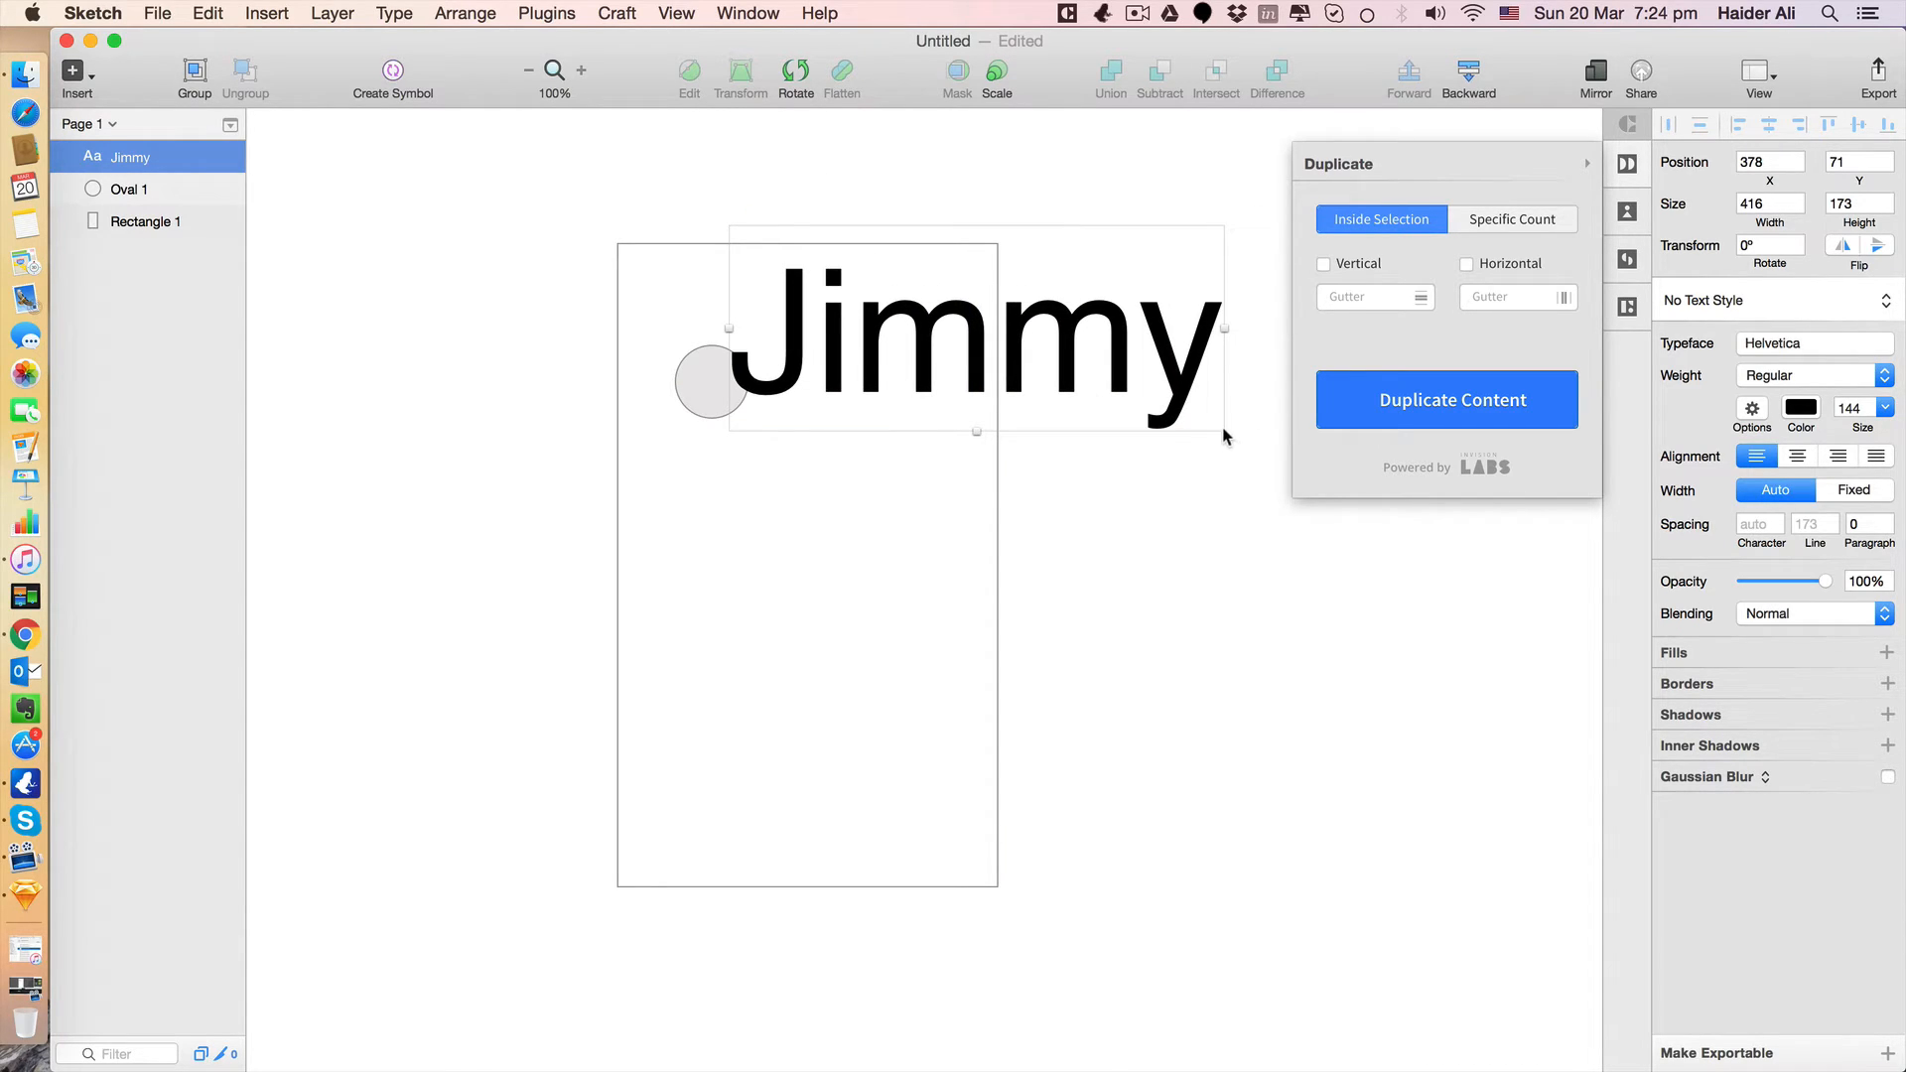
drag(977, 431, 826, 371)
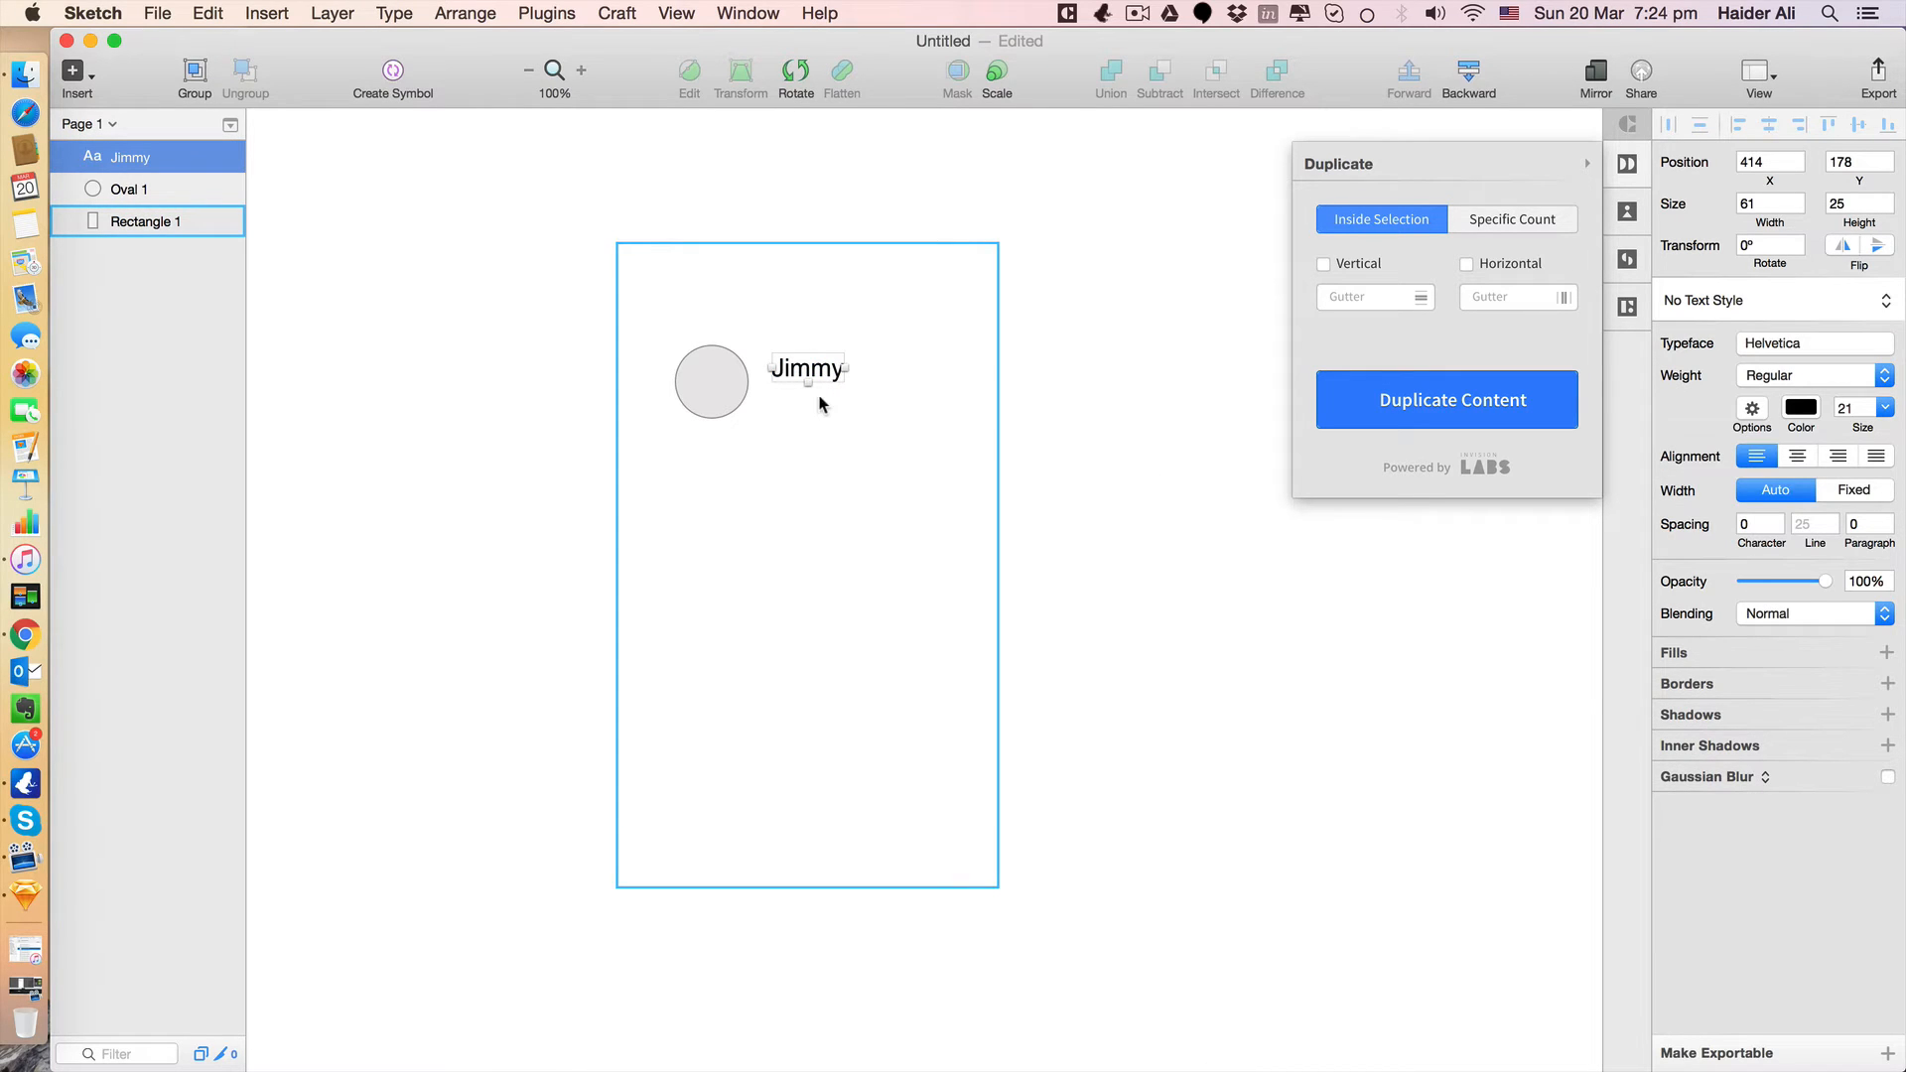
Duplicate the name text just below at X 414, Y 203 and replace its text with "intersting status tagline".
drag(834, 375, 831, 399)
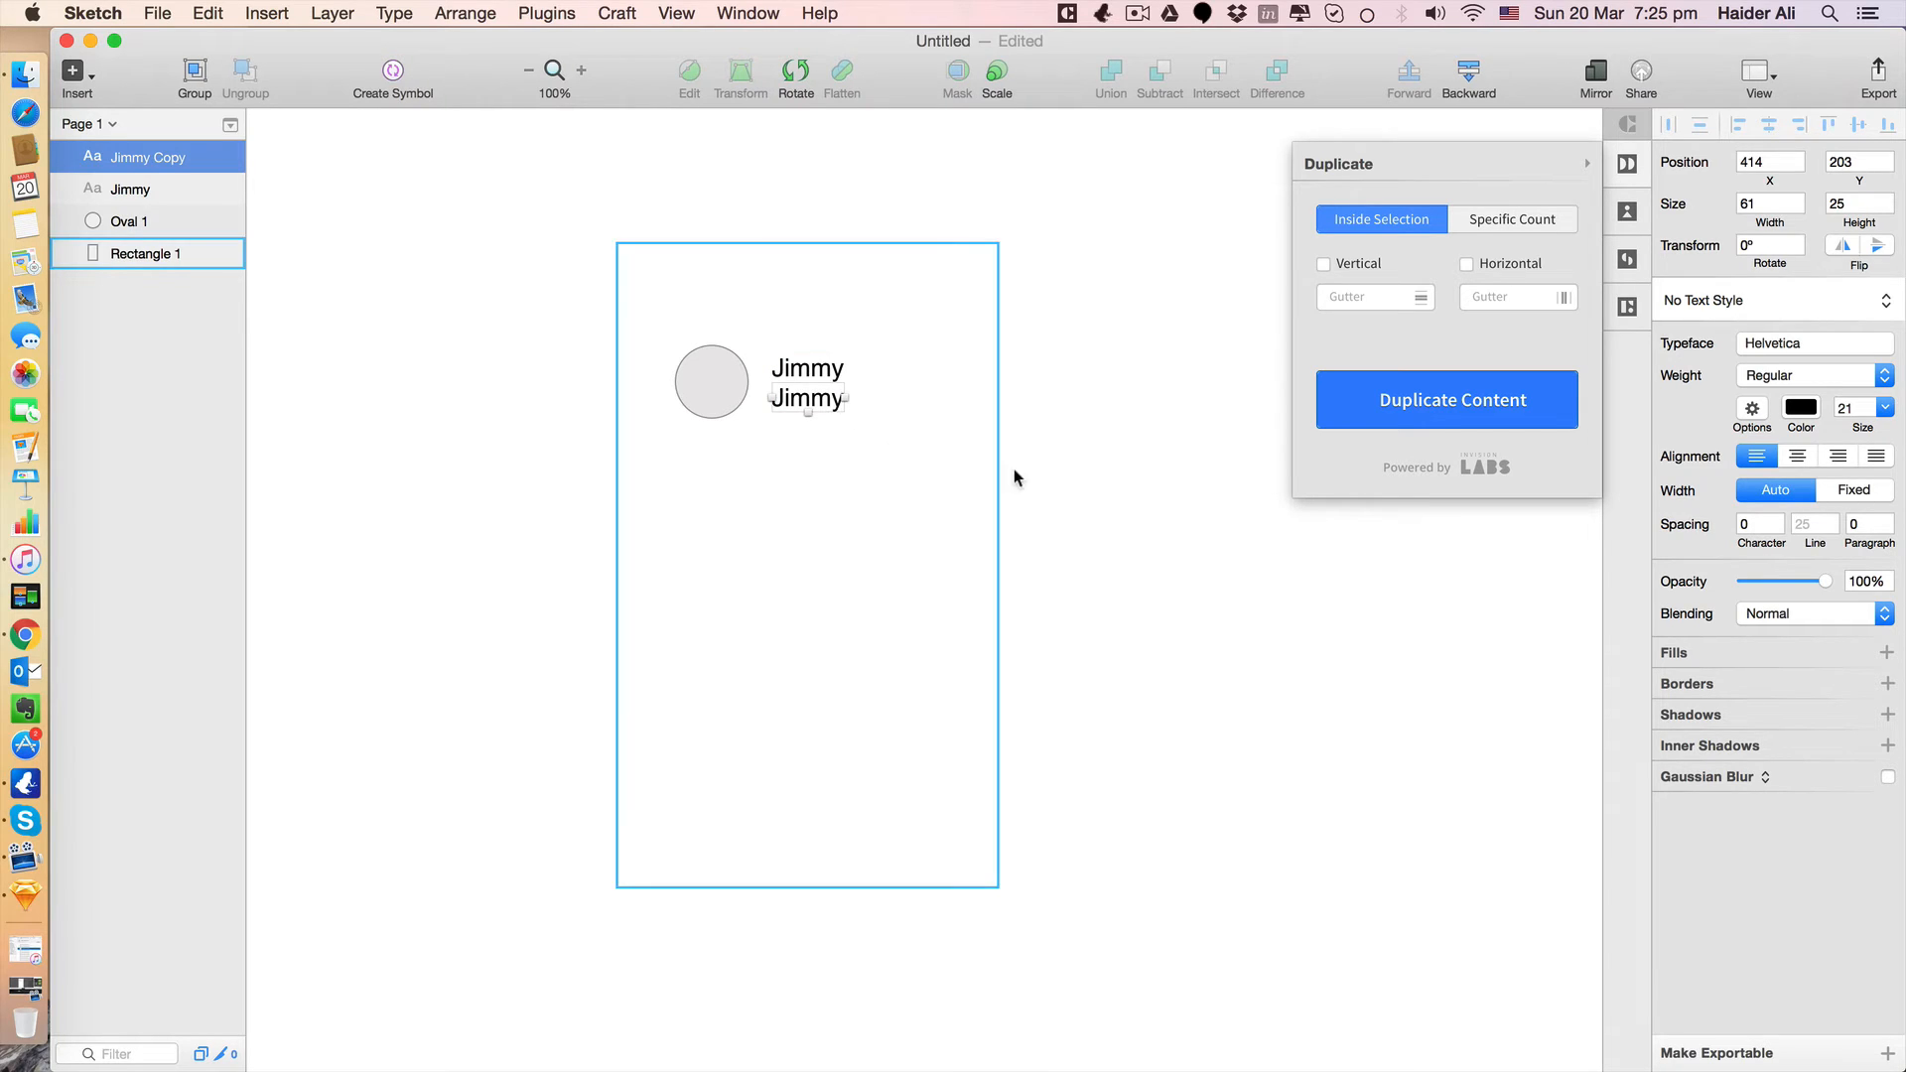
double_click(819, 402)
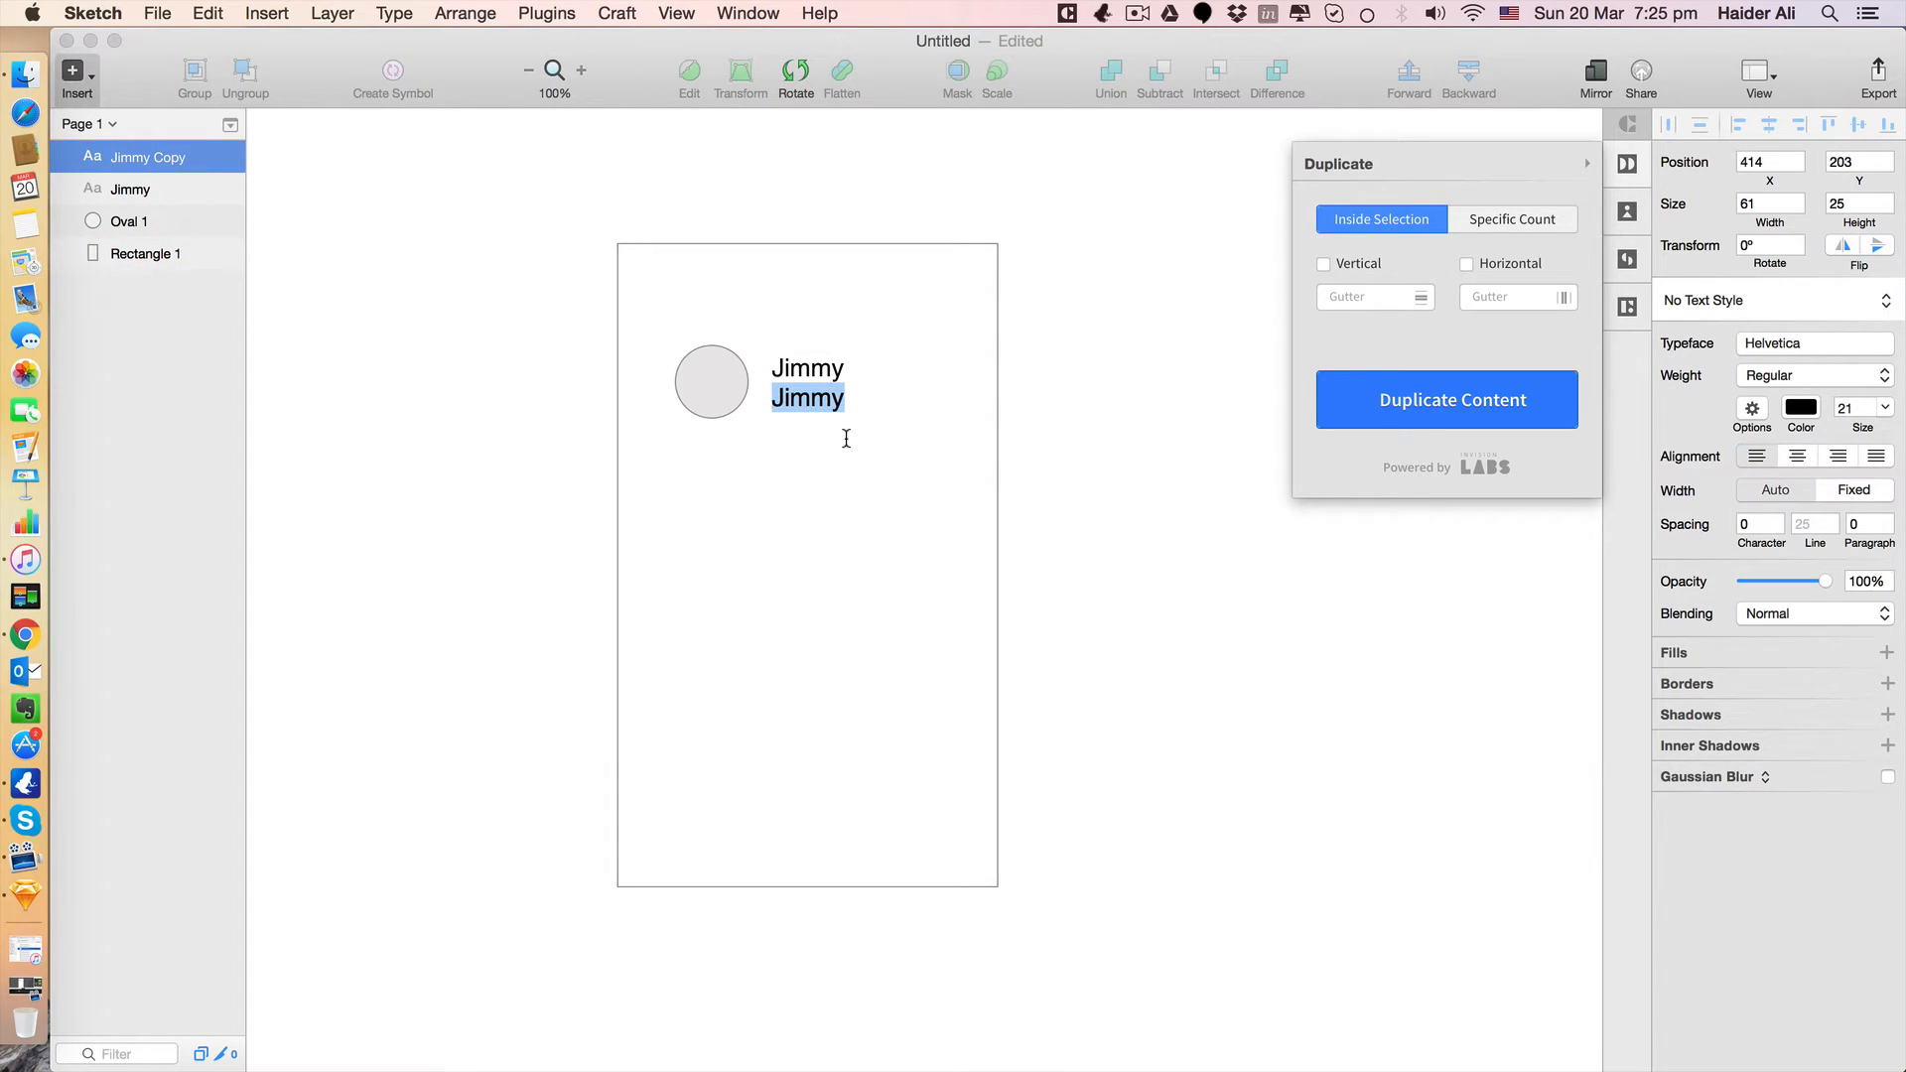
text(st)
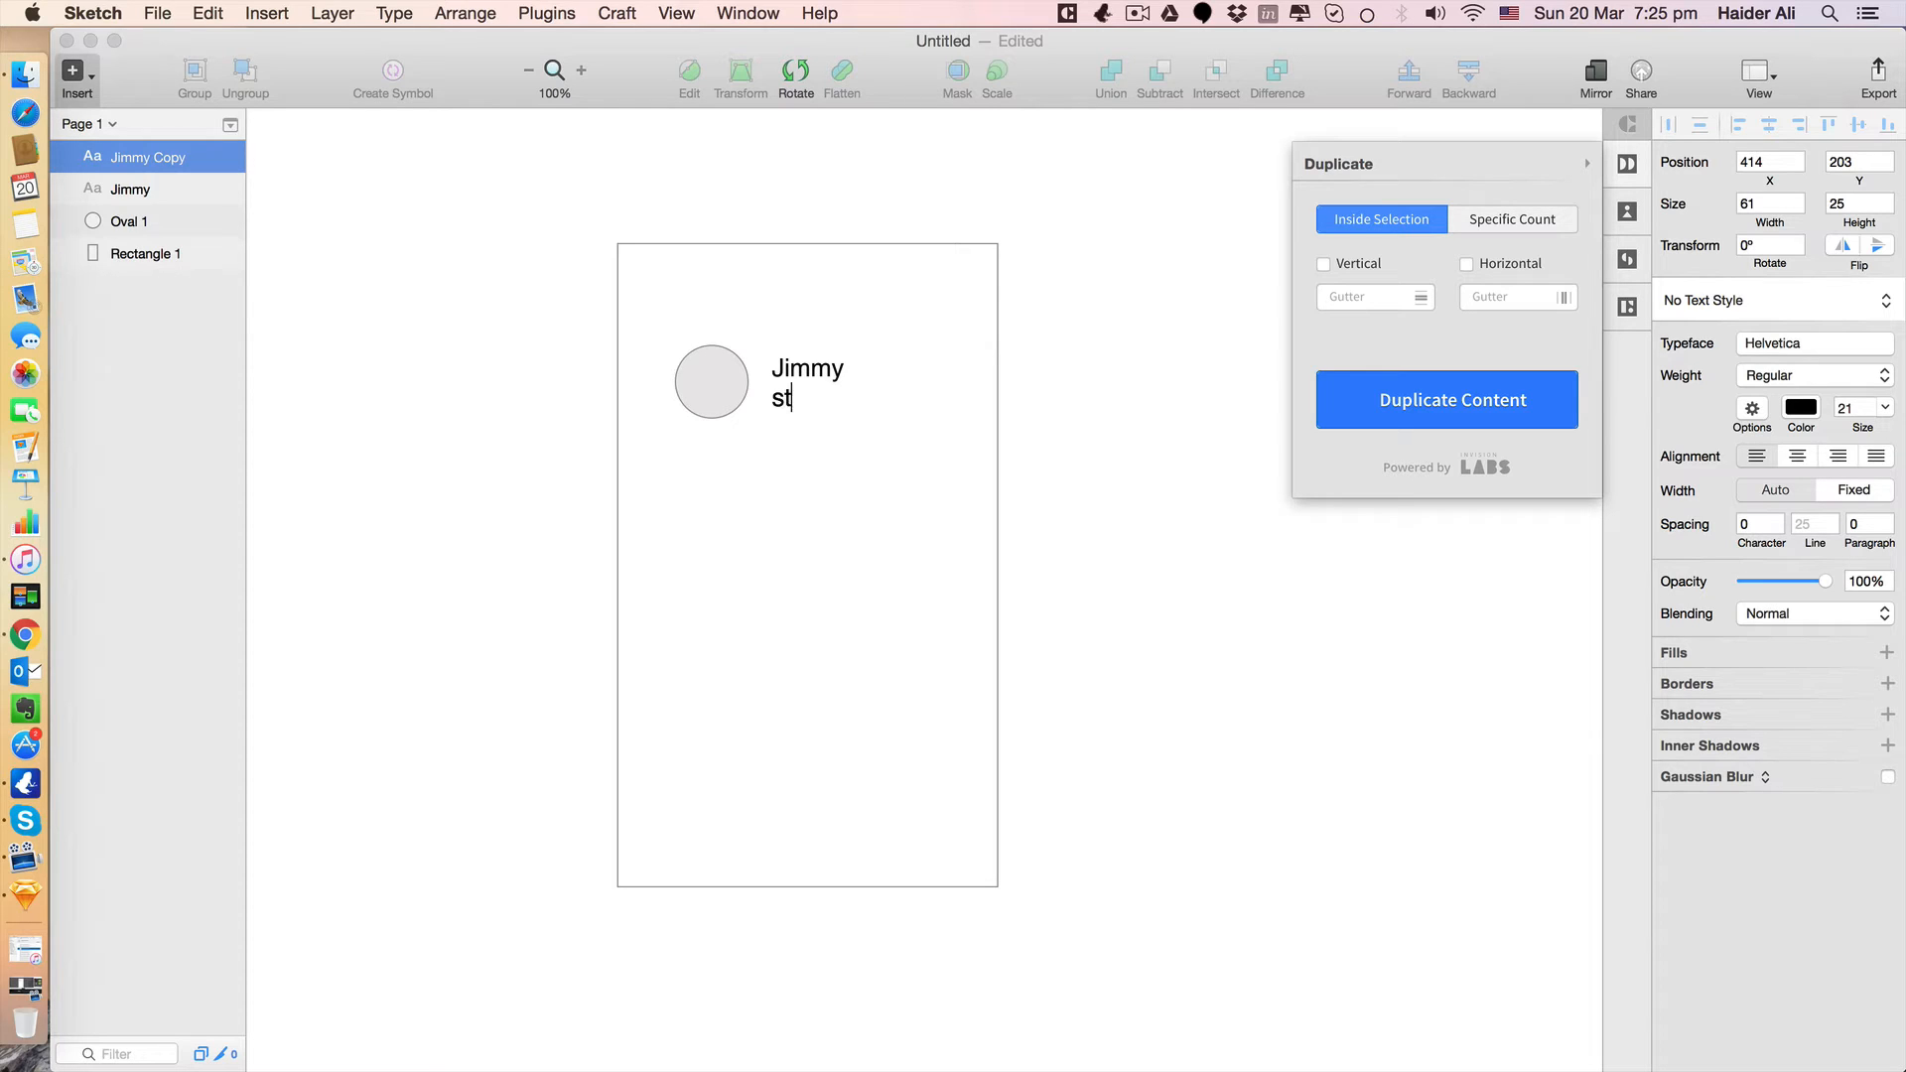
text(atus tagline)
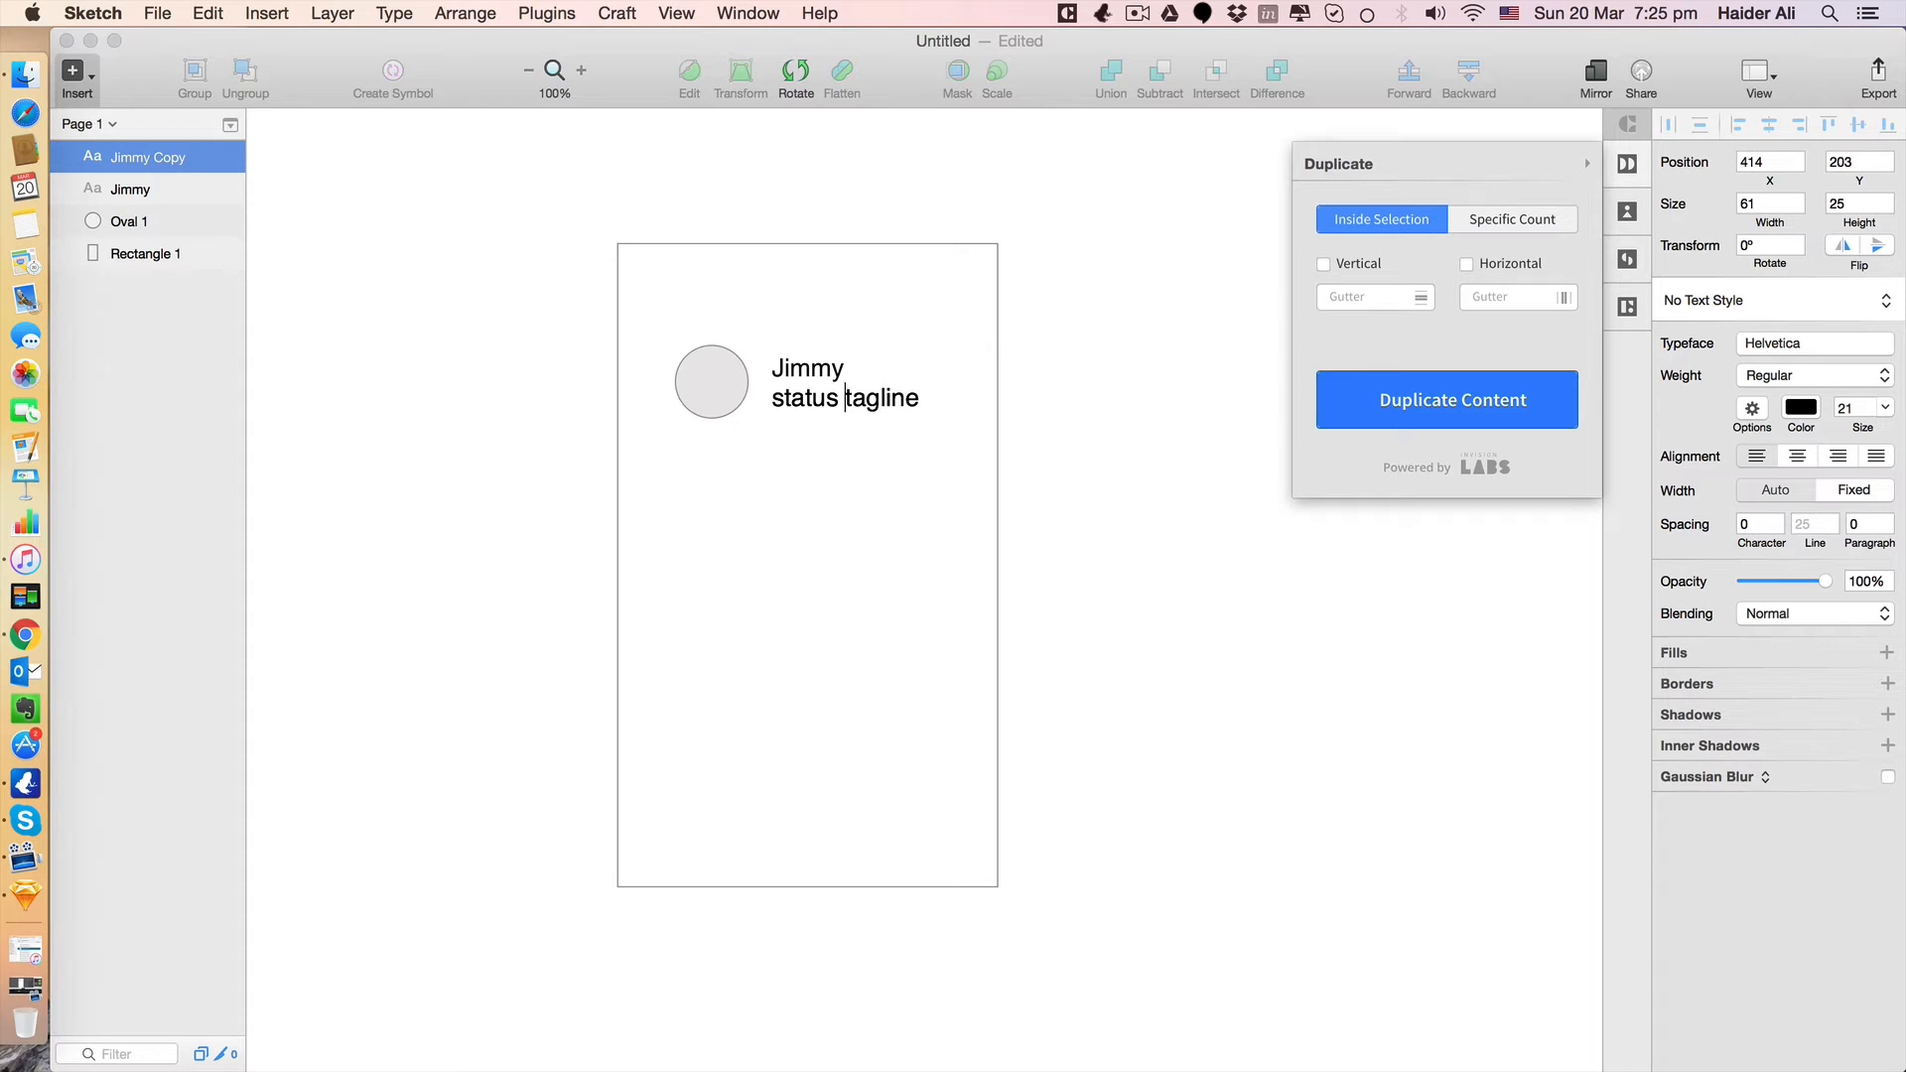
text(inters)
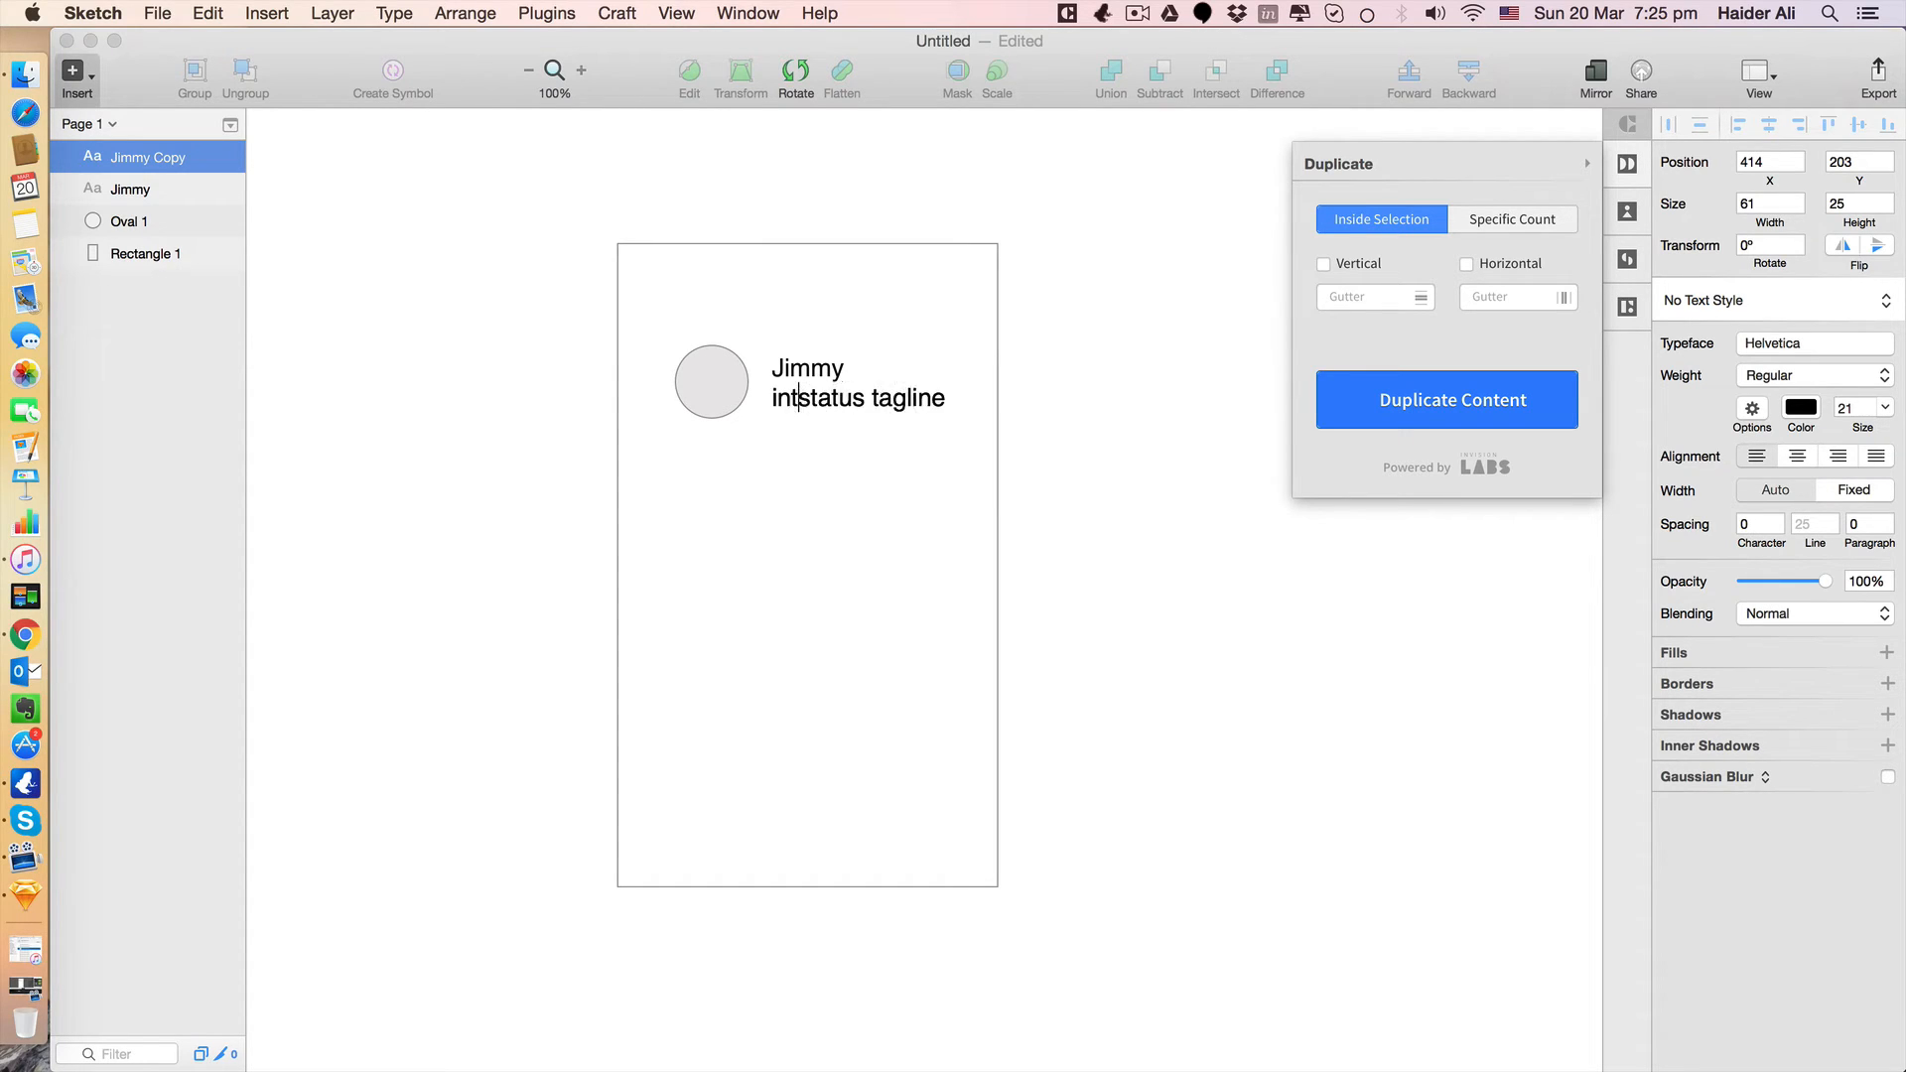
key(BackSpace)
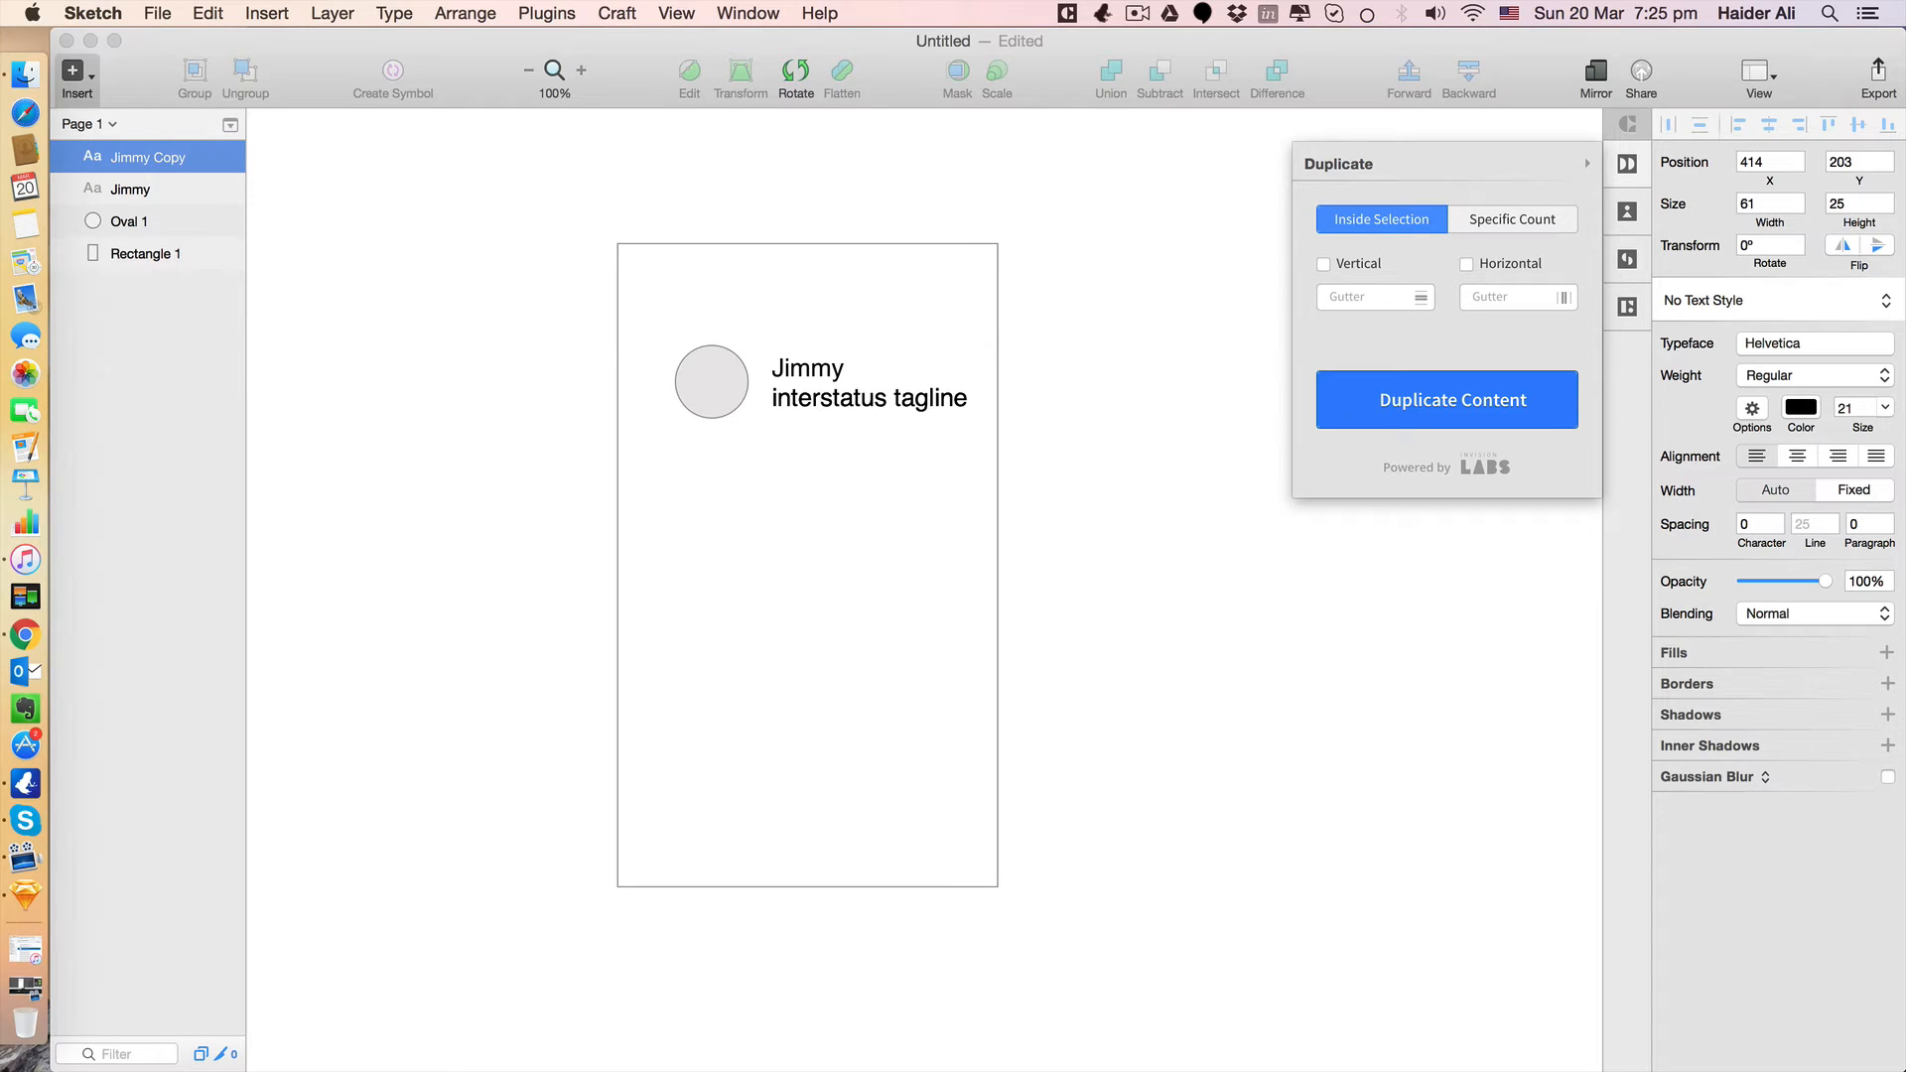
text(sting)
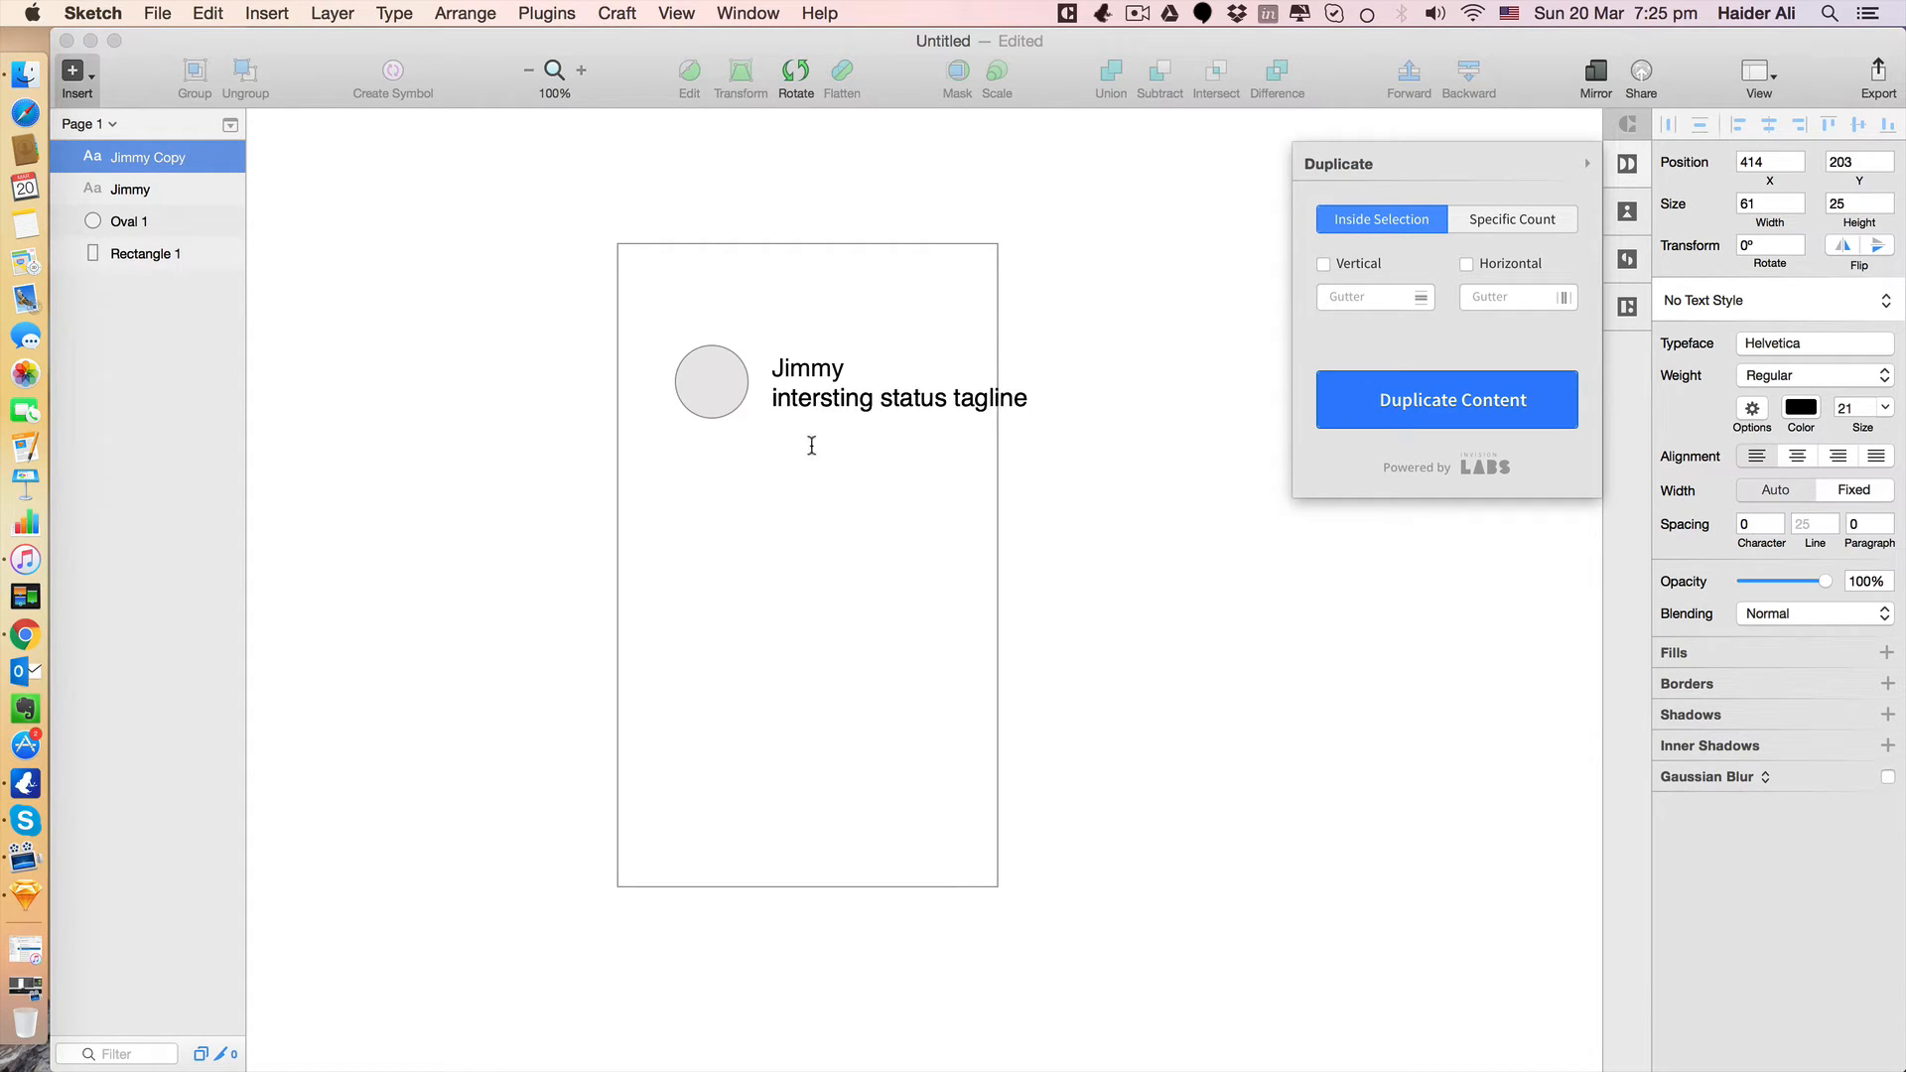
key(Escape)
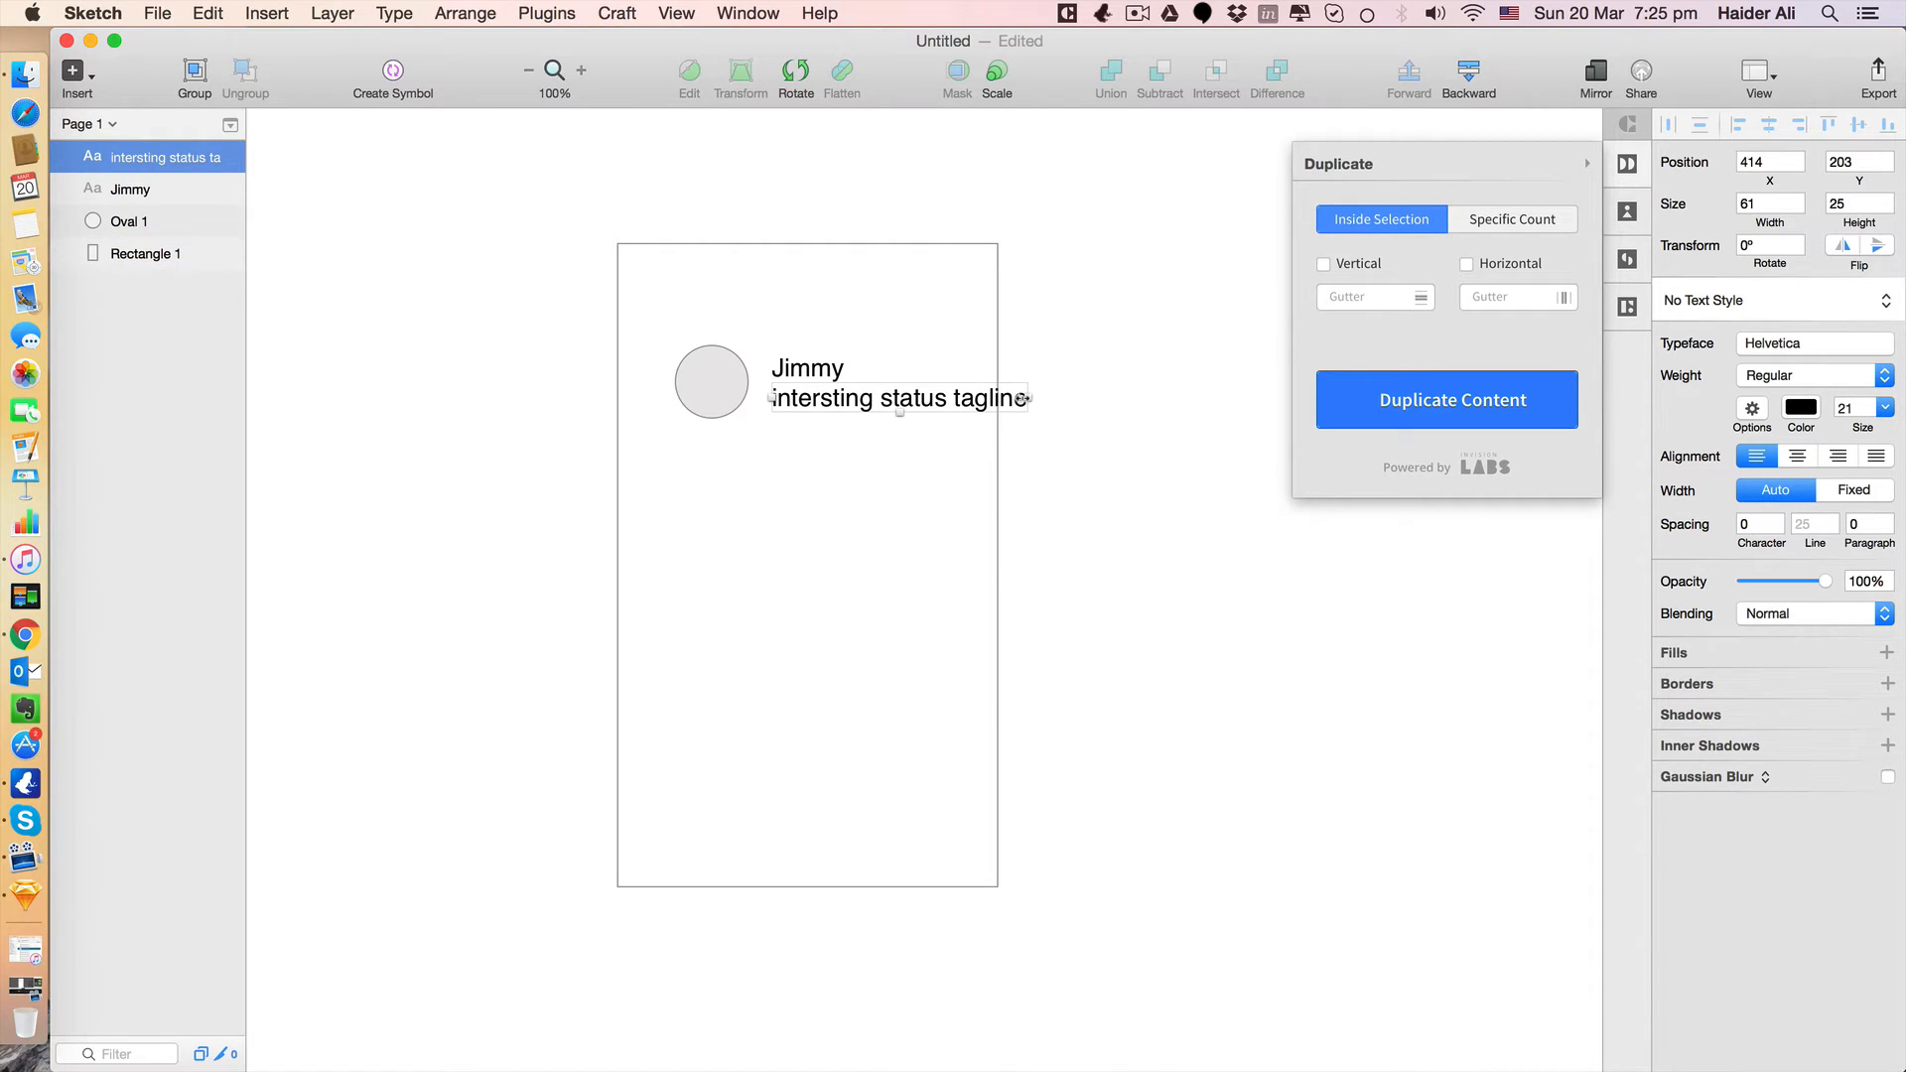
Reduce the status tagline's text to font size 12.
drag(1023, 398, 1284, 412)
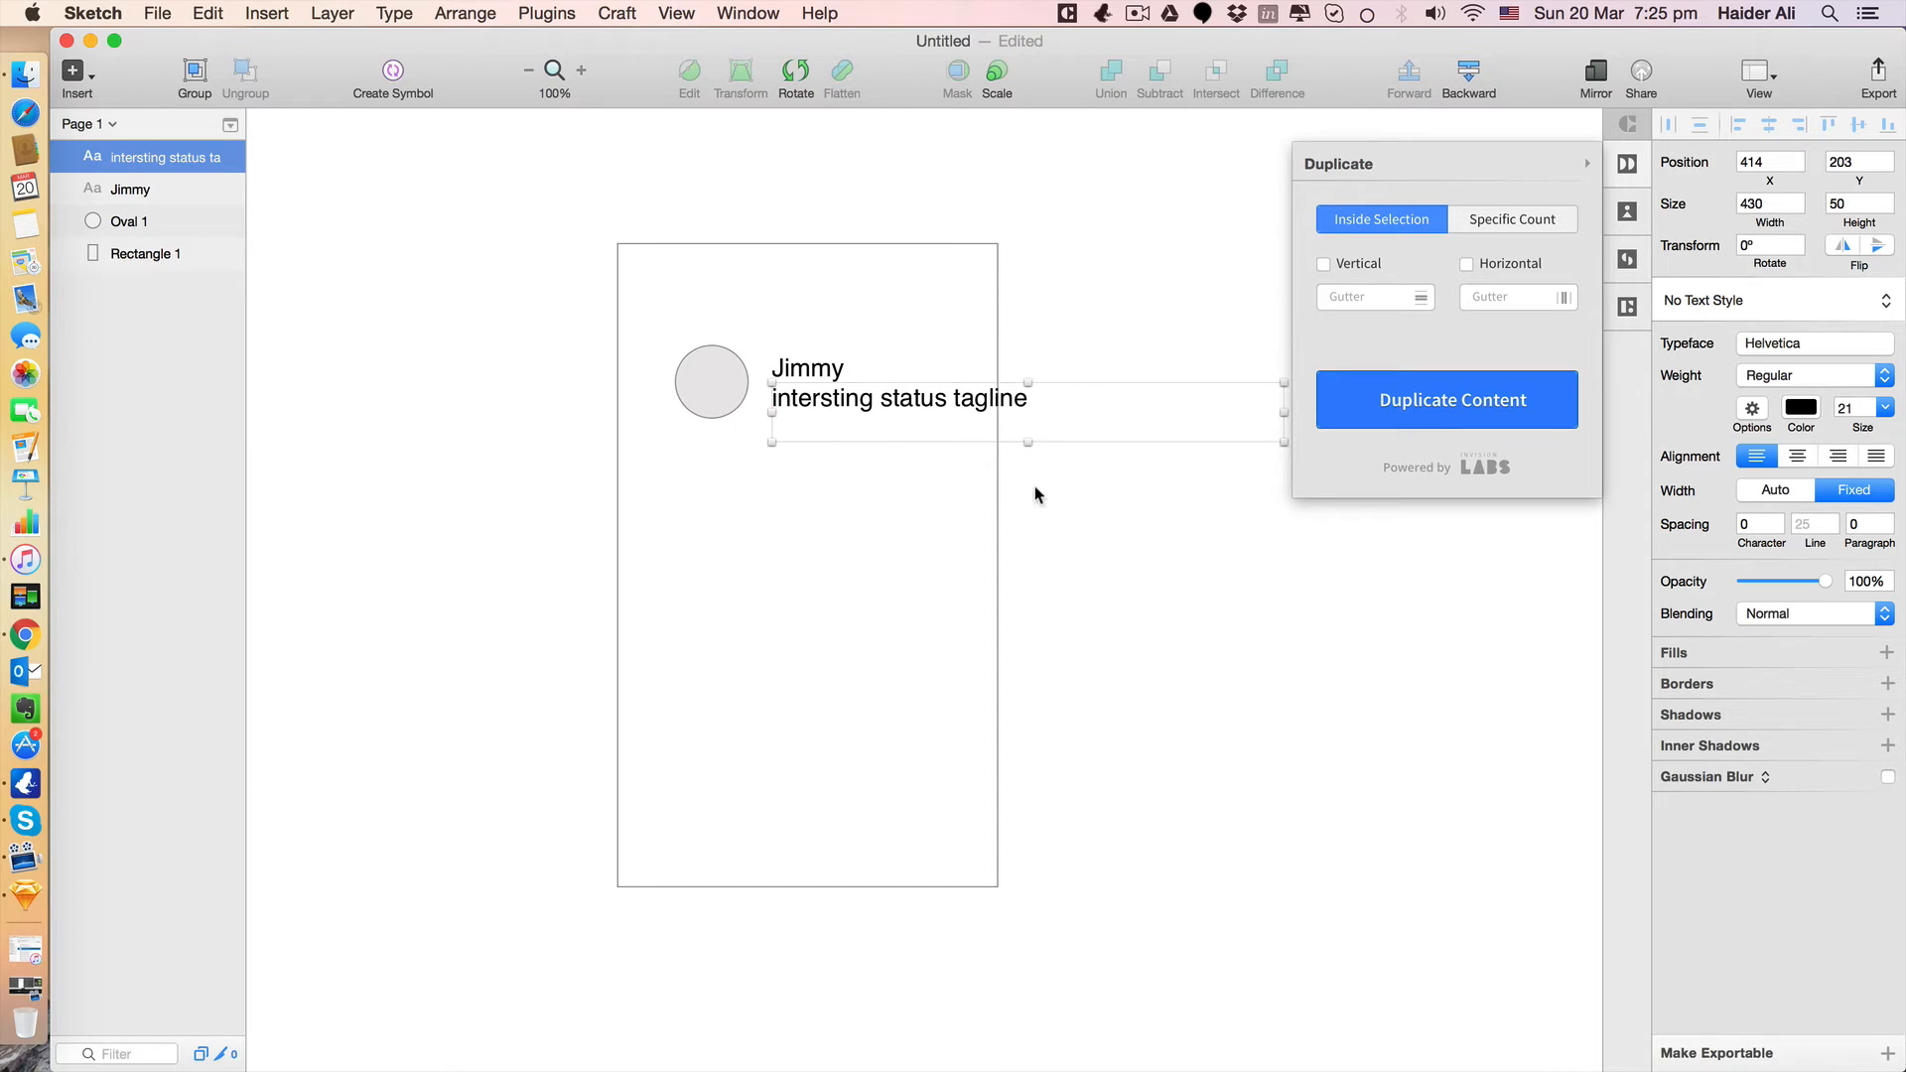
key(super+z)
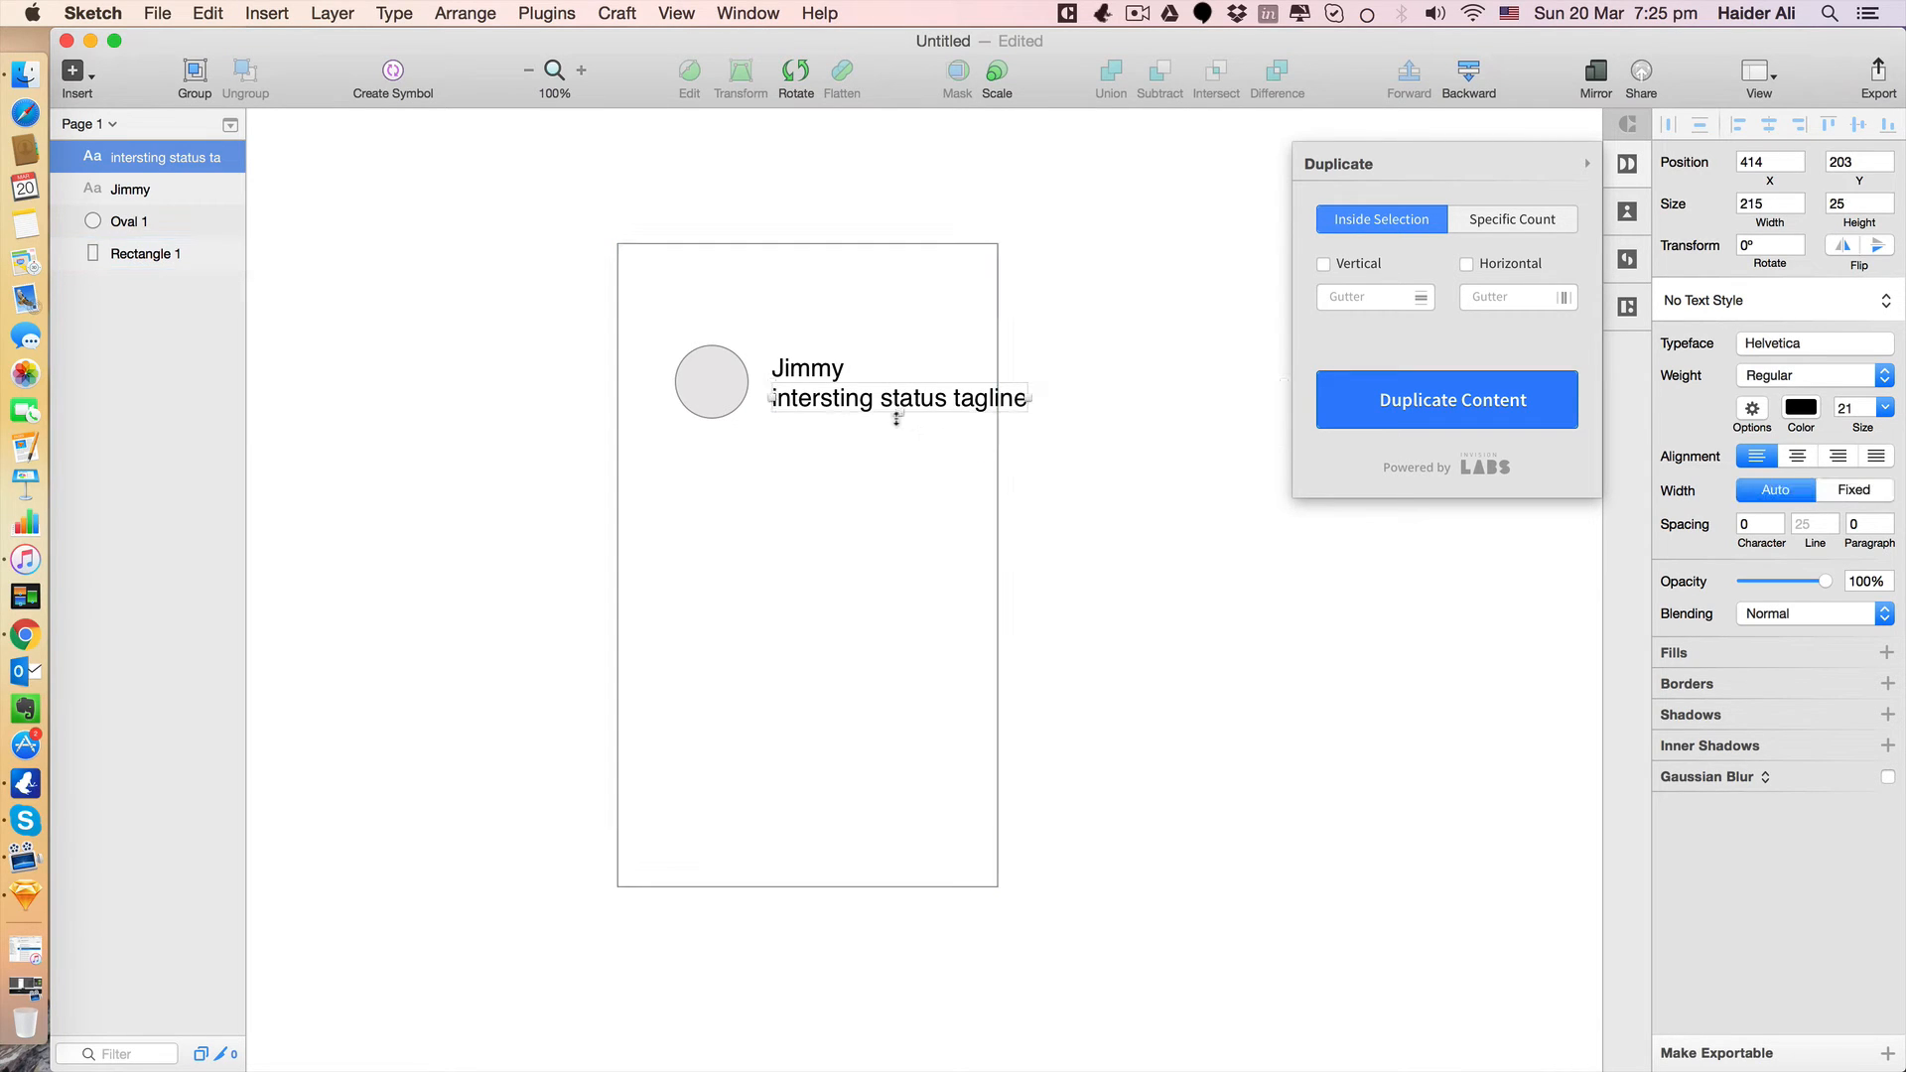
mouse_move(900, 412)
mouse_down()
mouse_move(921, 407)
mouse_move(878, 402)
mouse_up()
click(1047, 537)
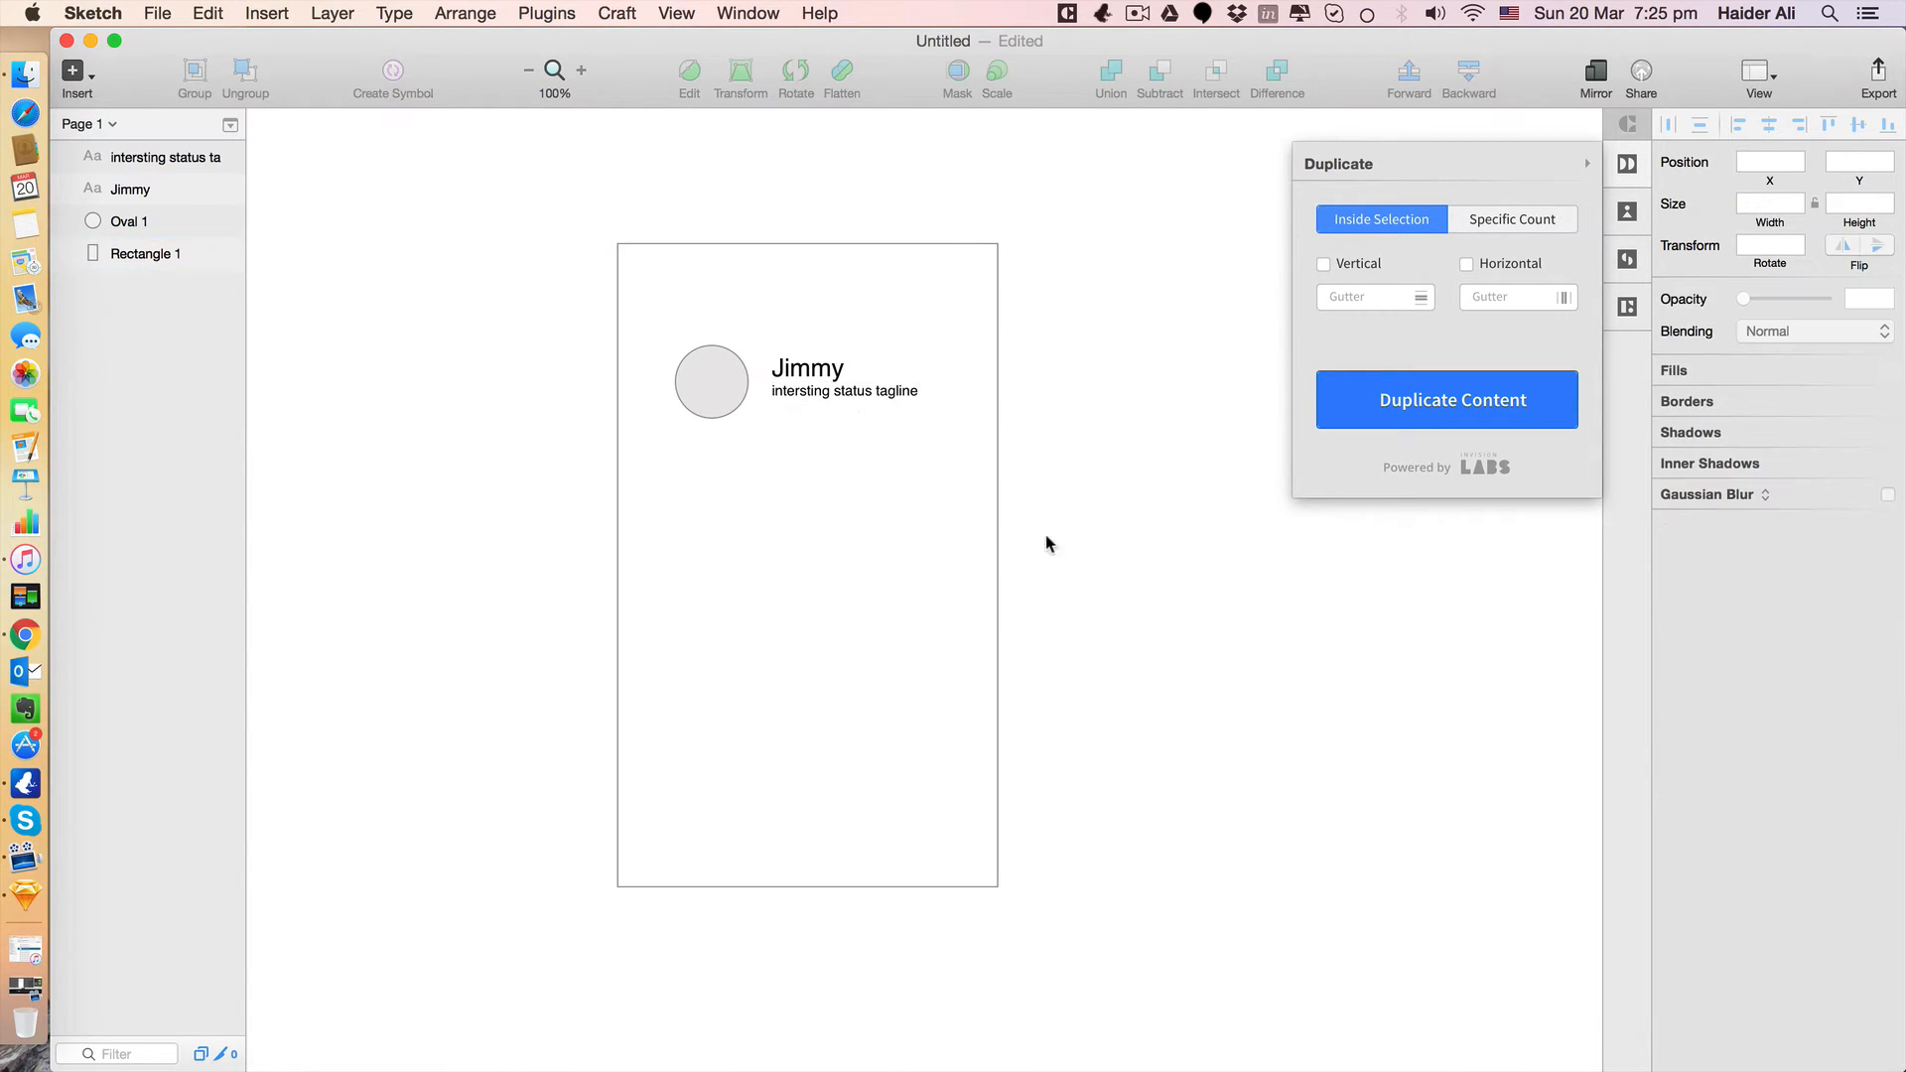
Move the name and tagline to about X 408, closer to the circle, and lower the tagline to Y 211.
drag(1058, 430, 815, 373)
shift+click(808, 344)
click(1125, 545)
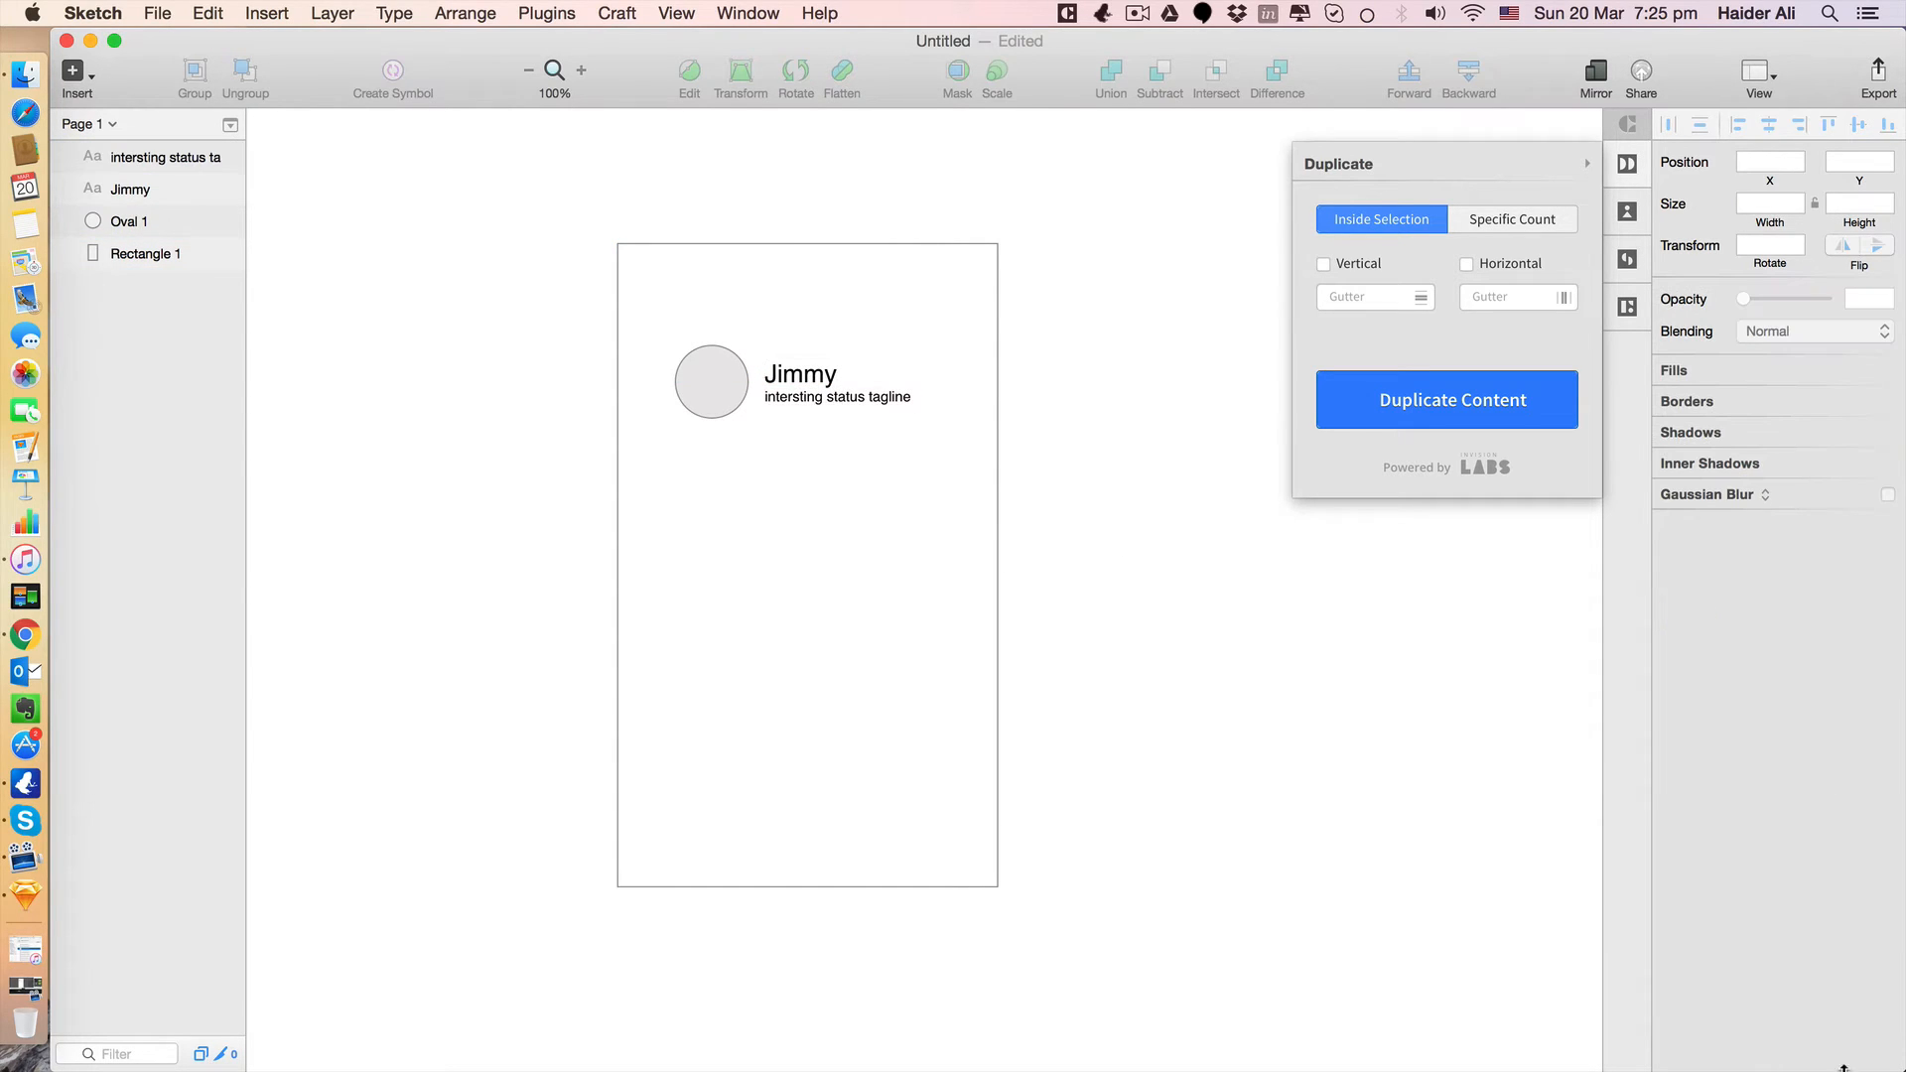
click(888, 395)
key(Down)
key(Down)
key(Down)
key(Down)
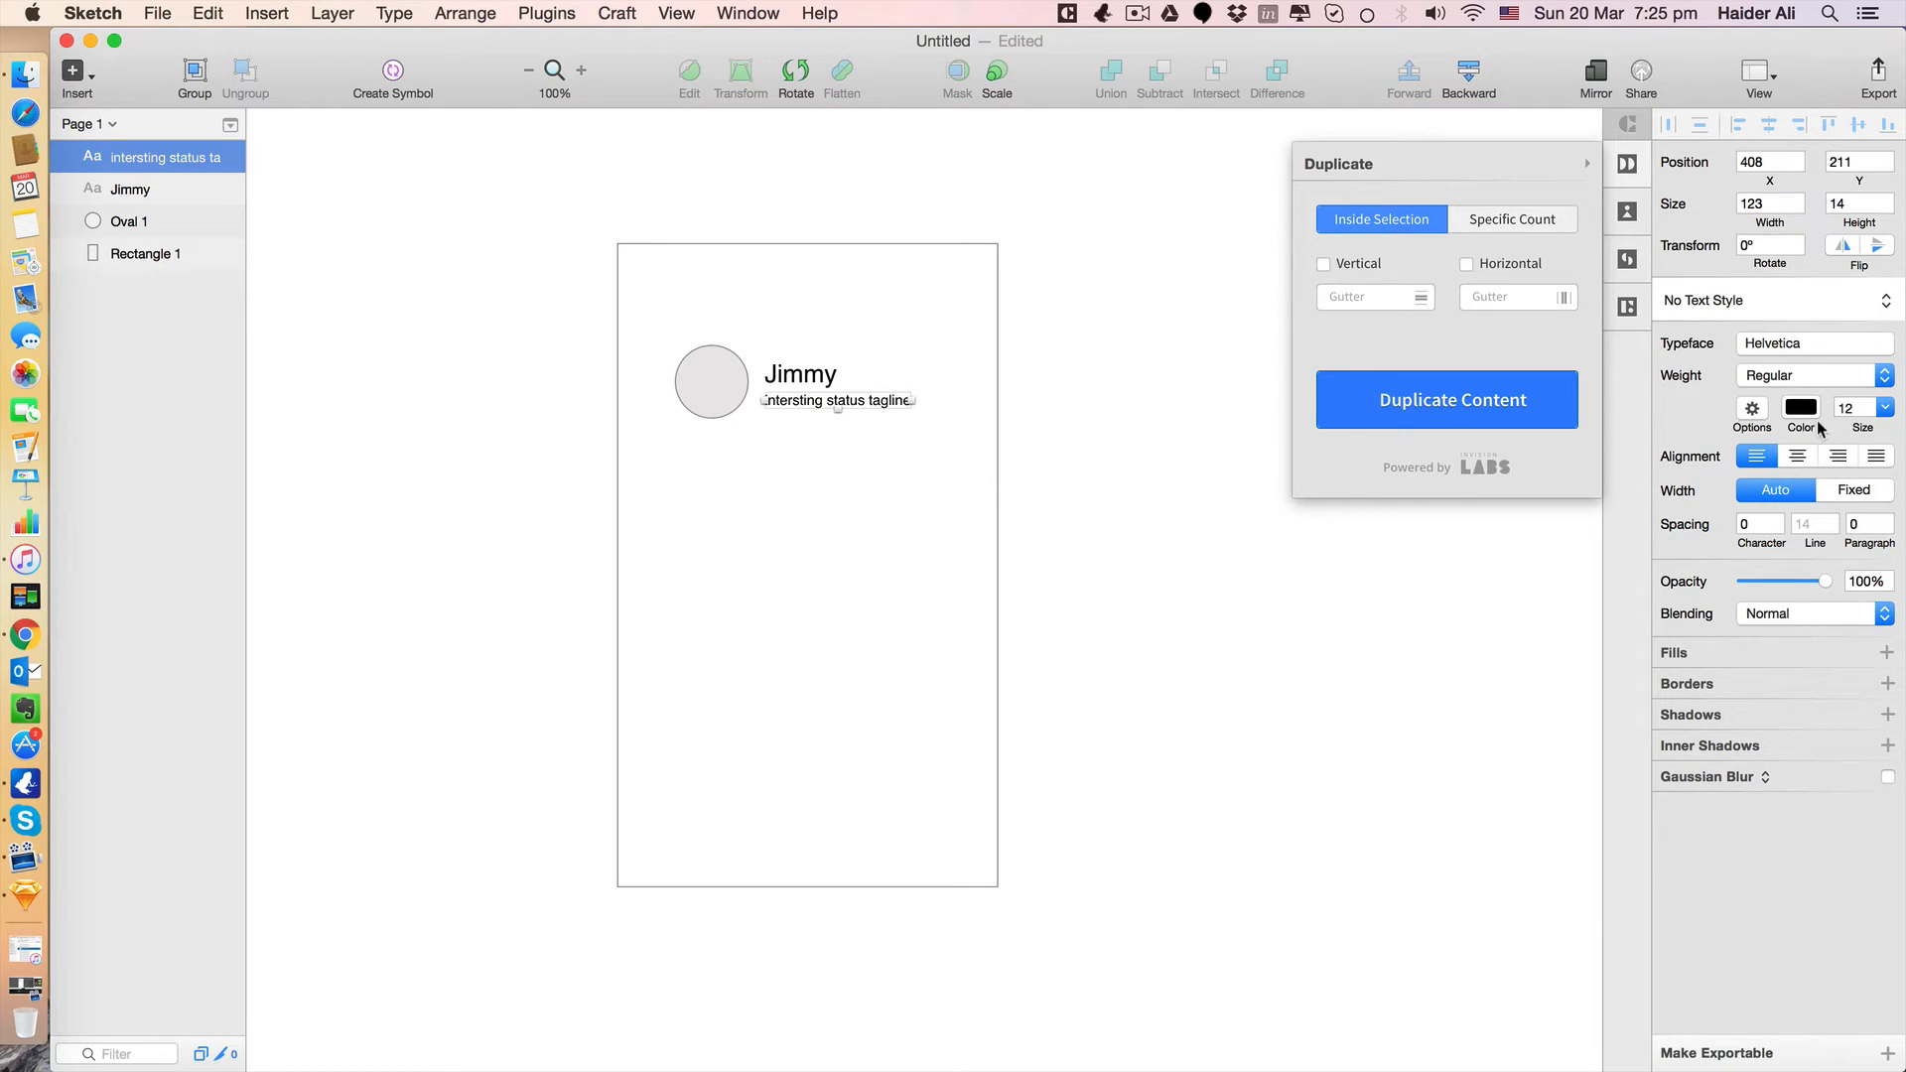
Change the status tagline's text color to a medium grey.
click(1801, 409)
drag(1715, 541, 1672, 533)
click(1157, 636)
click(1152, 655)
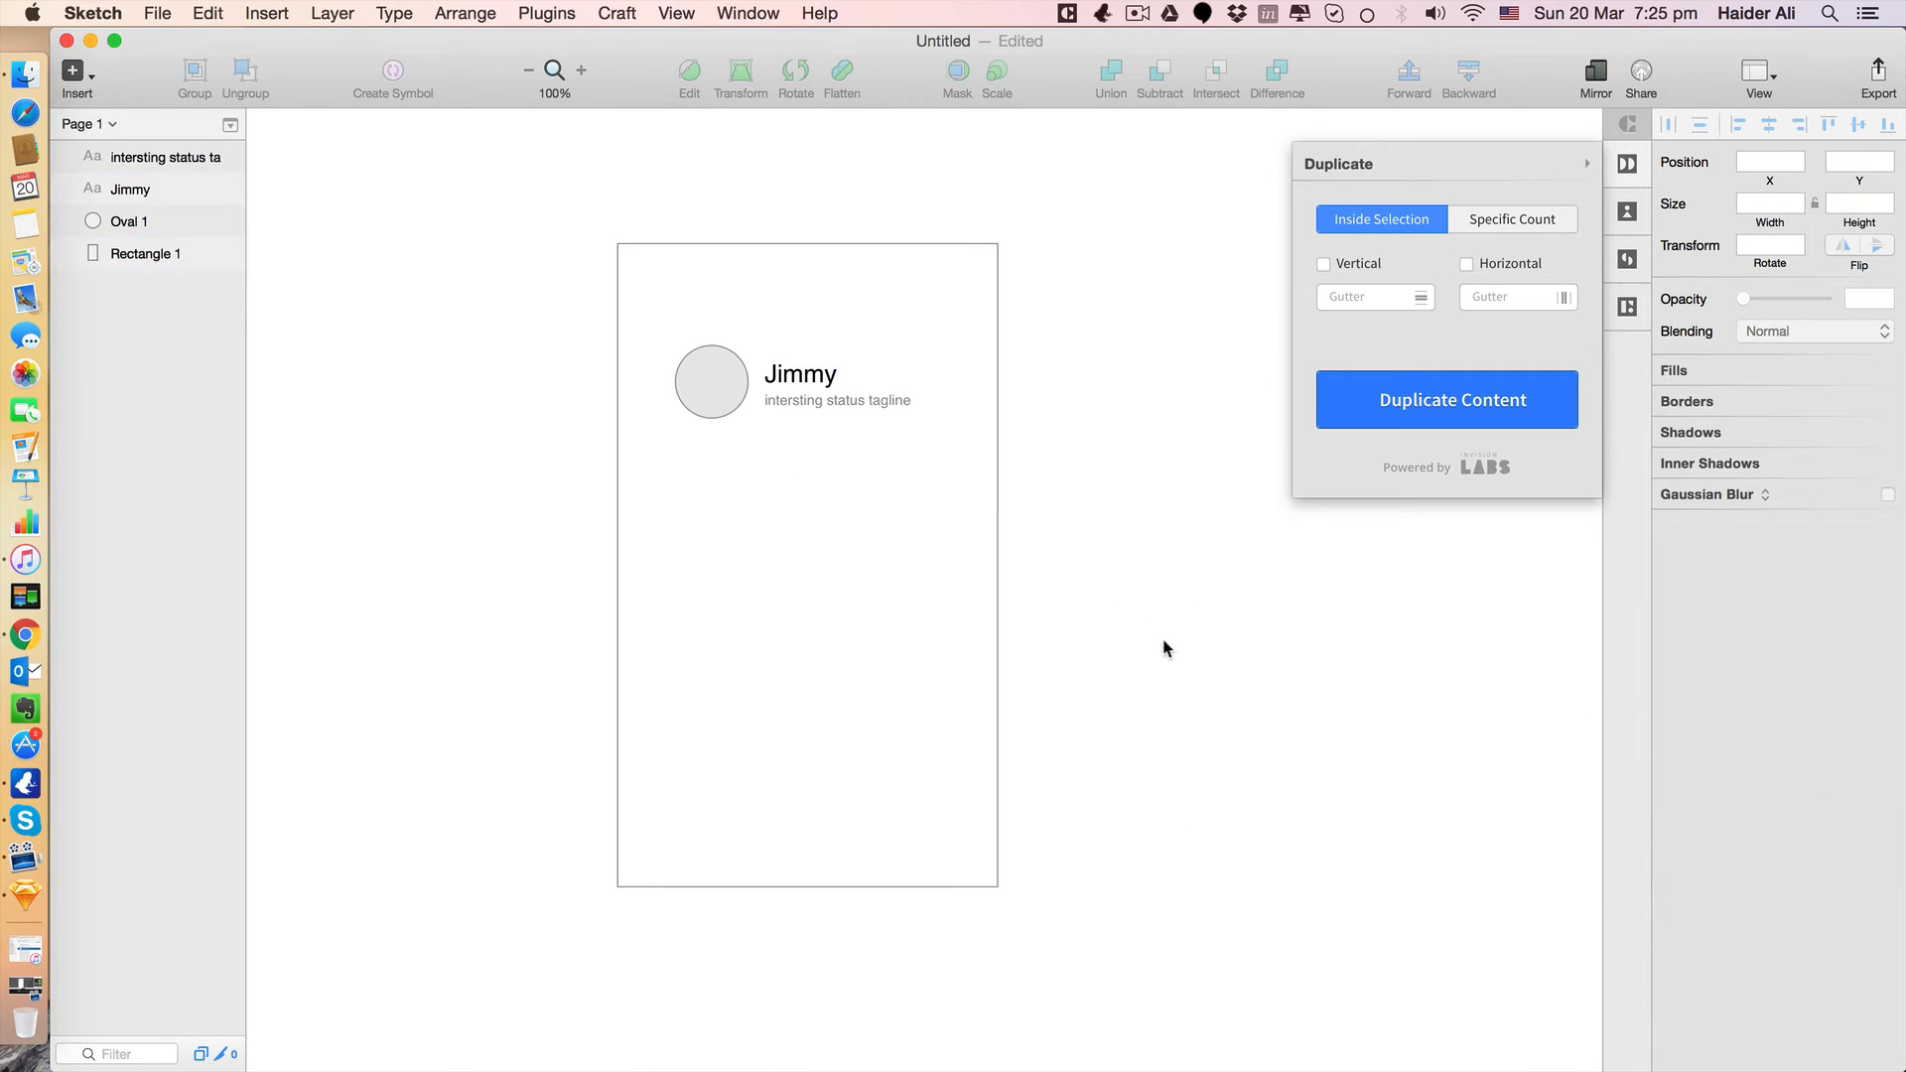
Fill the circle with a random Unsplash photo from the Portrait category using Craft's Photos plugin.
click(705, 394)
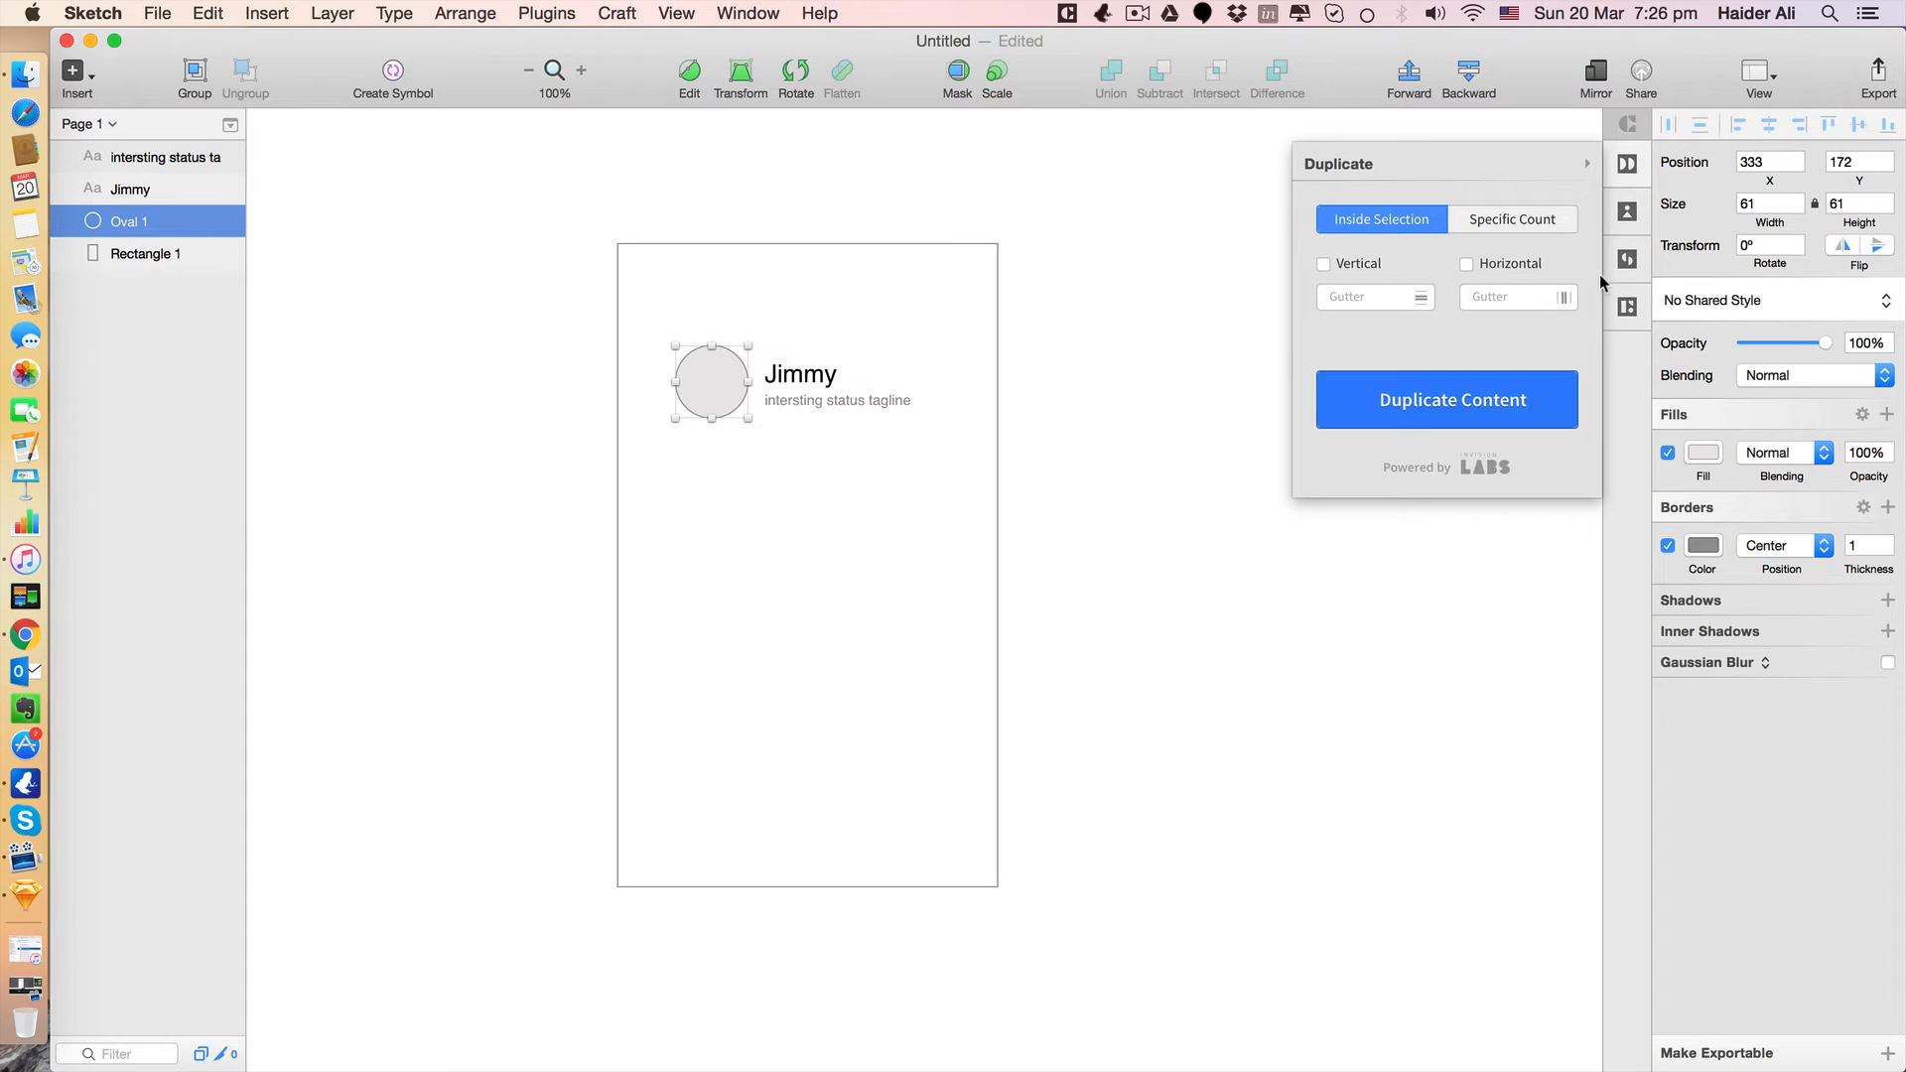
click(1628, 213)
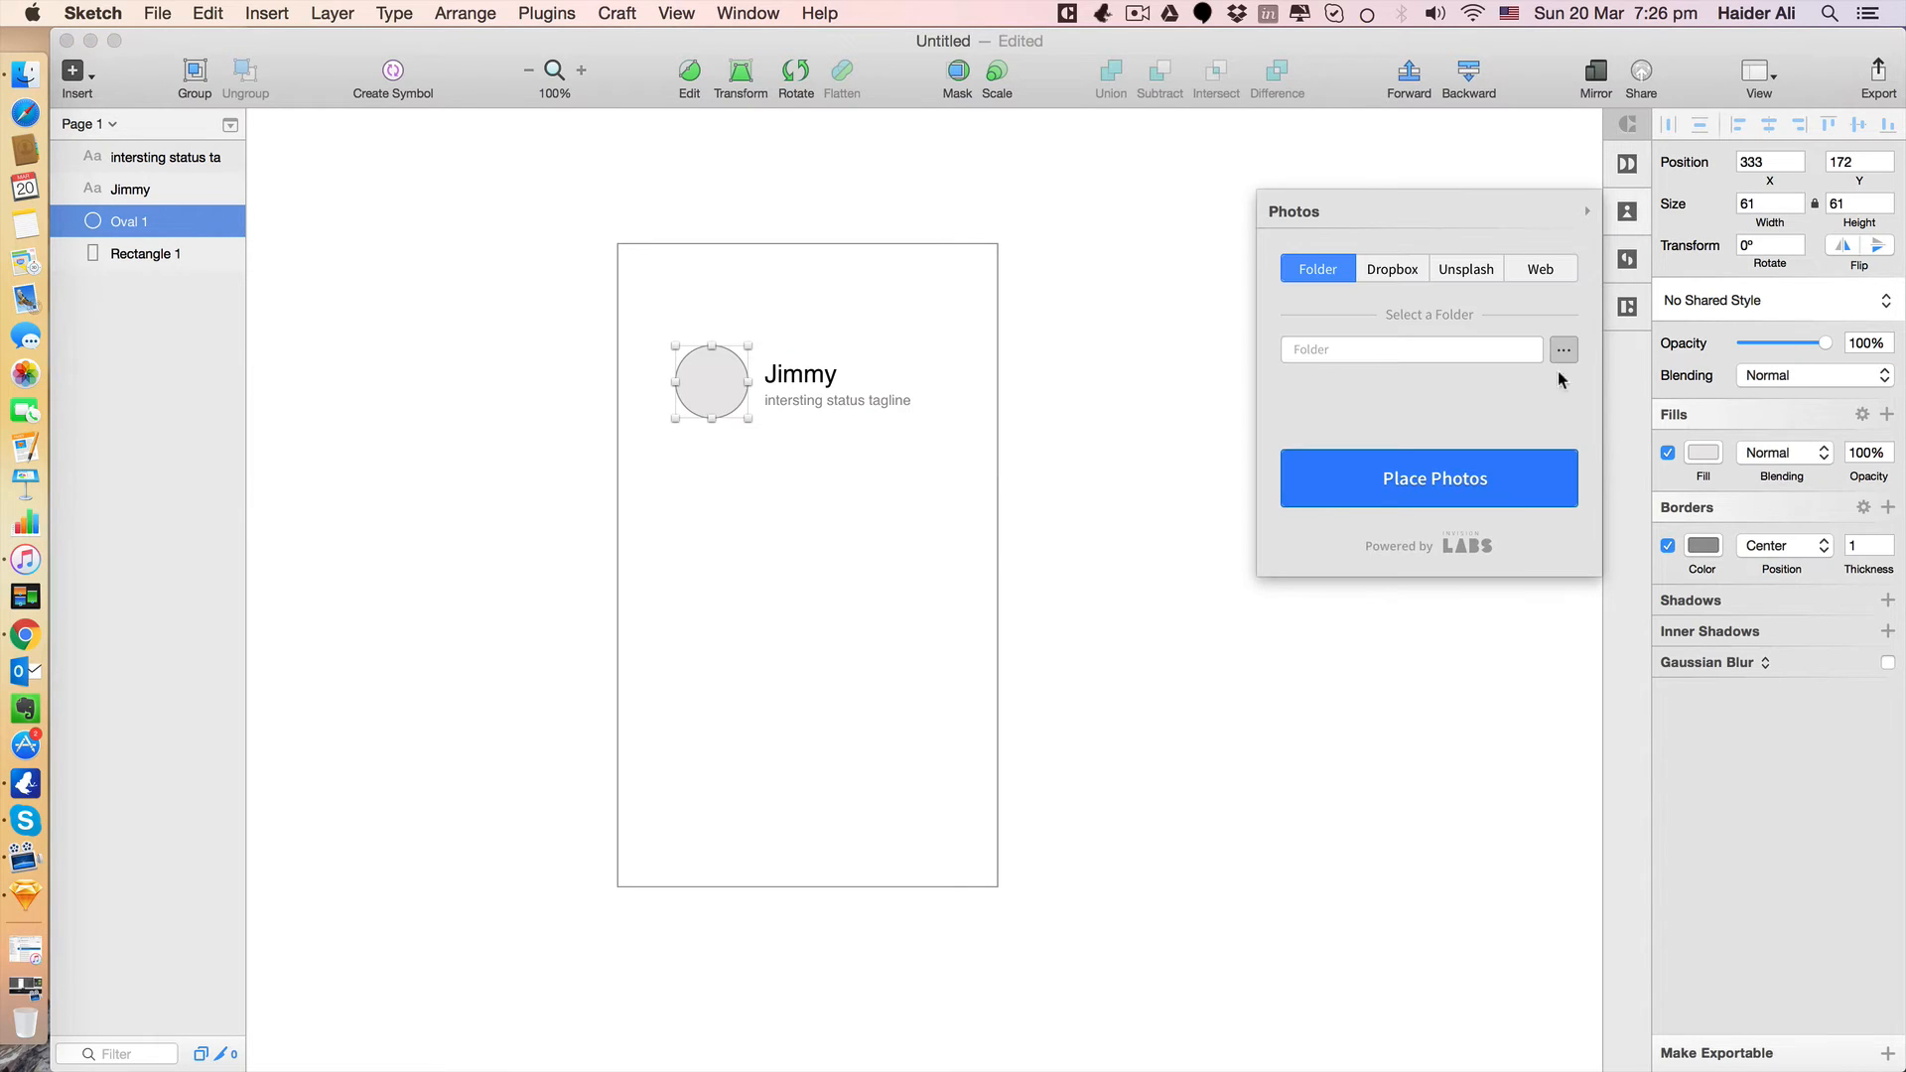
click(1479, 276)
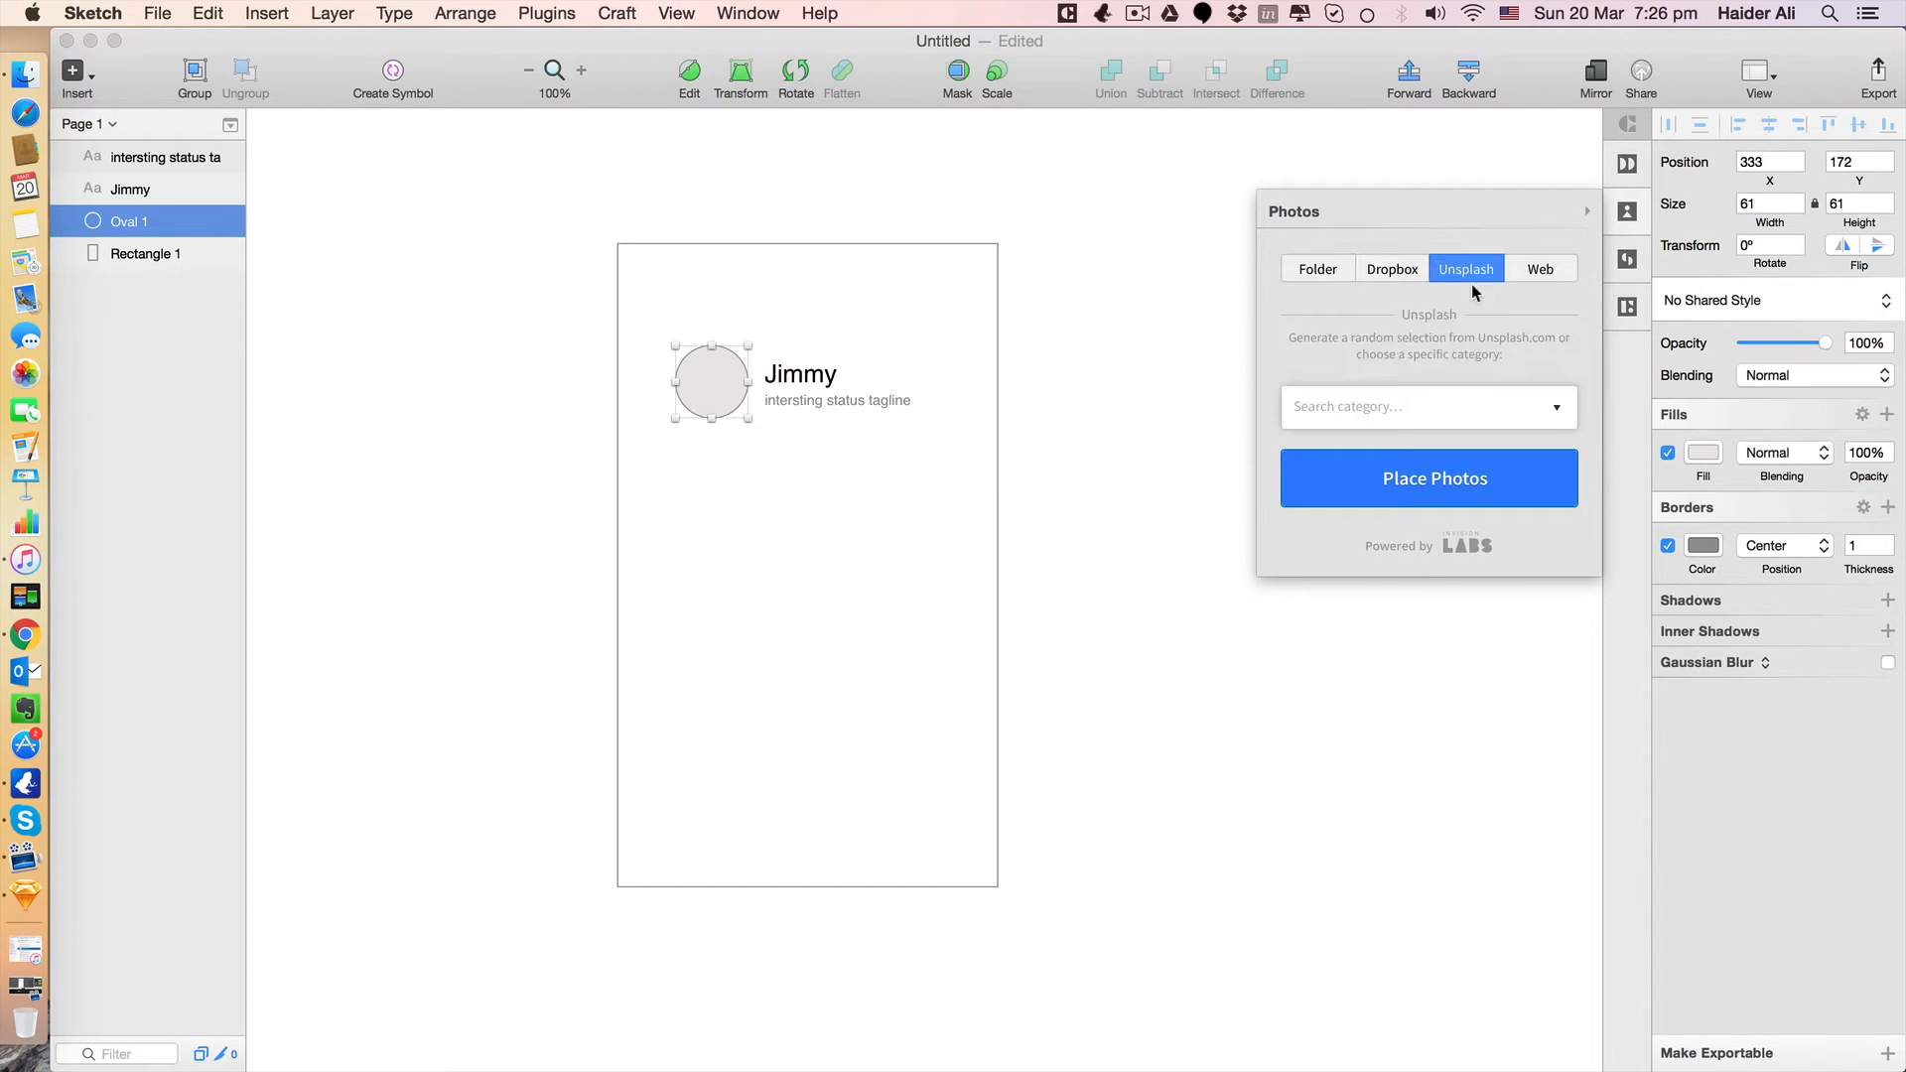
click(1499, 405)
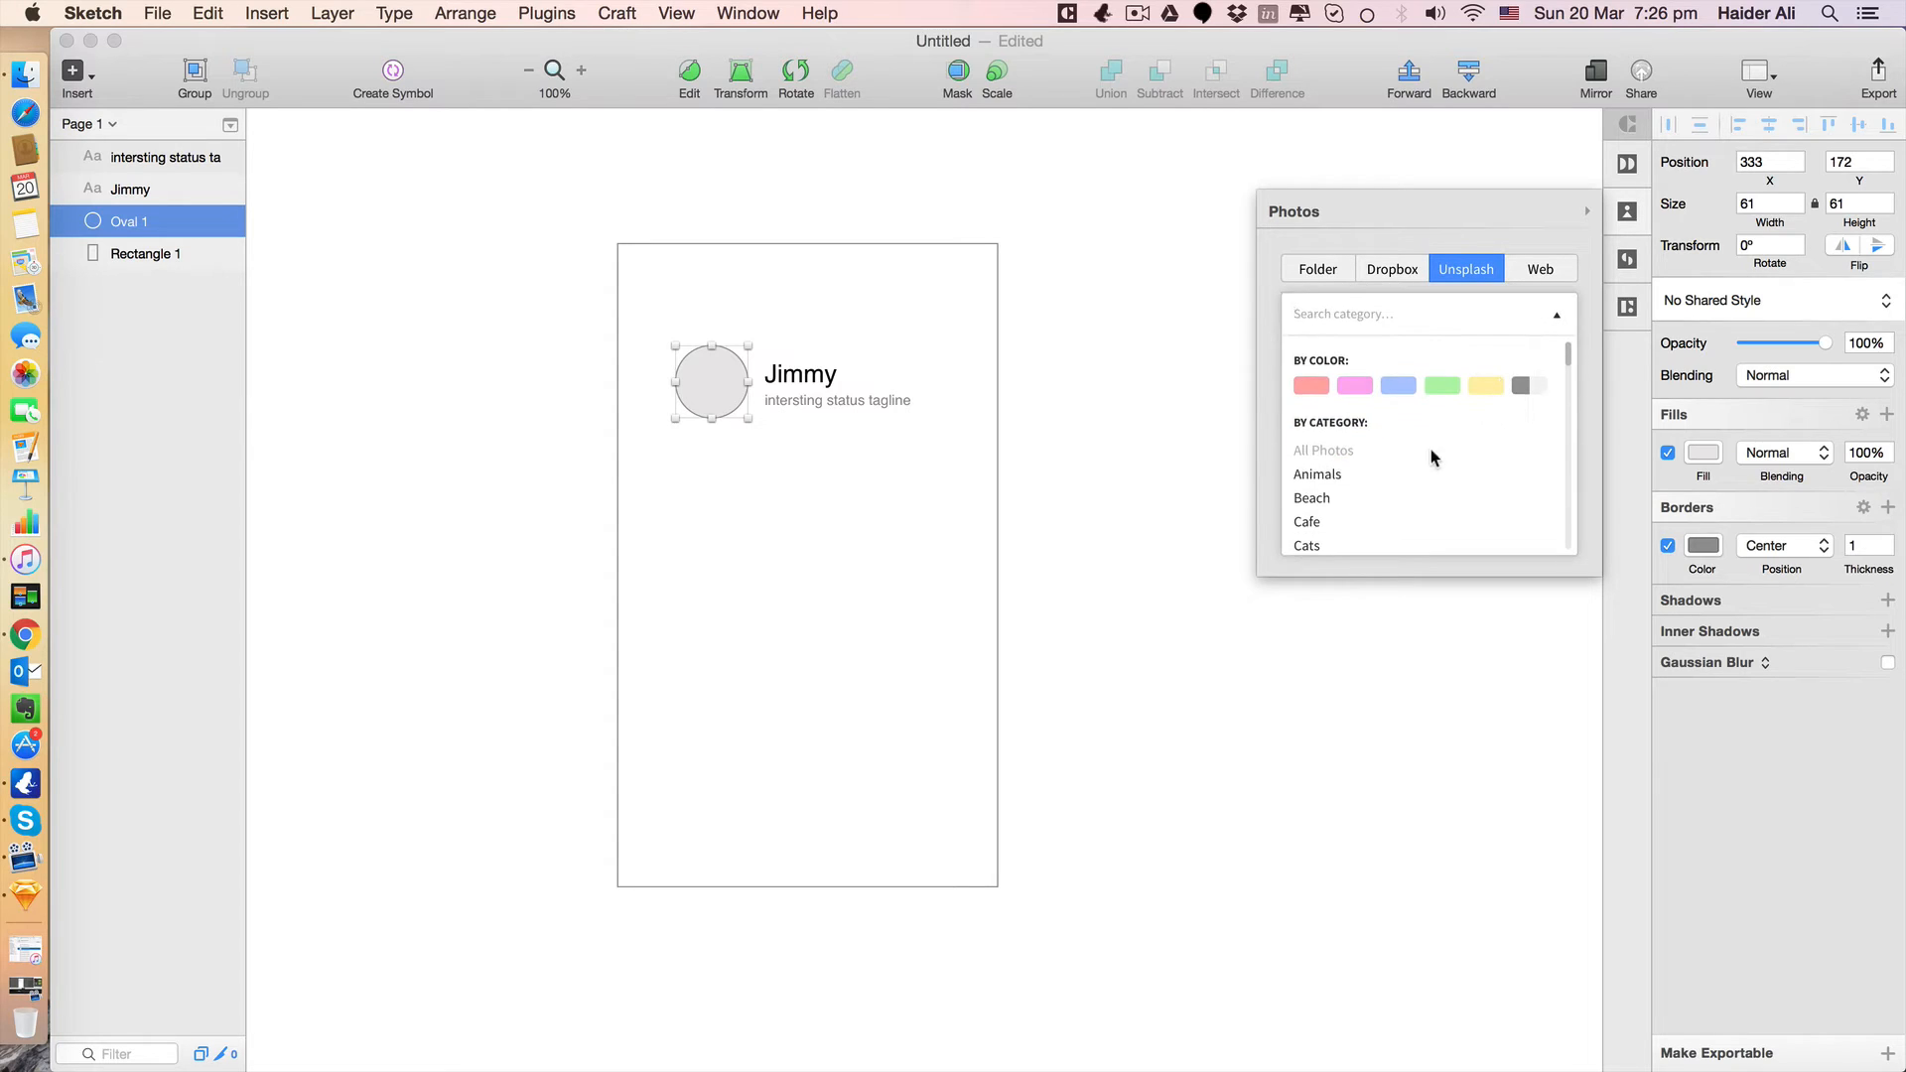
scroll(1431, 449, down, 10)
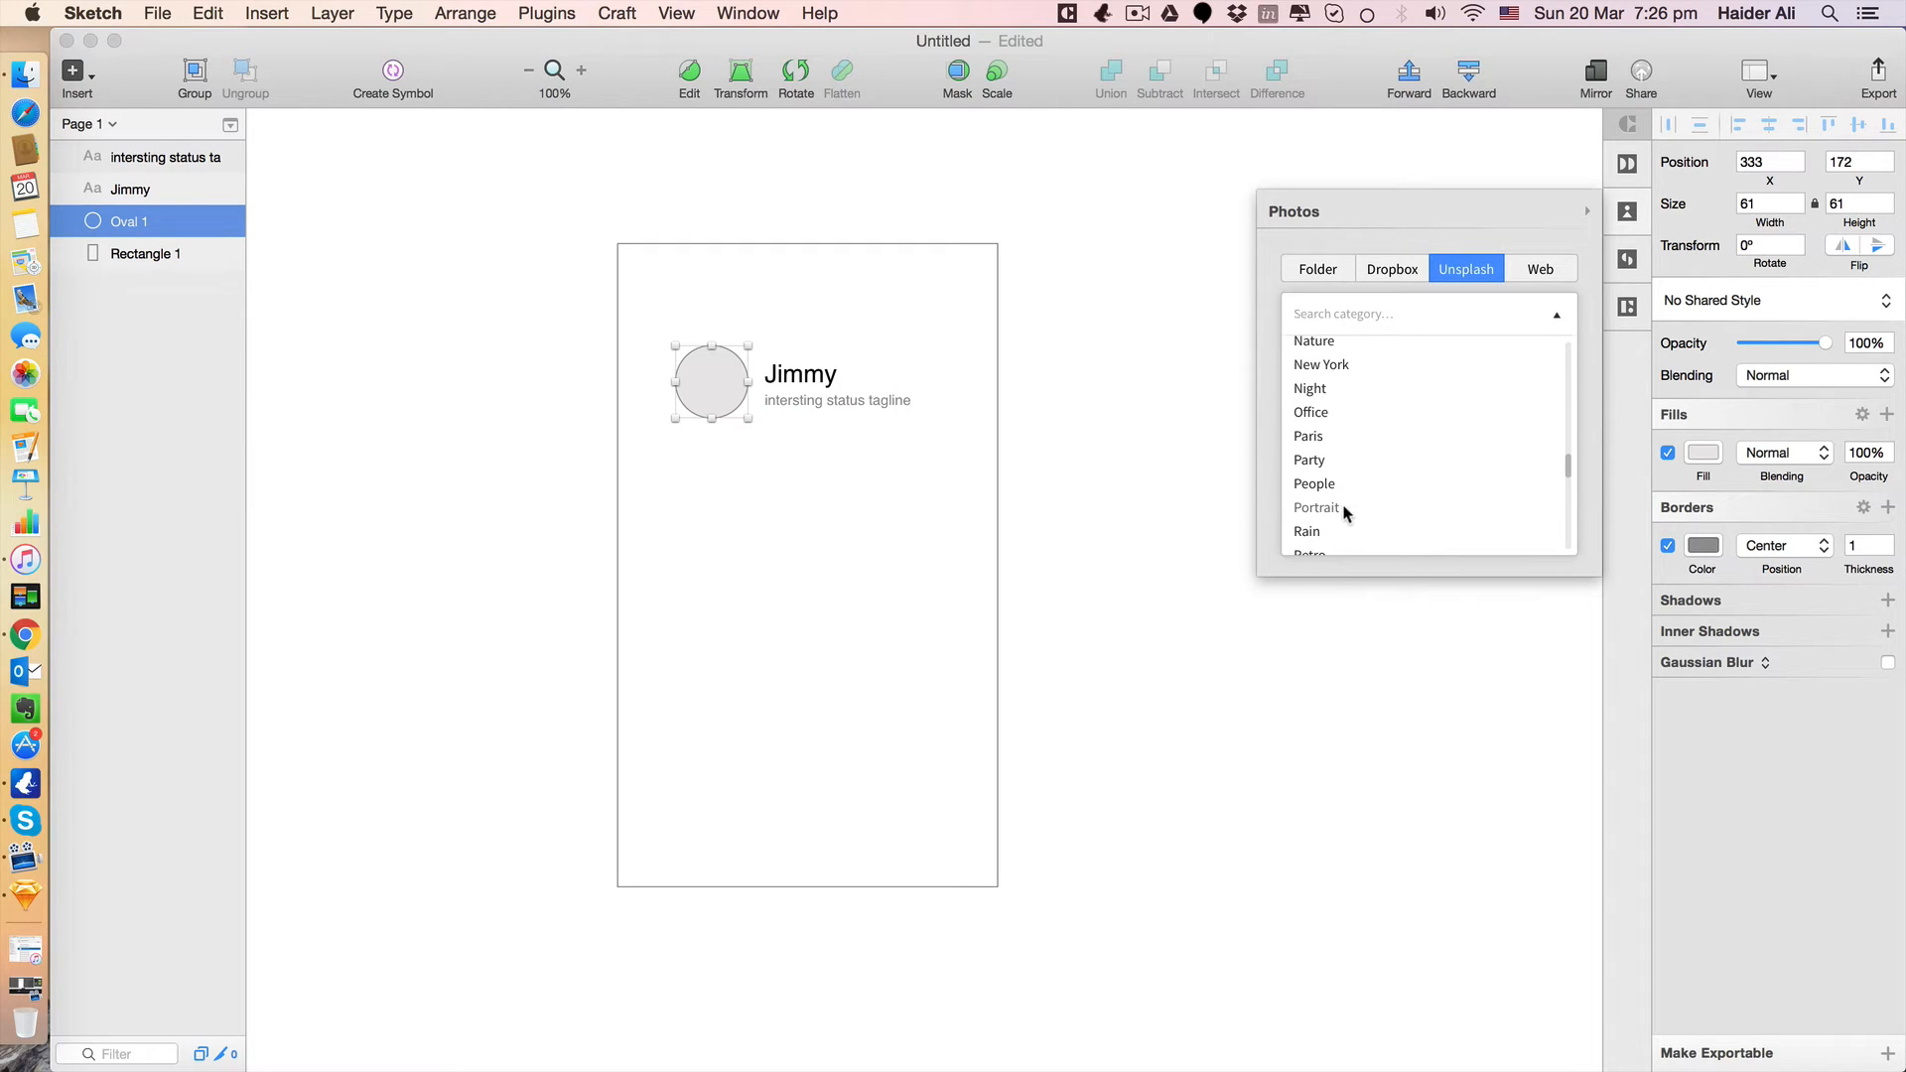
click(1346, 507)
click(1472, 480)
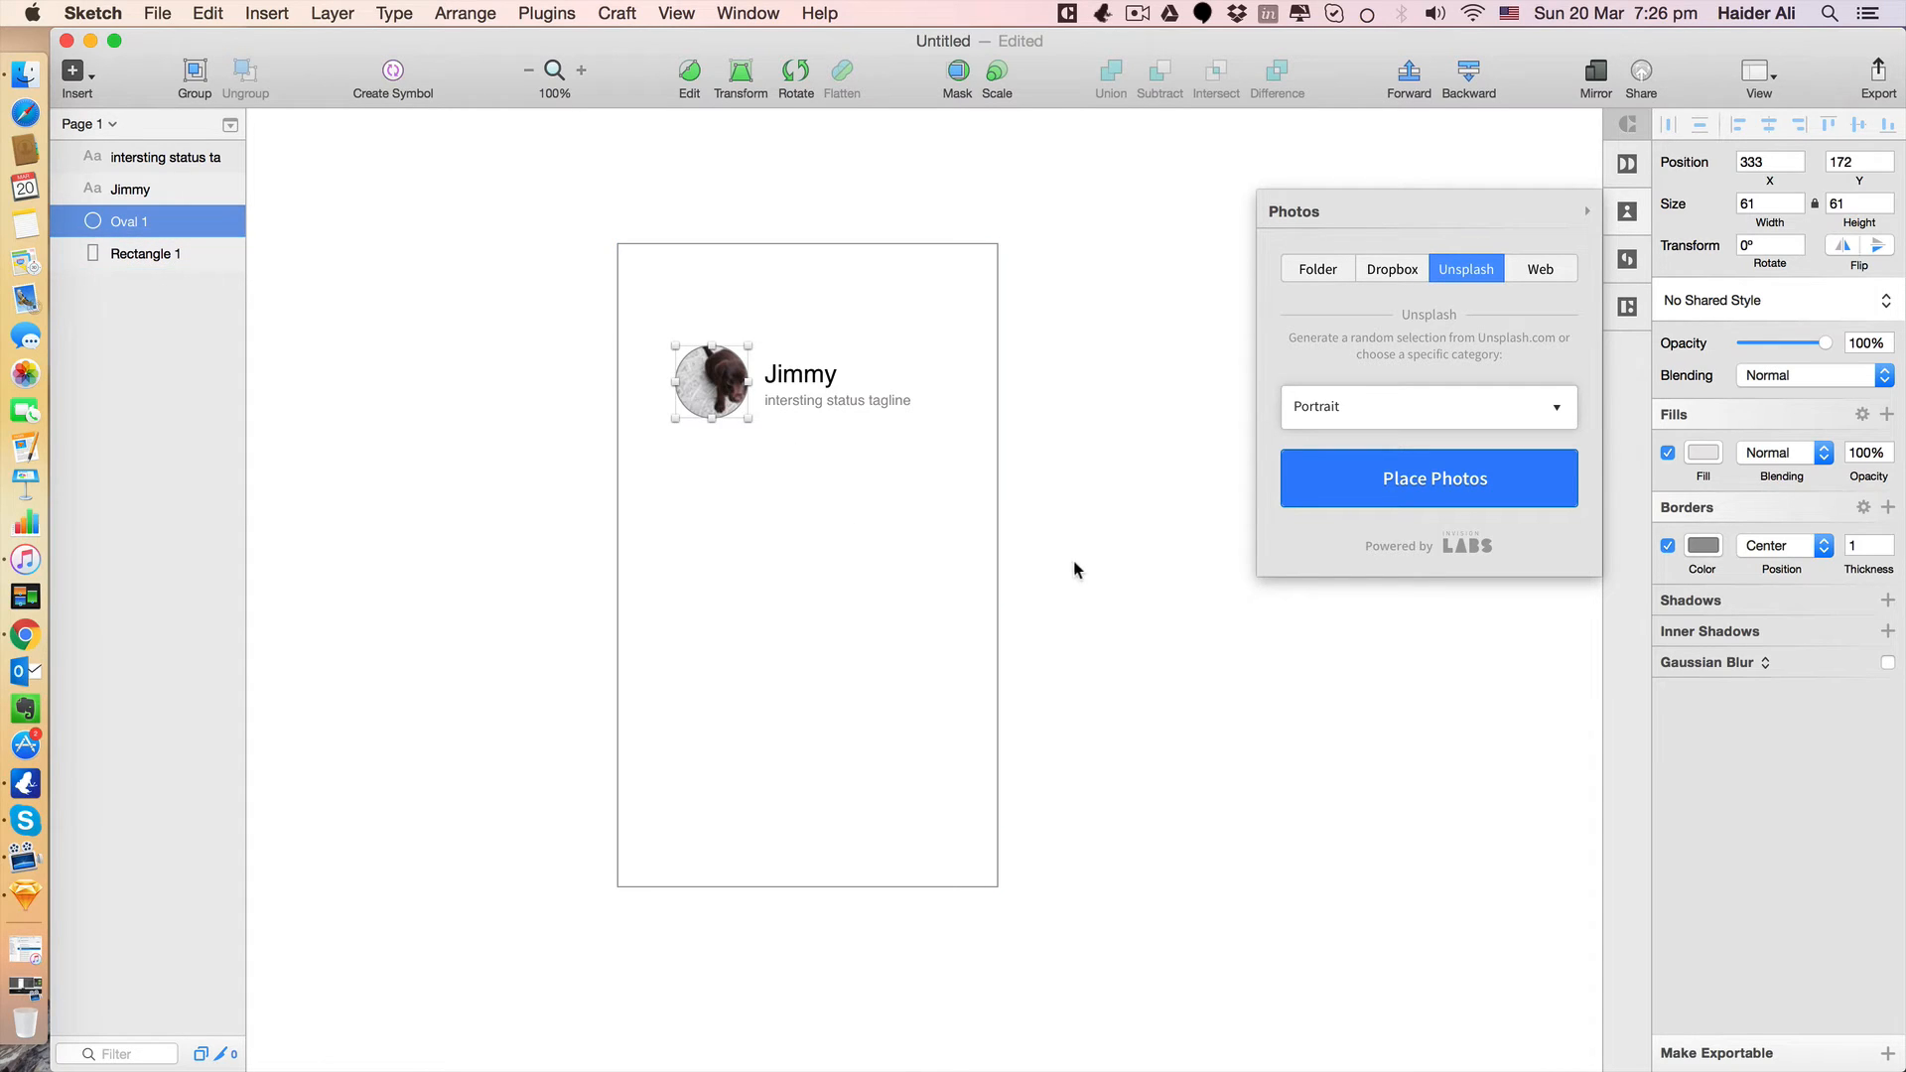
click(1108, 546)
Turn off the border of the photo circle.
click(728, 396)
click(1669, 546)
click(1263, 779)
Move the photo circle, name and tagline together slightly left within the rectangle, to about X 320, Y 173.
drag(479, 355, 992, 460)
shift+click(939, 556)
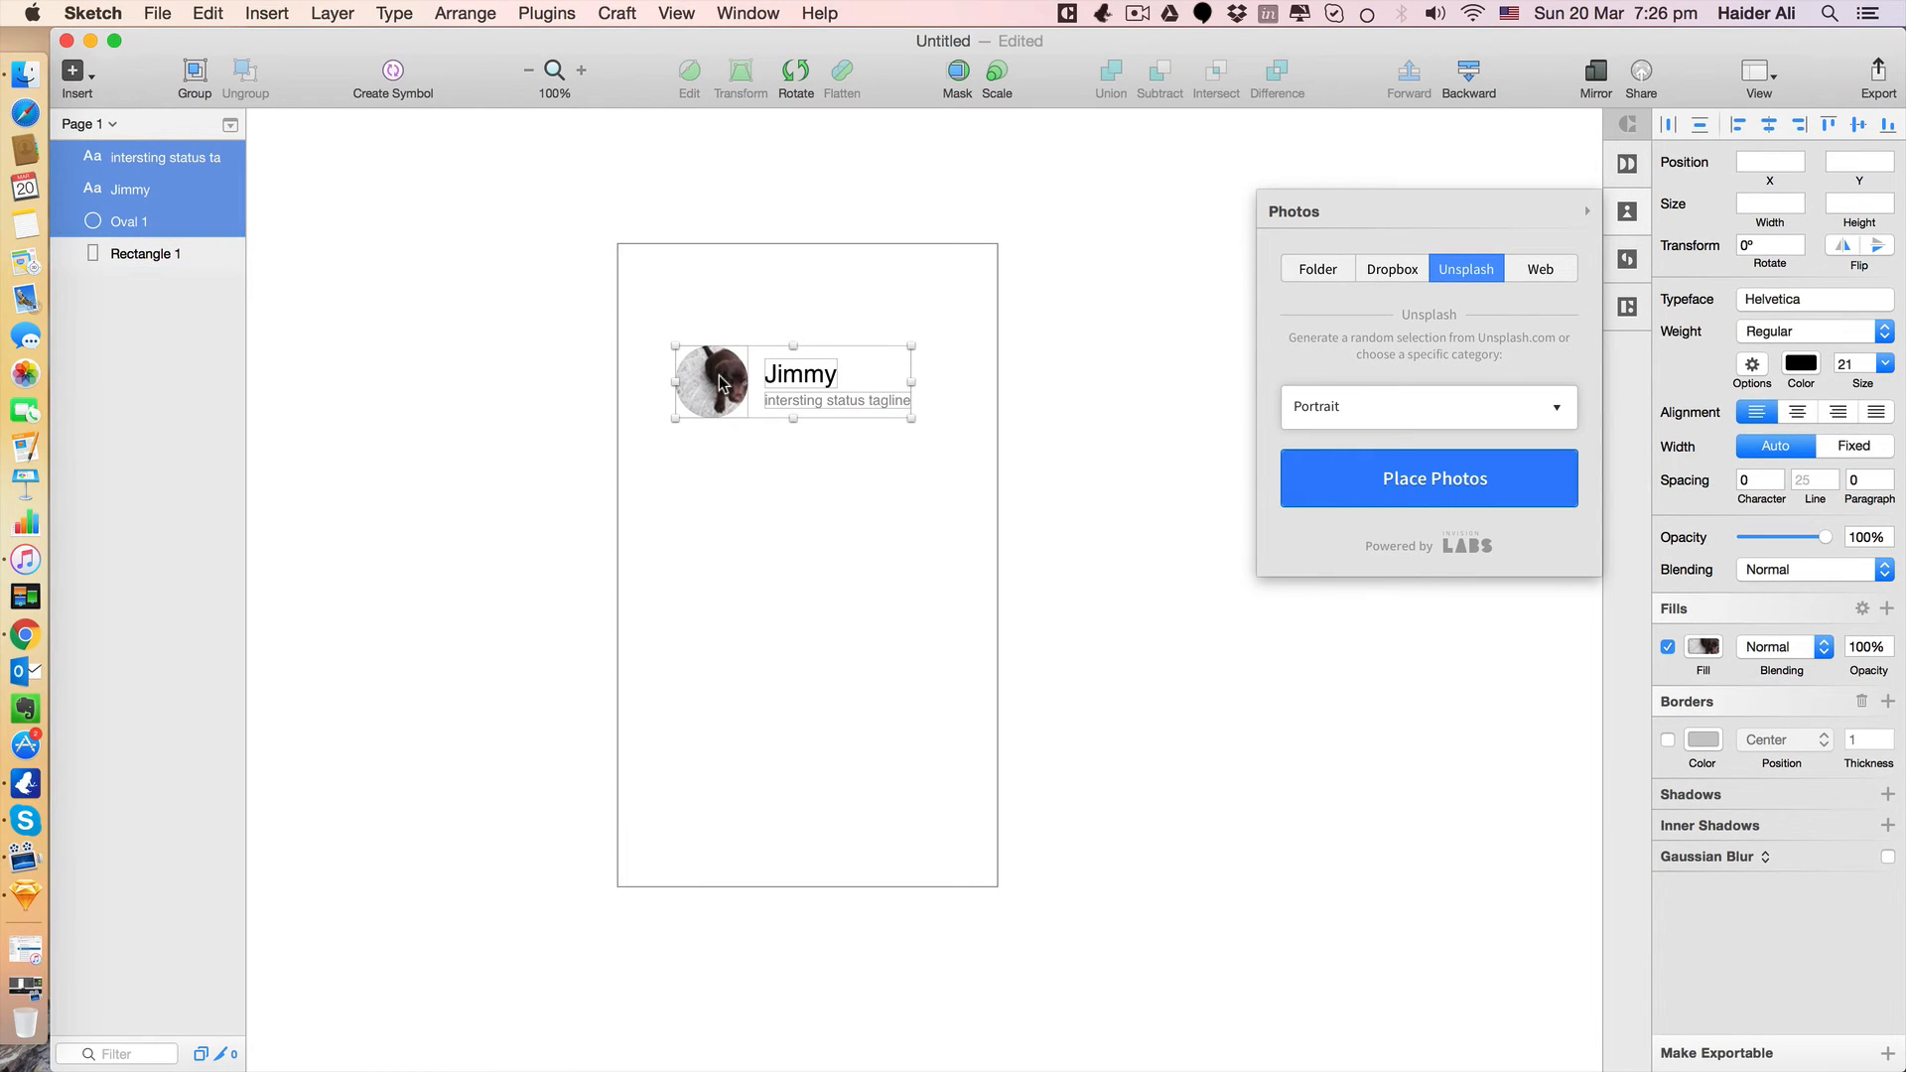
drag(720, 384, 705, 385)
click(1112, 506)
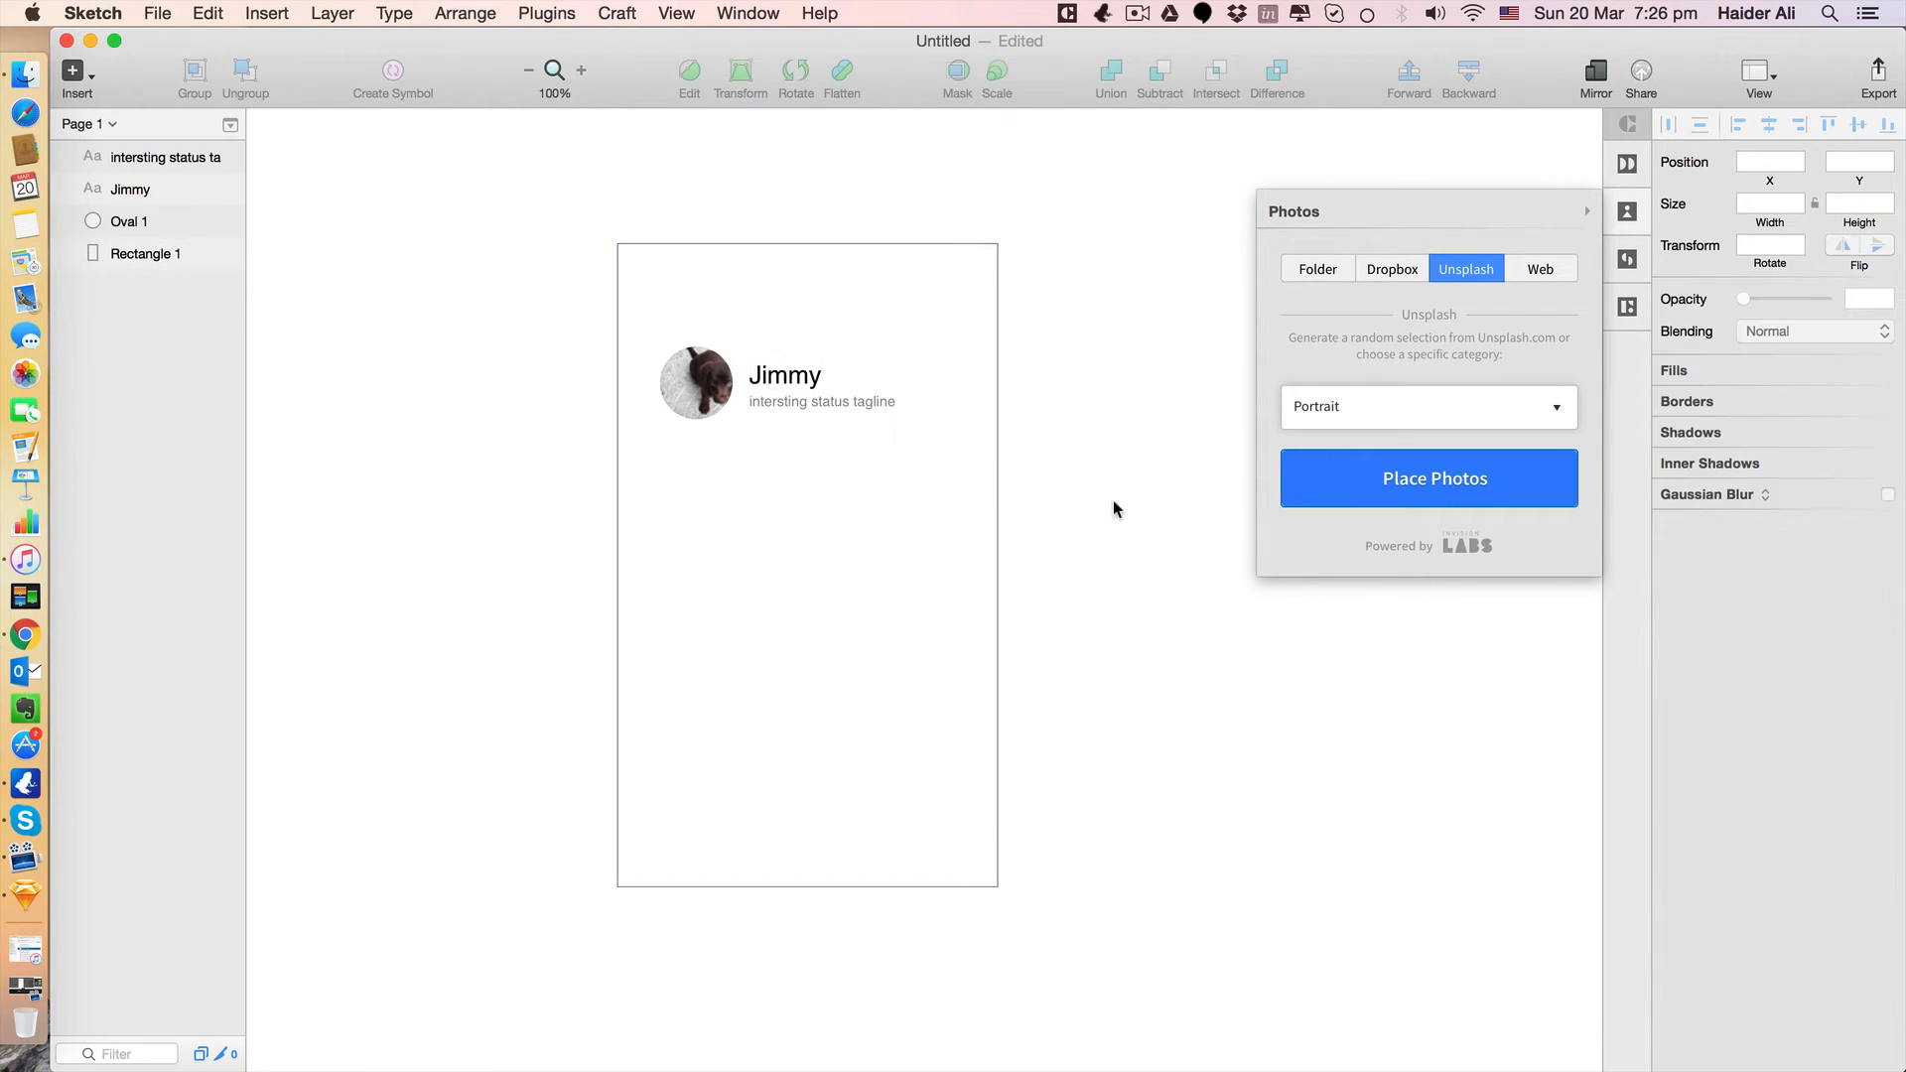
Select the photo circle, name and tagline without the background rectangle, then try widening them and undo it.
drag(1113, 503, 625, 339)
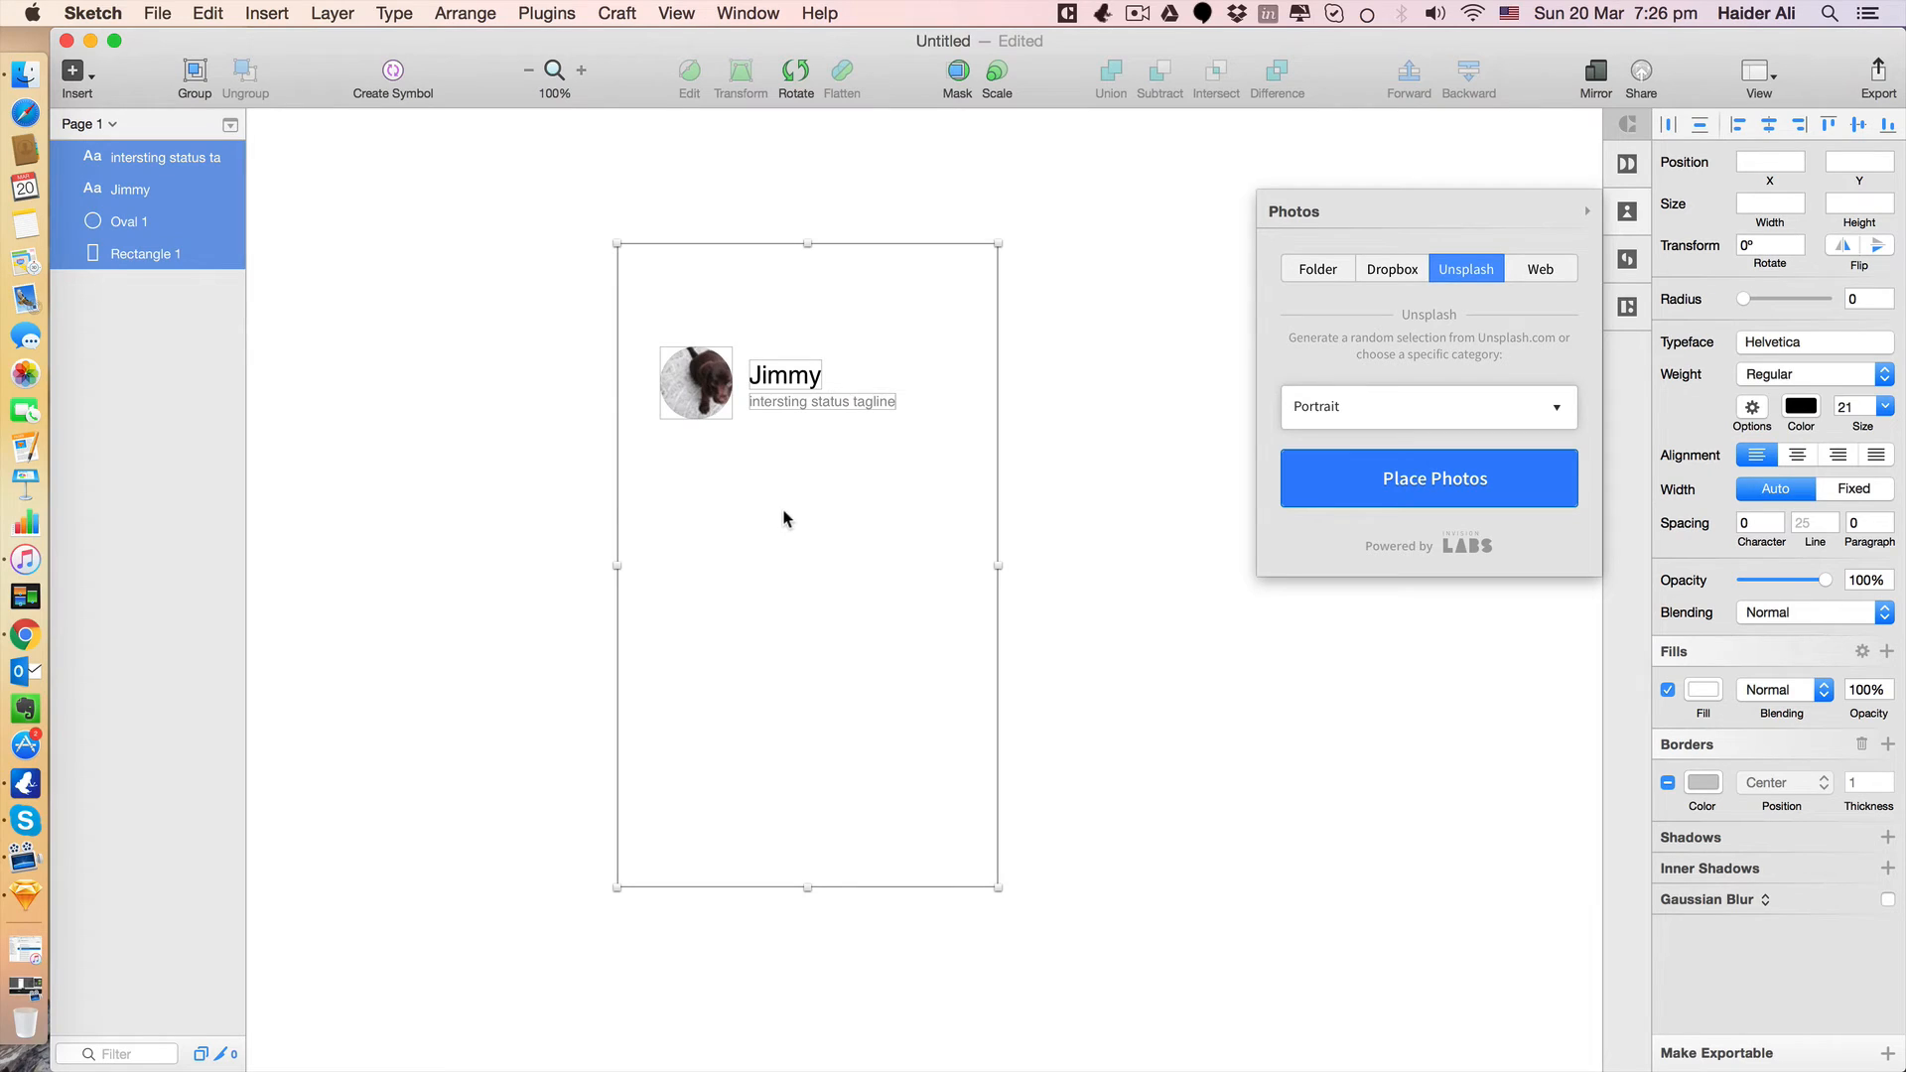
shift+click(785, 518)
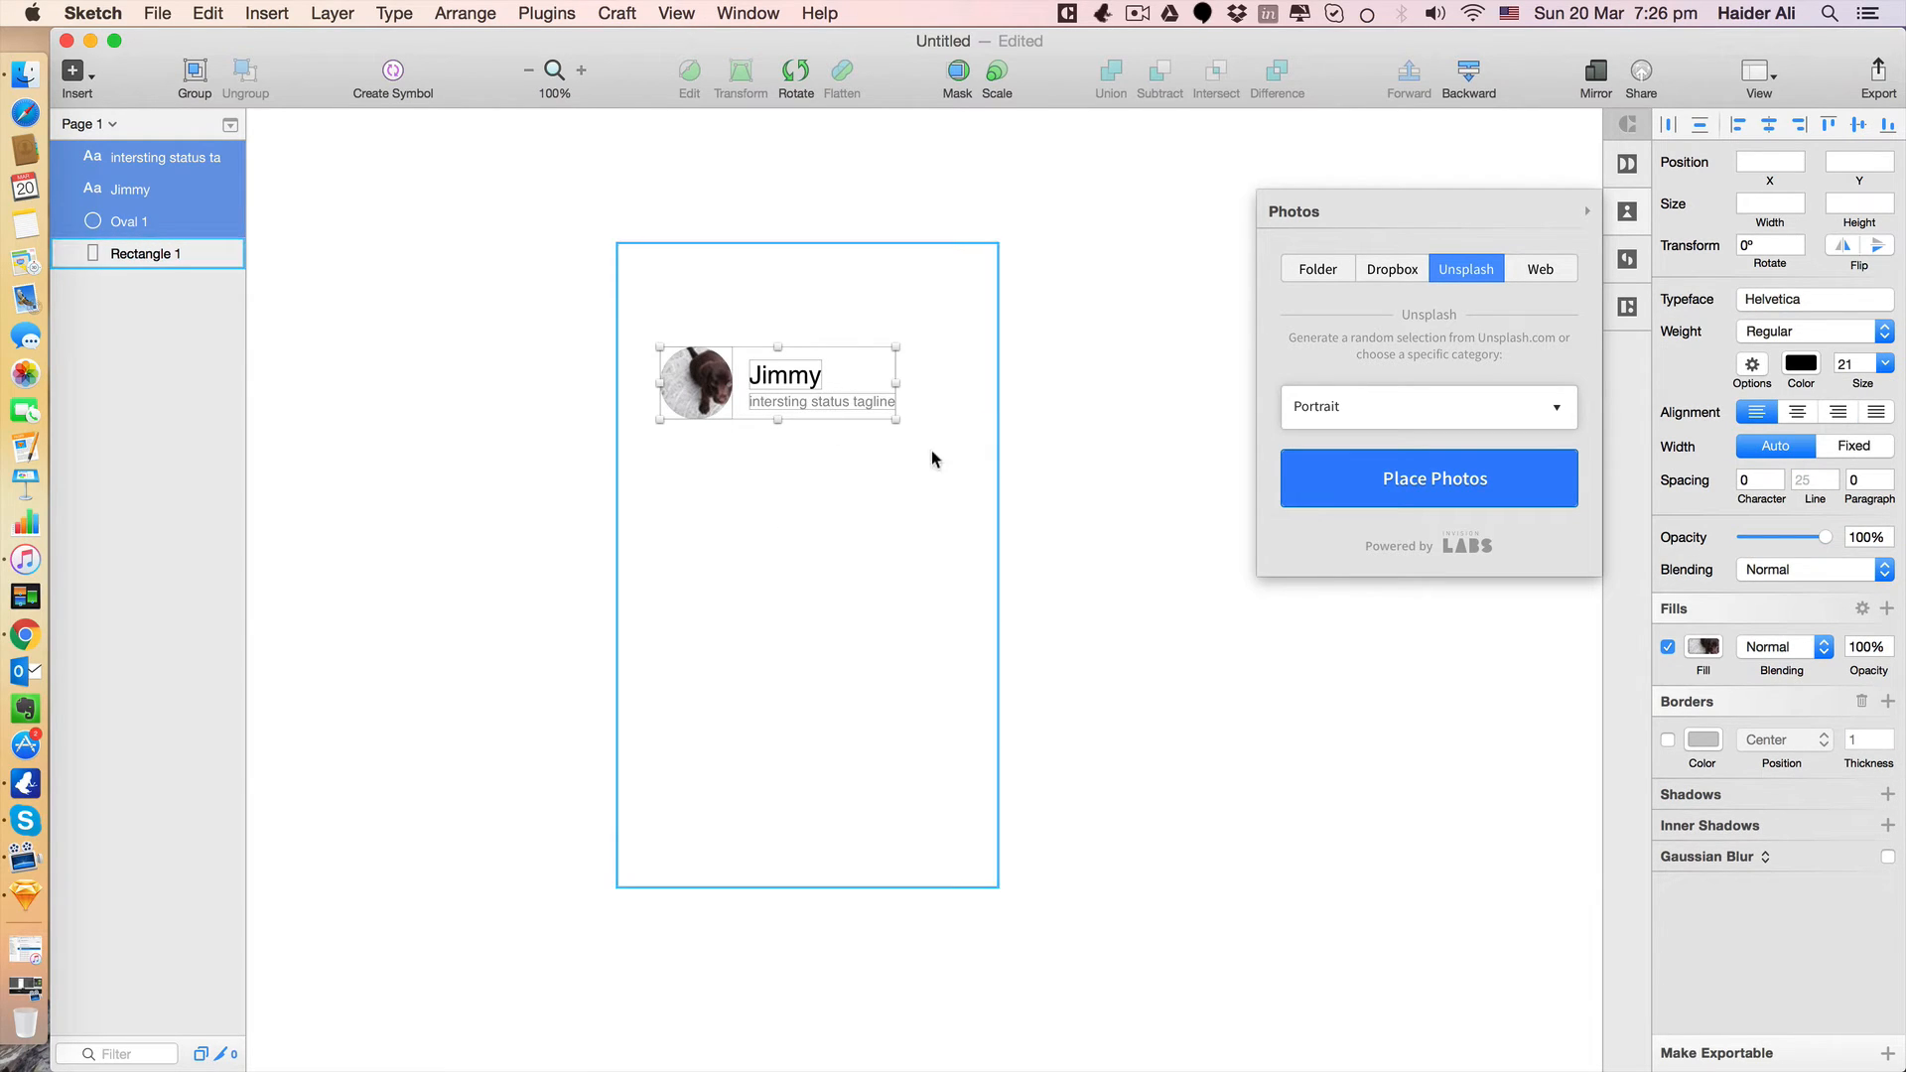
drag(902, 390, 991, 395)
key(super+z)
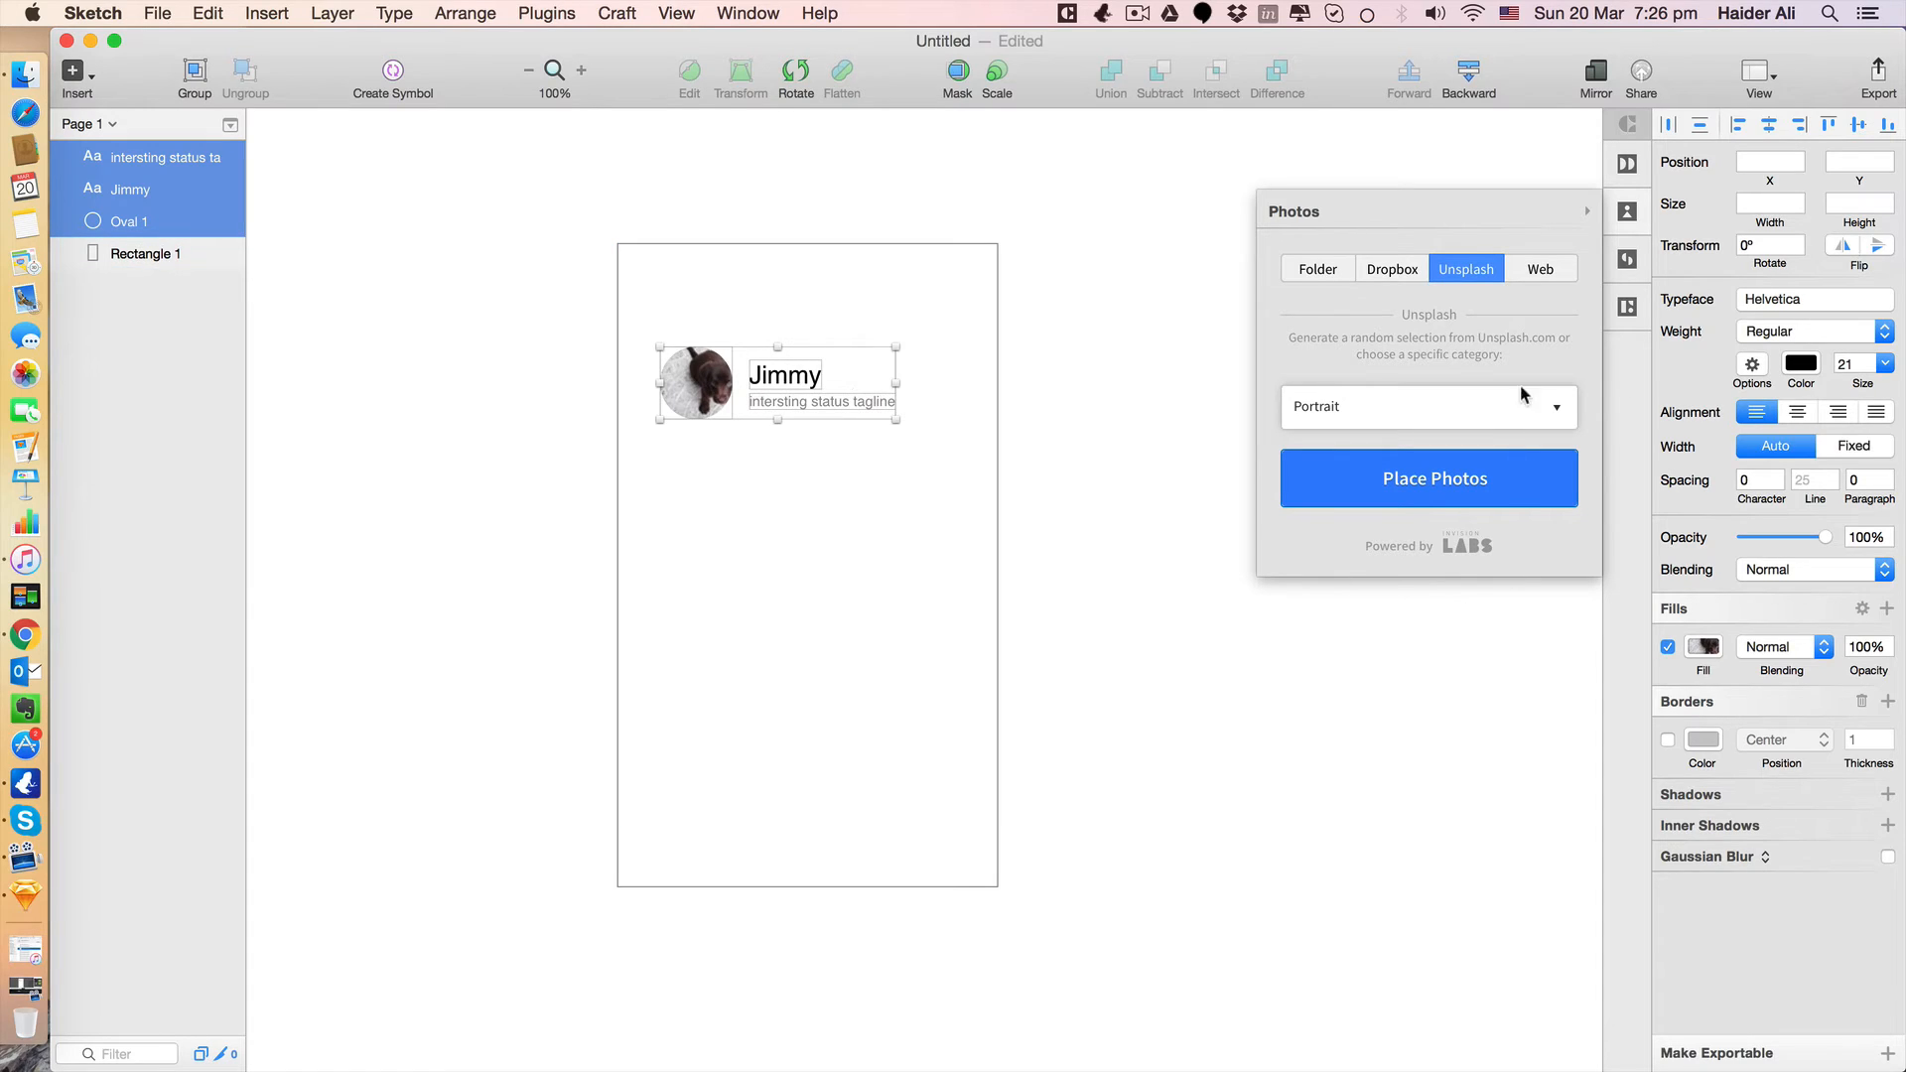
Duplicate the selected contact row vertically with Craft's Duplicate plugin, using a specific count of 5 and a gutter of 50.
click(1634, 170)
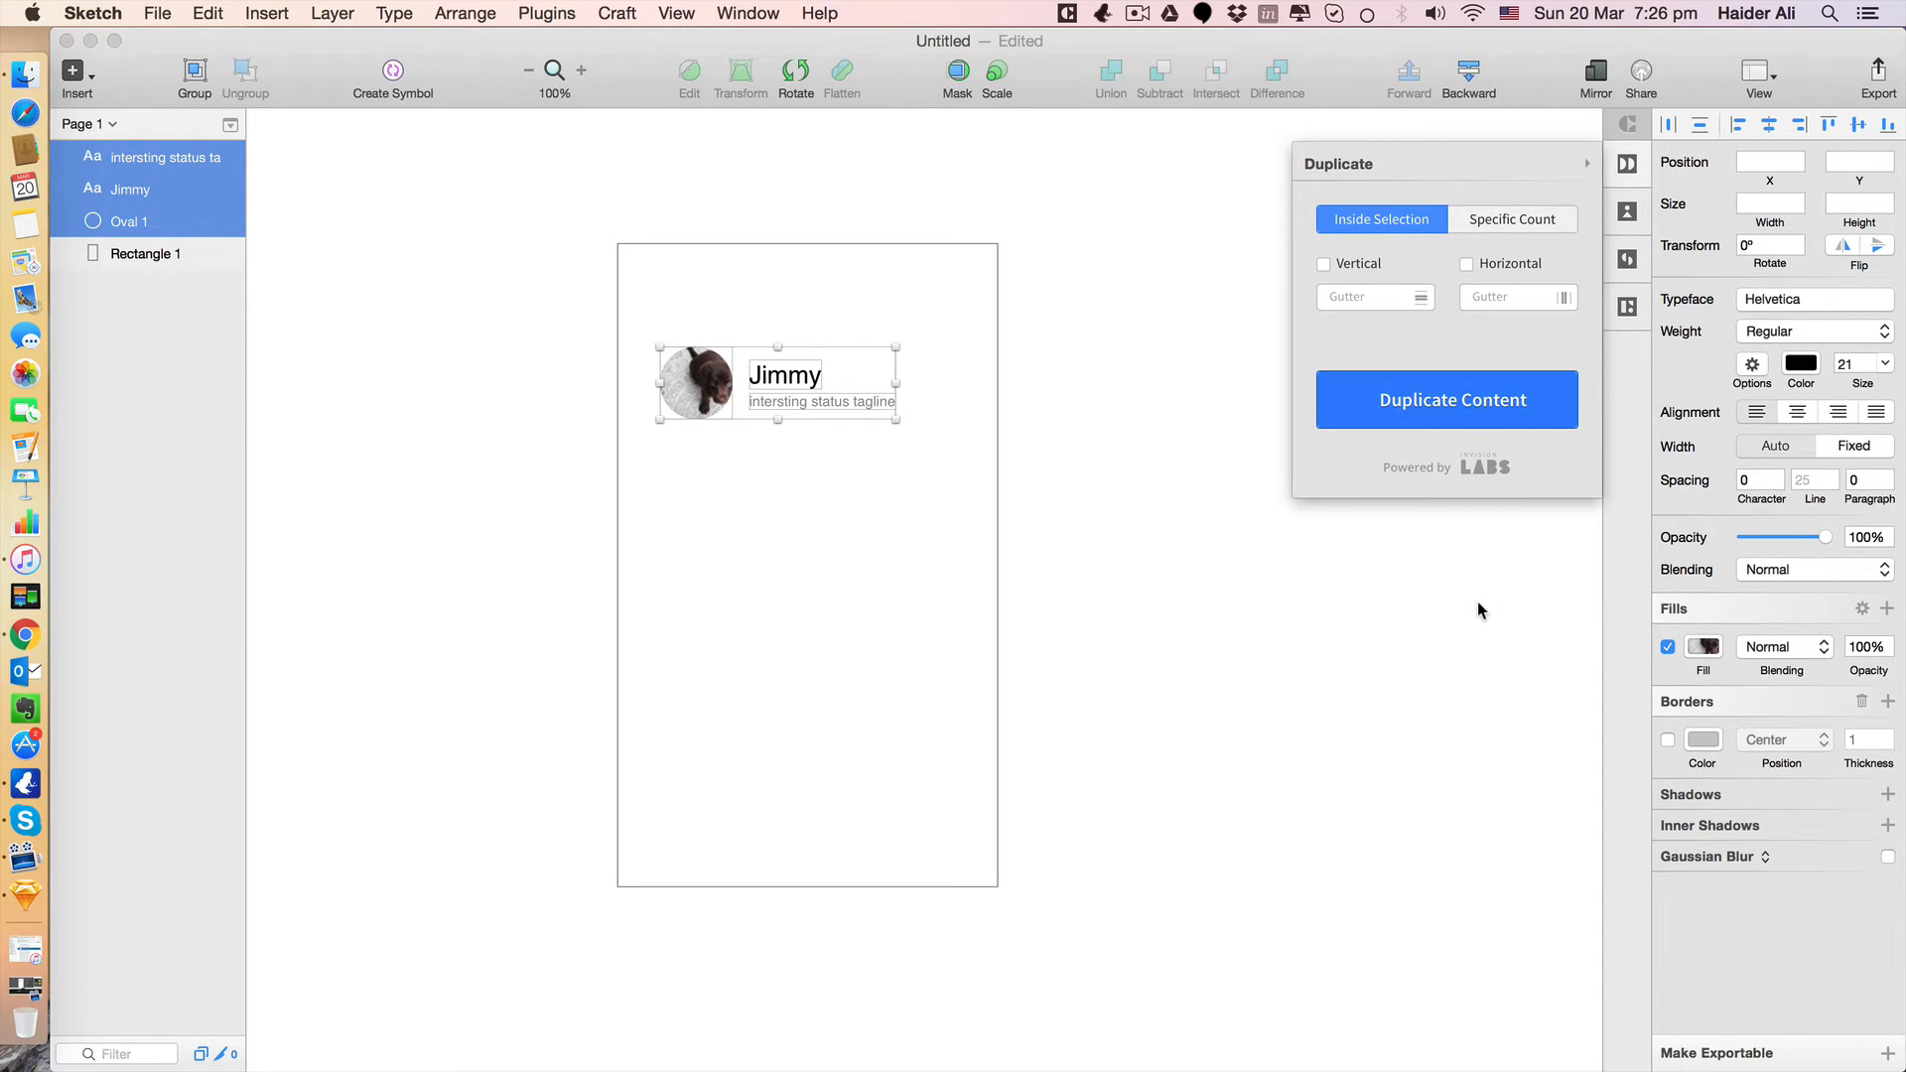
click(1504, 214)
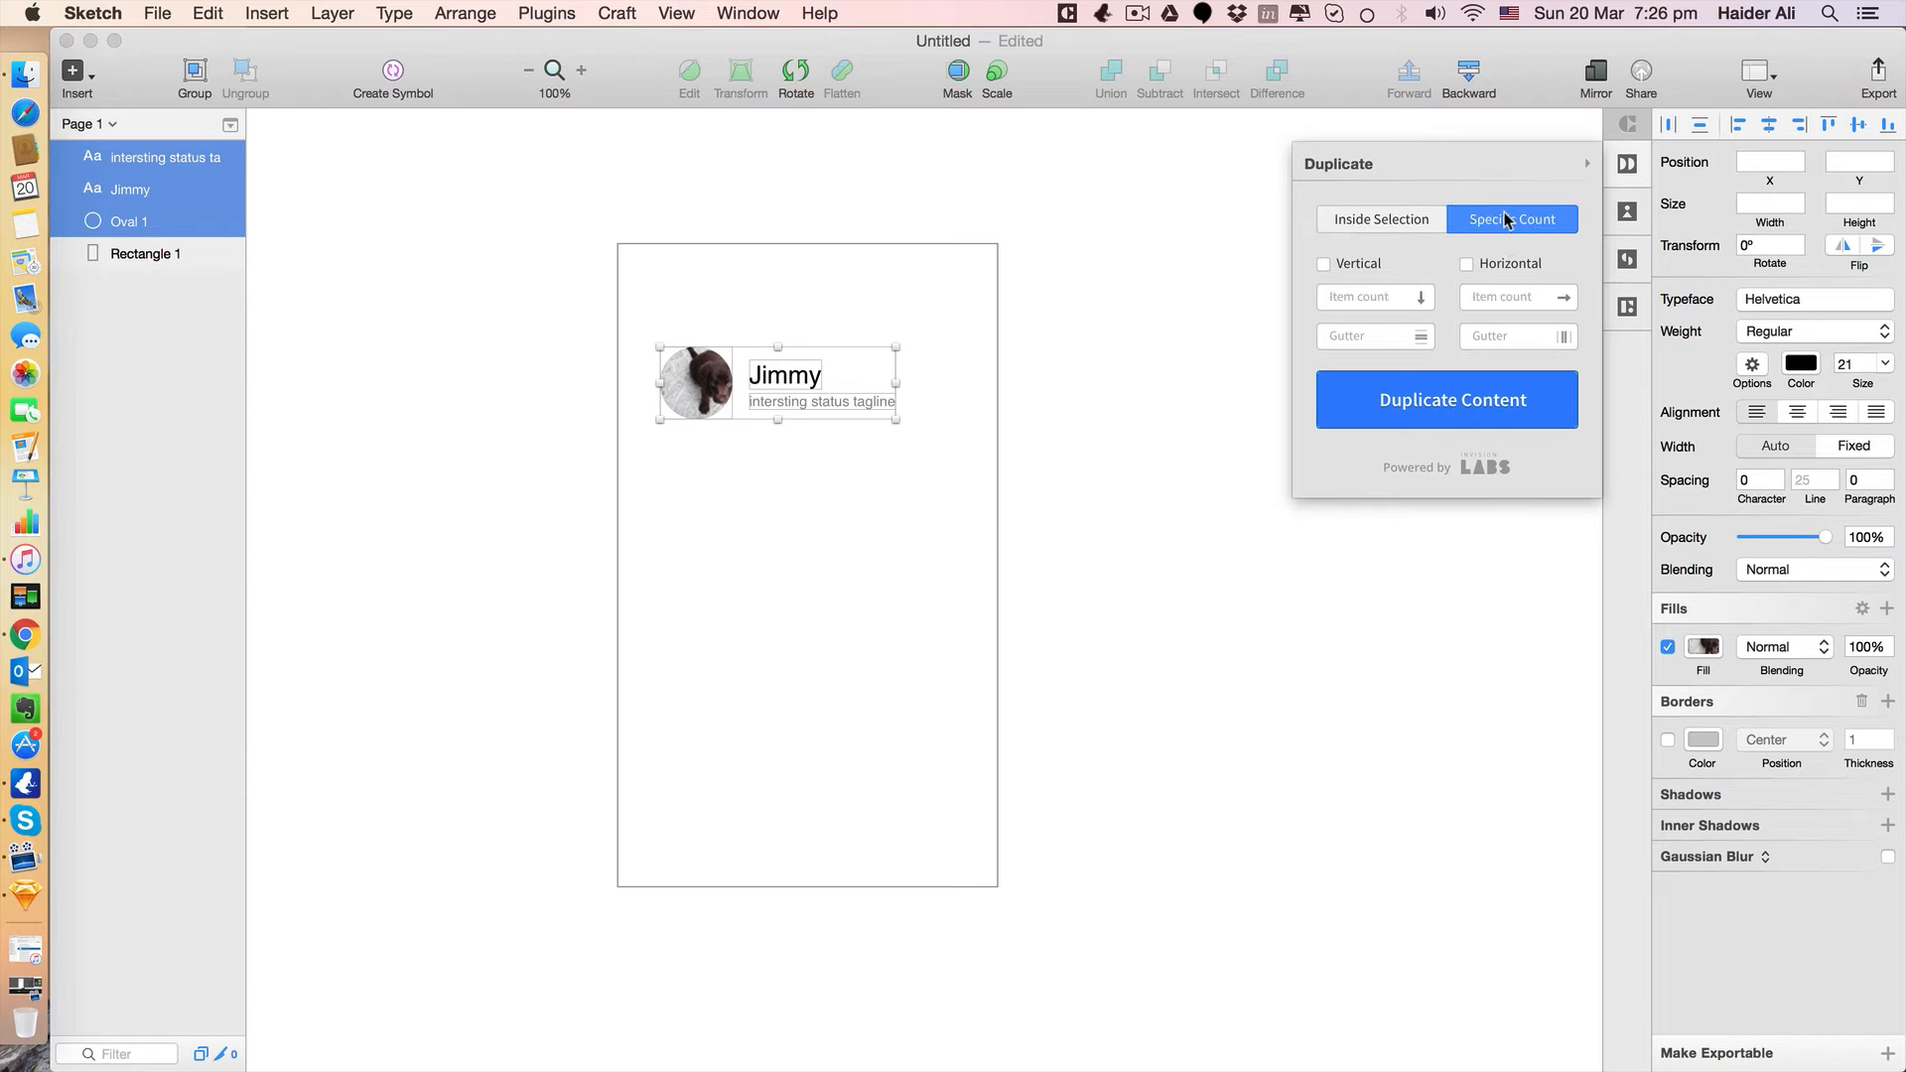
click(1326, 267)
text(5)
key(BackSpace)
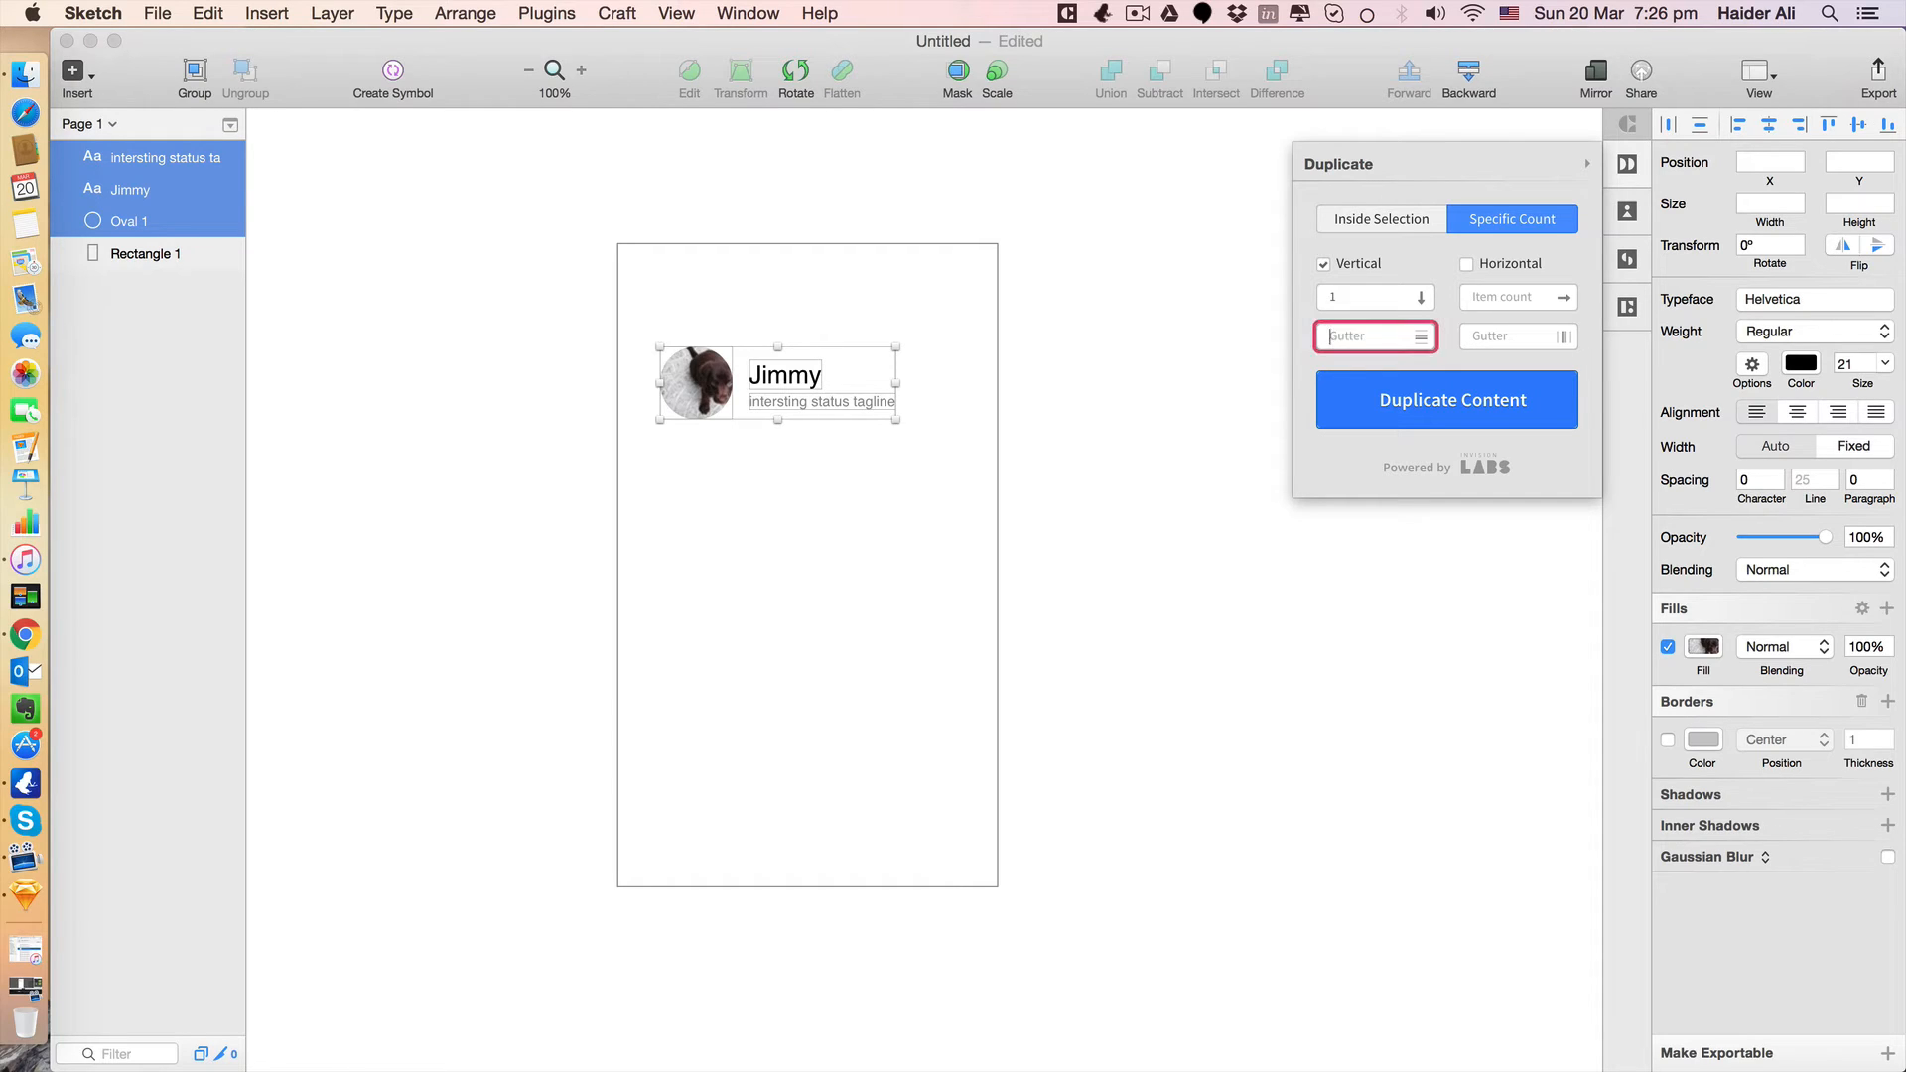
text(10)
key(BackSpace)
key(BackSpace)
text(50)
click(1347, 300)
key(BackSpace)
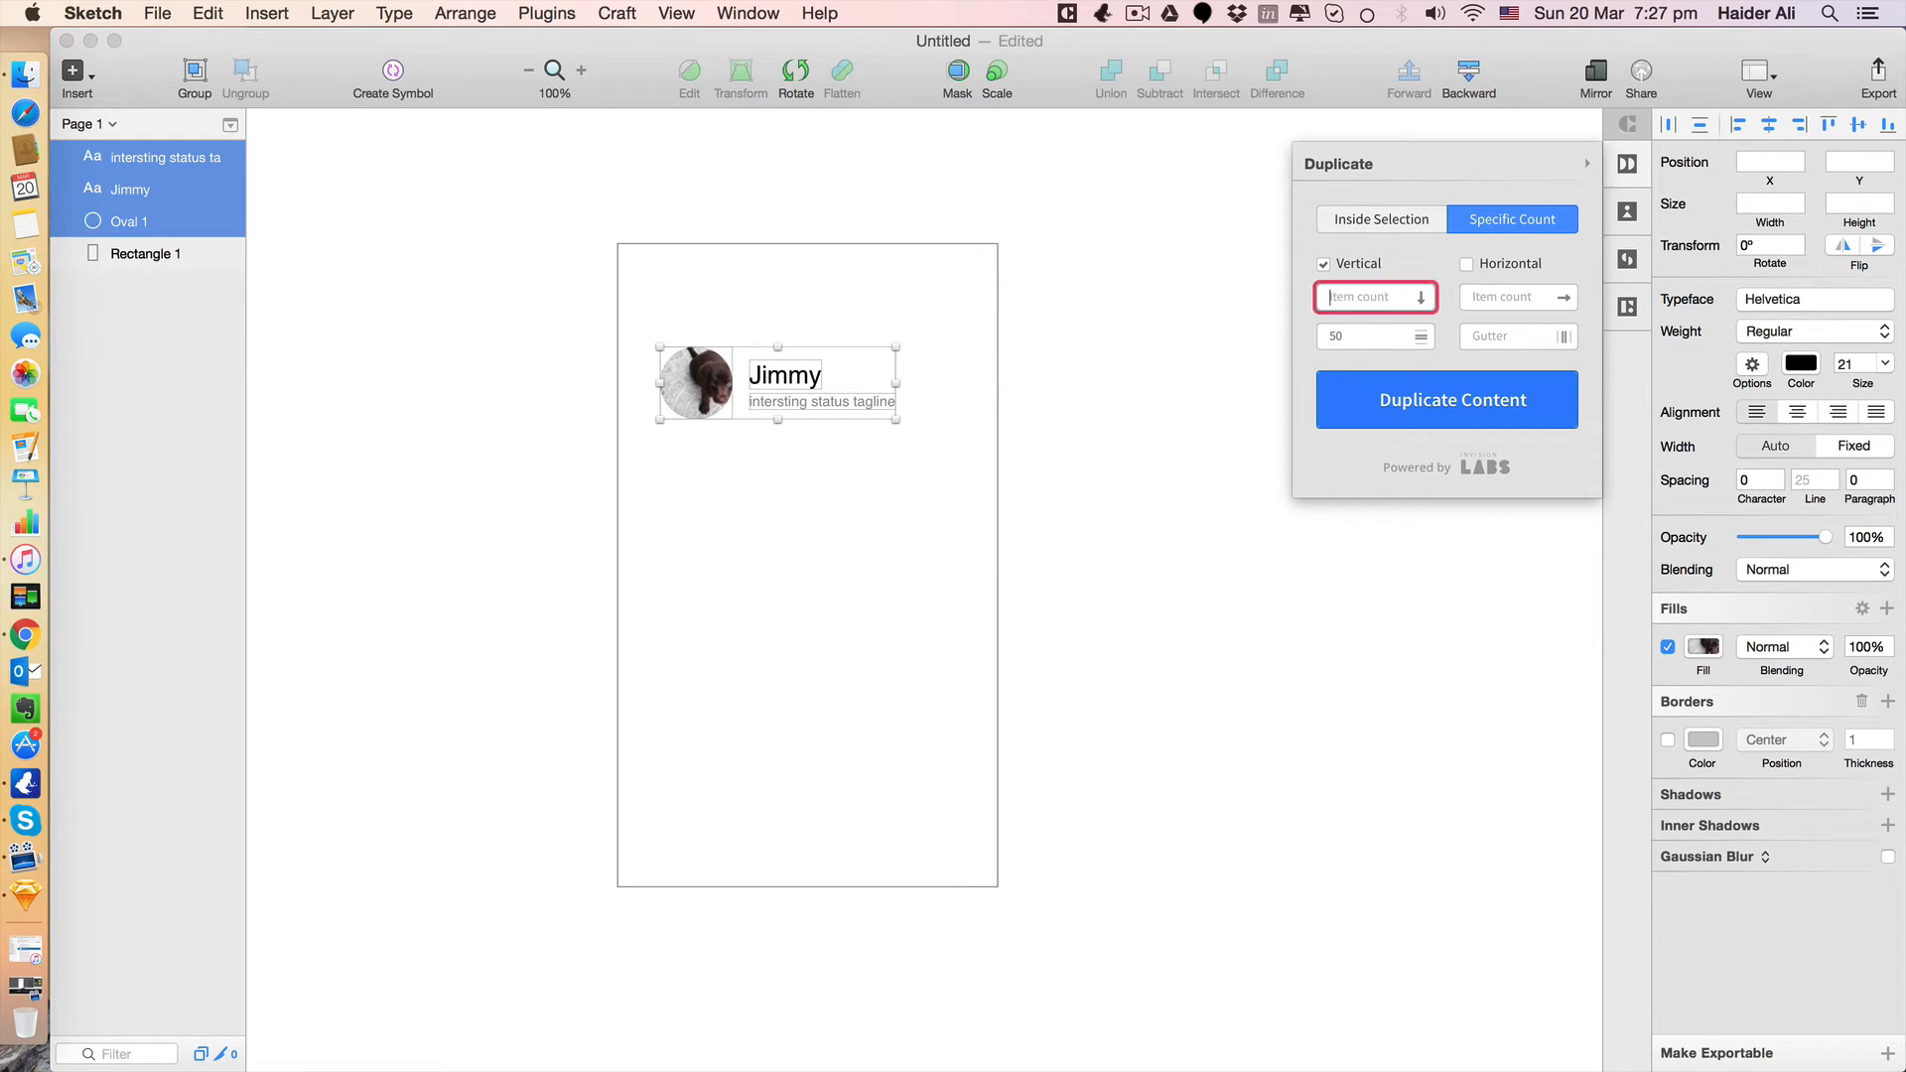
text(5)
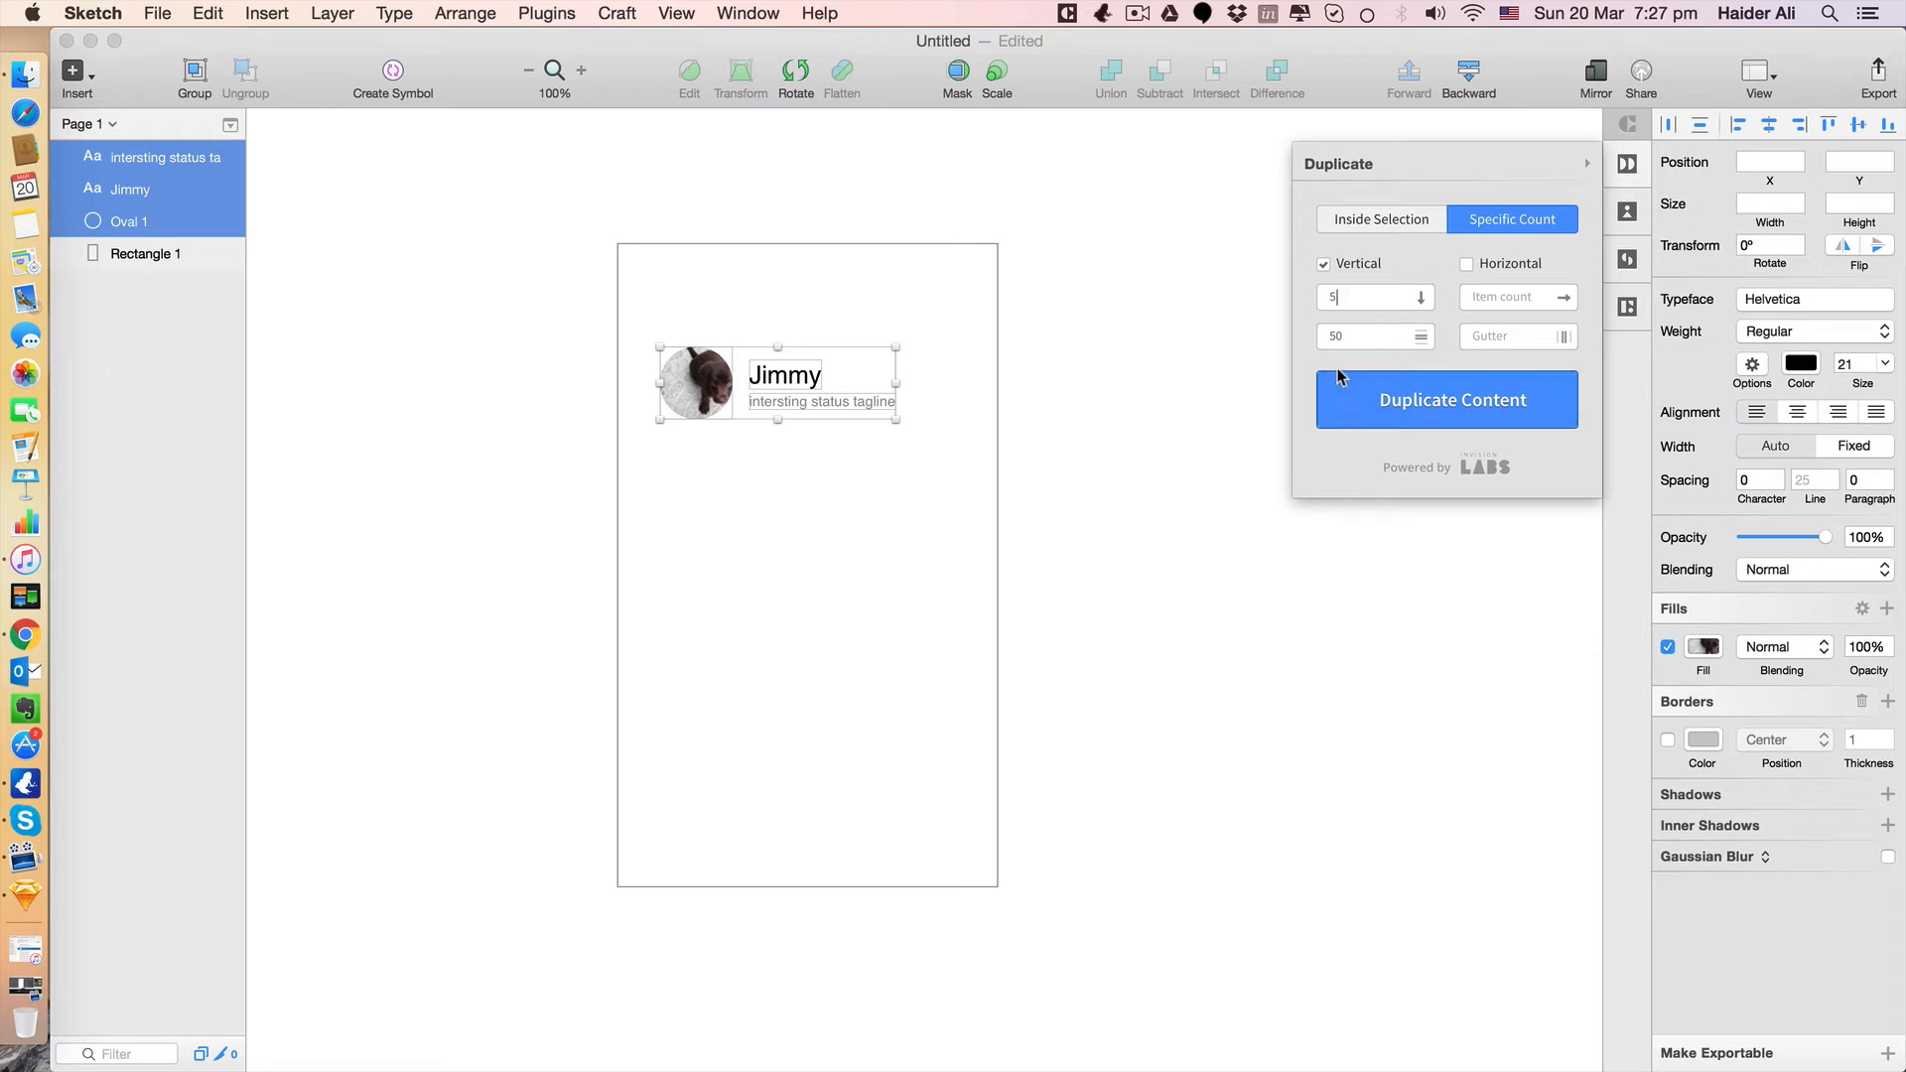
click(1415, 401)
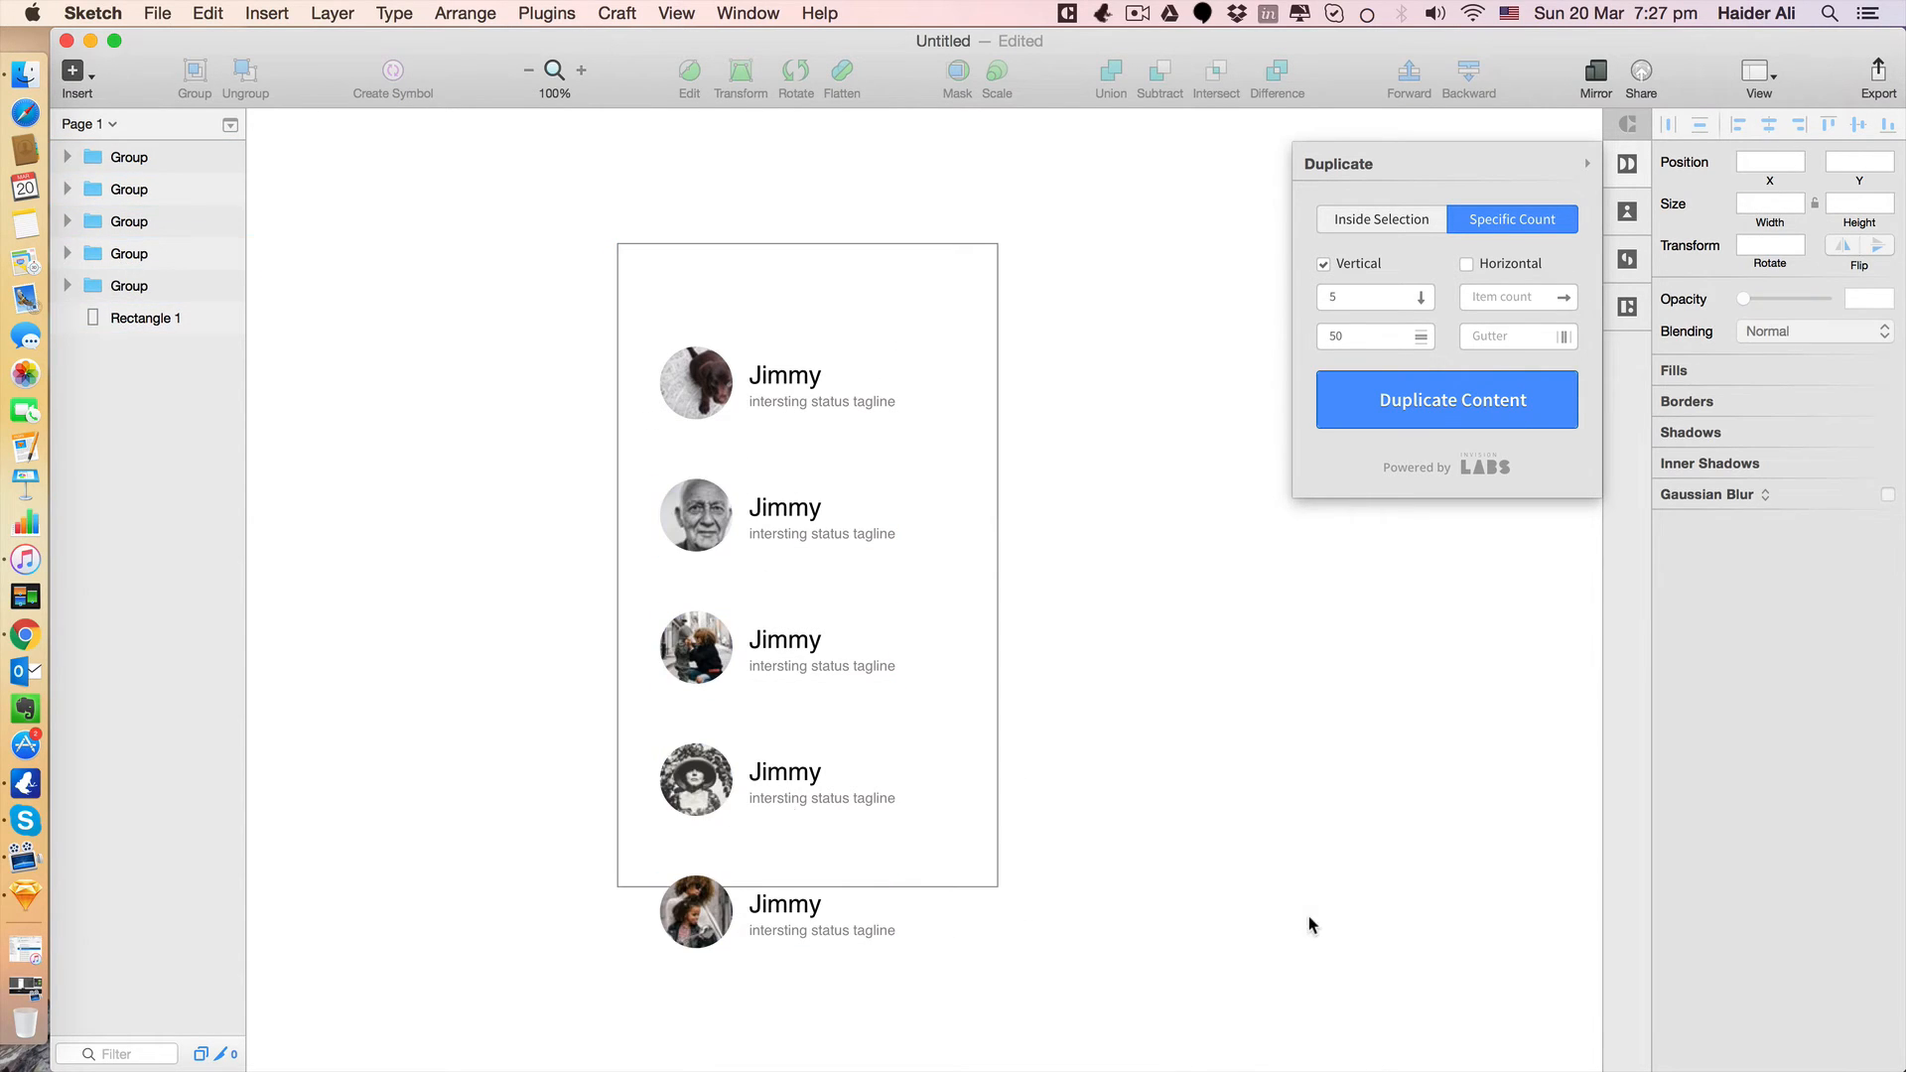
Undo the row duplication and duplicate the photo, name and tagline vertically again with the gutter set to 10.
drag(953, 954, 976, 864)
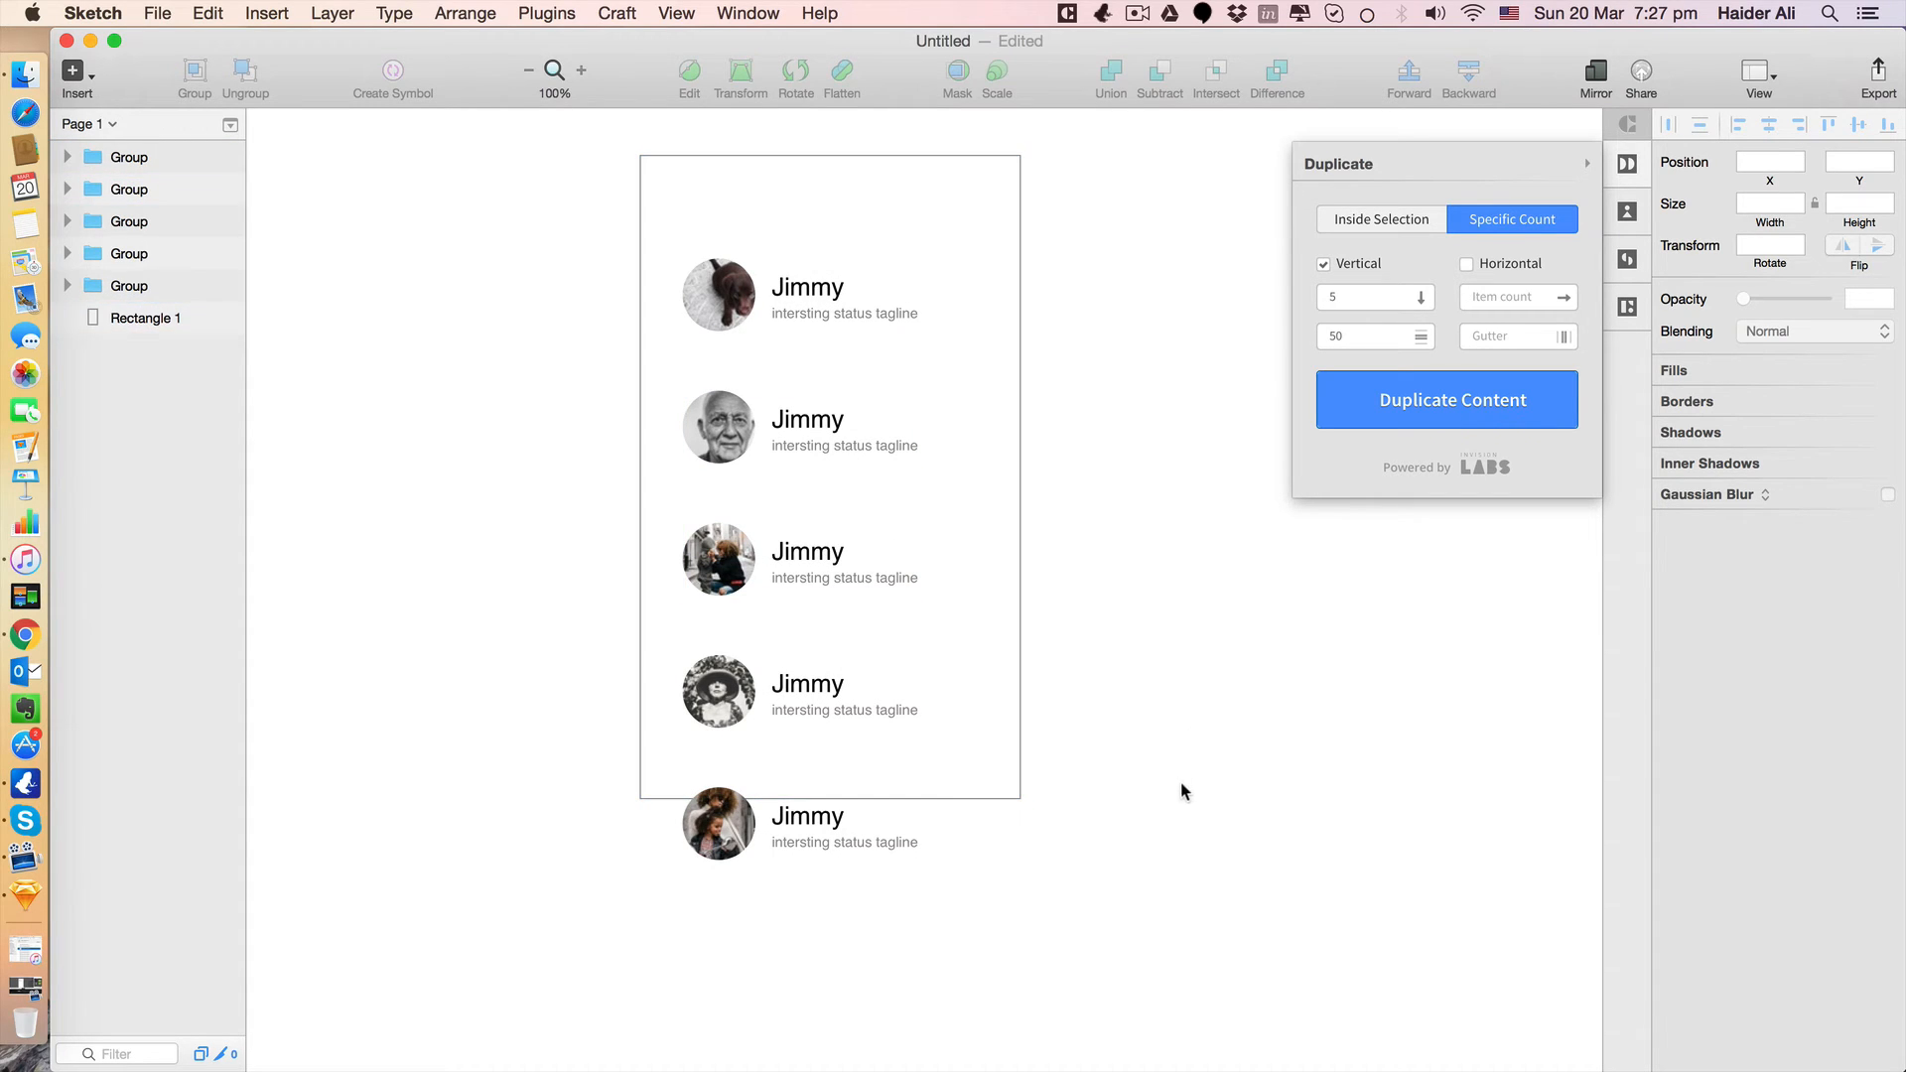
key(super+z)
drag(1030, 514, 655, 264)
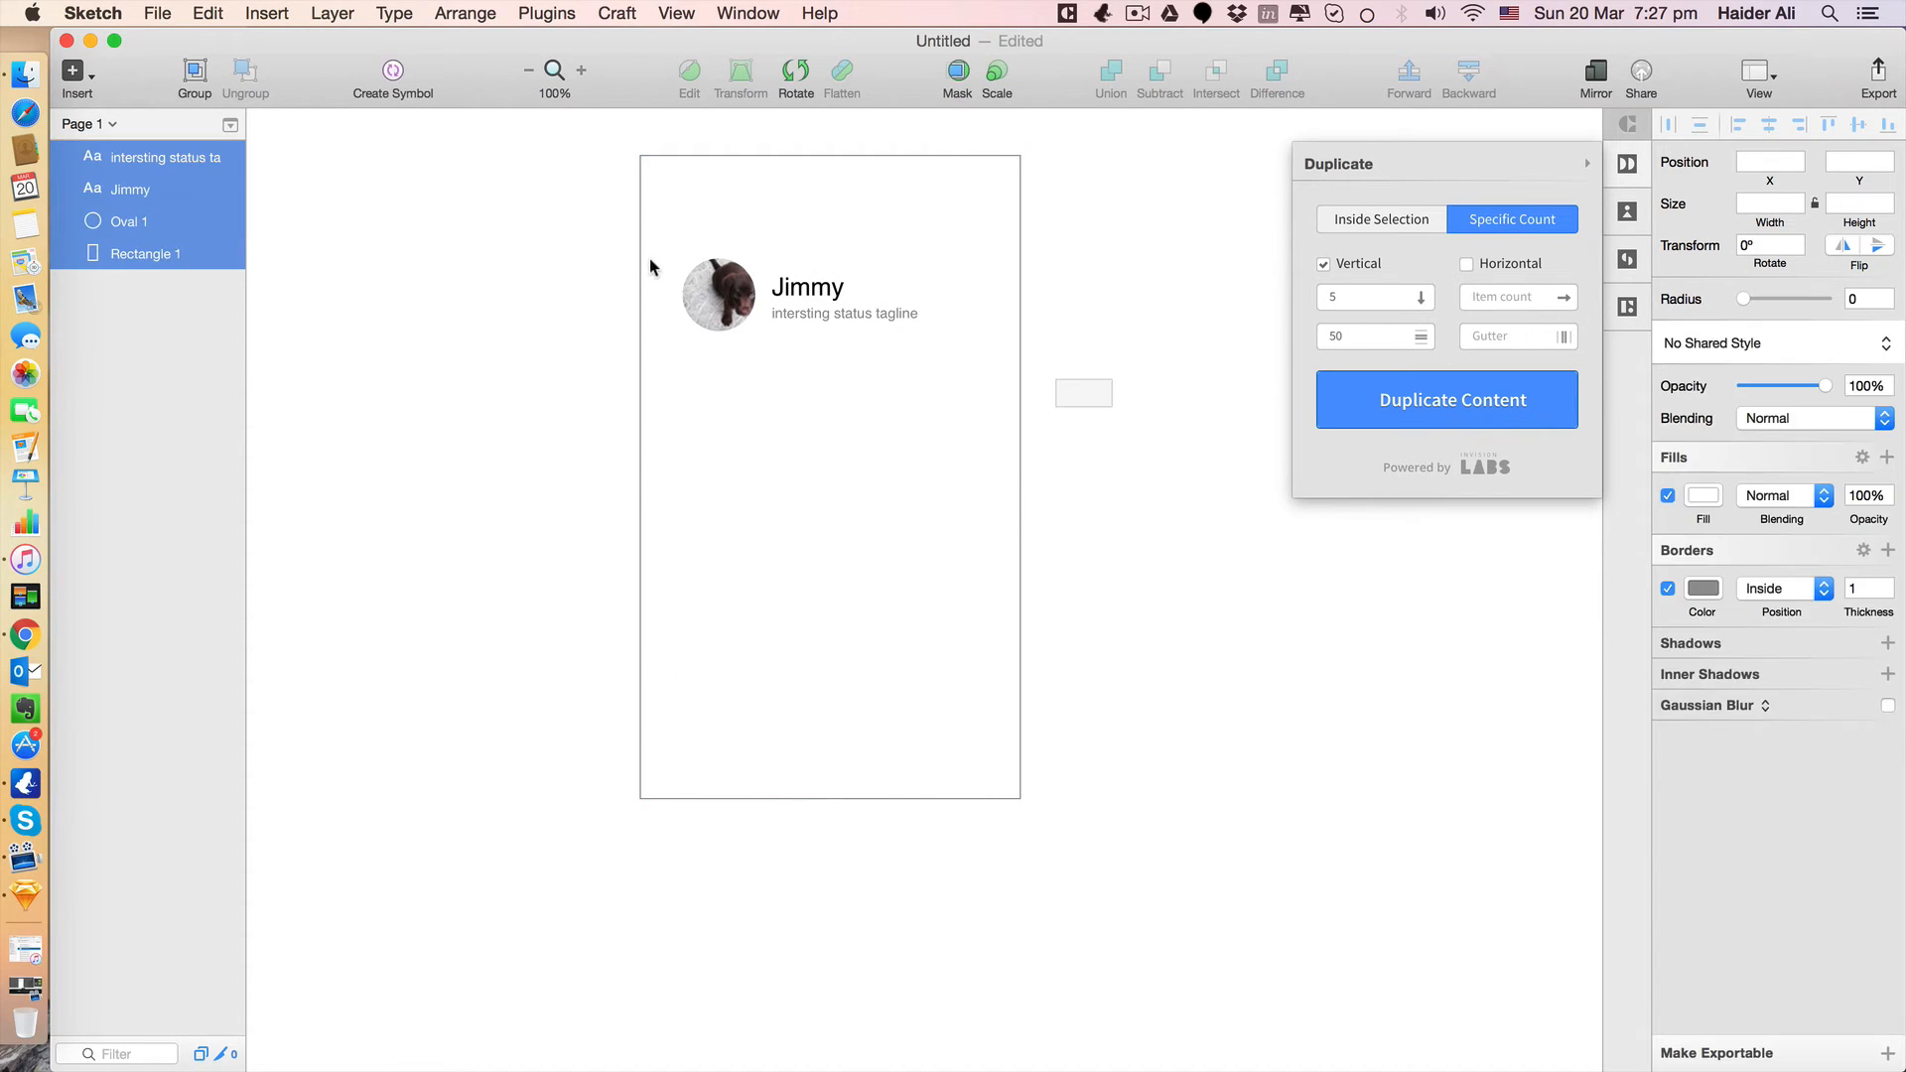
click(1336, 337)
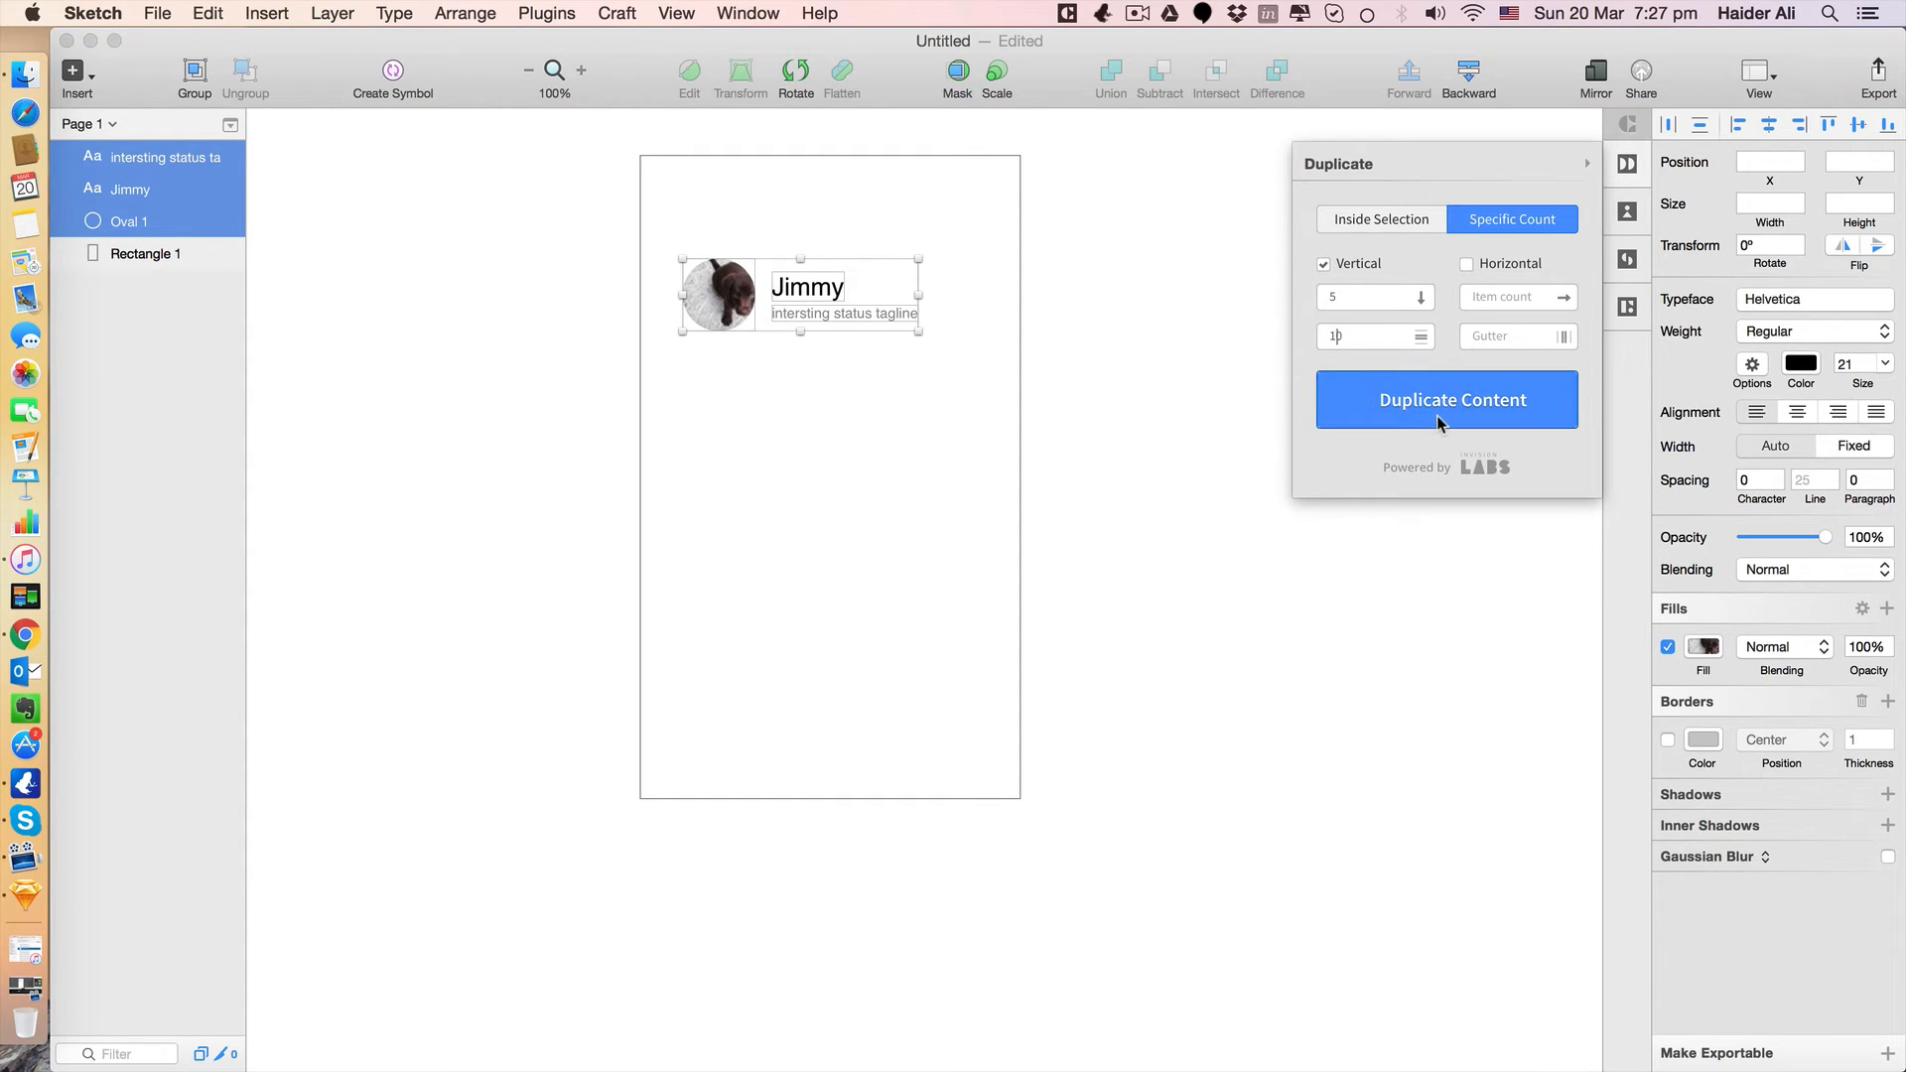
click(1335, 389)
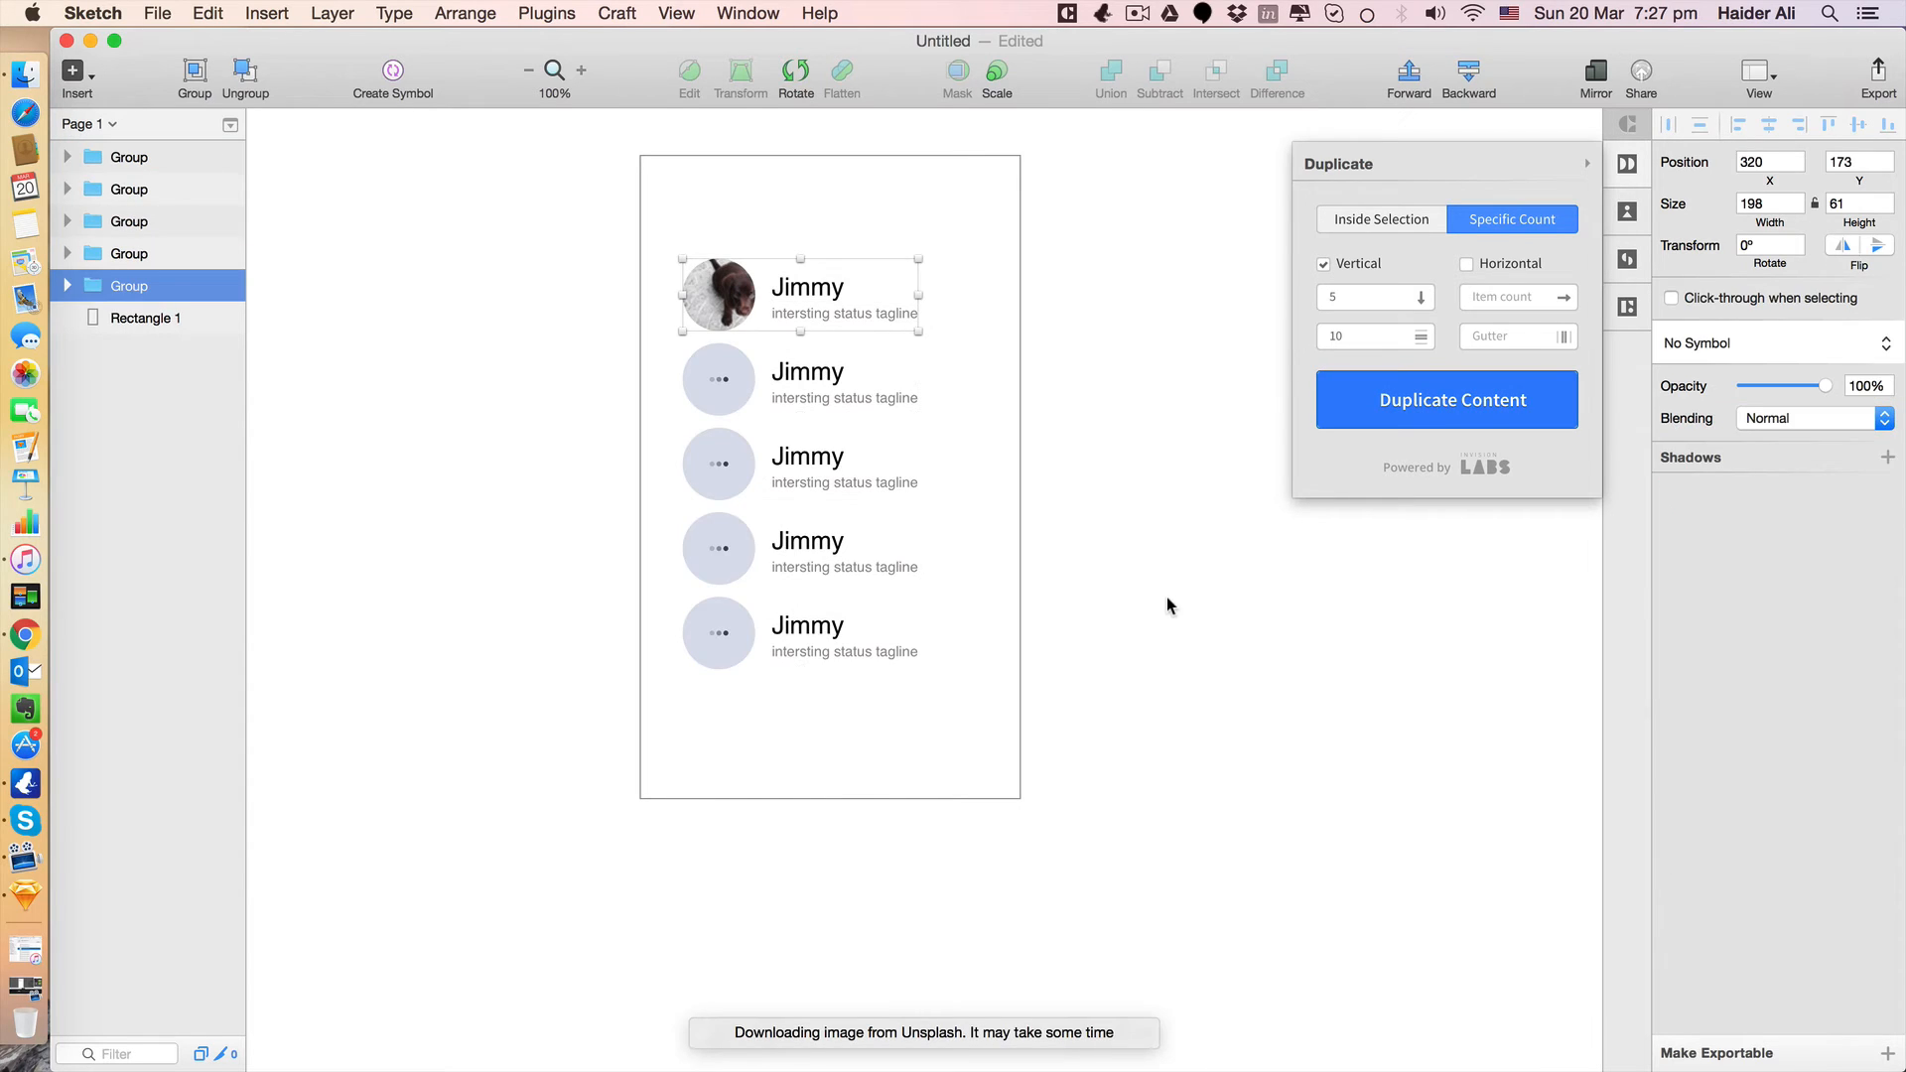
Select the name text layers in all five contact rows together.
click(1201, 752)
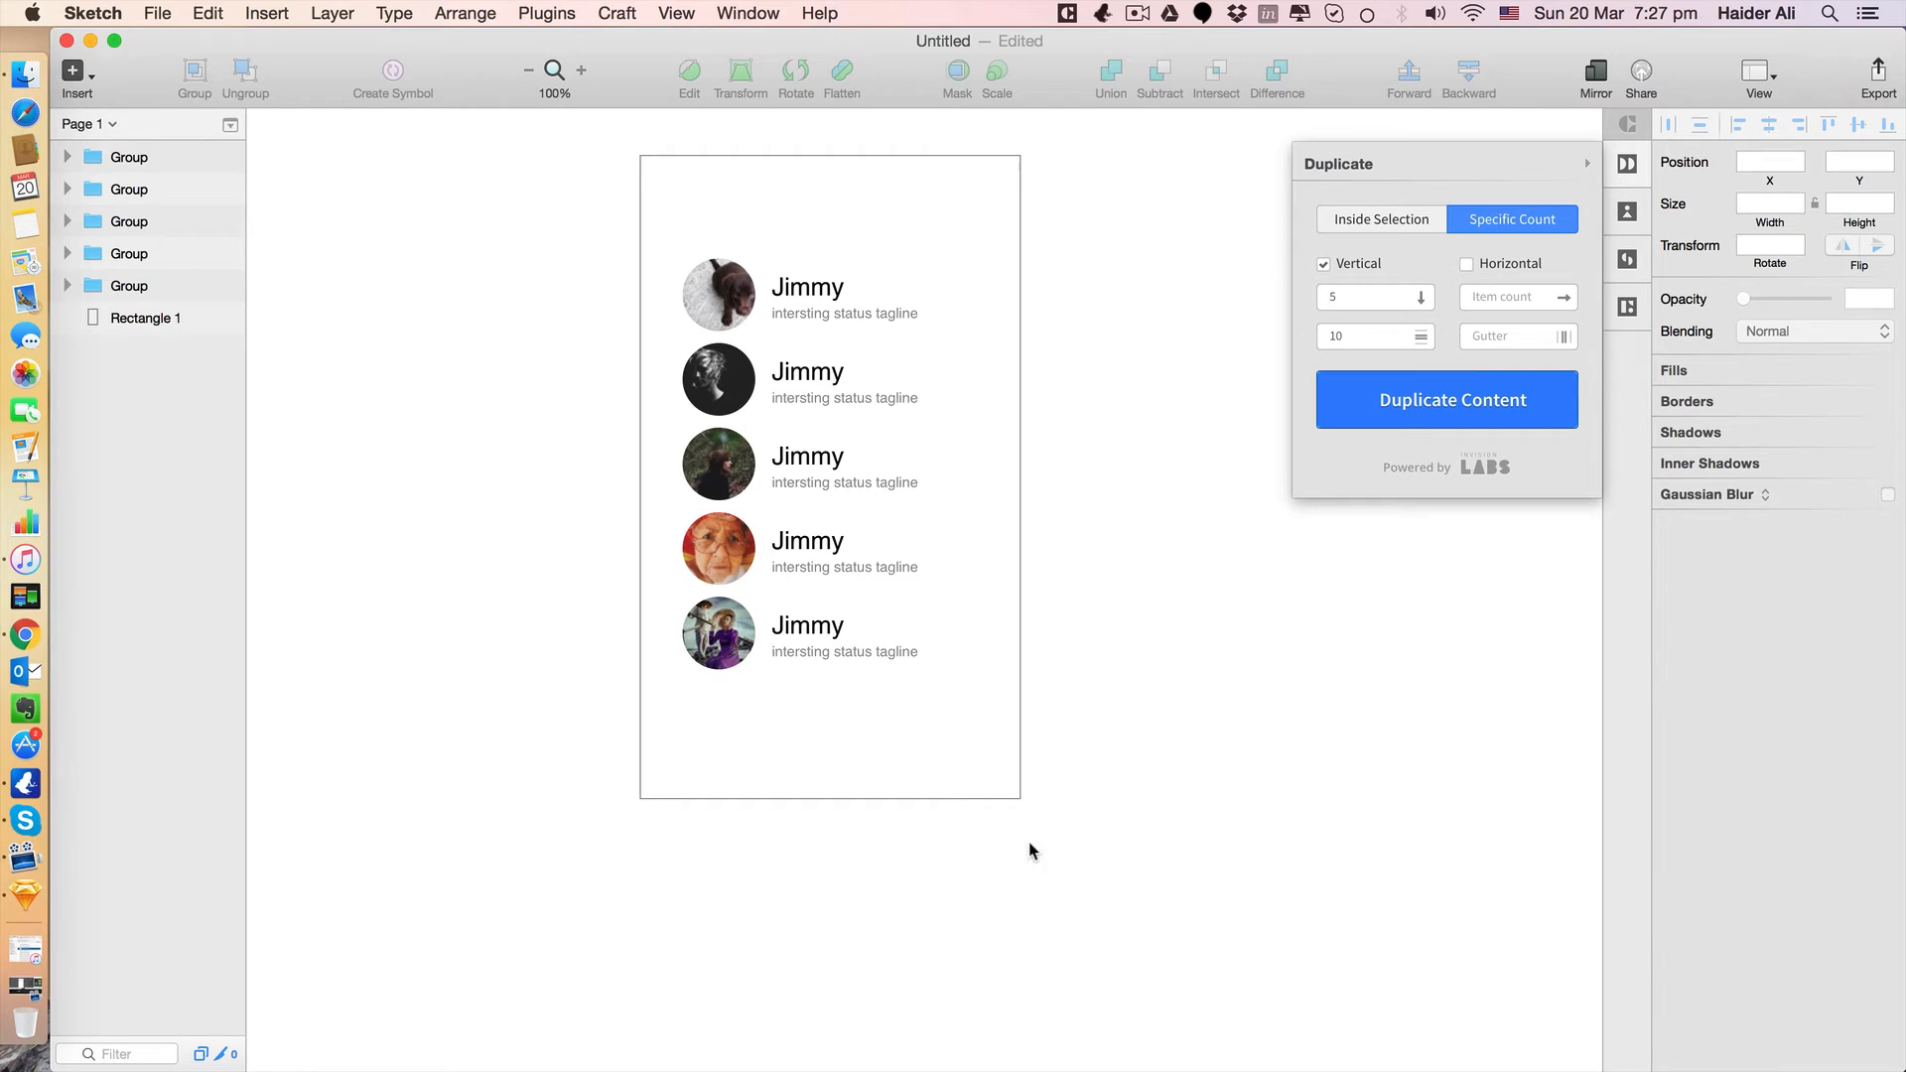
drag(1145, 802, 1038, 741)
click(853, 316)
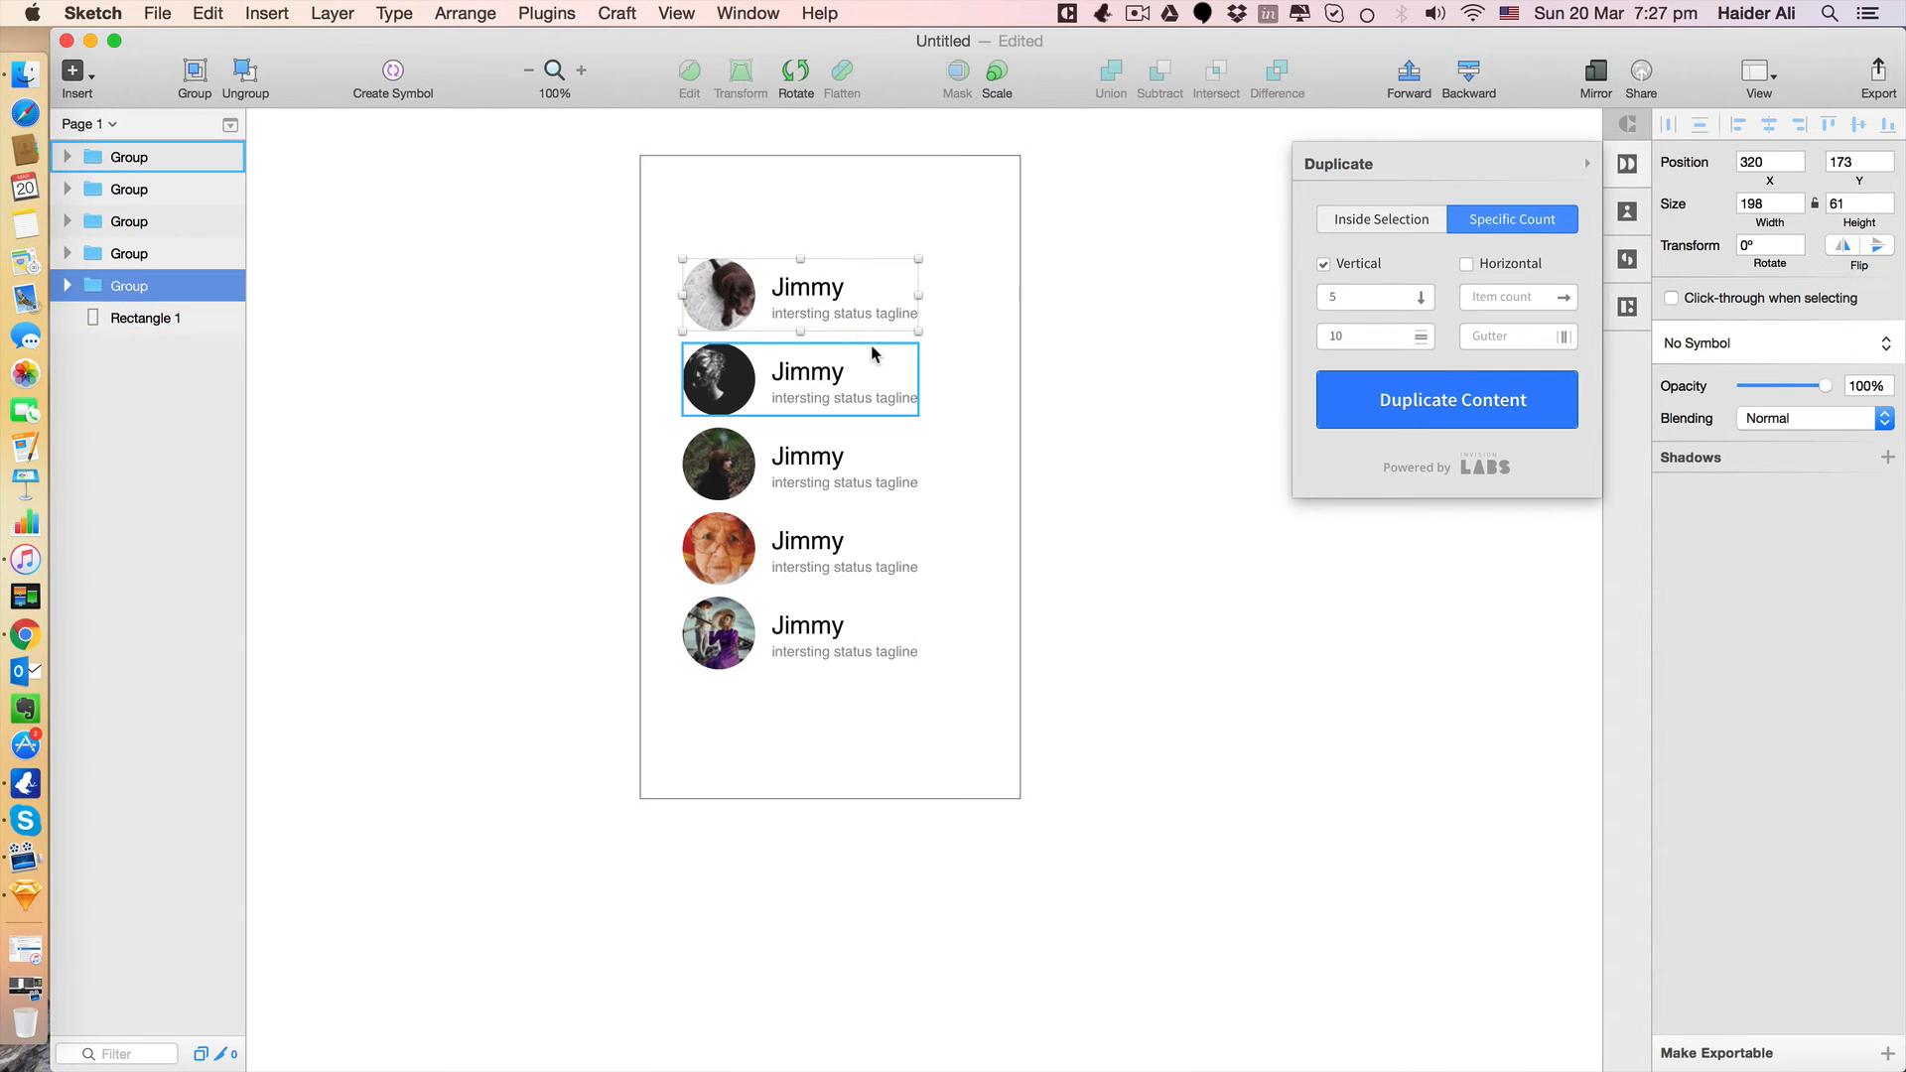
double_click(809, 288)
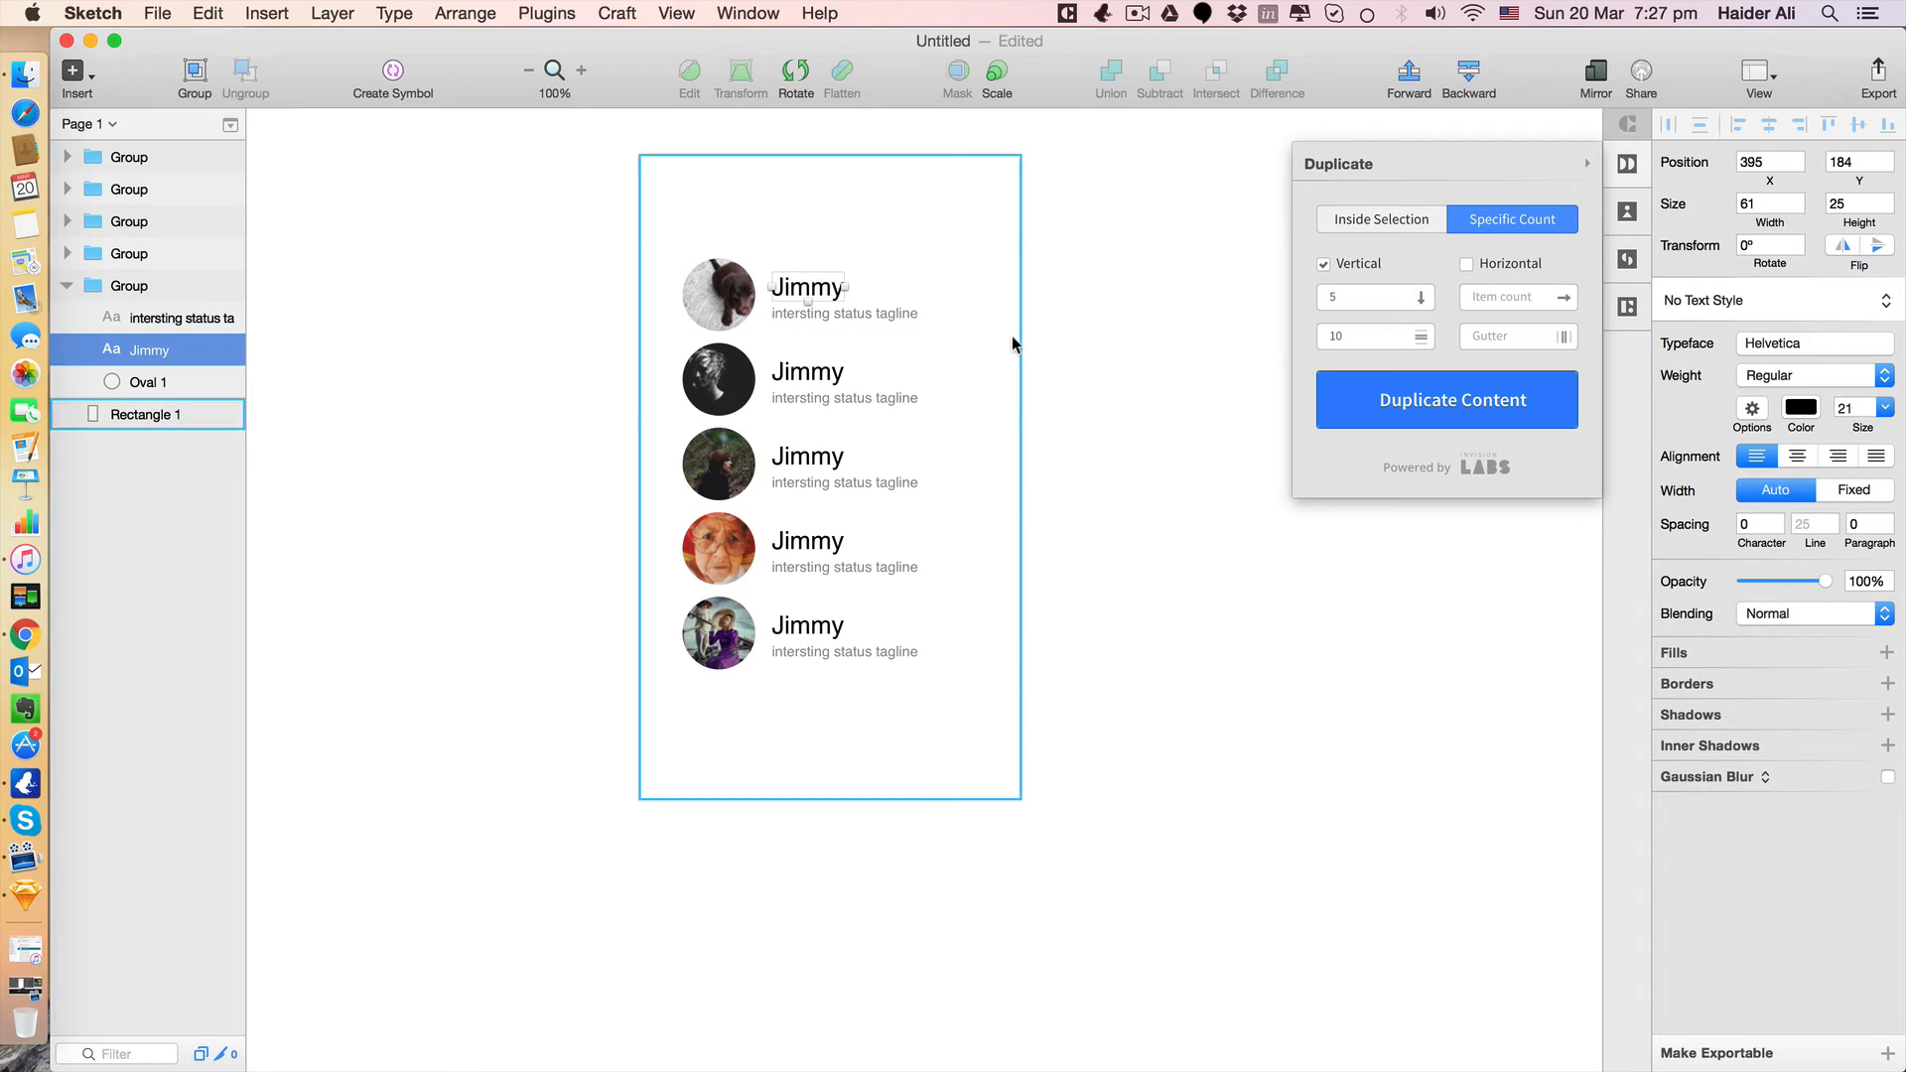
double_click(834, 385)
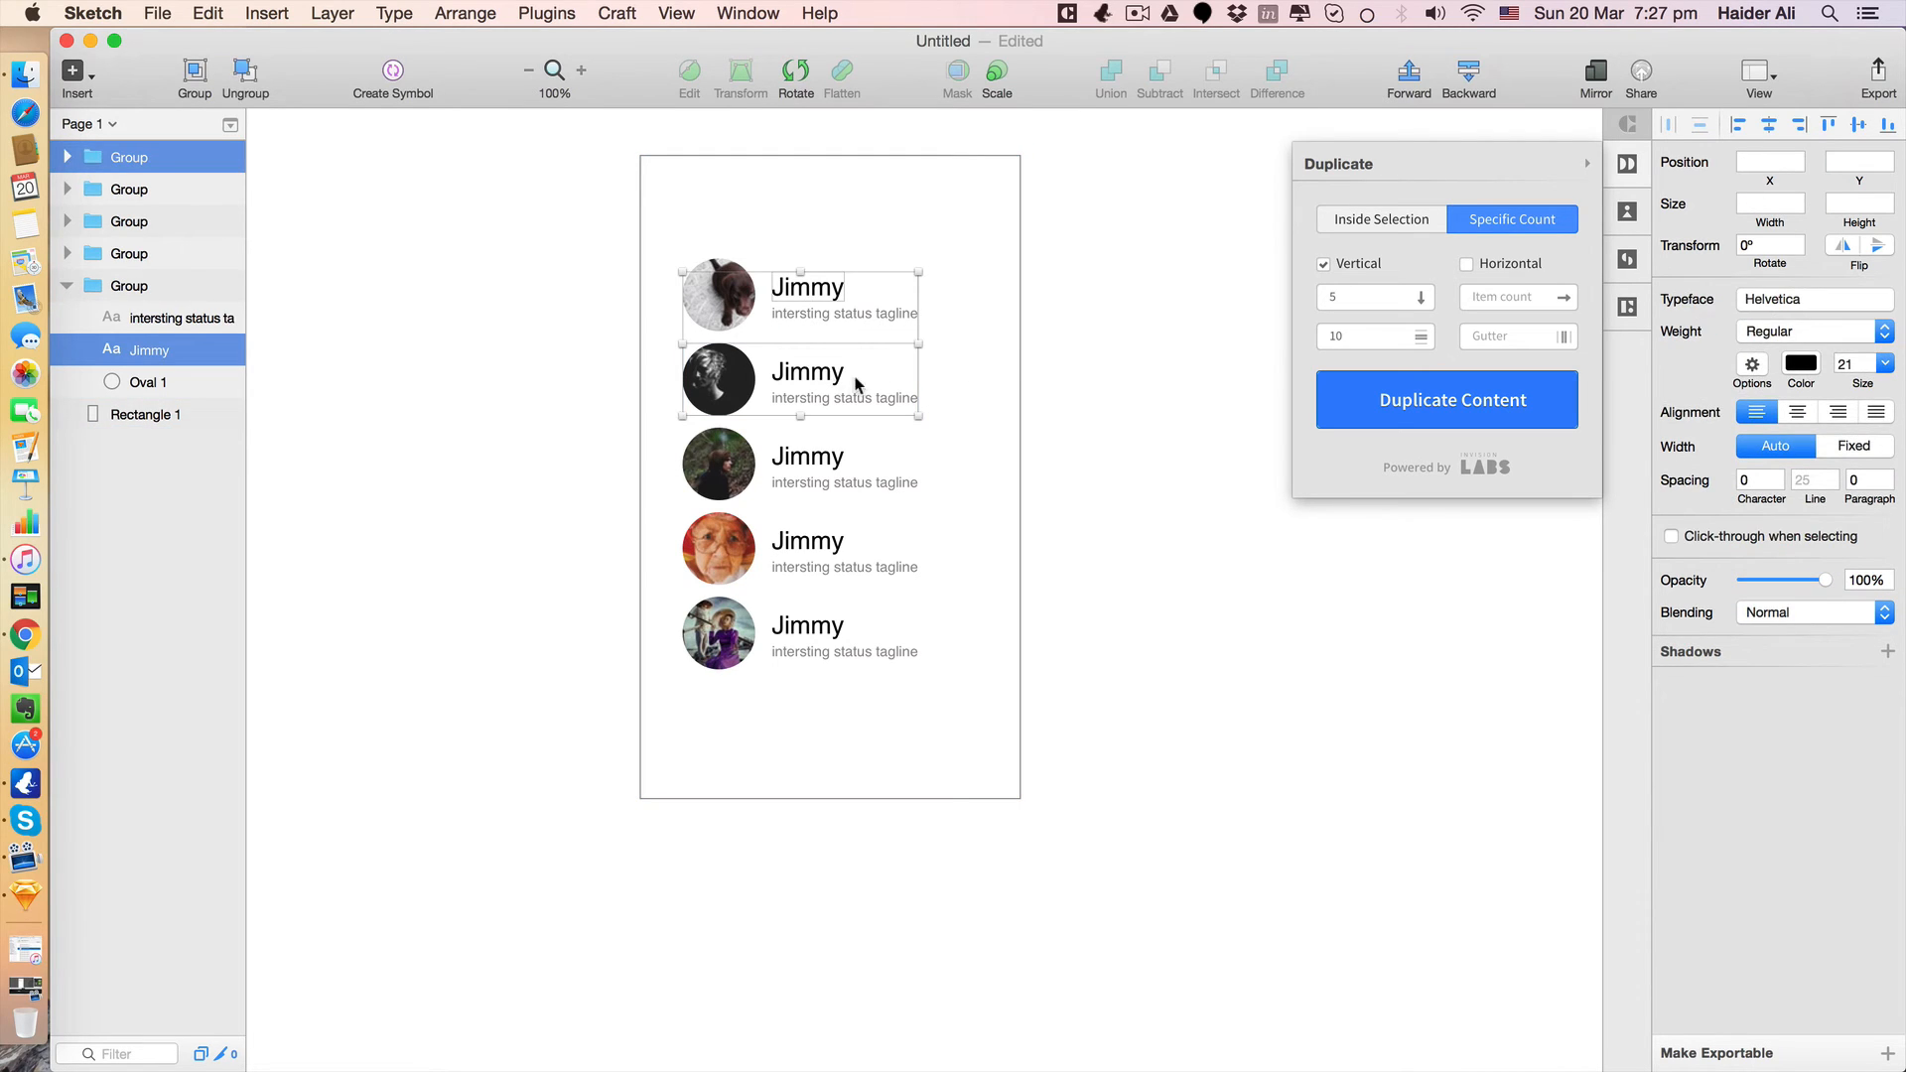
double_click(839, 297)
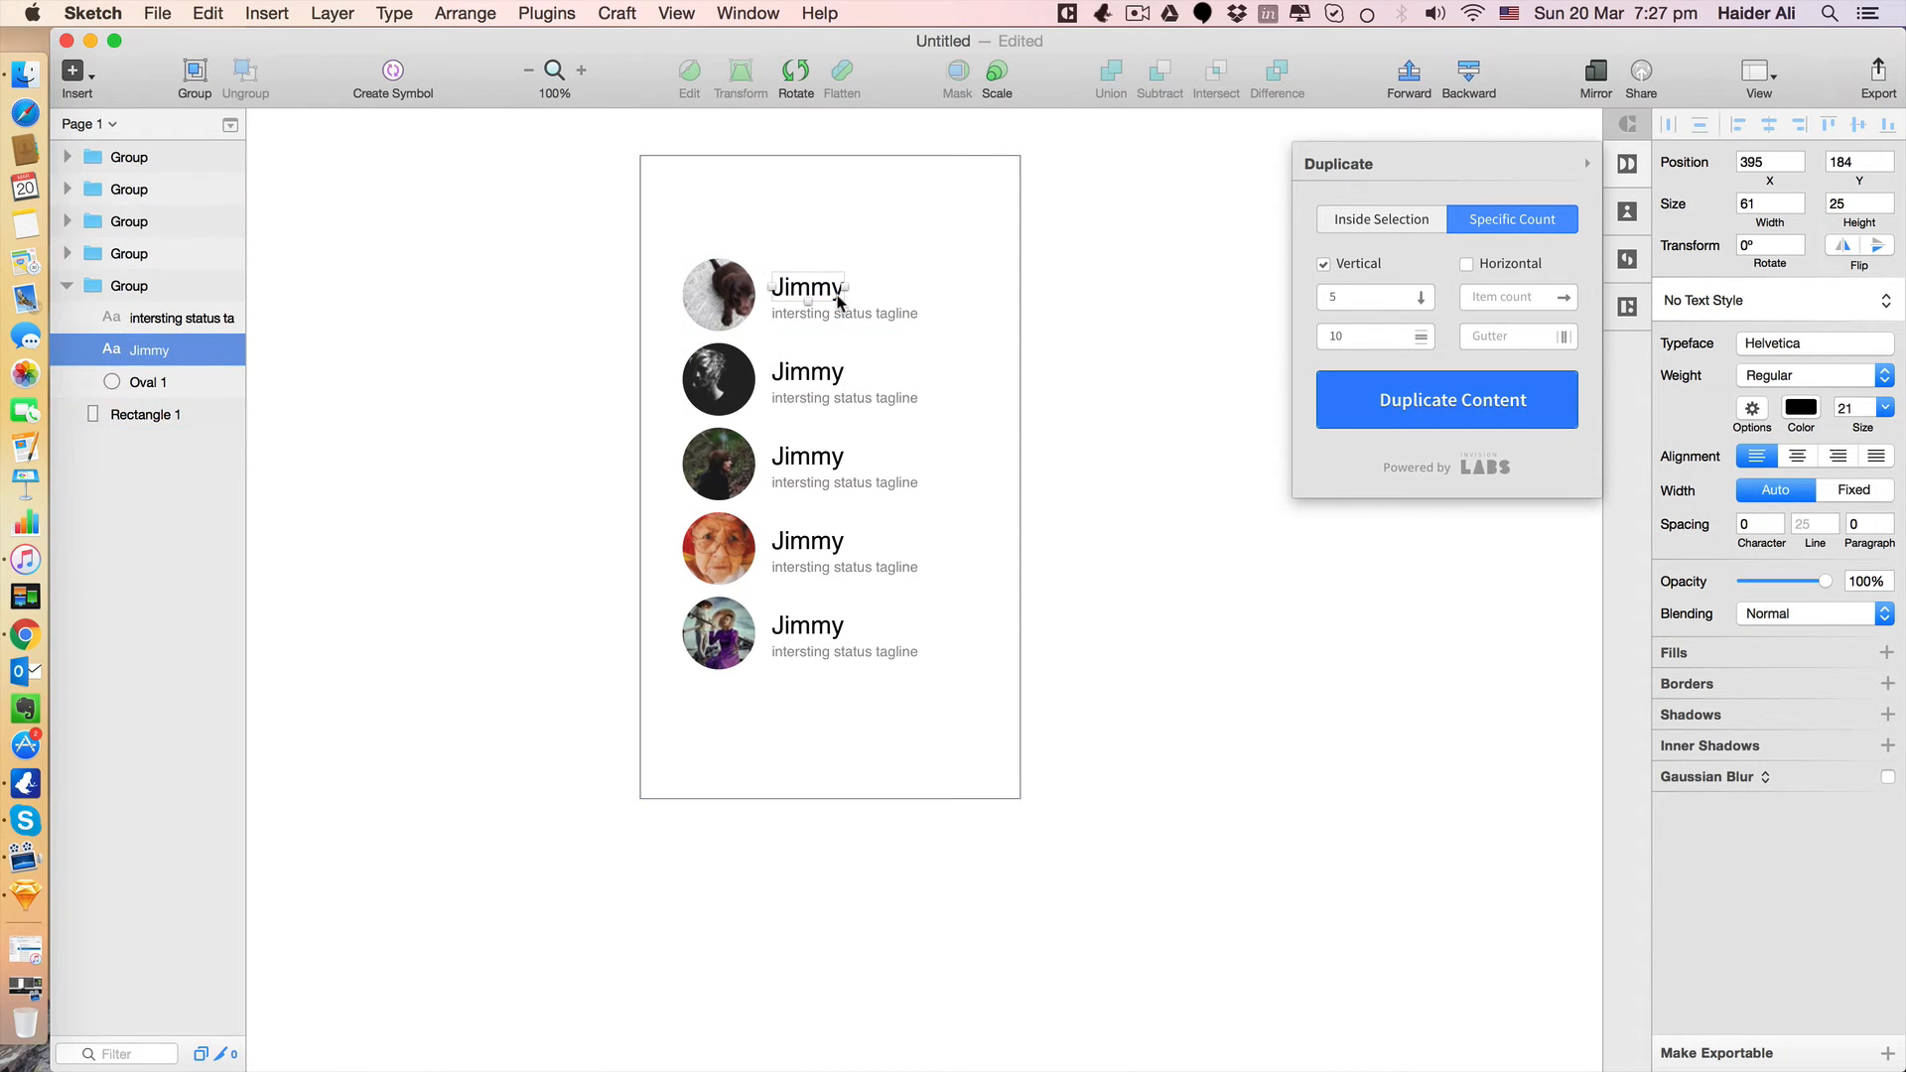
shift+click(834, 380)
shift+click(830, 469)
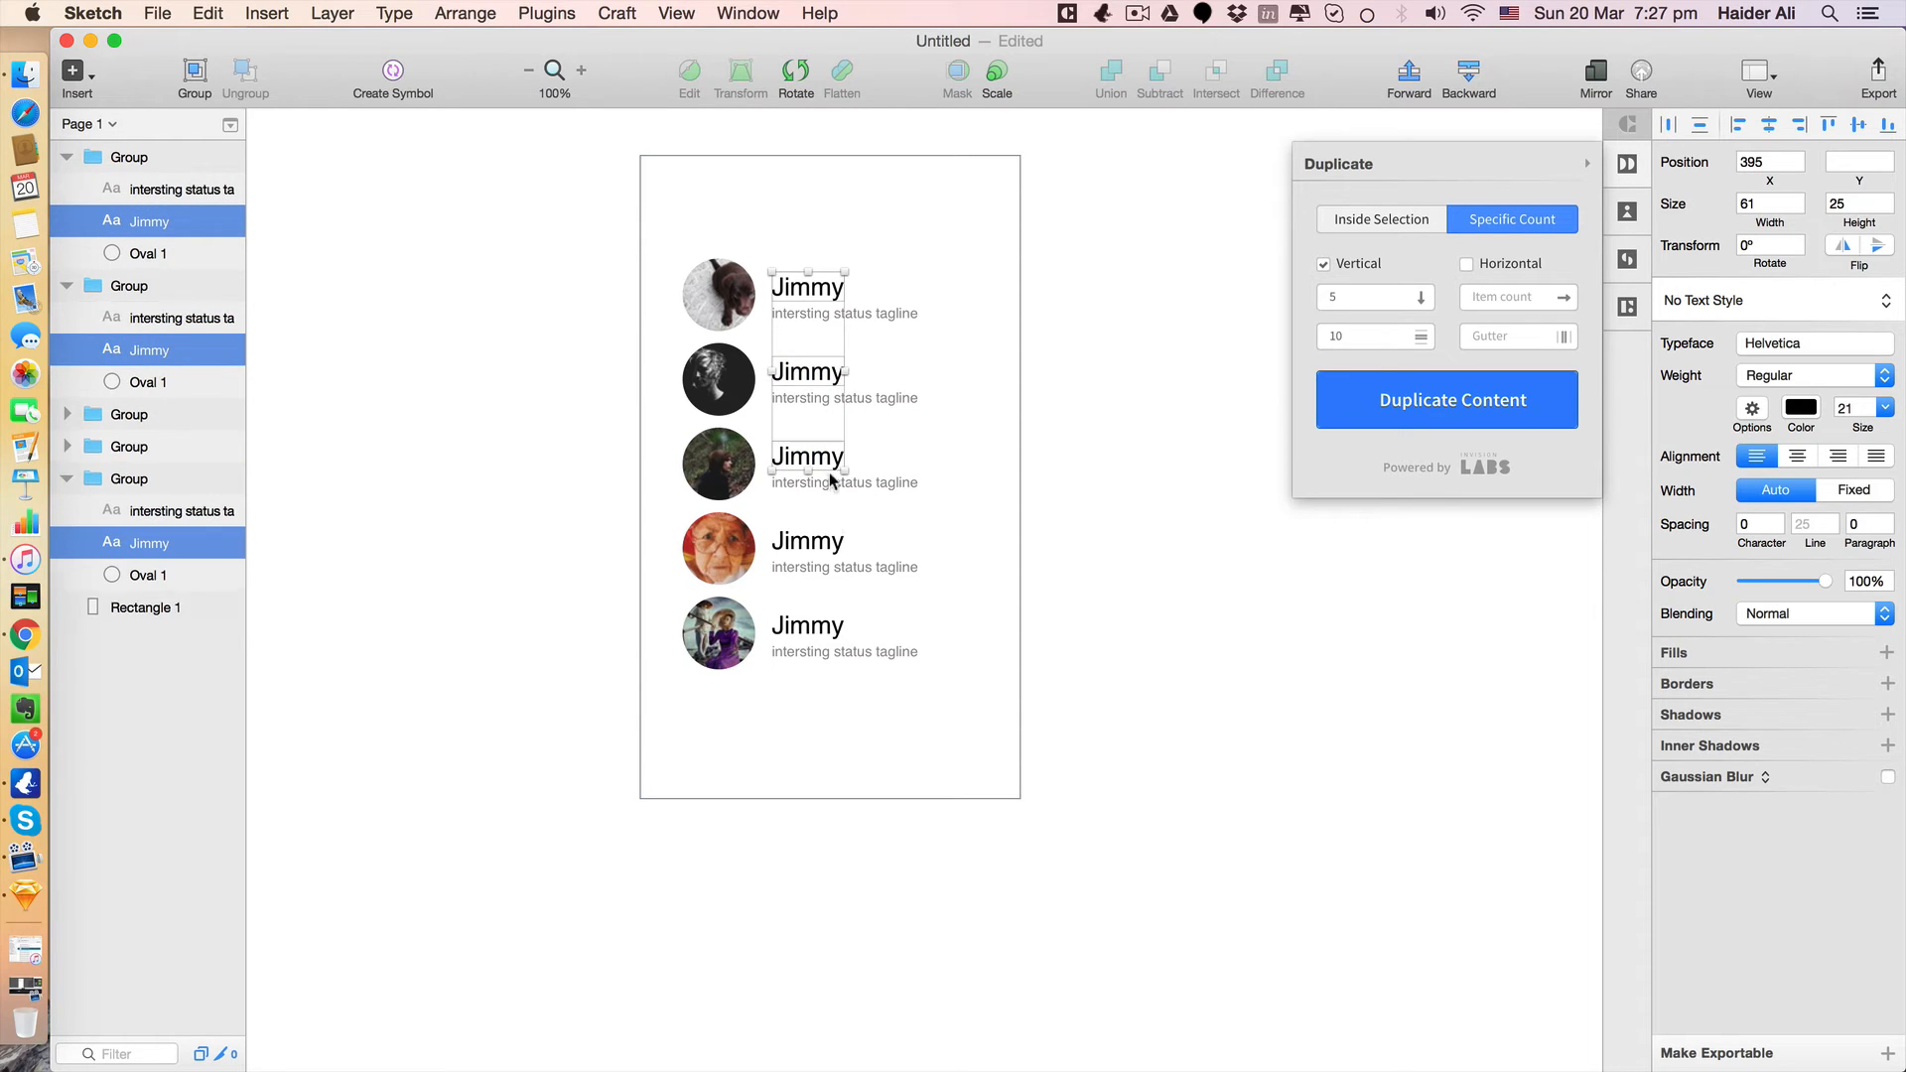
shift+click(828, 544)
shift+click(832, 629)
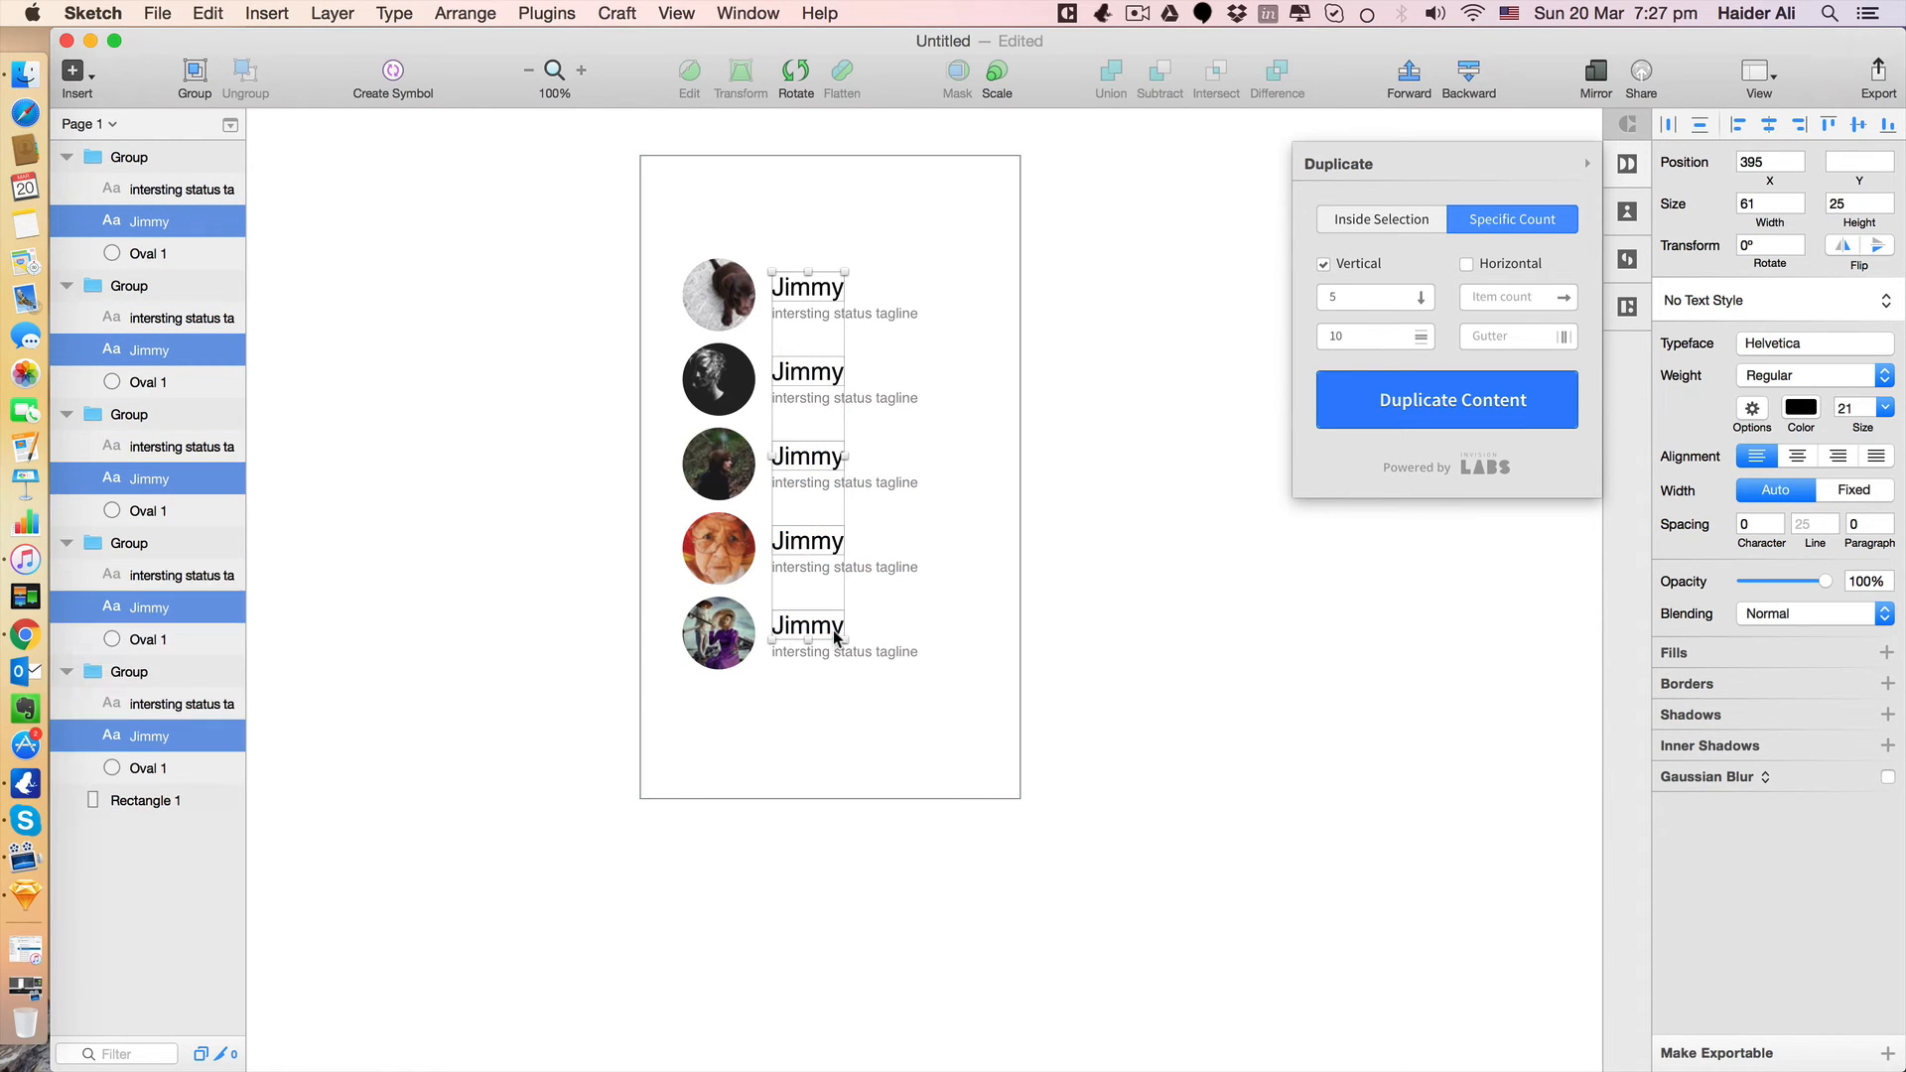
Replace the five selected names with sample names of both genders using Craft's Type plugin.
click(1636, 266)
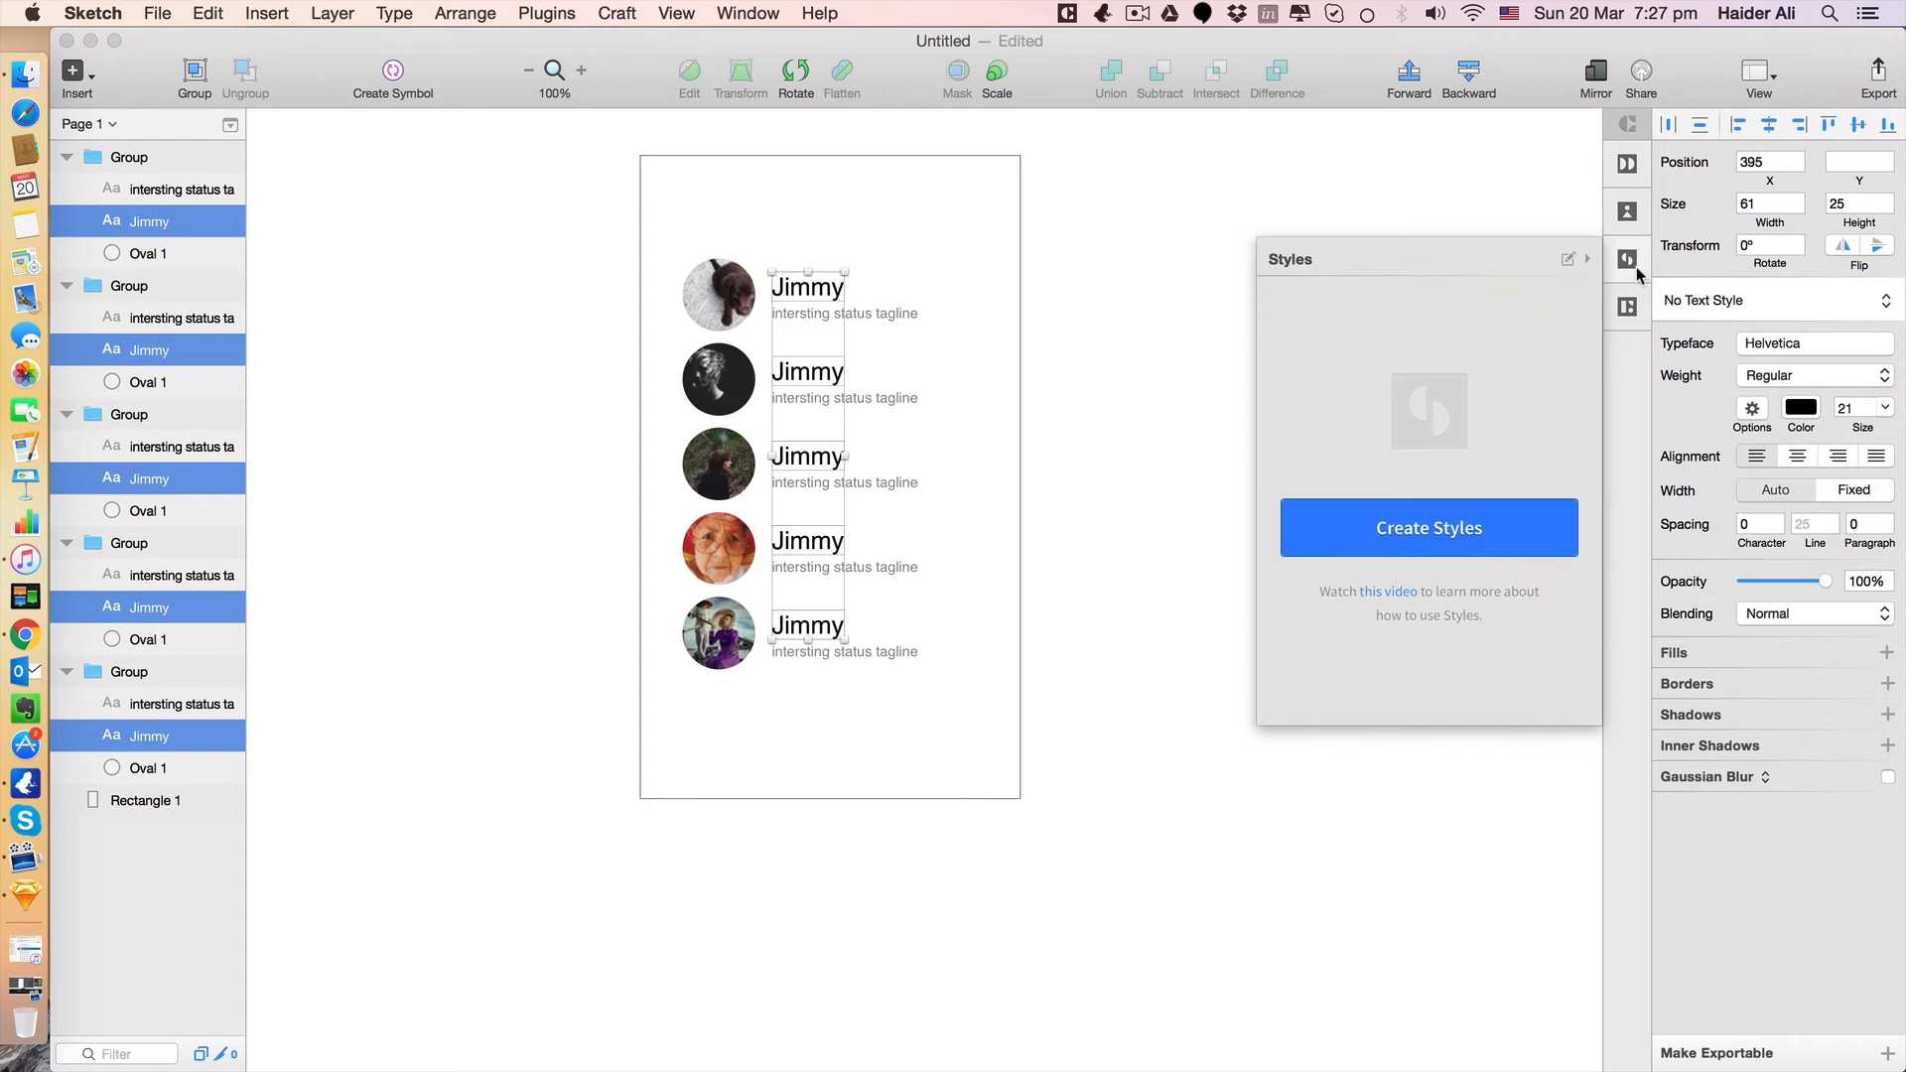
click(1636, 305)
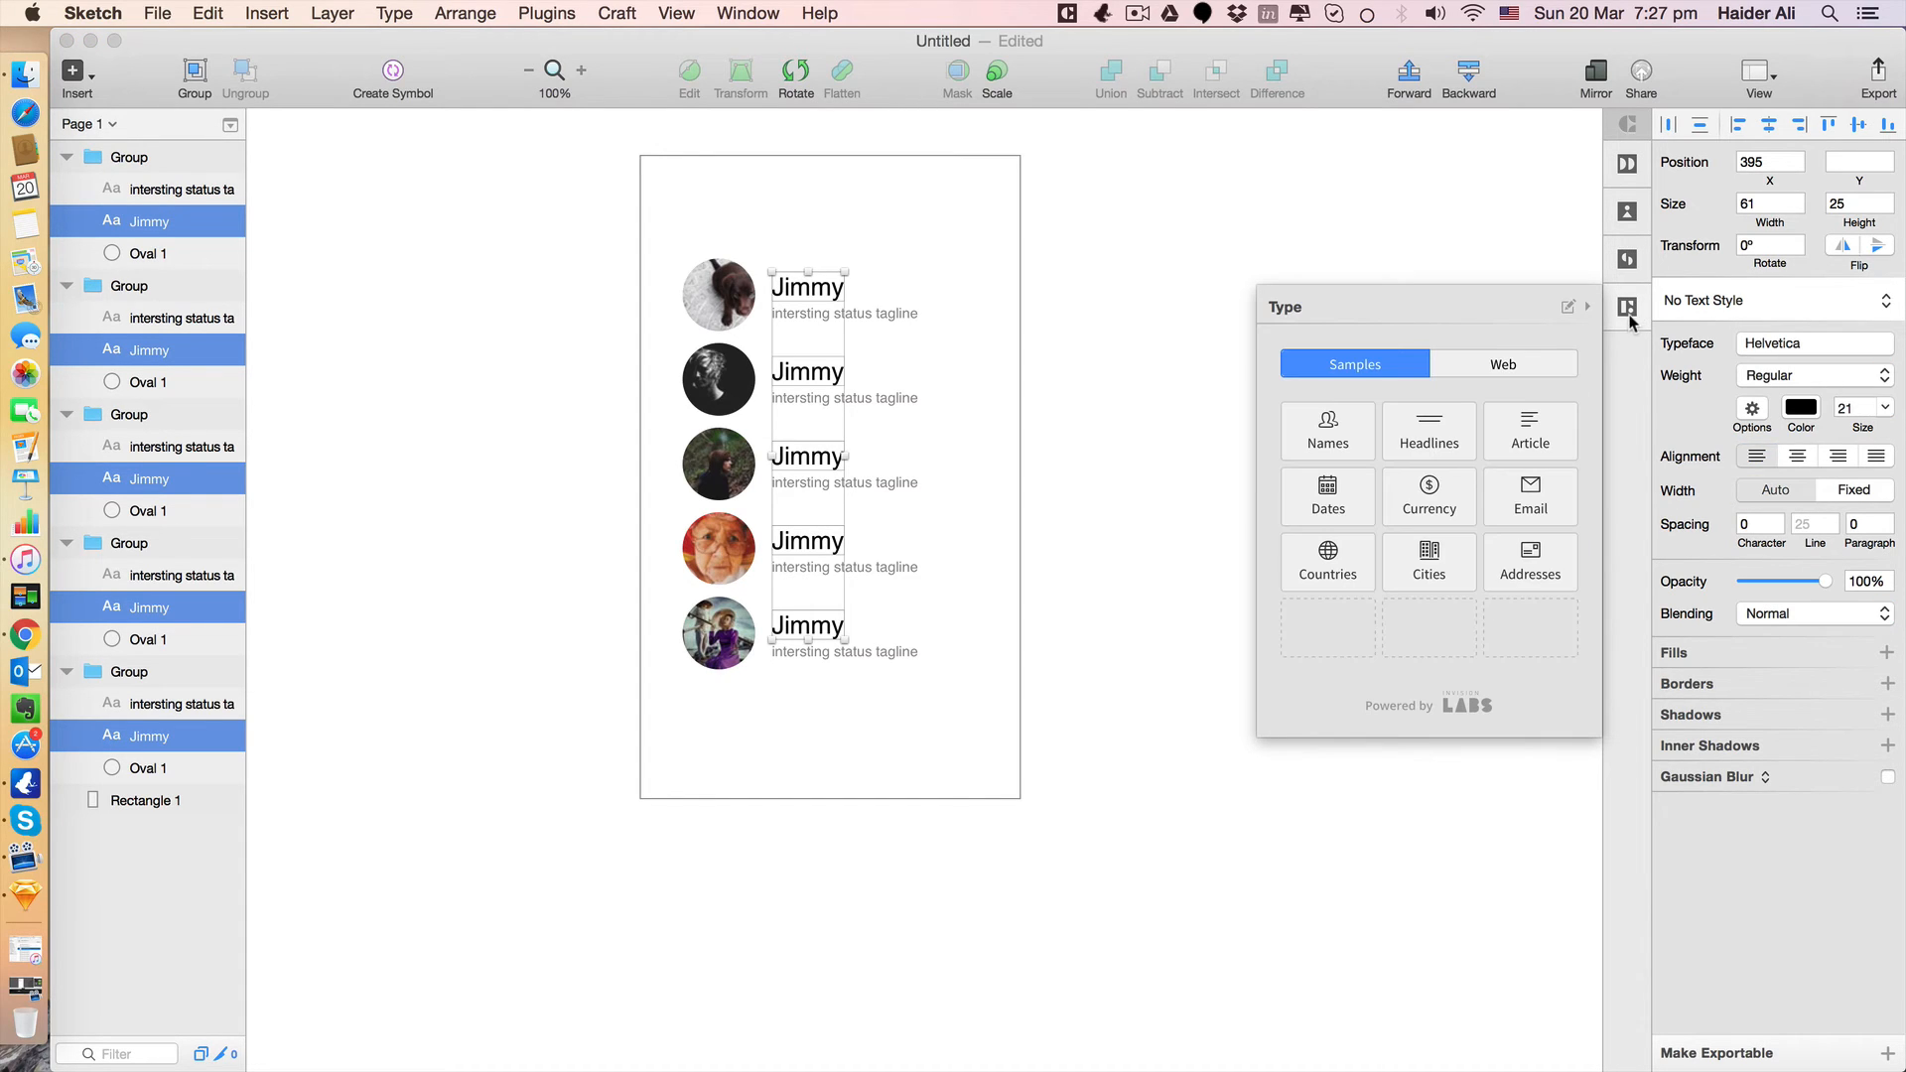
click(1511, 362)
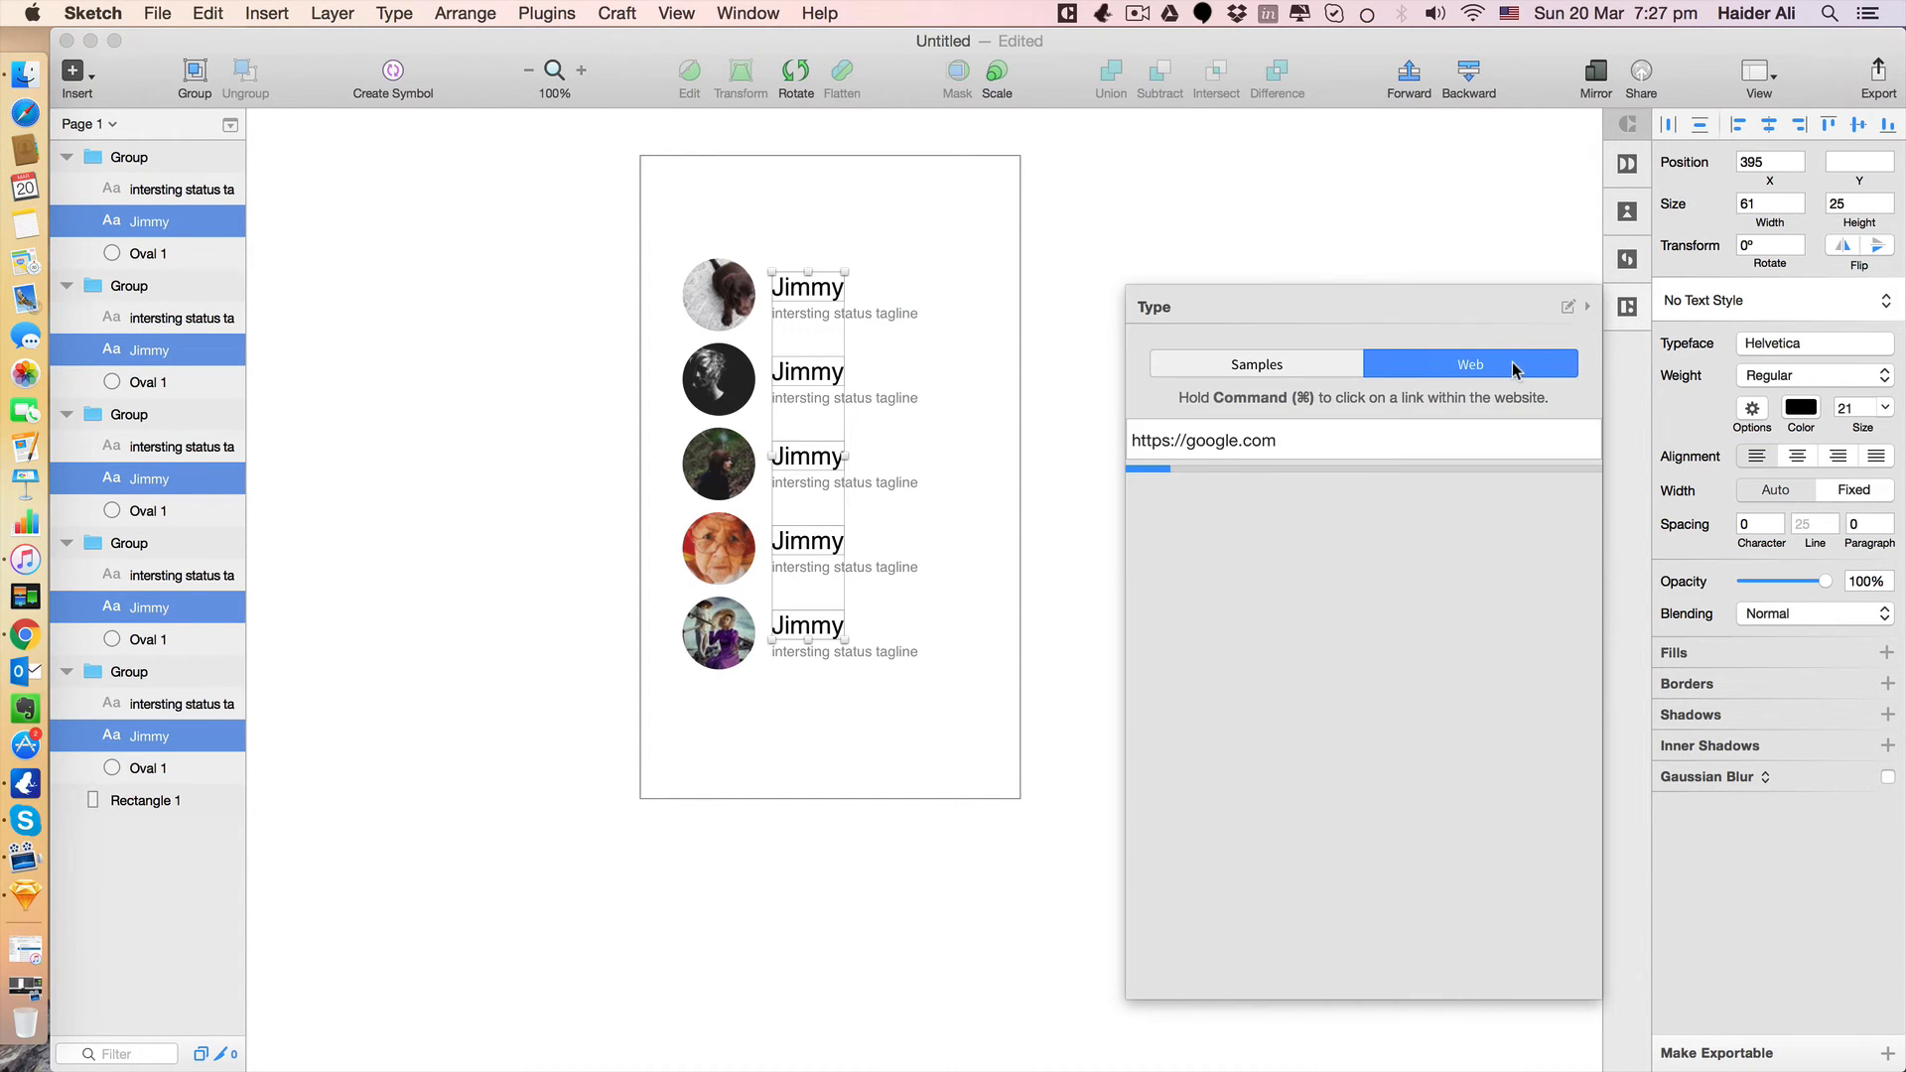
click(1243, 372)
click(1504, 367)
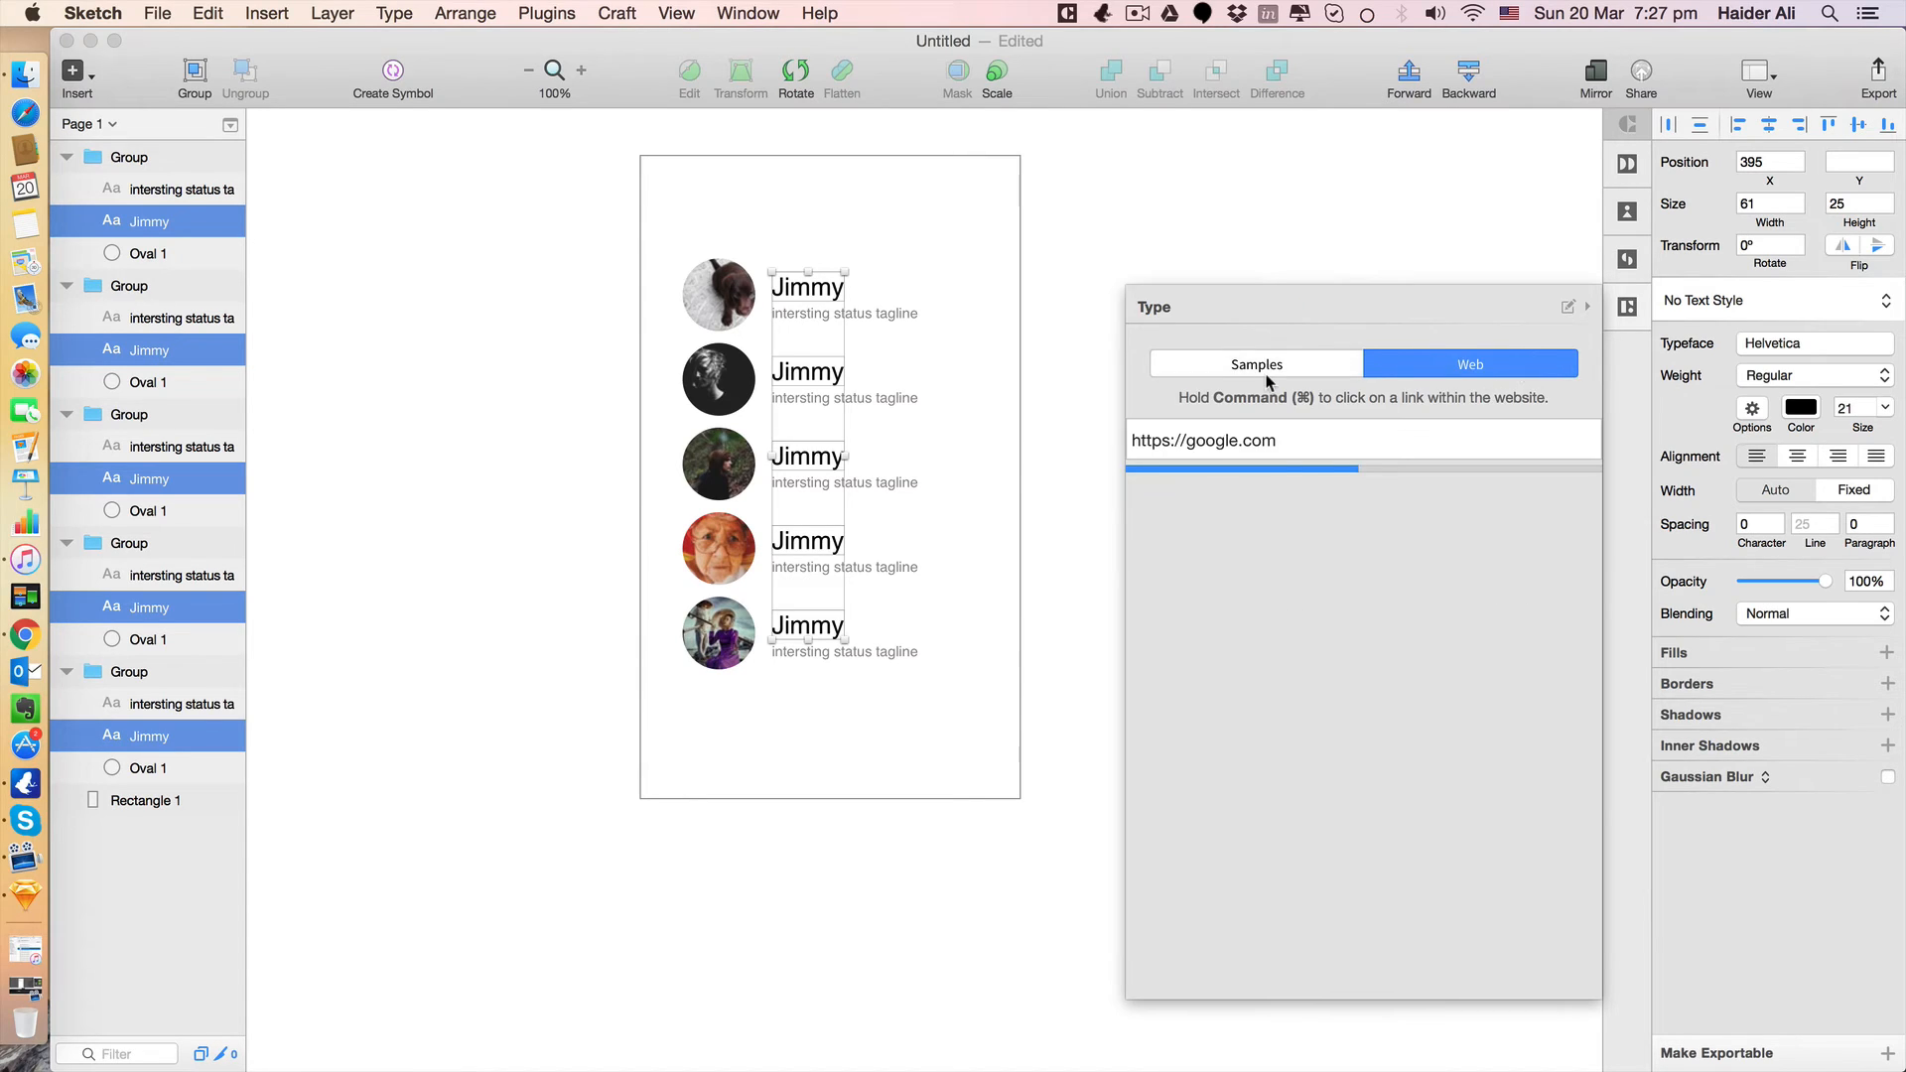
click(1296, 380)
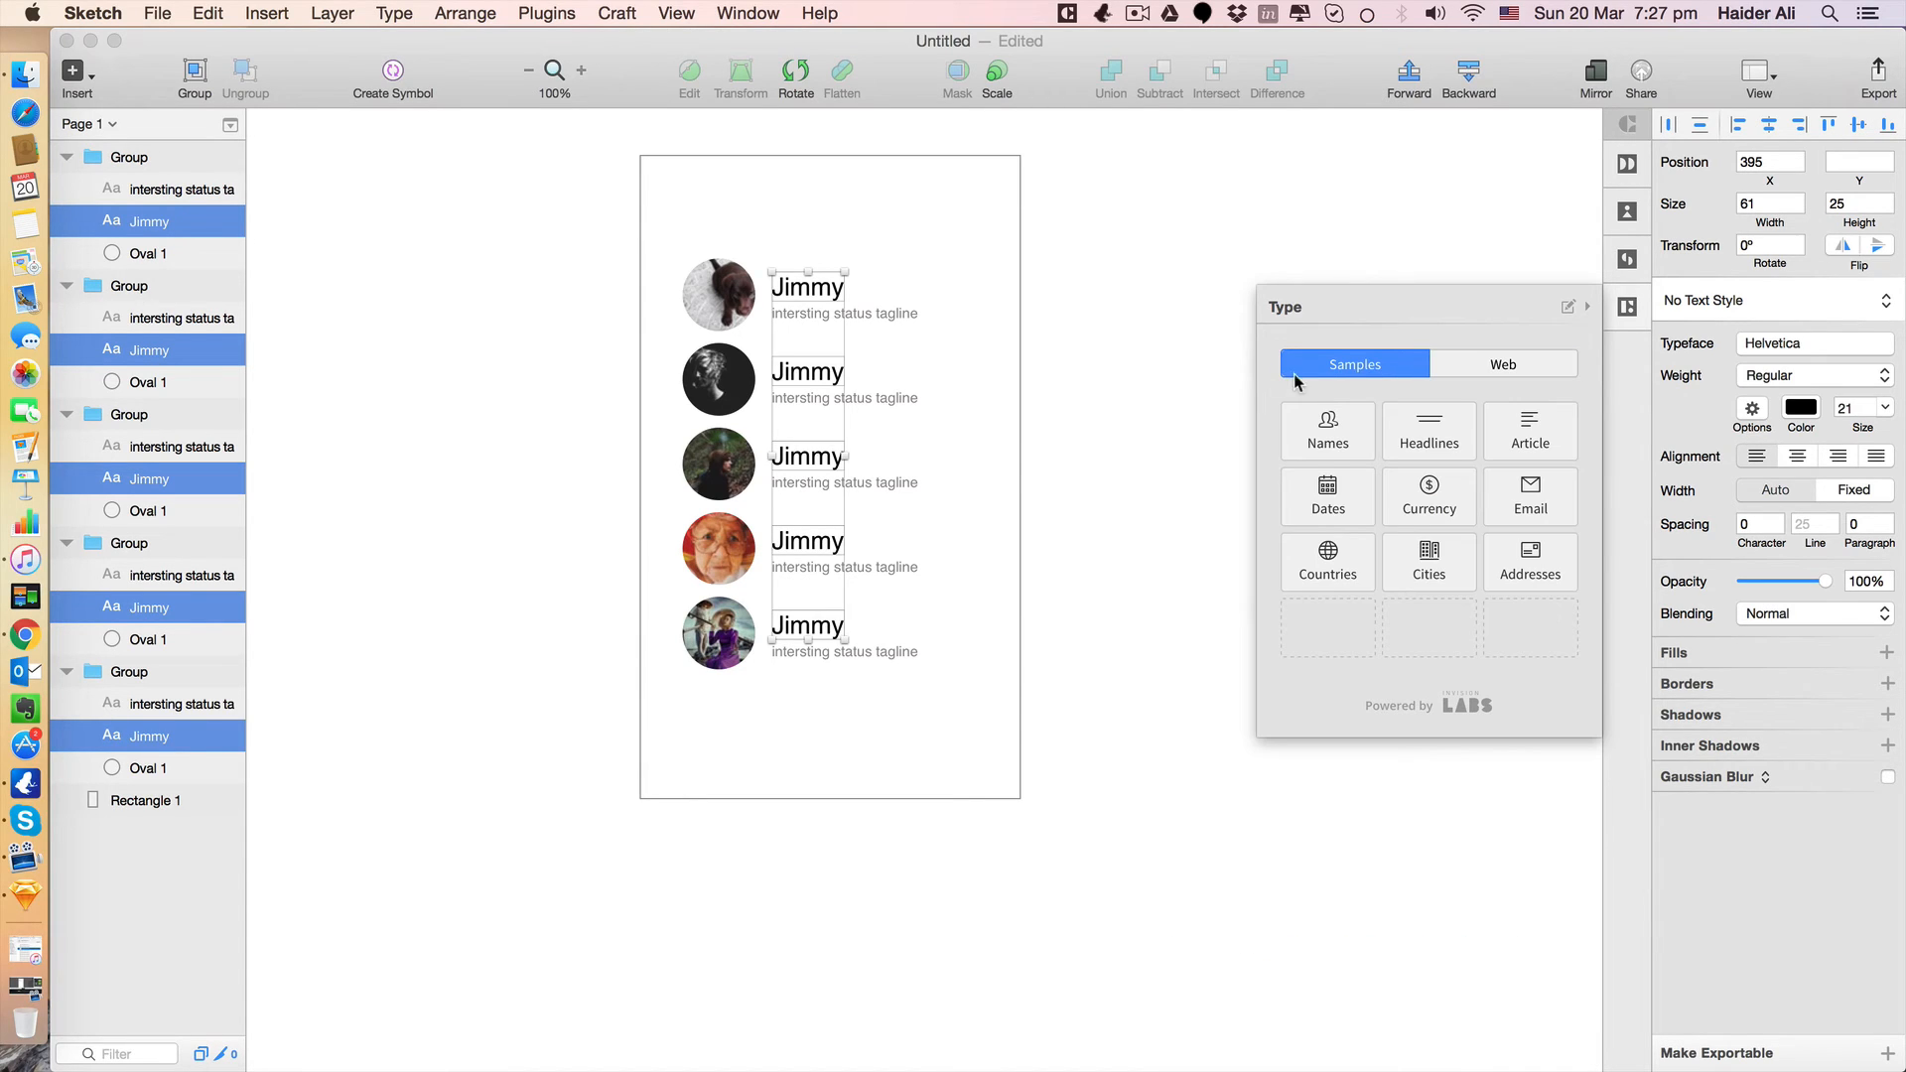
click(1358, 442)
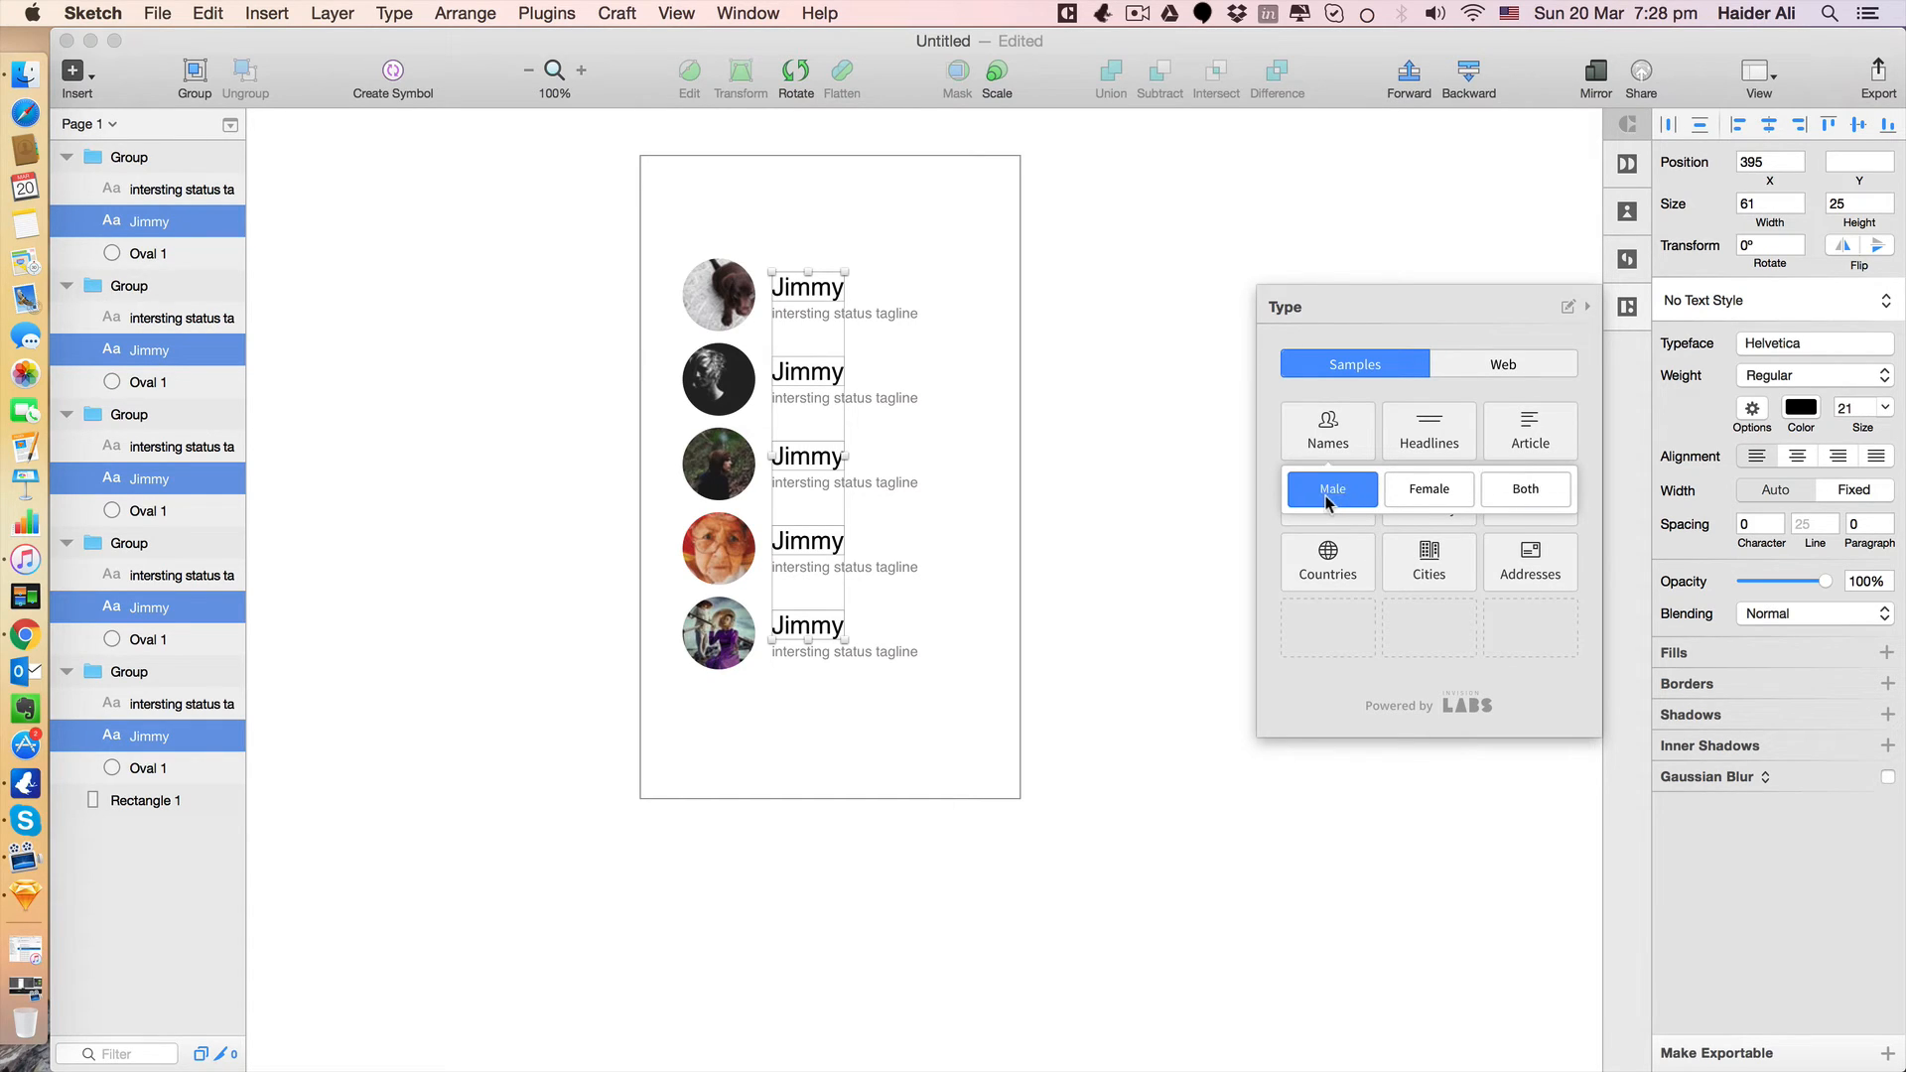
click(1517, 497)
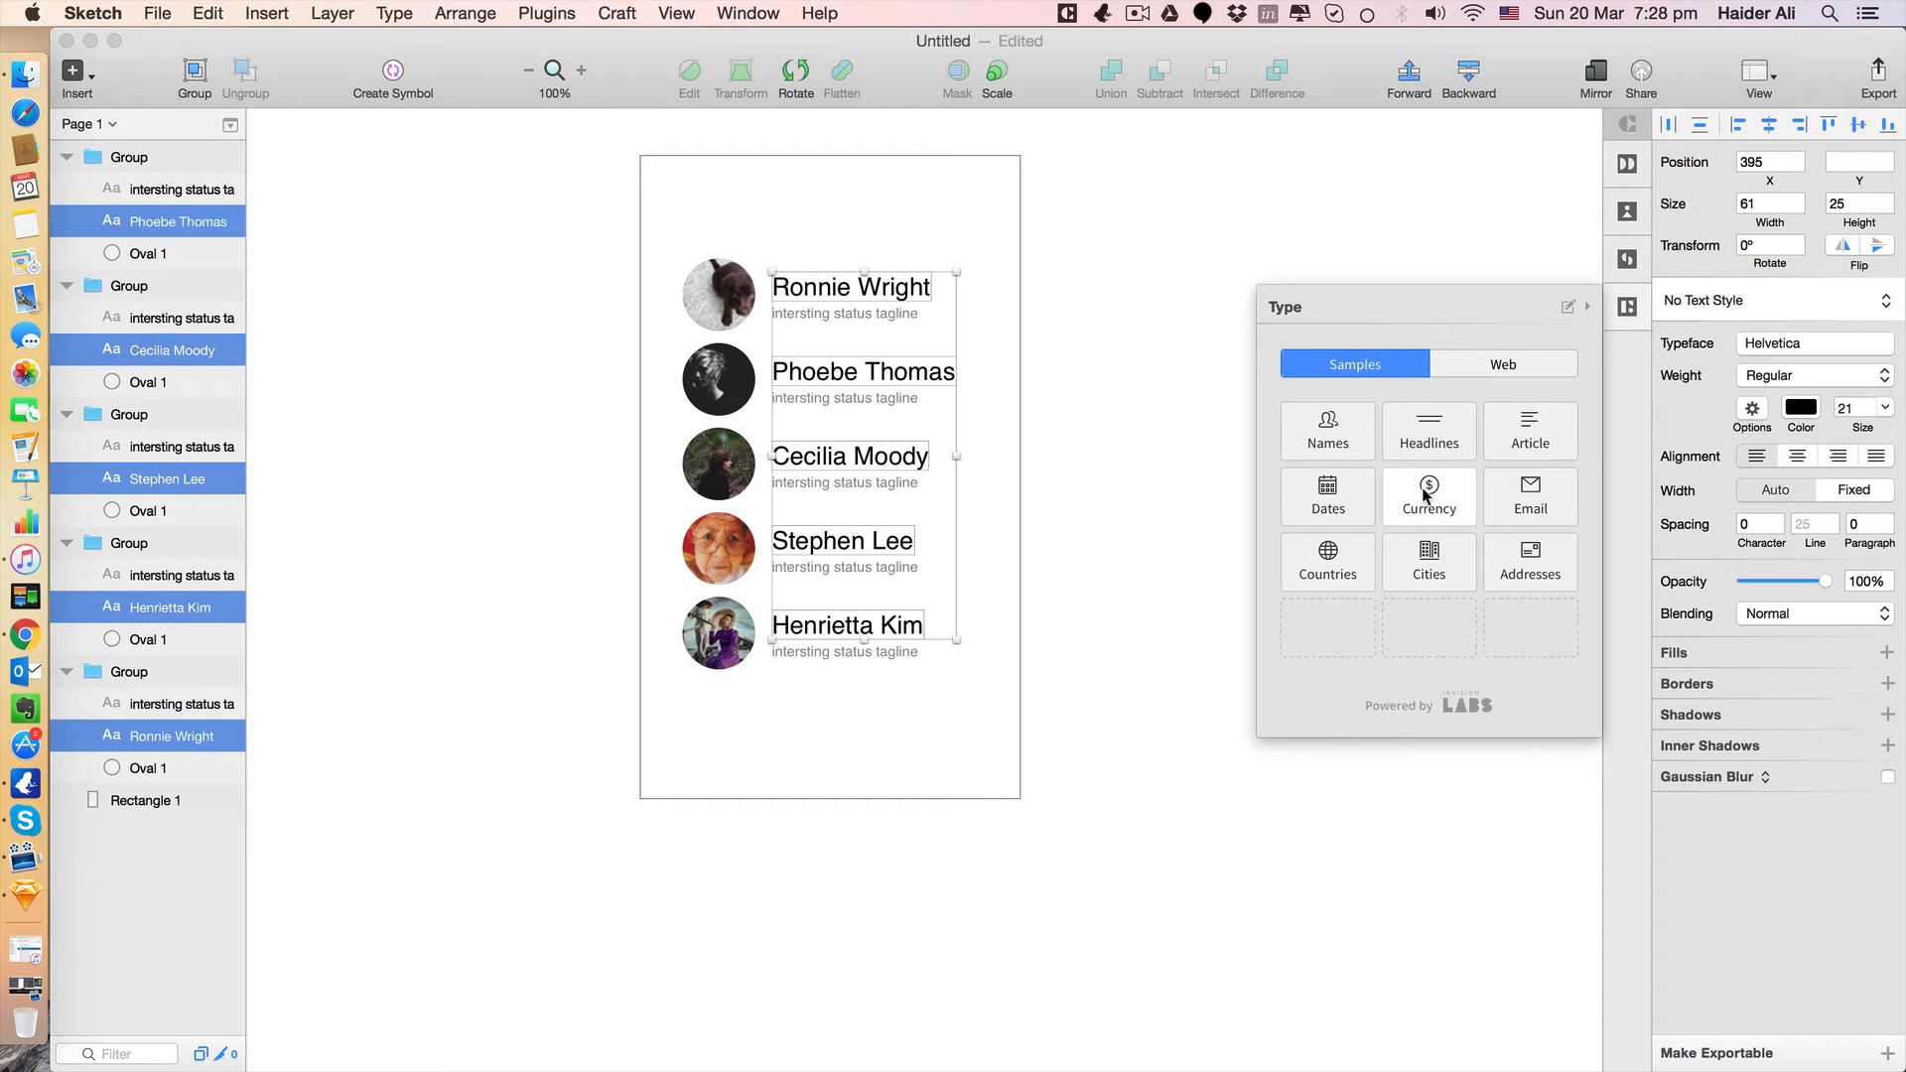
Examine the extra sample text categories that can be added to the Type plugin.
click(1106, 580)
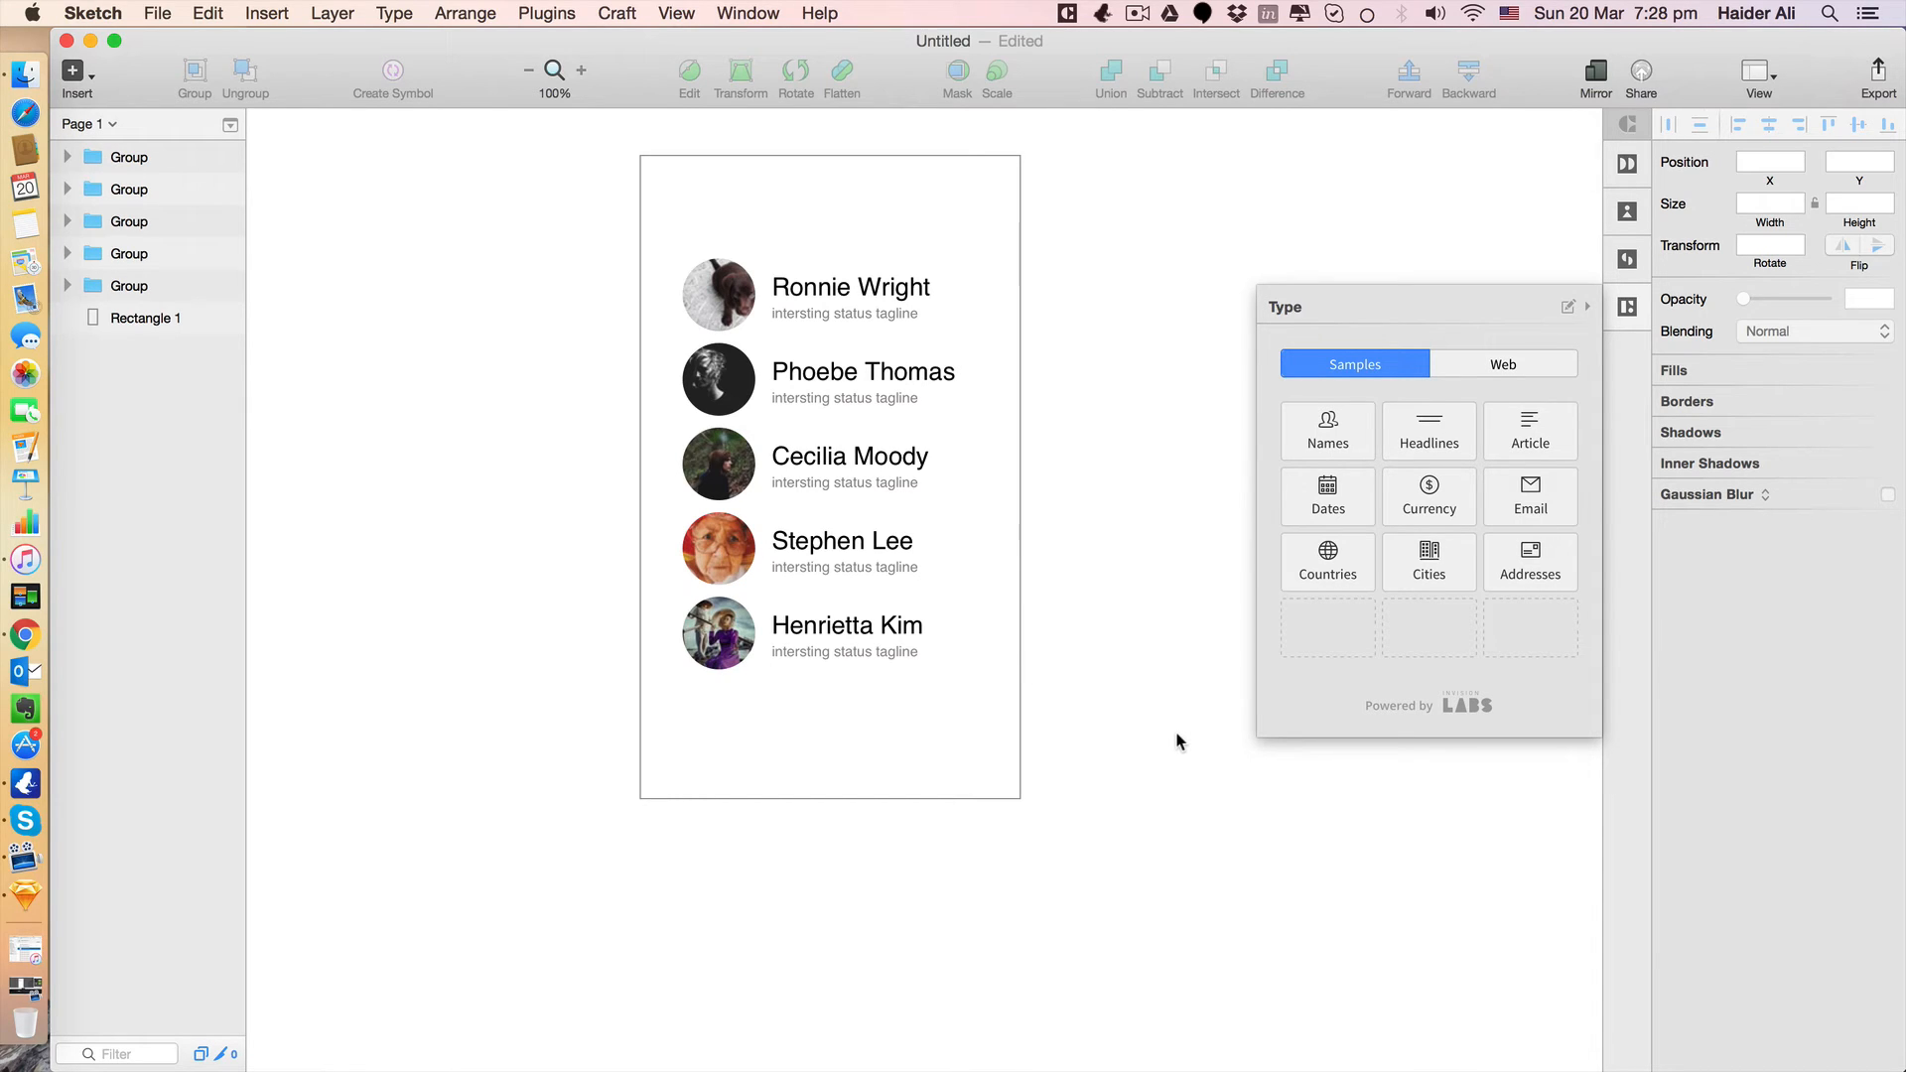
click(1325, 641)
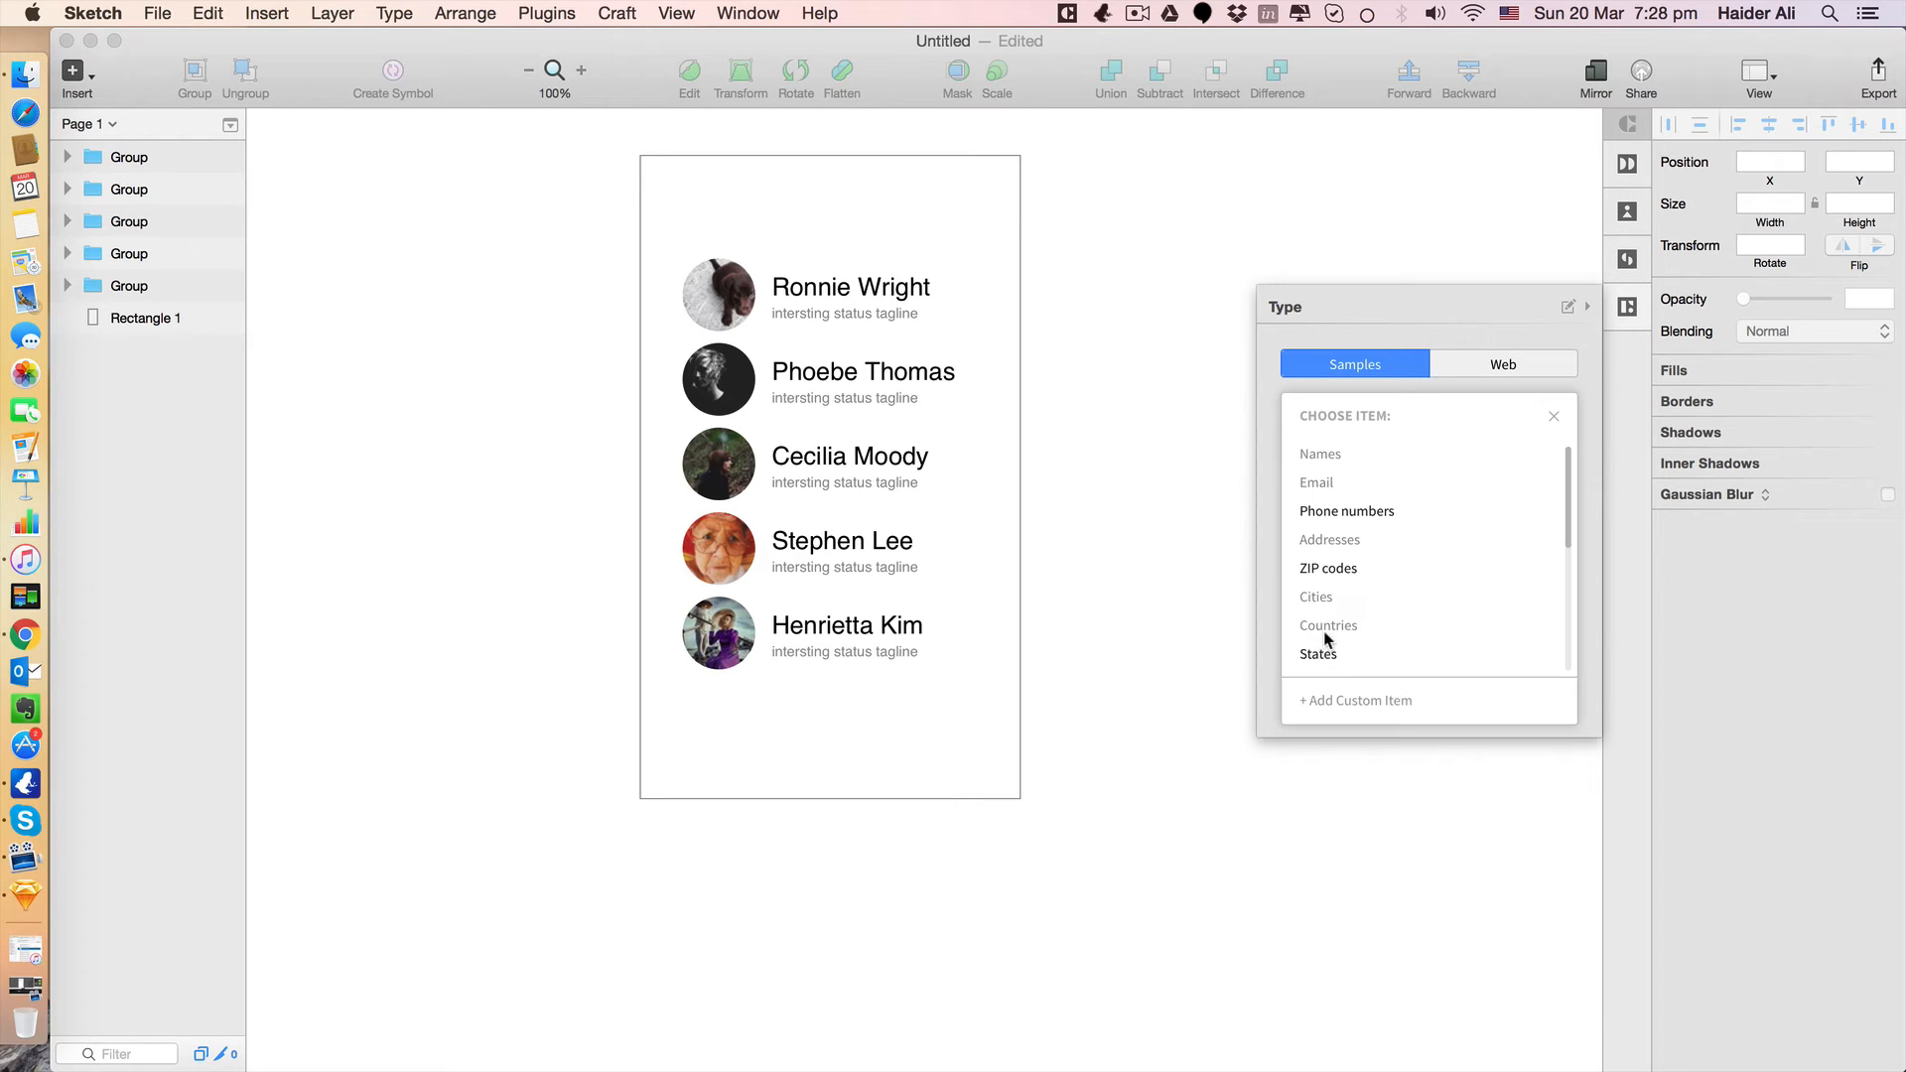
click(1554, 416)
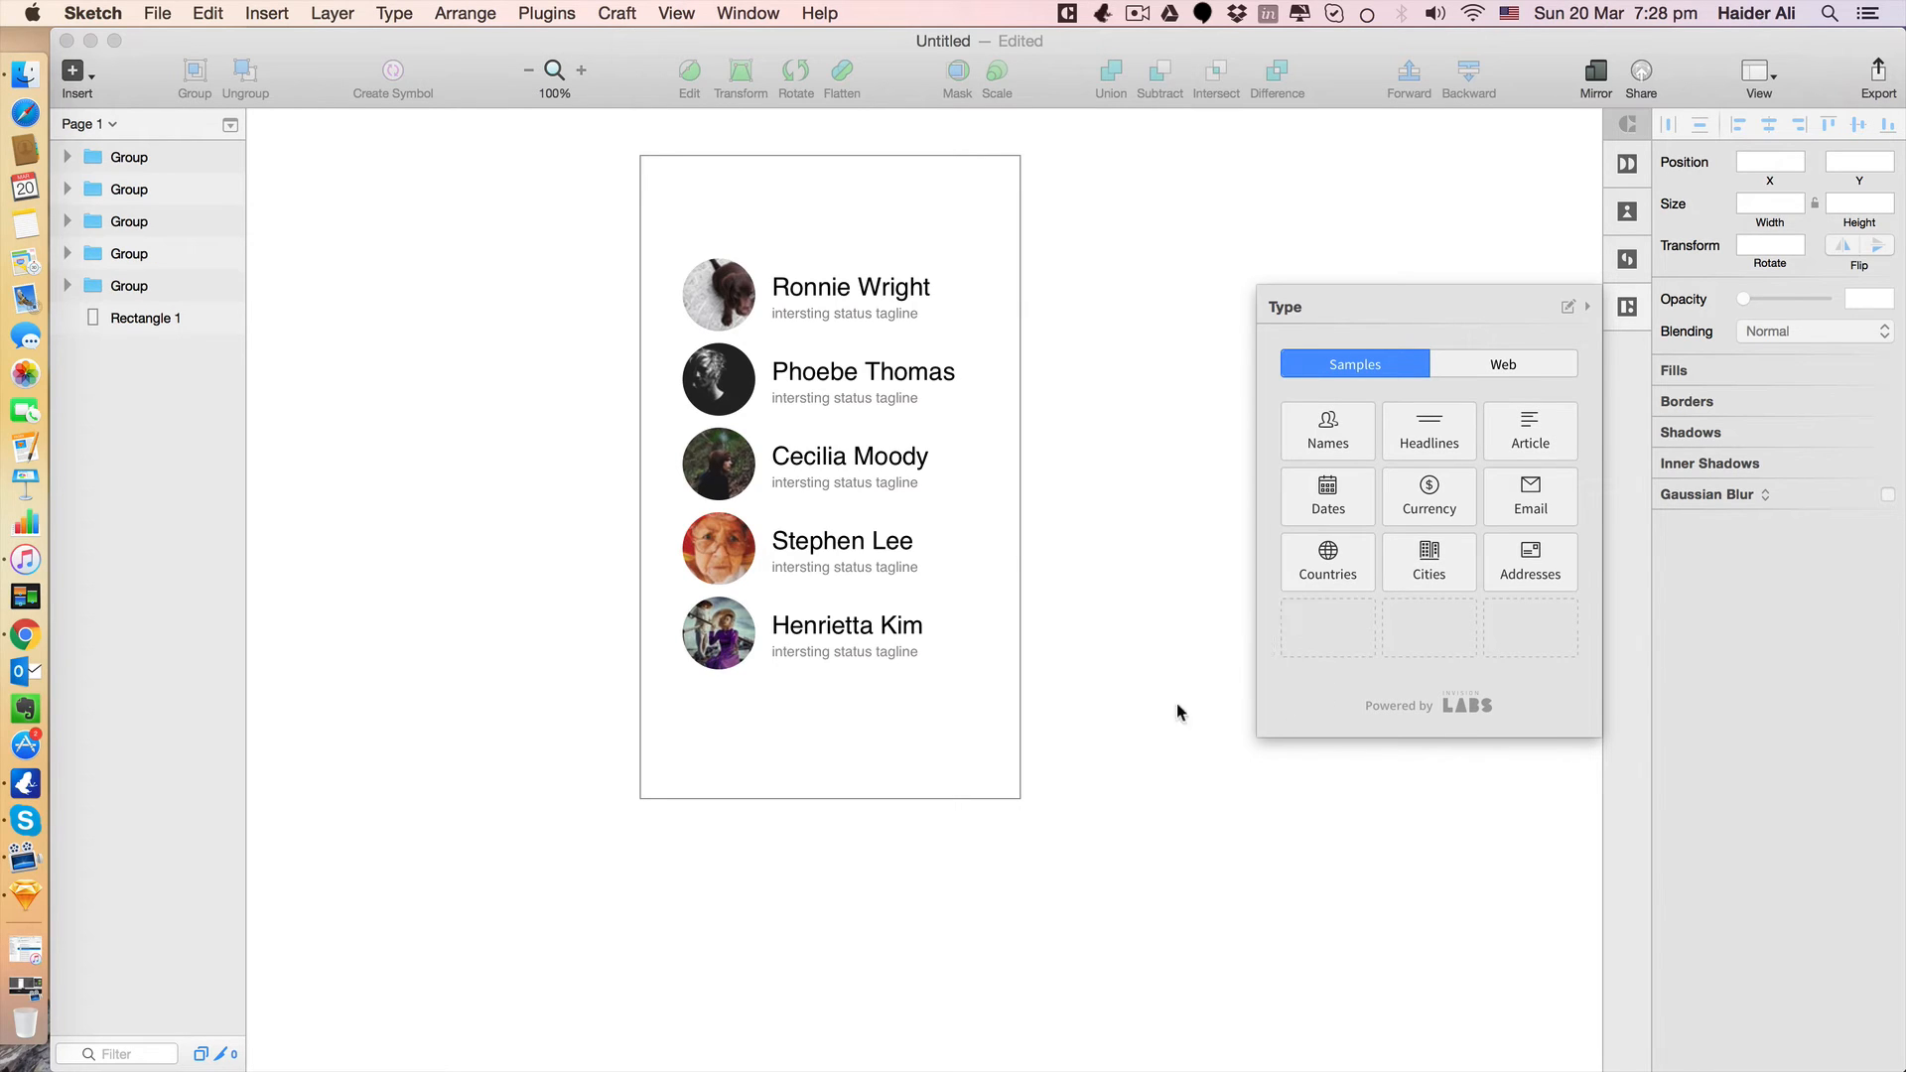
Move the five contact rows down together within the background rectangle, leaving it in place with room for a header above them.
drag(1144, 803, 604, 264)
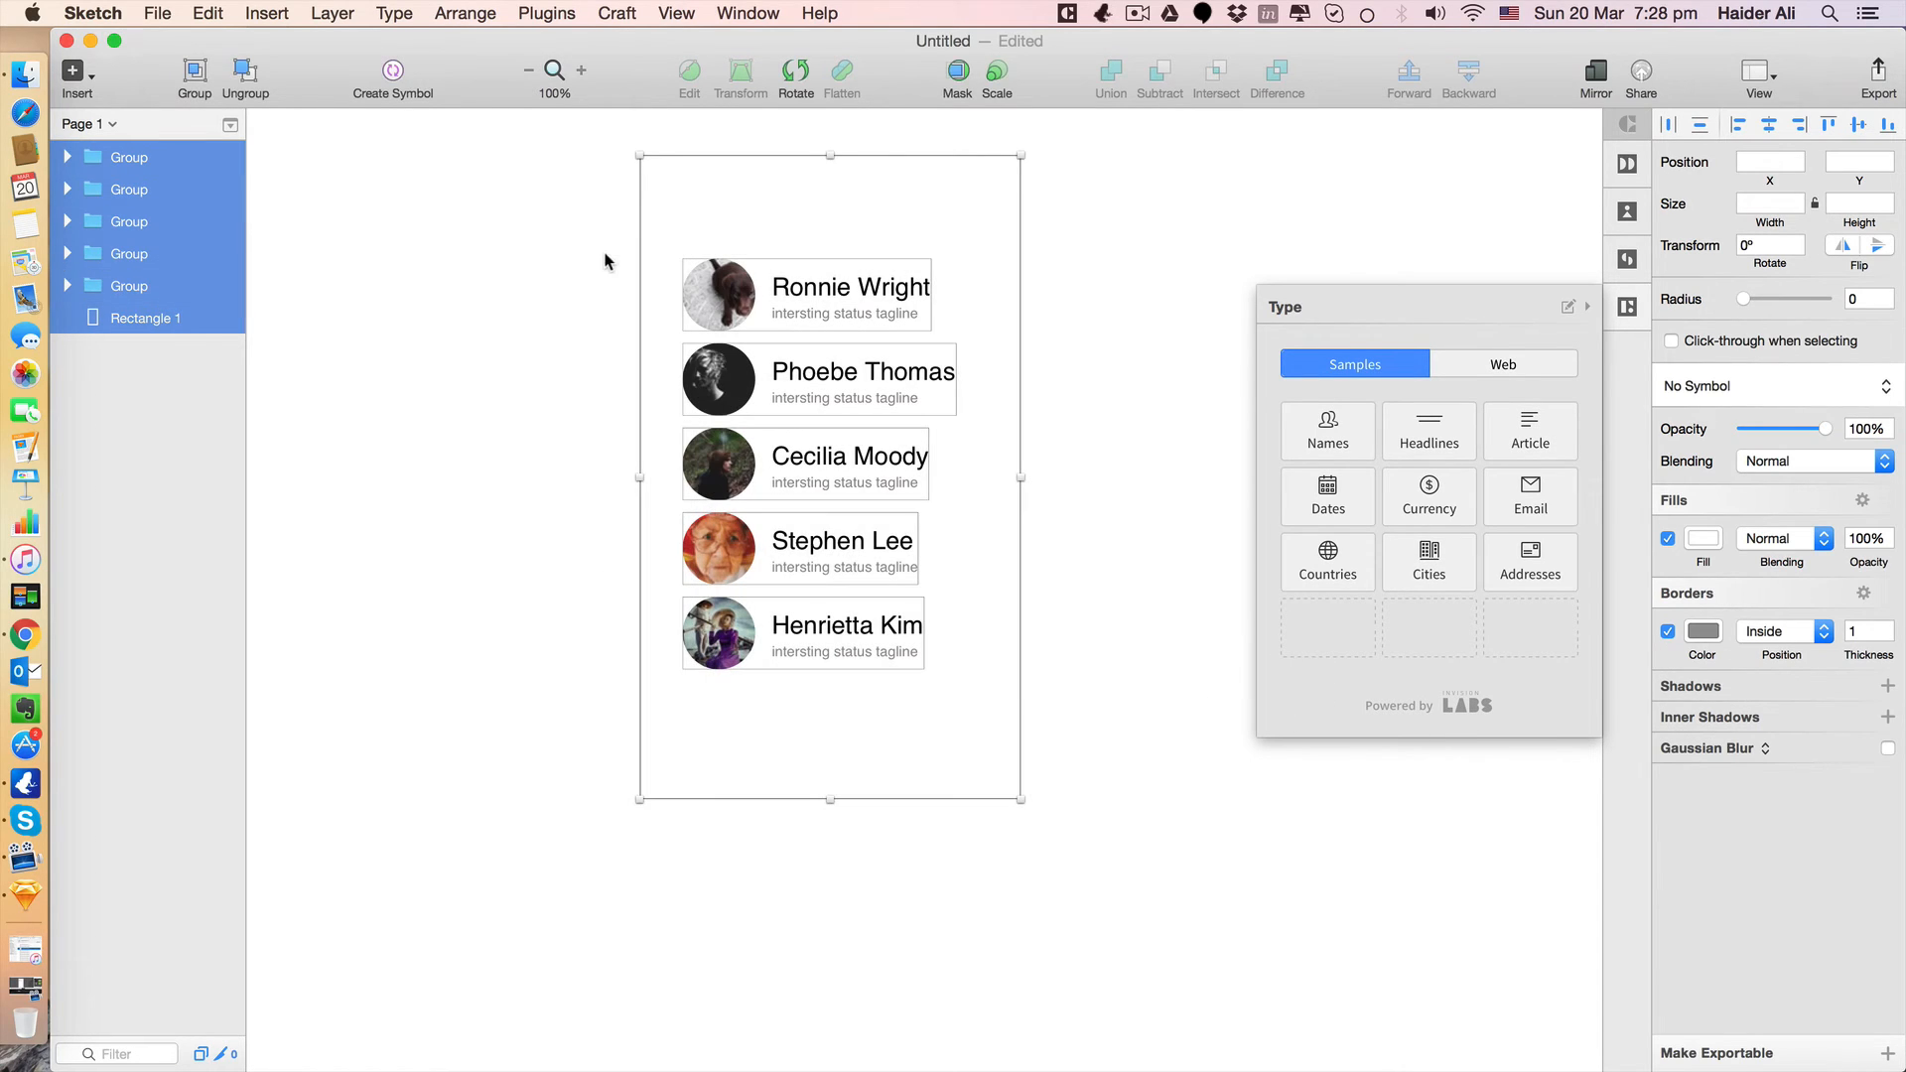
shift+click(726, 234)
drag(736, 311, 727, 397)
click(1149, 472)
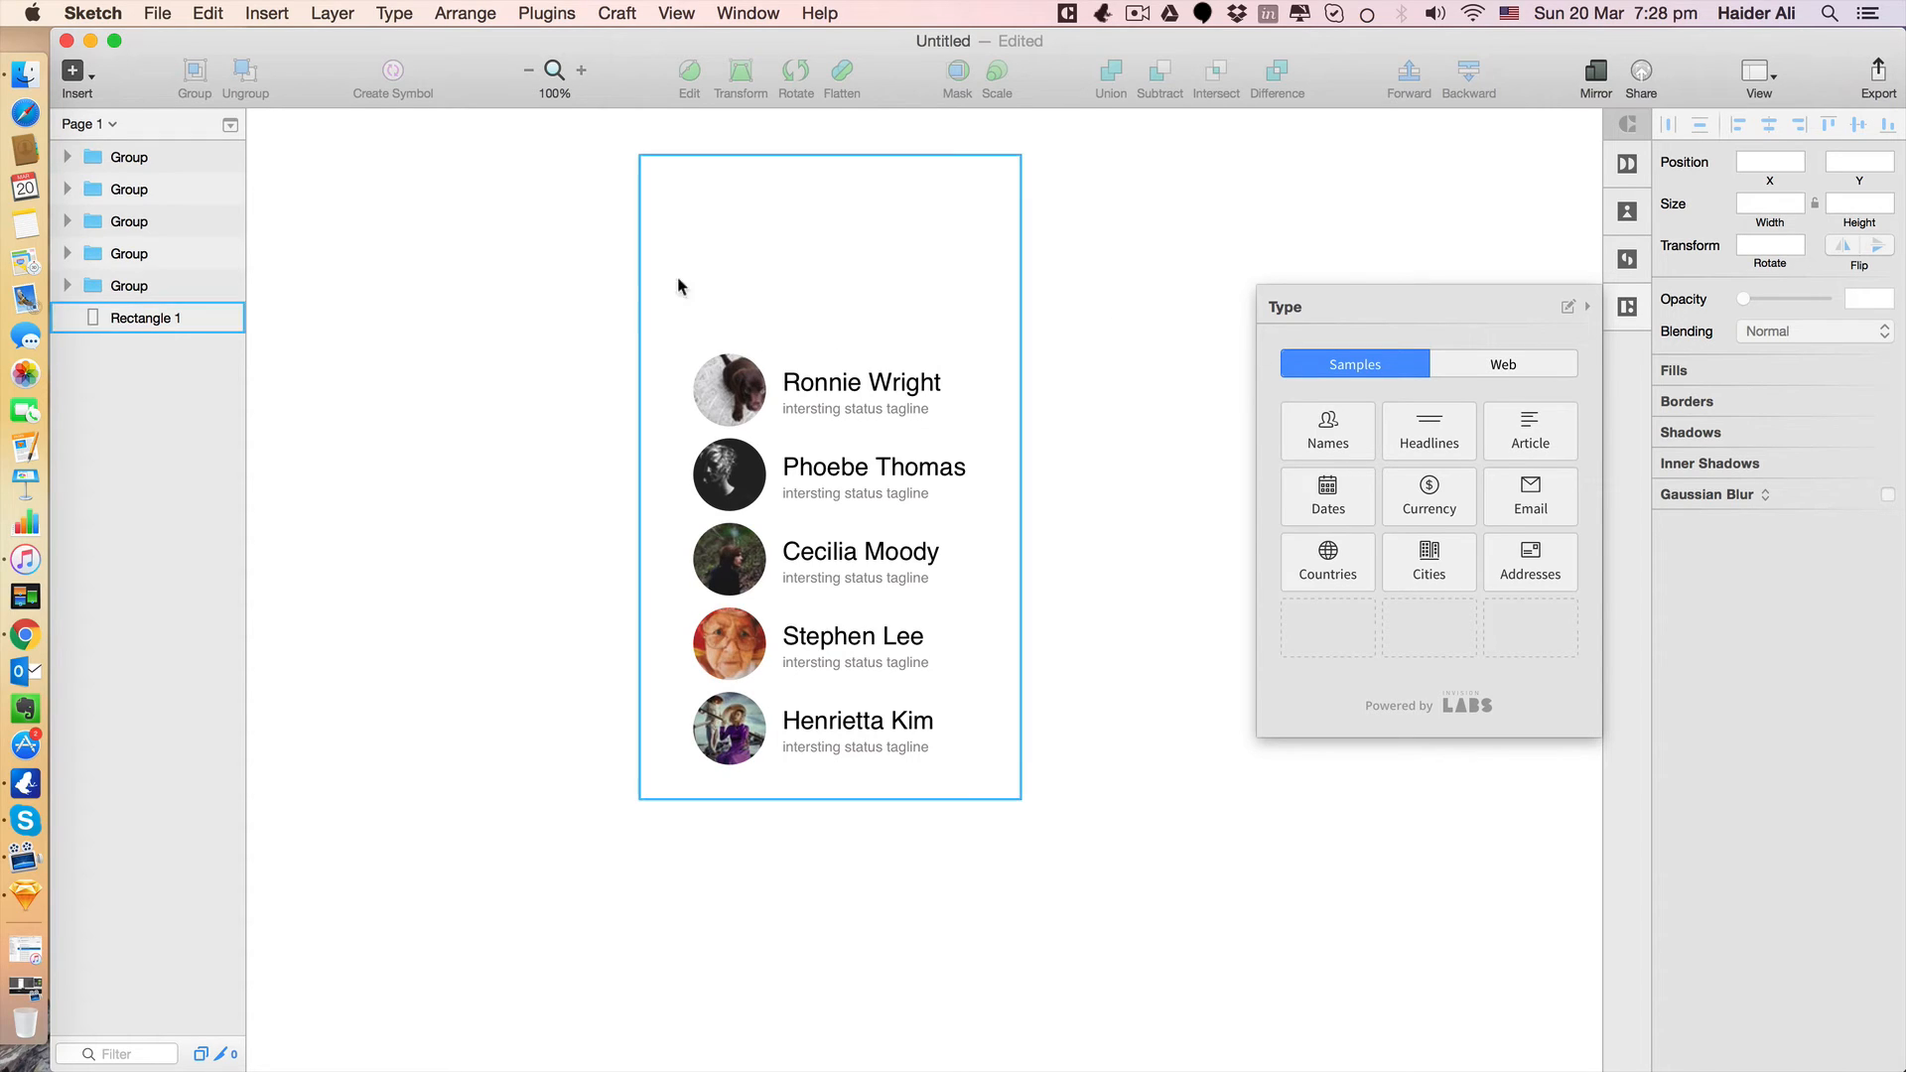
Draw a header rectangle of about 312 by 150 px in the empty area above the contact rows.
click(74, 72)
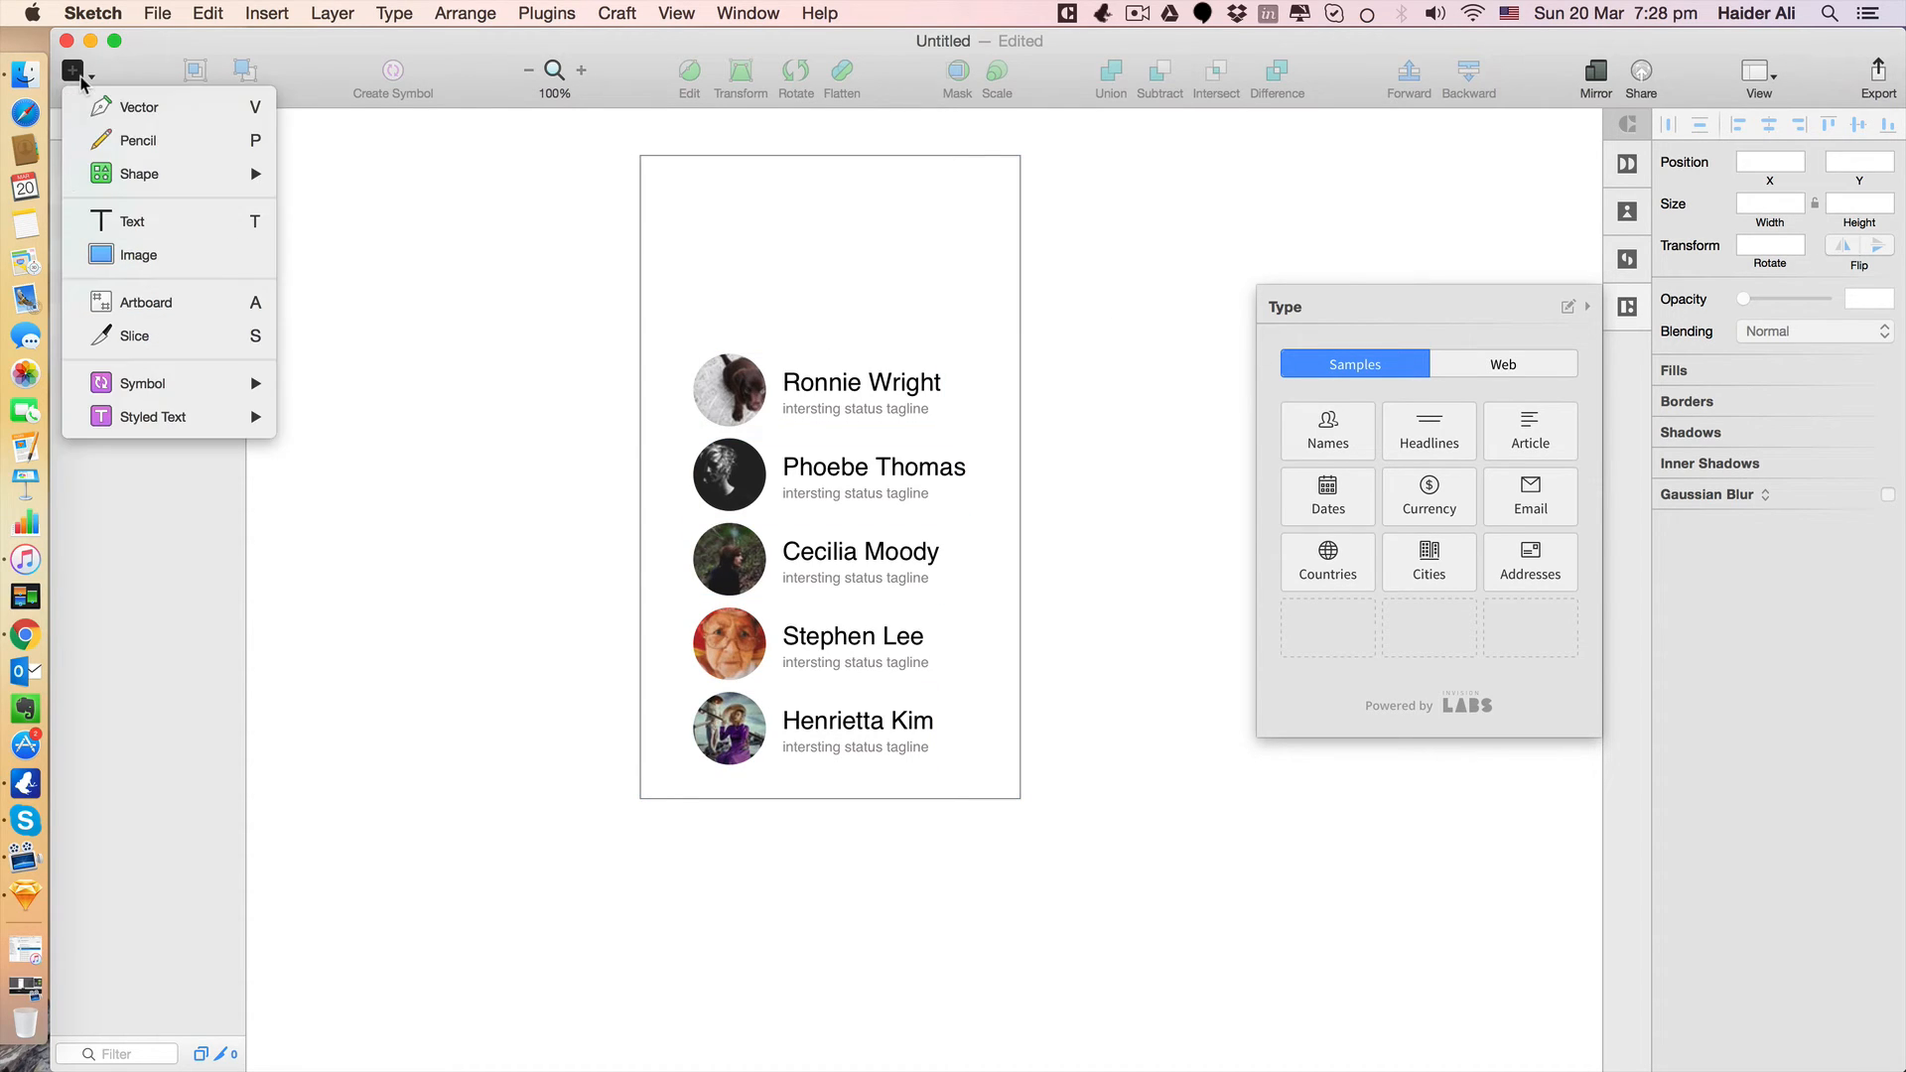
mouse_move(164, 177)
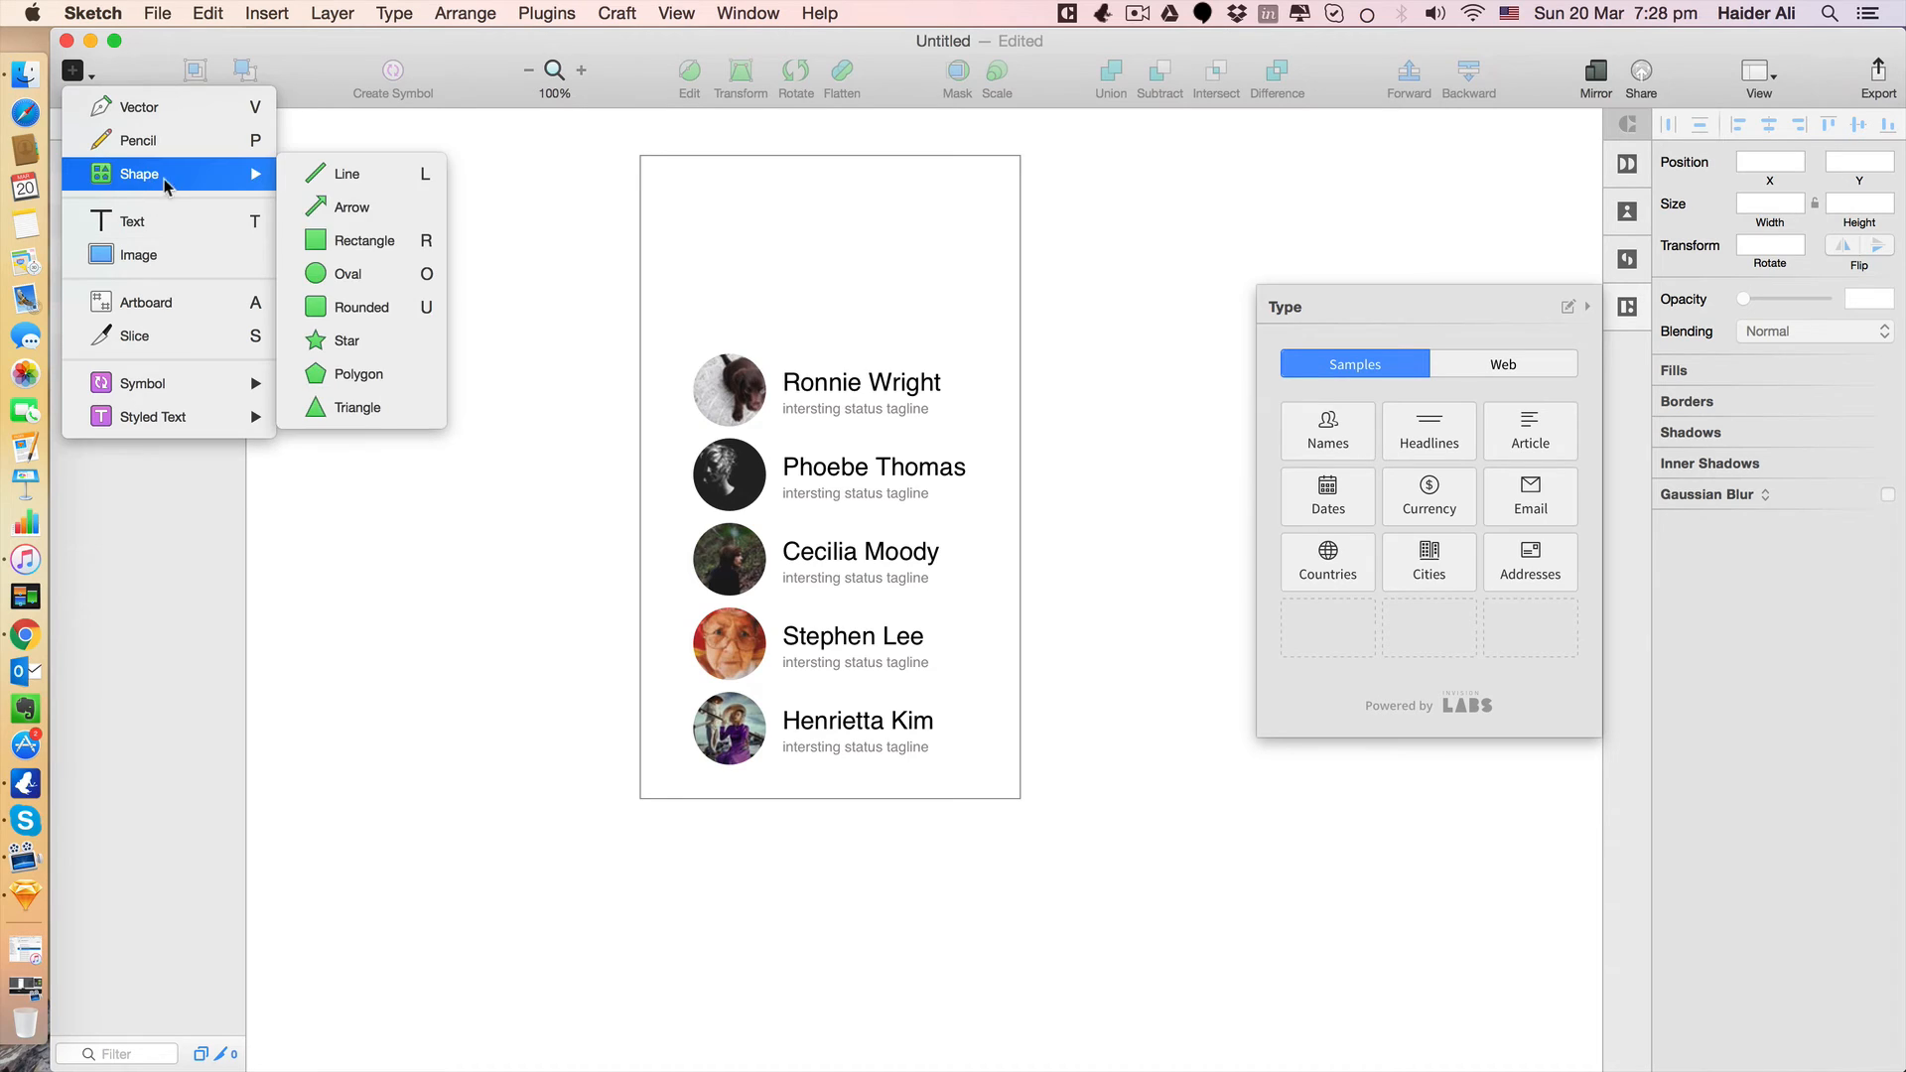
click(336, 242)
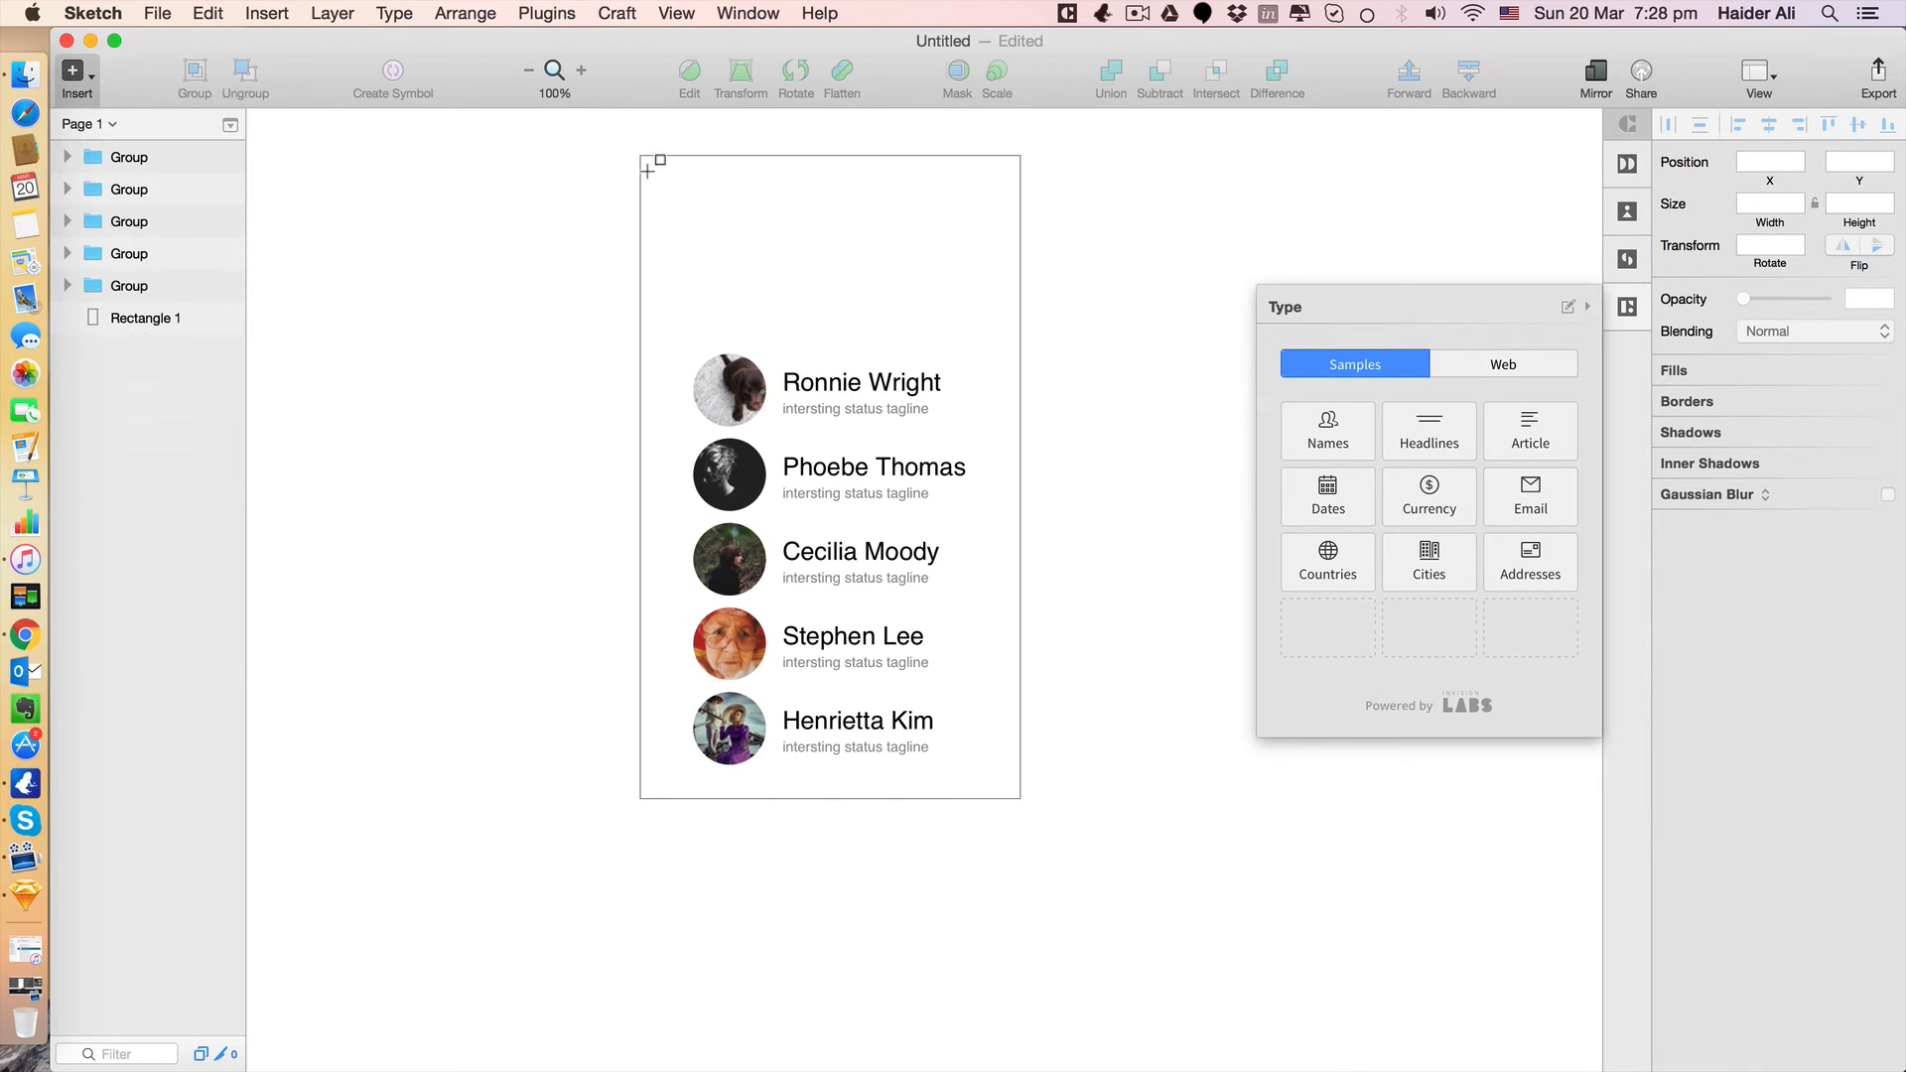
drag(645, 161, 1015, 340)
key(v)
click(796, 235)
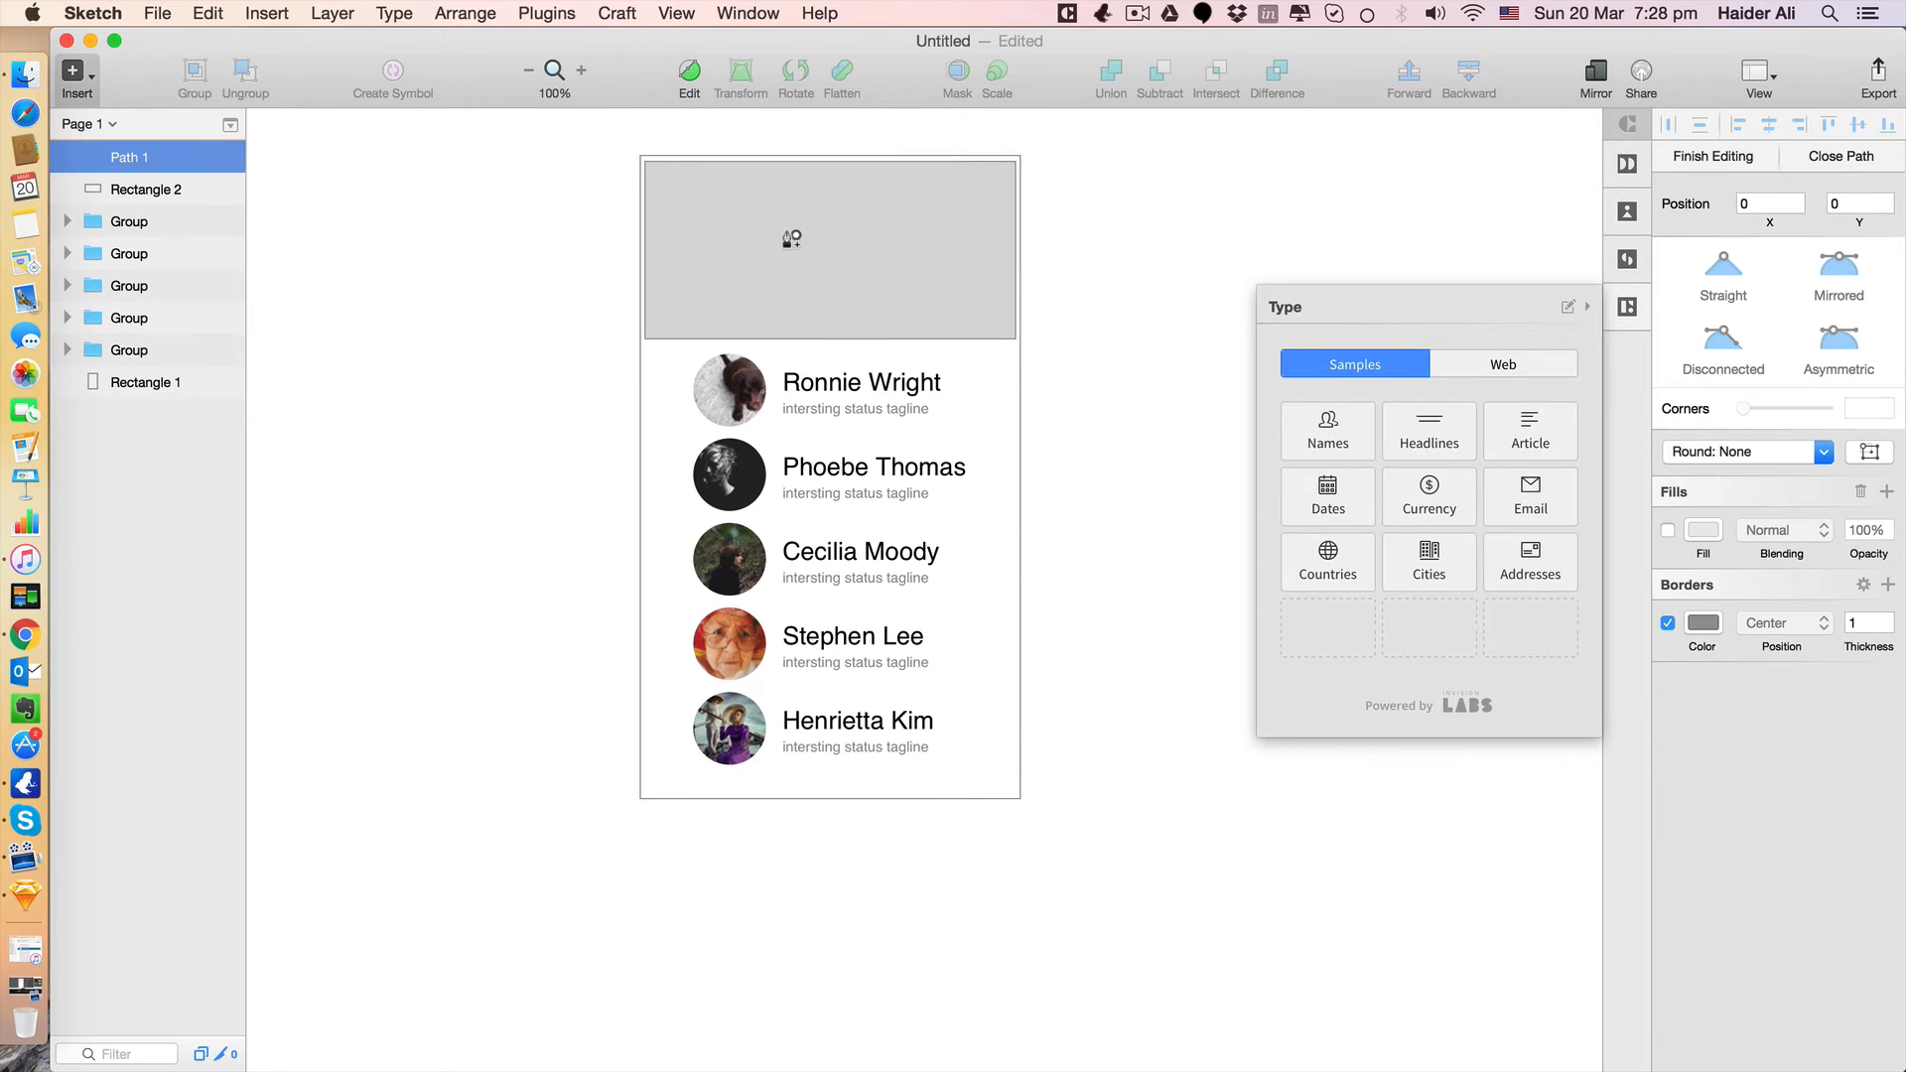
key(Escape)
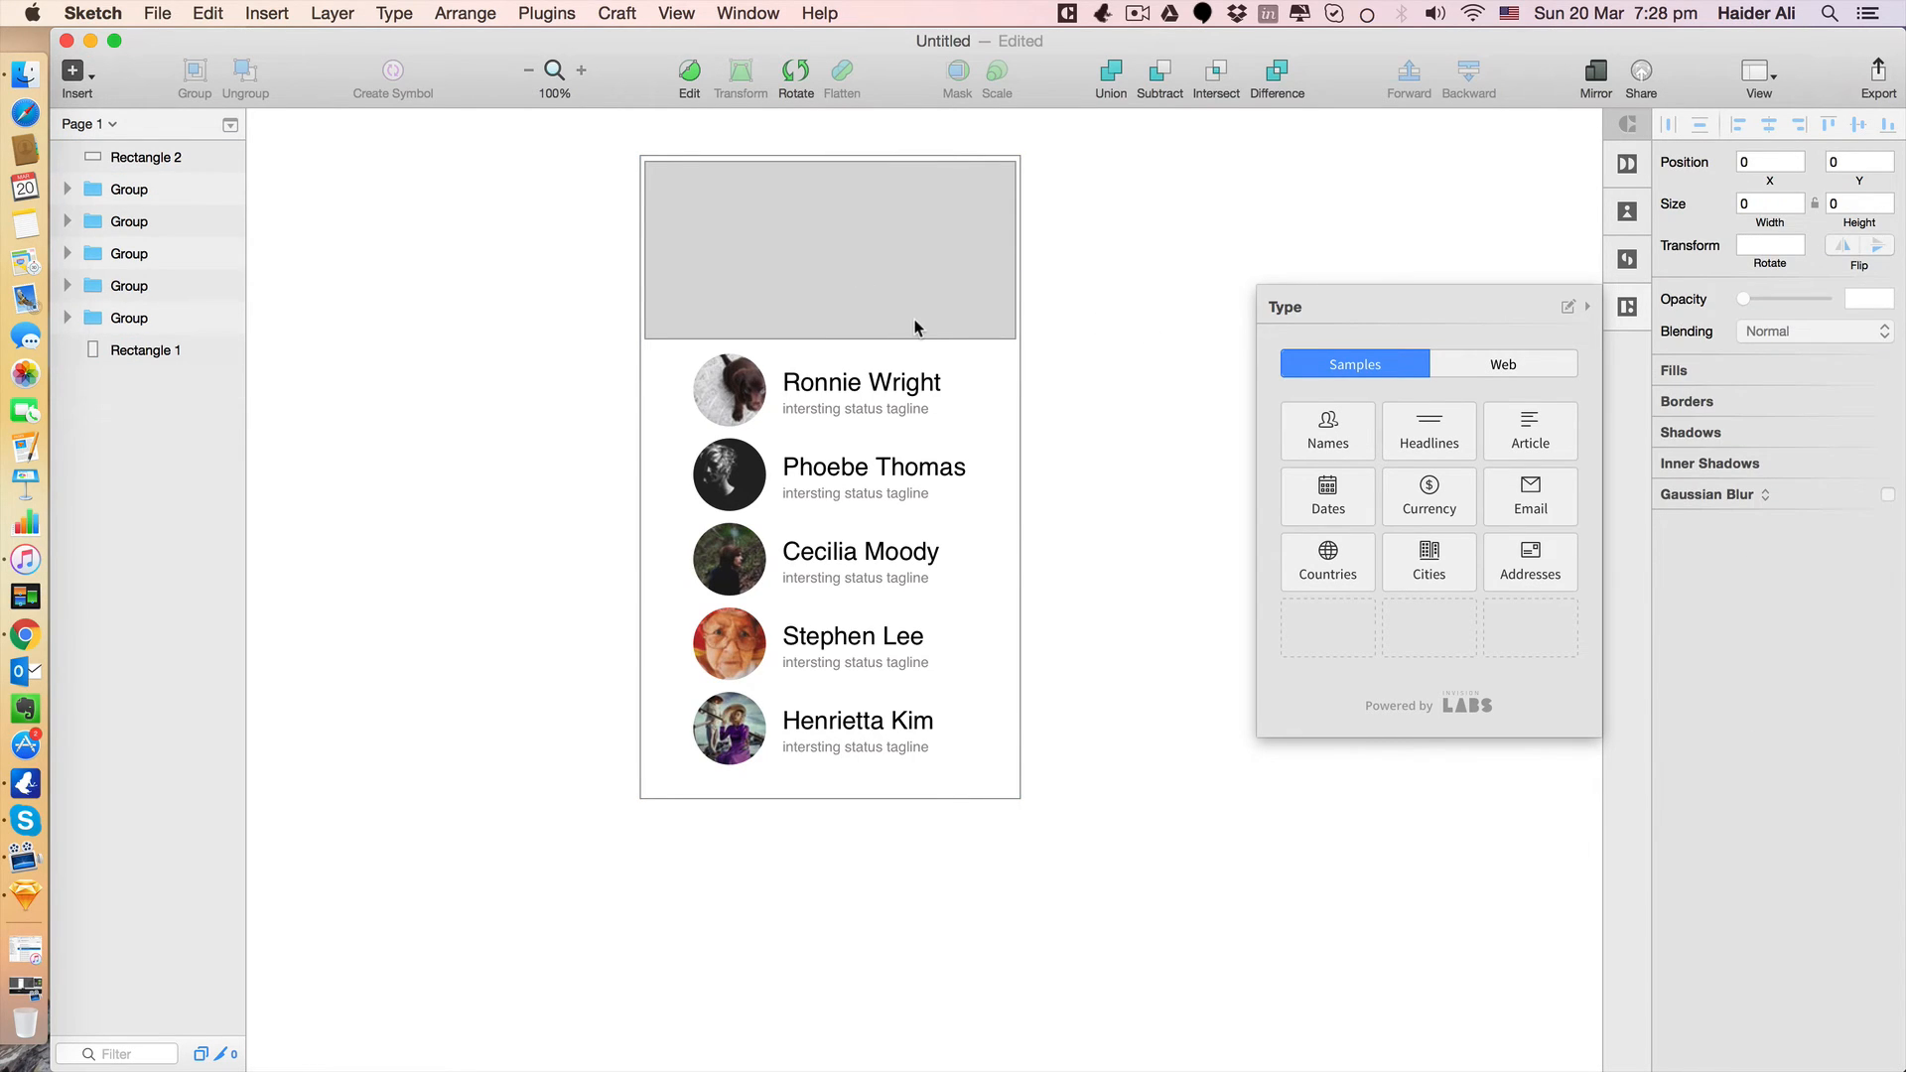
key(v)
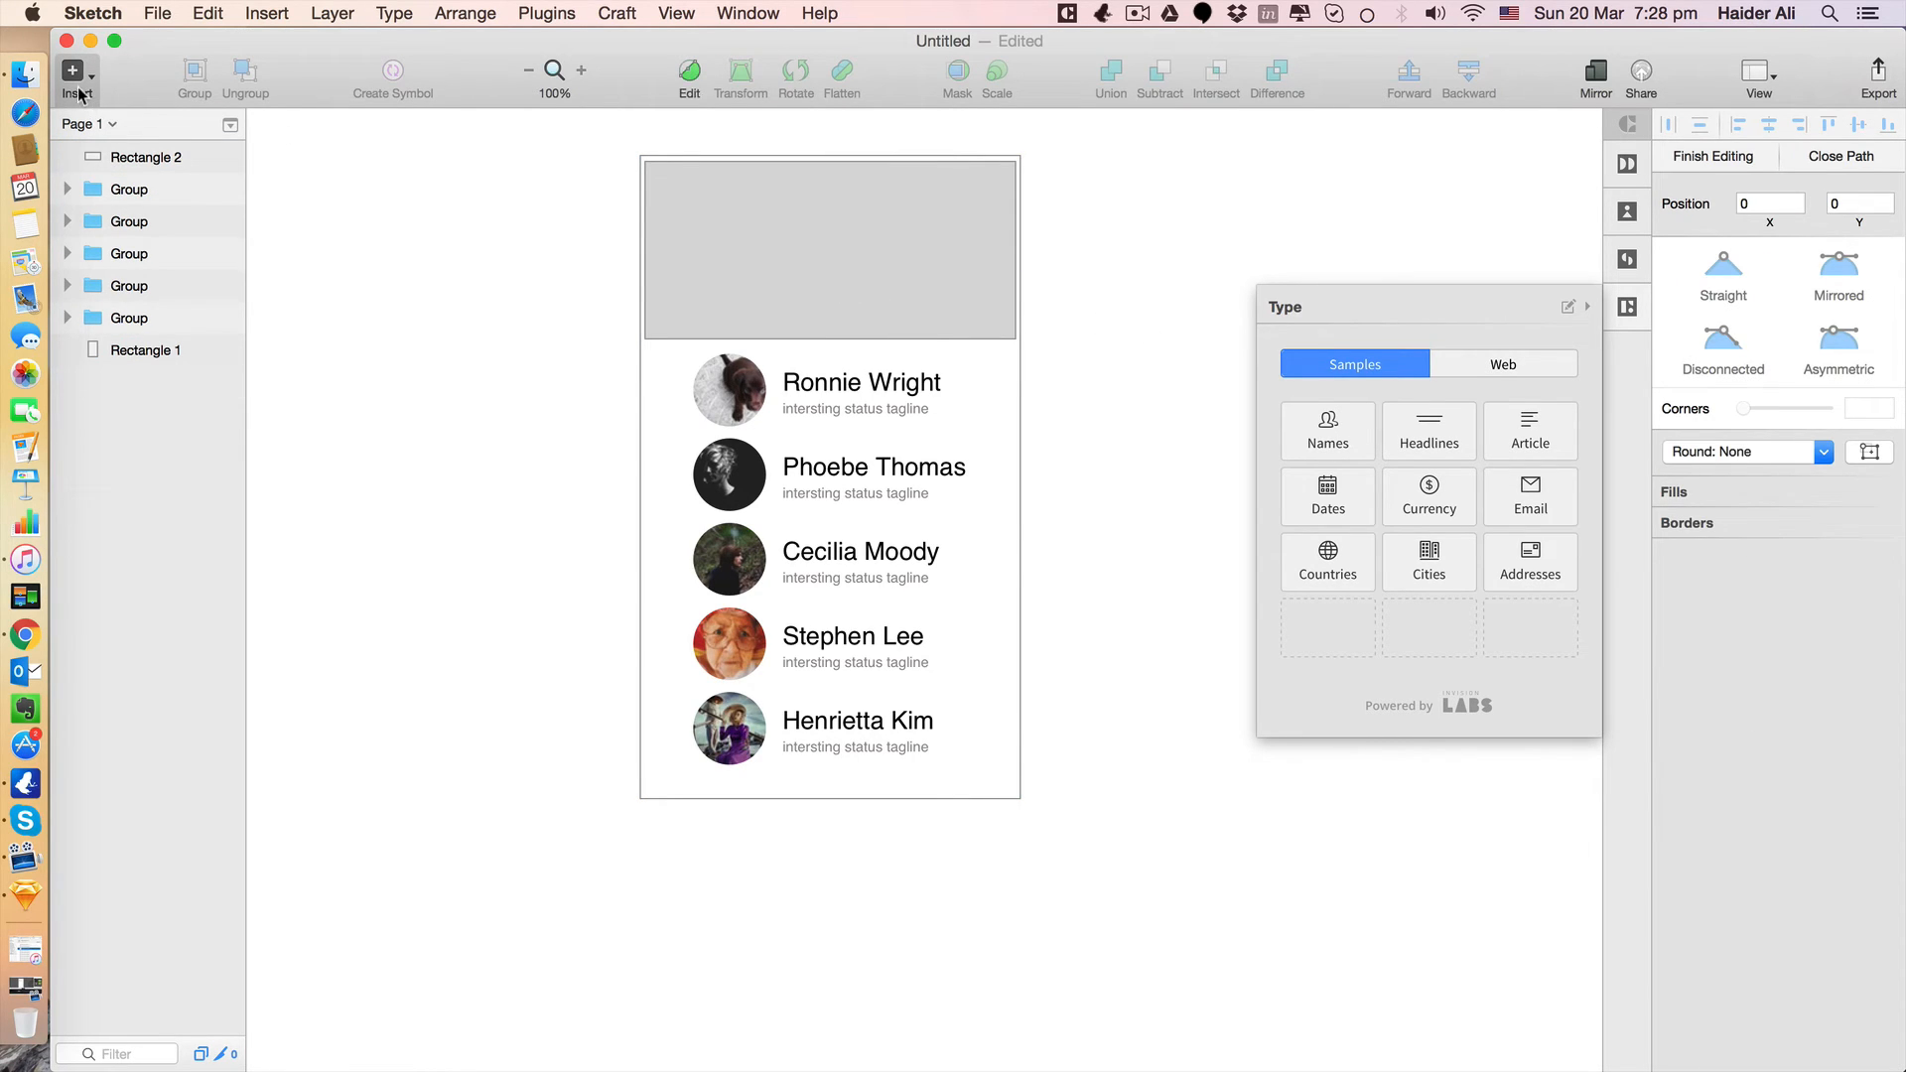
click(87, 78)
key(Escape)
key(Escape)
key(a)
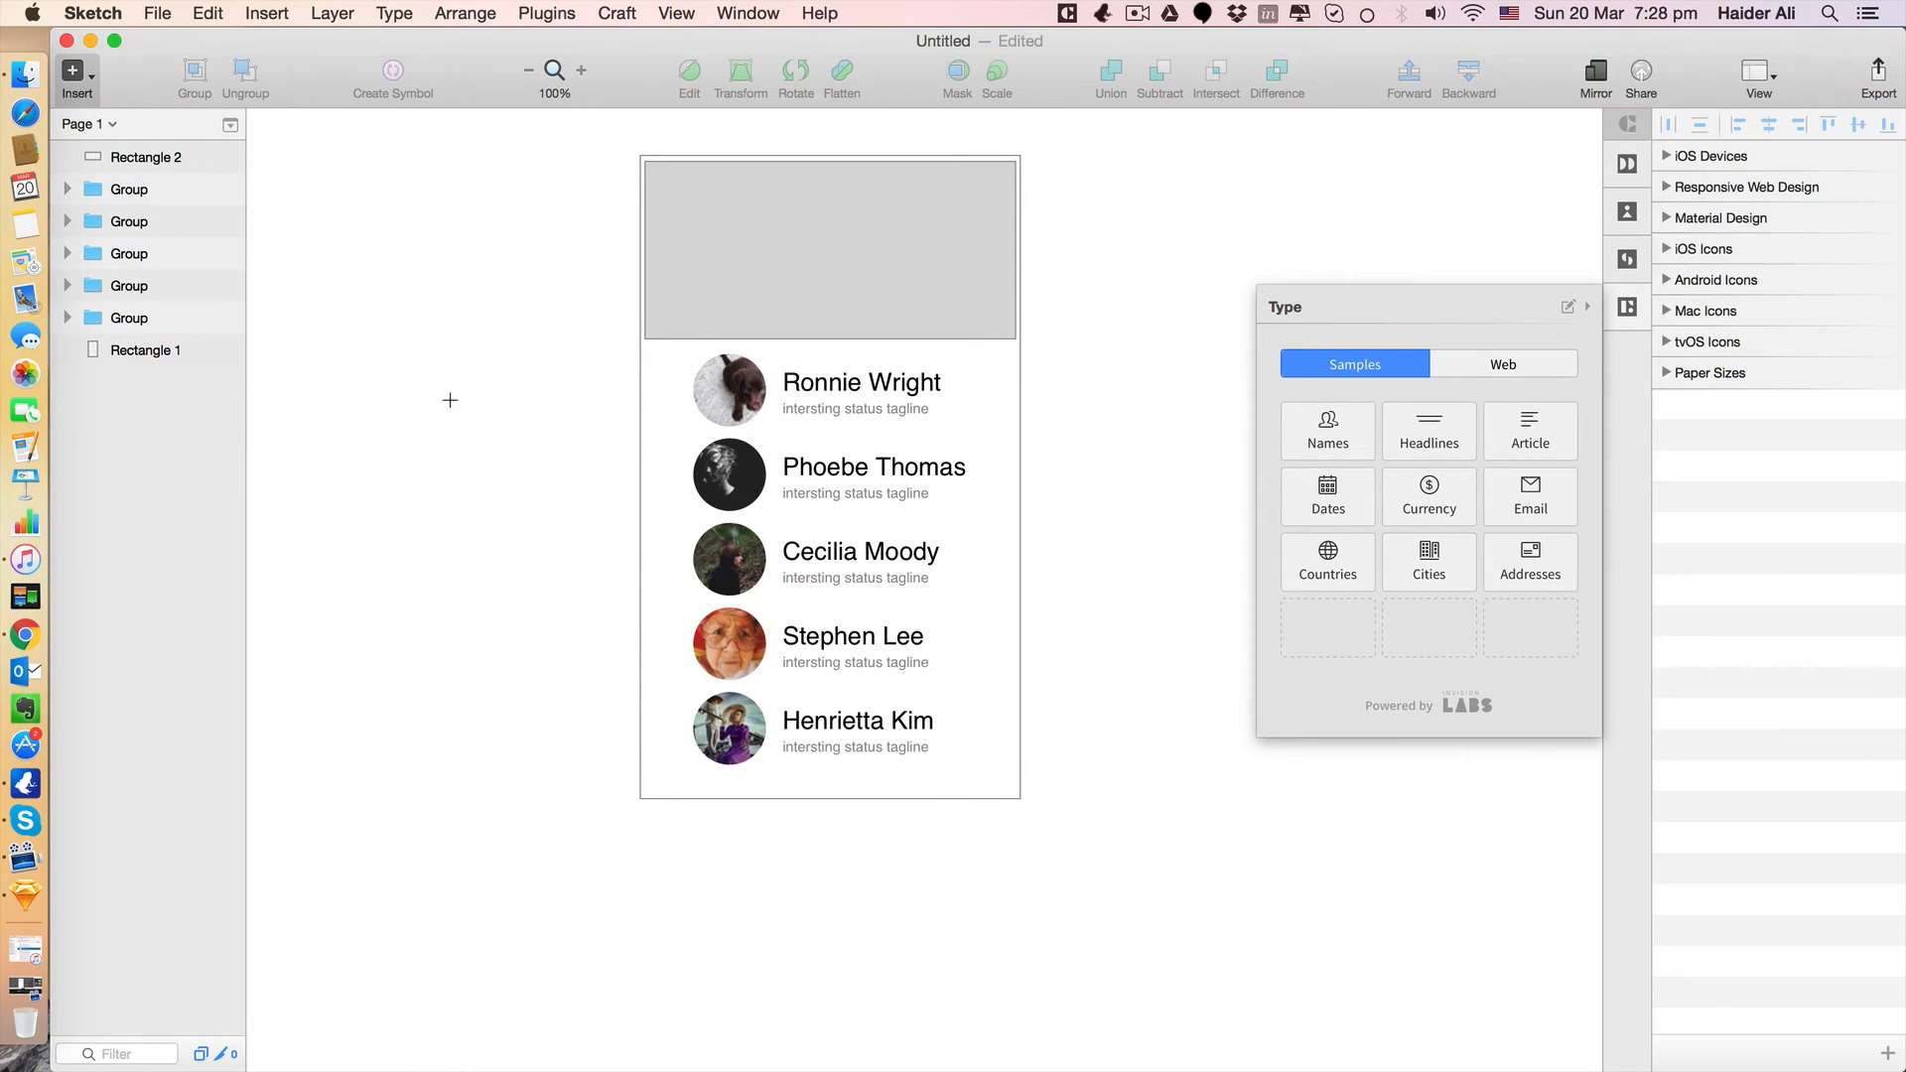
click(698, 262)
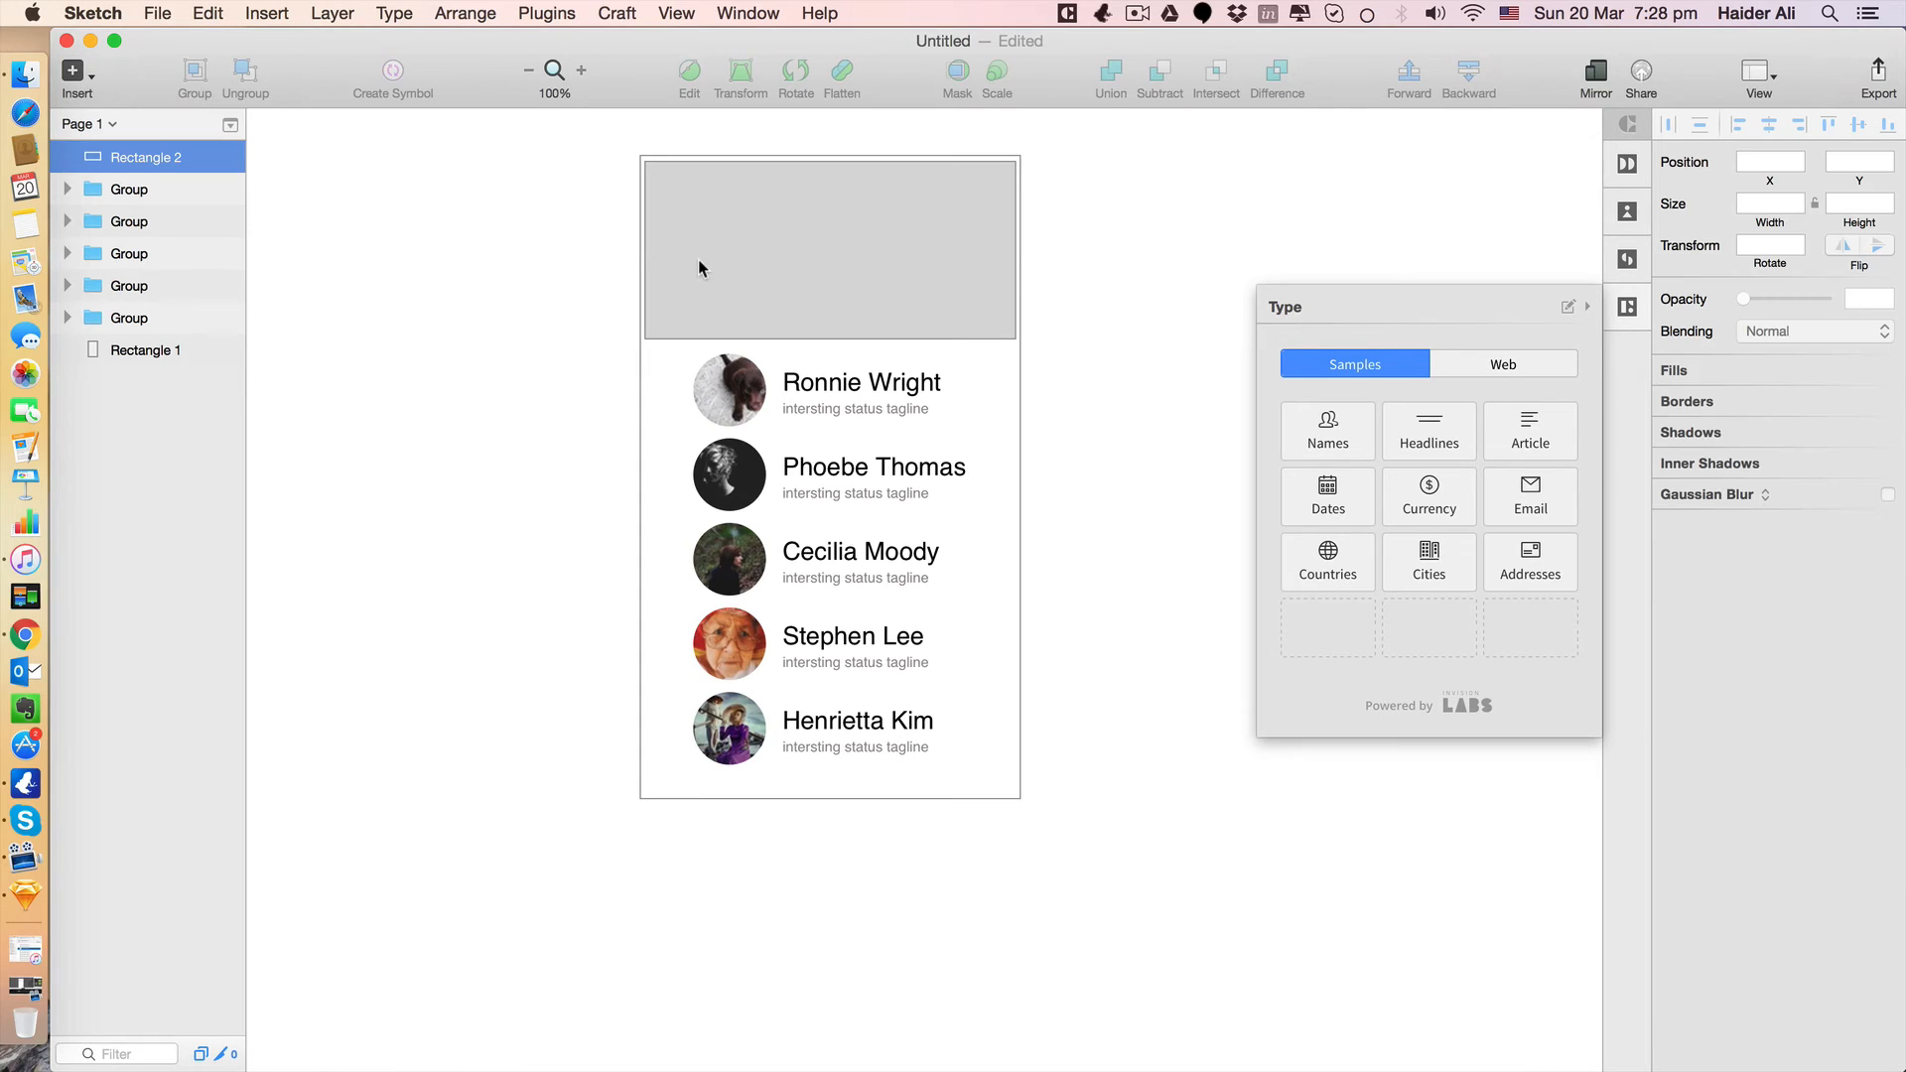
key(a)
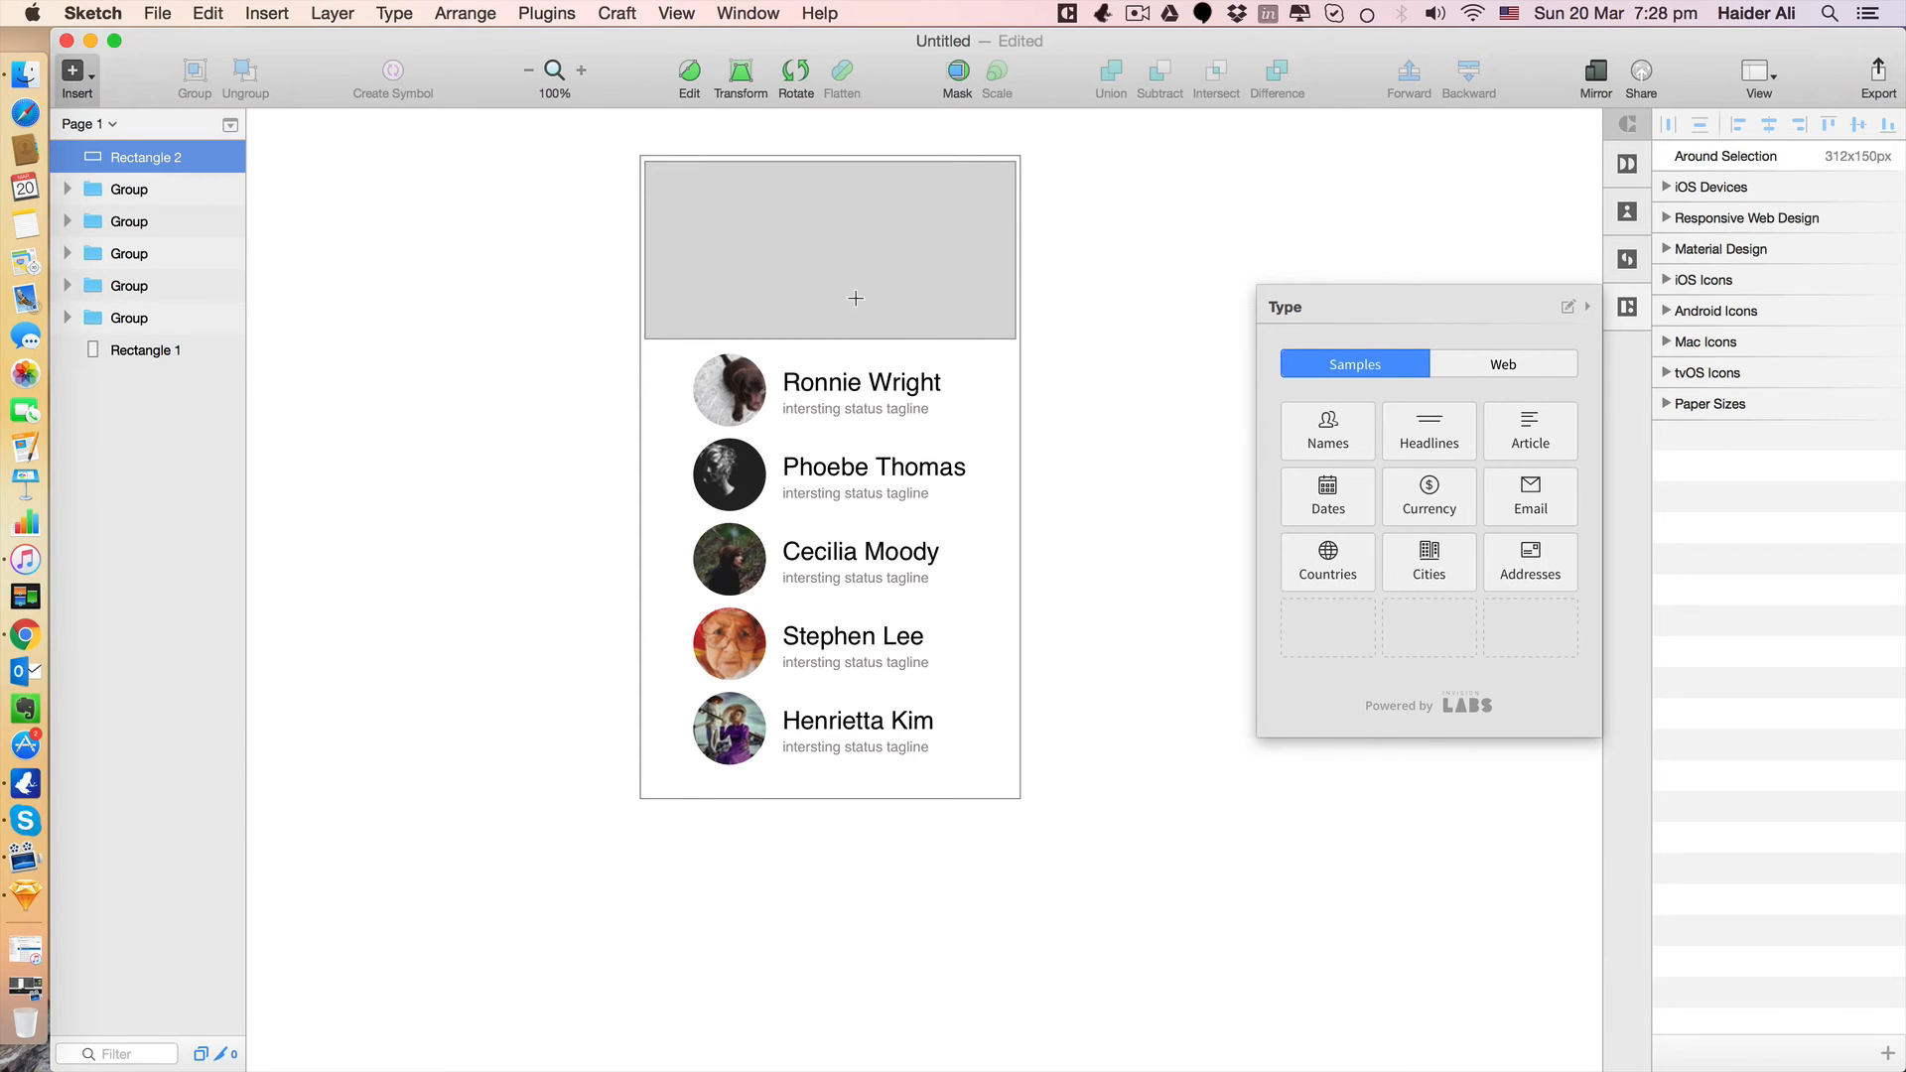
key(v)
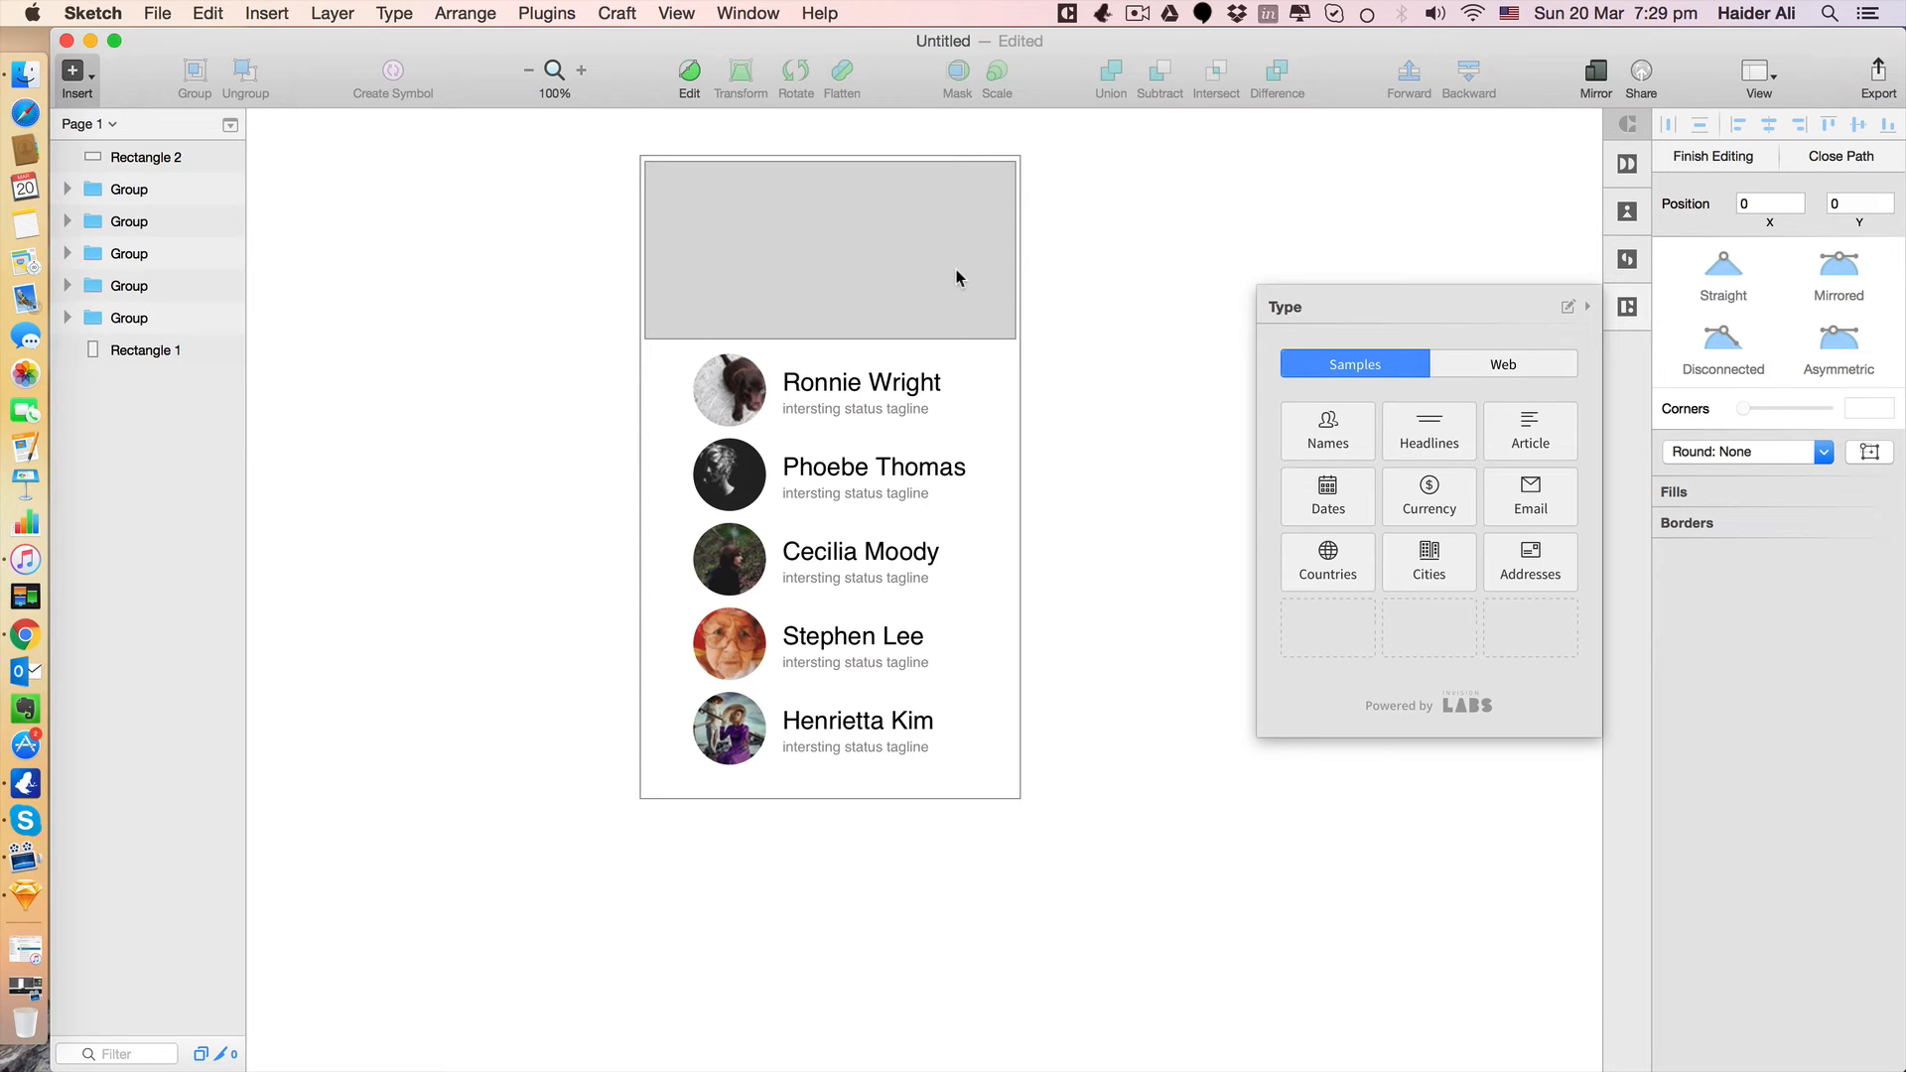
key(a)
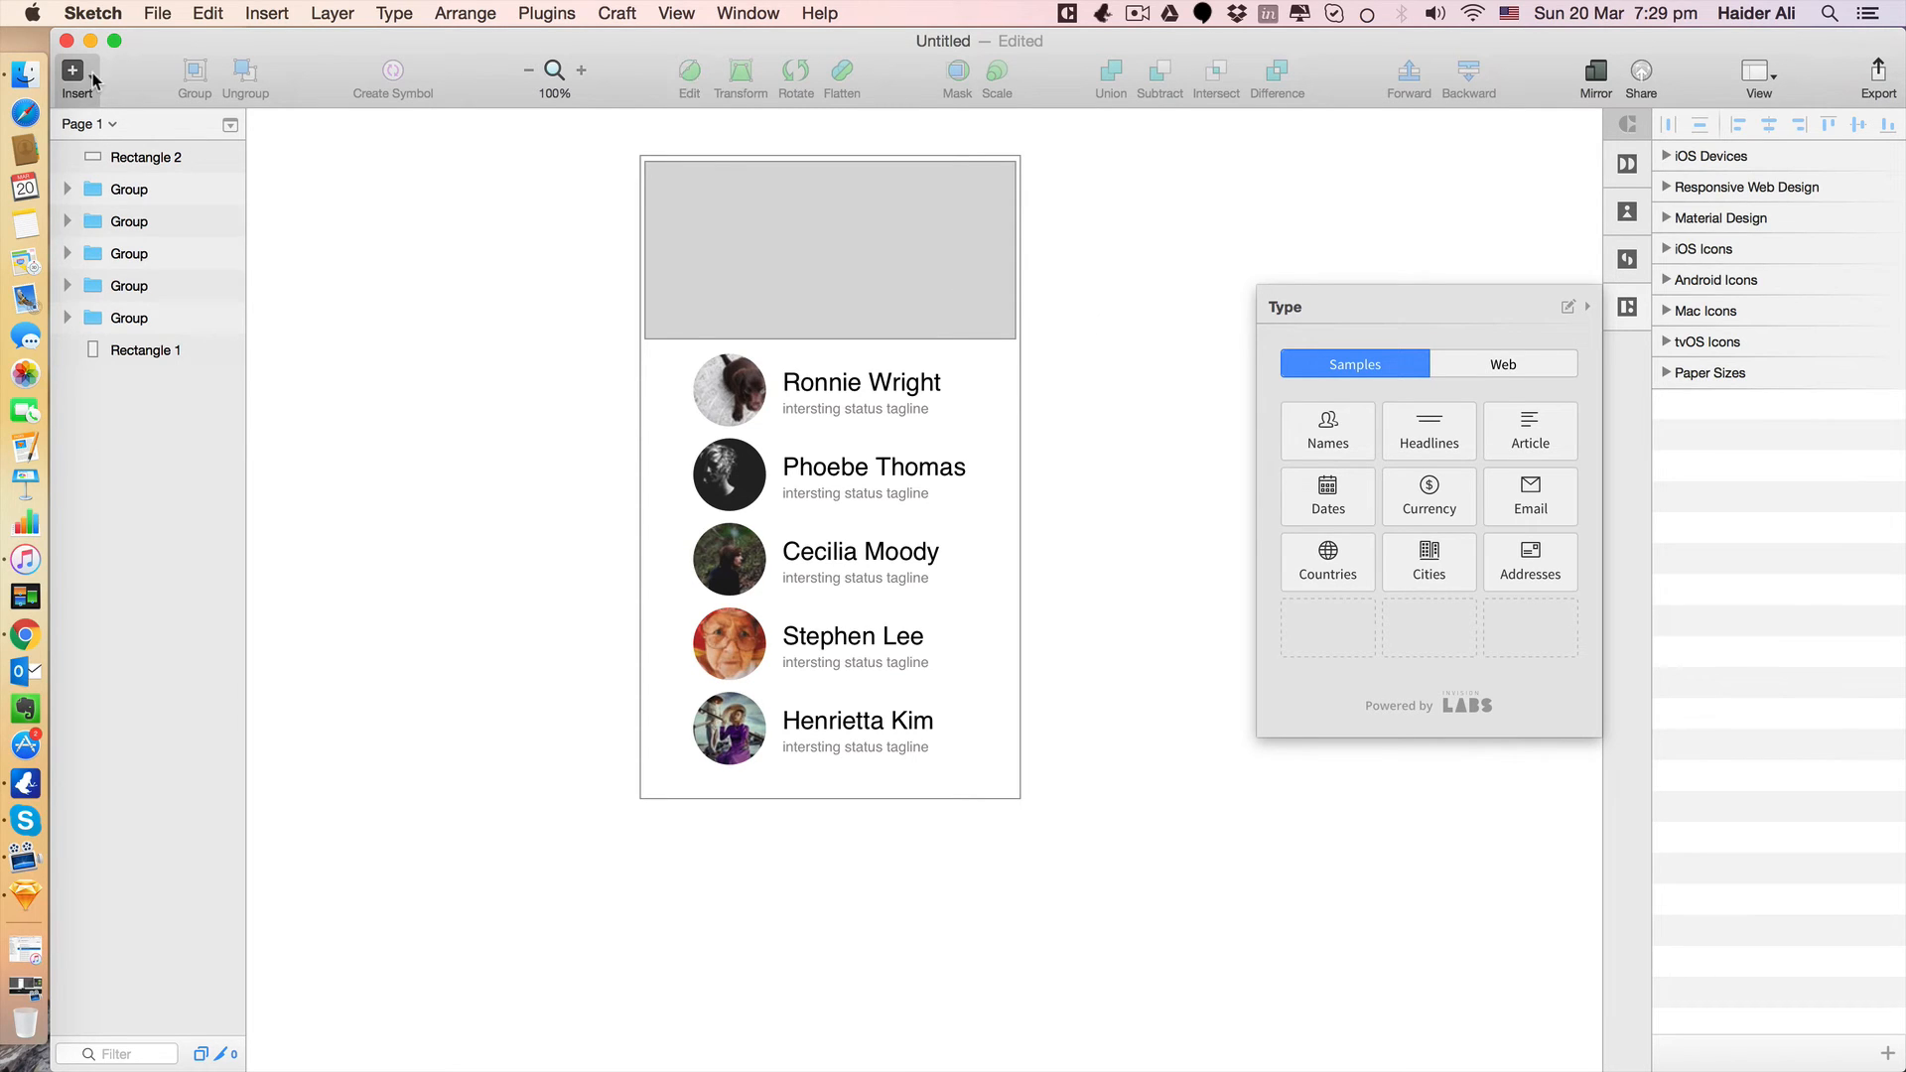
click(92, 77)
click(91, 78)
click(91, 77)
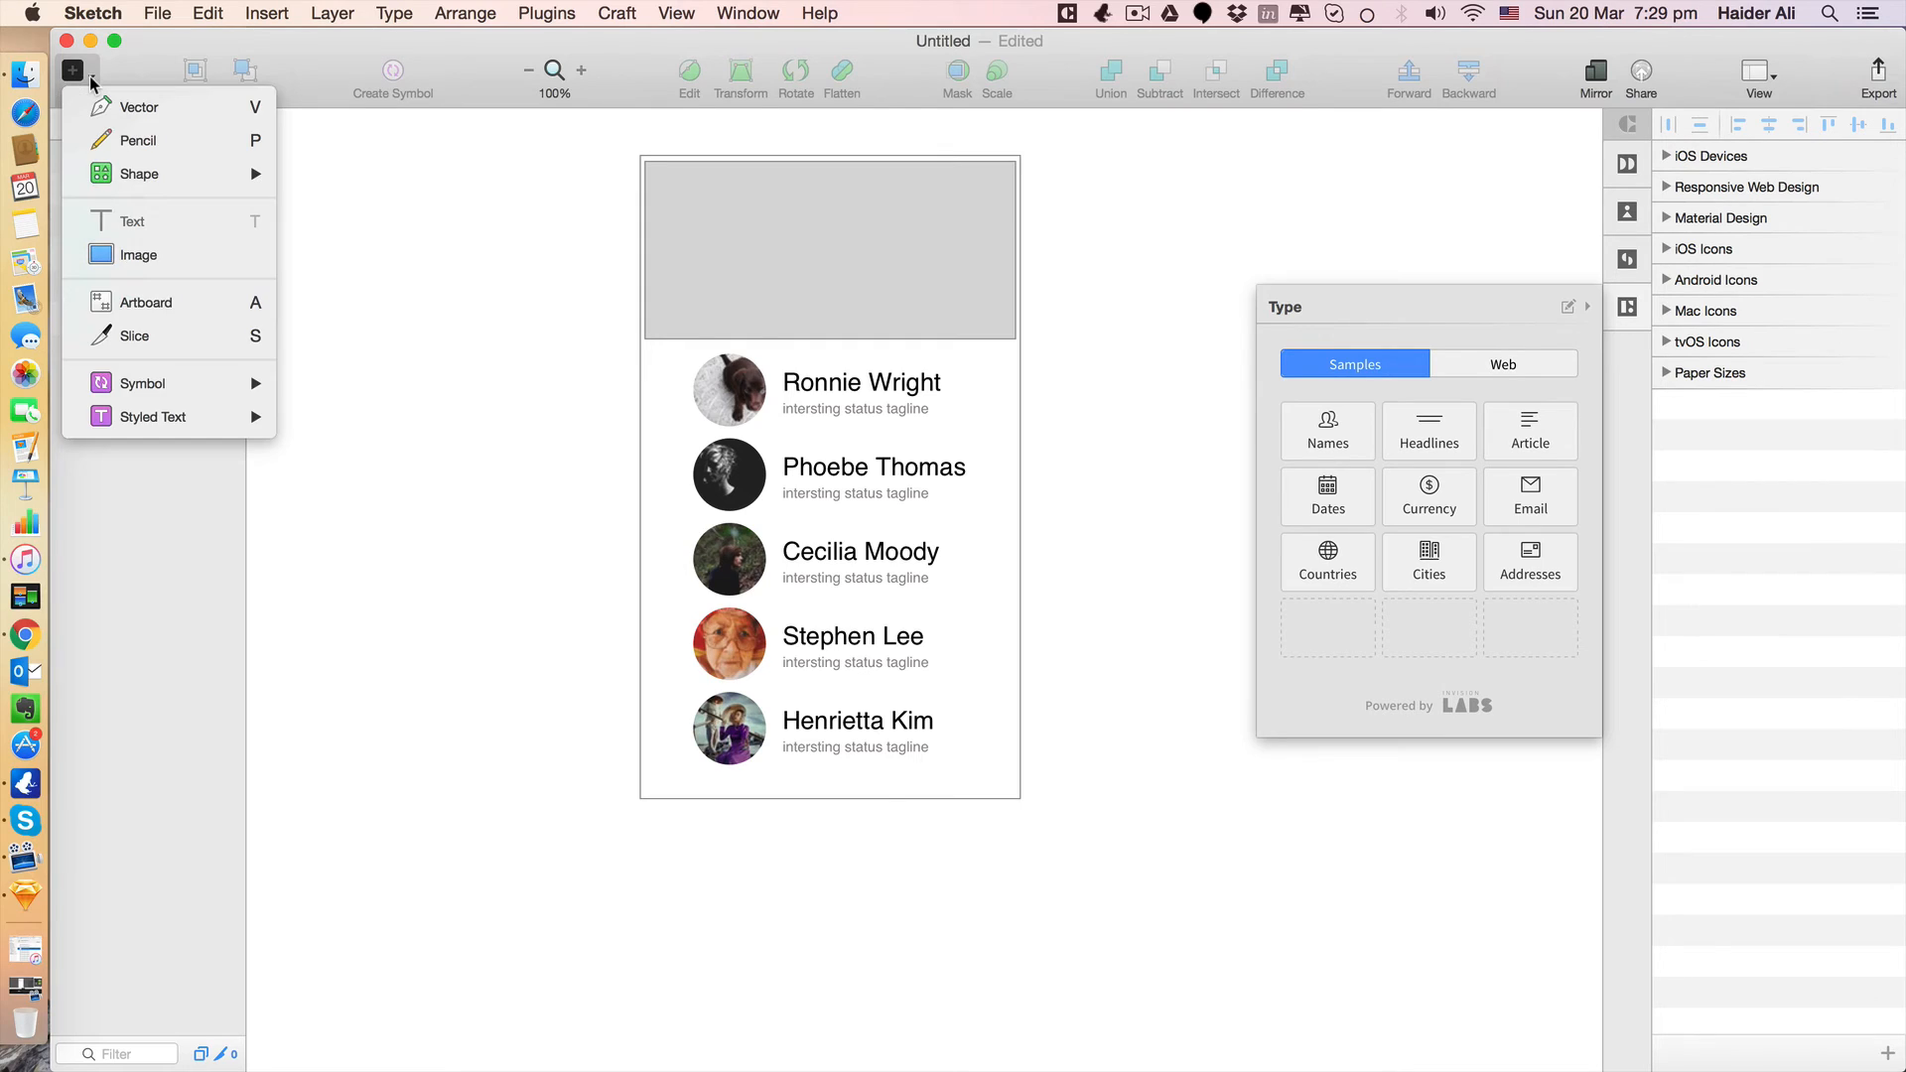
mouse_move(173, 408)
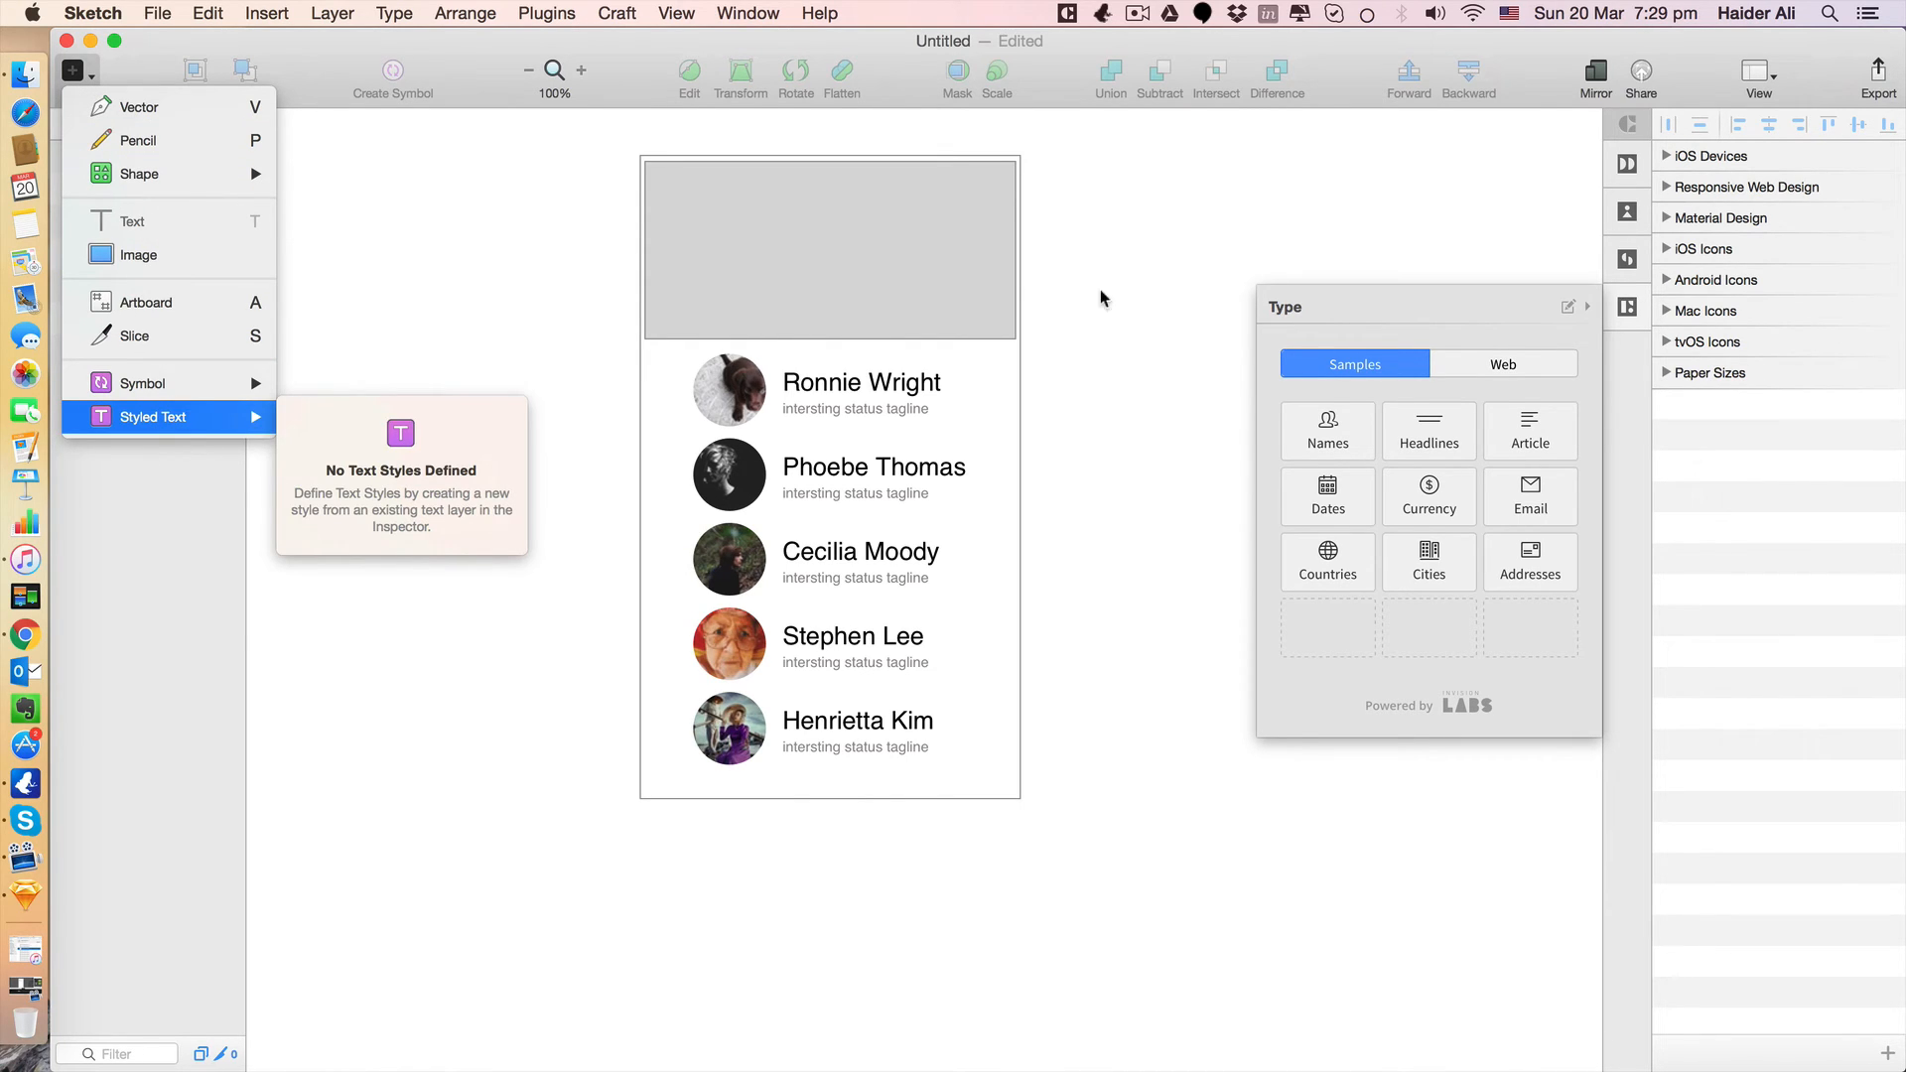
click(551, 234)
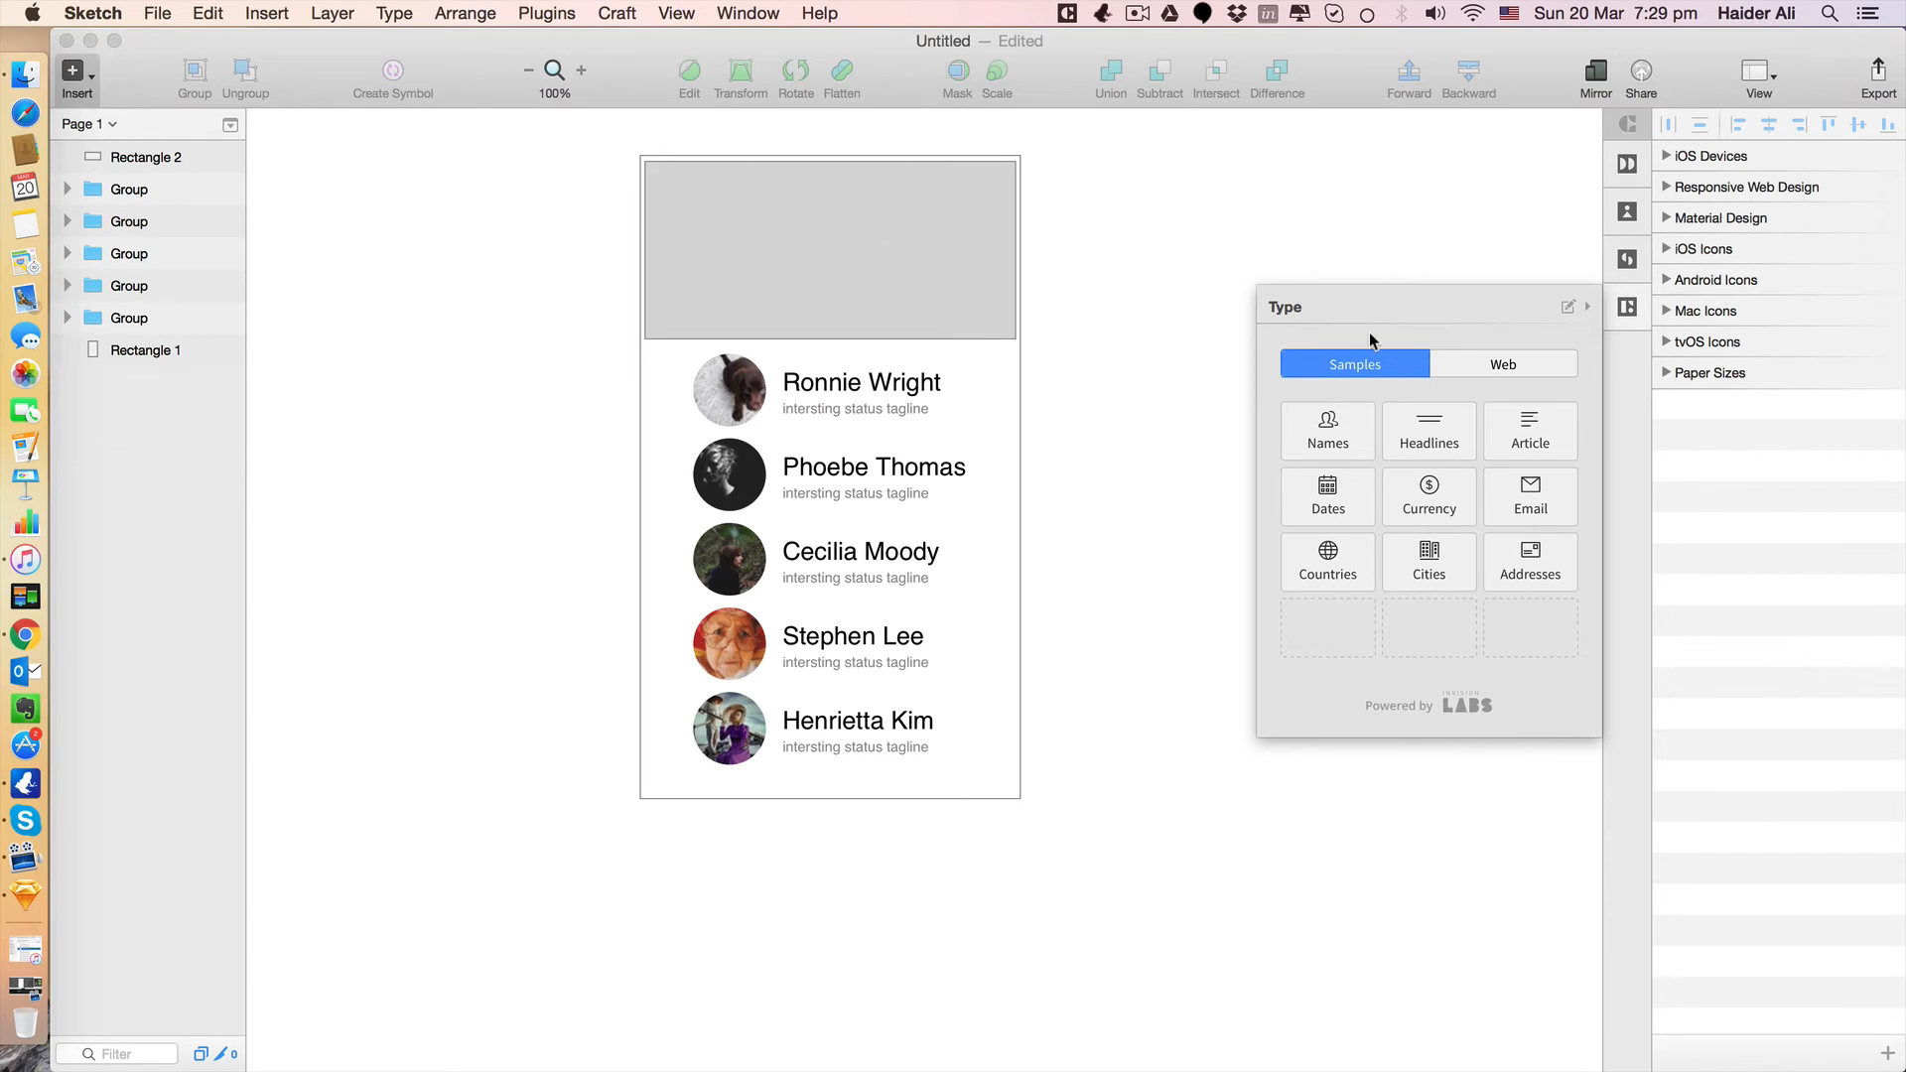
Snap the header rectangle to the background's upper-left corner at X 284, Y 86 and stretch it to 320 by 157.
click(849, 258)
drag(850, 252, 845, 246)
drag(1007, 340, 1021, 342)
click(1044, 351)
Fill the header rectangle with the blue swatch from the global colors.
click(846, 299)
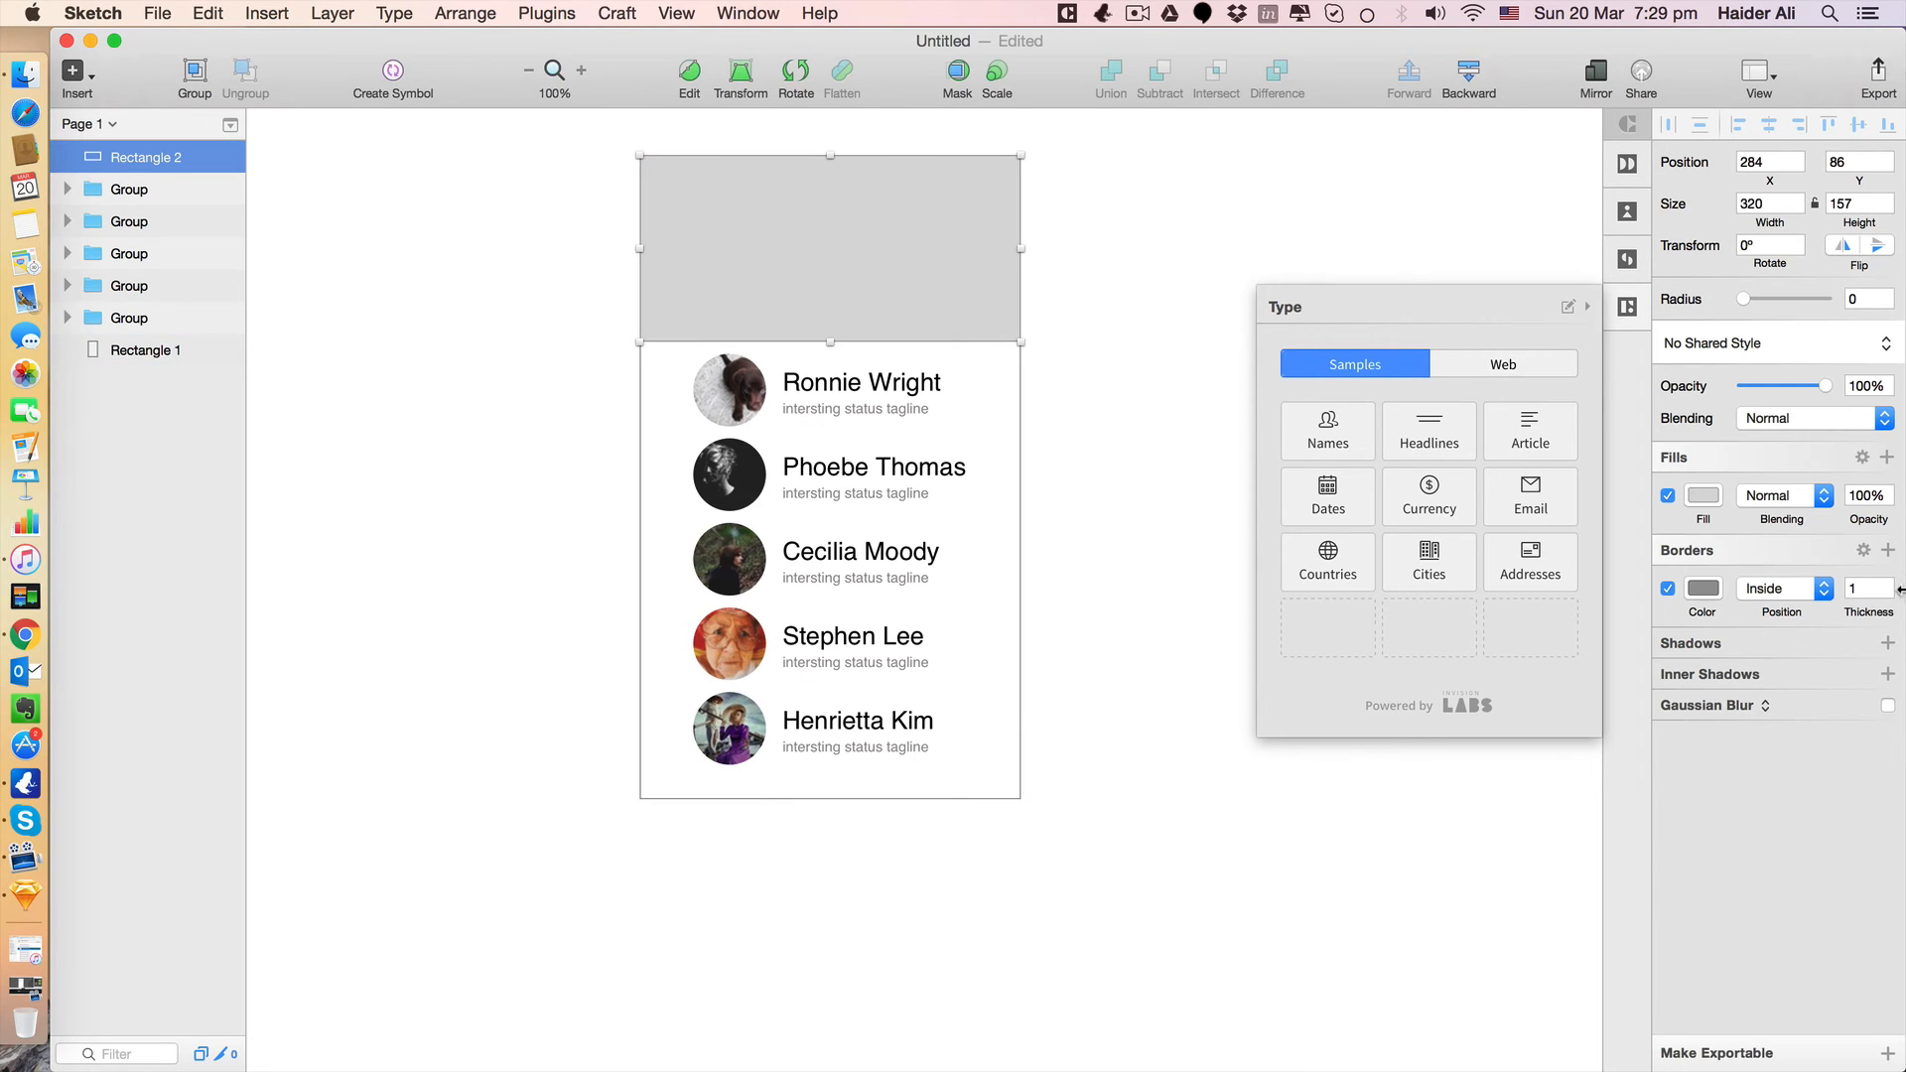
click(1704, 497)
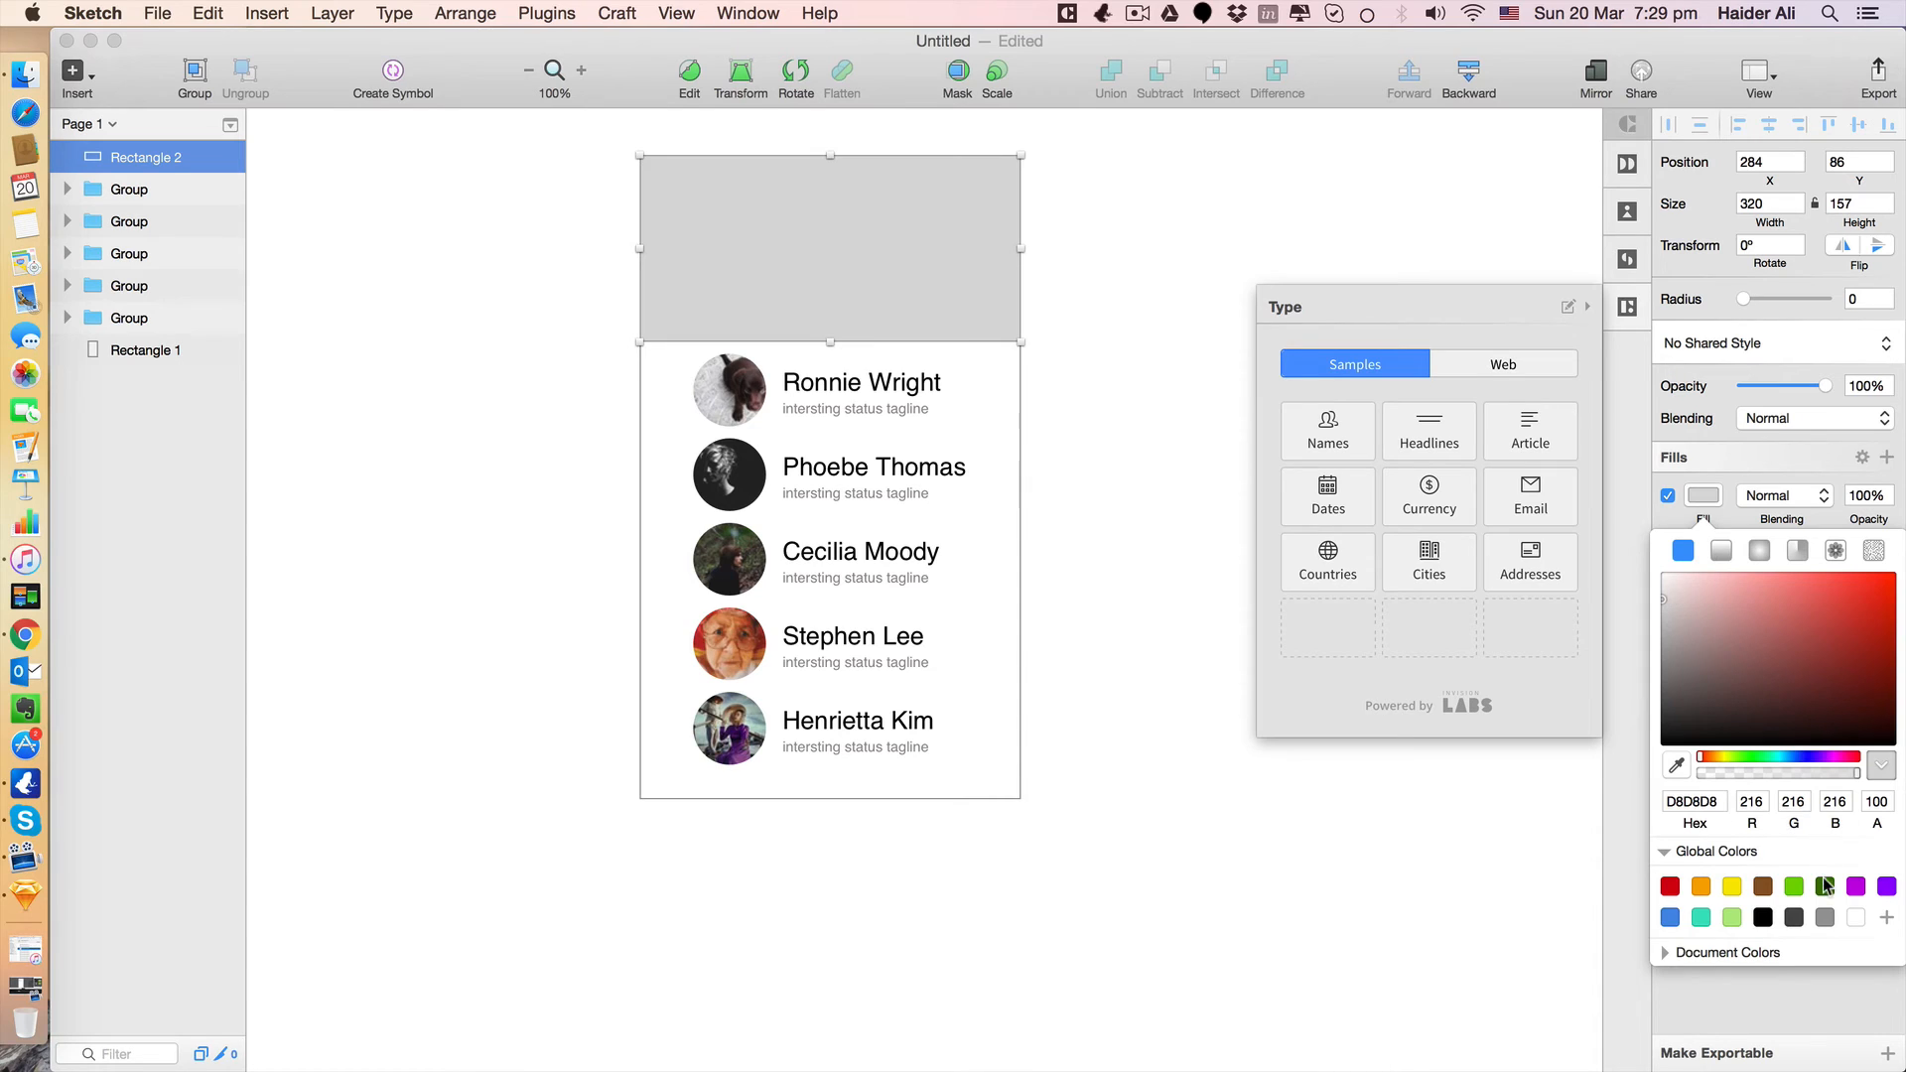
click(1670, 917)
click(1115, 477)
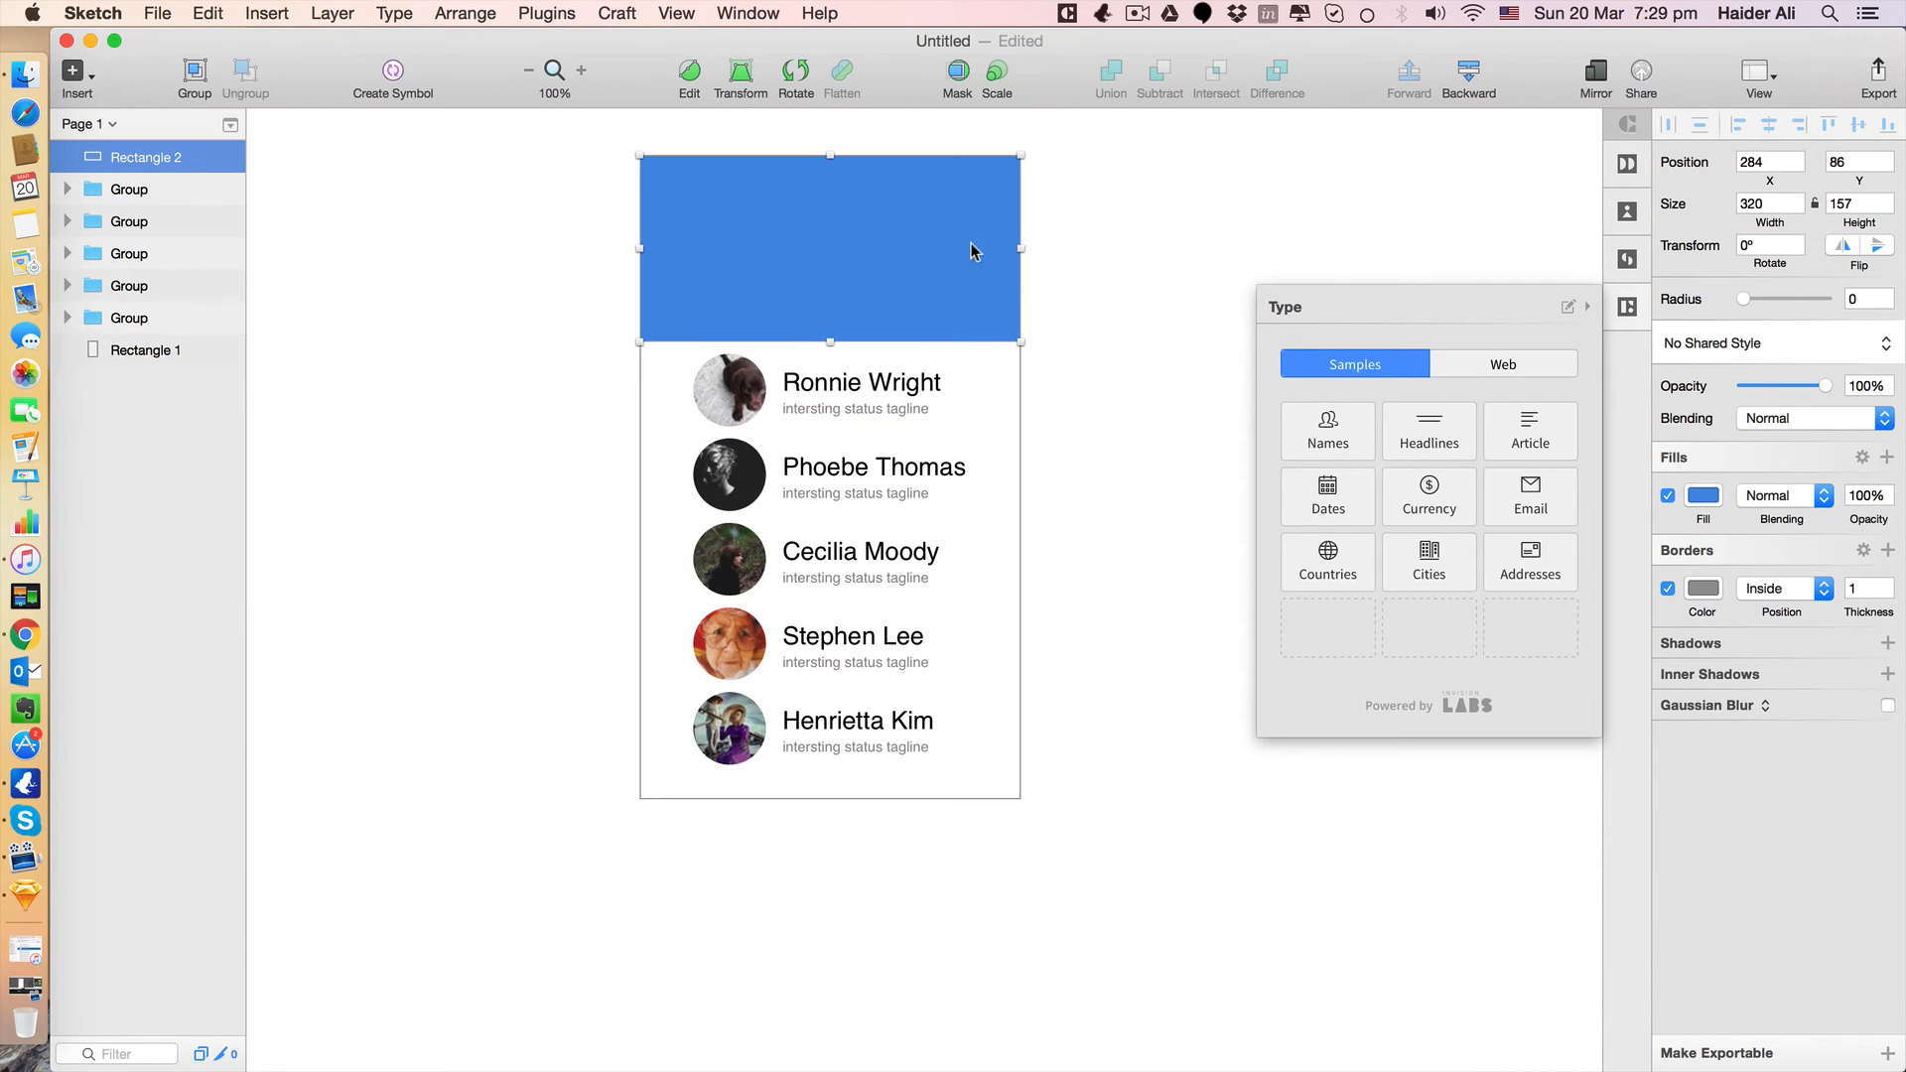
click(1080, 235)
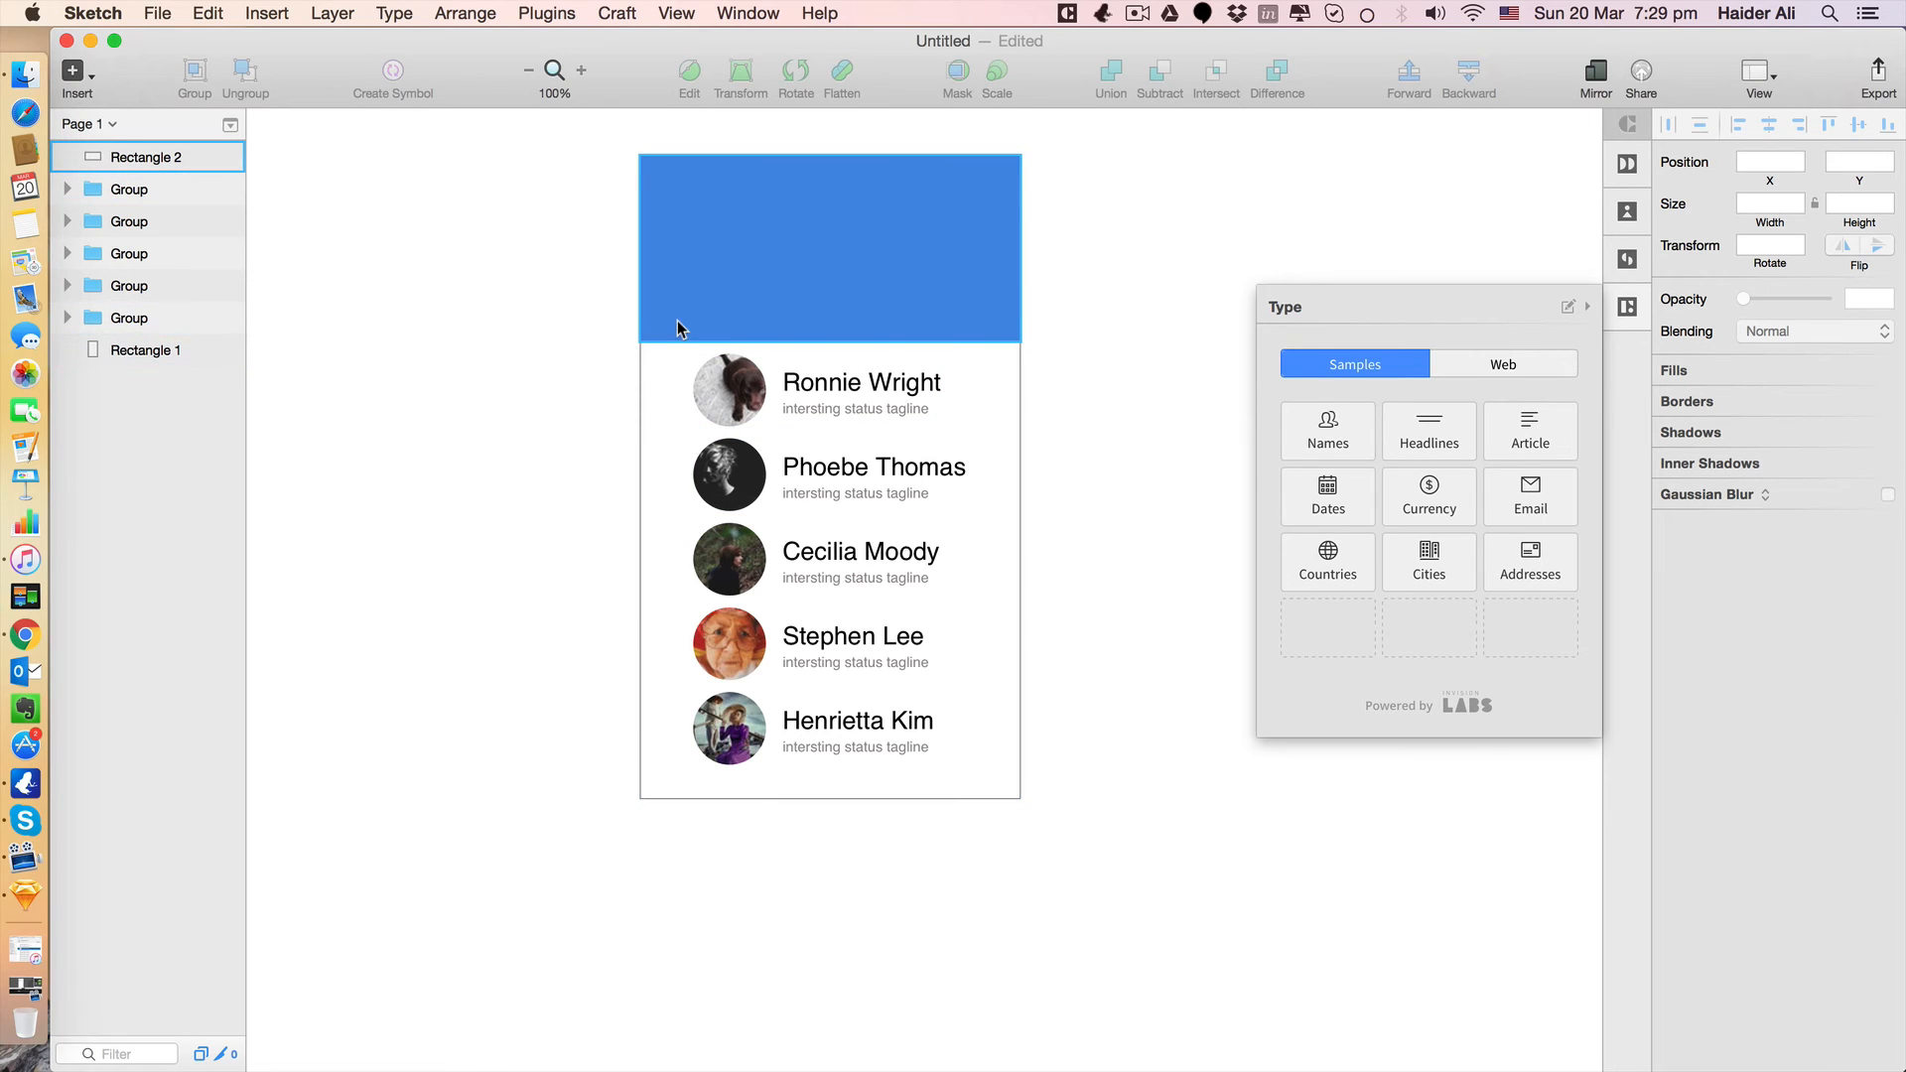
Delete the fifth contact row at the lower end of the list.
drag(769, 579, 915, 983)
click(866, 739)
key(Delete)
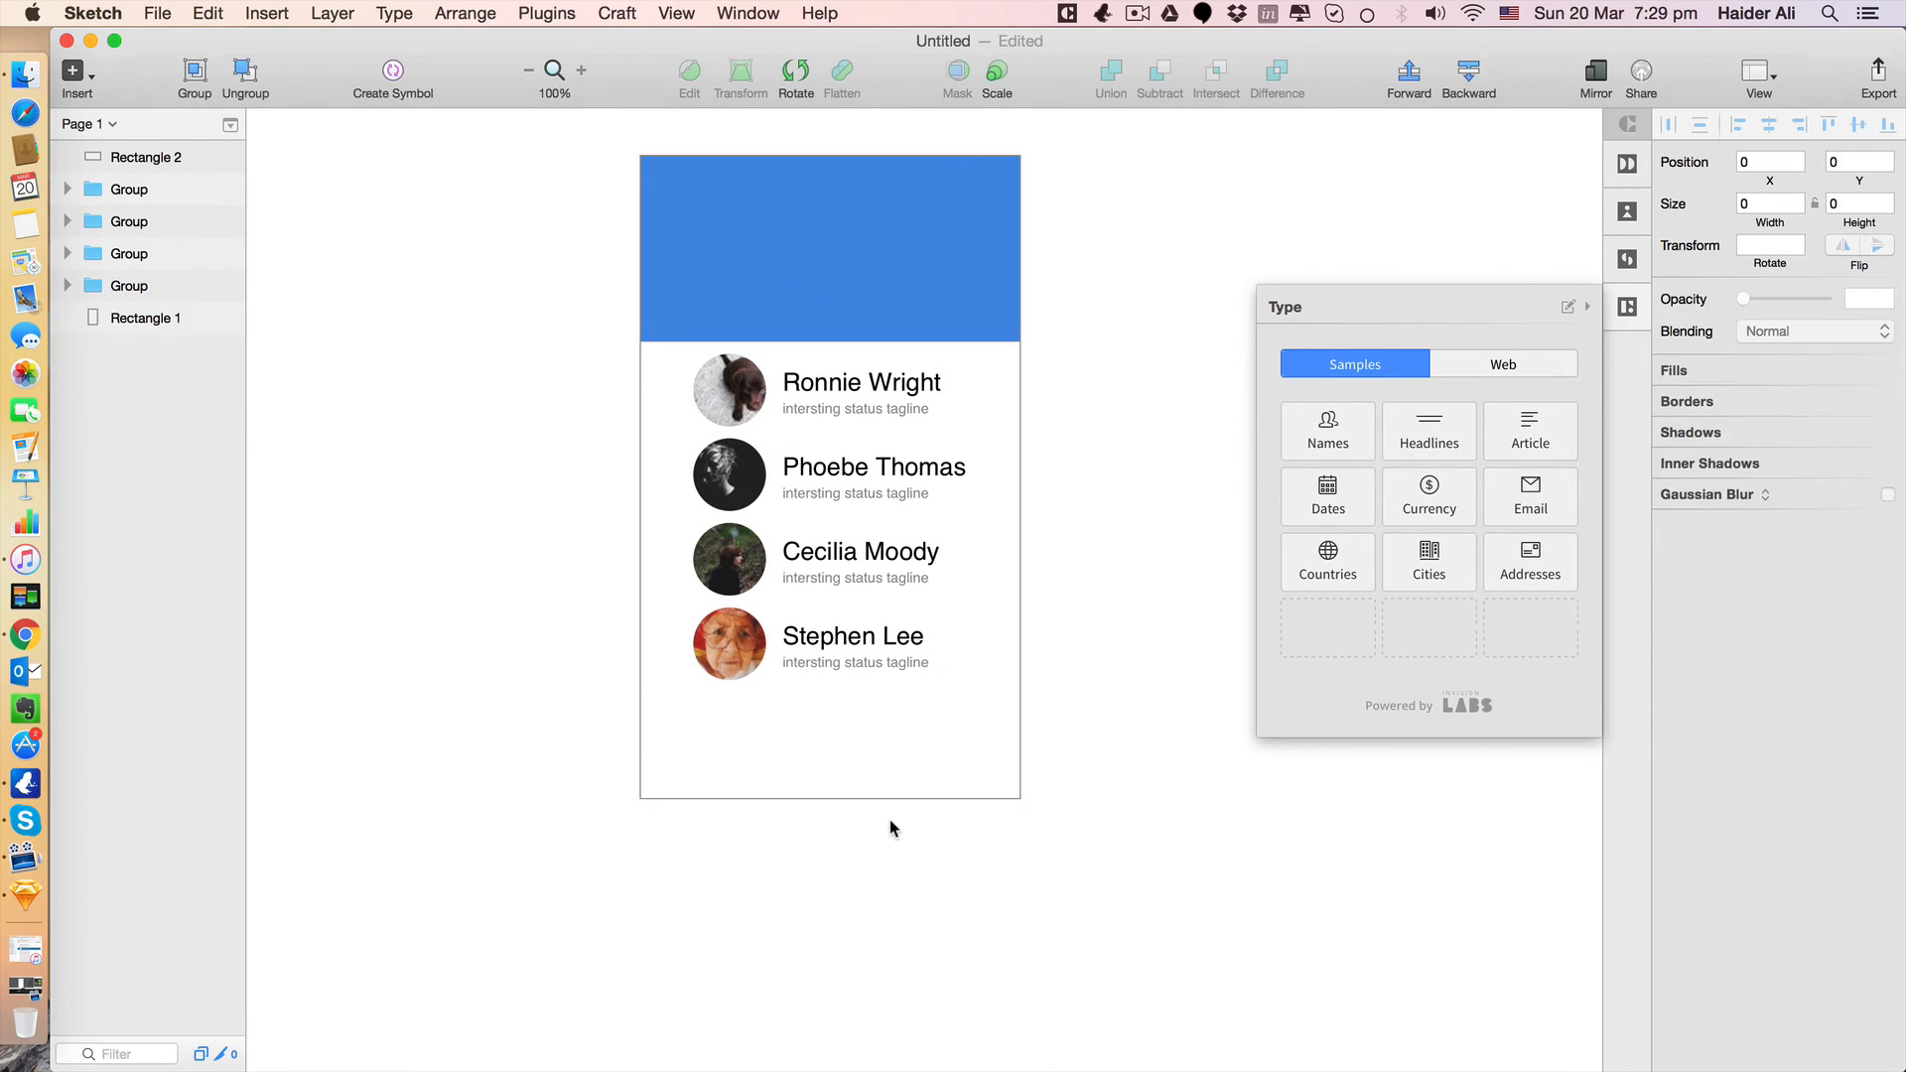
Move the four remaining contact rows down together toward the background's lower edge, leaving the background rectangle in place.
drag(956, 837, 710, 421)
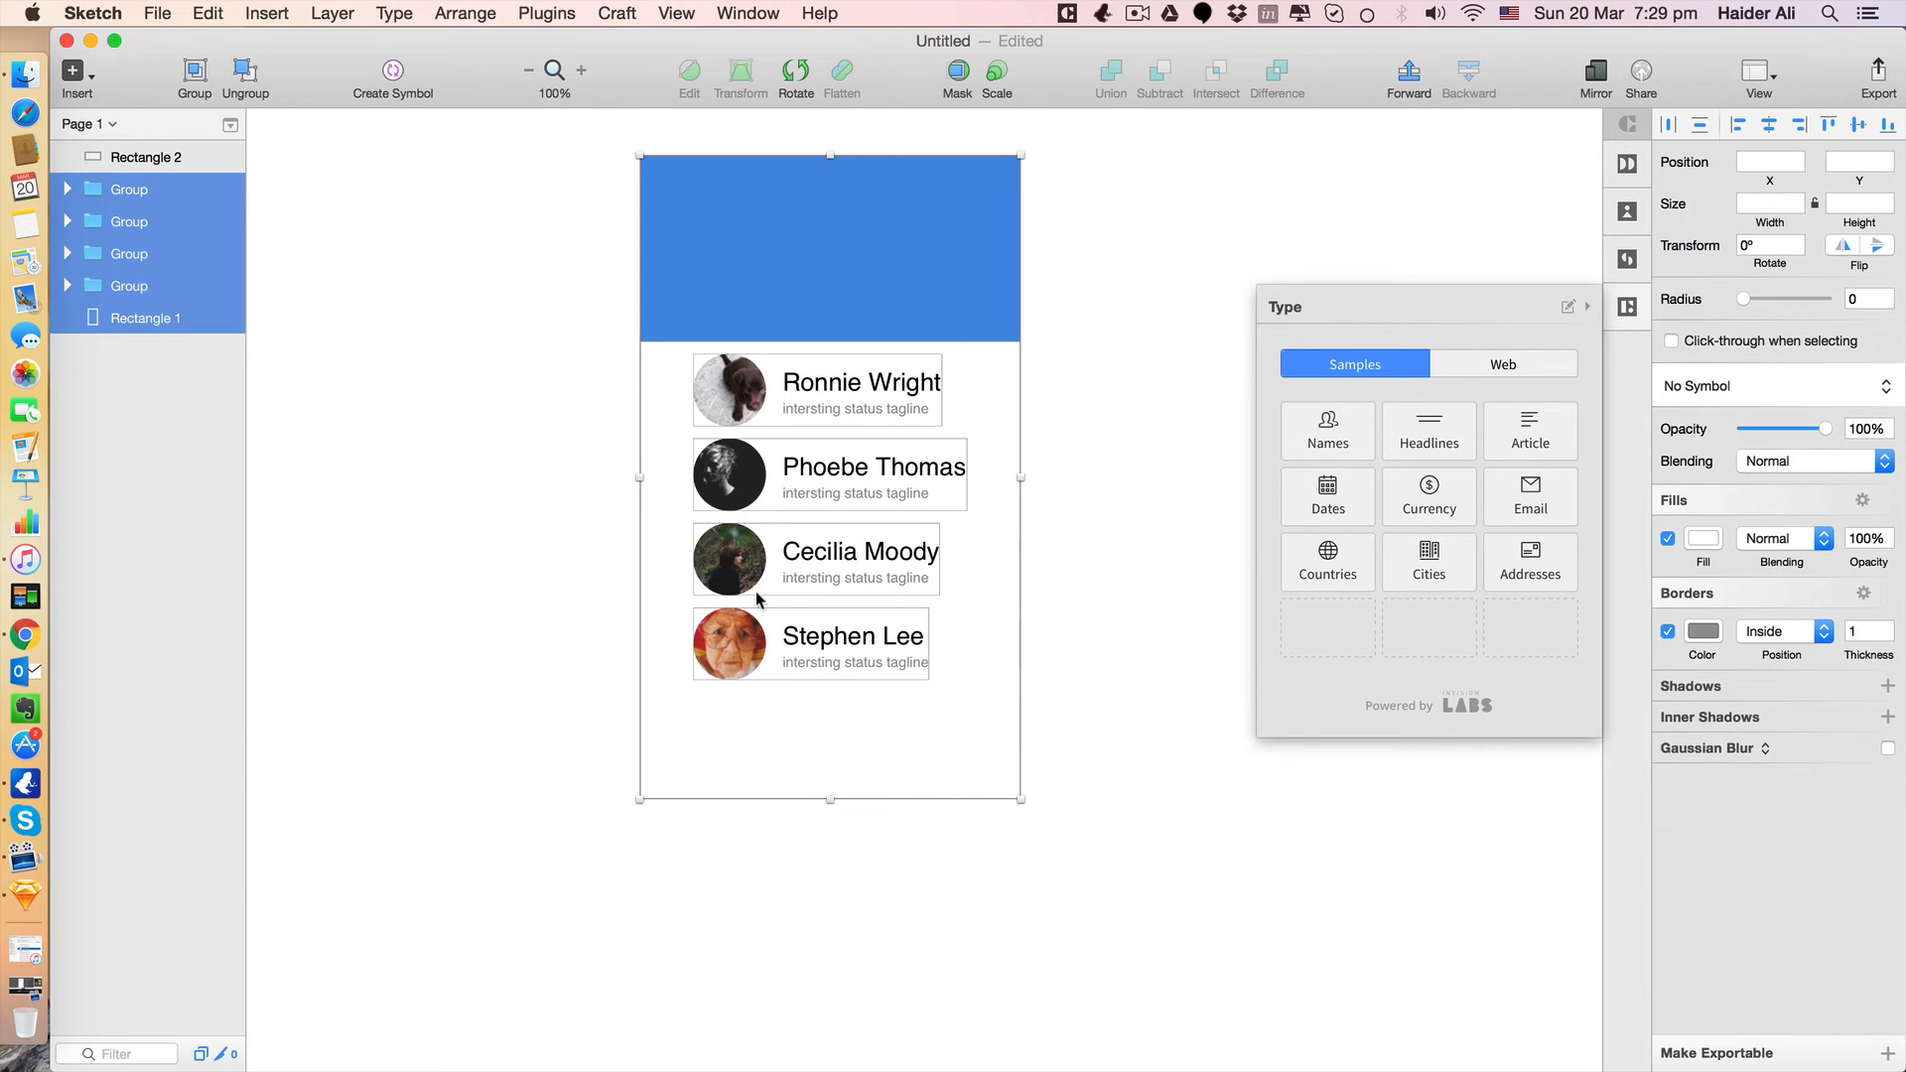
shift+click(685, 748)
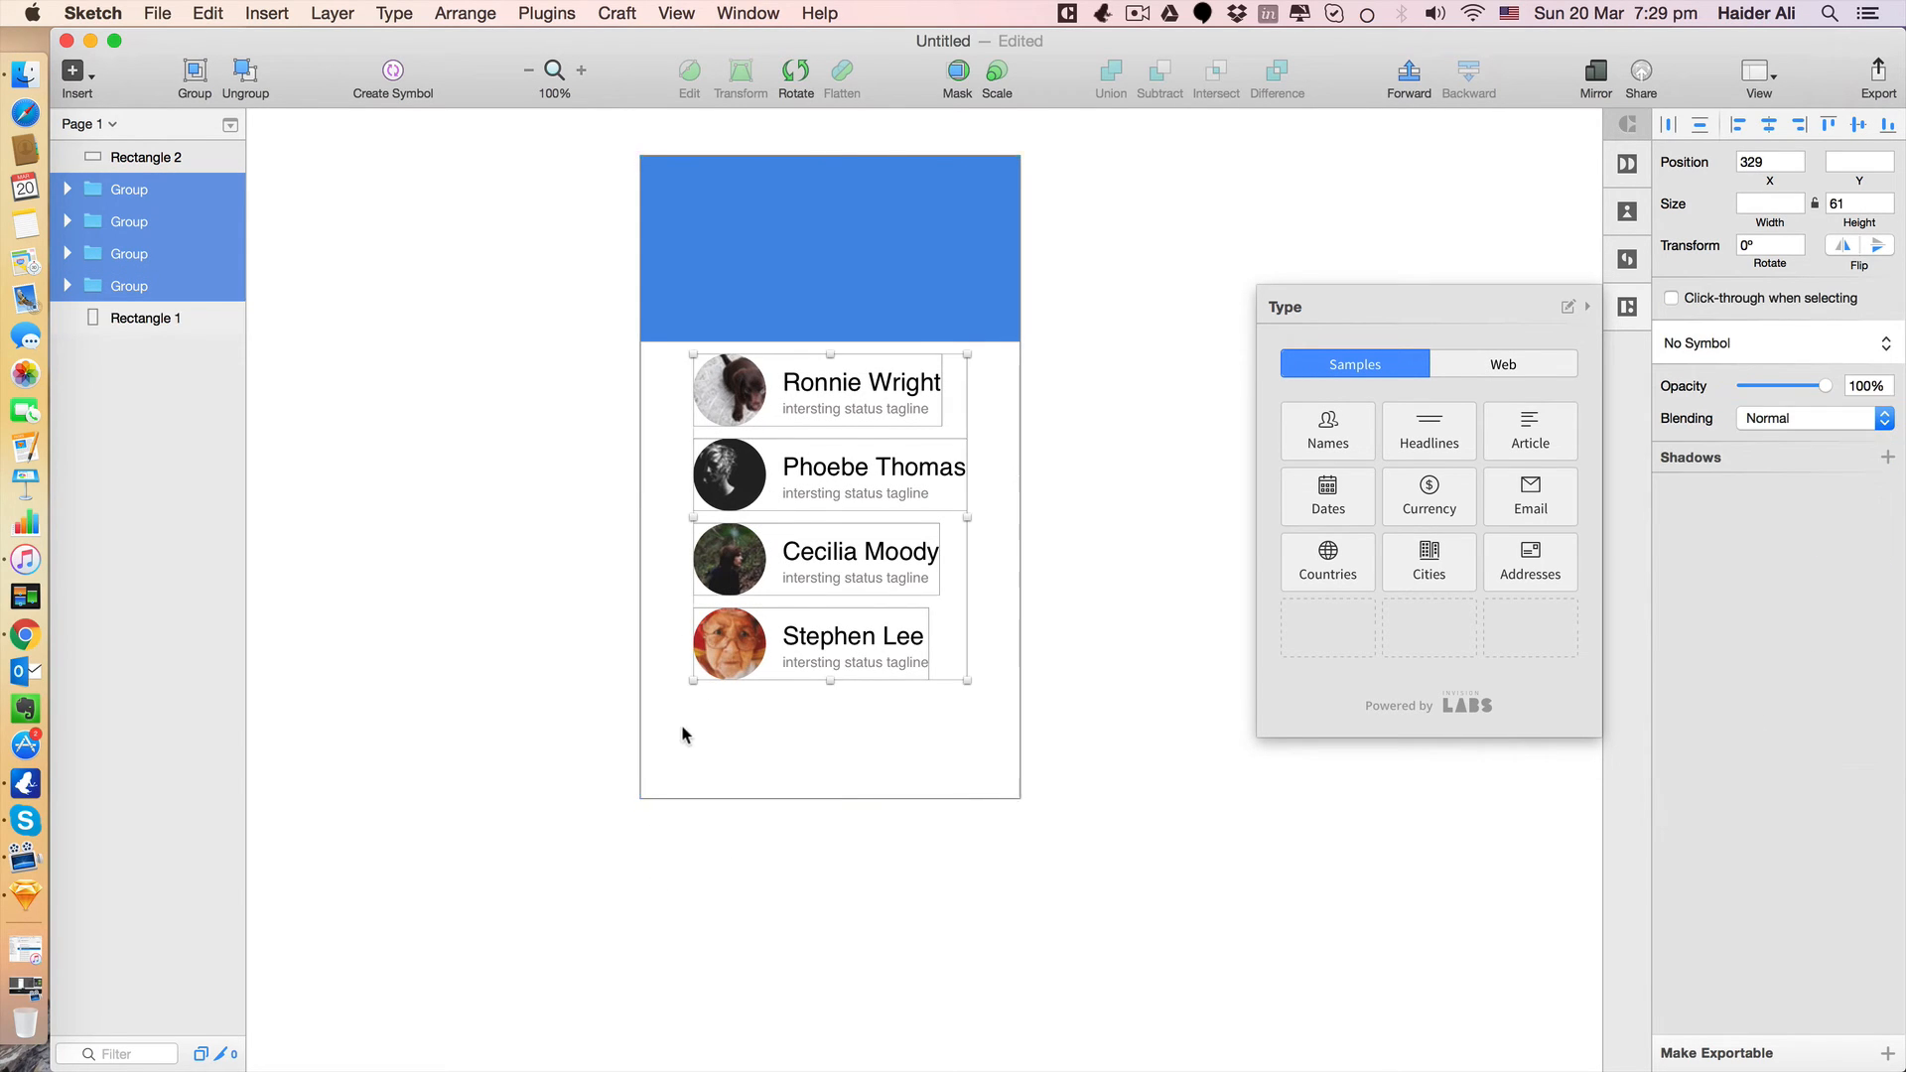
drag(739, 392, 739, 477)
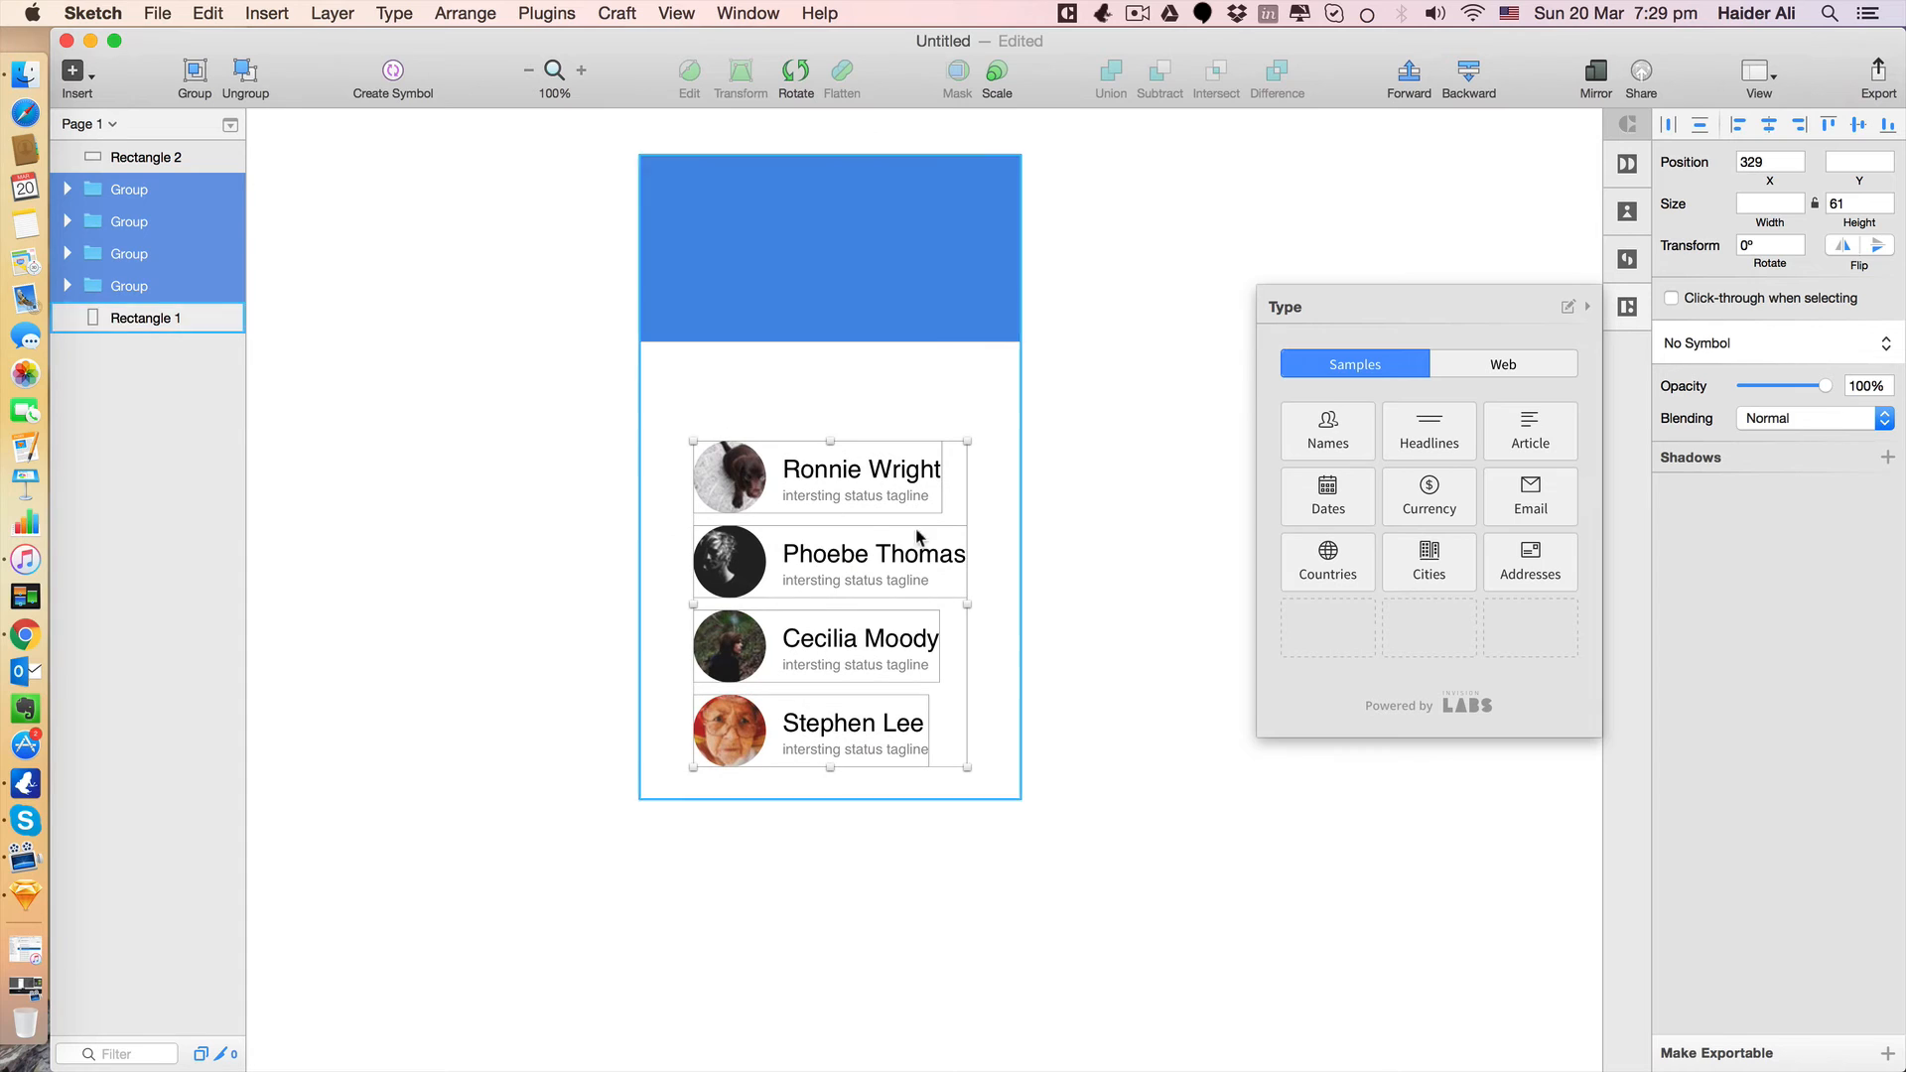
Stretch the header rectangle's lower edge down to a height of 230 px.
click(1060, 566)
click(770, 289)
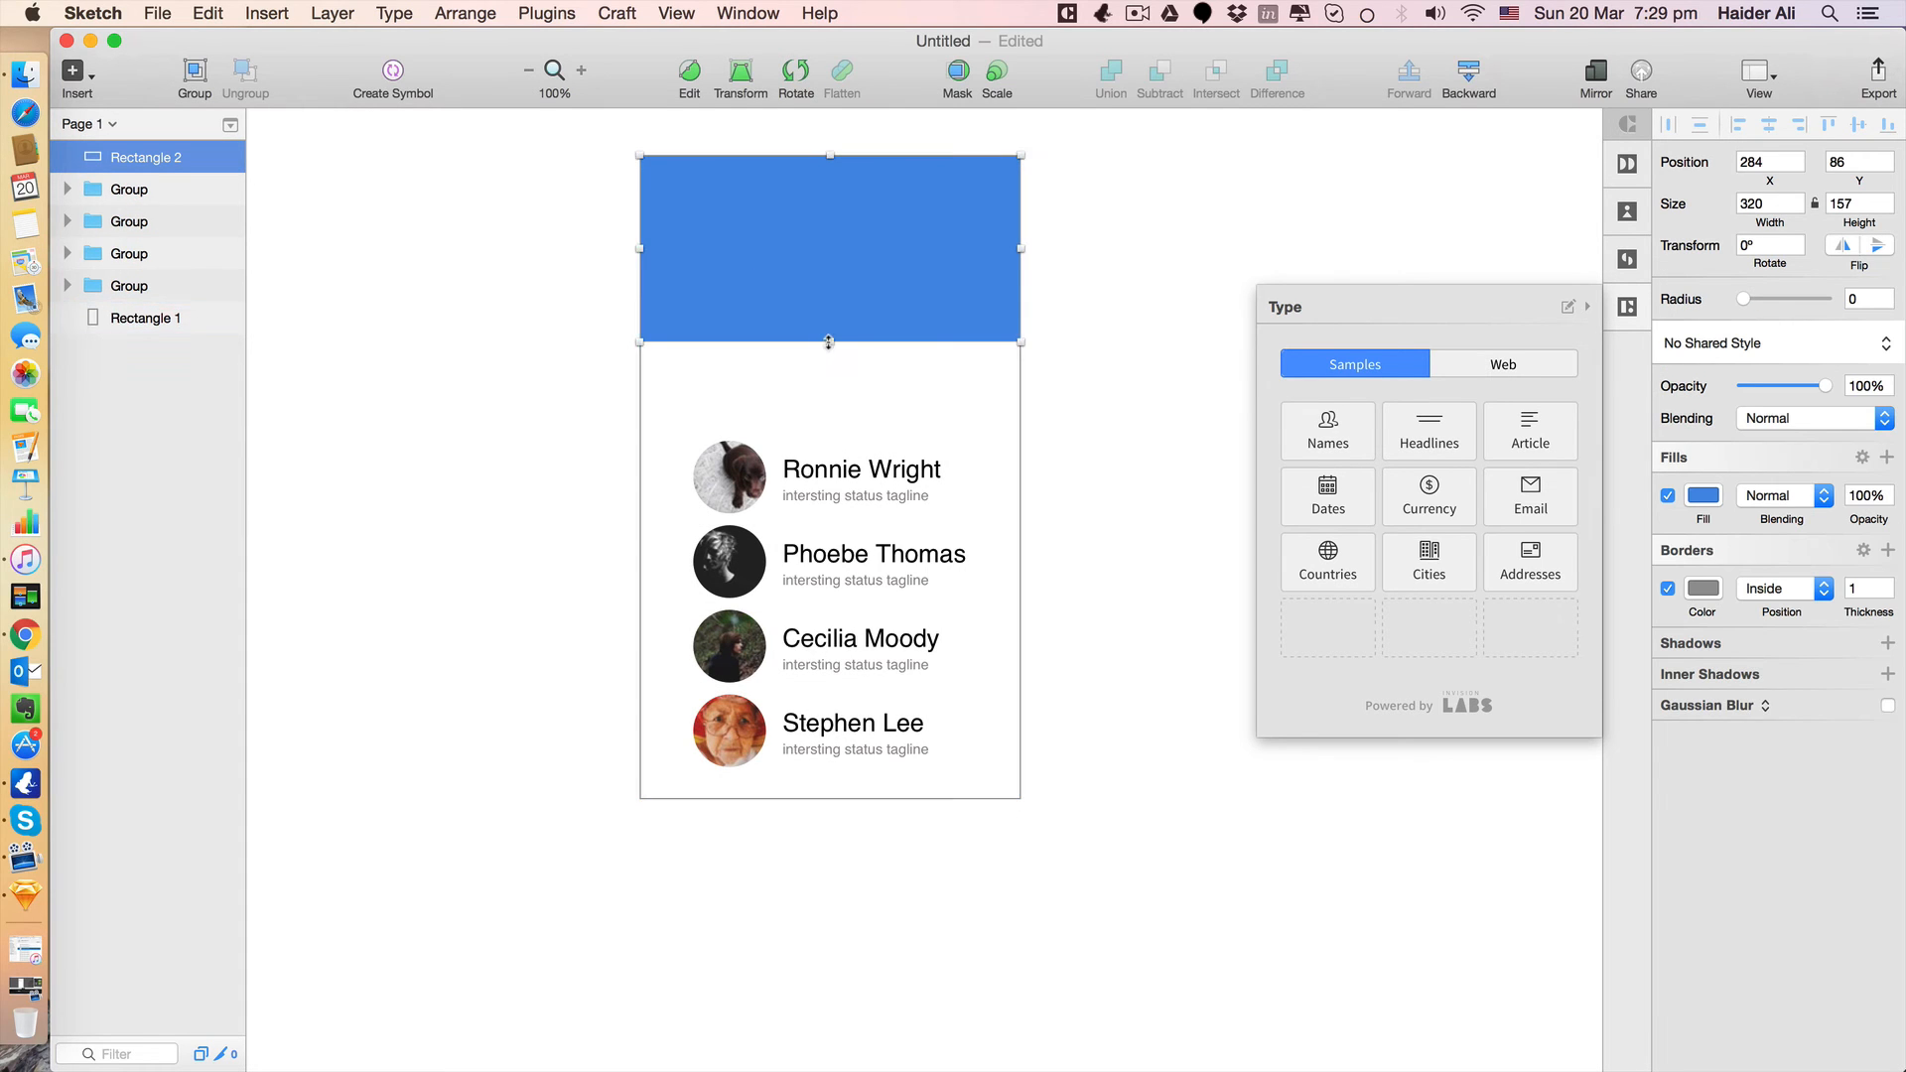
drag(829, 344, 829, 417)
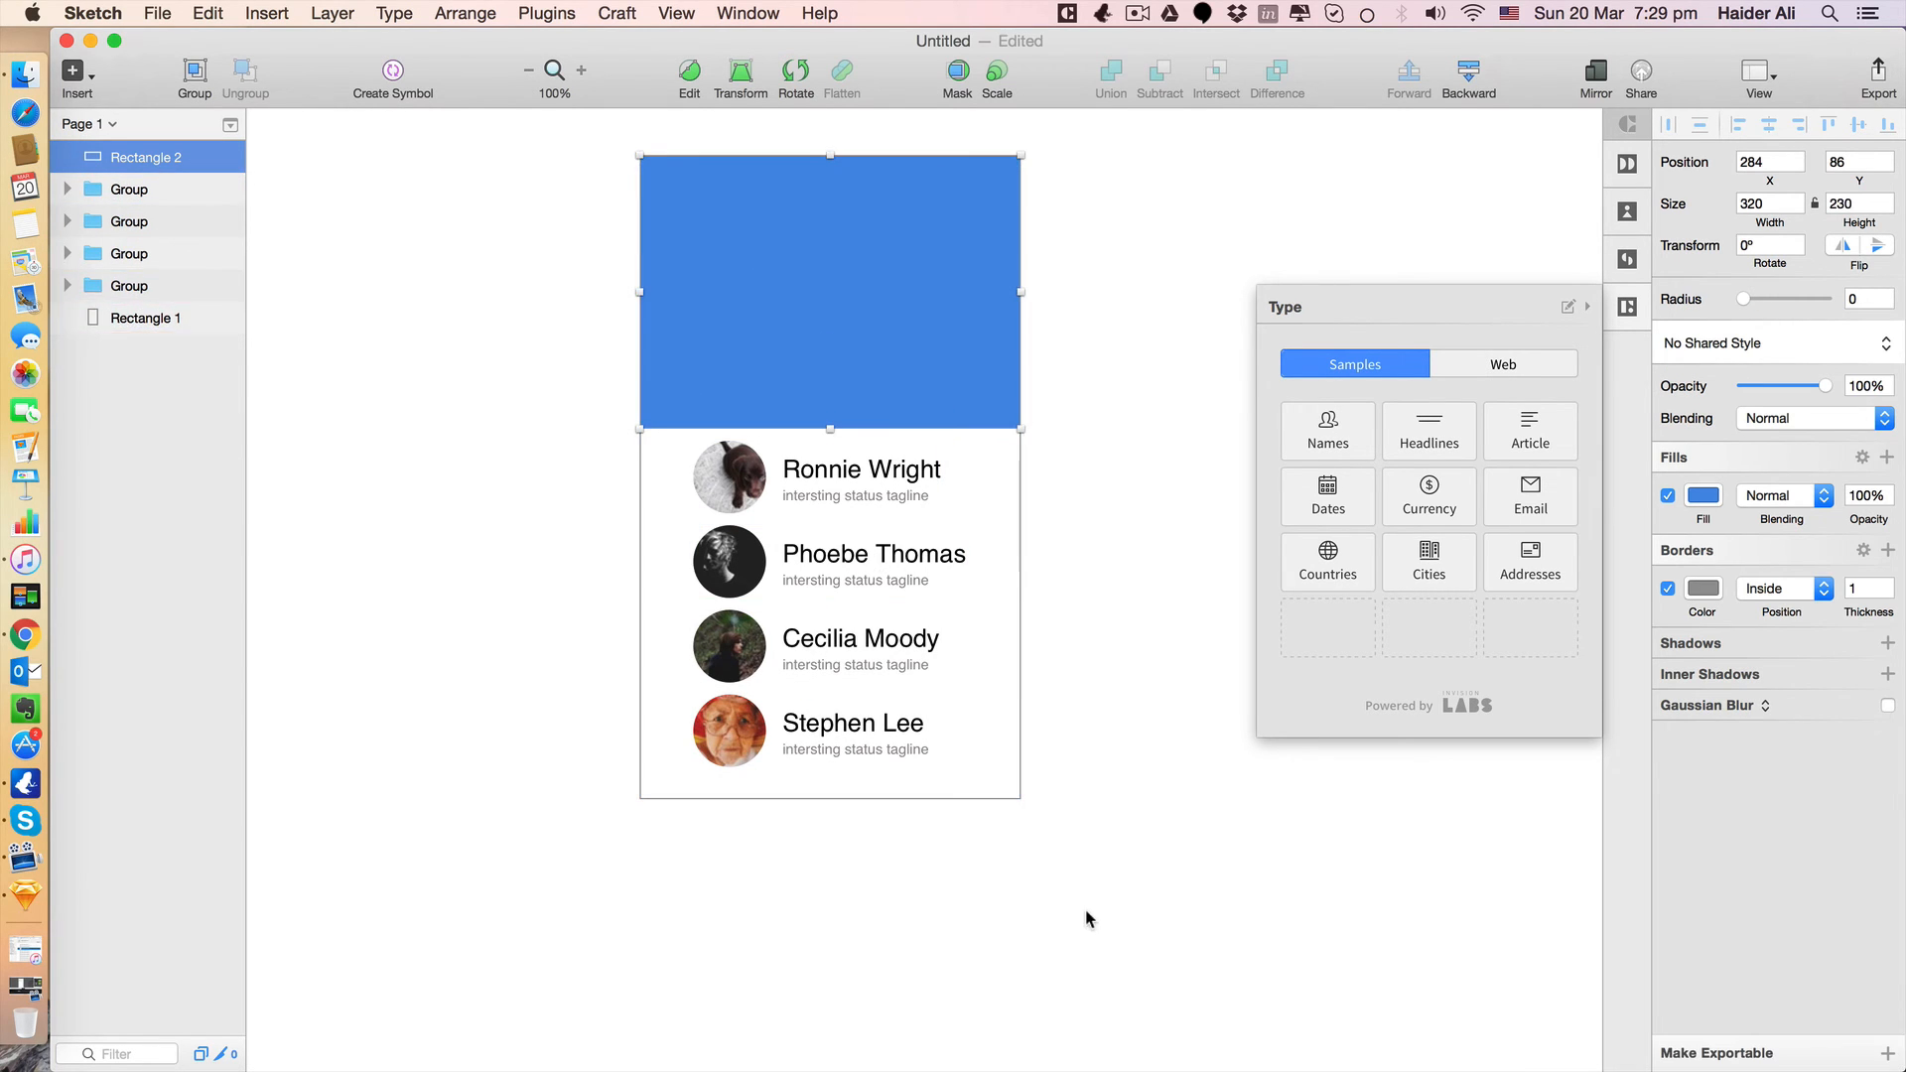
Nudge the four contact rows down about 10 px together to widen the gap below the header.
drag(1092, 923, 638, 341)
key(Down)
key(Down)
key(Down)
key(Down)
key(Down)
key(Down)
key(Down)
key(Down)
key(Down)
key(Down)
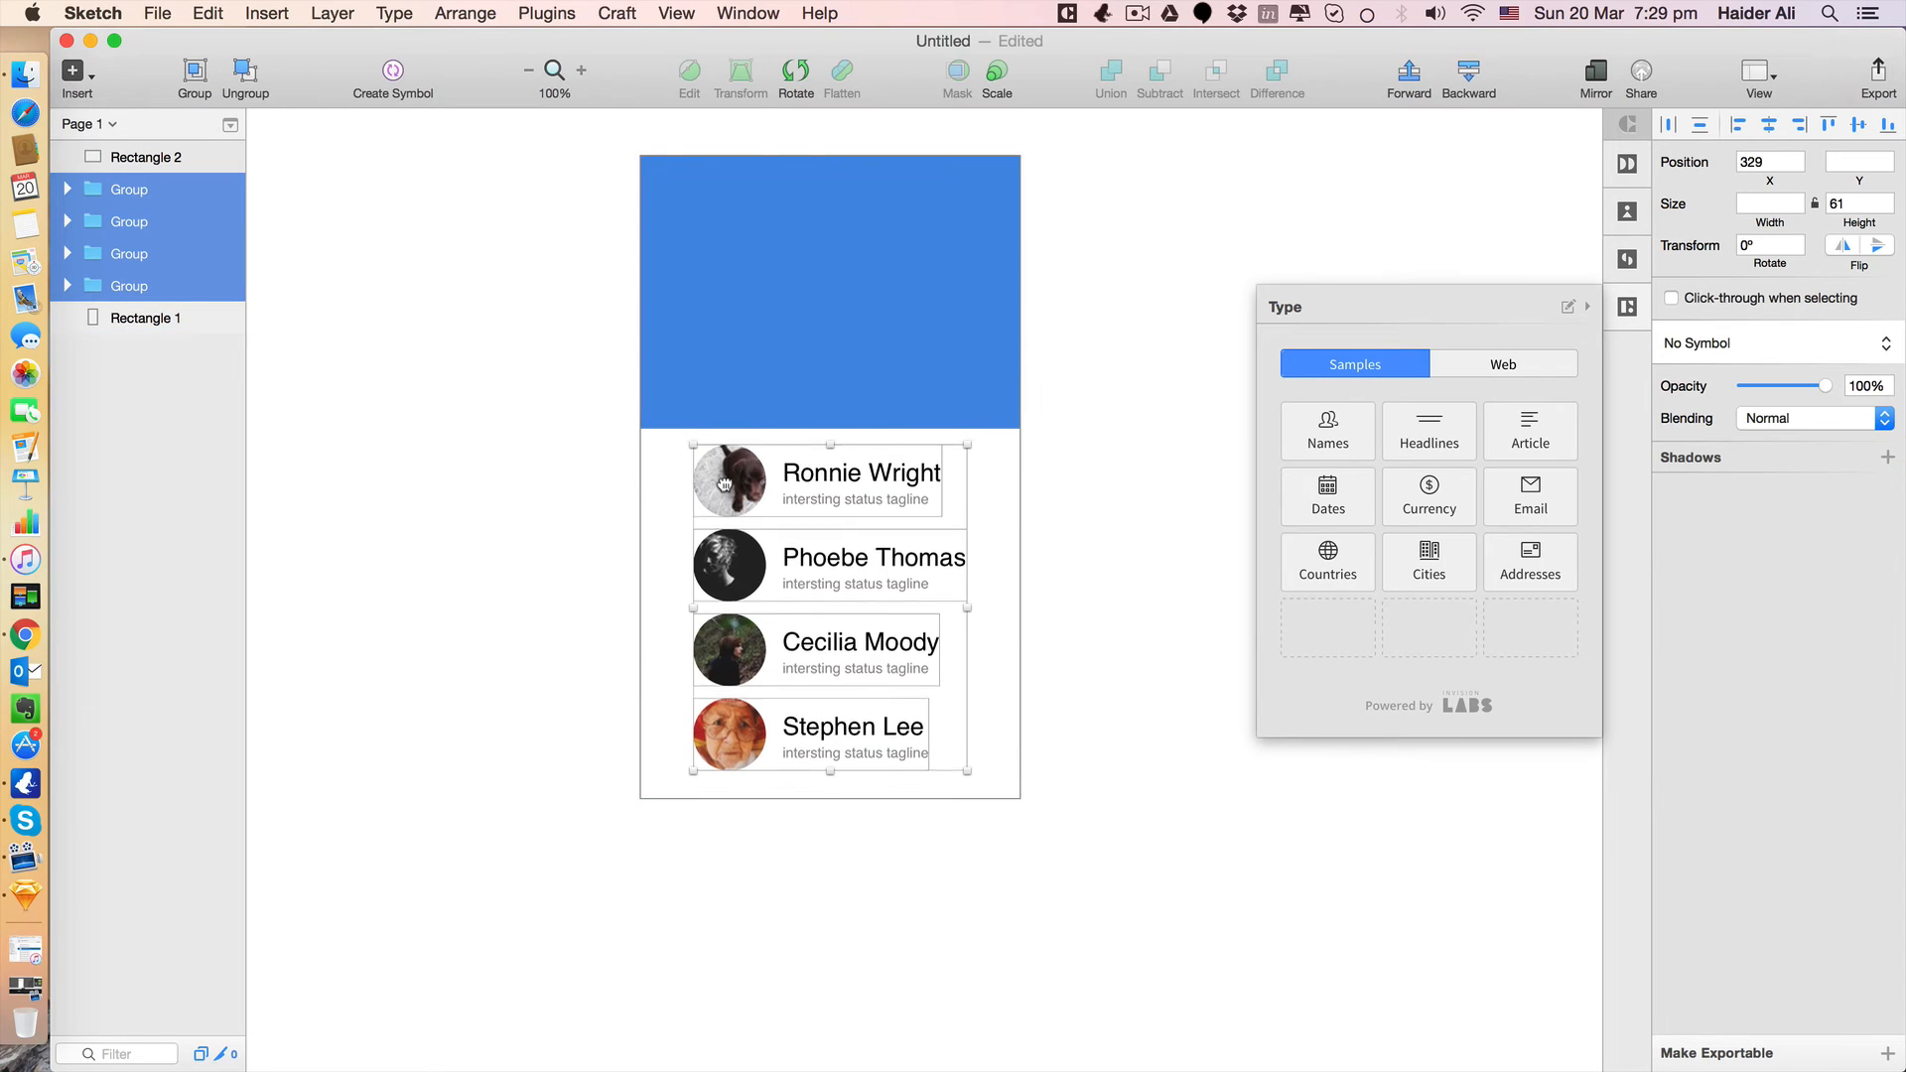
click(1064, 407)
Place an Unsplash photo from the Island category into the header rectangle with the Craft Photos plugin.
click(938, 316)
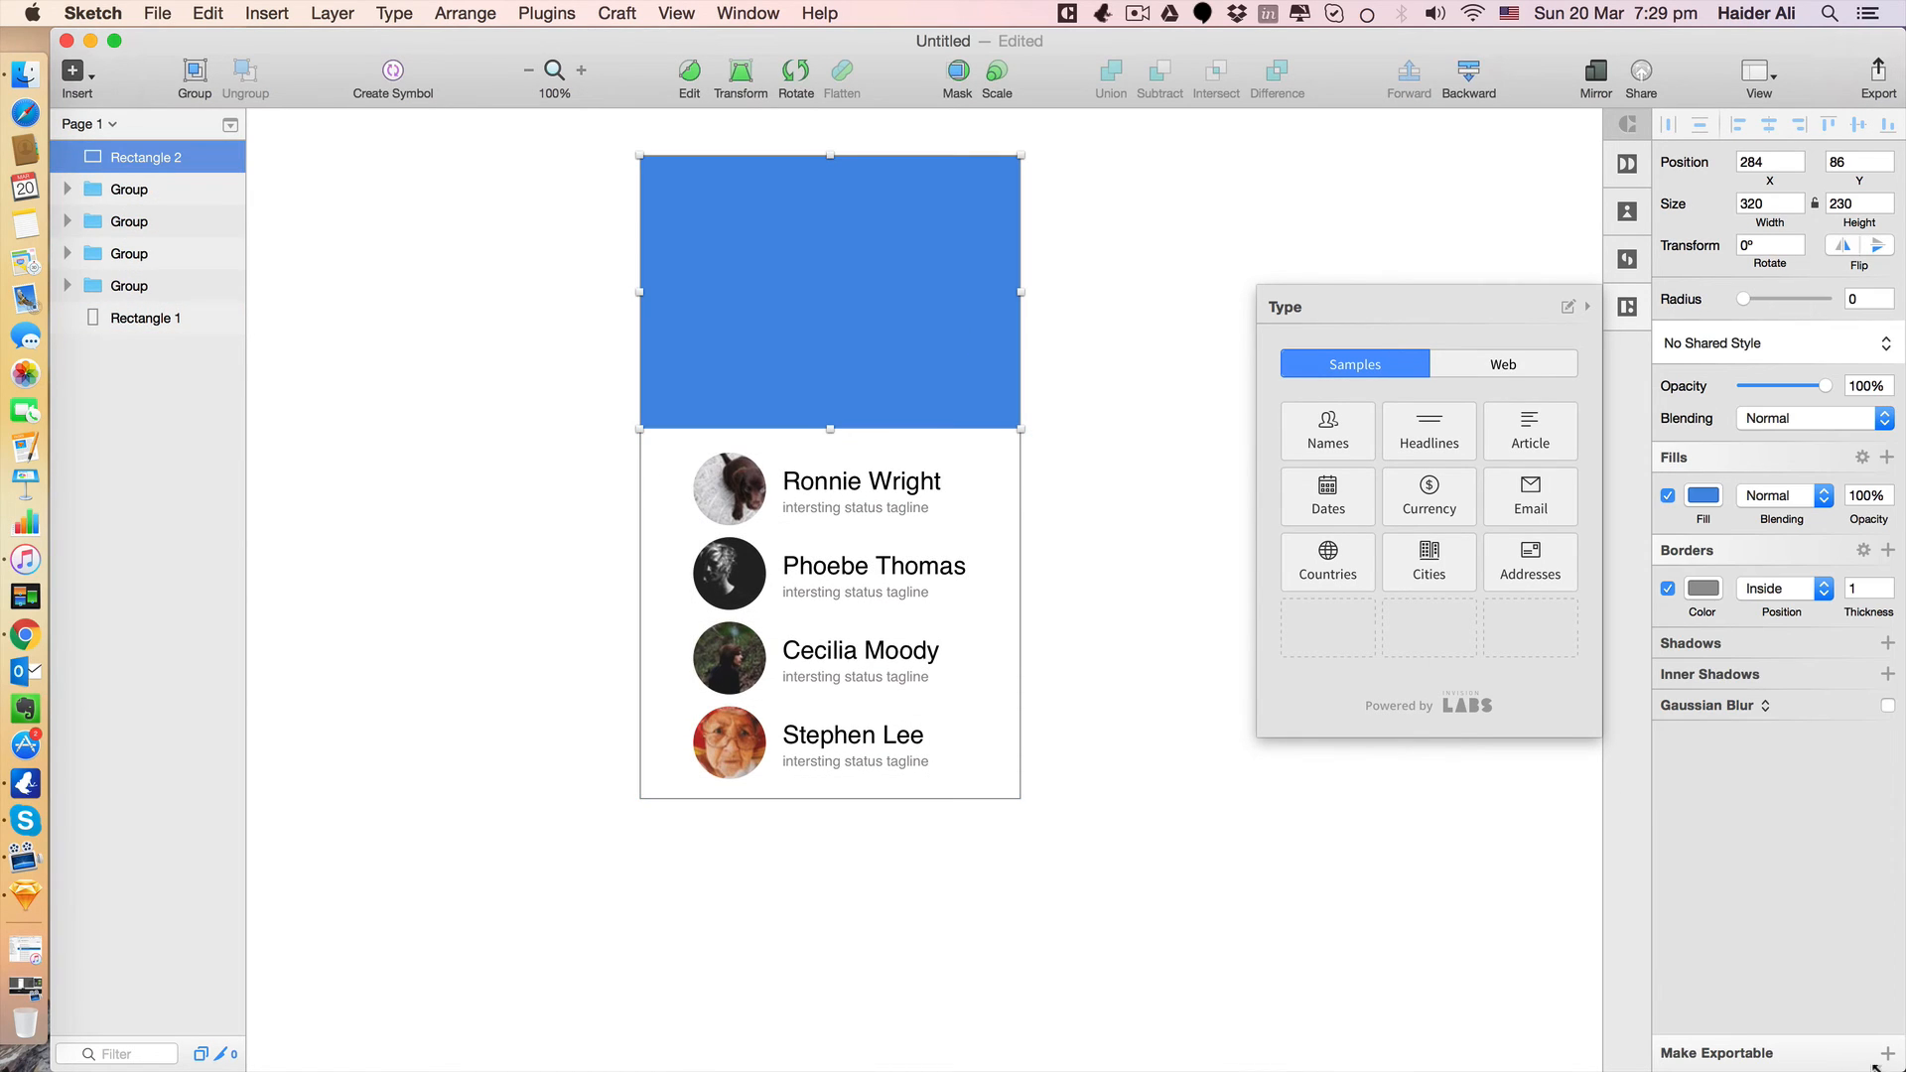
click(1631, 213)
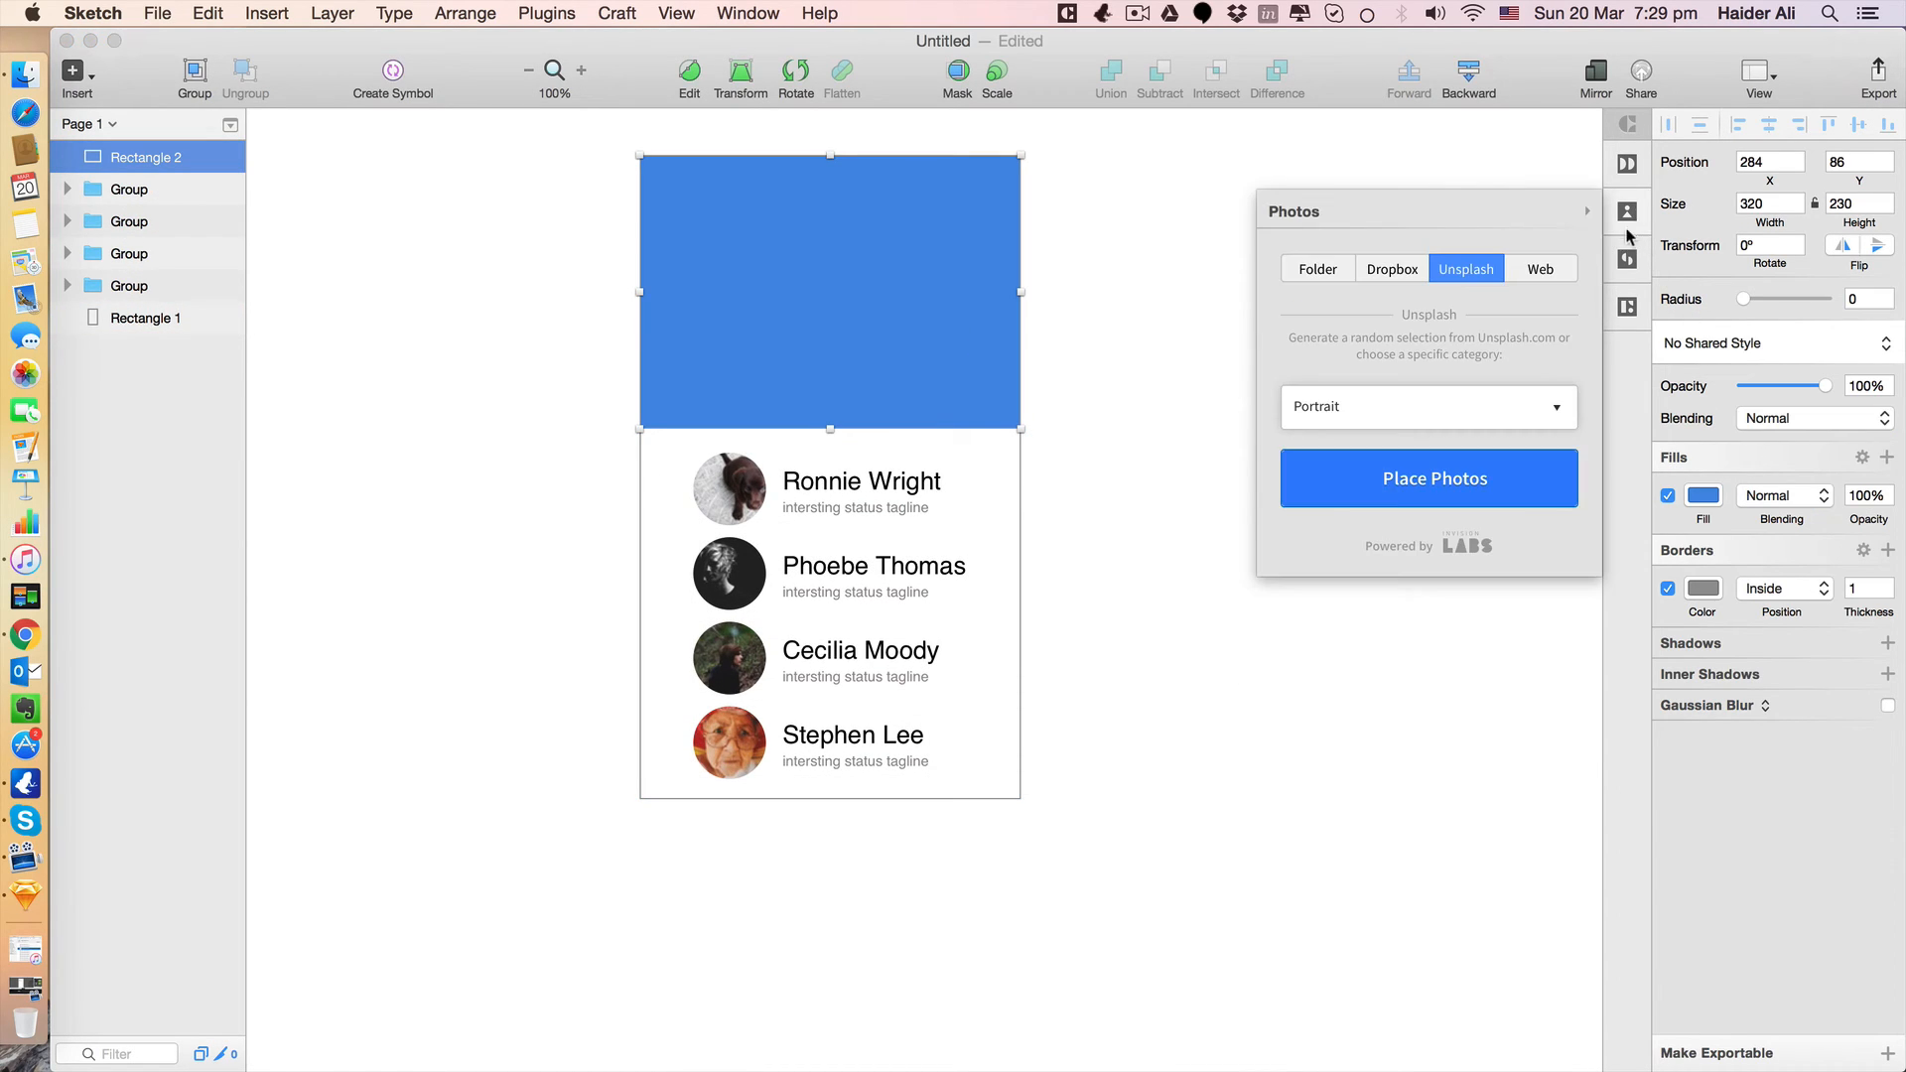
click(1404, 414)
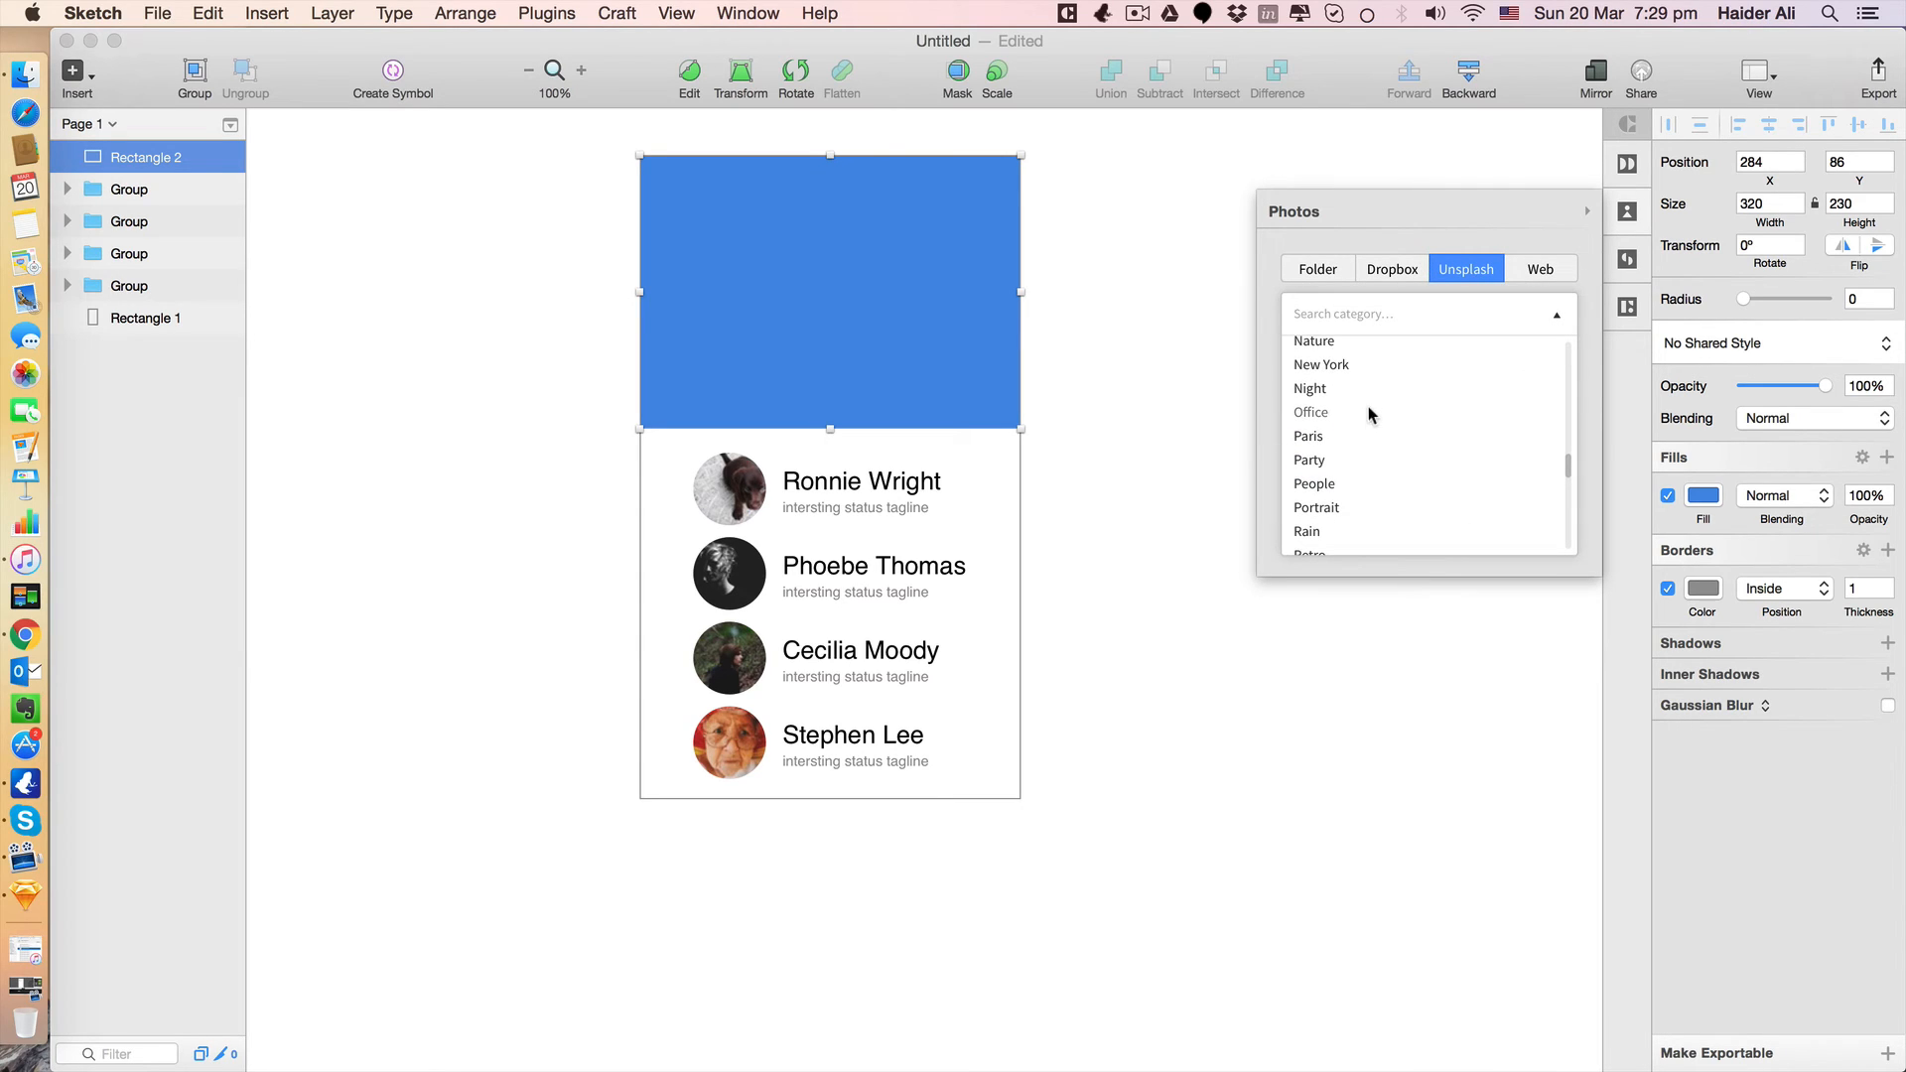
scroll(1353, 417, down, 3)
scroll(1350, 425, up, 10)
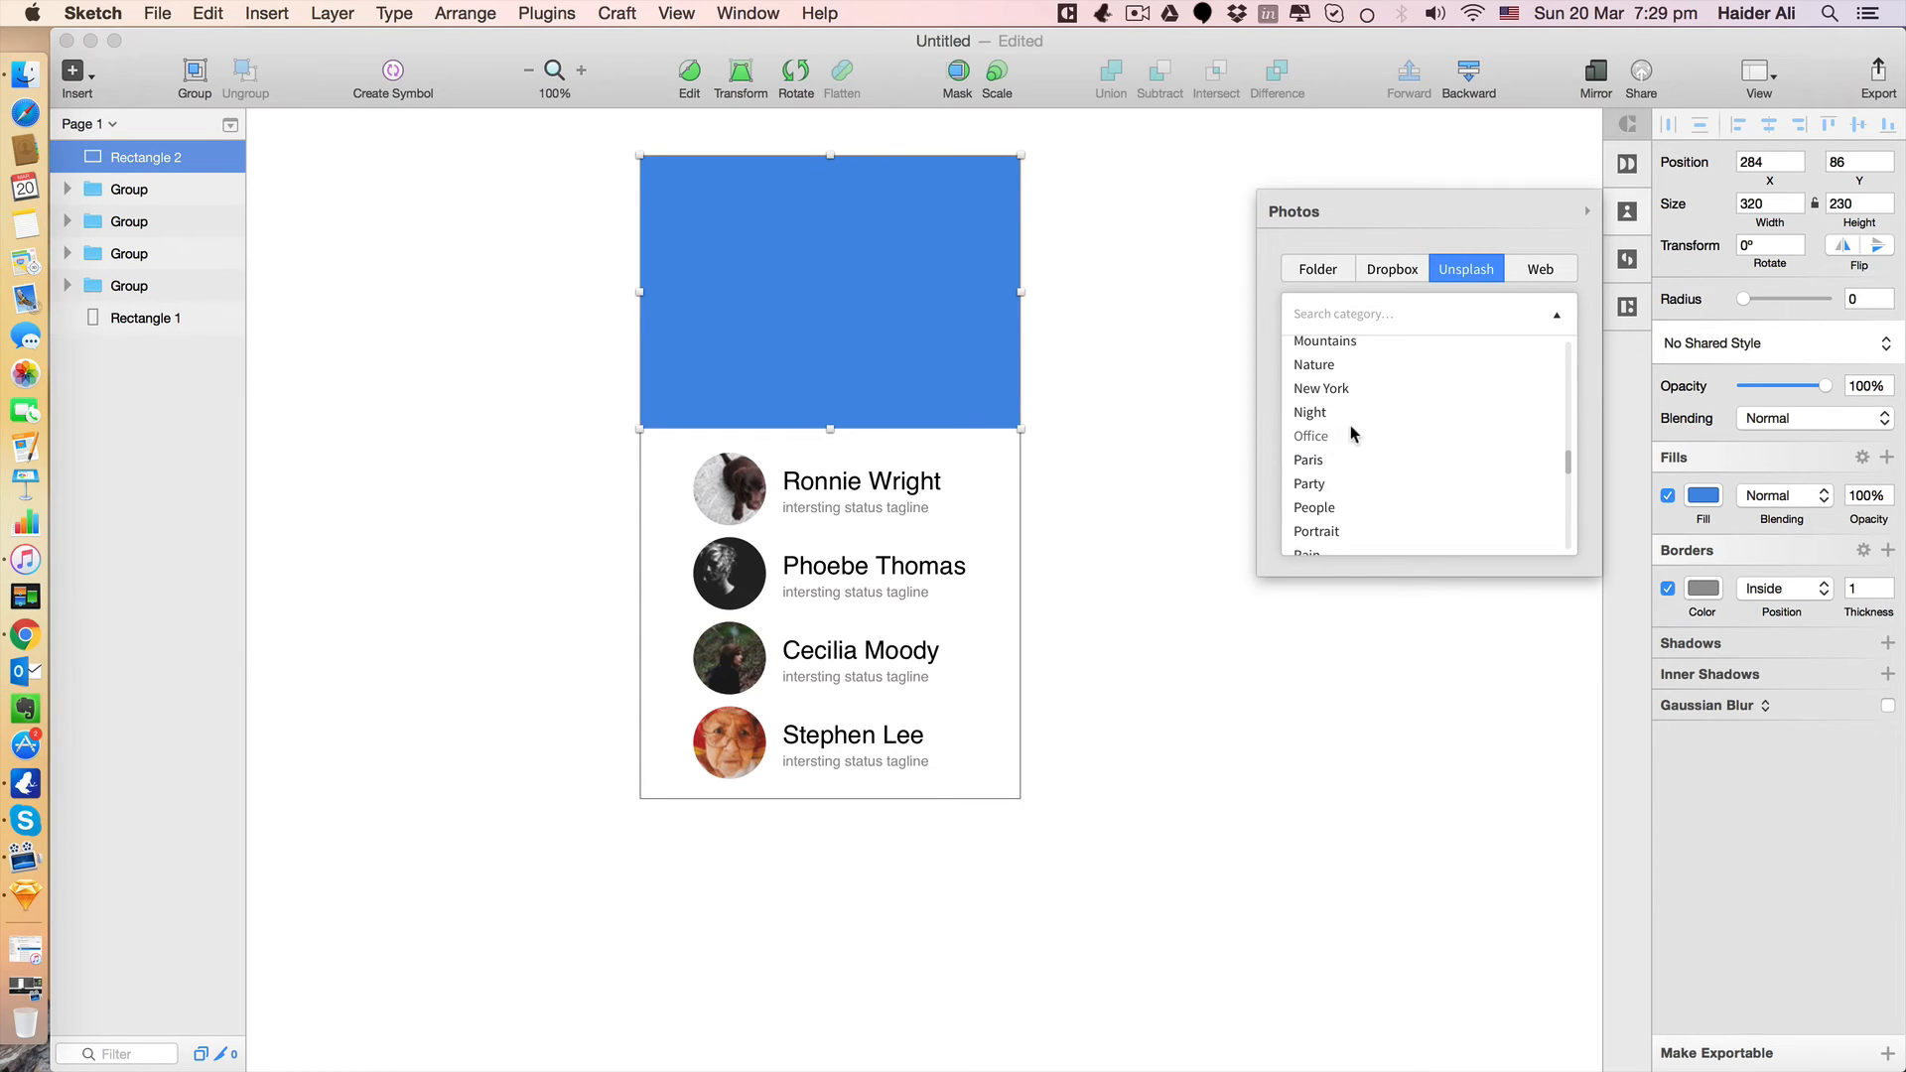
scroll(1350, 433, down, 2)
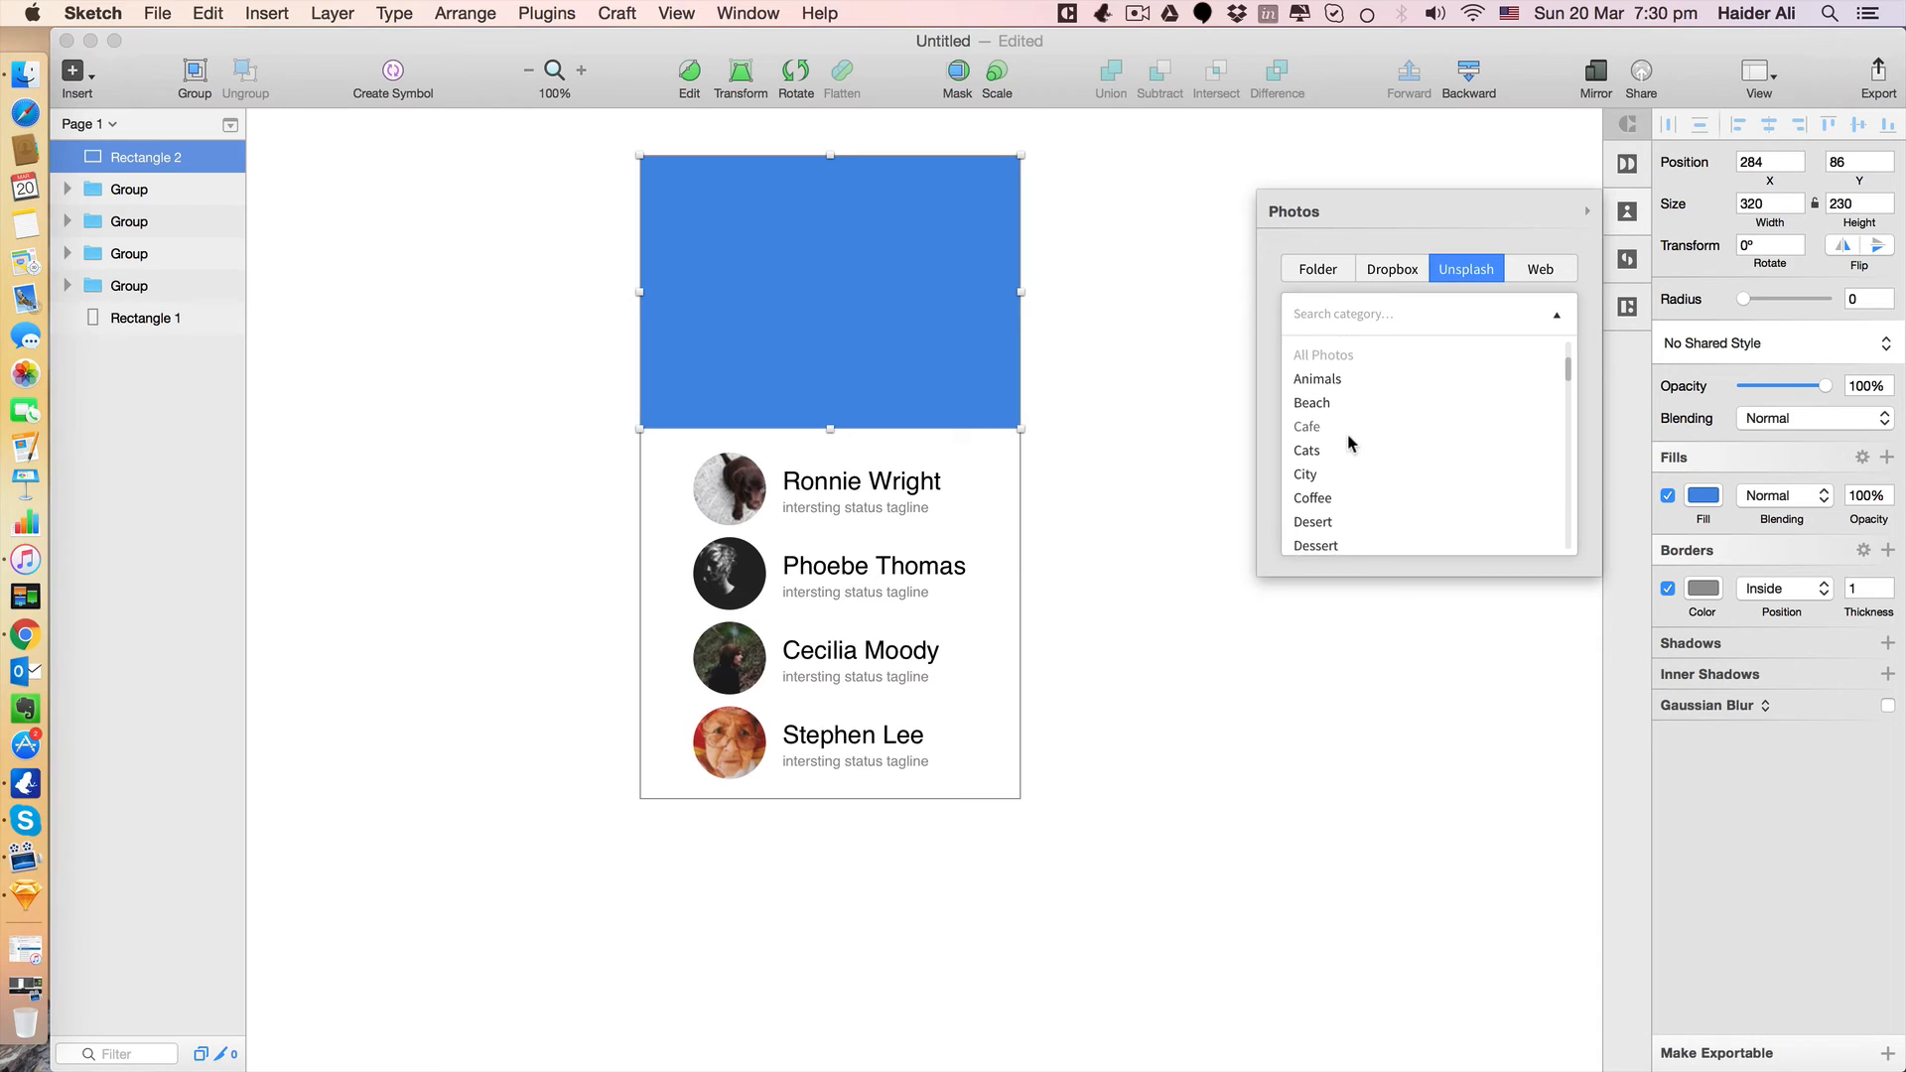
scroll(1348, 447, down, 3)
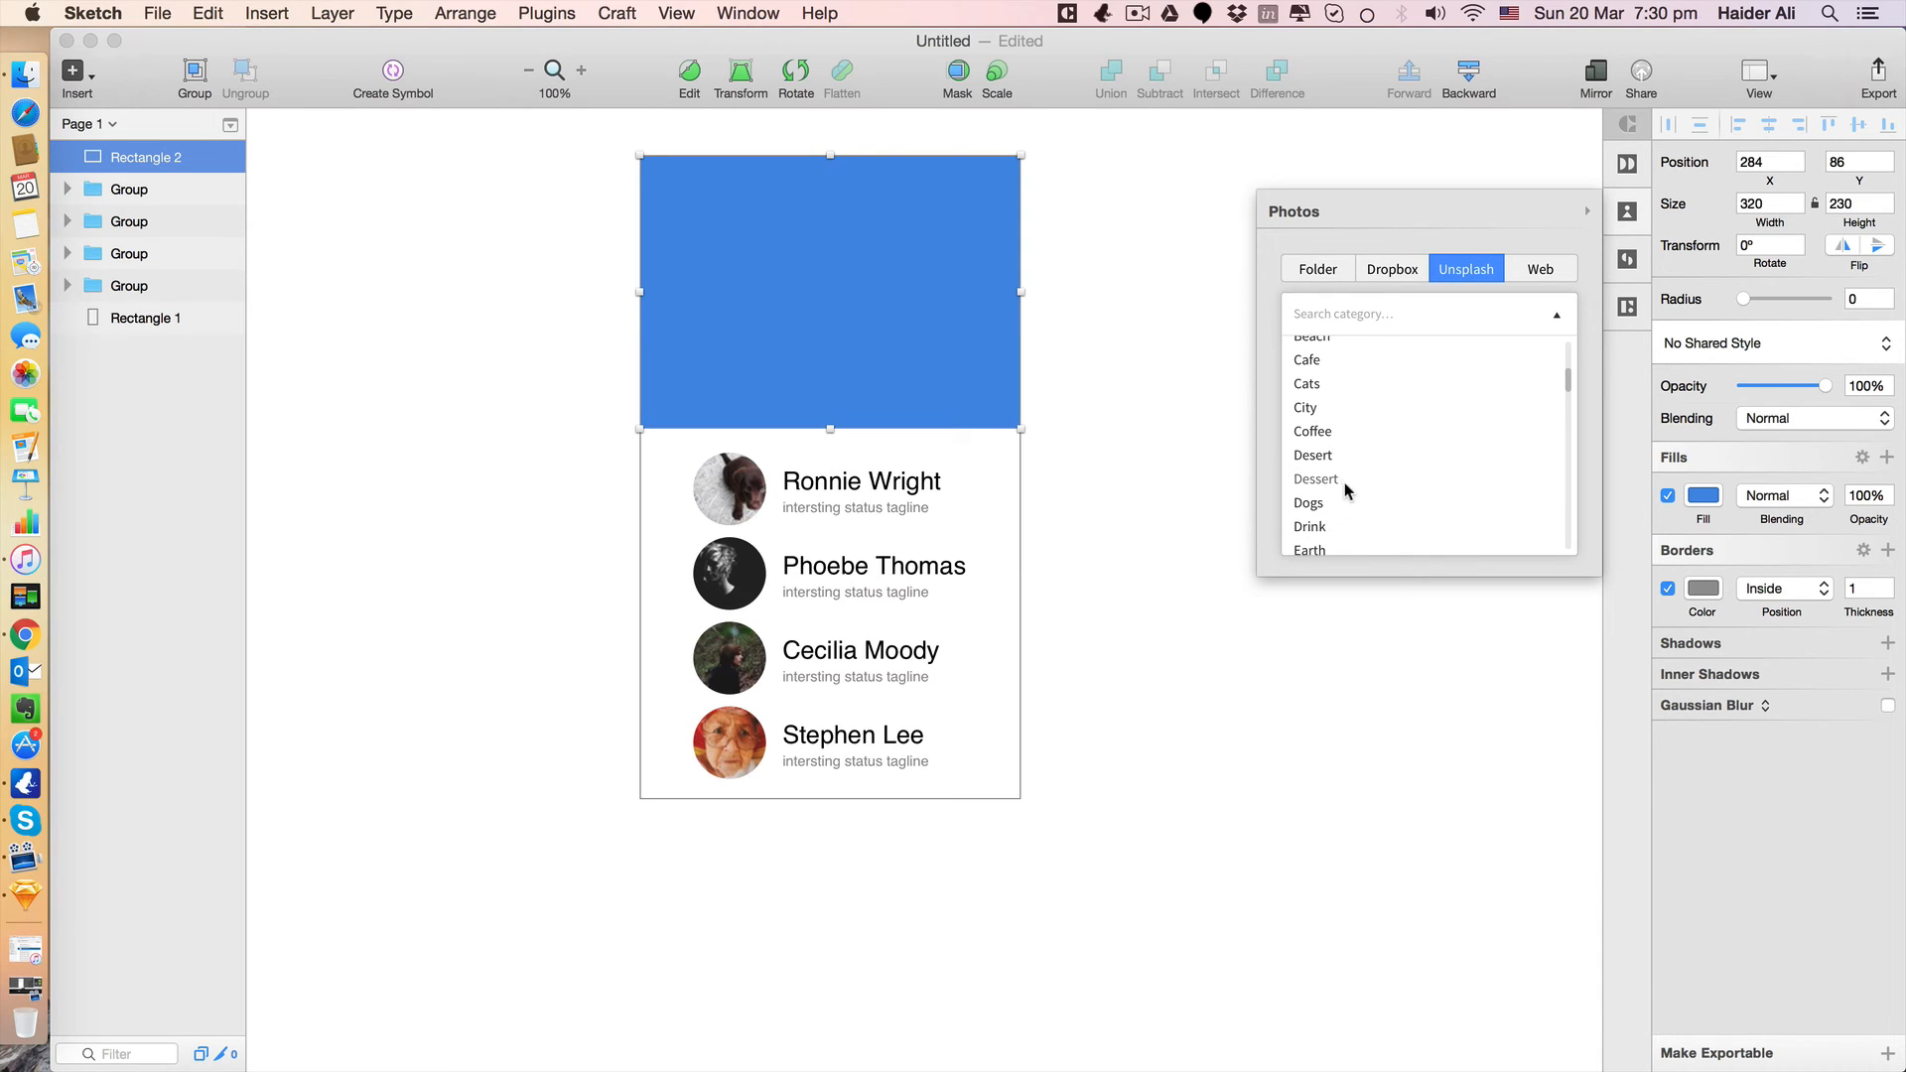
scroll(1358, 494, down, 2)
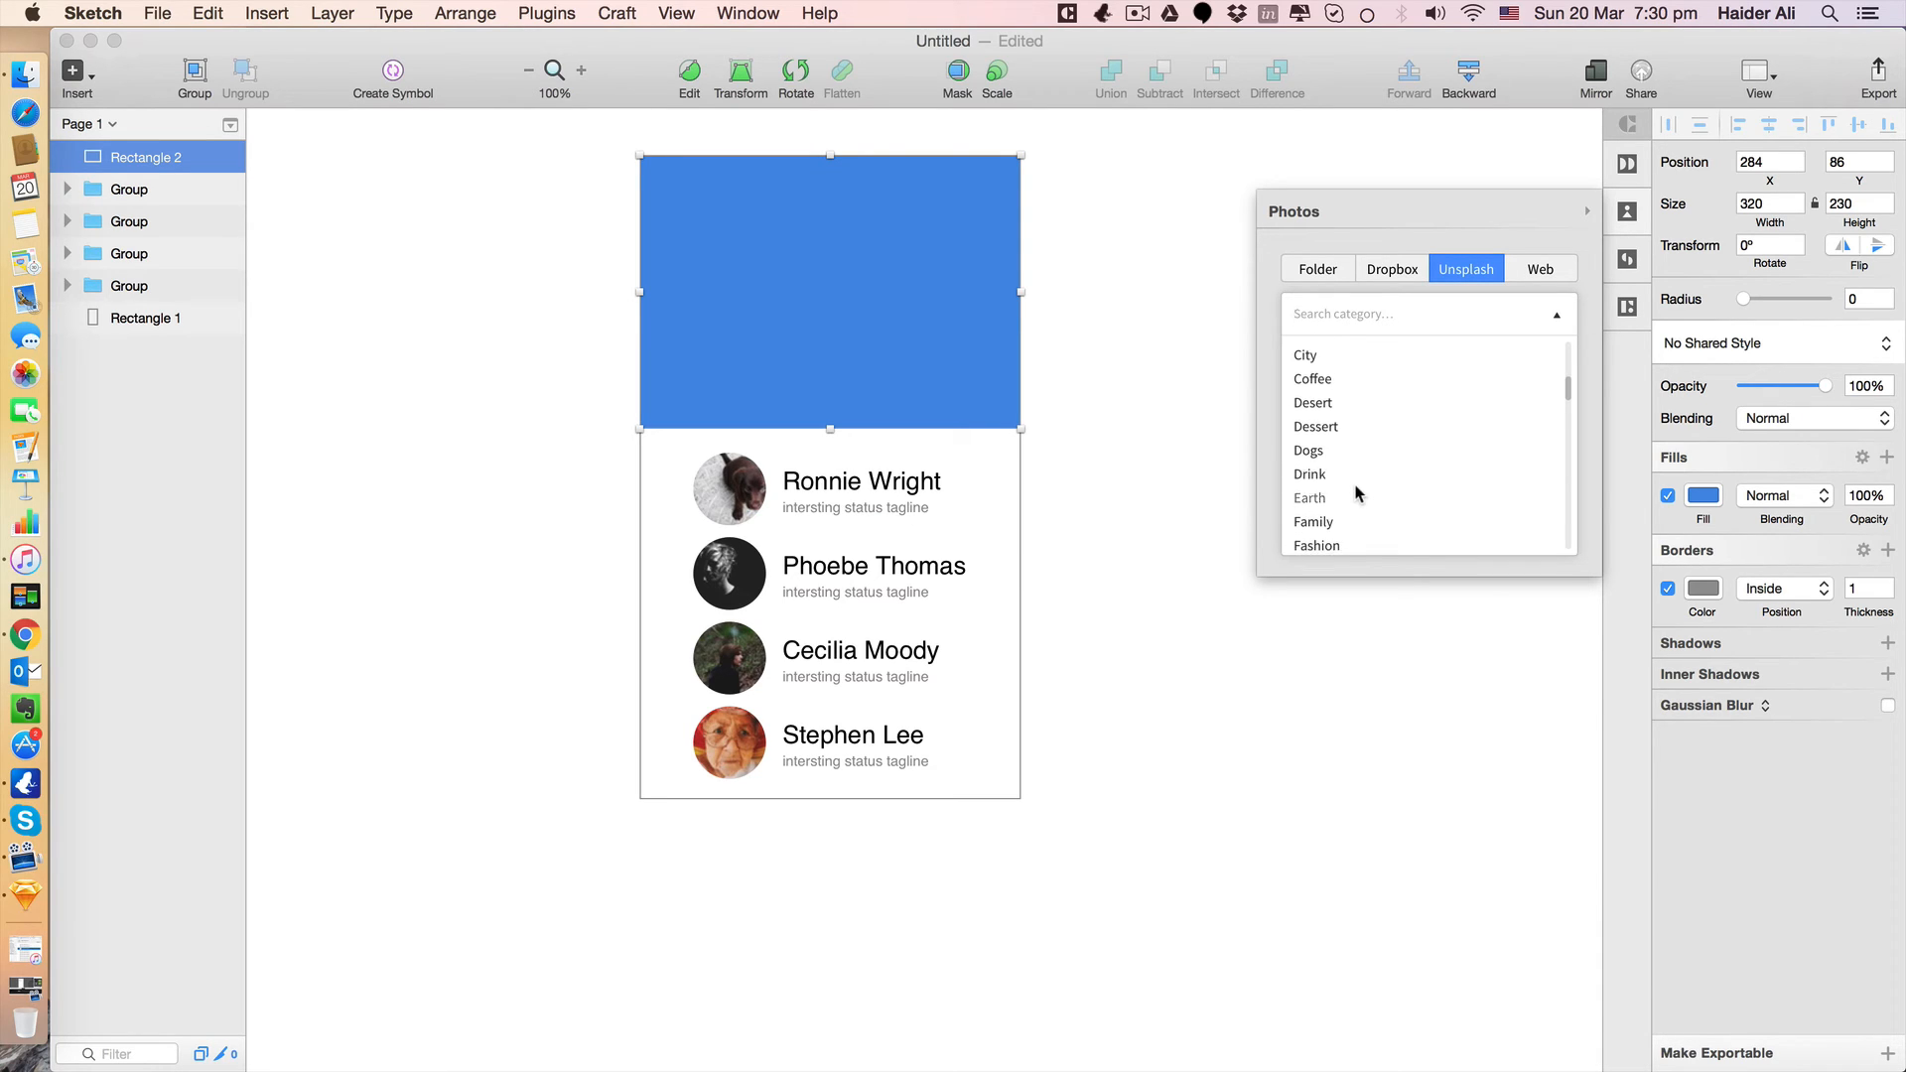
scroll(1358, 492, down, 5)
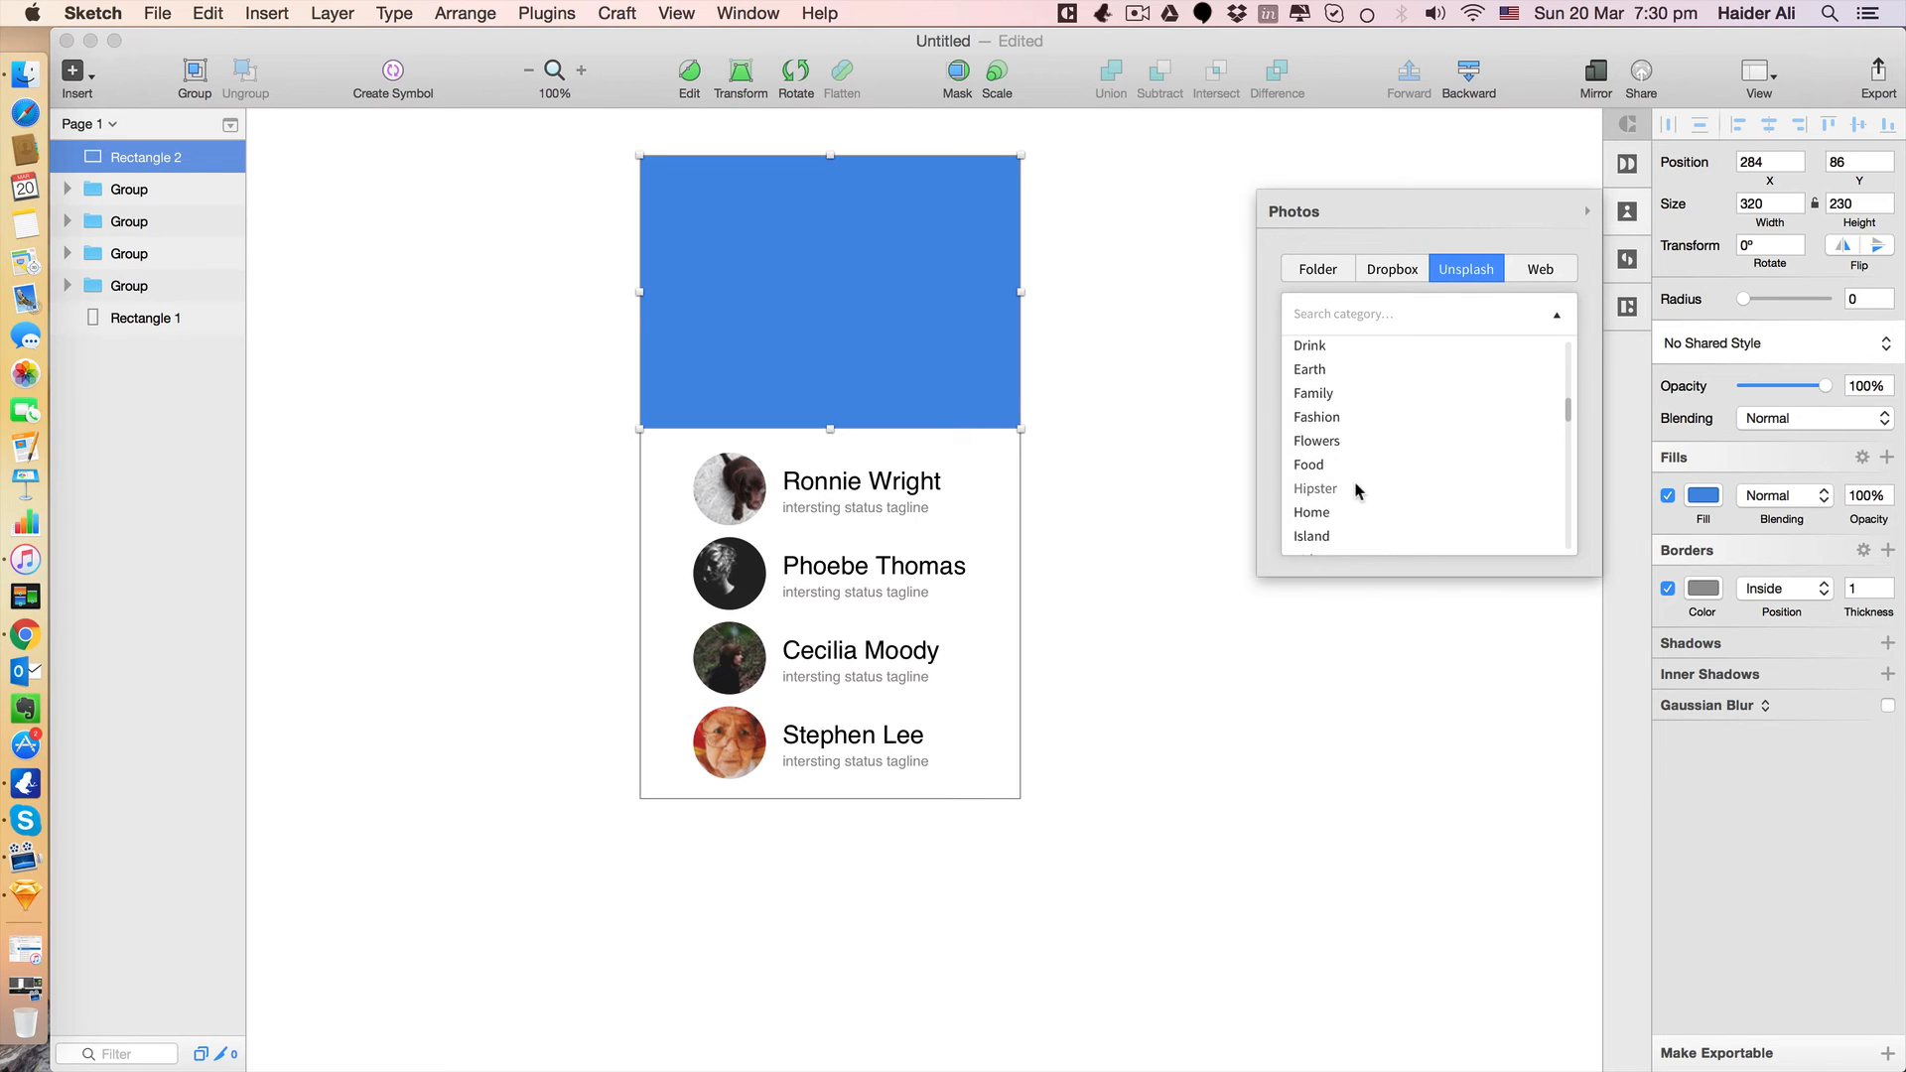
scroll(1358, 490, down, 2)
click(1332, 401)
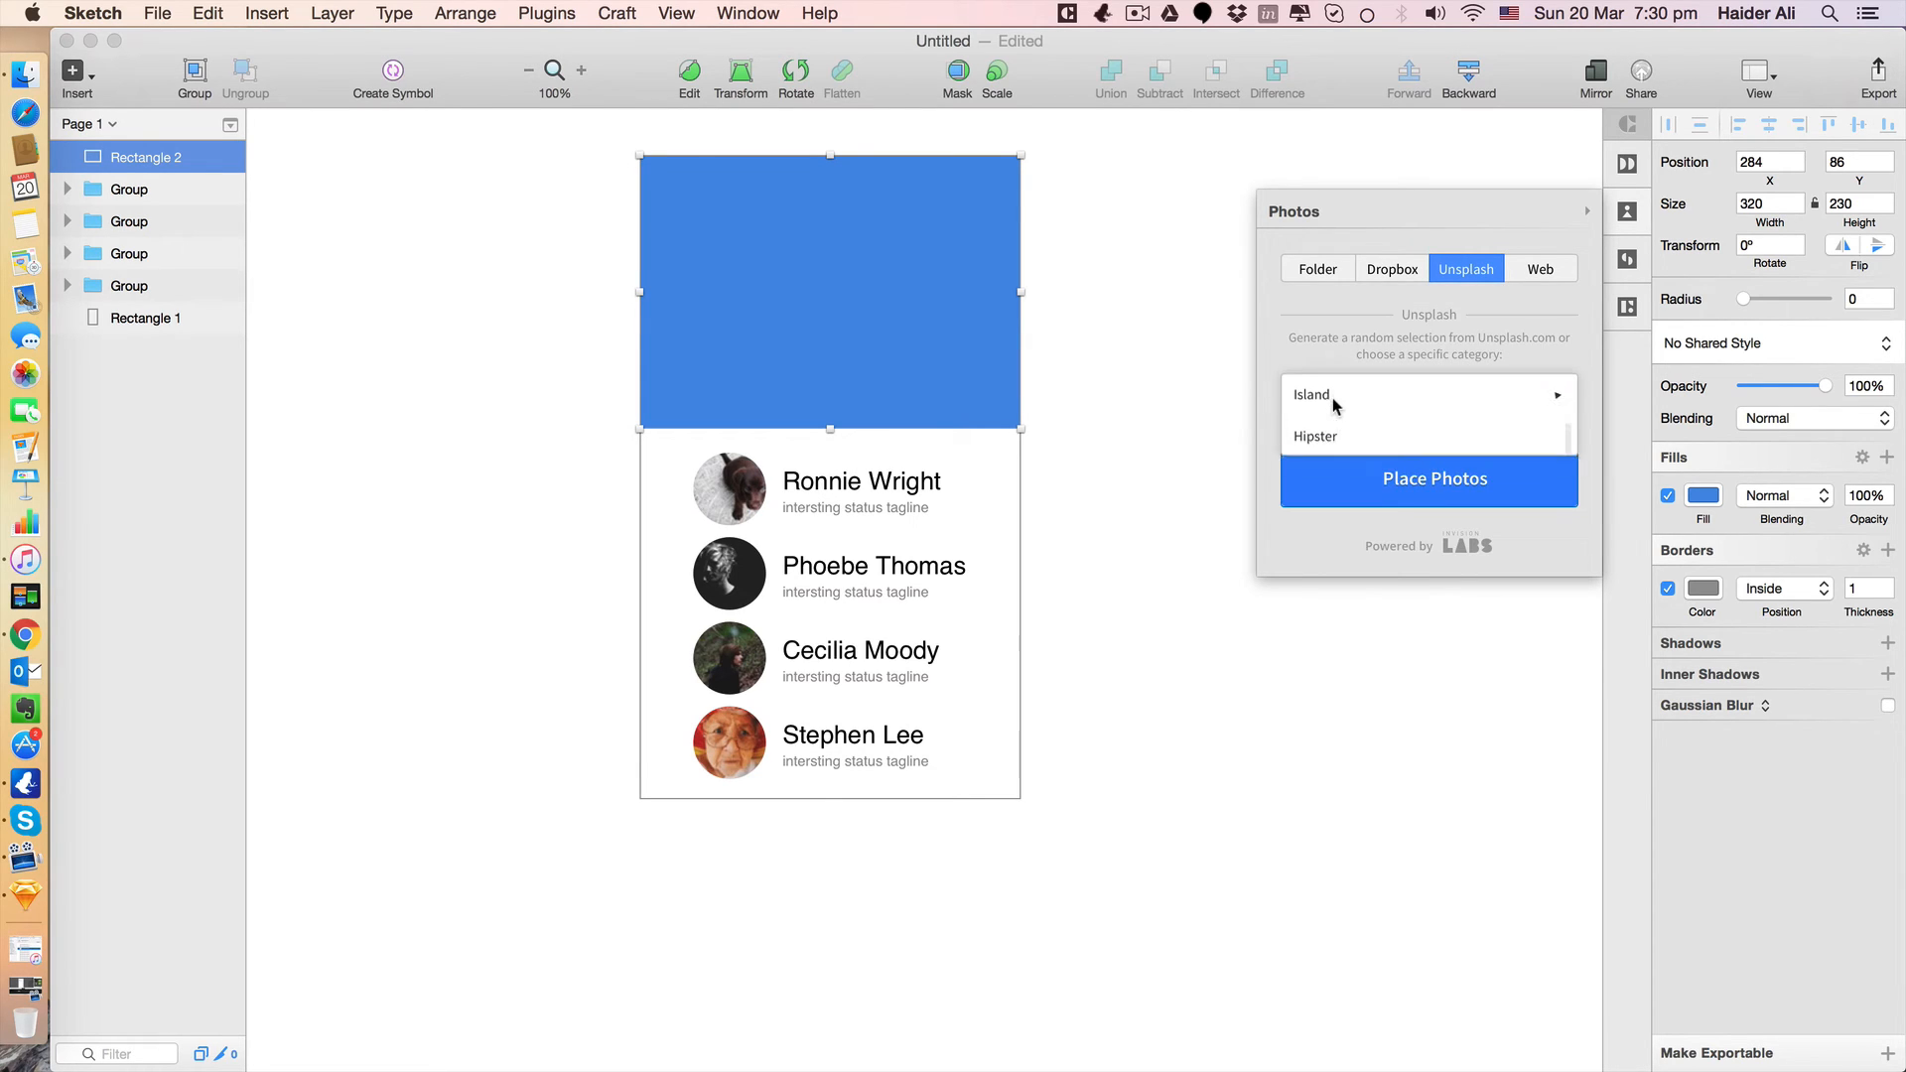
click(1443, 495)
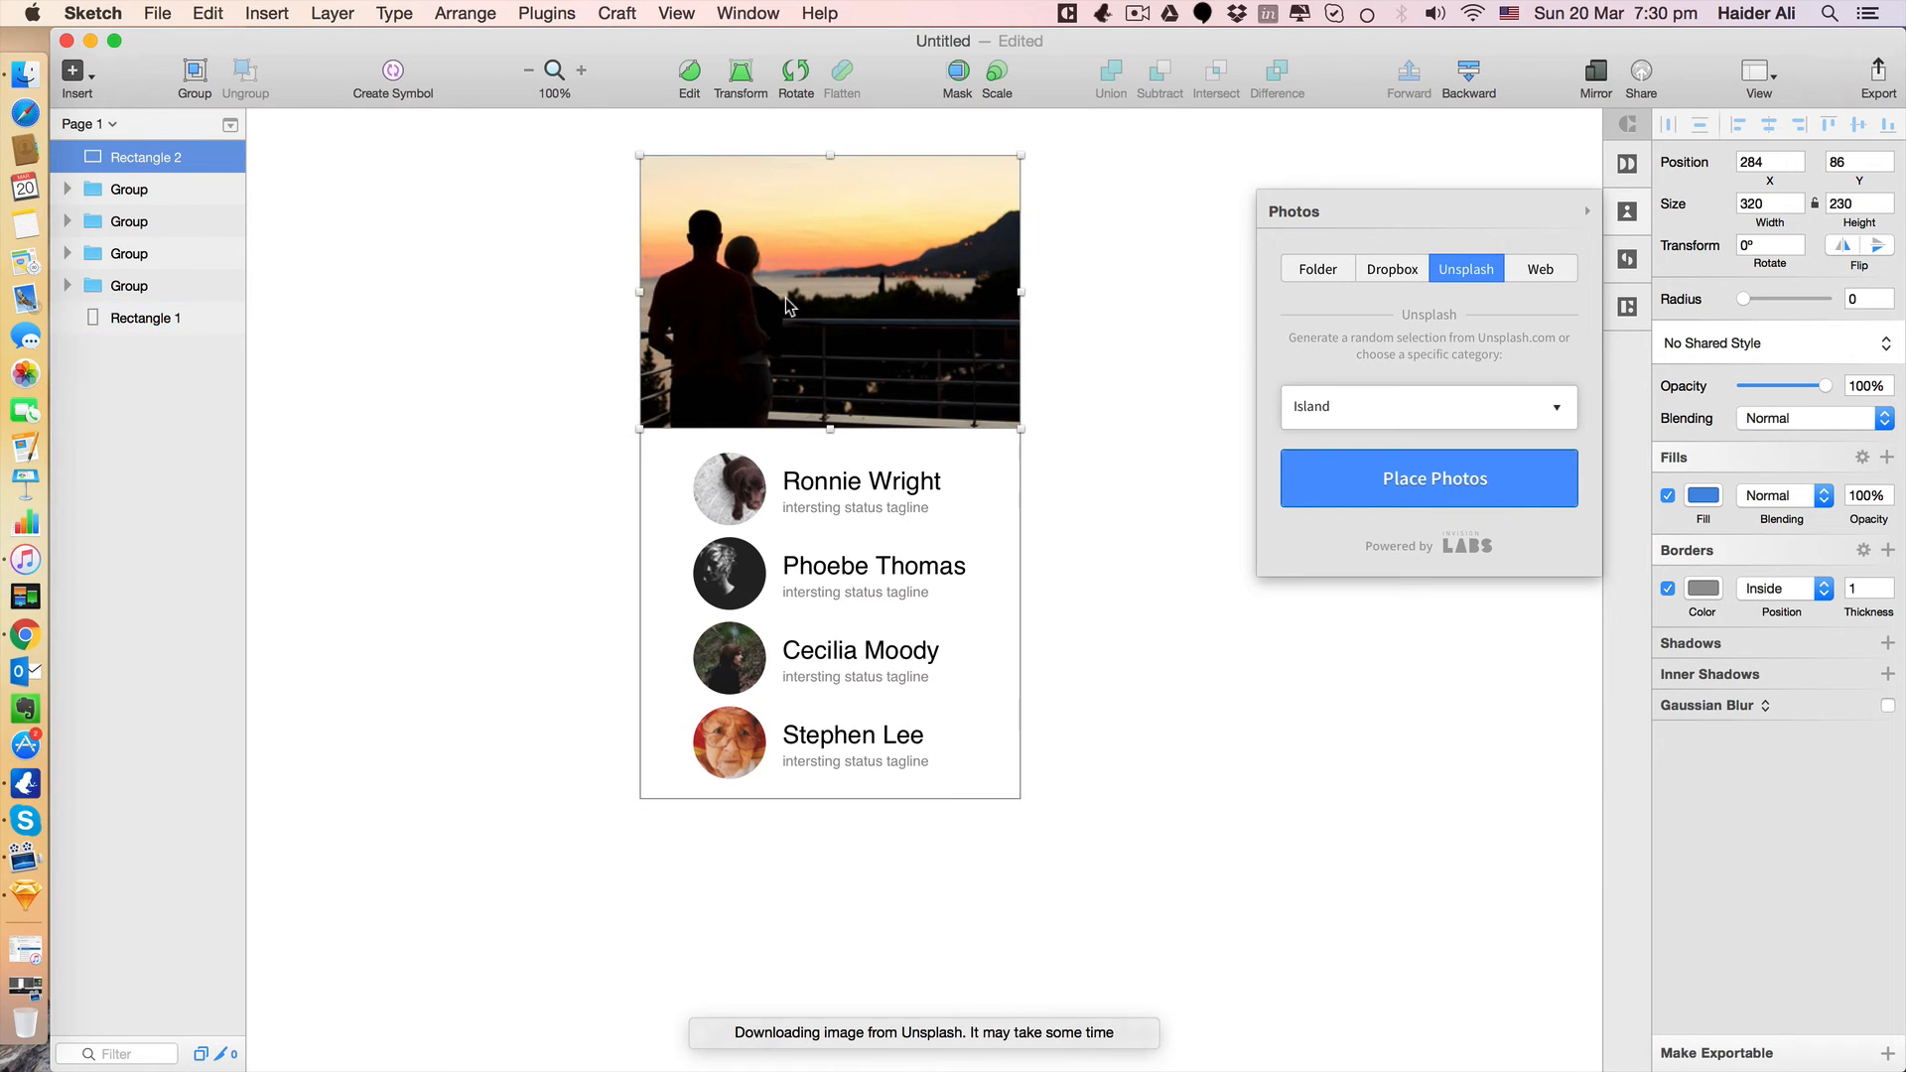
Replace the header rectangle's photo with another random Unsplash photo from the Island category.
drag(931, 355, 953, 367)
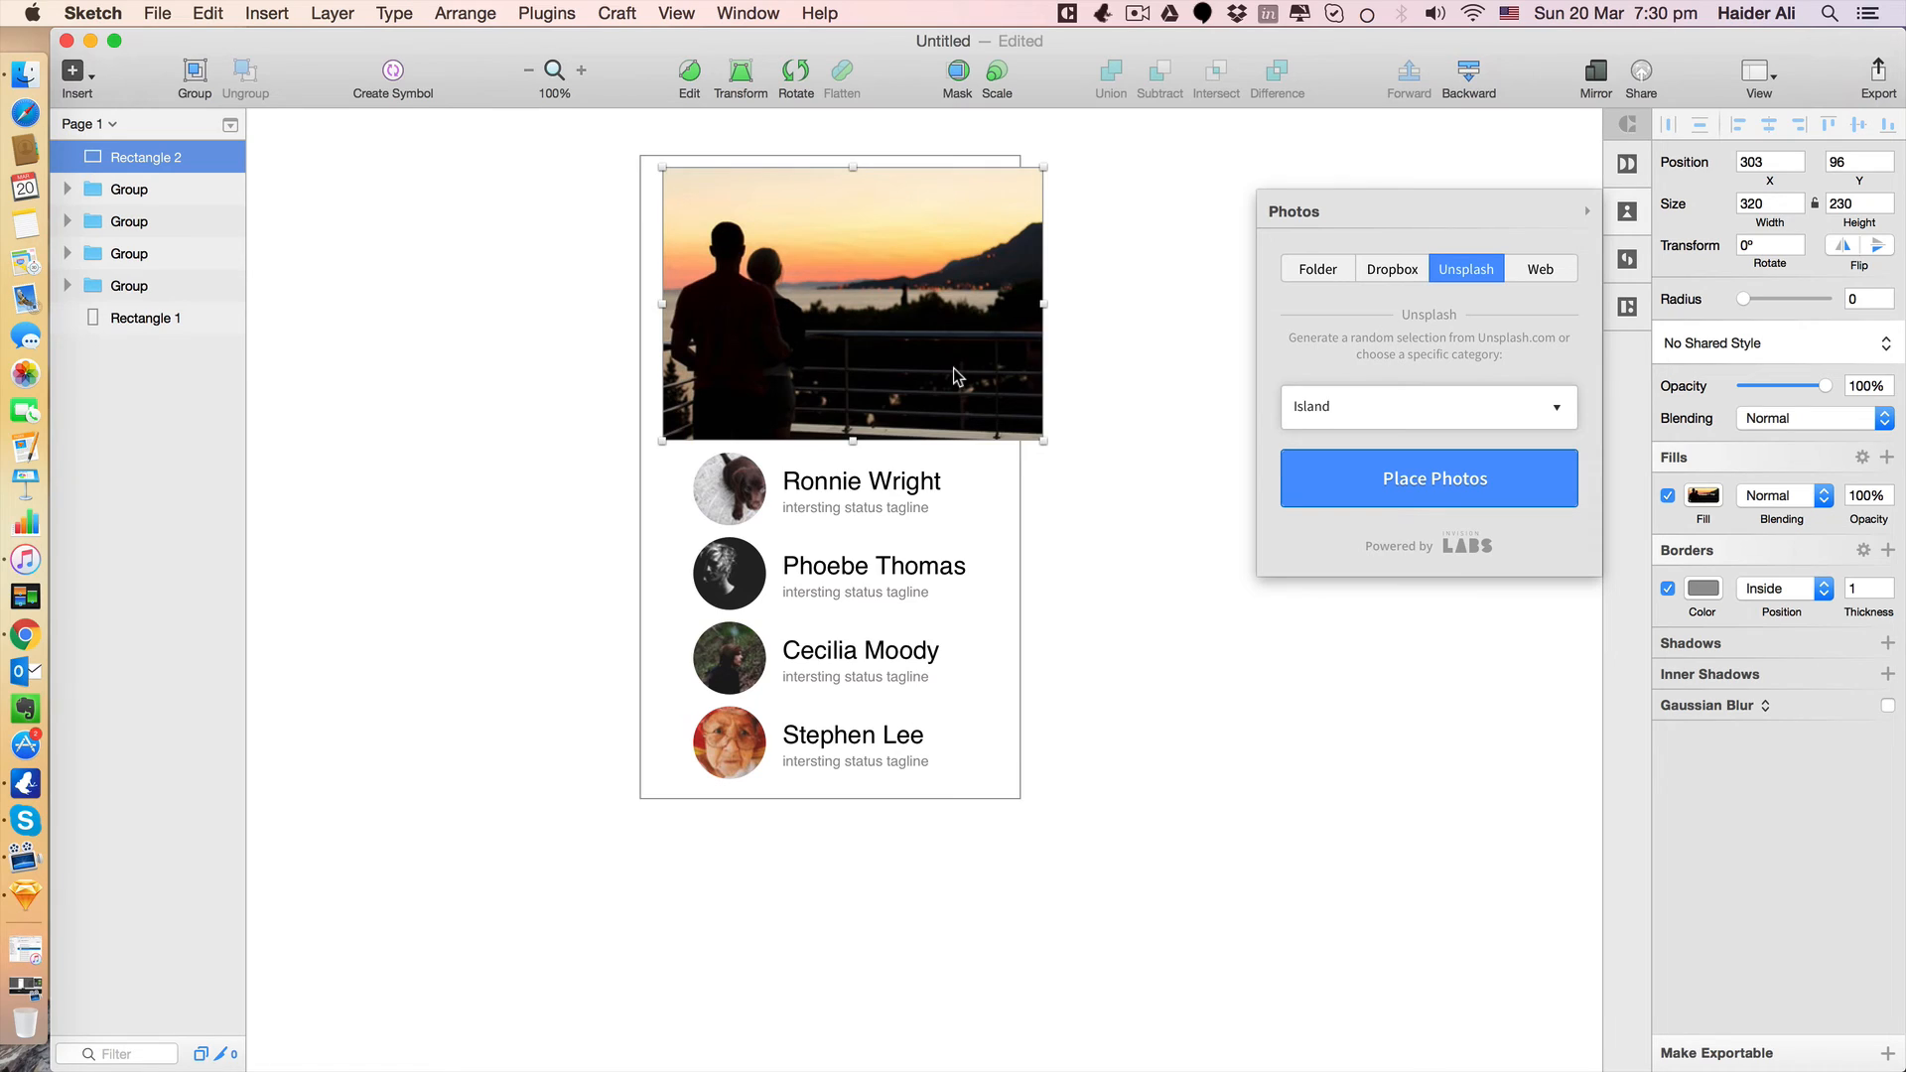
key(super+z)
click(1456, 495)
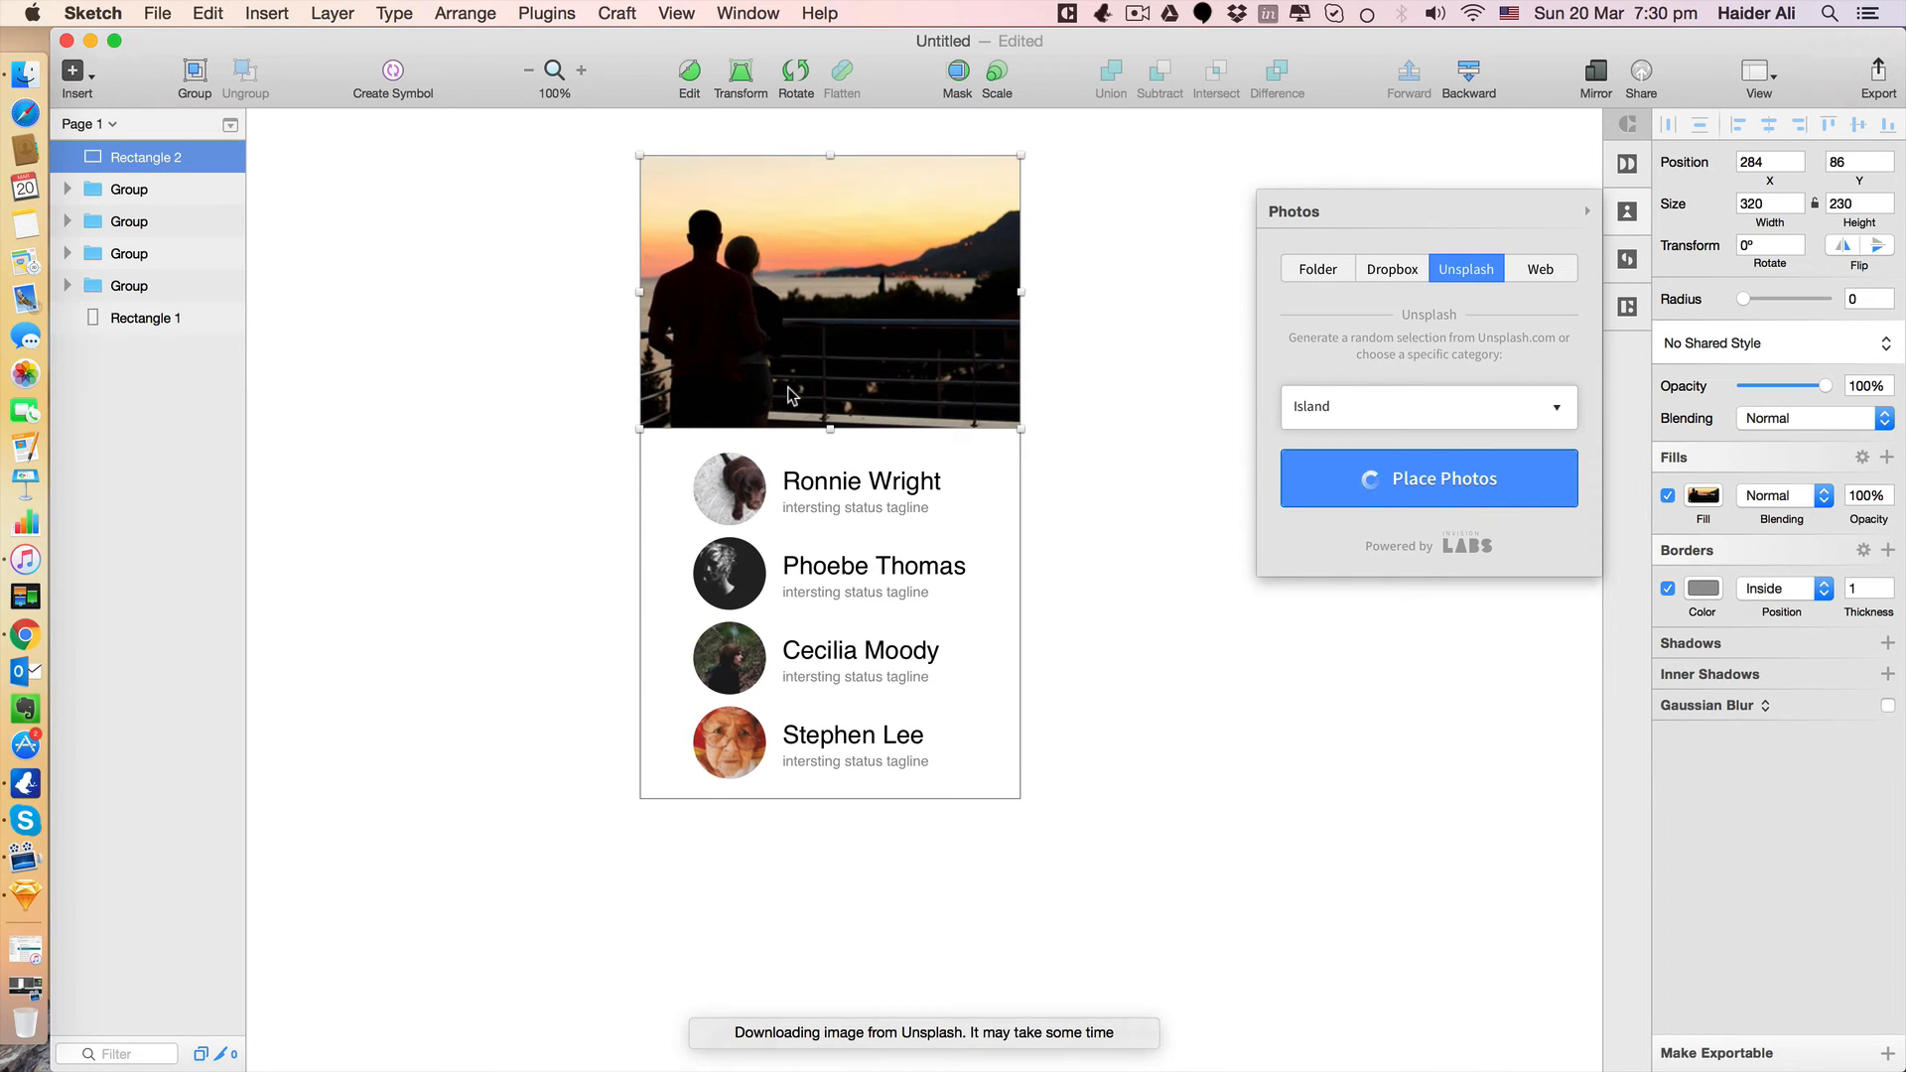
click(1080, 330)
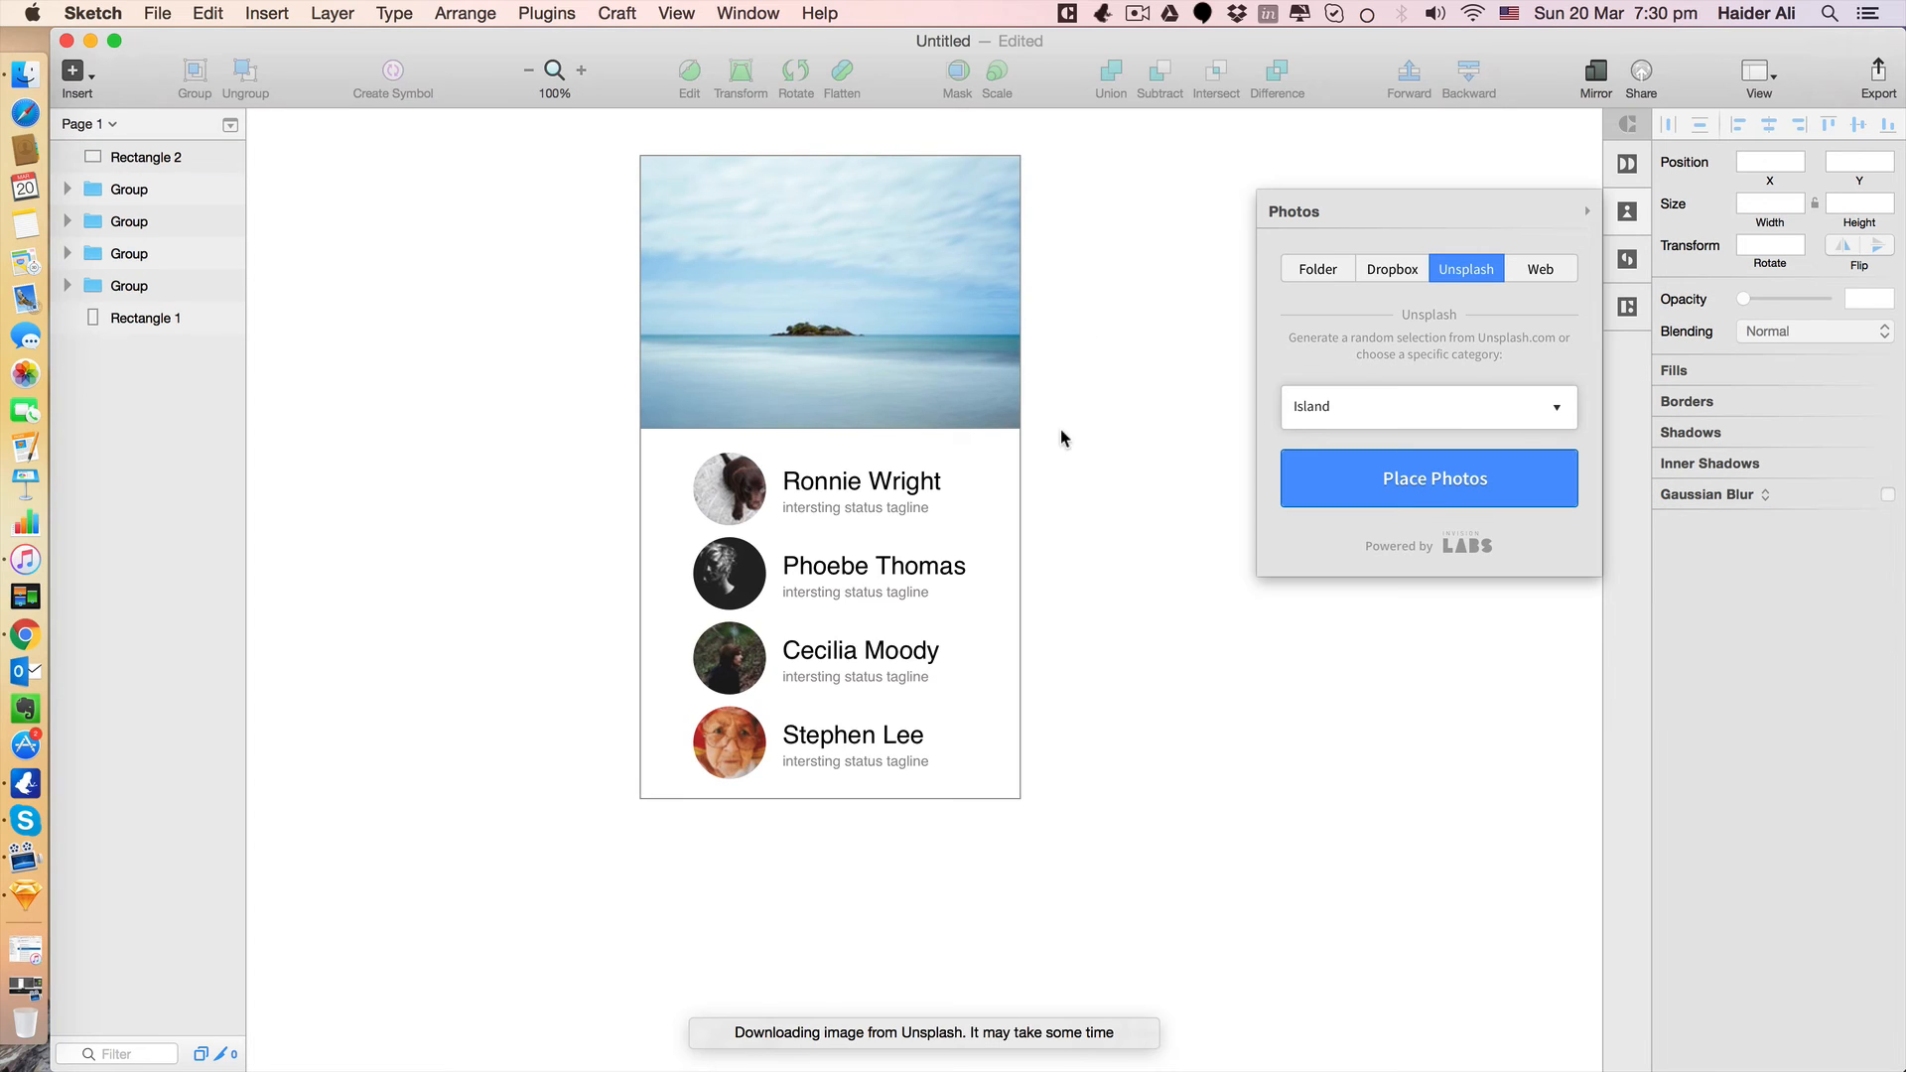
Examine the layers inside the first contact group, selecting its name and tagline and toggling the tagline's visibility off and on.
click(67, 188)
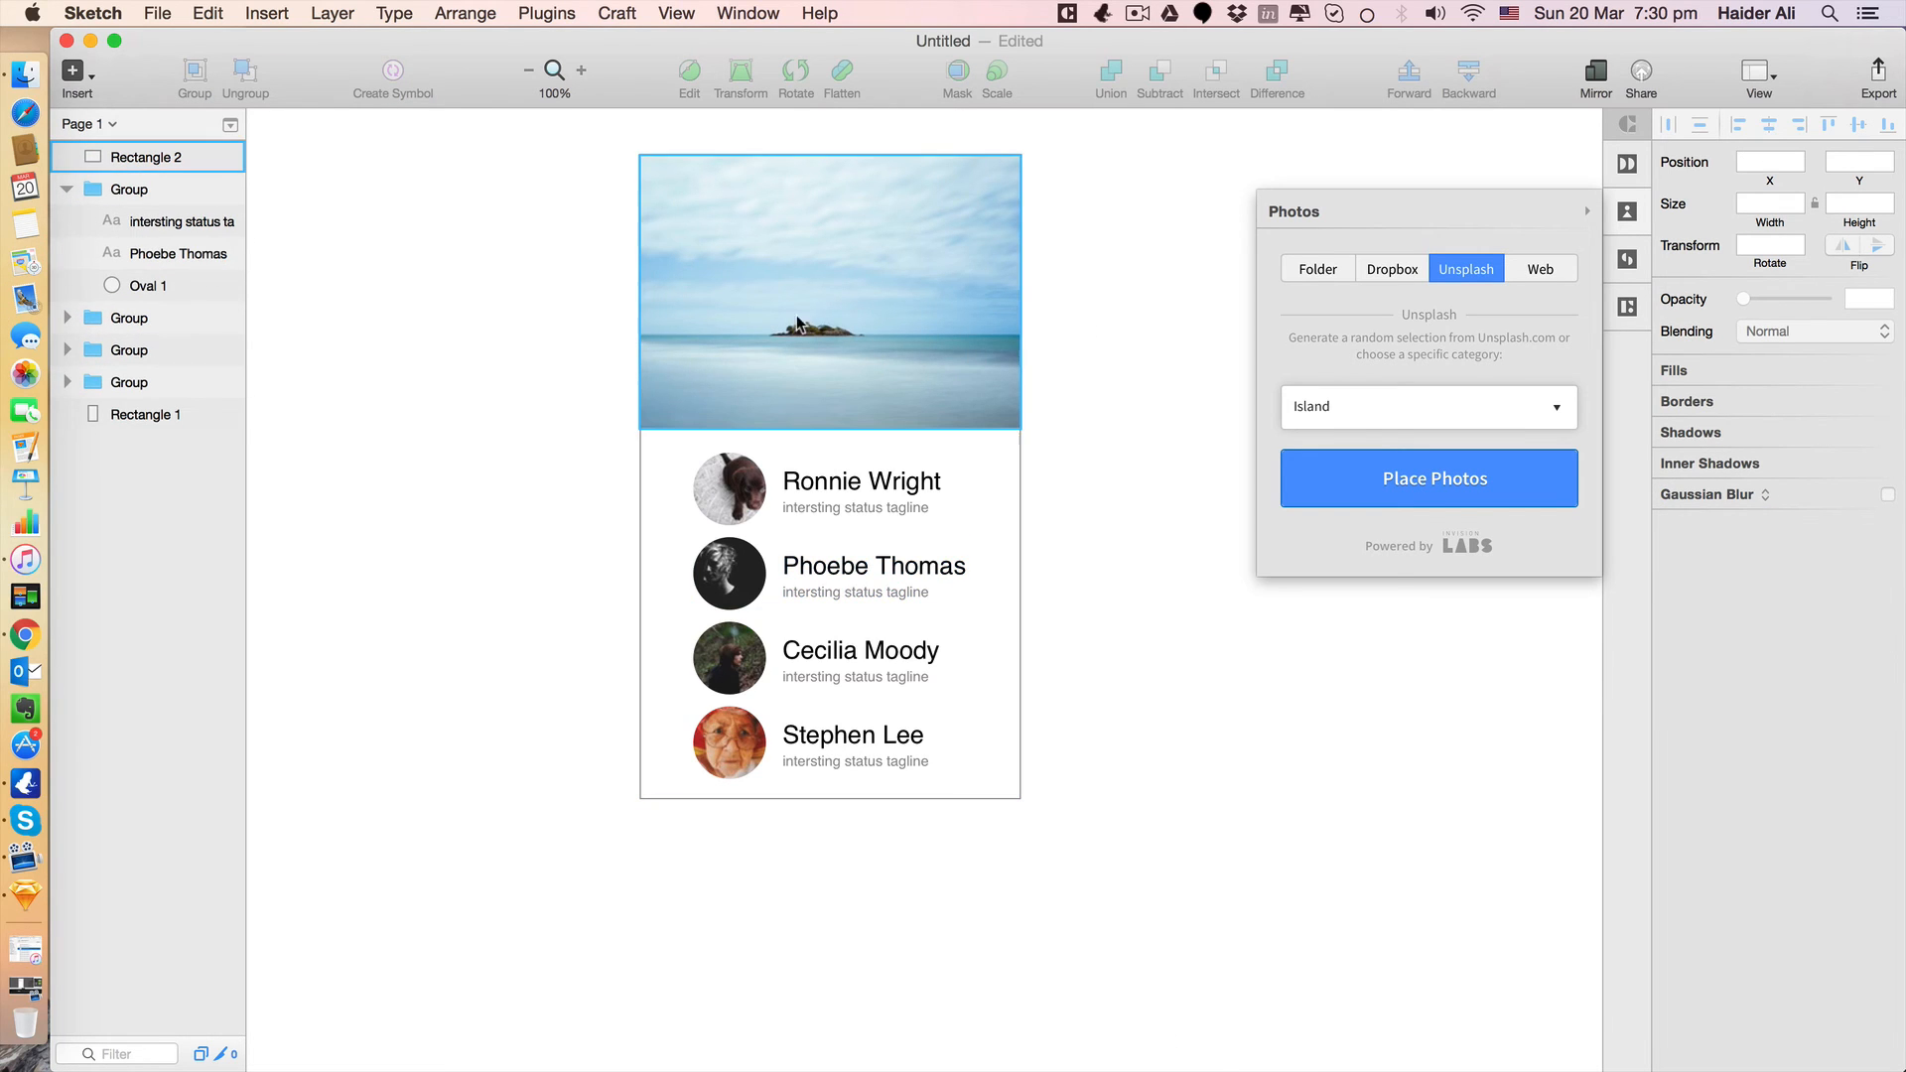
click(711, 287)
click(157, 248)
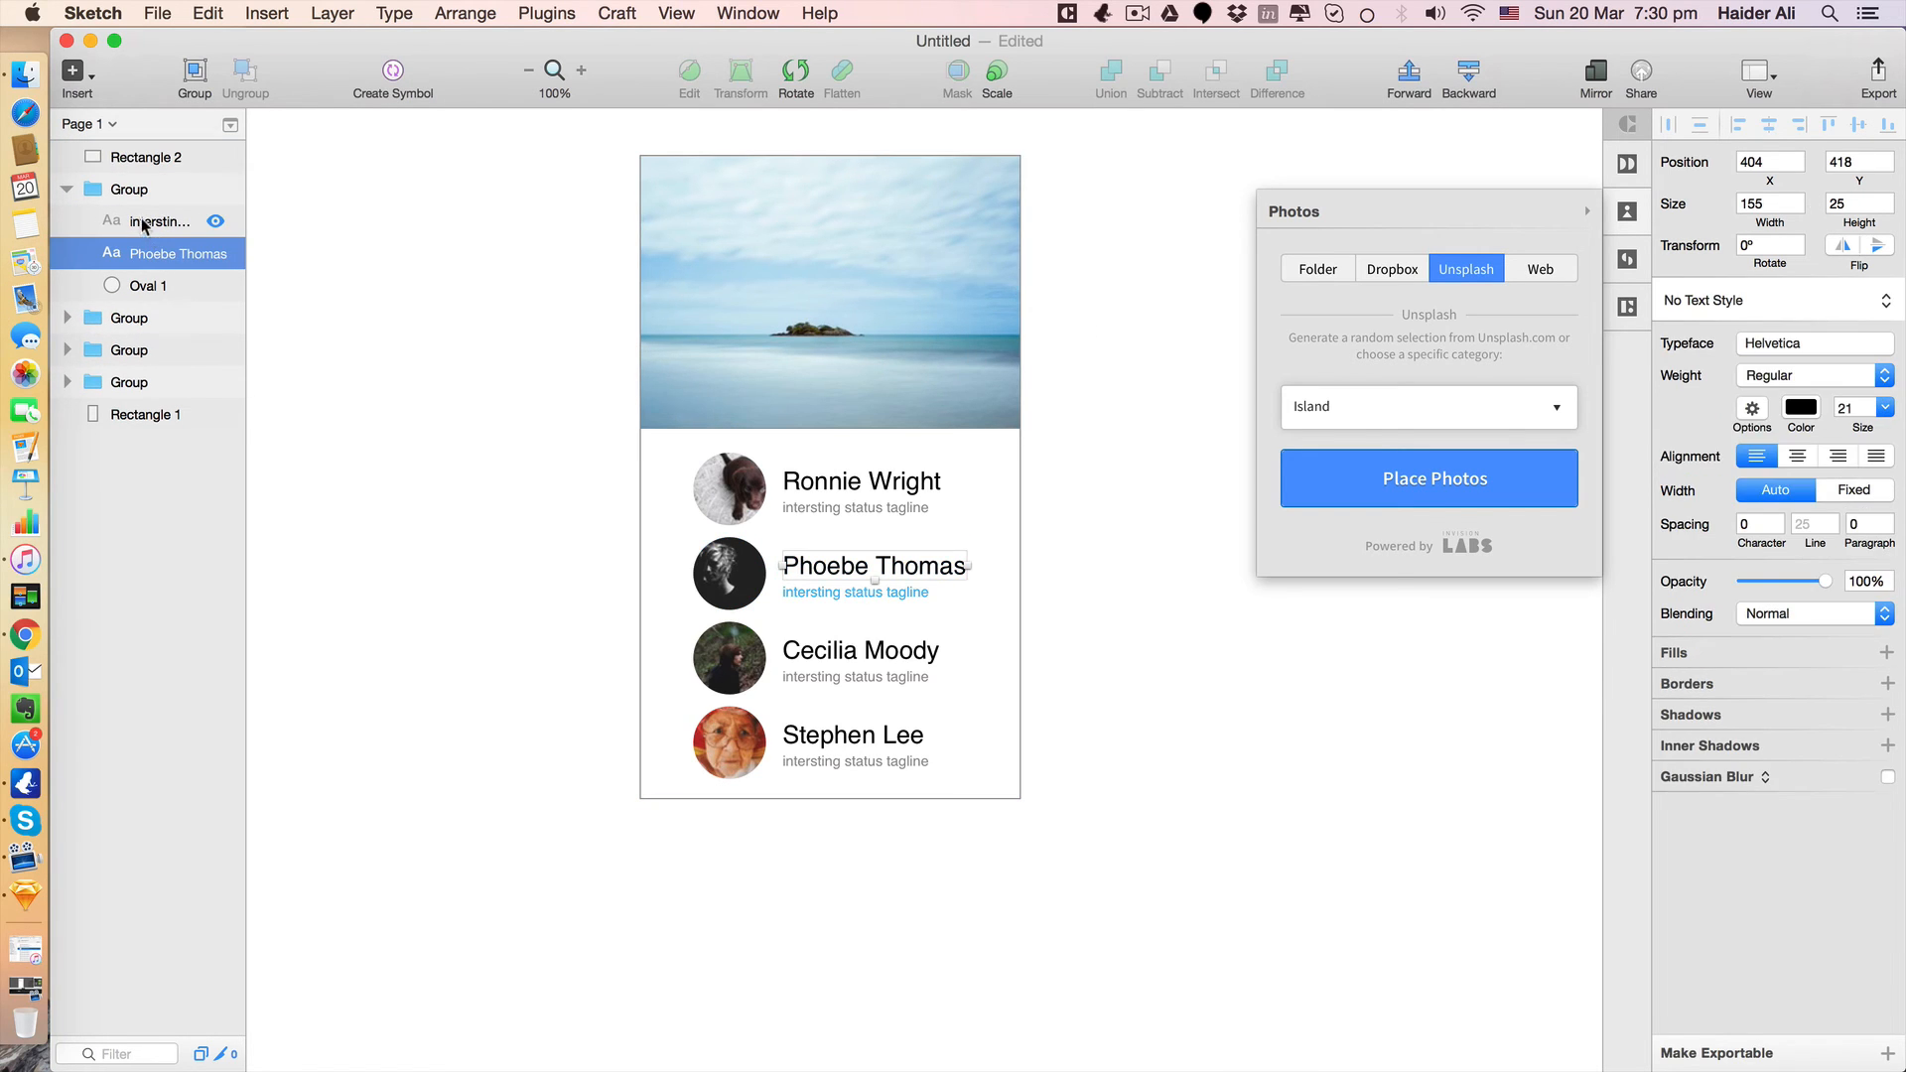
click(147, 223)
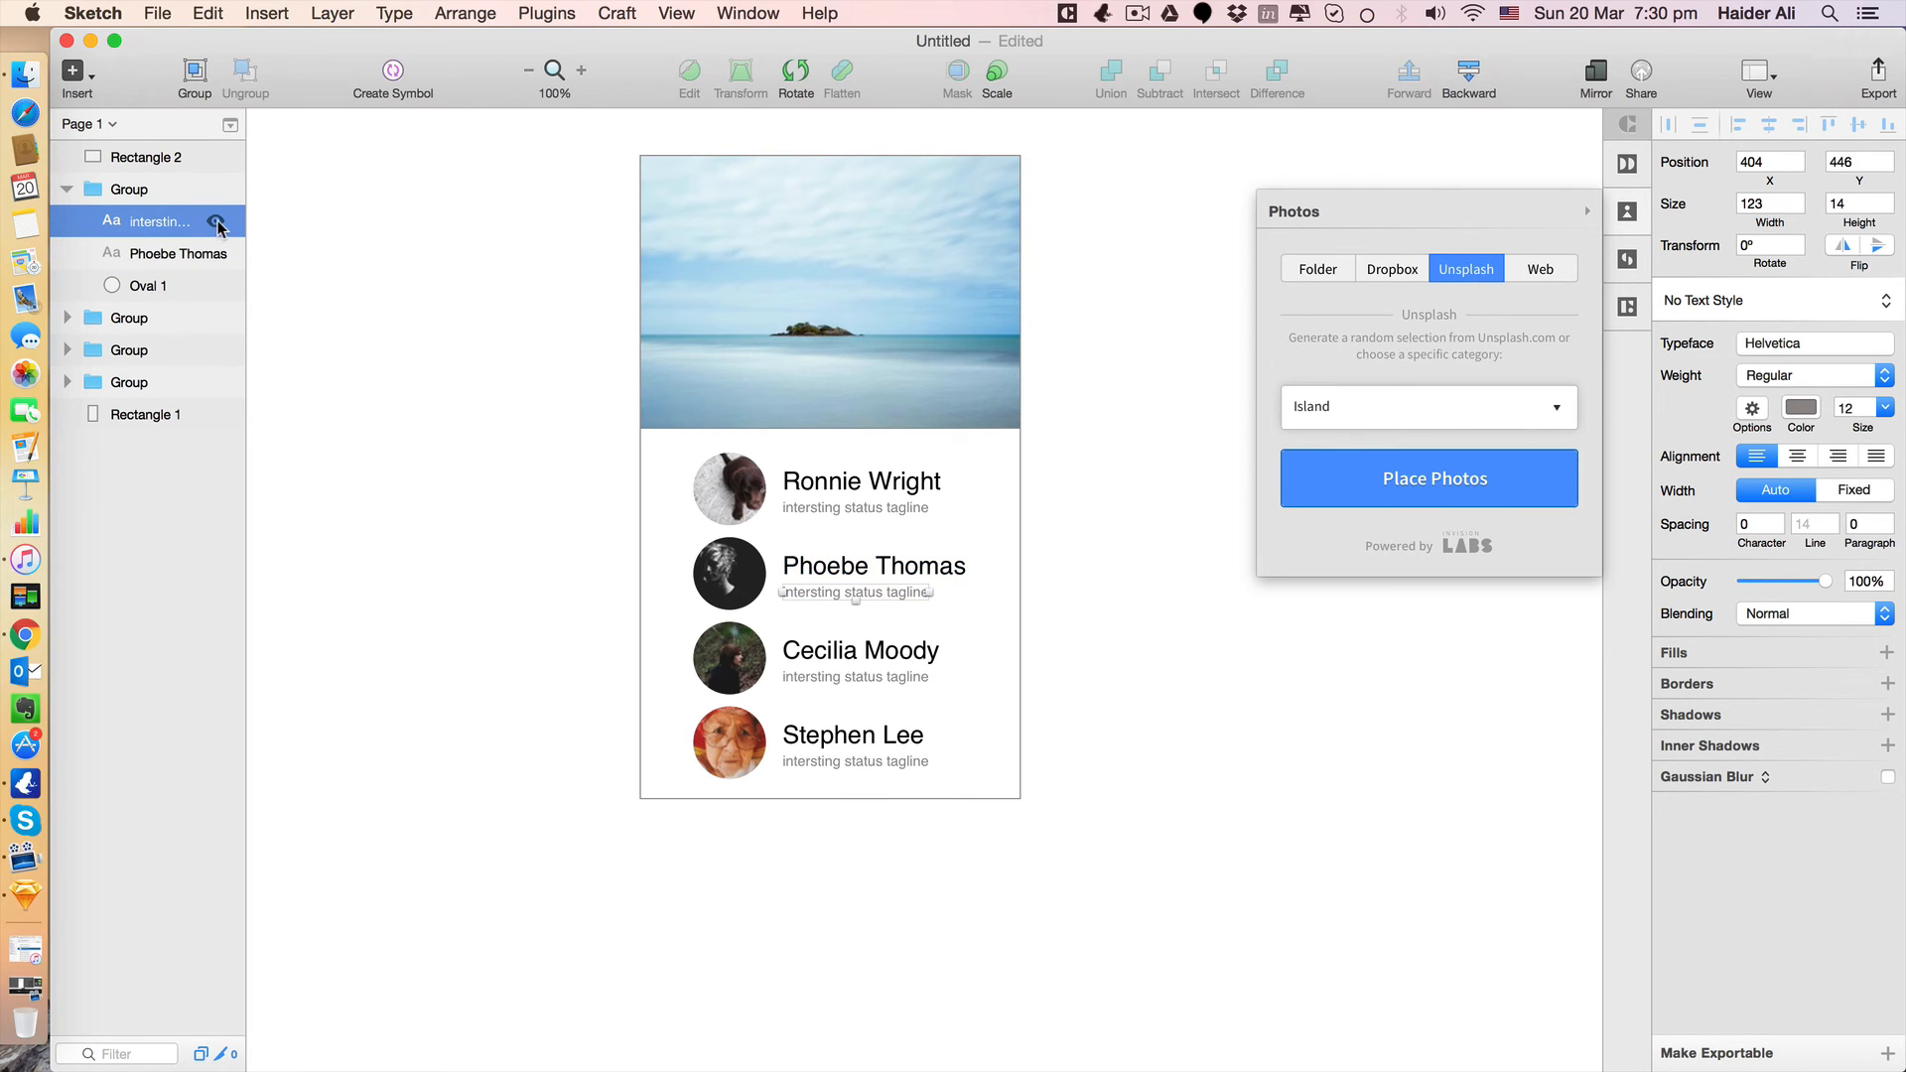
click(217, 222)
click(217, 222)
click(80, 190)
Inspect the header rectangle's layer, opening its name for editing and toggling its visibility off and on.
click(685, 253)
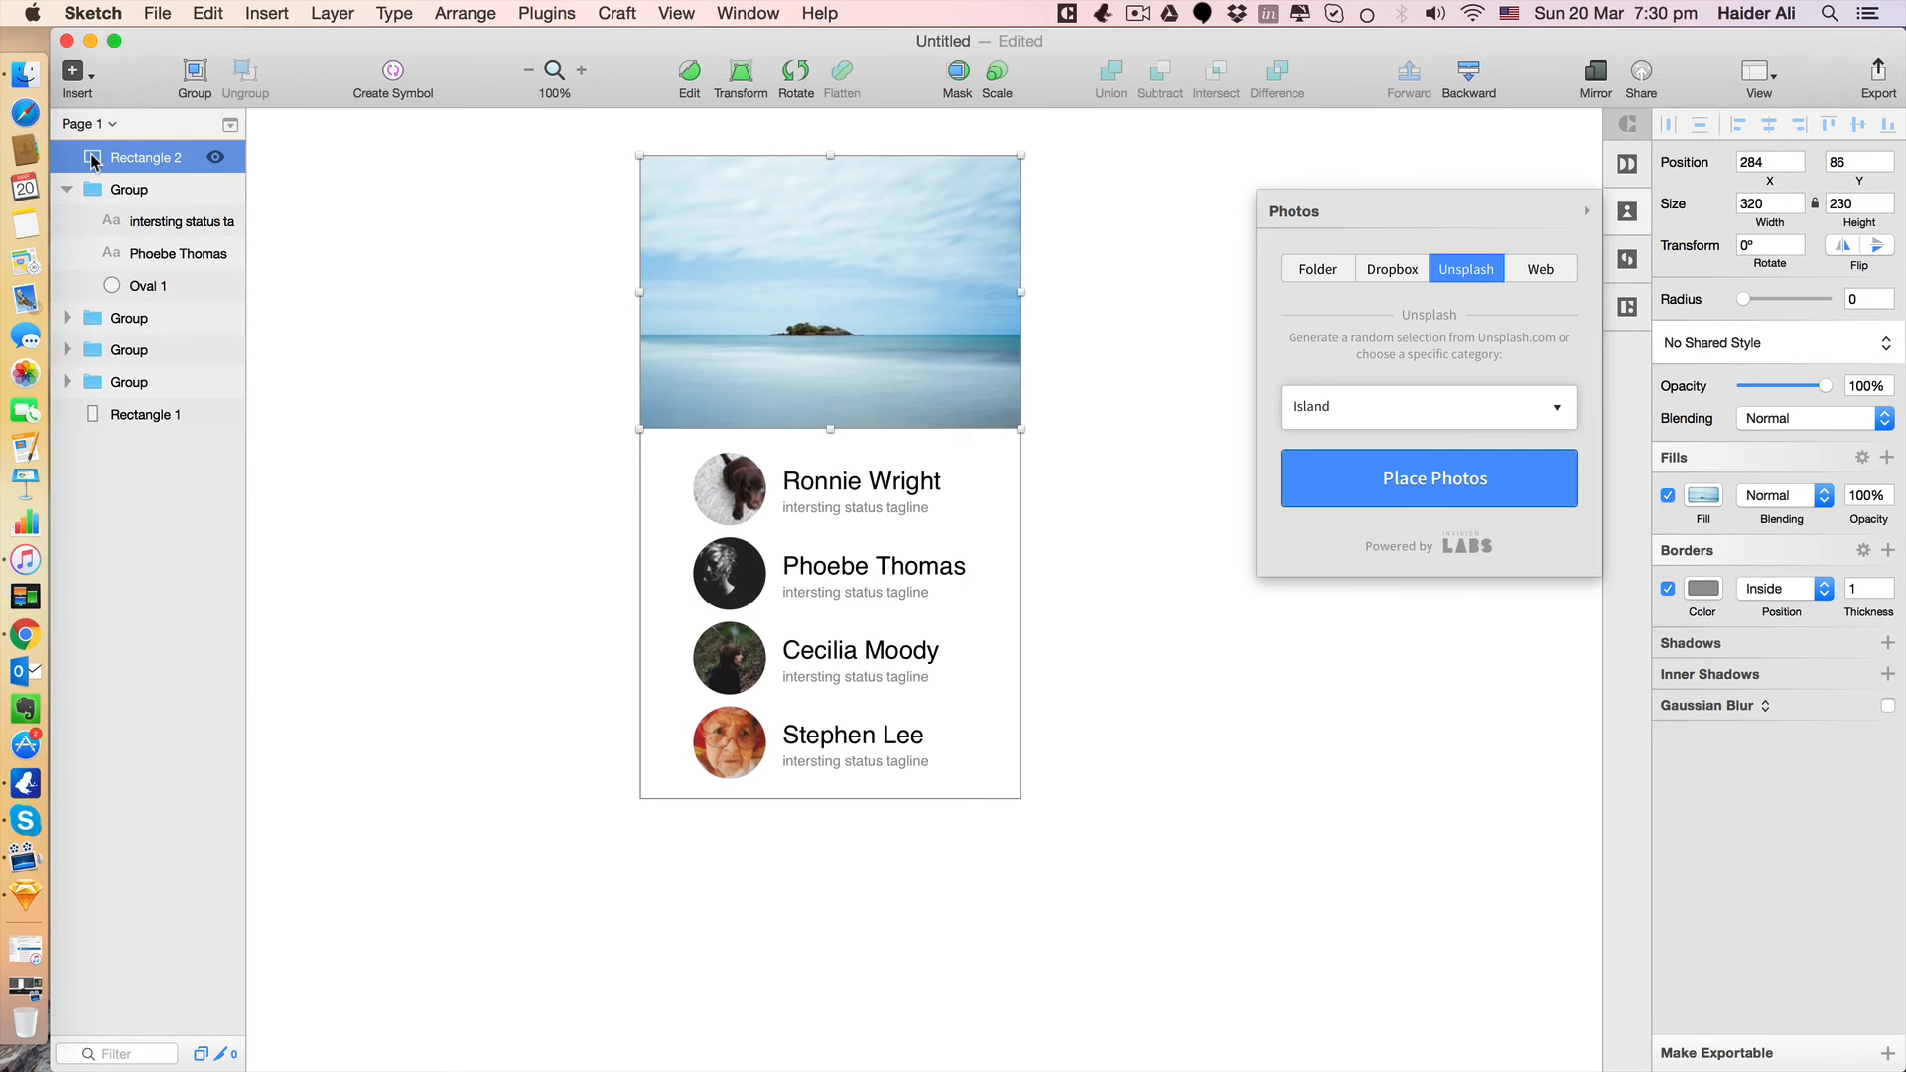
double_click(193, 153)
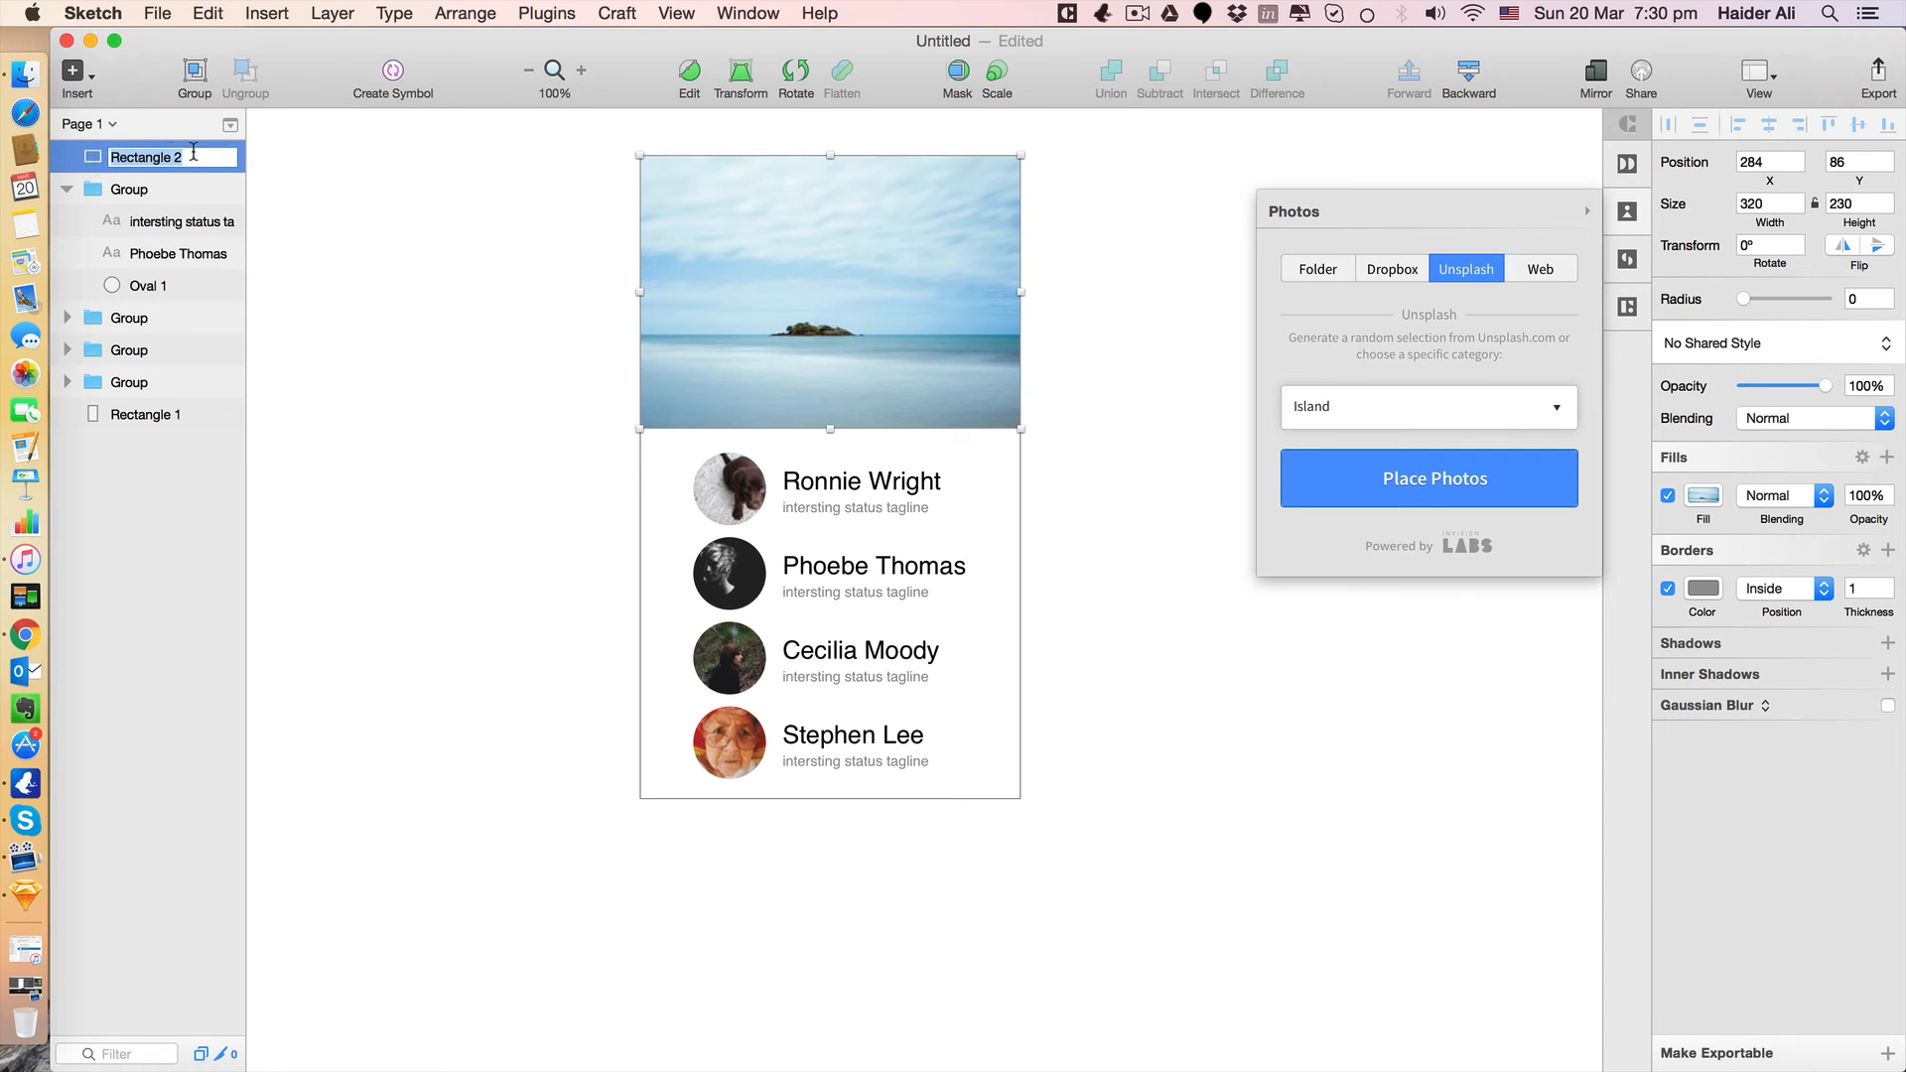
click(258, 194)
click(220, 158)
click(221, 158)
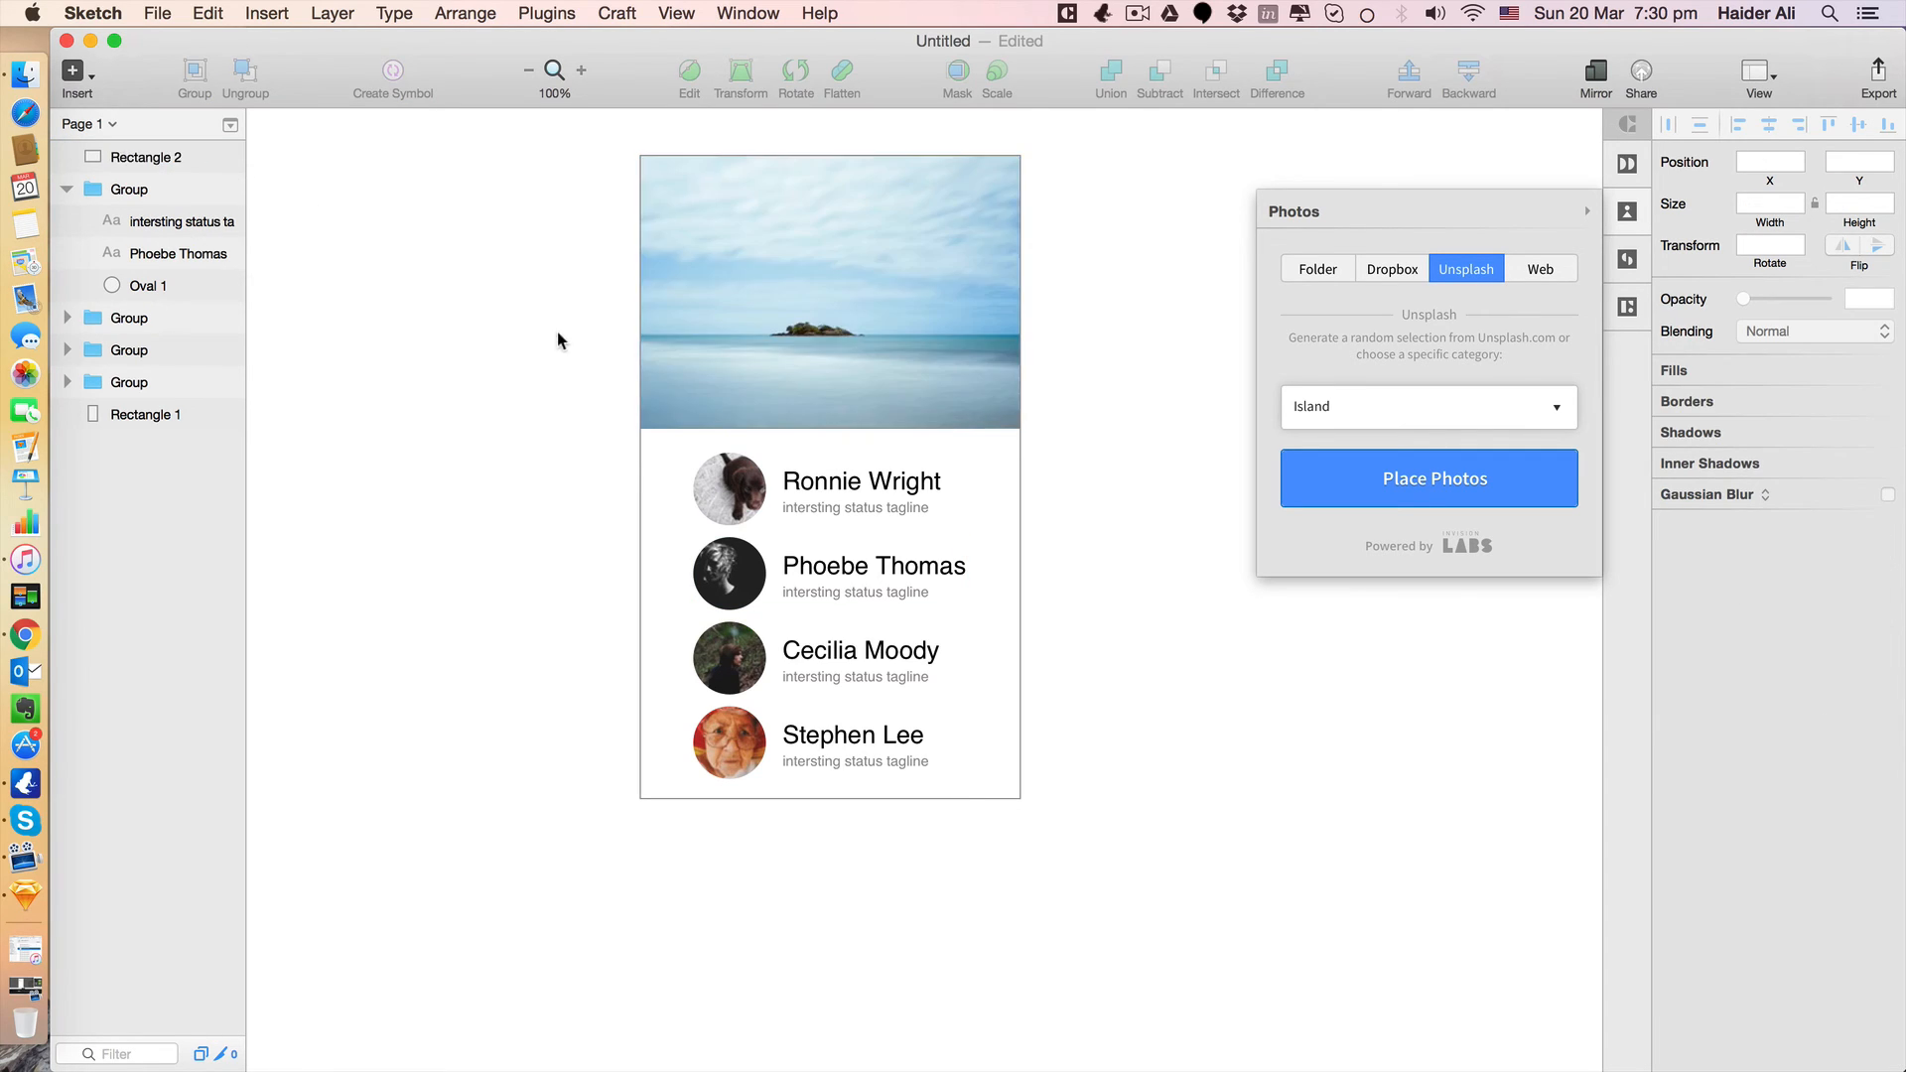
Move the header rectangle out of place and undo the move.
drag(902, 381, 987, 407)
key(super+z)
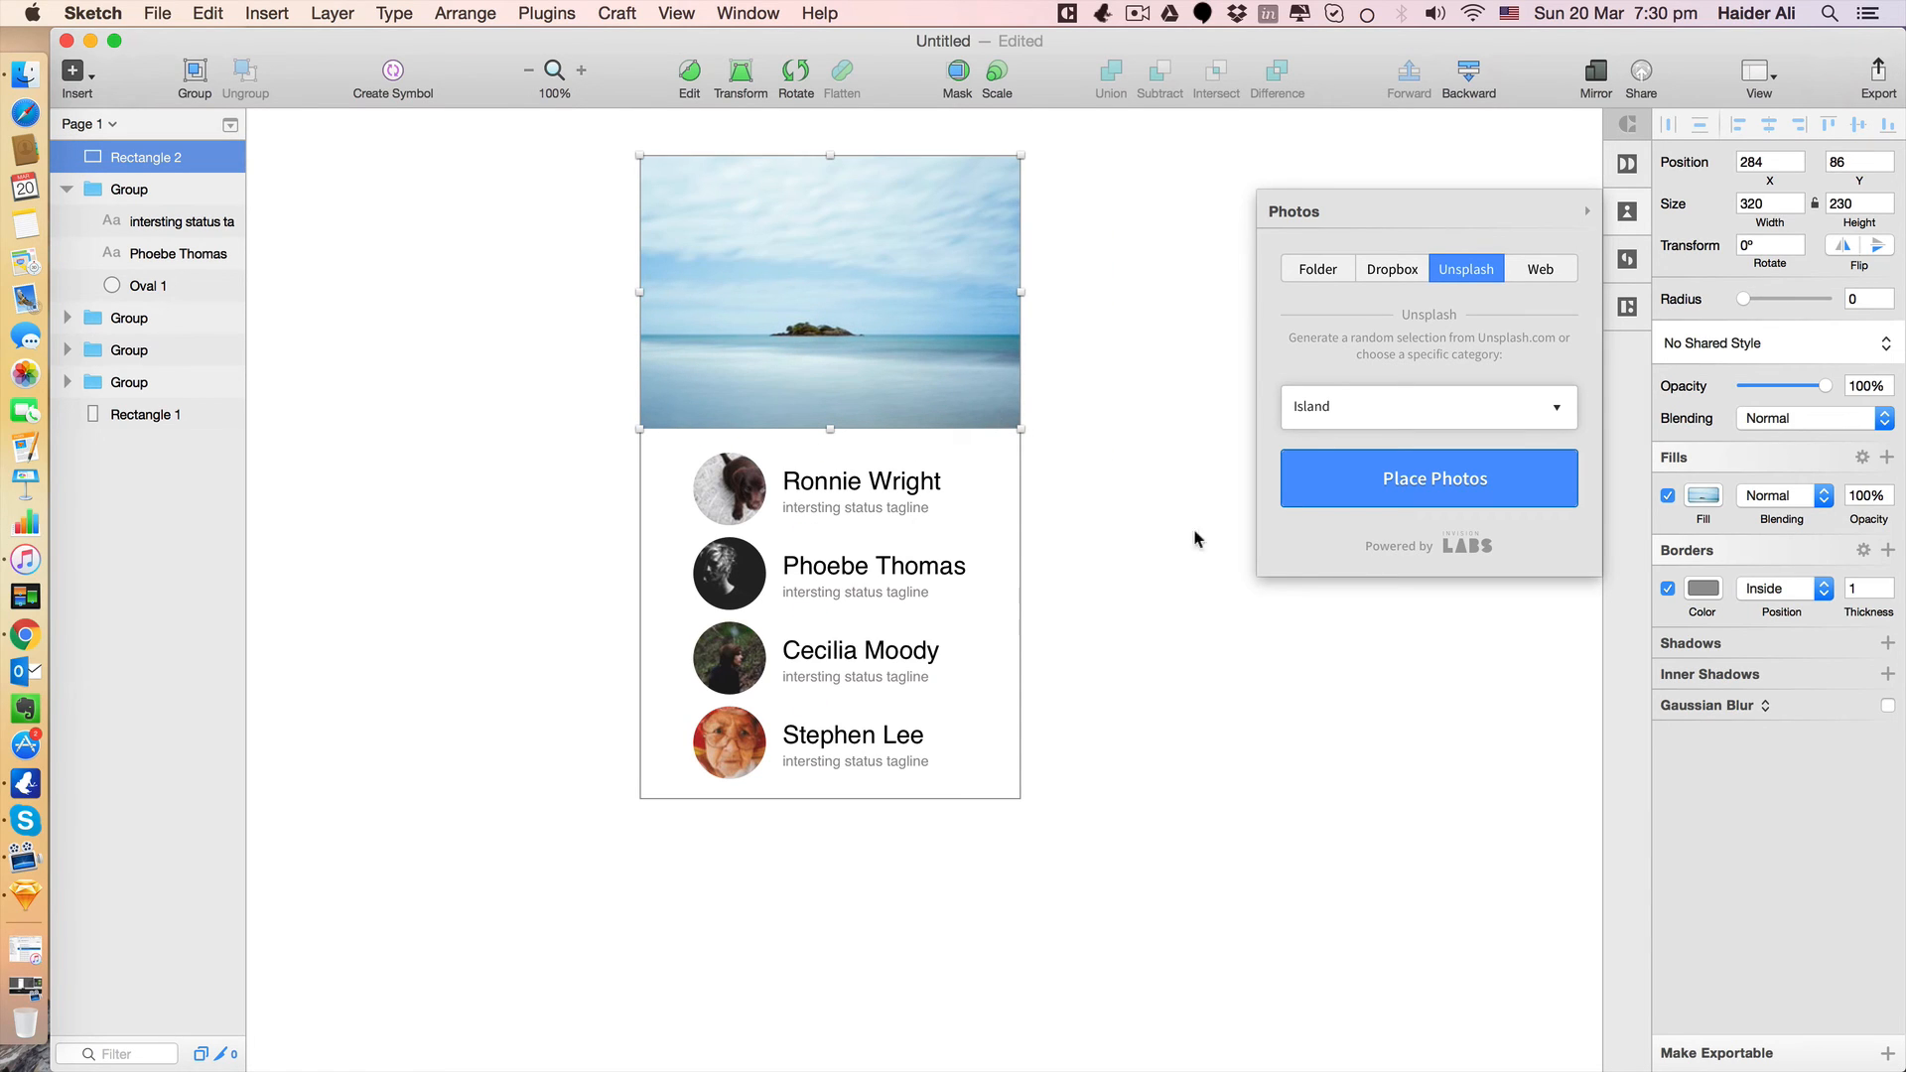
click(1092, 516)
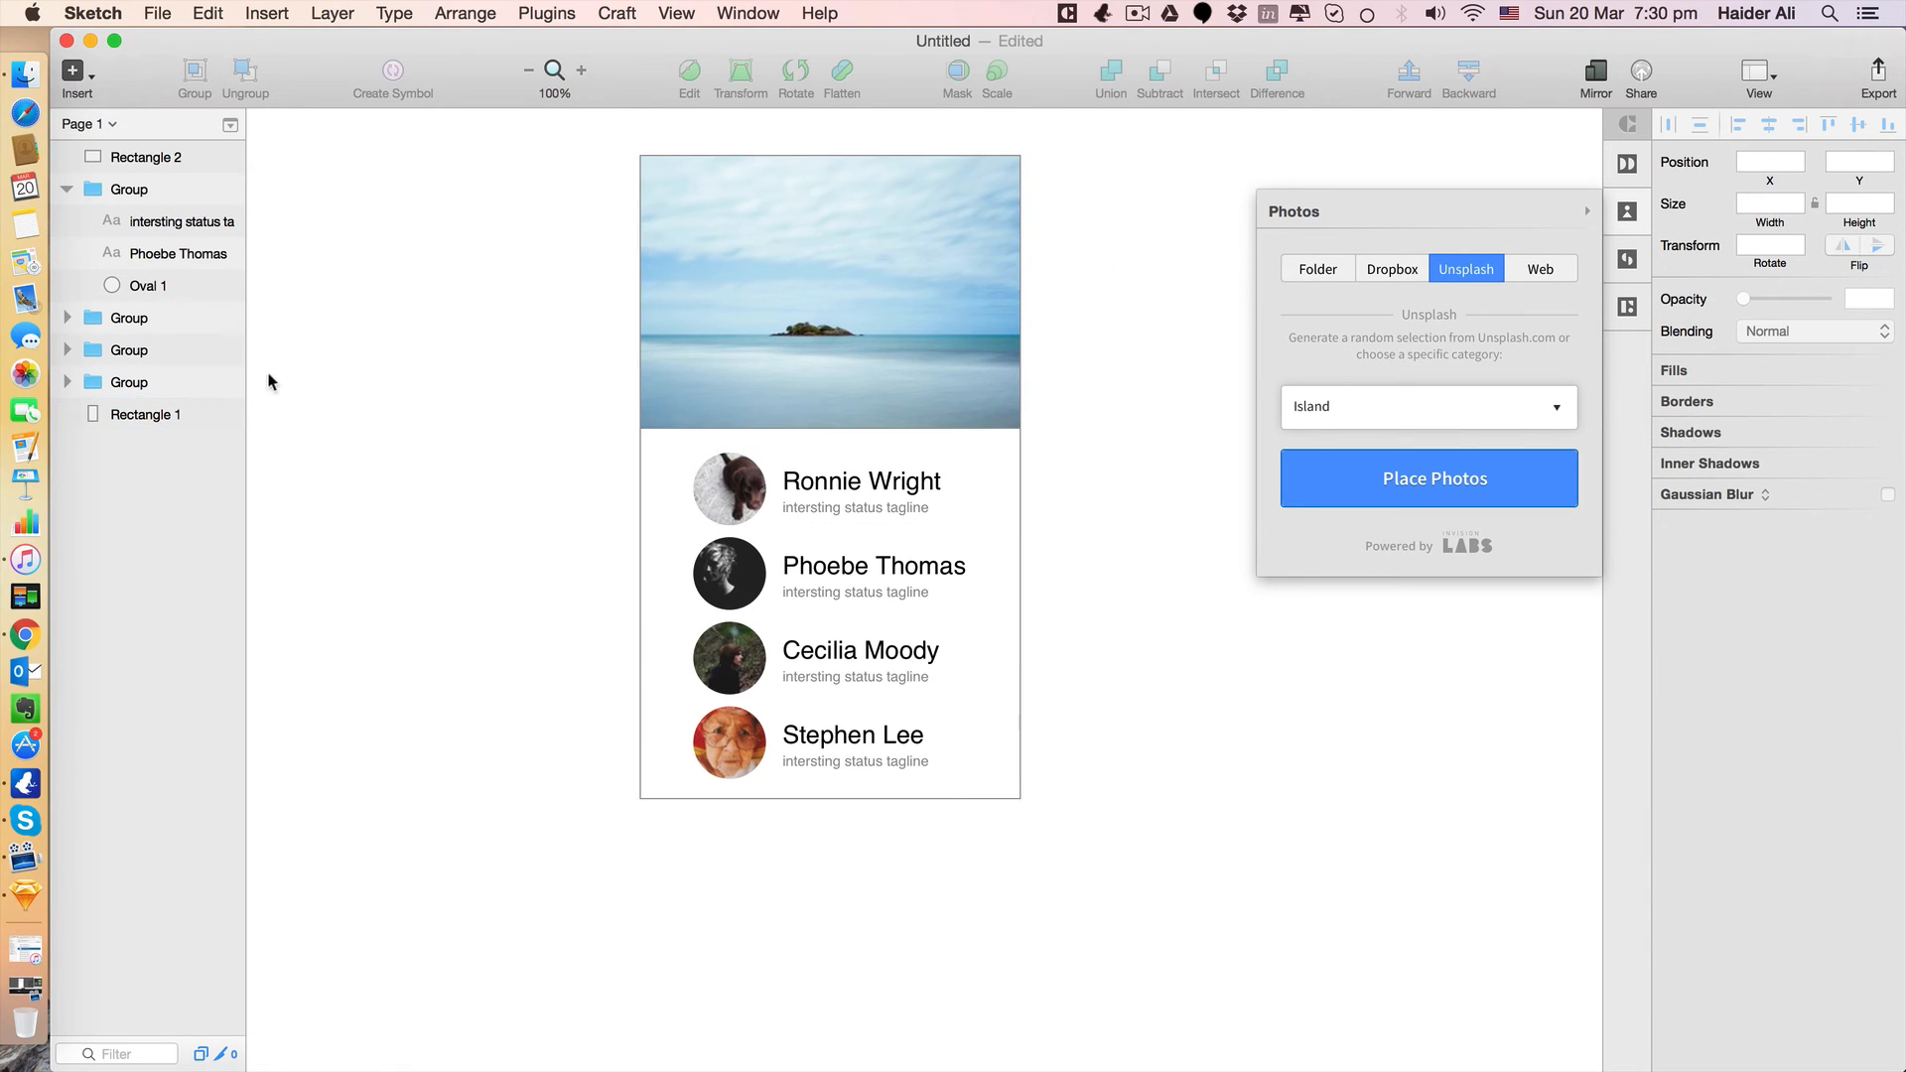
Draw a circle of 134 by 134 px over the header photo and position it at X 367, Y 118.
click(93, 80)
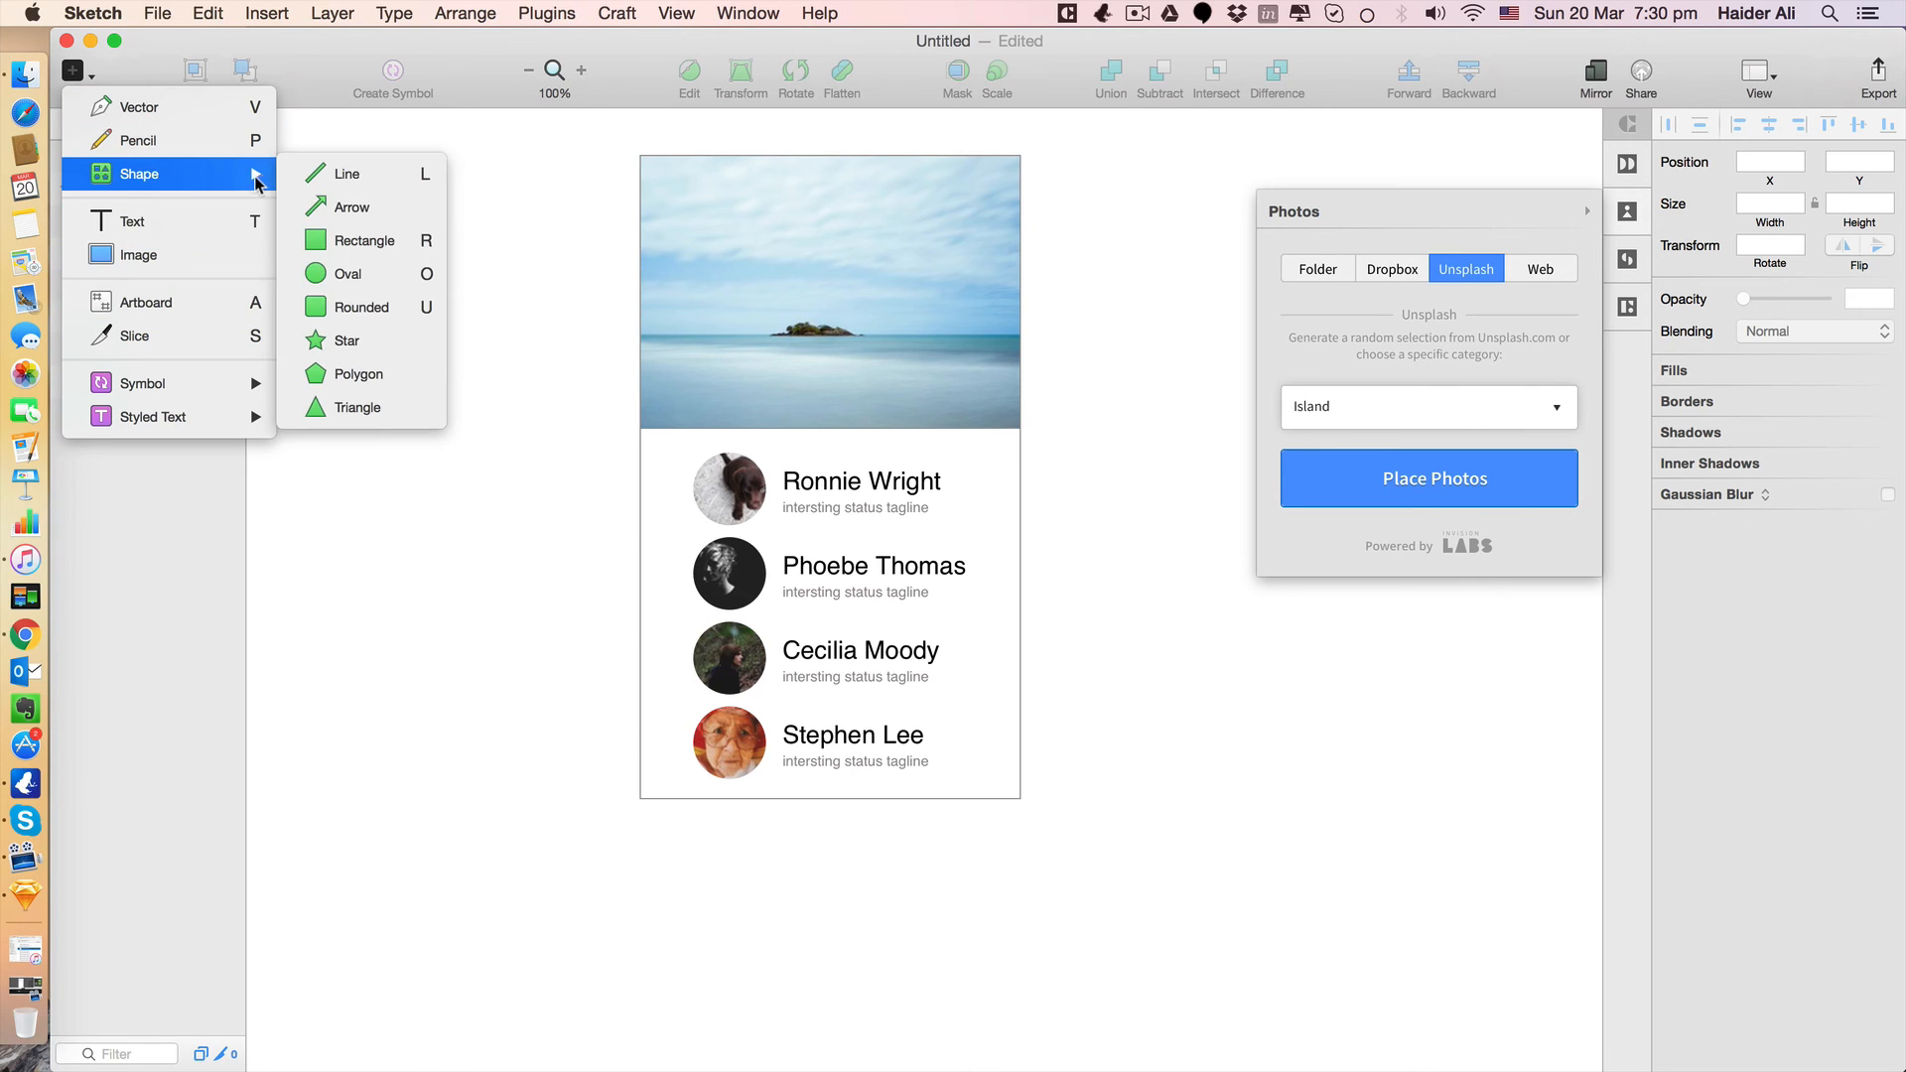
click(823, 269)
drag(783, 223, 942, 382)
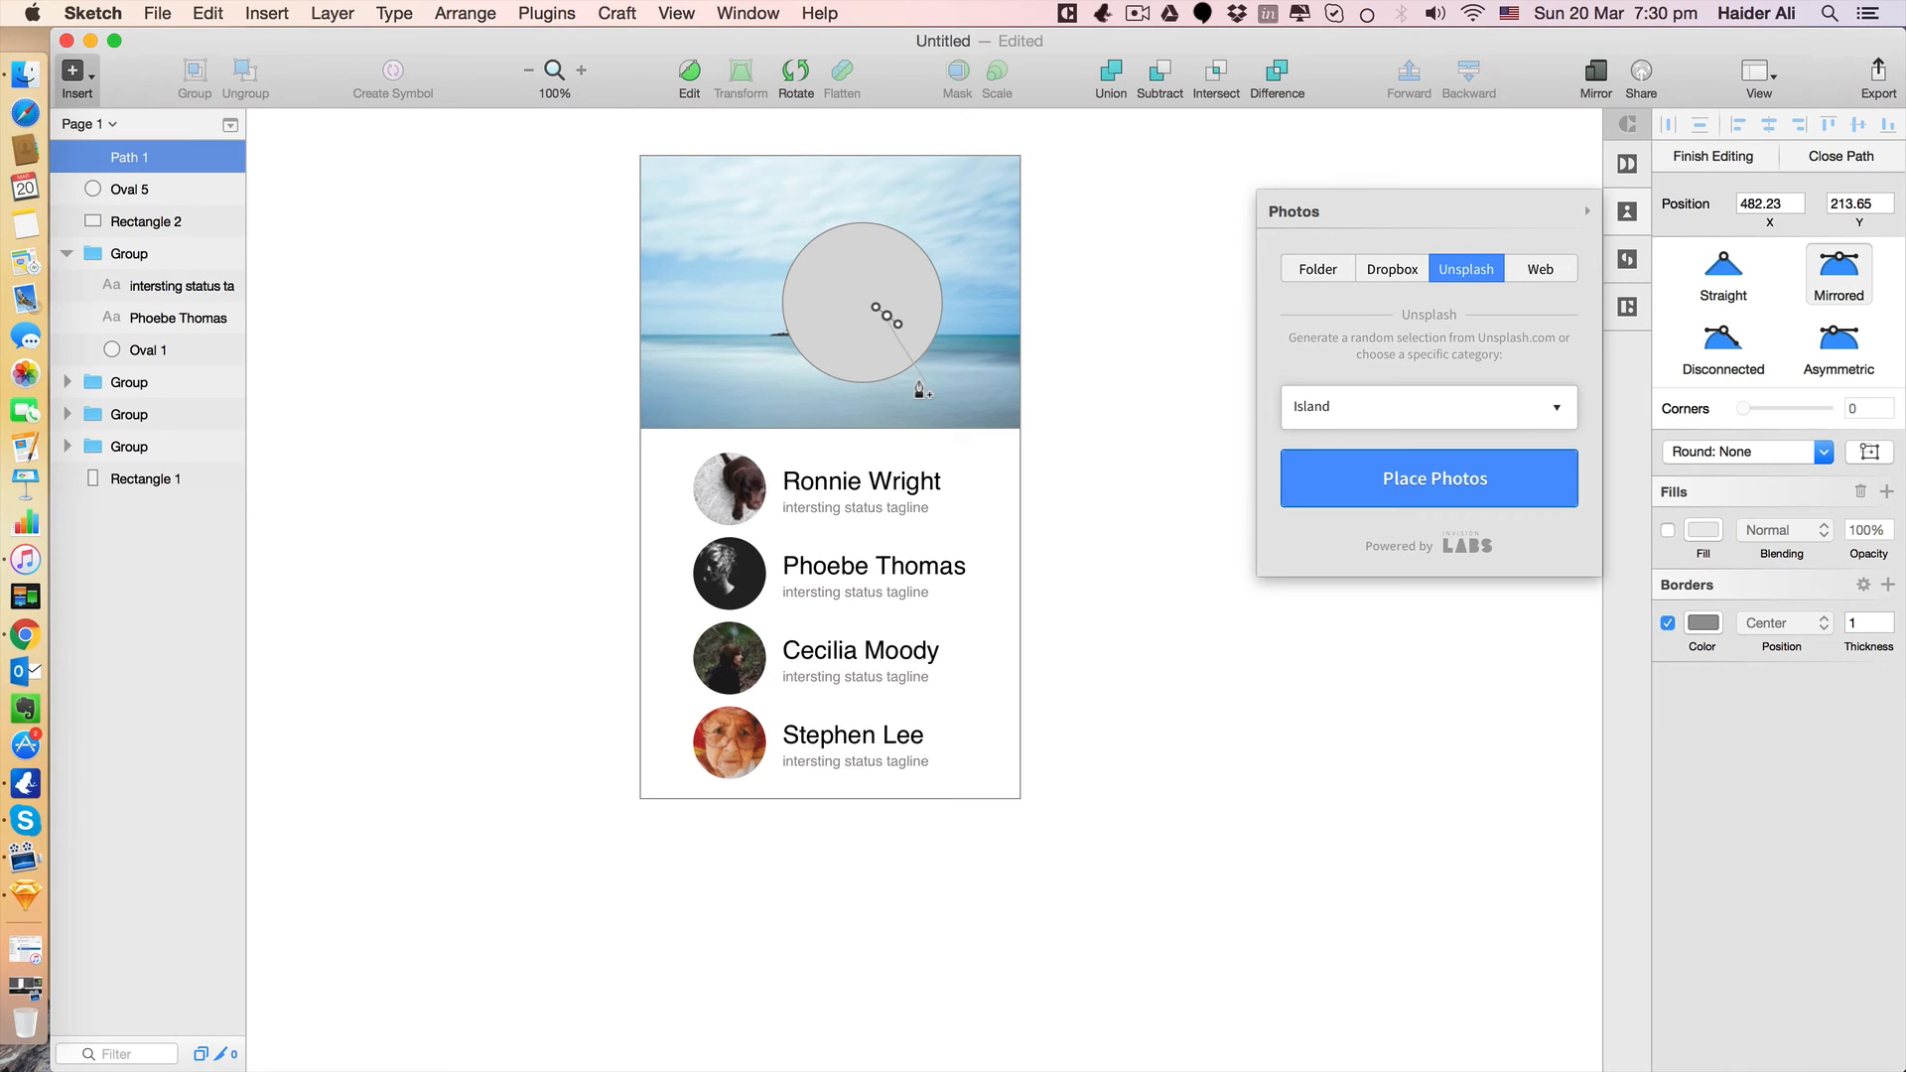
click(1096, 355)
drag(860, 308, 820, 288)
Fill the header circle with a random Unsplash photo from the Portrait category using the Photos plugin.
click(1416, 421)
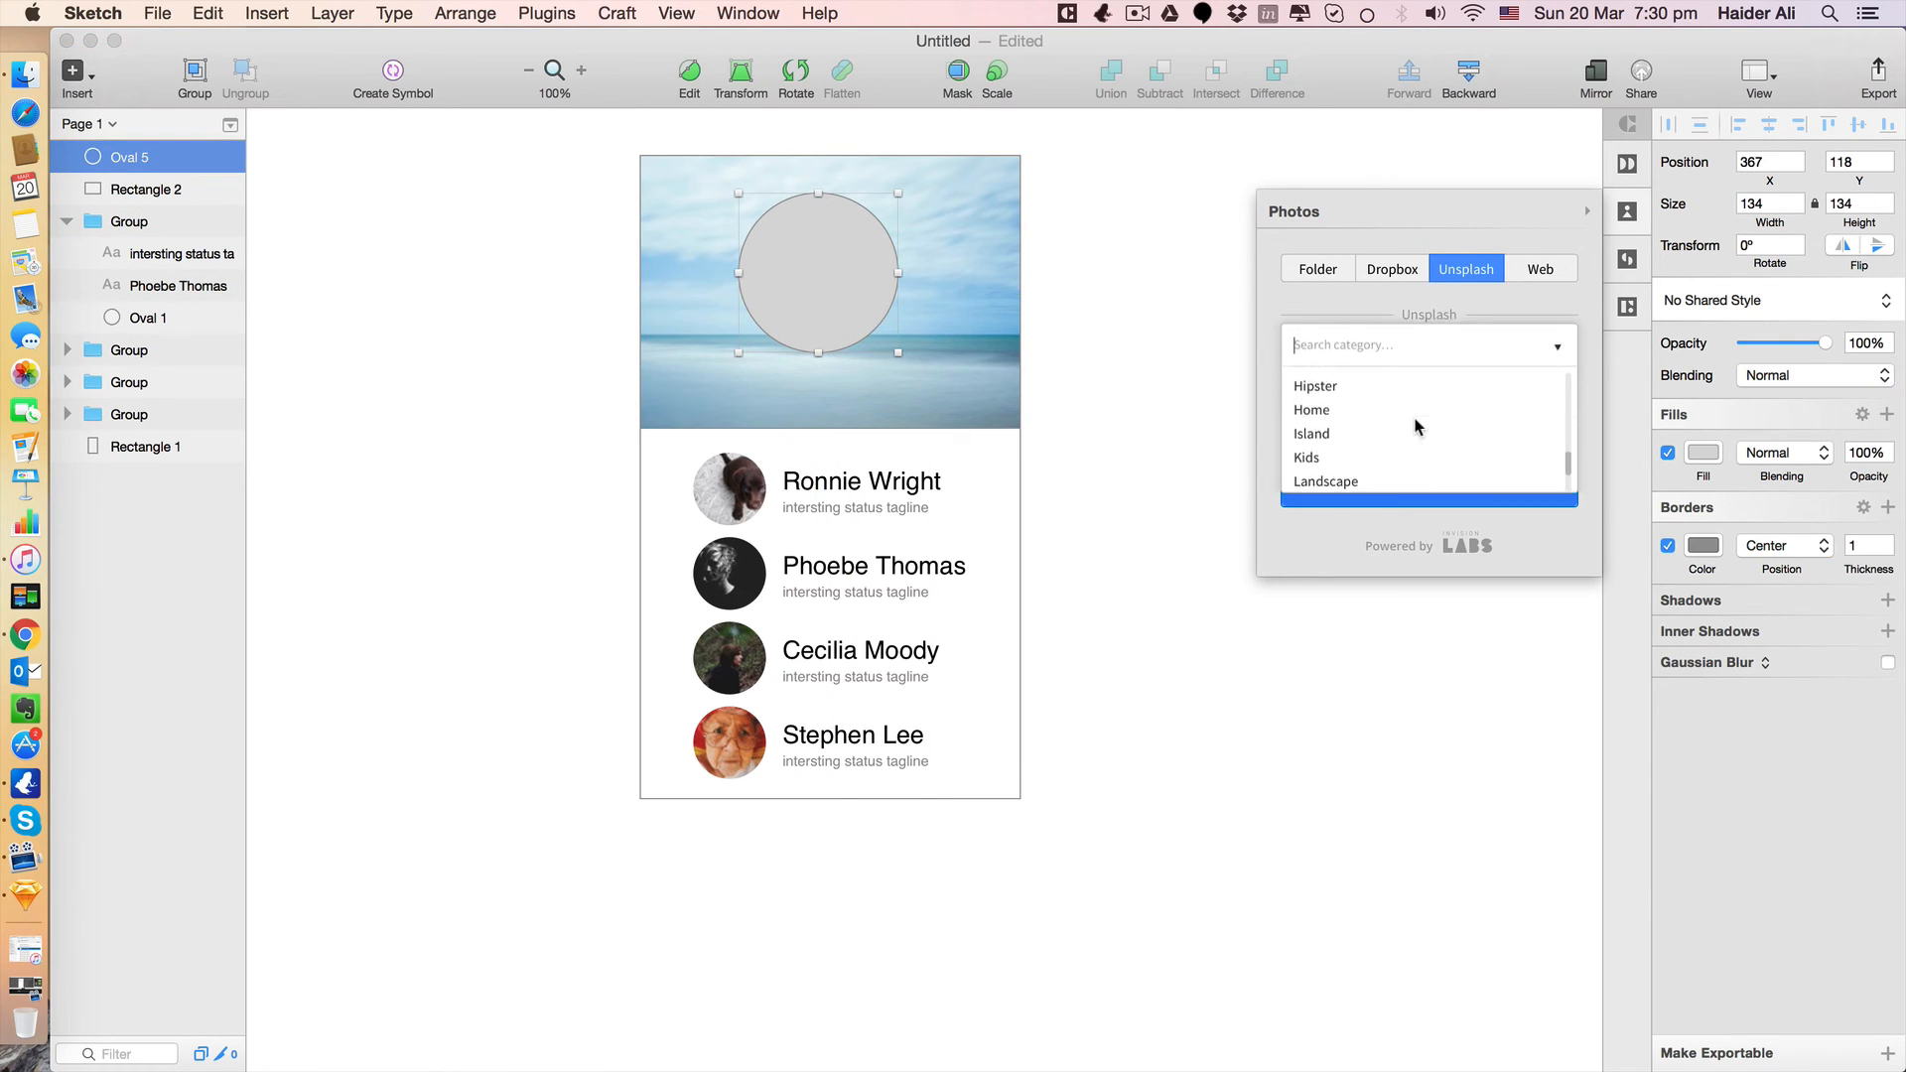
scroll(1355, 476, down, 4)
scroll(1340, 491, down, 3)
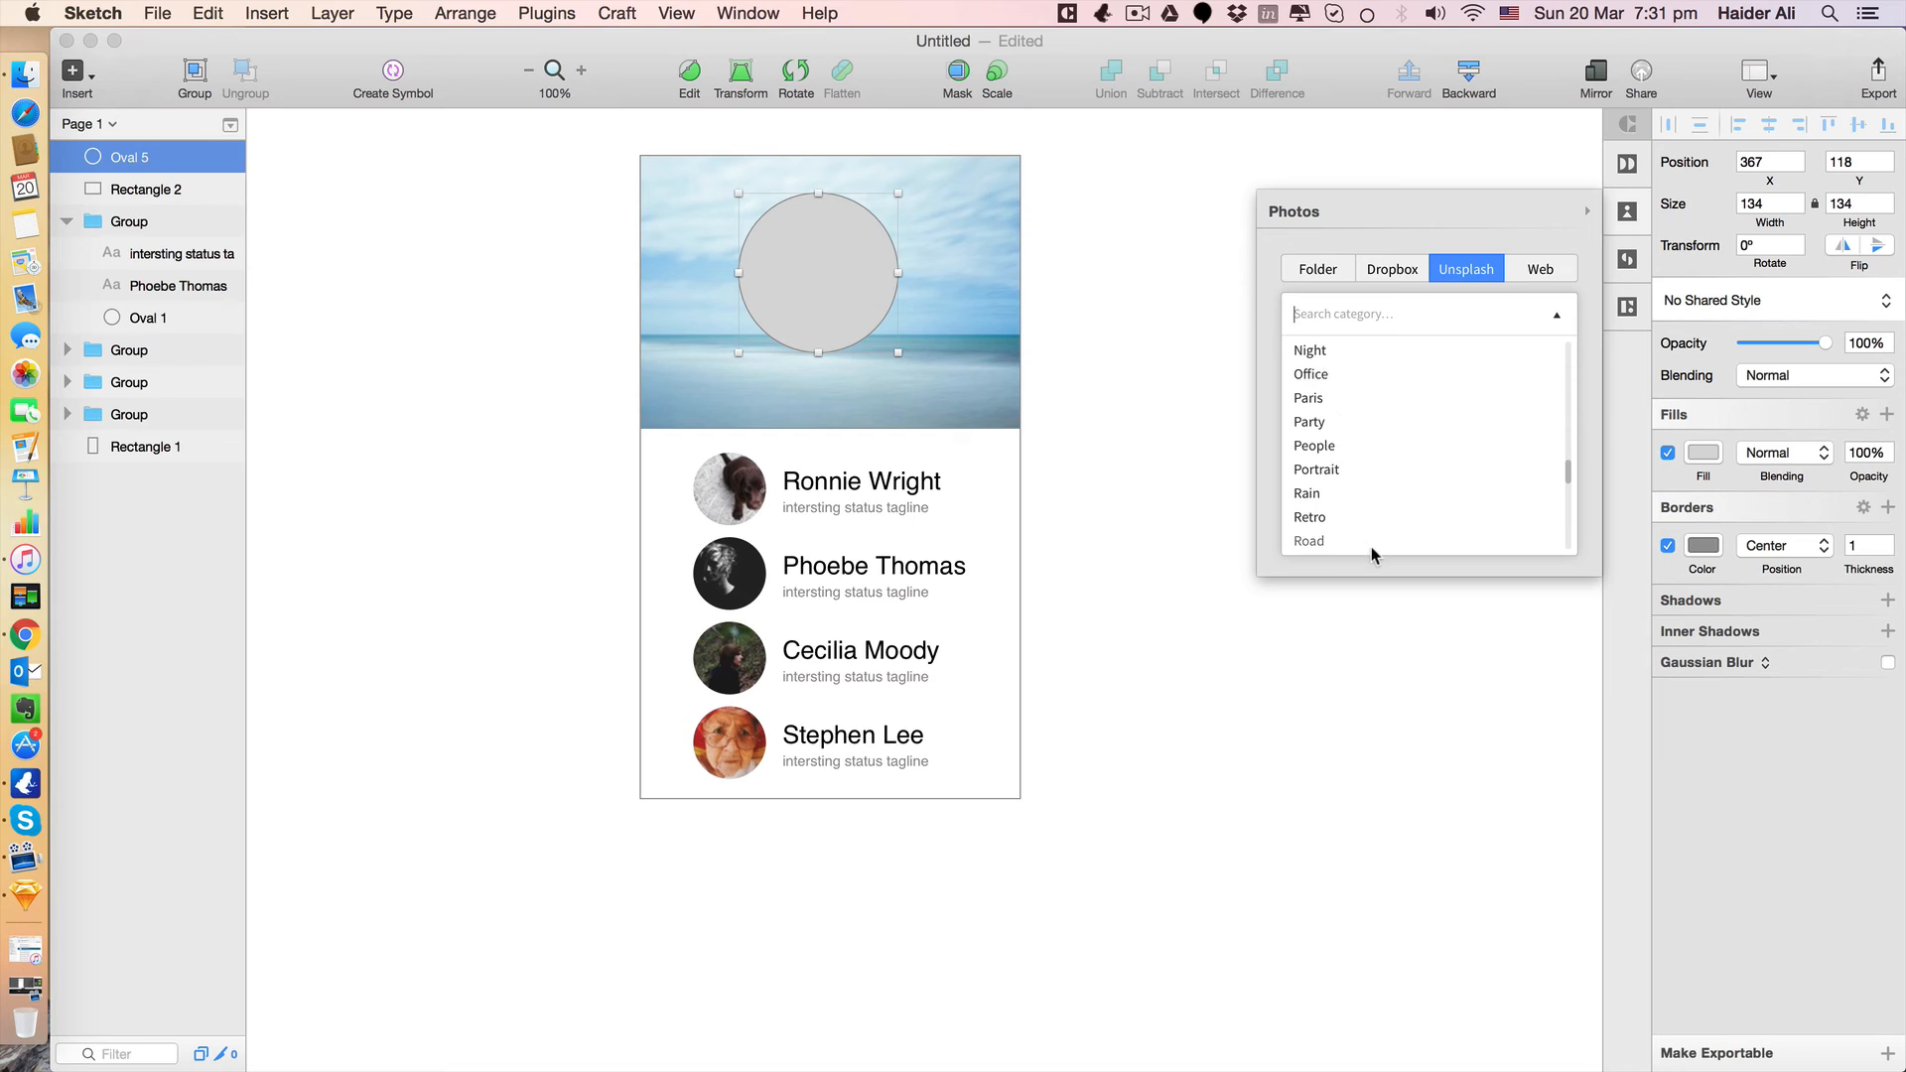
scroll(1368, 542, down, 2)
scroll(1362, 545, down, 5)
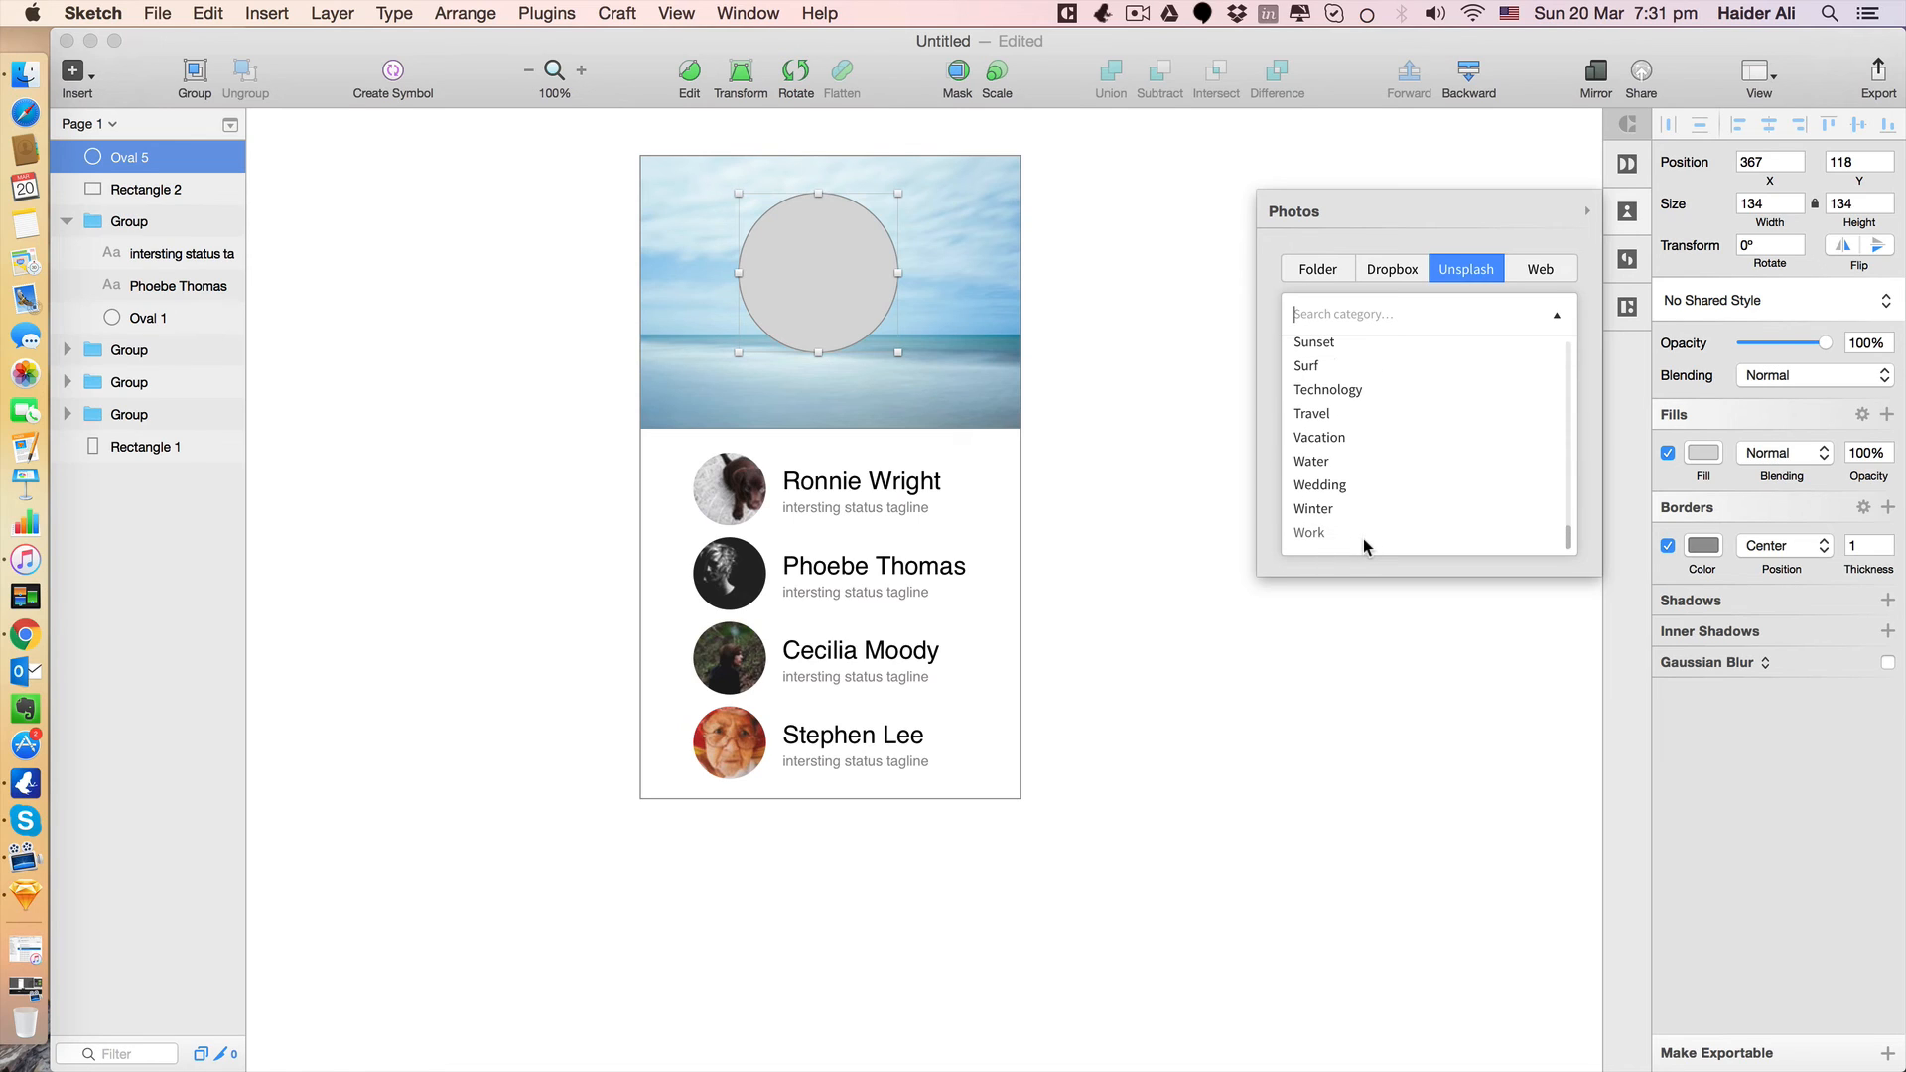
scroll(1320, 456, up, 3)
scroll(1347, 428, up, 8)
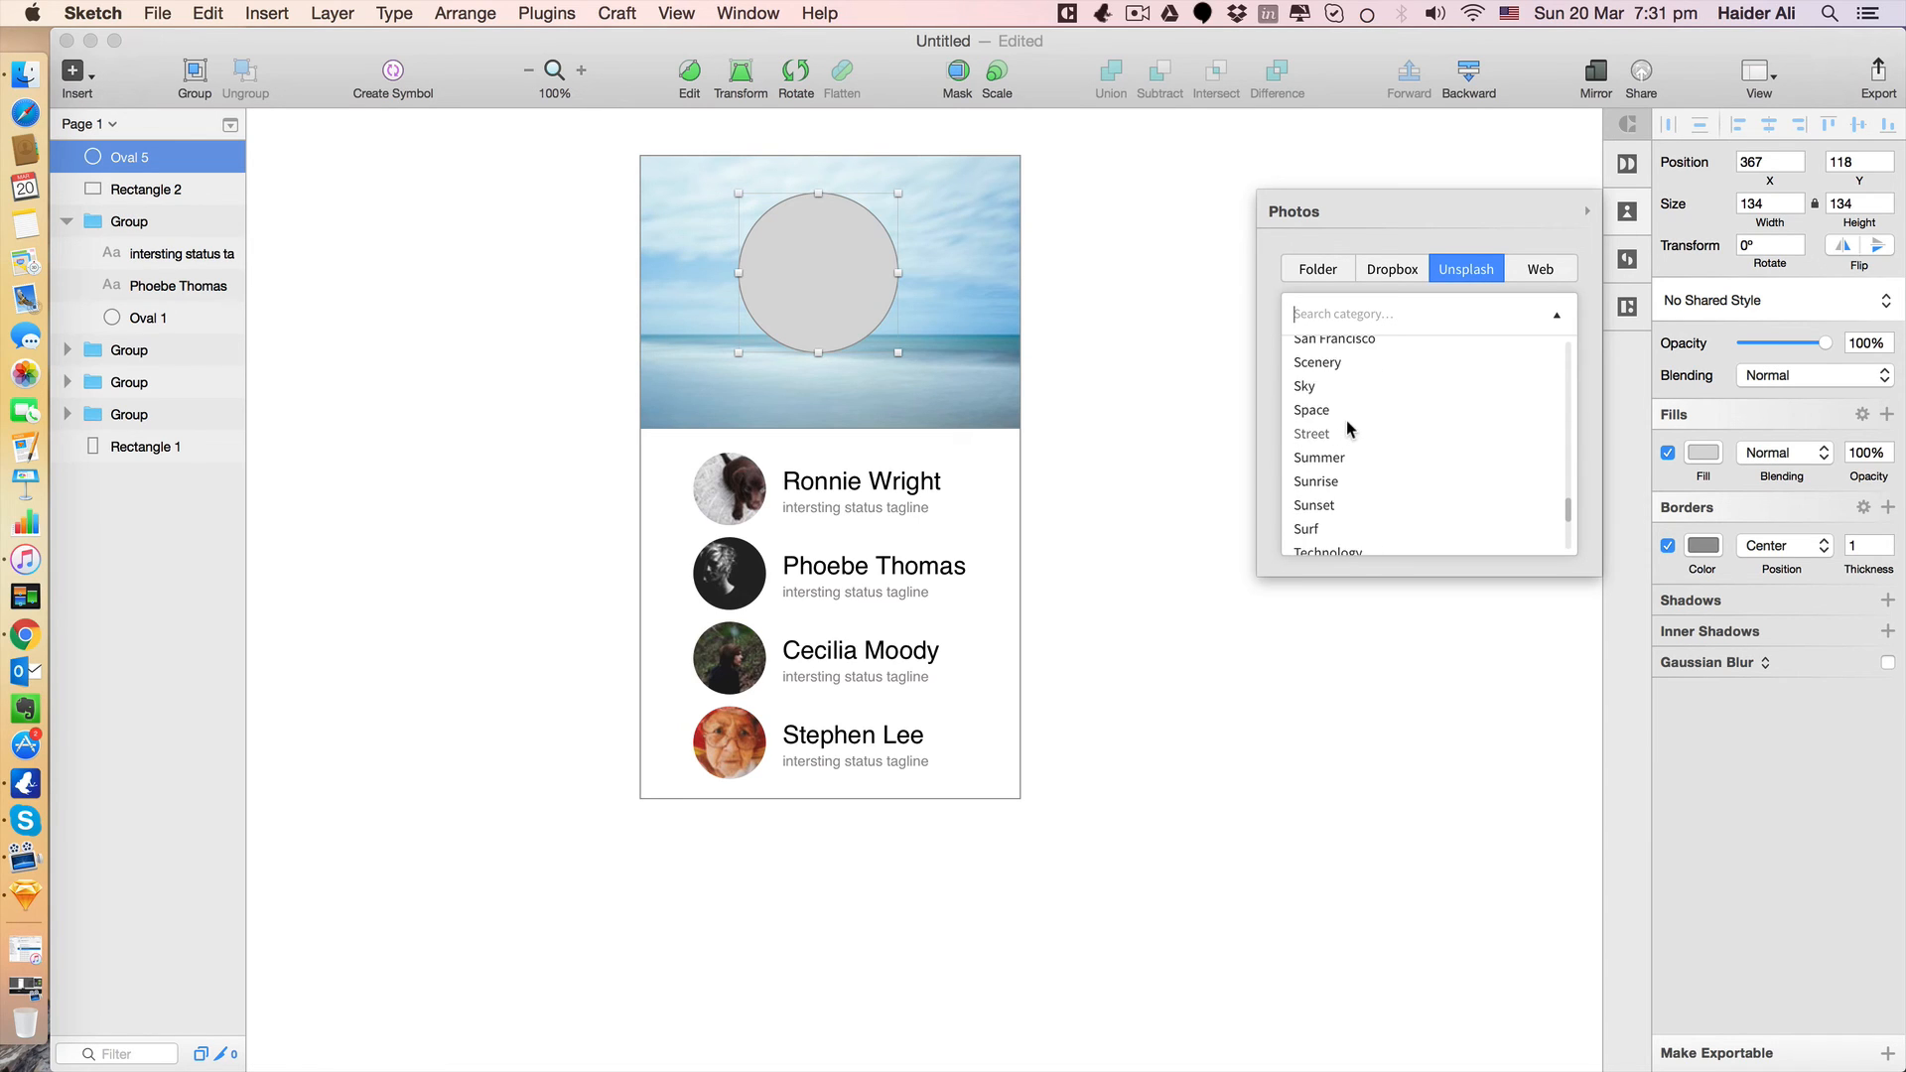
scroll(1349, 439, up, 4)
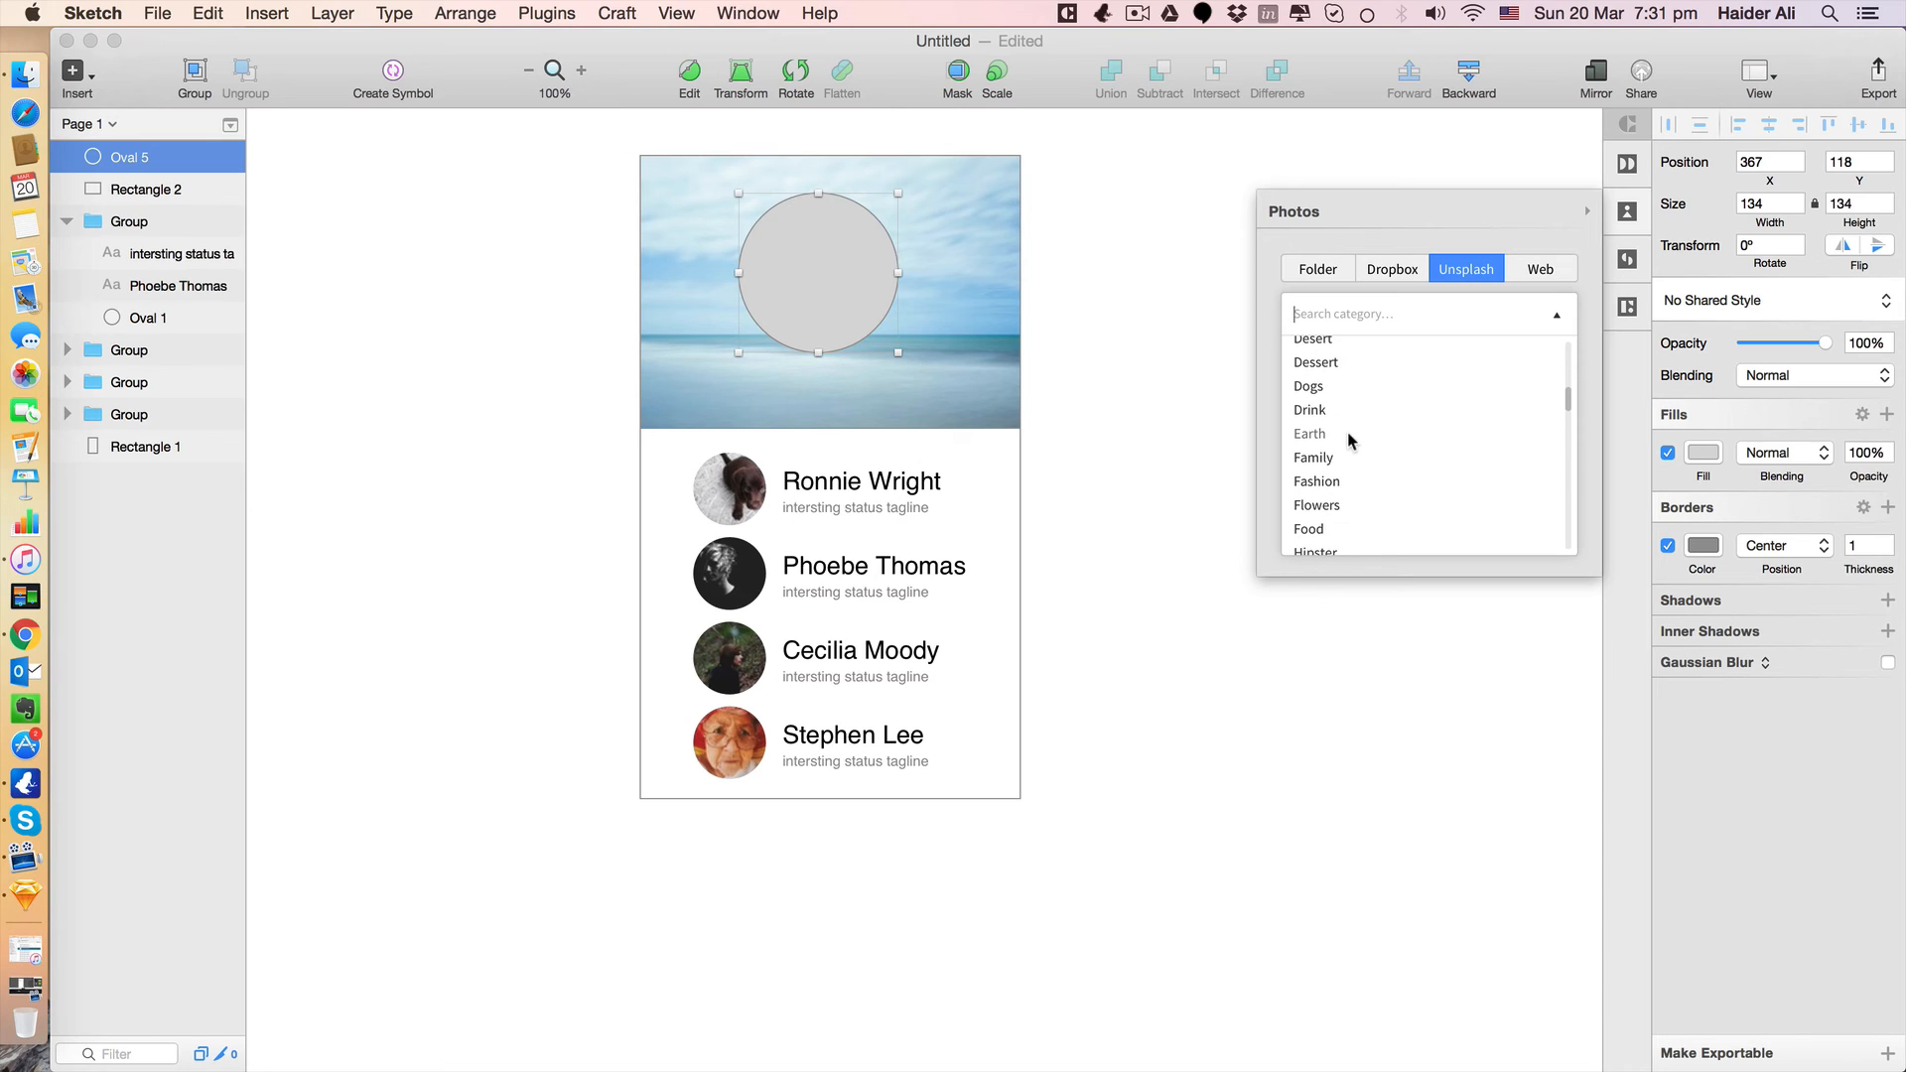
scroll(1348, 441, up, 6)
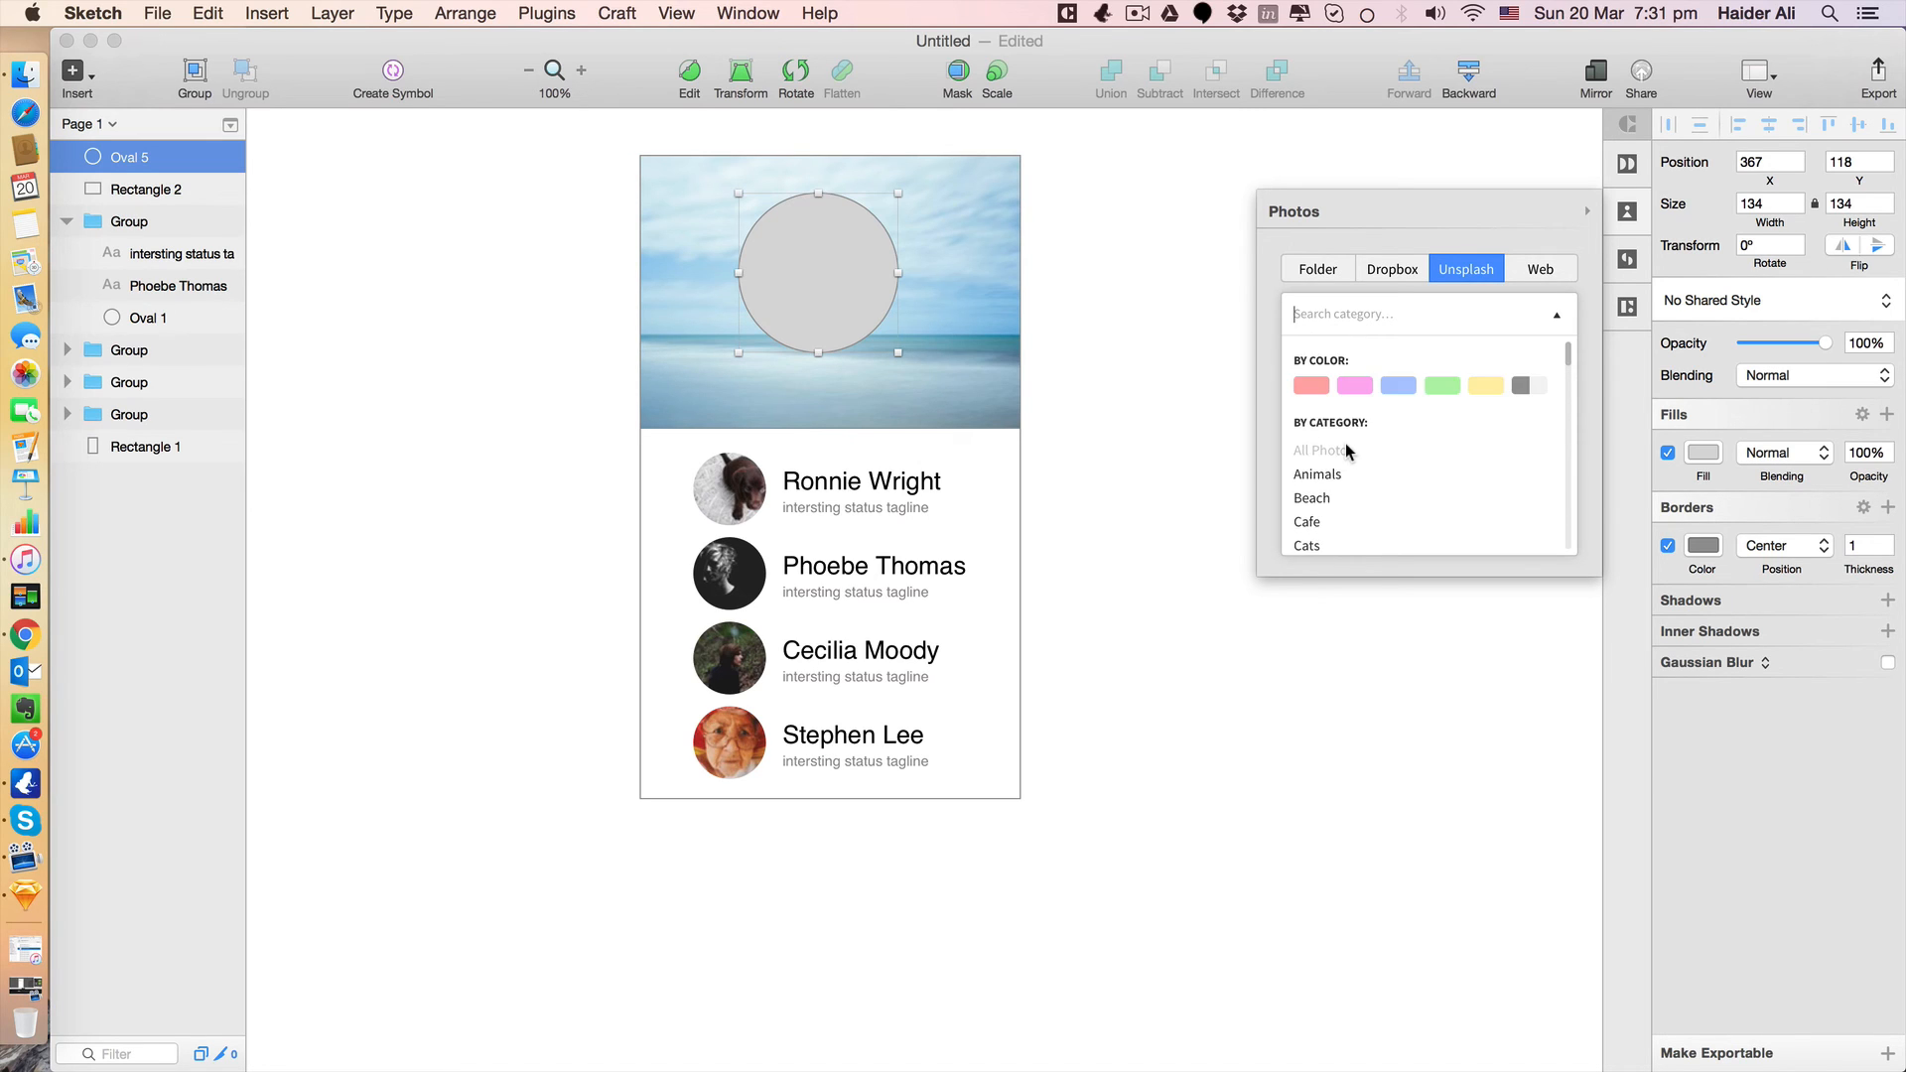
scroll(1346, 444, down, 6)
scroll(1344, 443, down, 4)
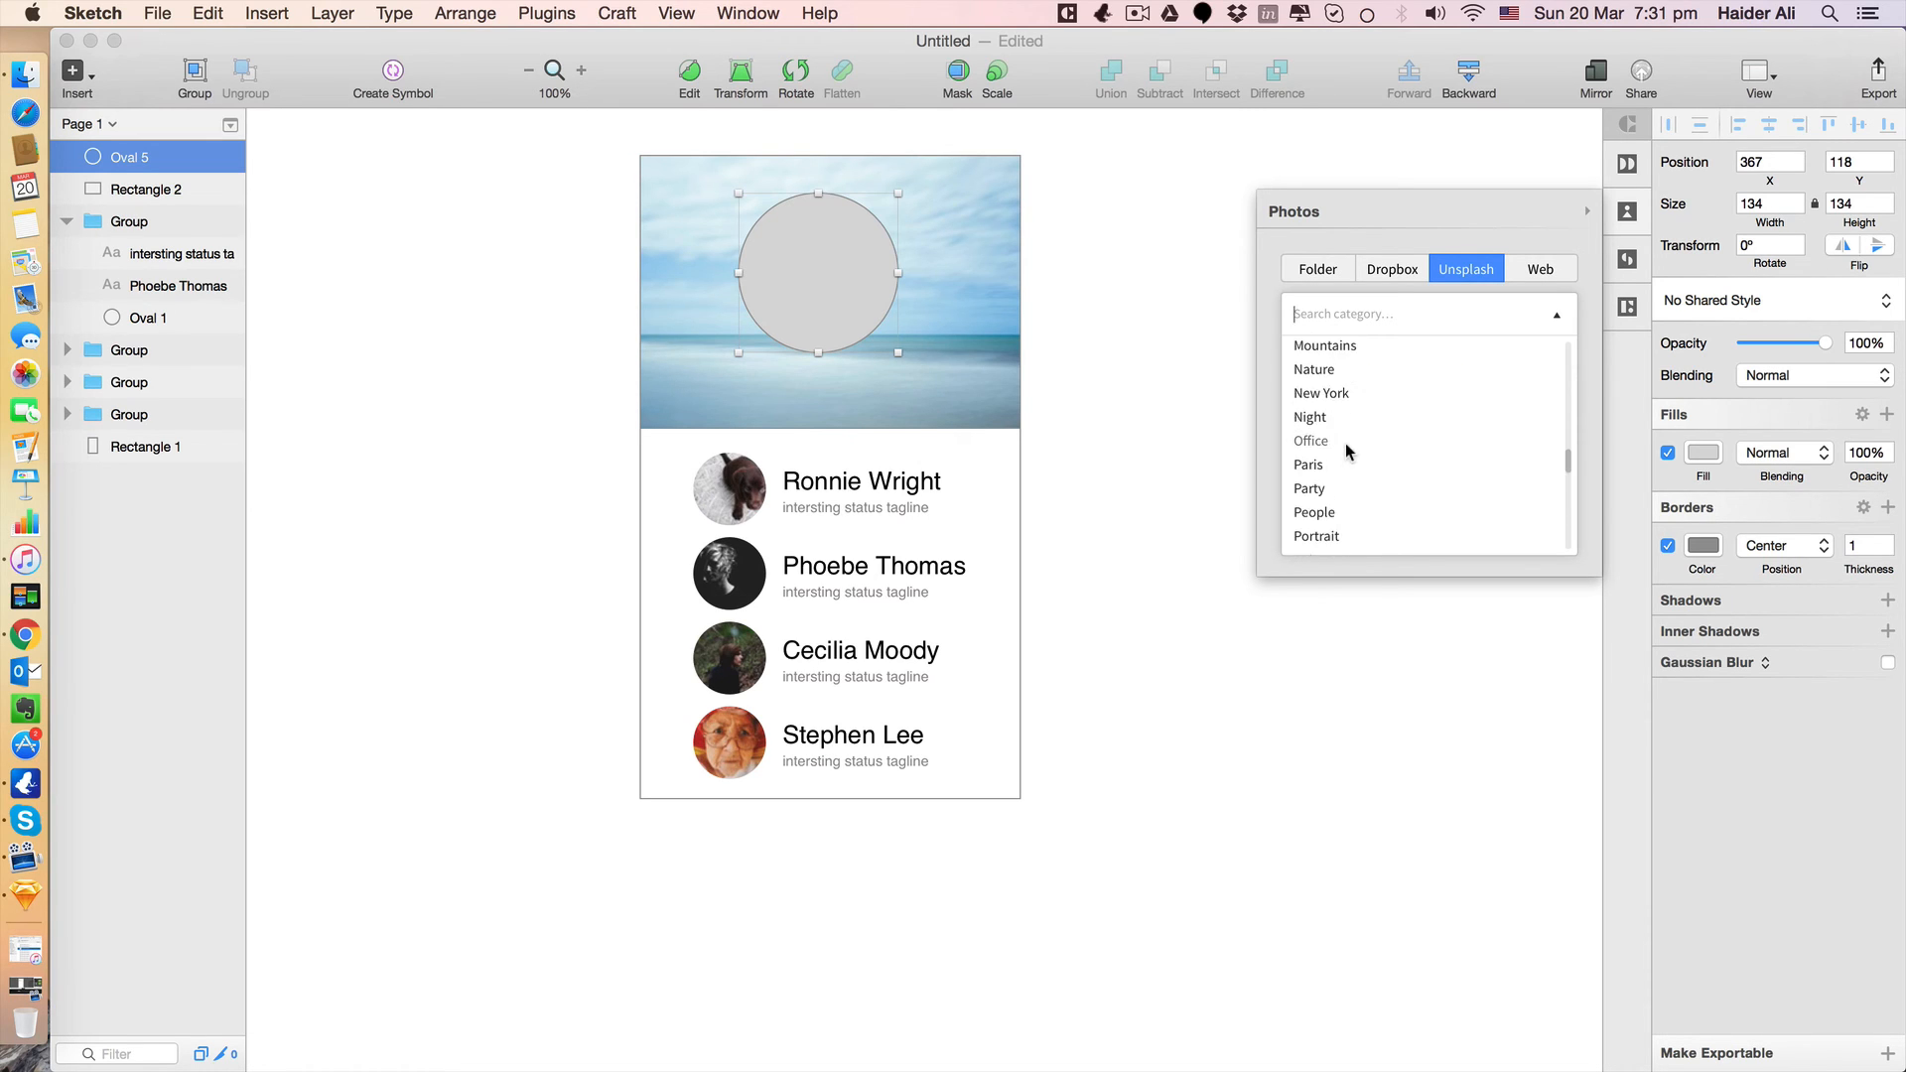
click(1327, 536)
click(1390, 478)
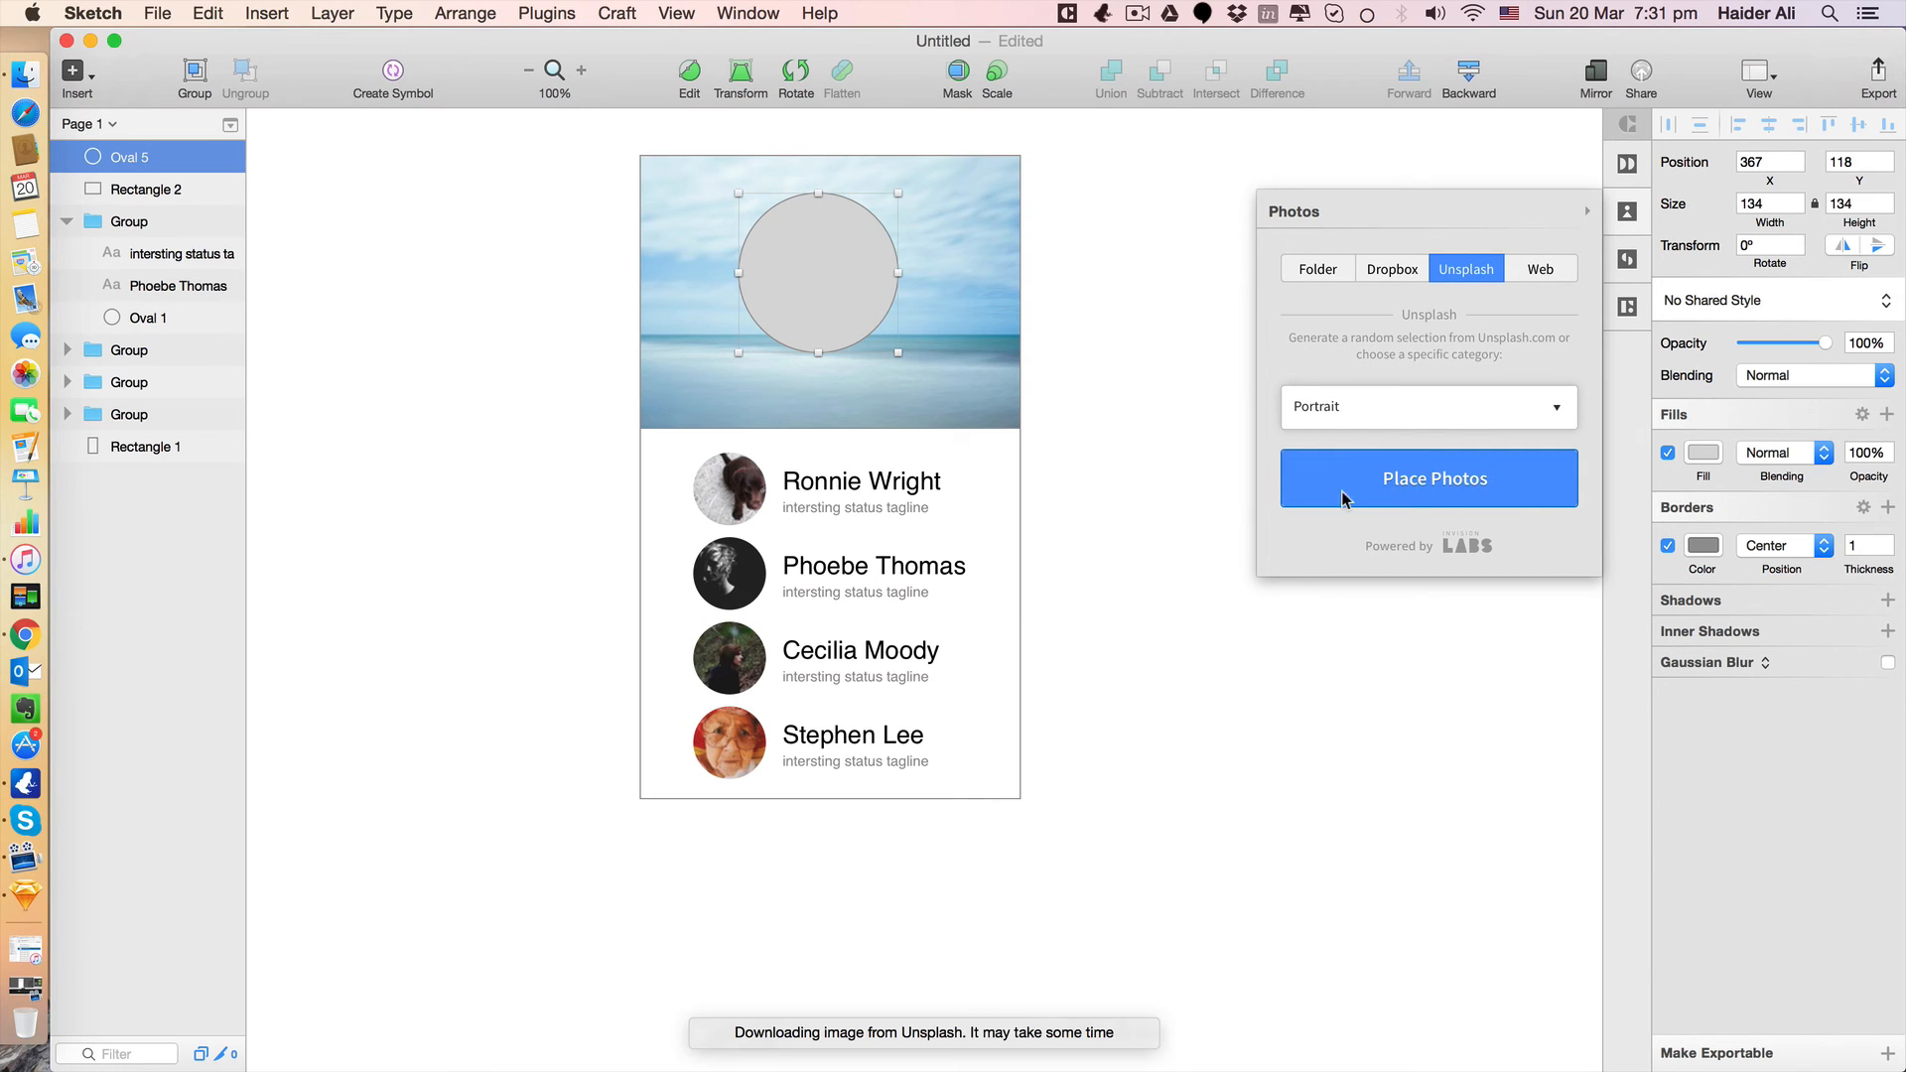
click(1068, 359)
click(856, 288)
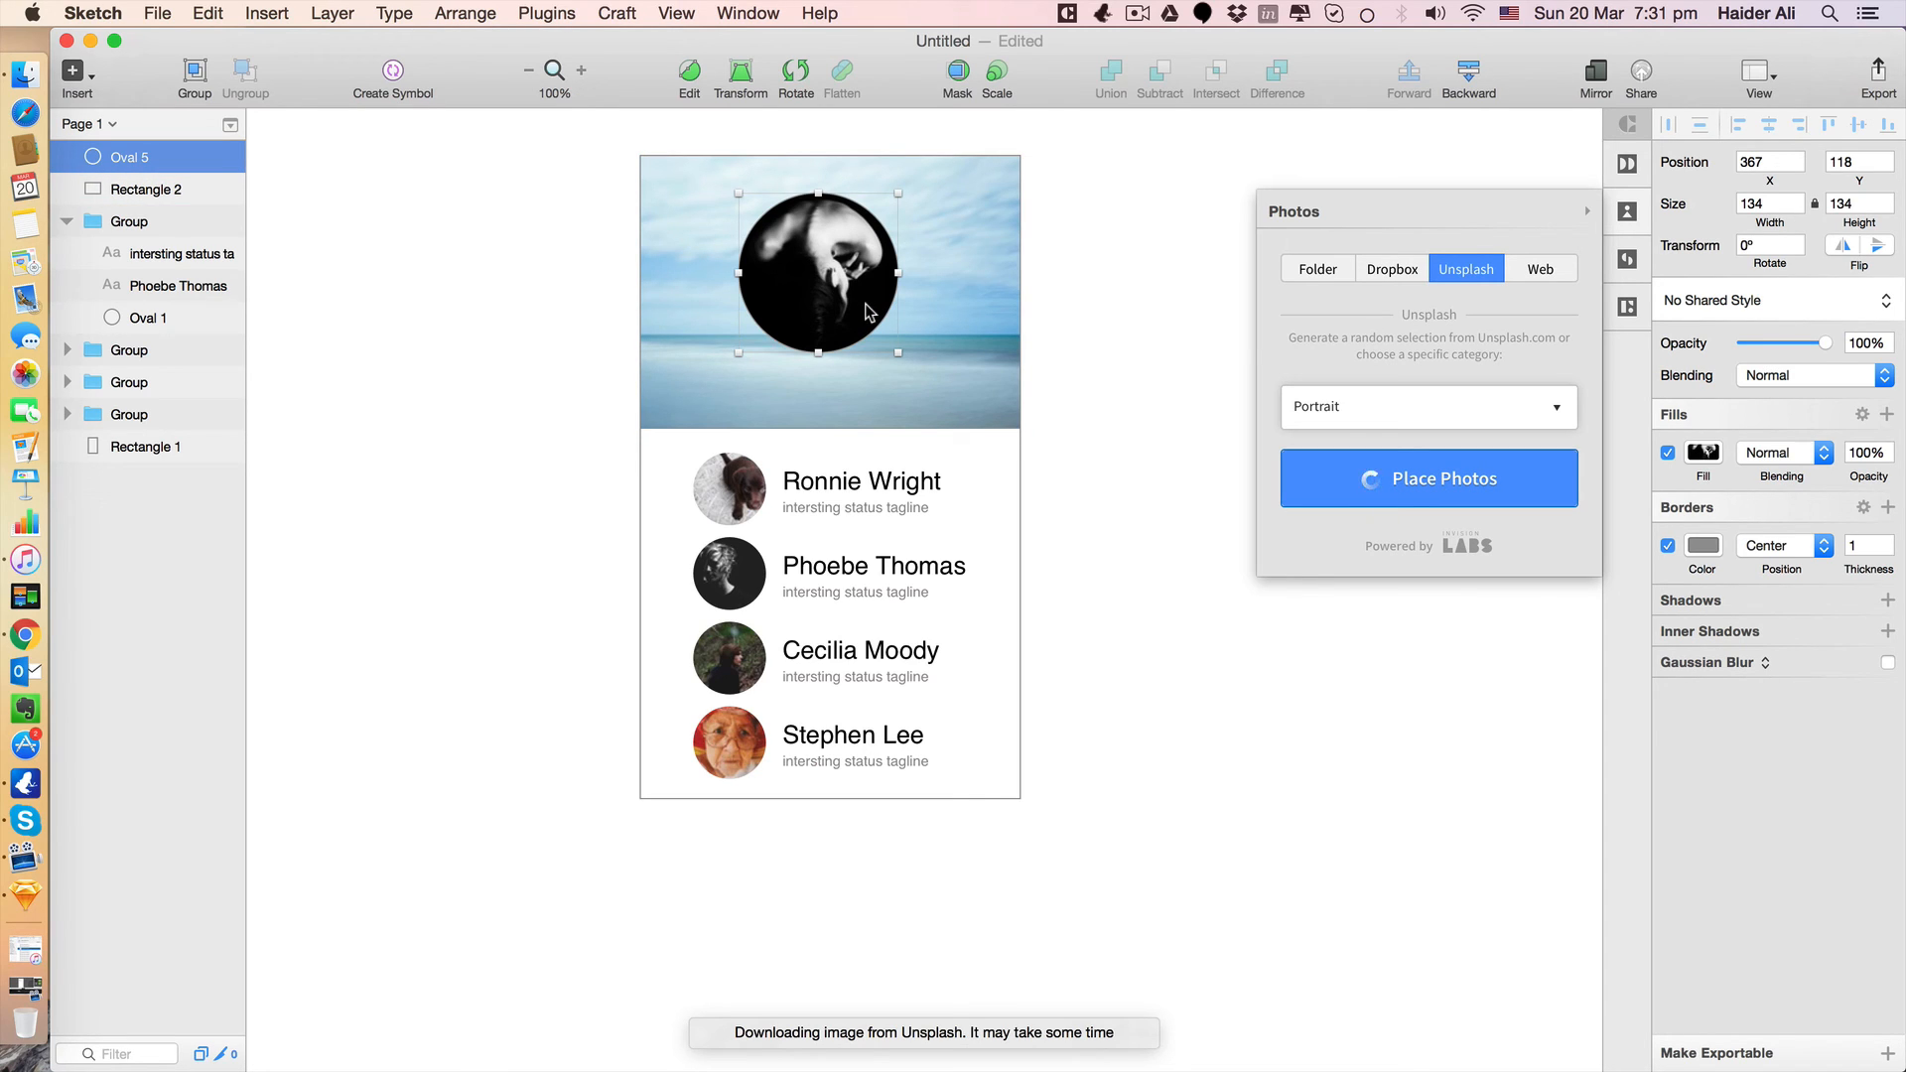
Replace the circle's photo with another random Unsplash Portrait image and position the circle at X 377, Y 116.
drag(860, 294, 872, 314)
click(1466, 495)
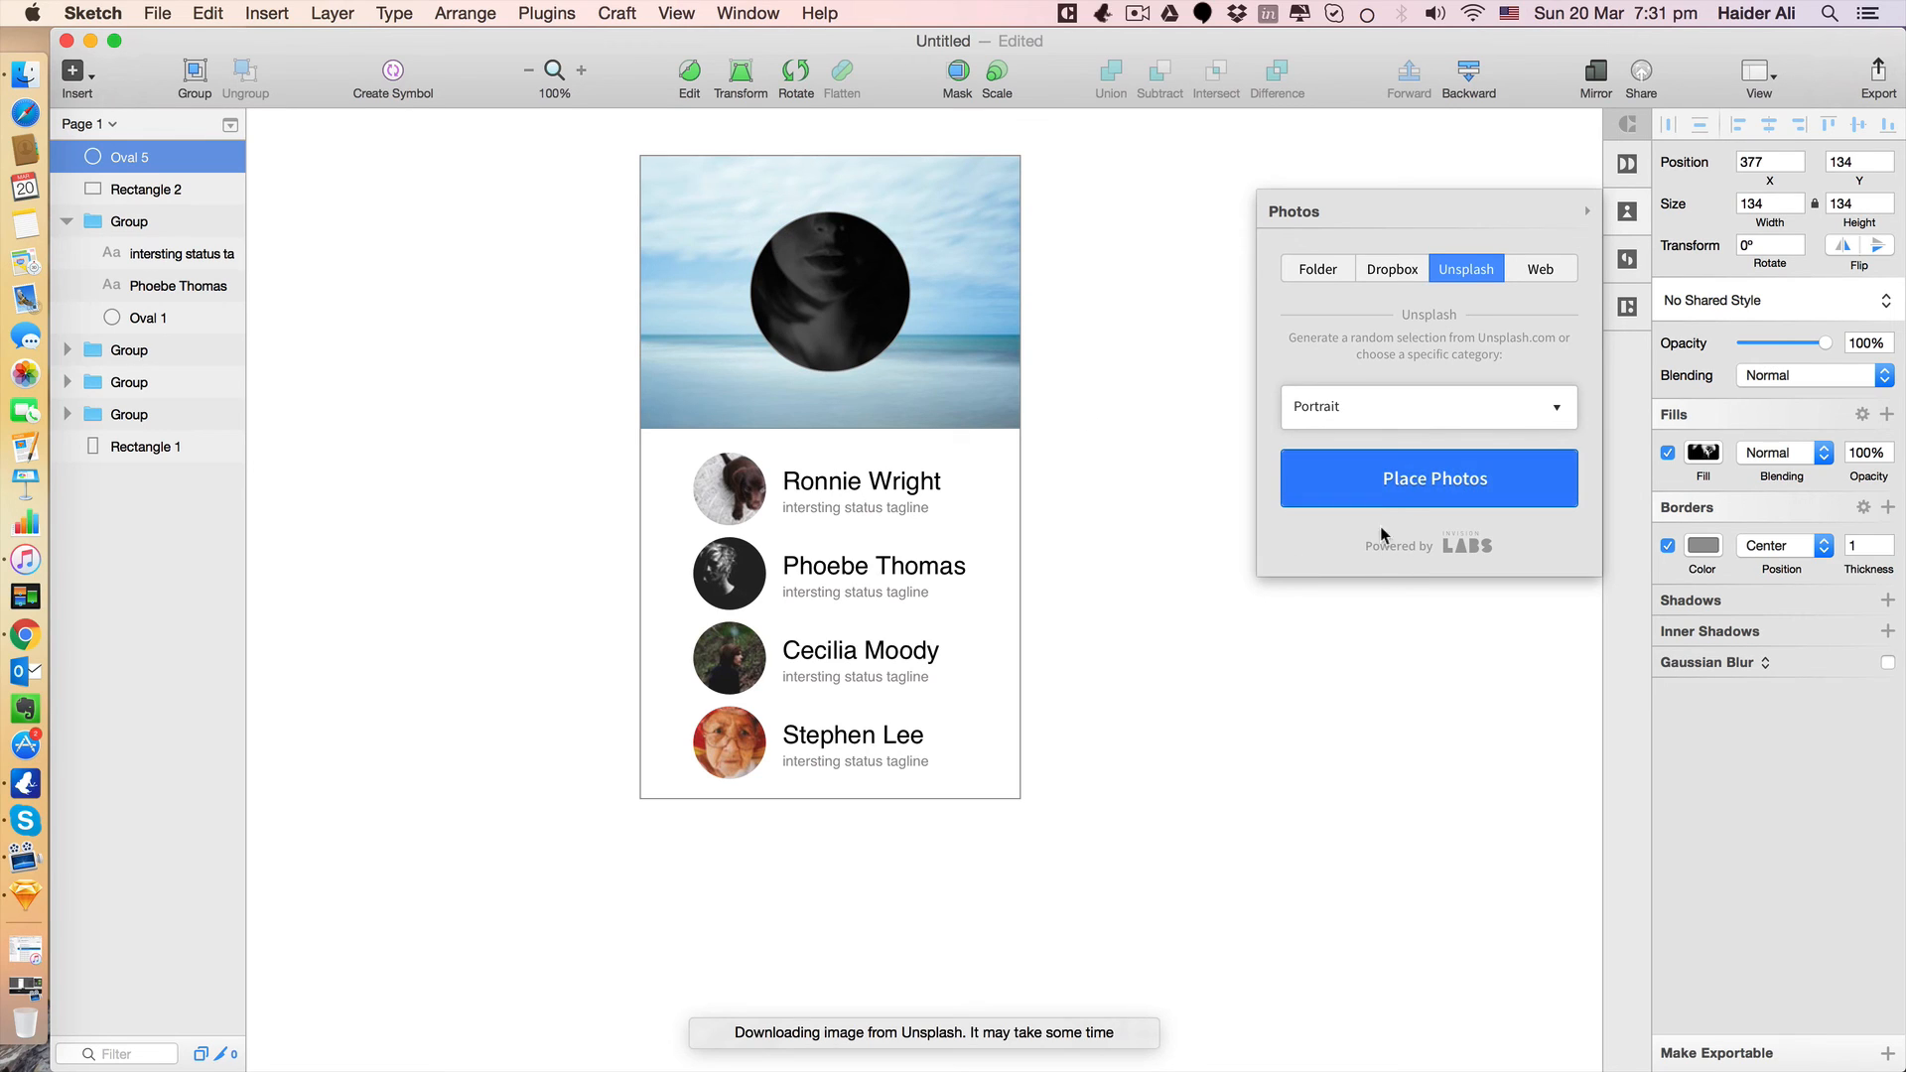
click(1377, 496)
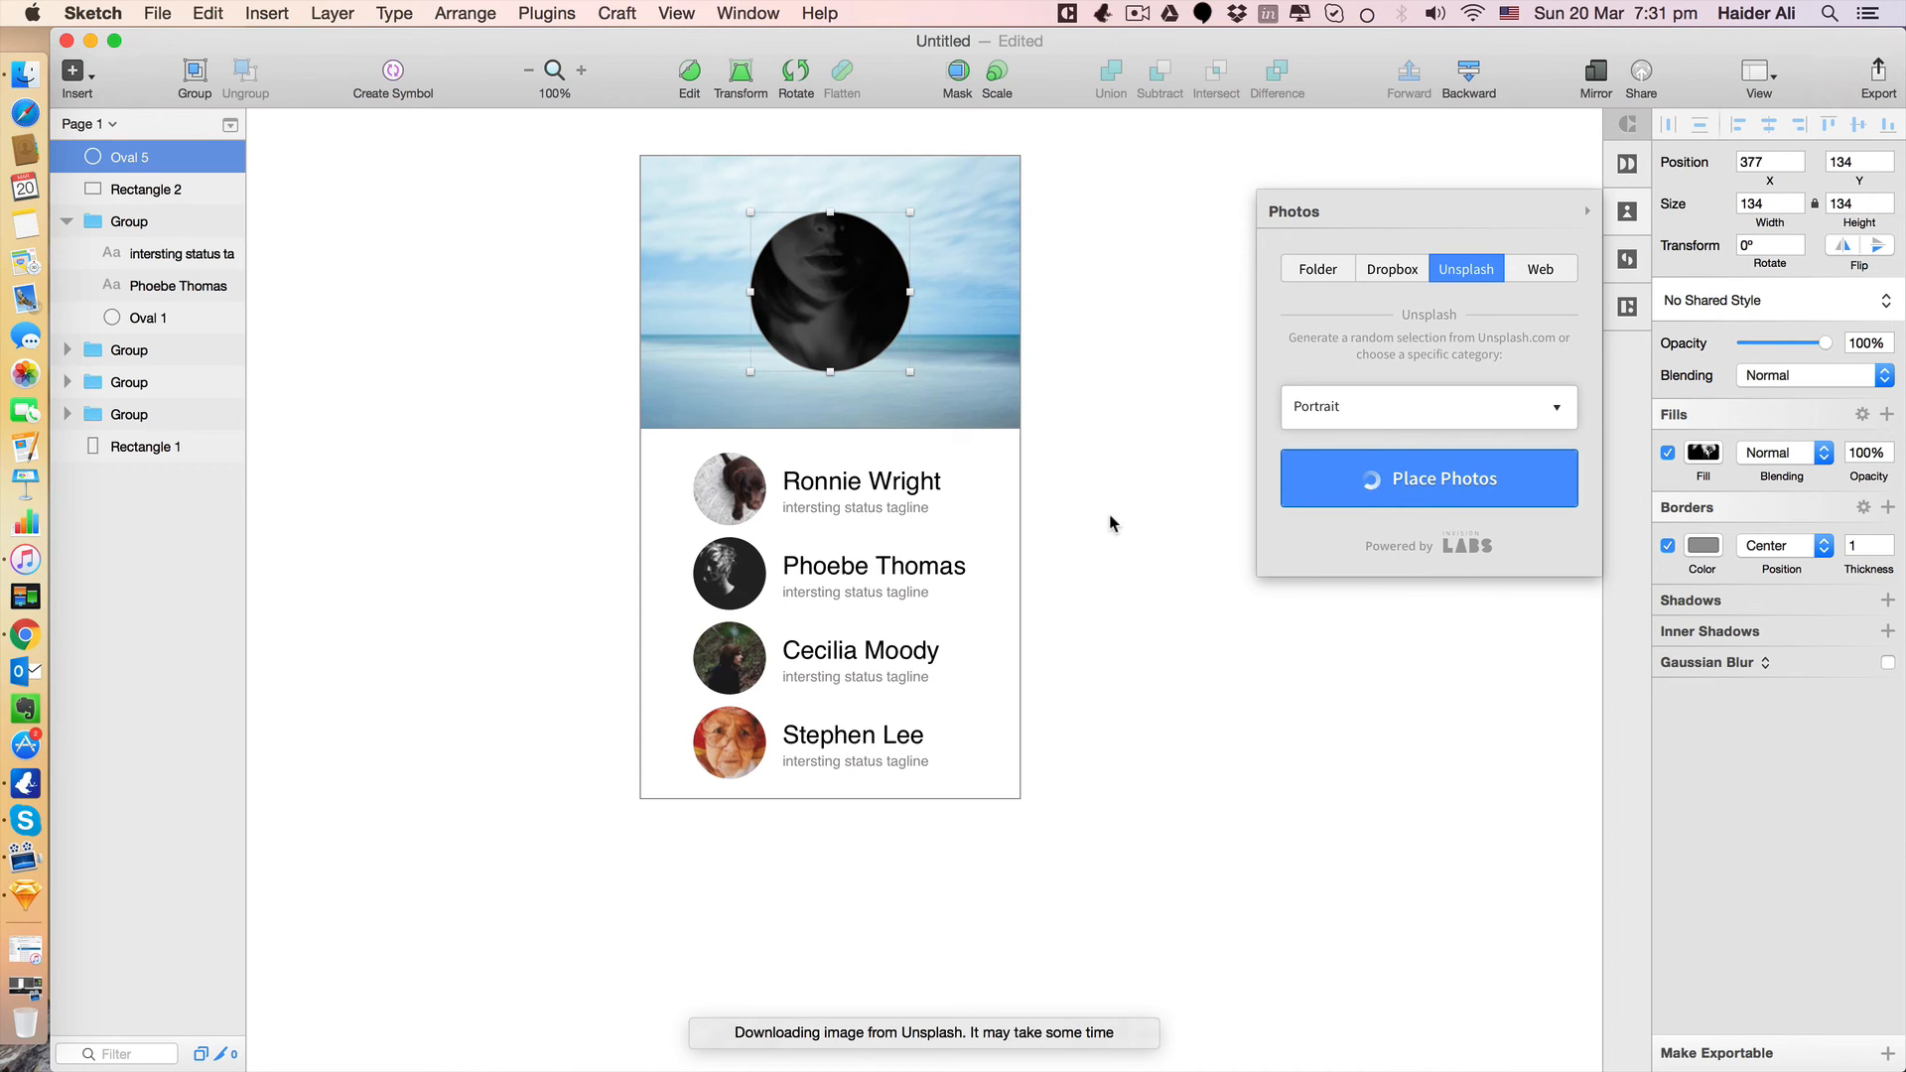
click(1375, 480)
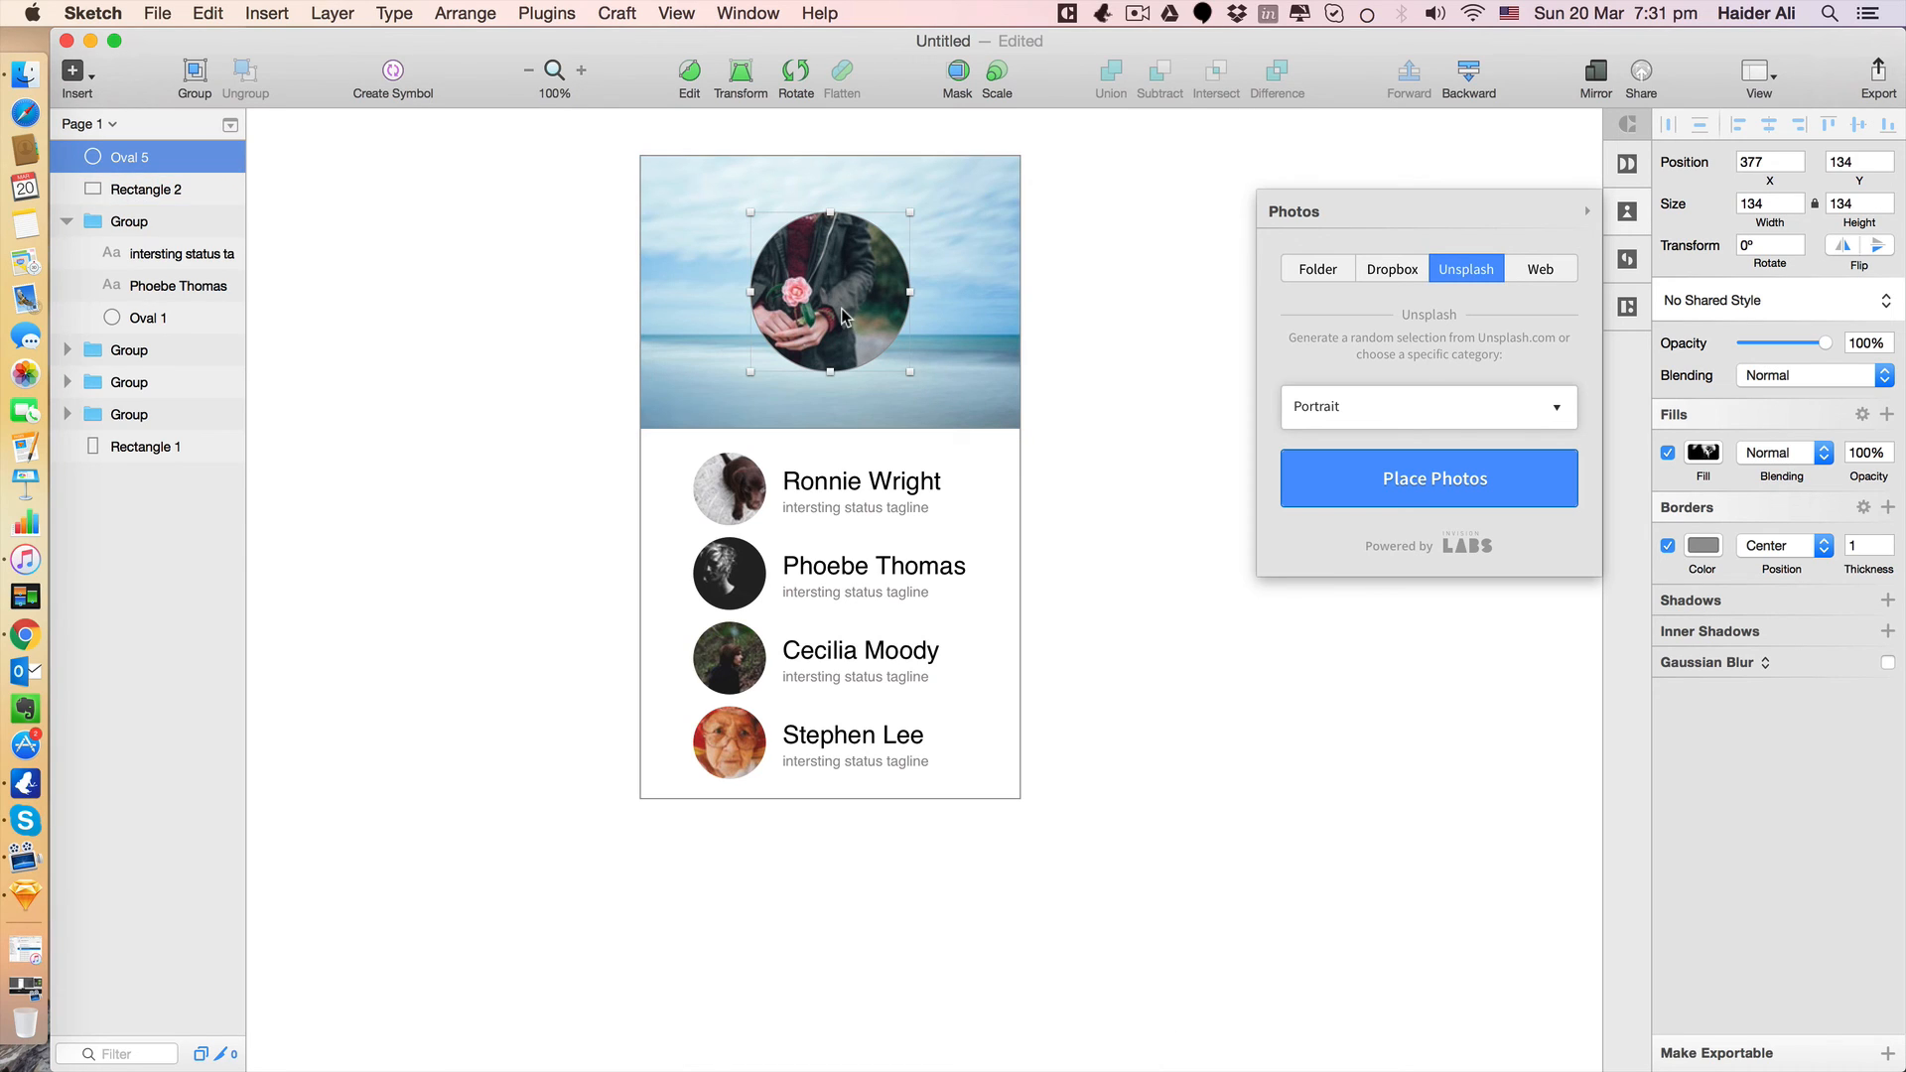
click(1109, 292)
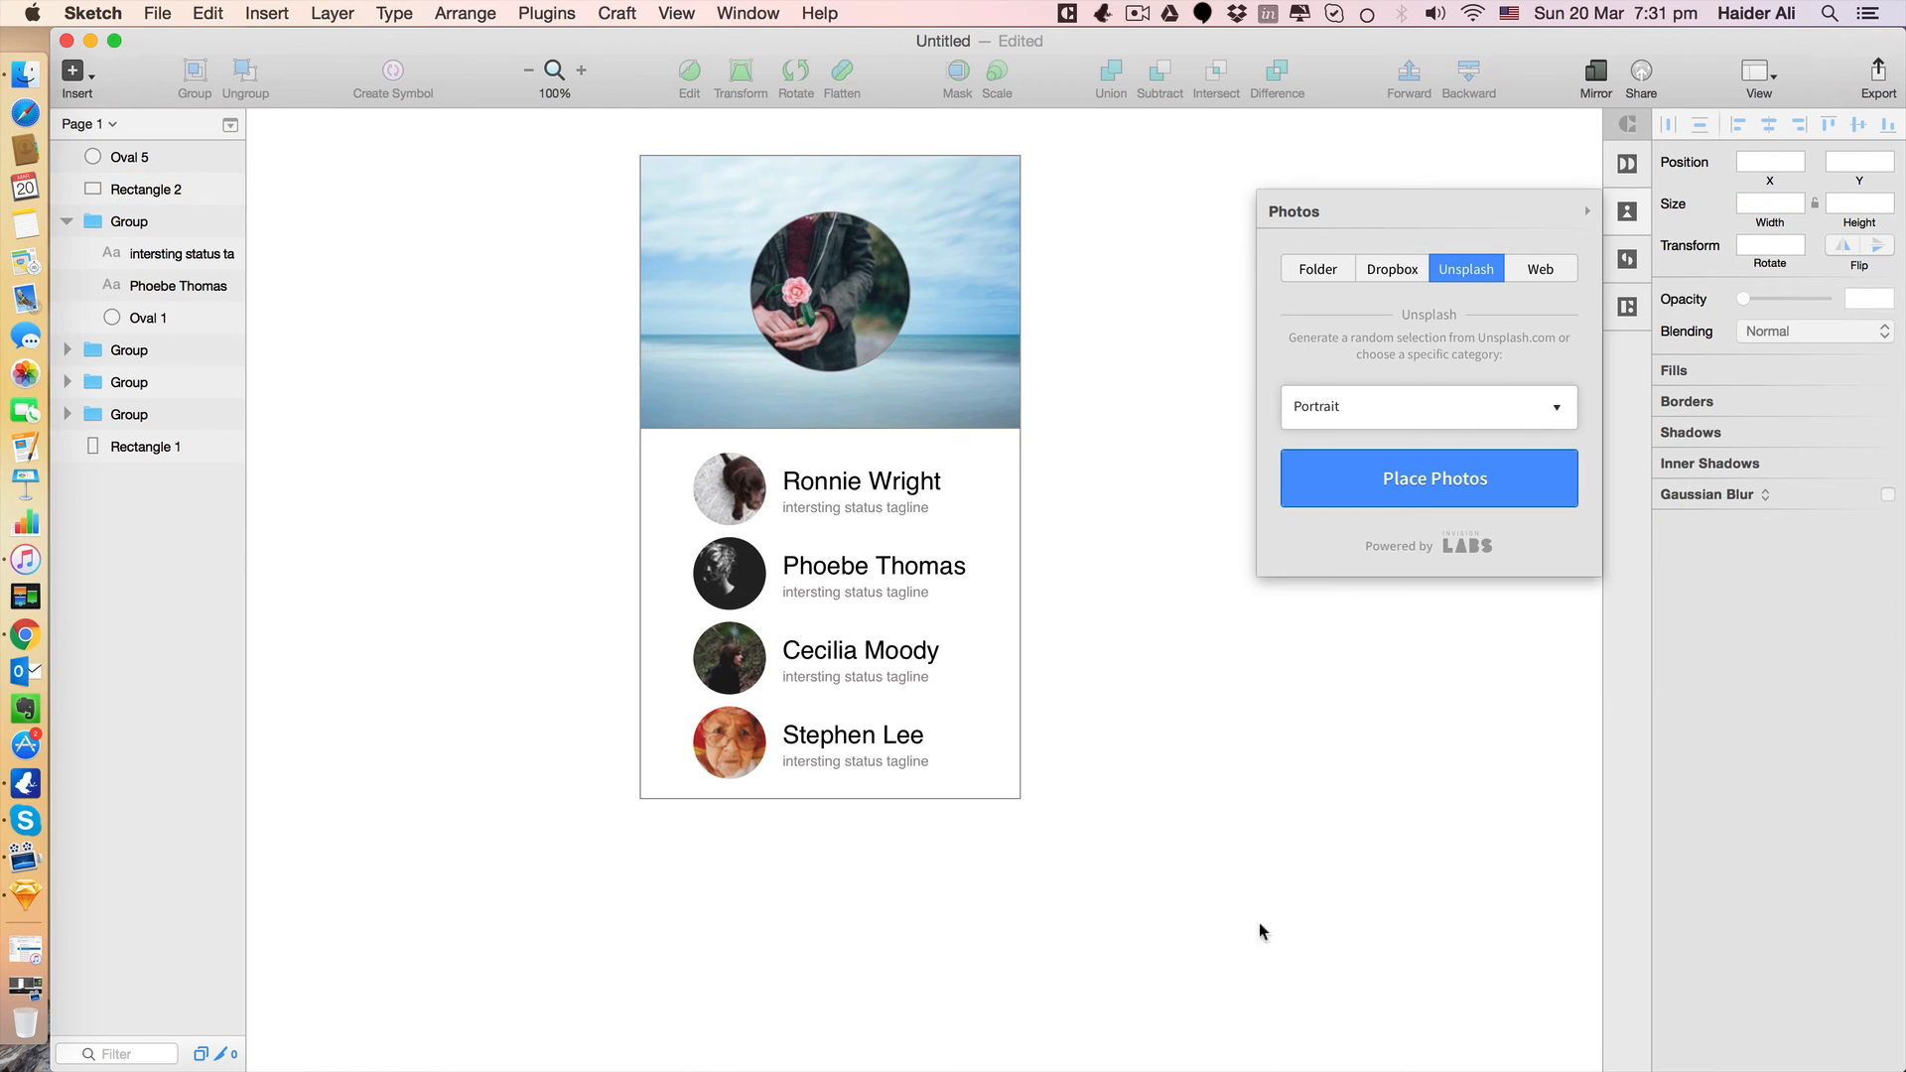
drag(797, 302, 797, 280)
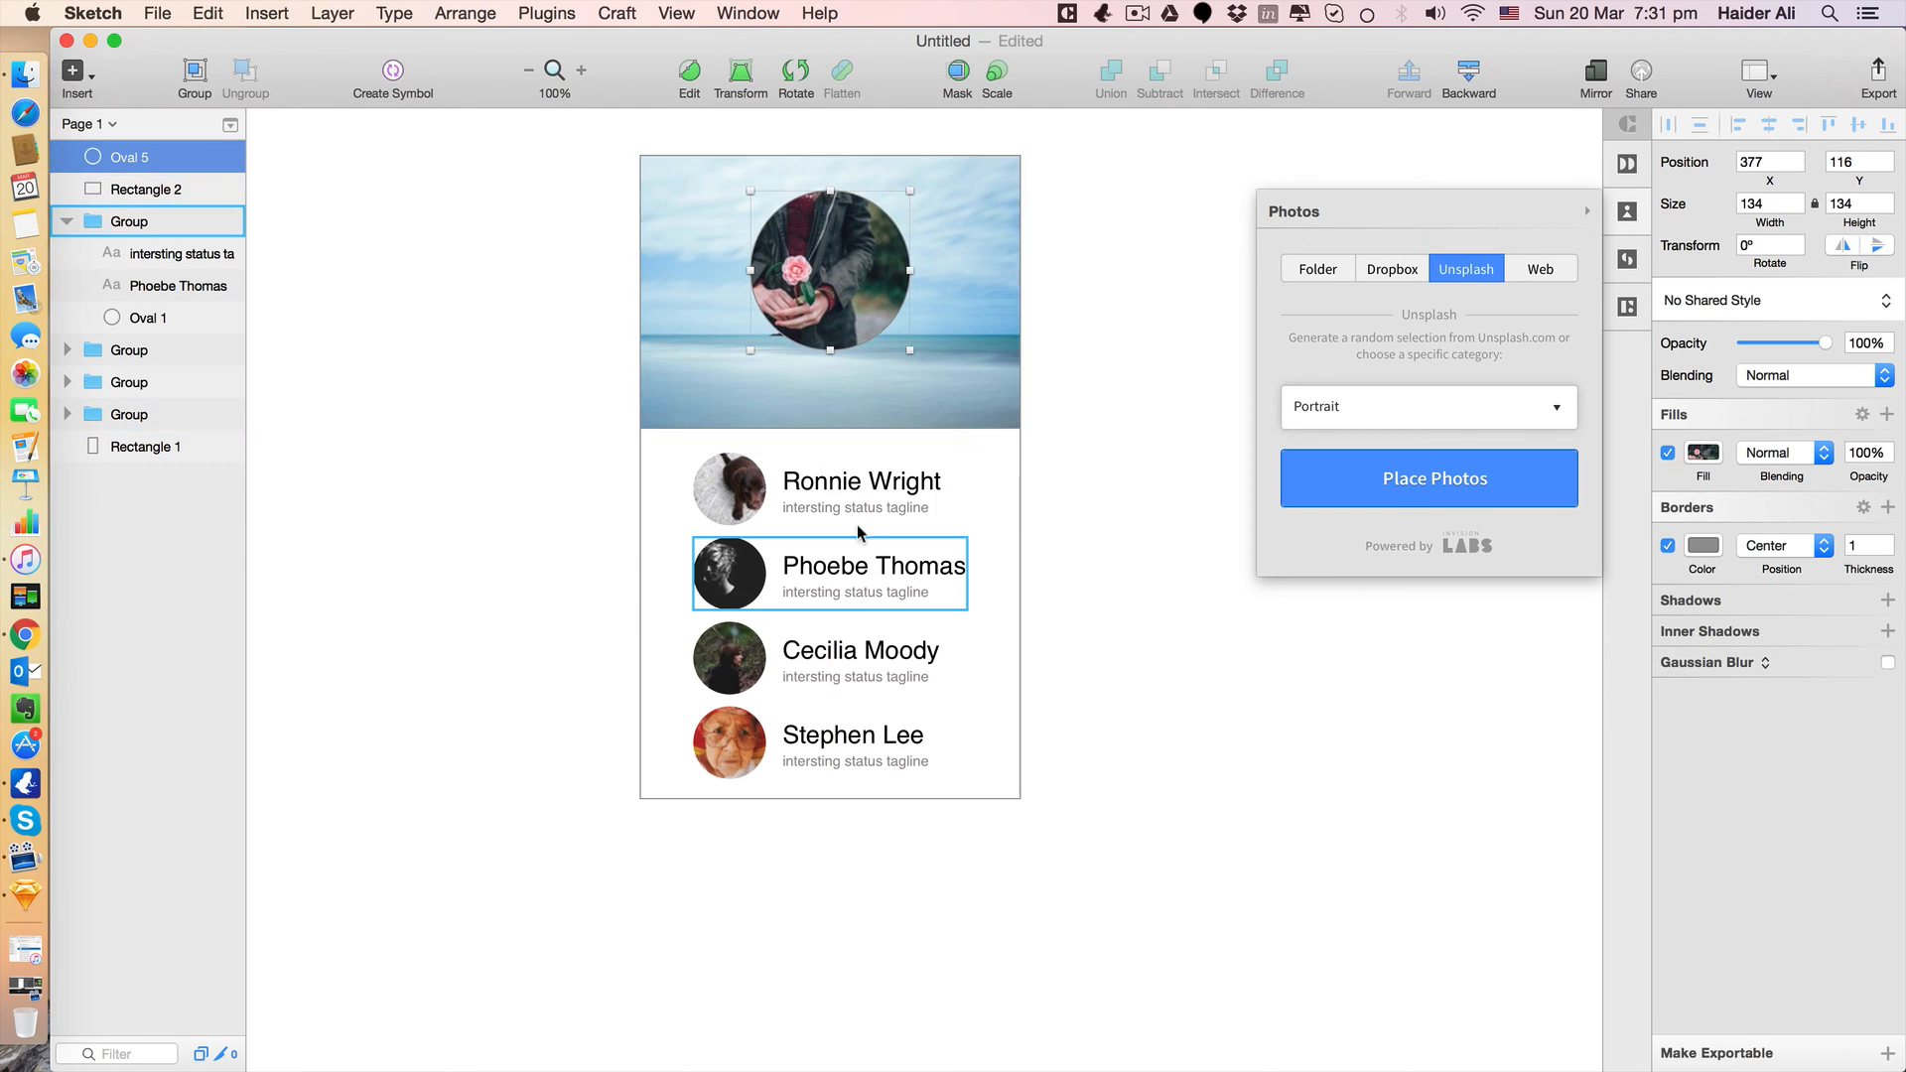
Duplicate the first contact's name text into the header below the circle, at X 390, Y 262.
click(858, 484)
double_click(905, 491)
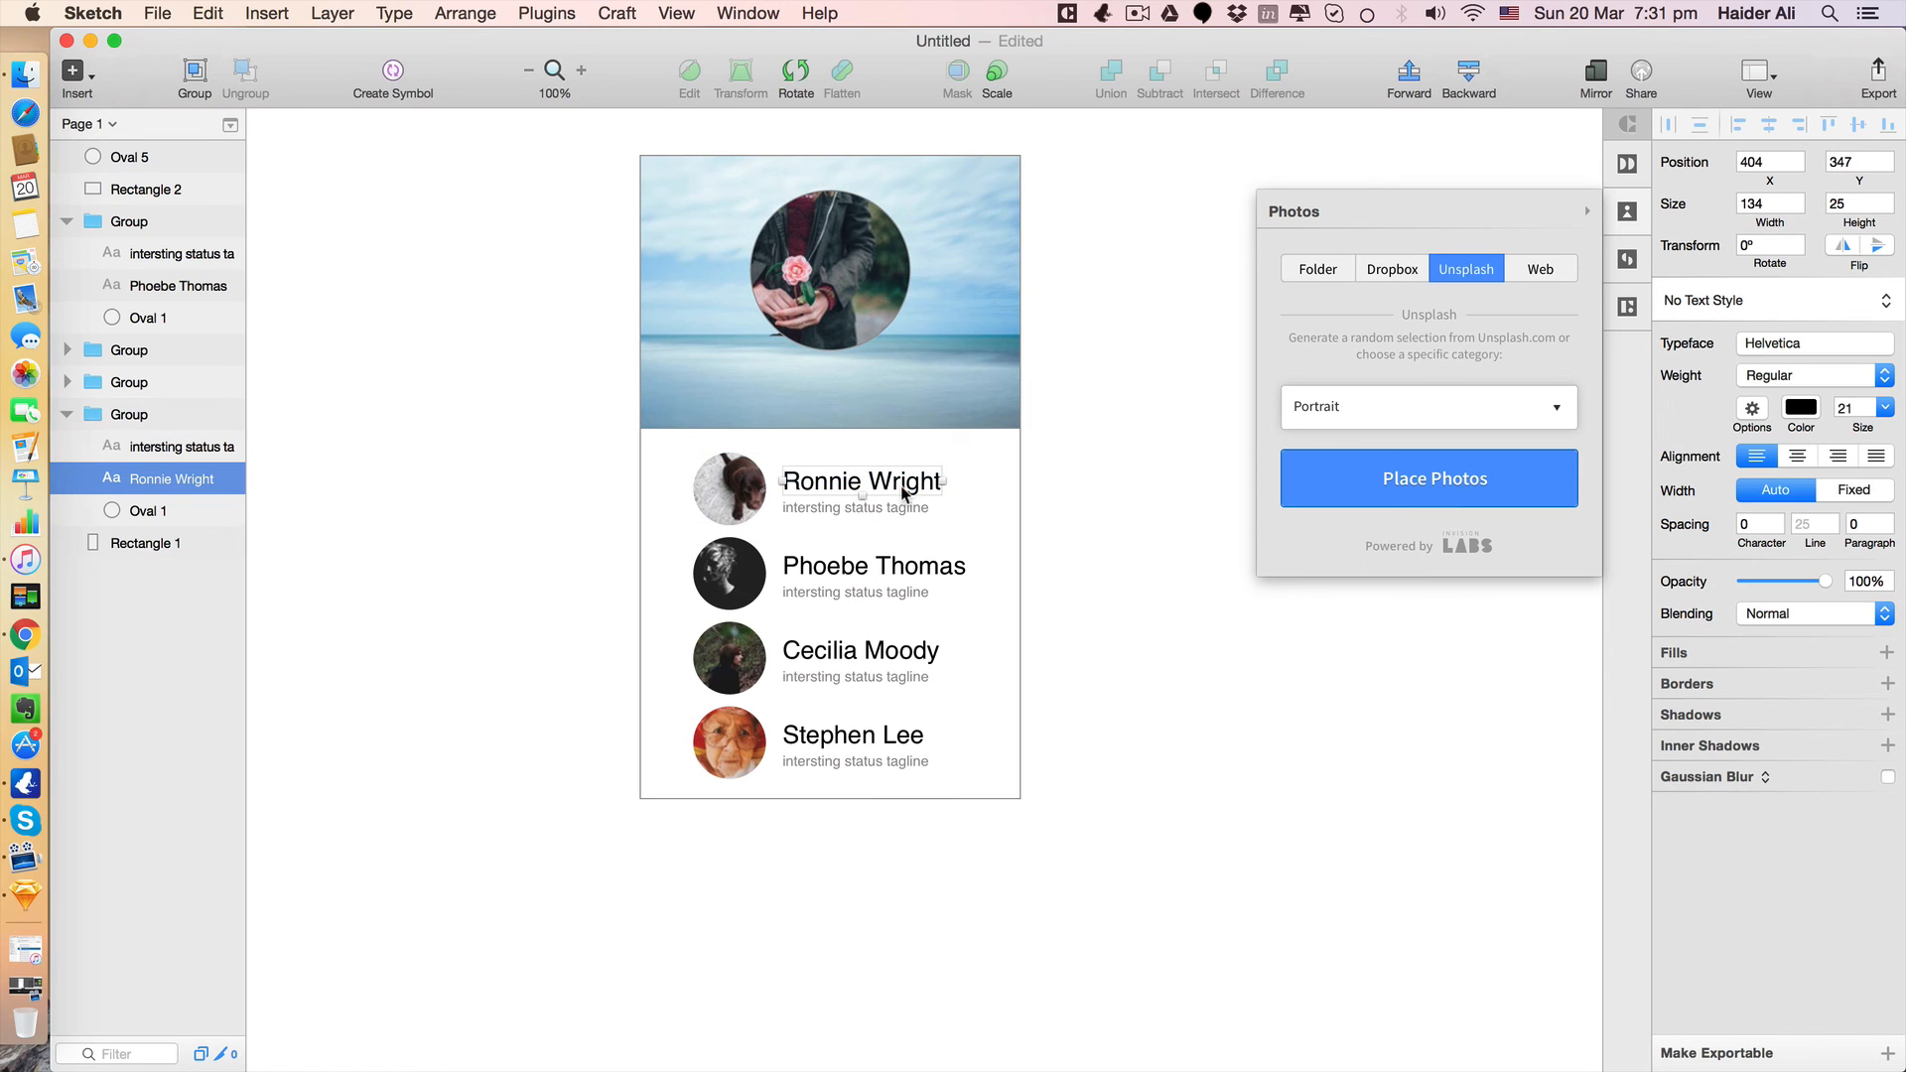
drag(892, 491, 878, 406)
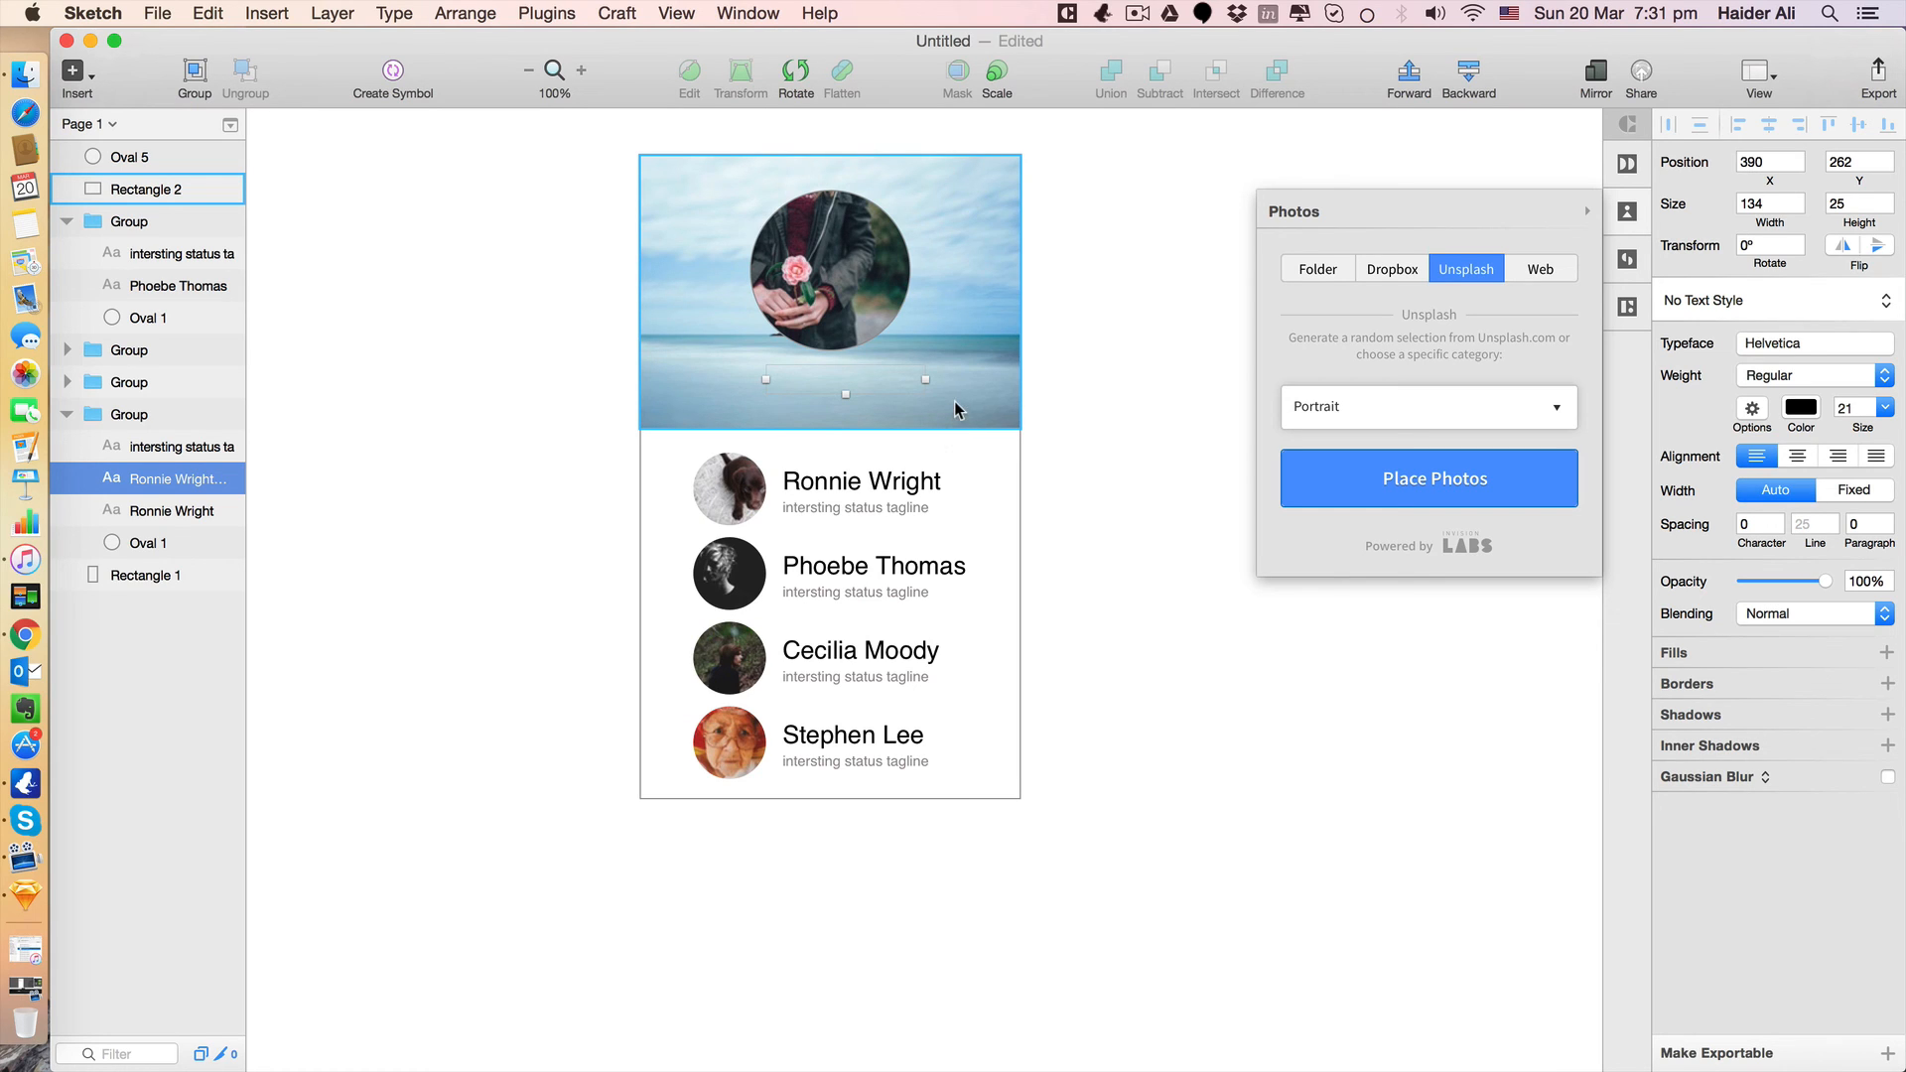
Move the duplicated name text to the front of the layers in its group.
click(466, 12)
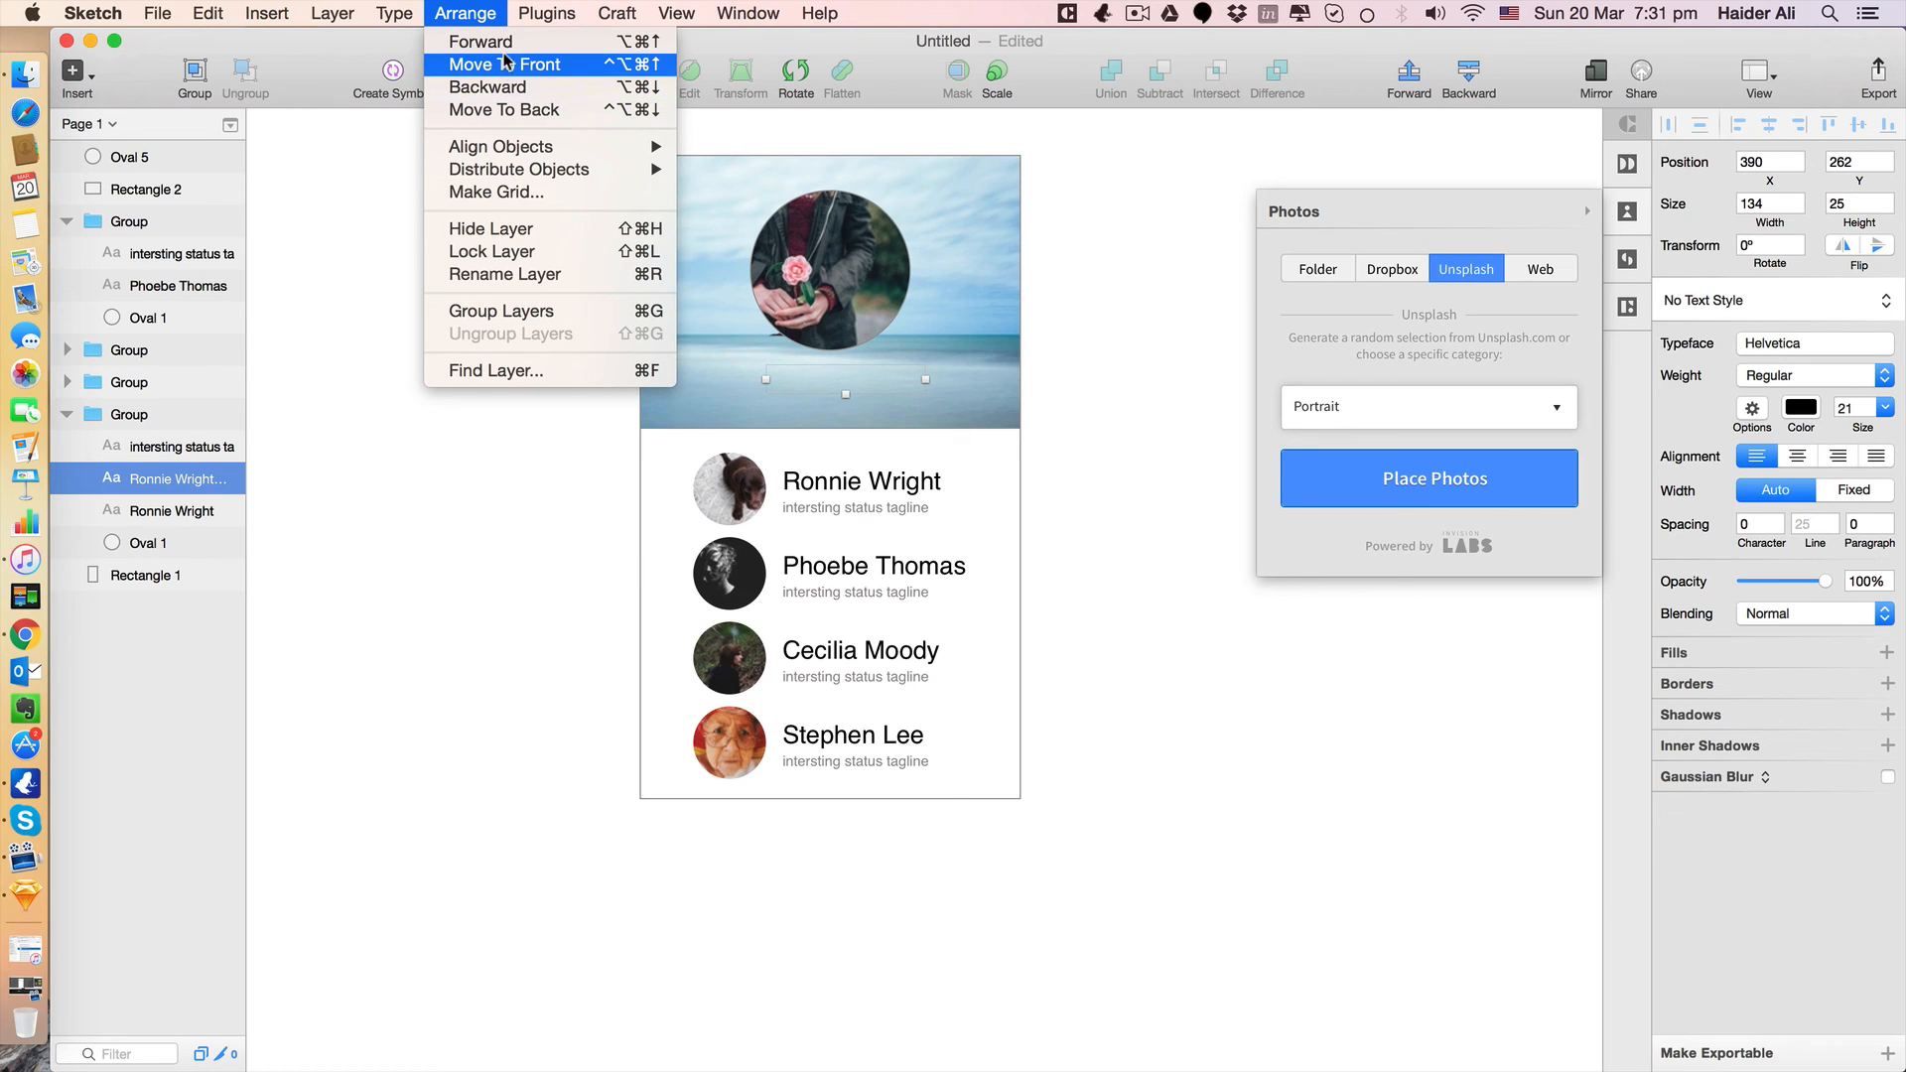
click(505, 64)
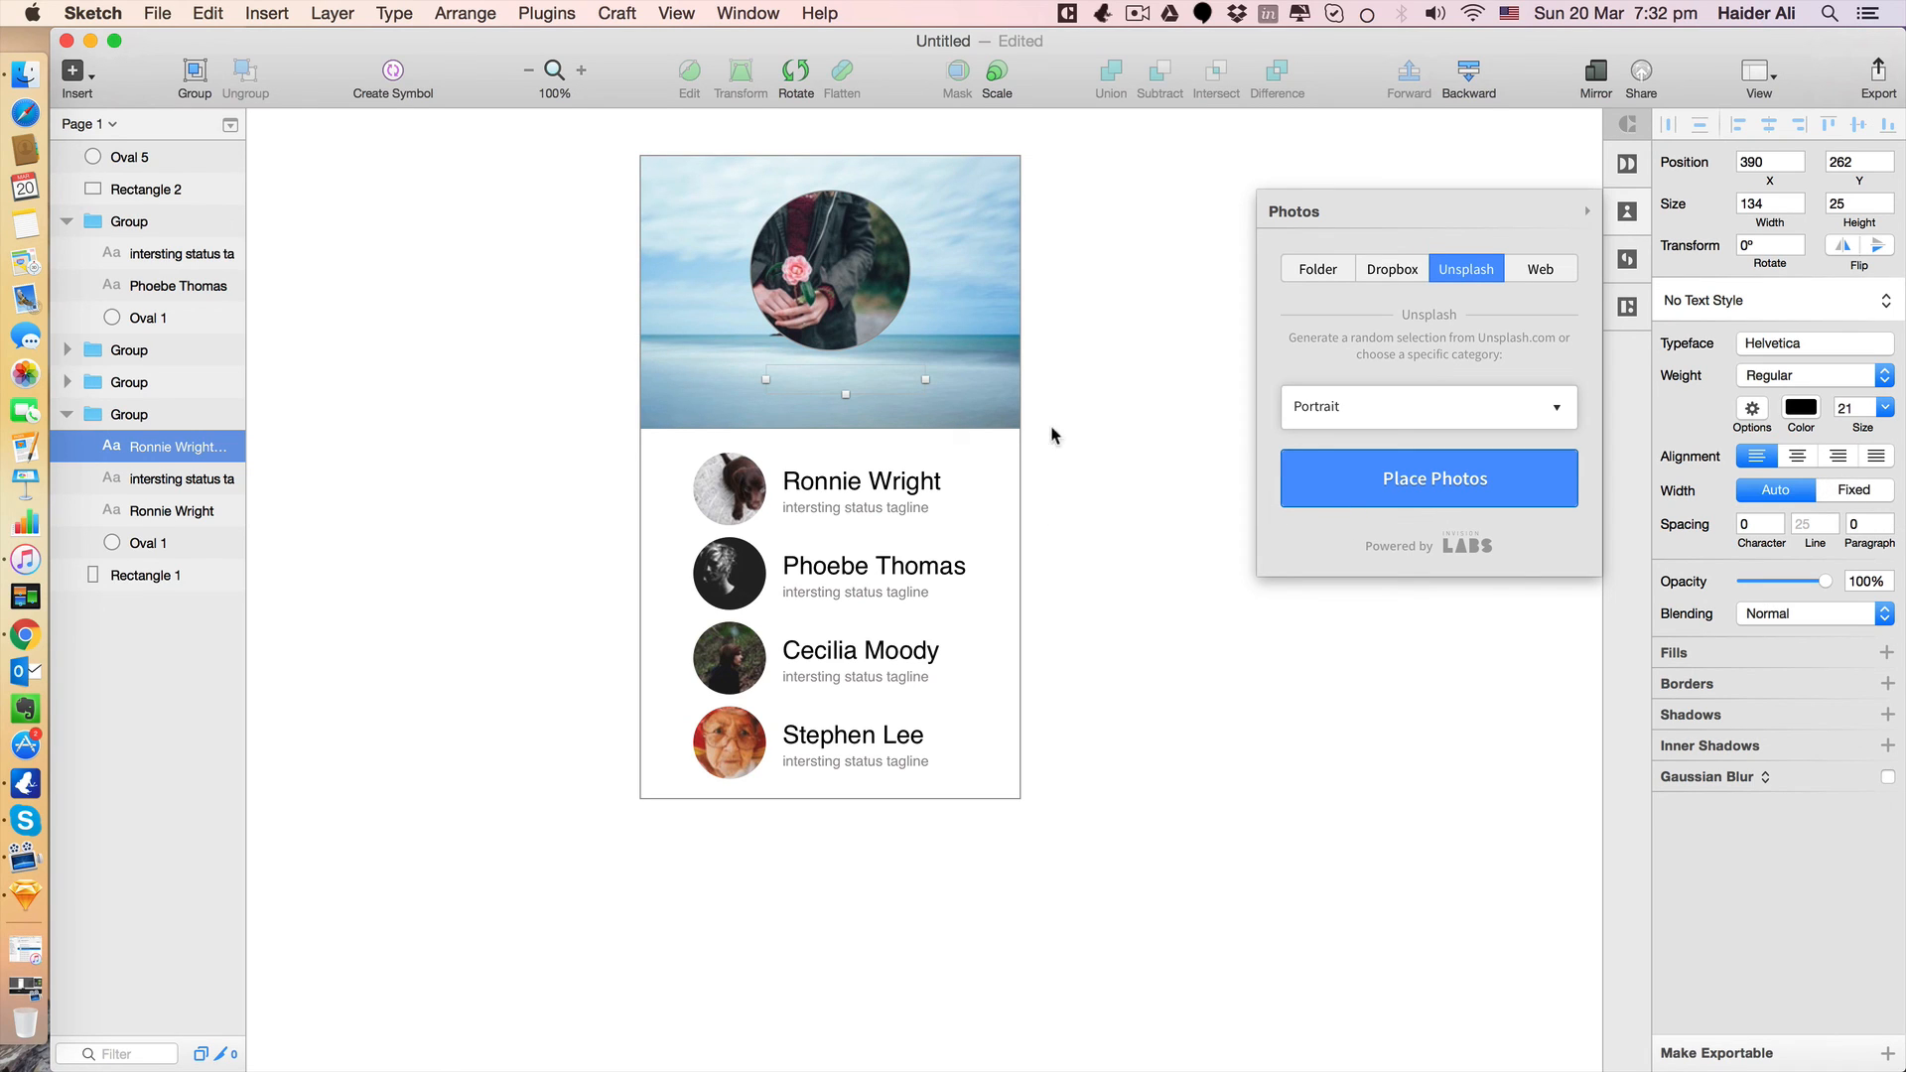
click(463, 13)
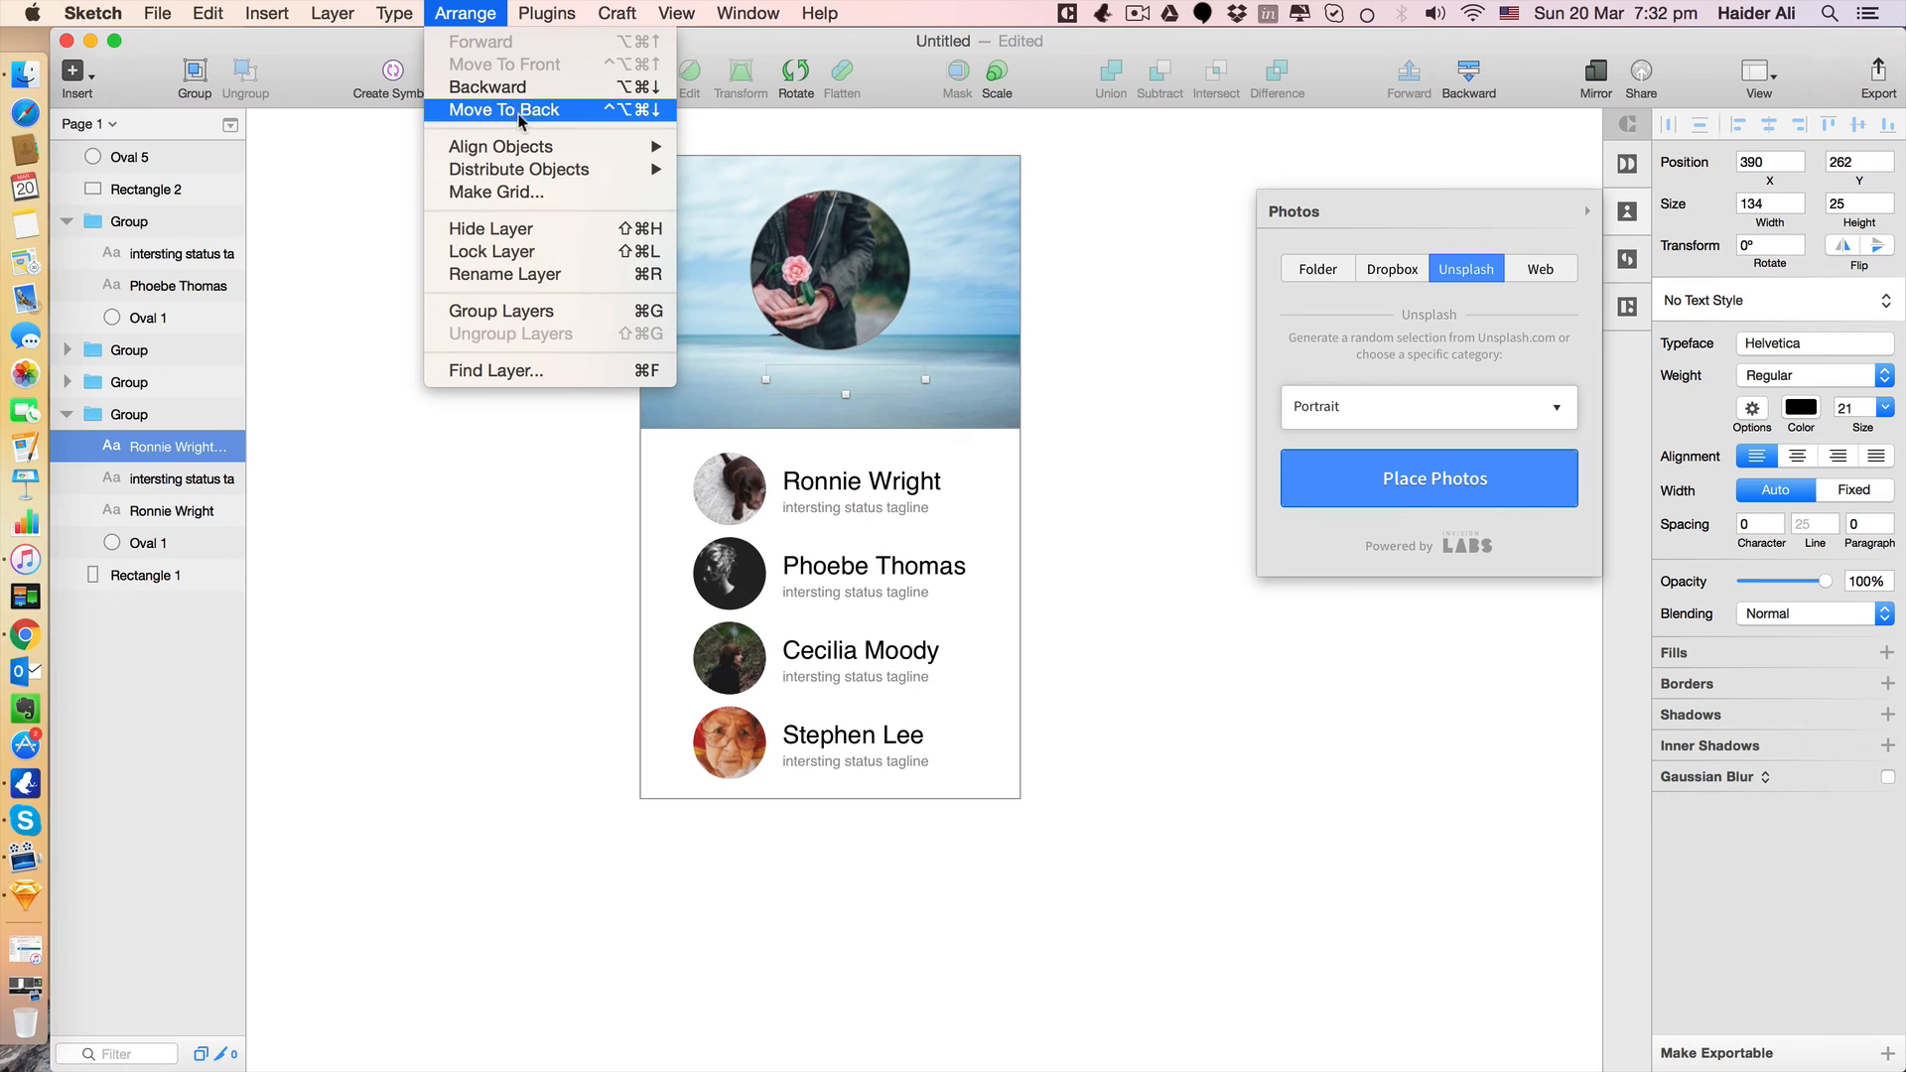
click(1092, 395)
Try to bring the header and background rectangles to the front, and move them out of place and undo the moves.
drag(1118, 401, 1004, 289)
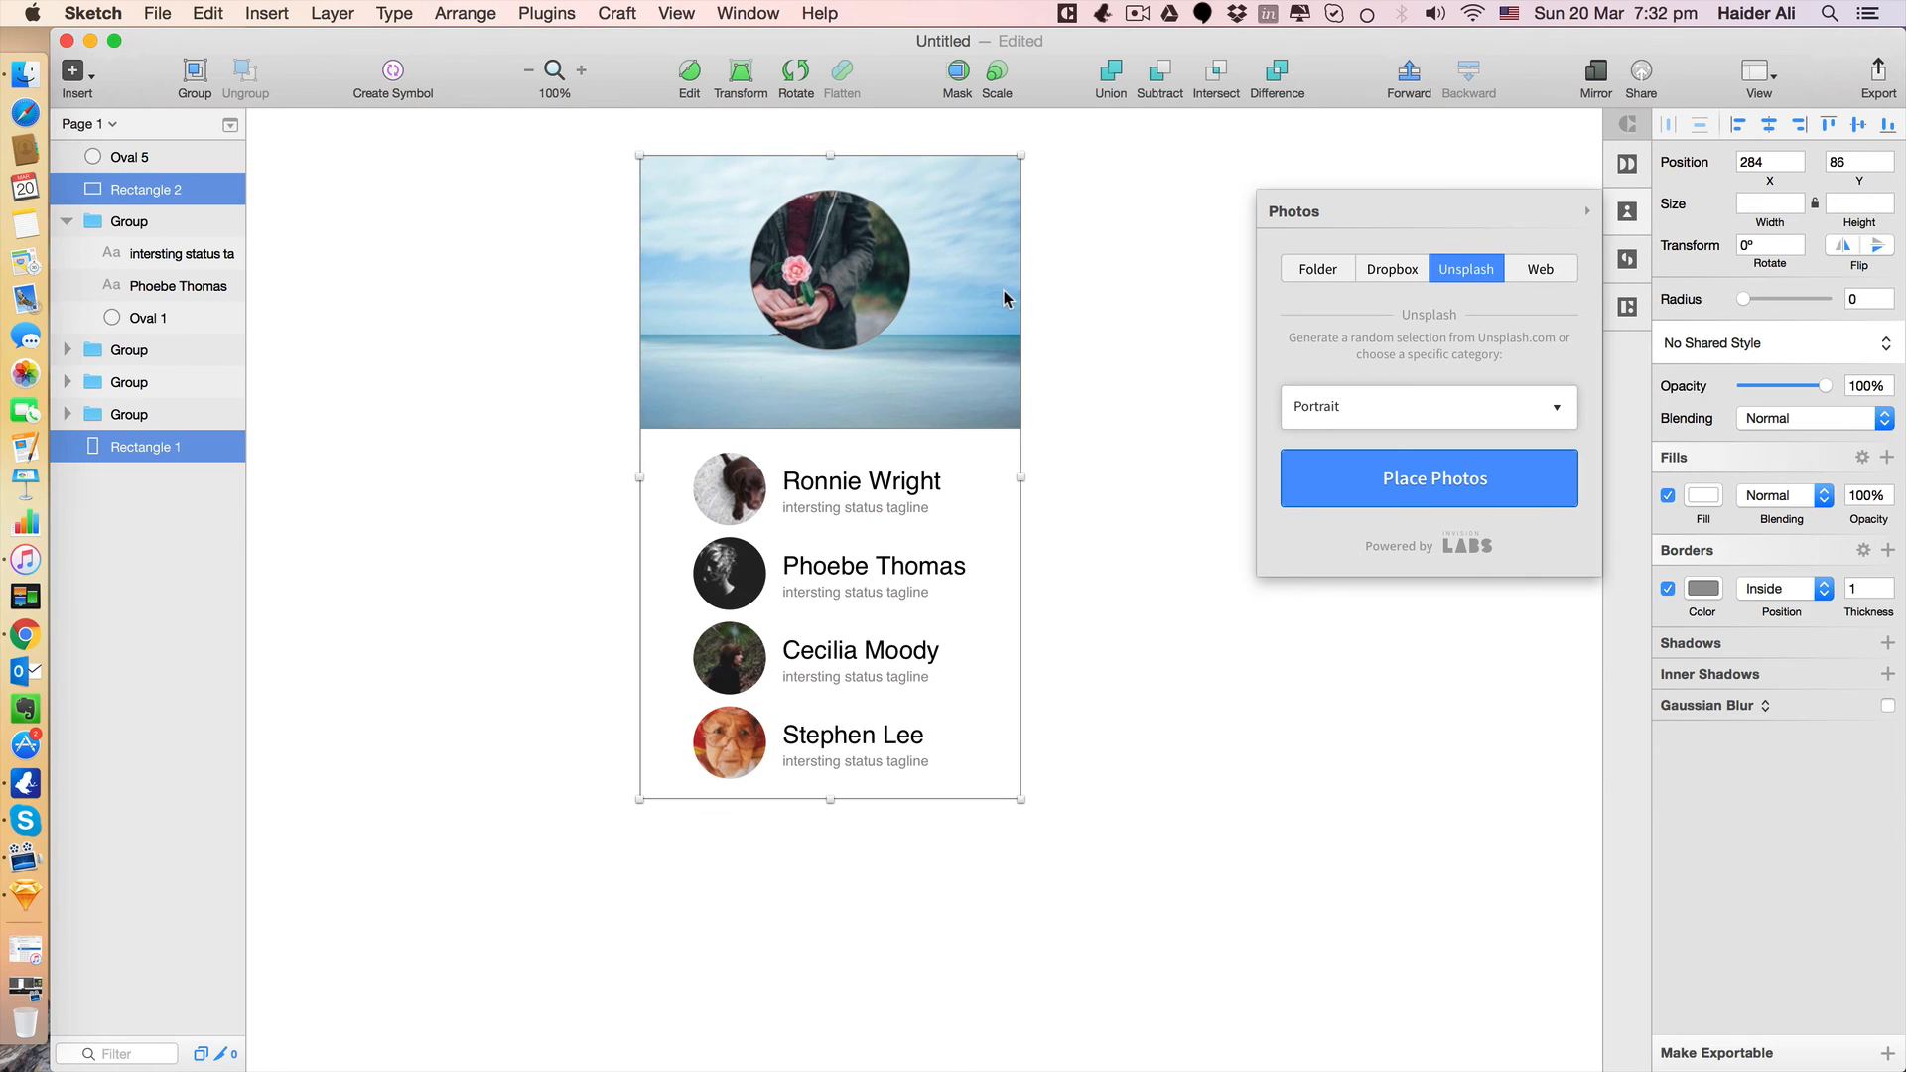
click(464, 13)
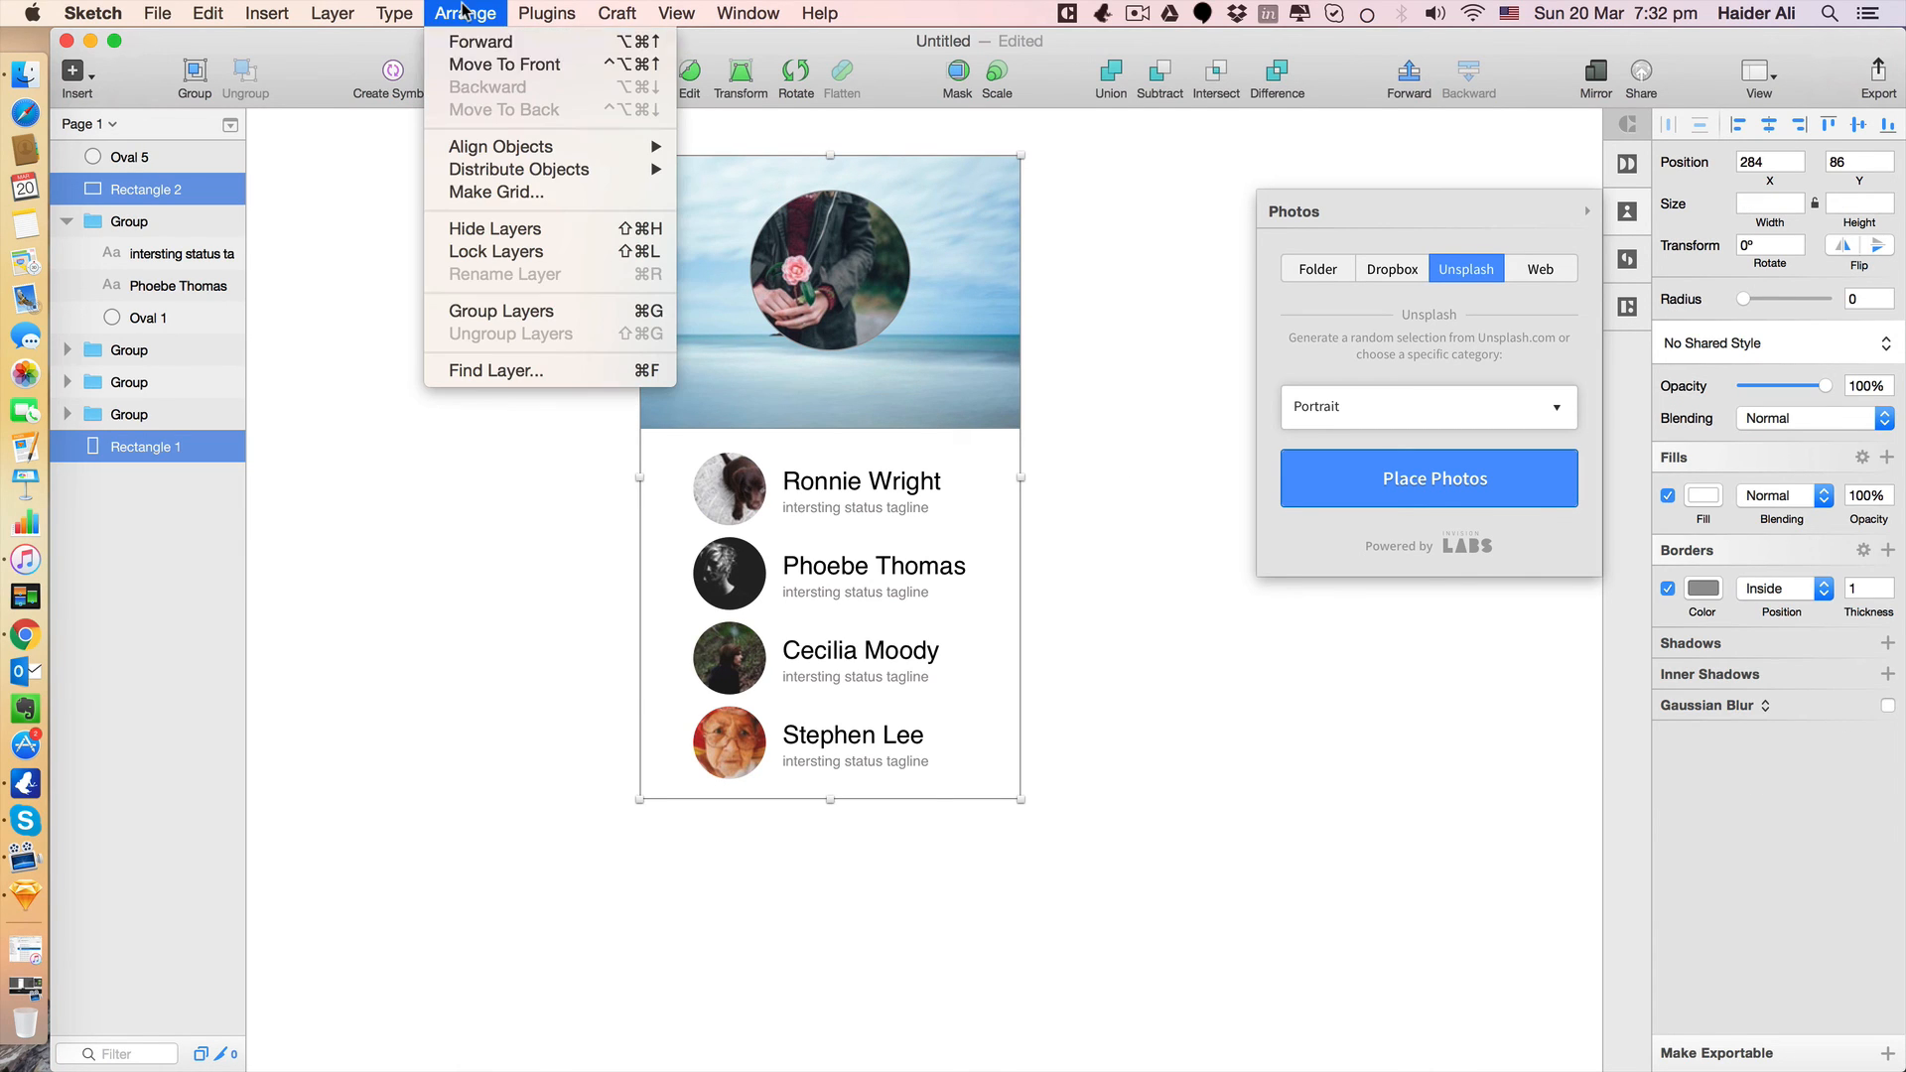
click(501, 65)
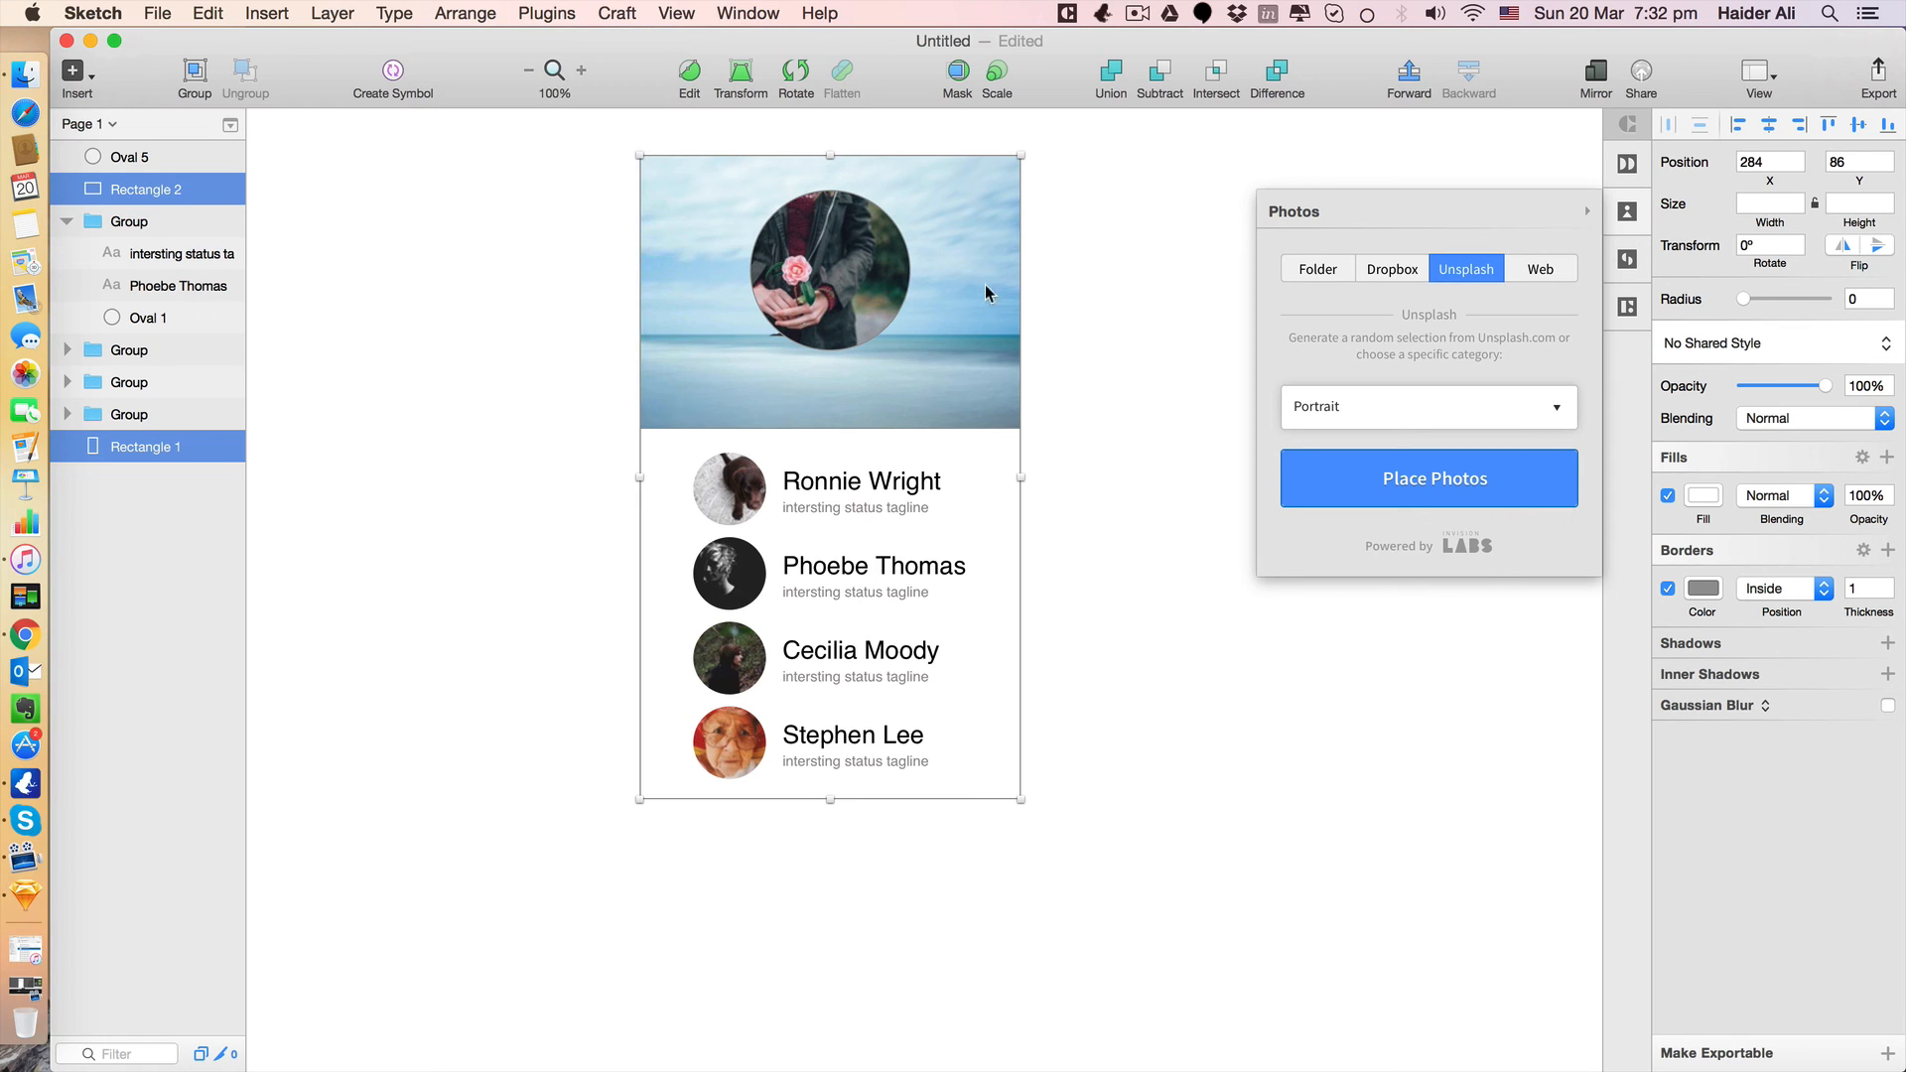
drag(985, 284, 973, 548)
key(super+z)
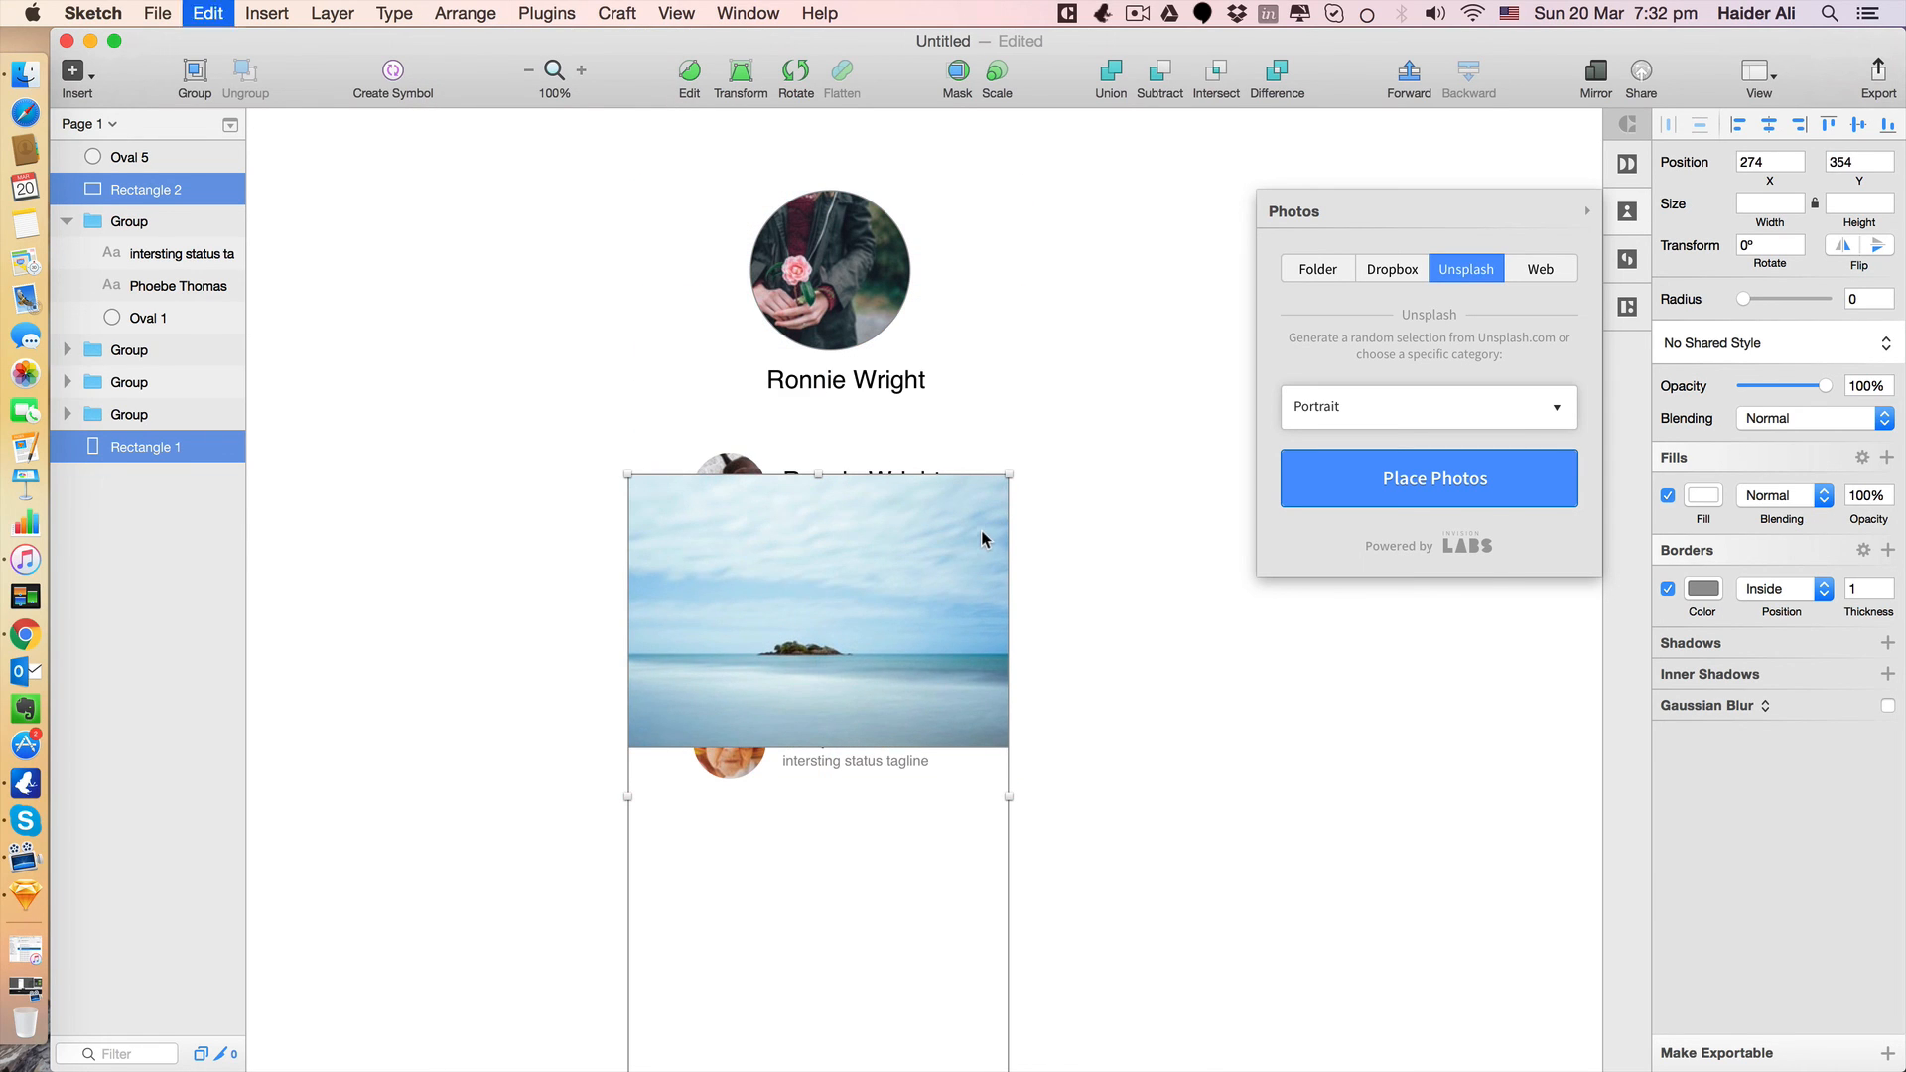
click(1026, 366)
drag(1009, 365, 899, 382)
key(super+z)
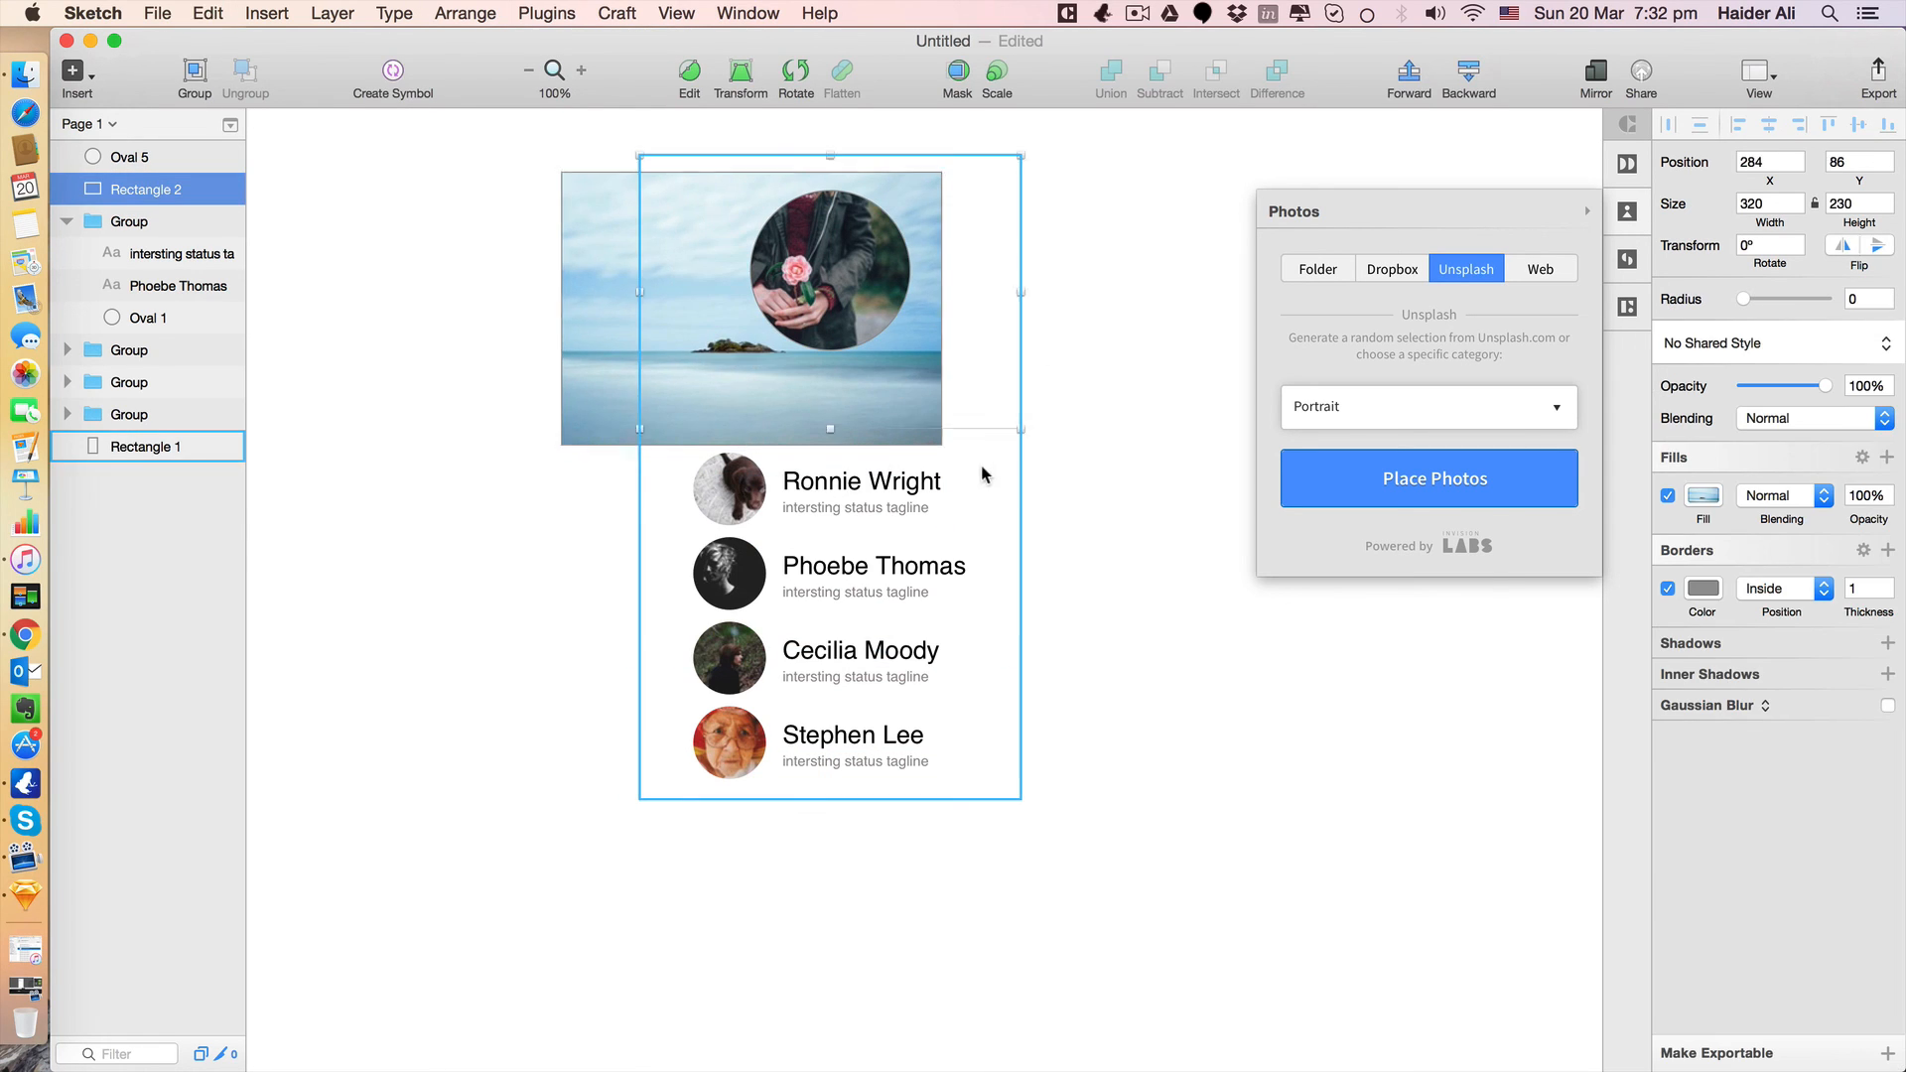
Bring the header photo rectangle and the background rectangle to the front of all layers.
shift+click(1005, 484)
click(433, 10)
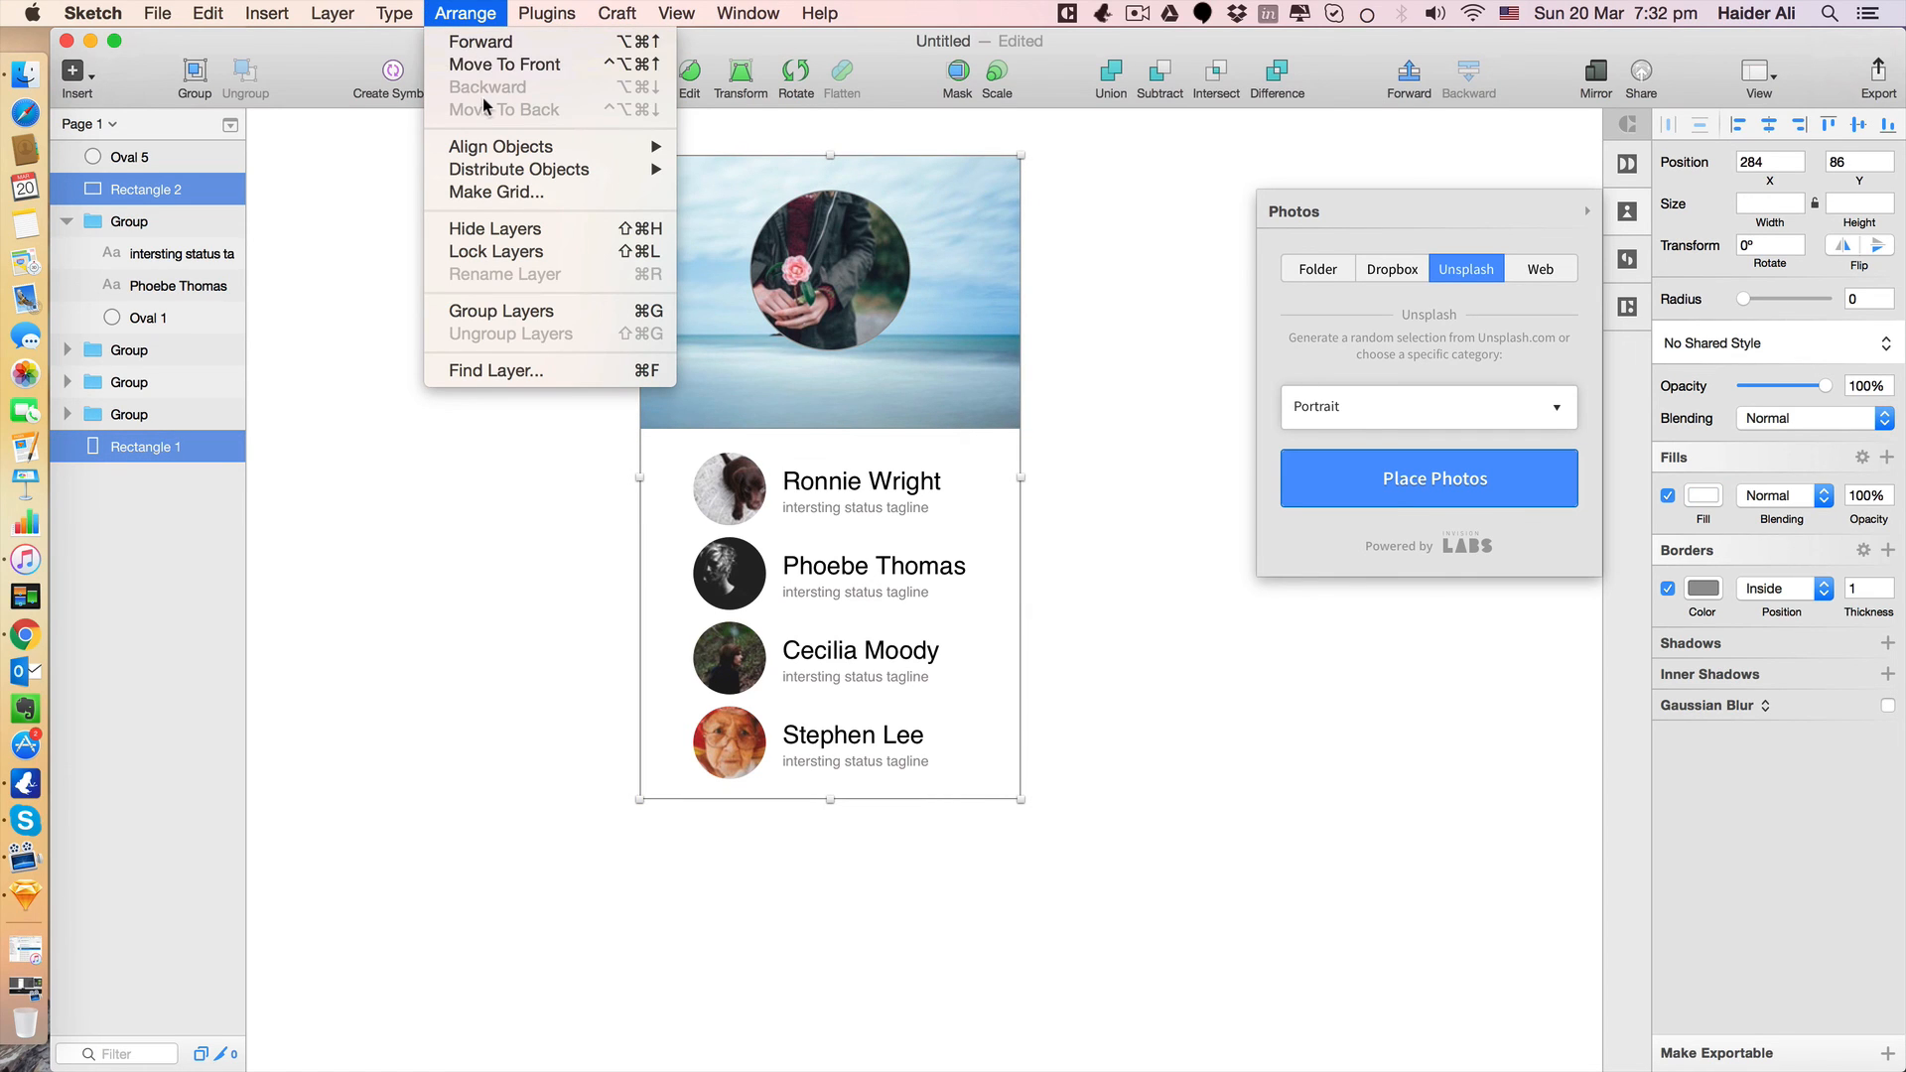
click(509, 66)
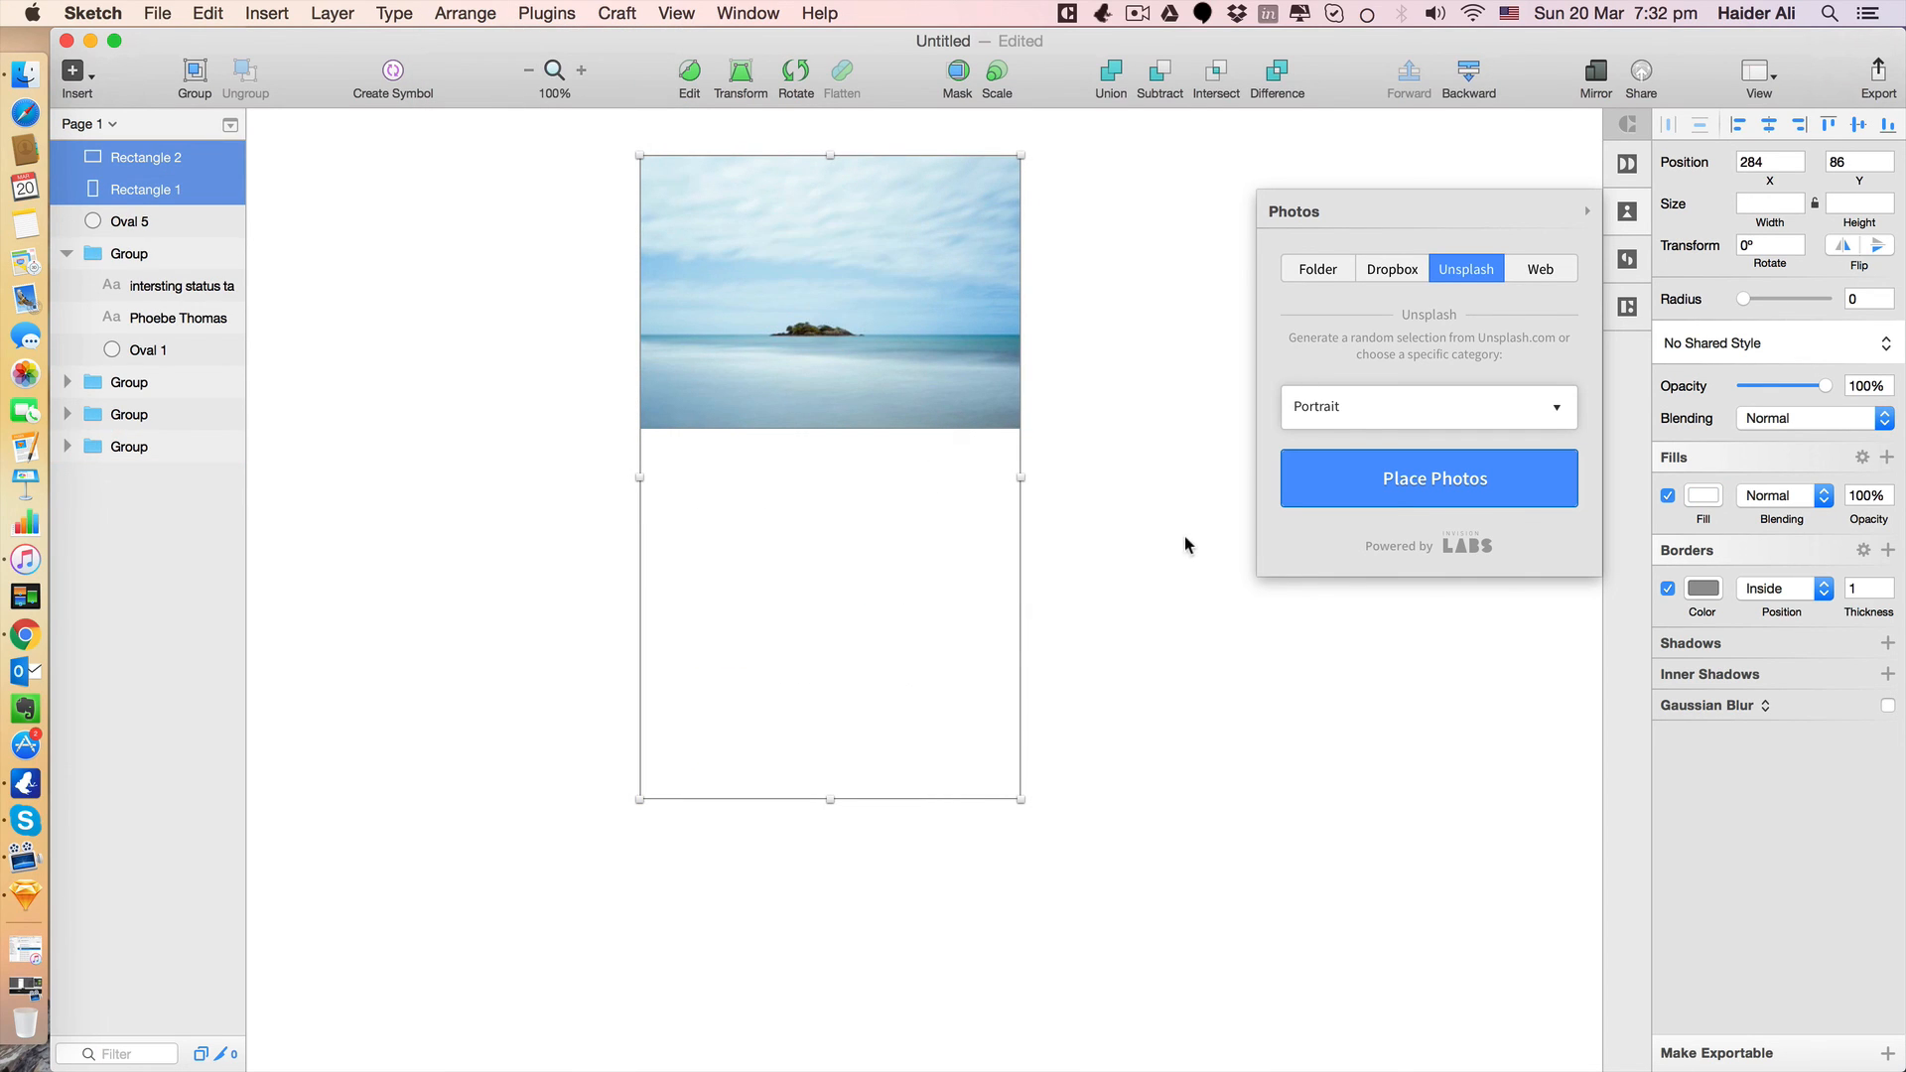
click(1066, 417)
drag(1114, 753, 1037, 473)
Send the header photo rectangle and the background rectangle to the back, behind the circle and contact groups.
click(999, 423)
shift+click(1001, 496)
click(464, 13)
click(491, 84)
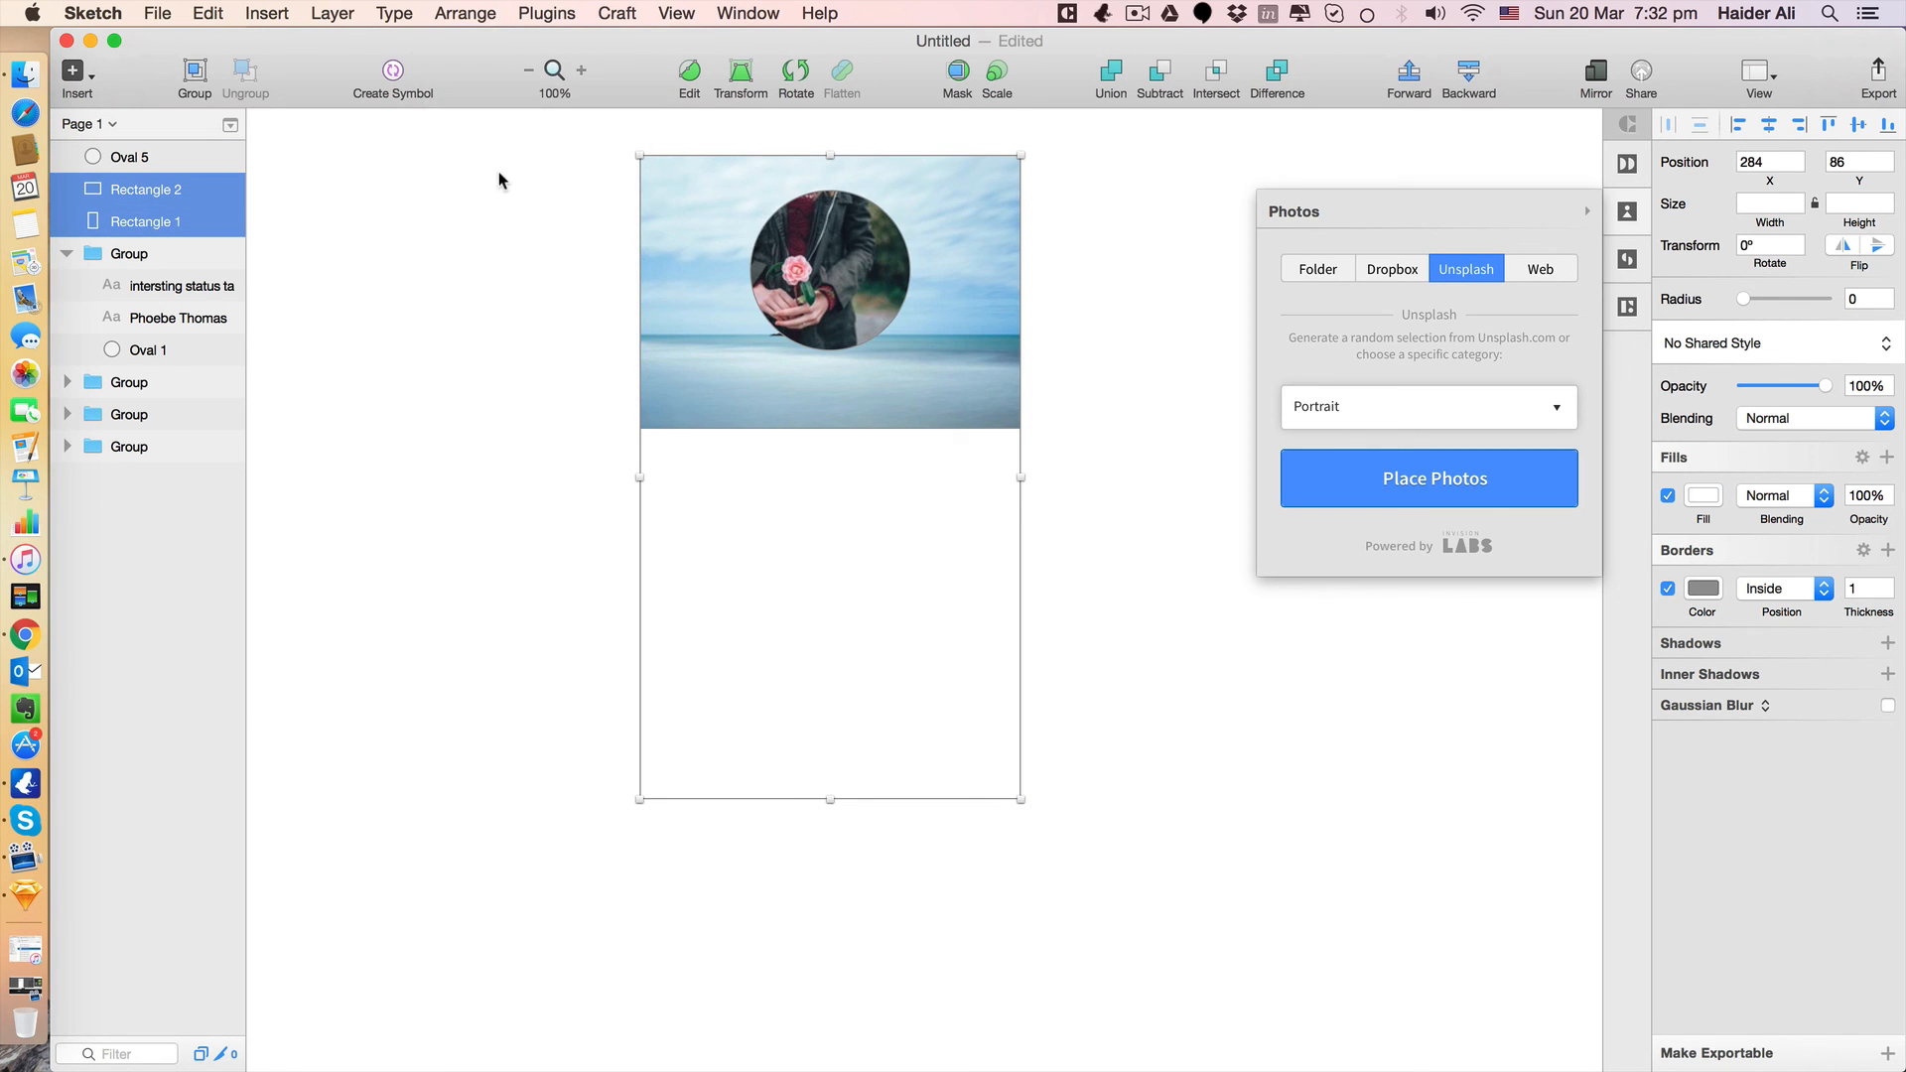
click(483, 13)
click(492, 106)
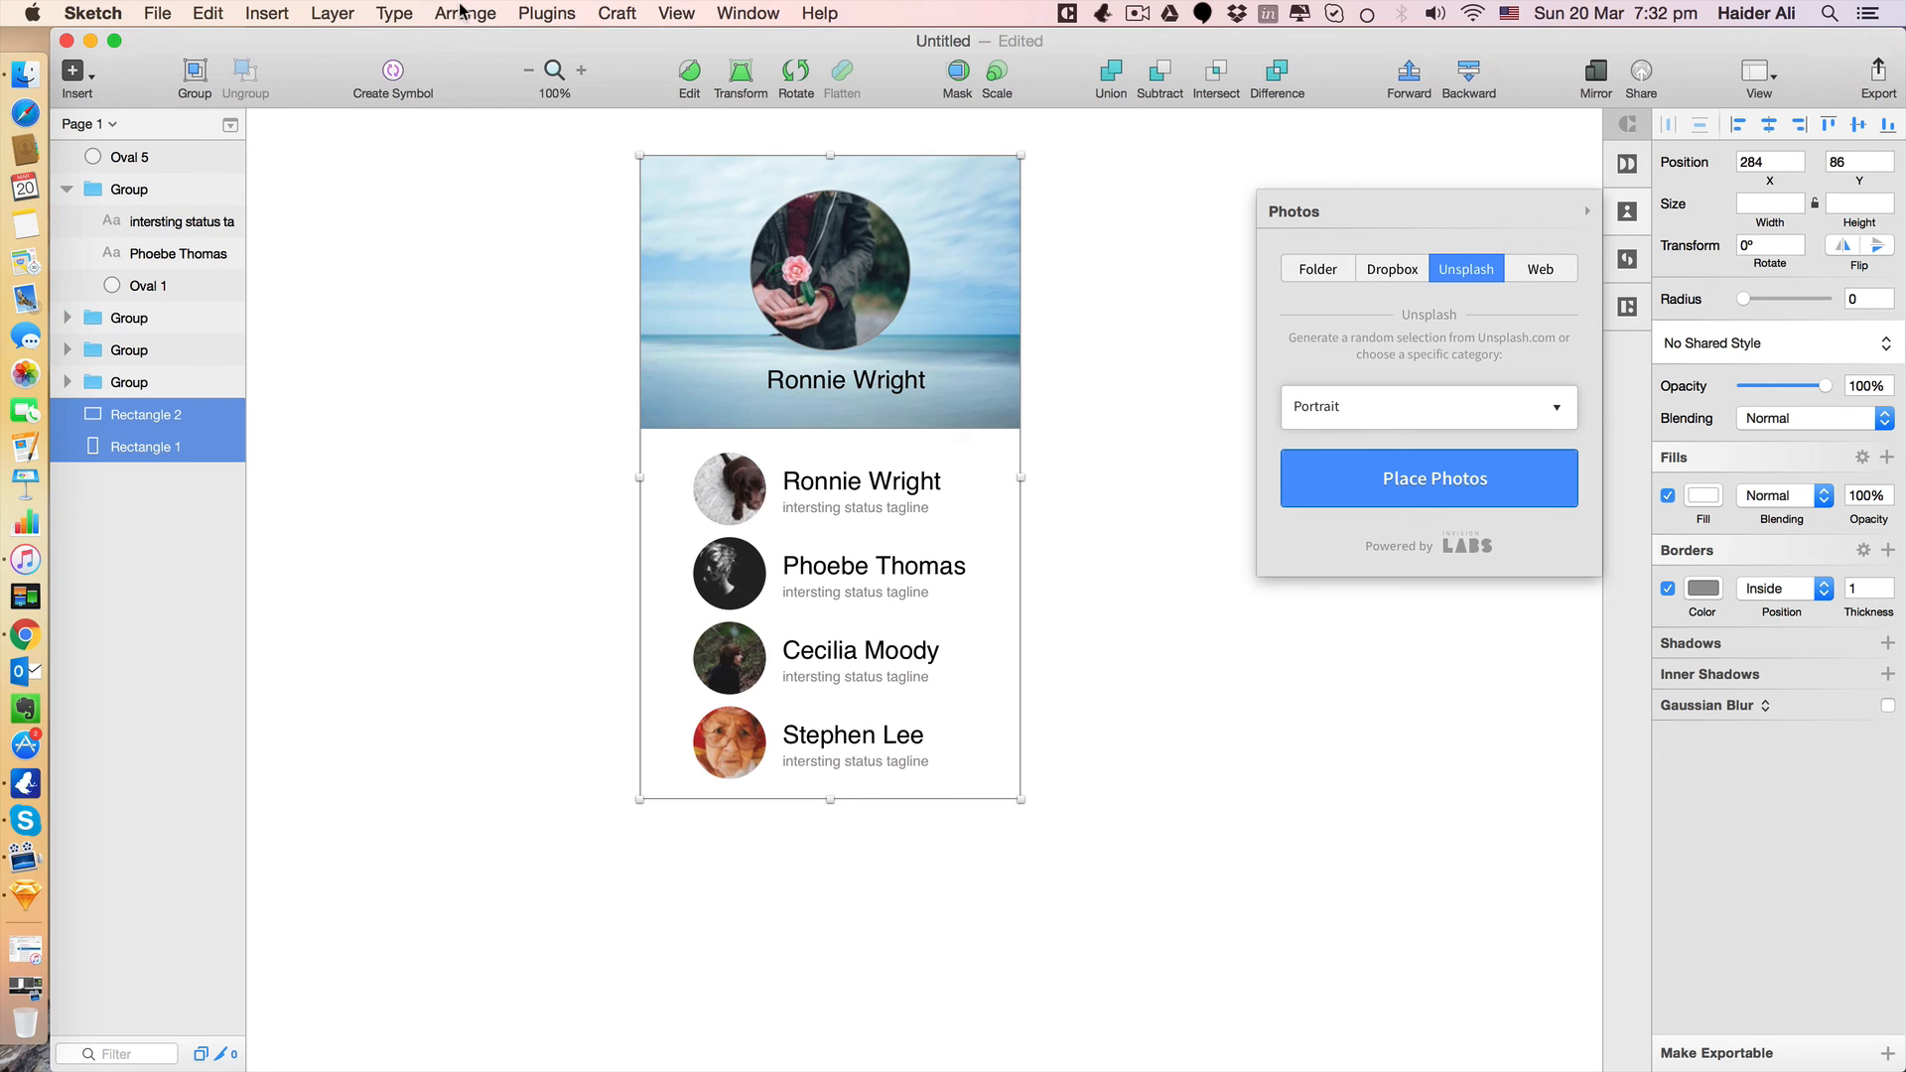
click(1080, 443)
Move the first contact group sideways and undo the move.
click(858, 380)
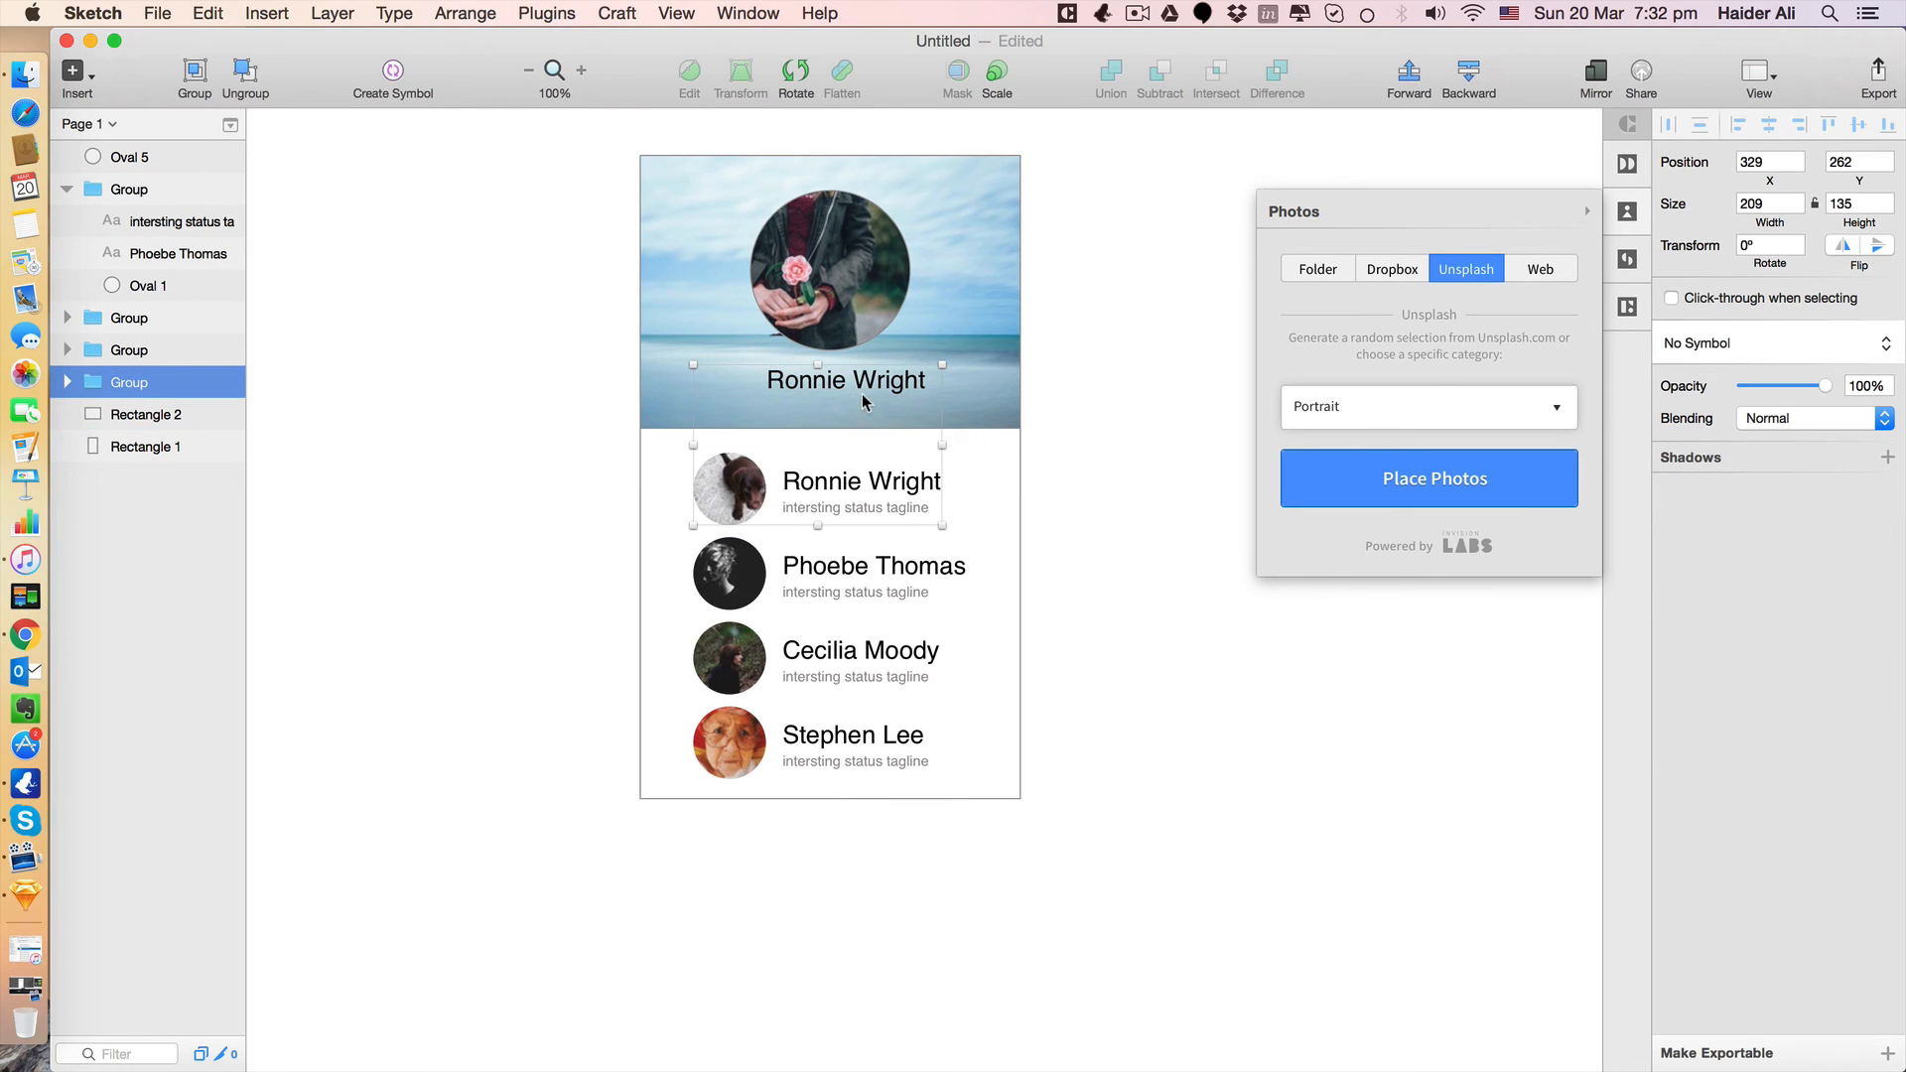
drag(864, 392, 962, 385)
key(super+z)
Select the duplicated name text inside the group and right-align it.
click(951, 401)
click(889, 390)
double_click(893, 389)
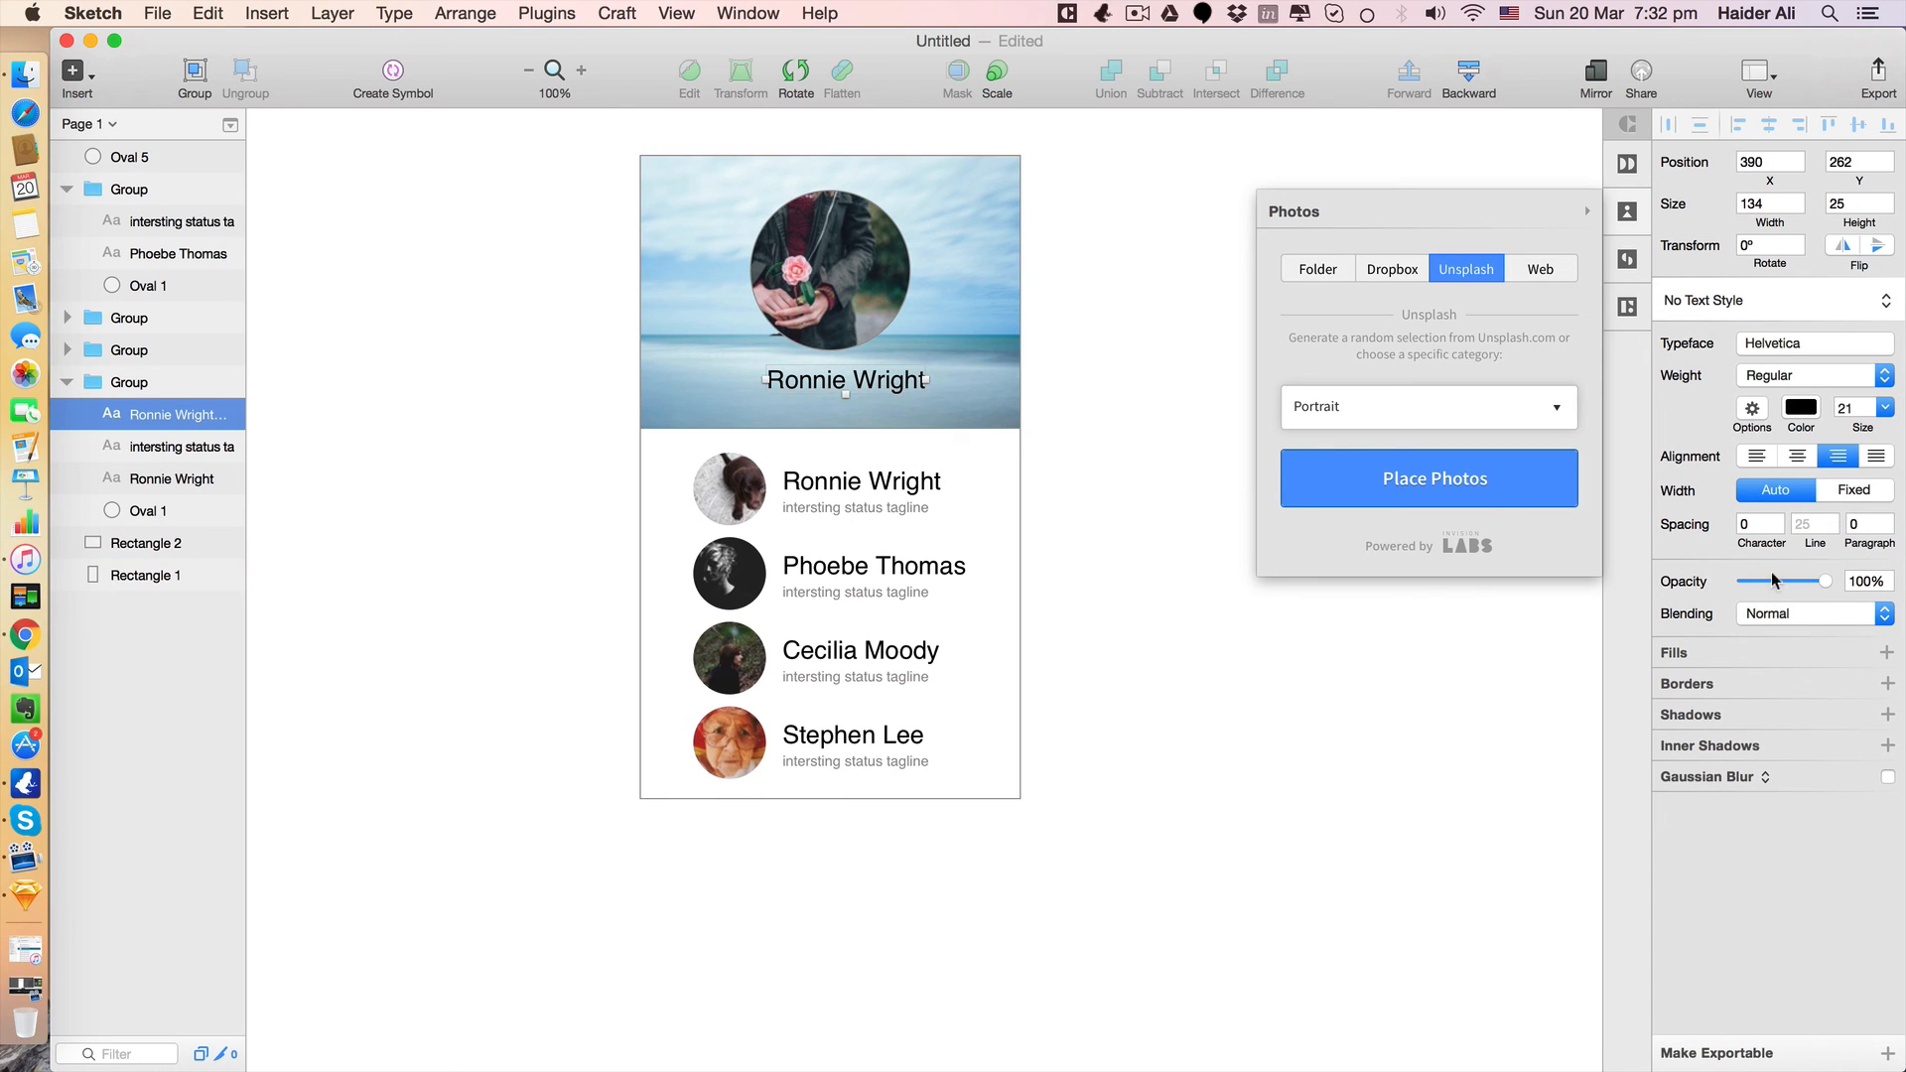
Replace the header name with a random female sample name using the Type plugin, generating it twice.
click(1628, 259)
click(1627, 306)
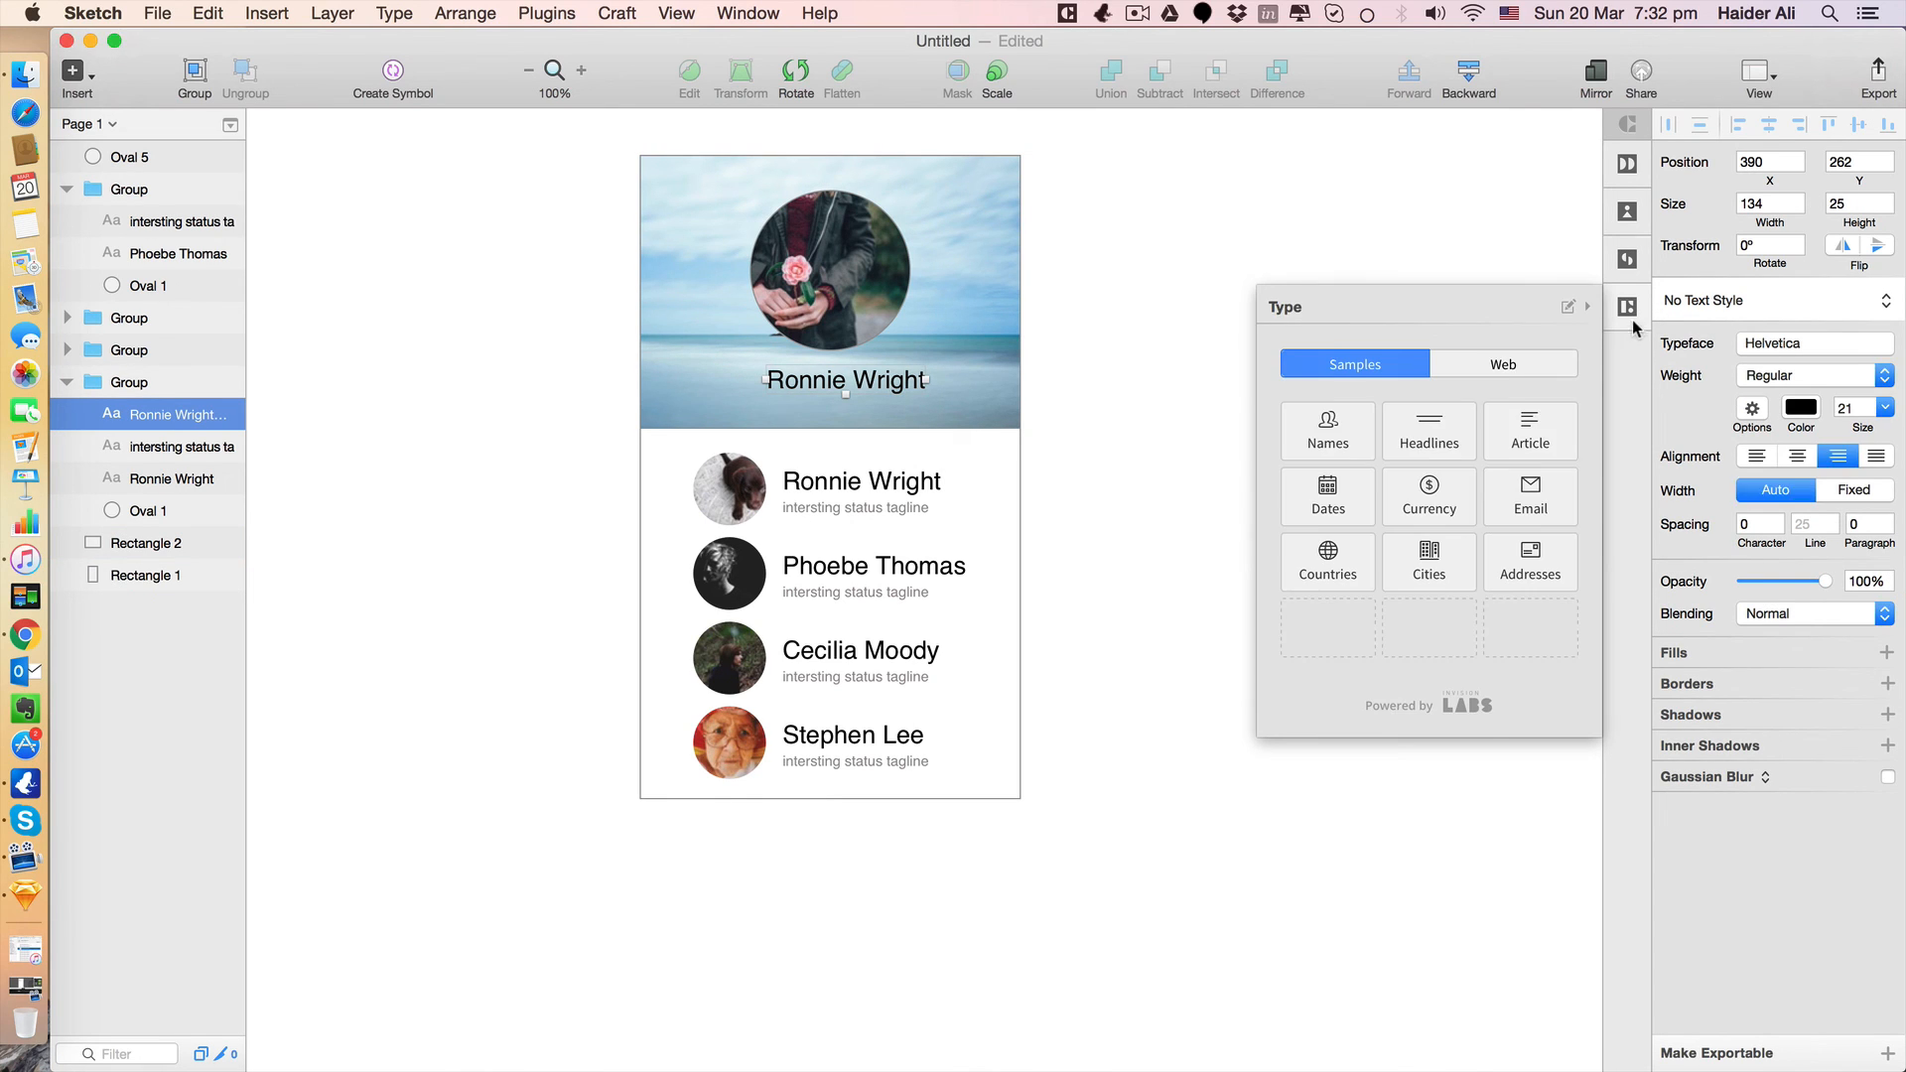
click(1327, 438)
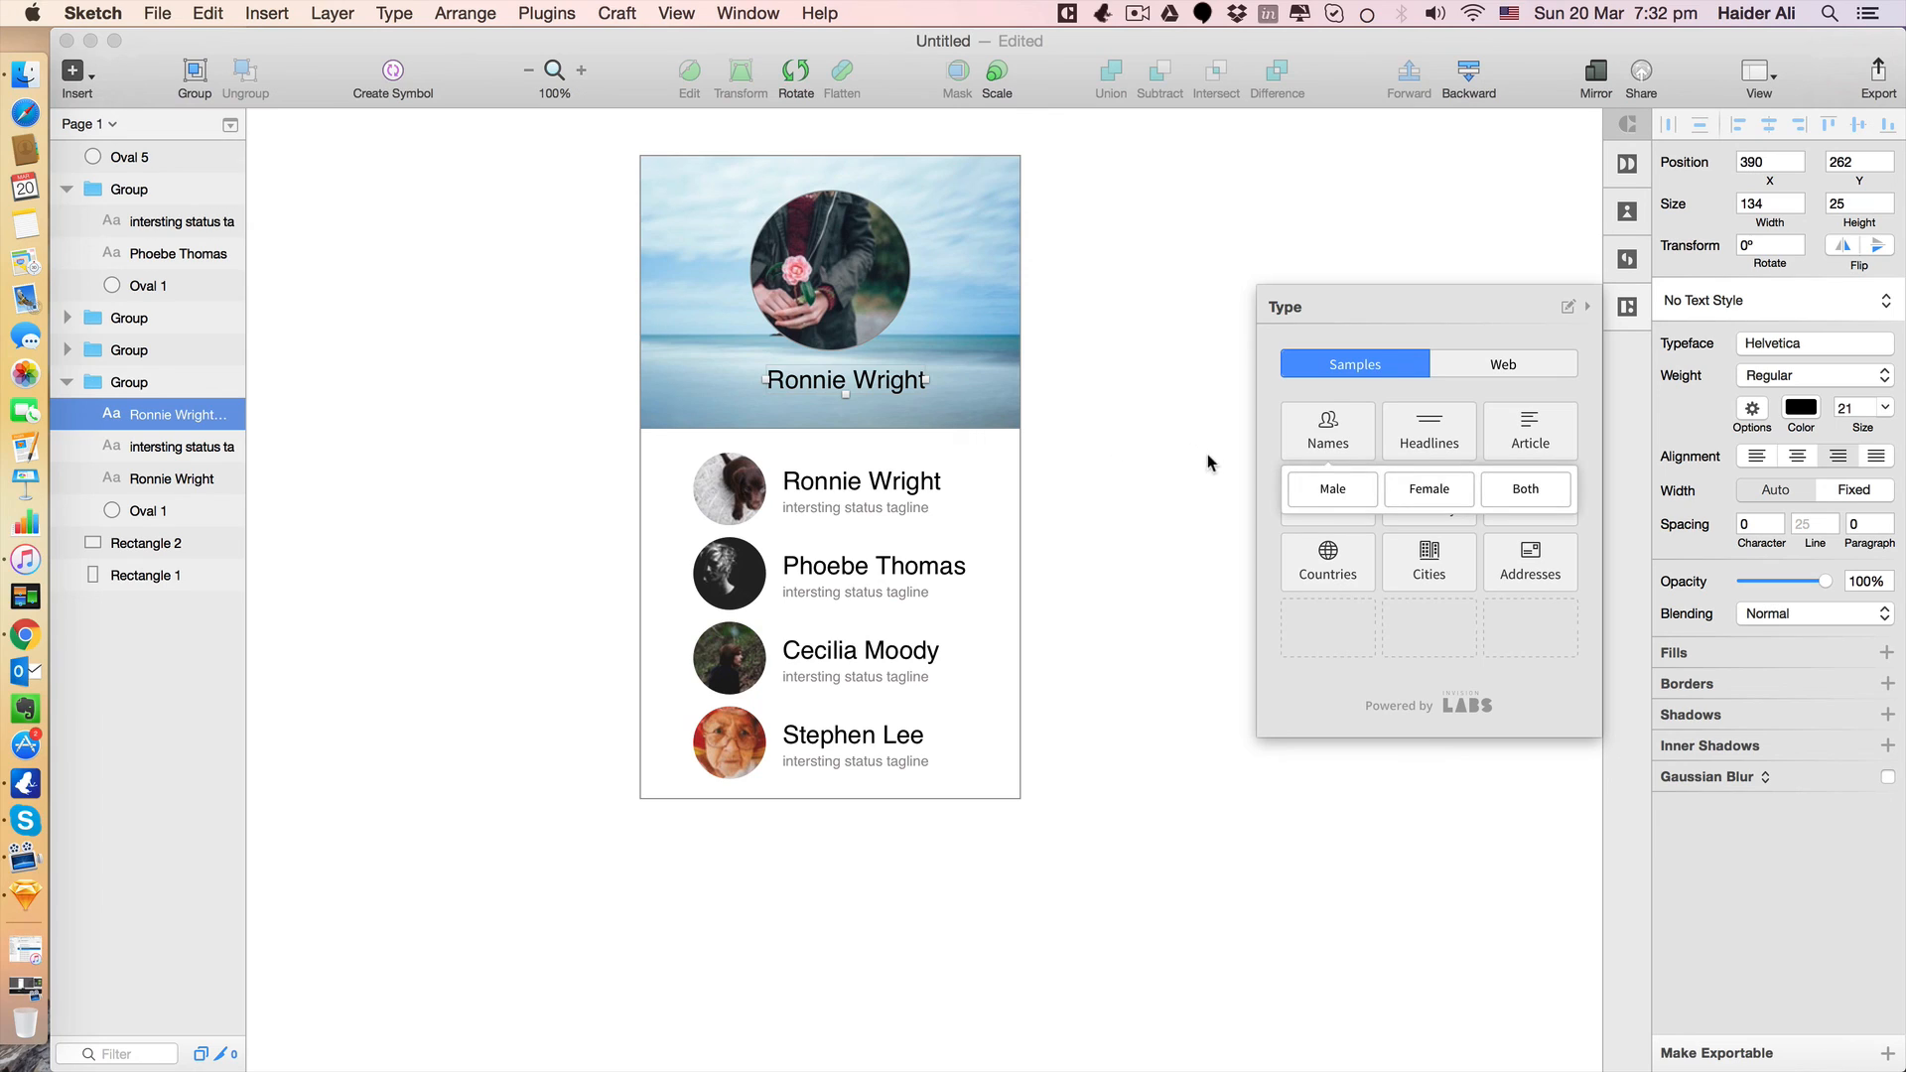
click(1421, 497)
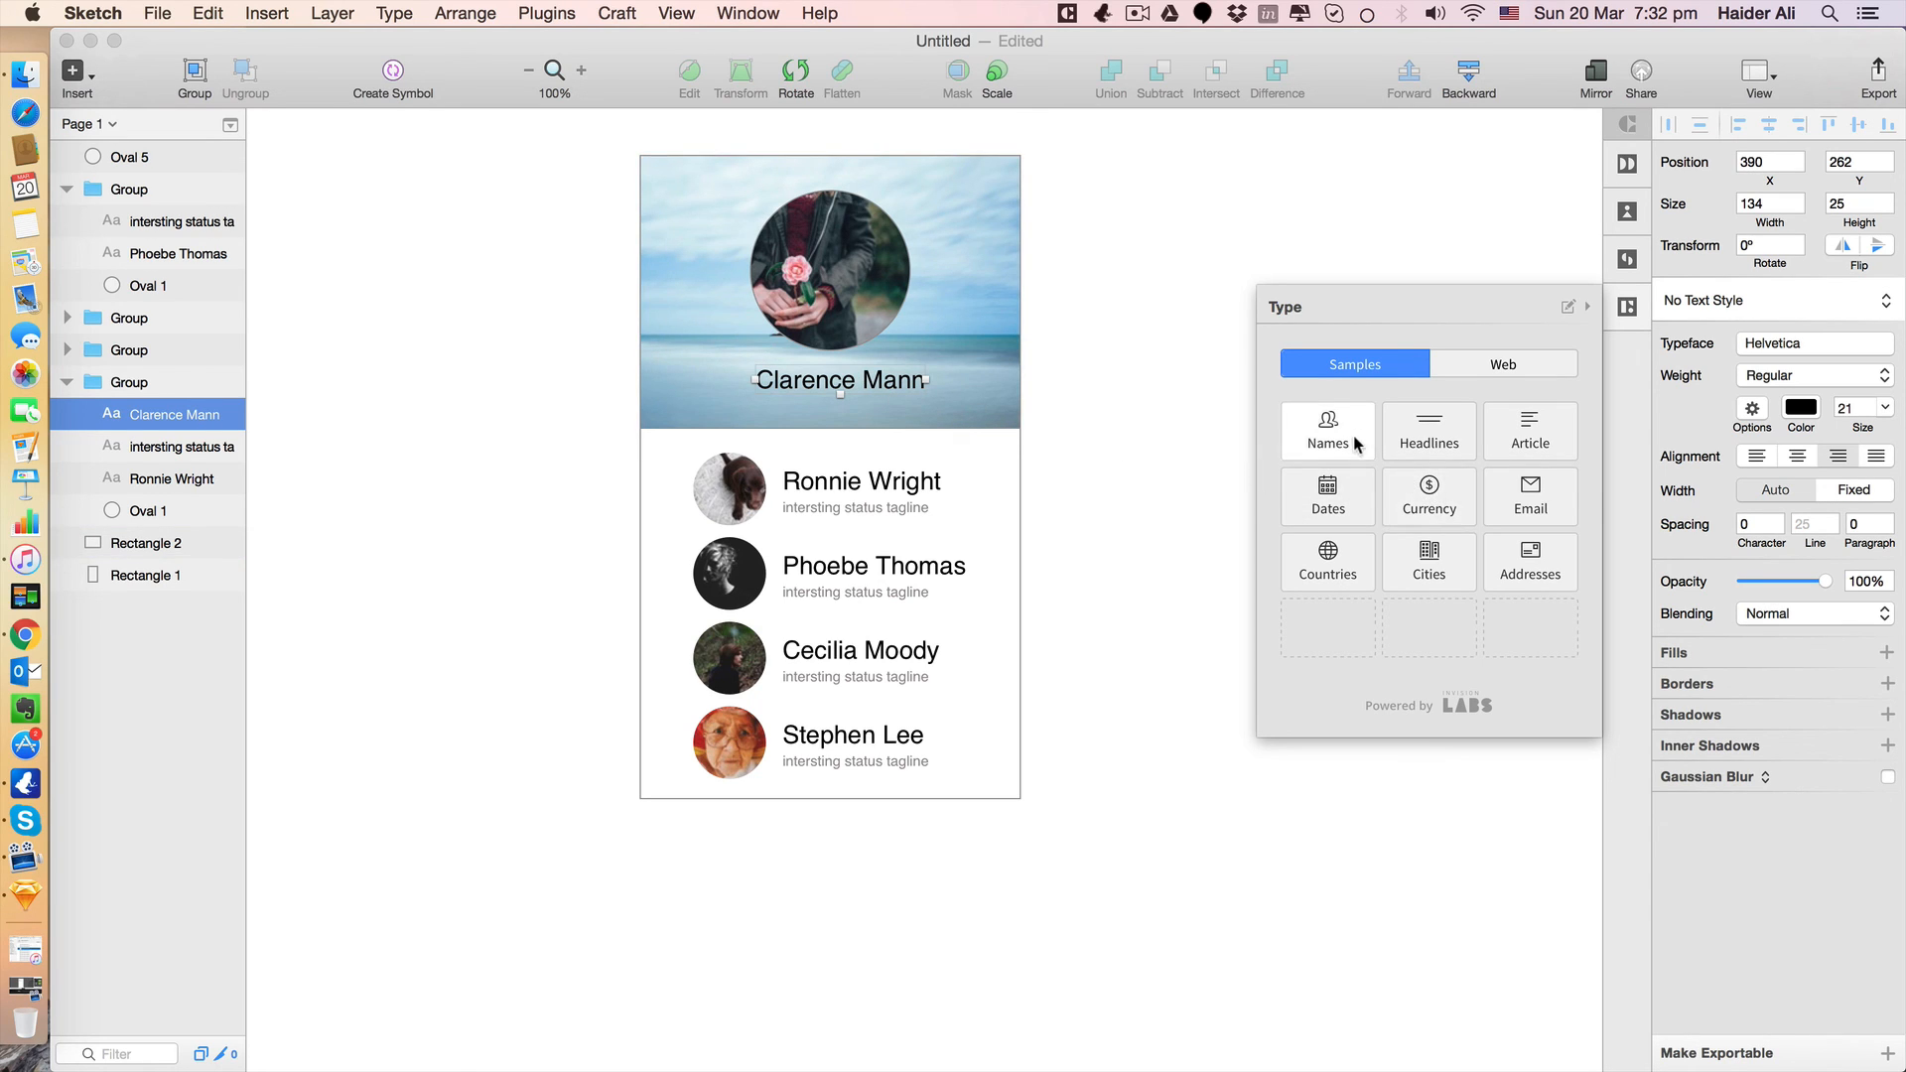
click(1328, 437)
click(1403, 494)
Ungroup the first contact group and centre the header name beneath the circular profile picture.
click(821, 408)
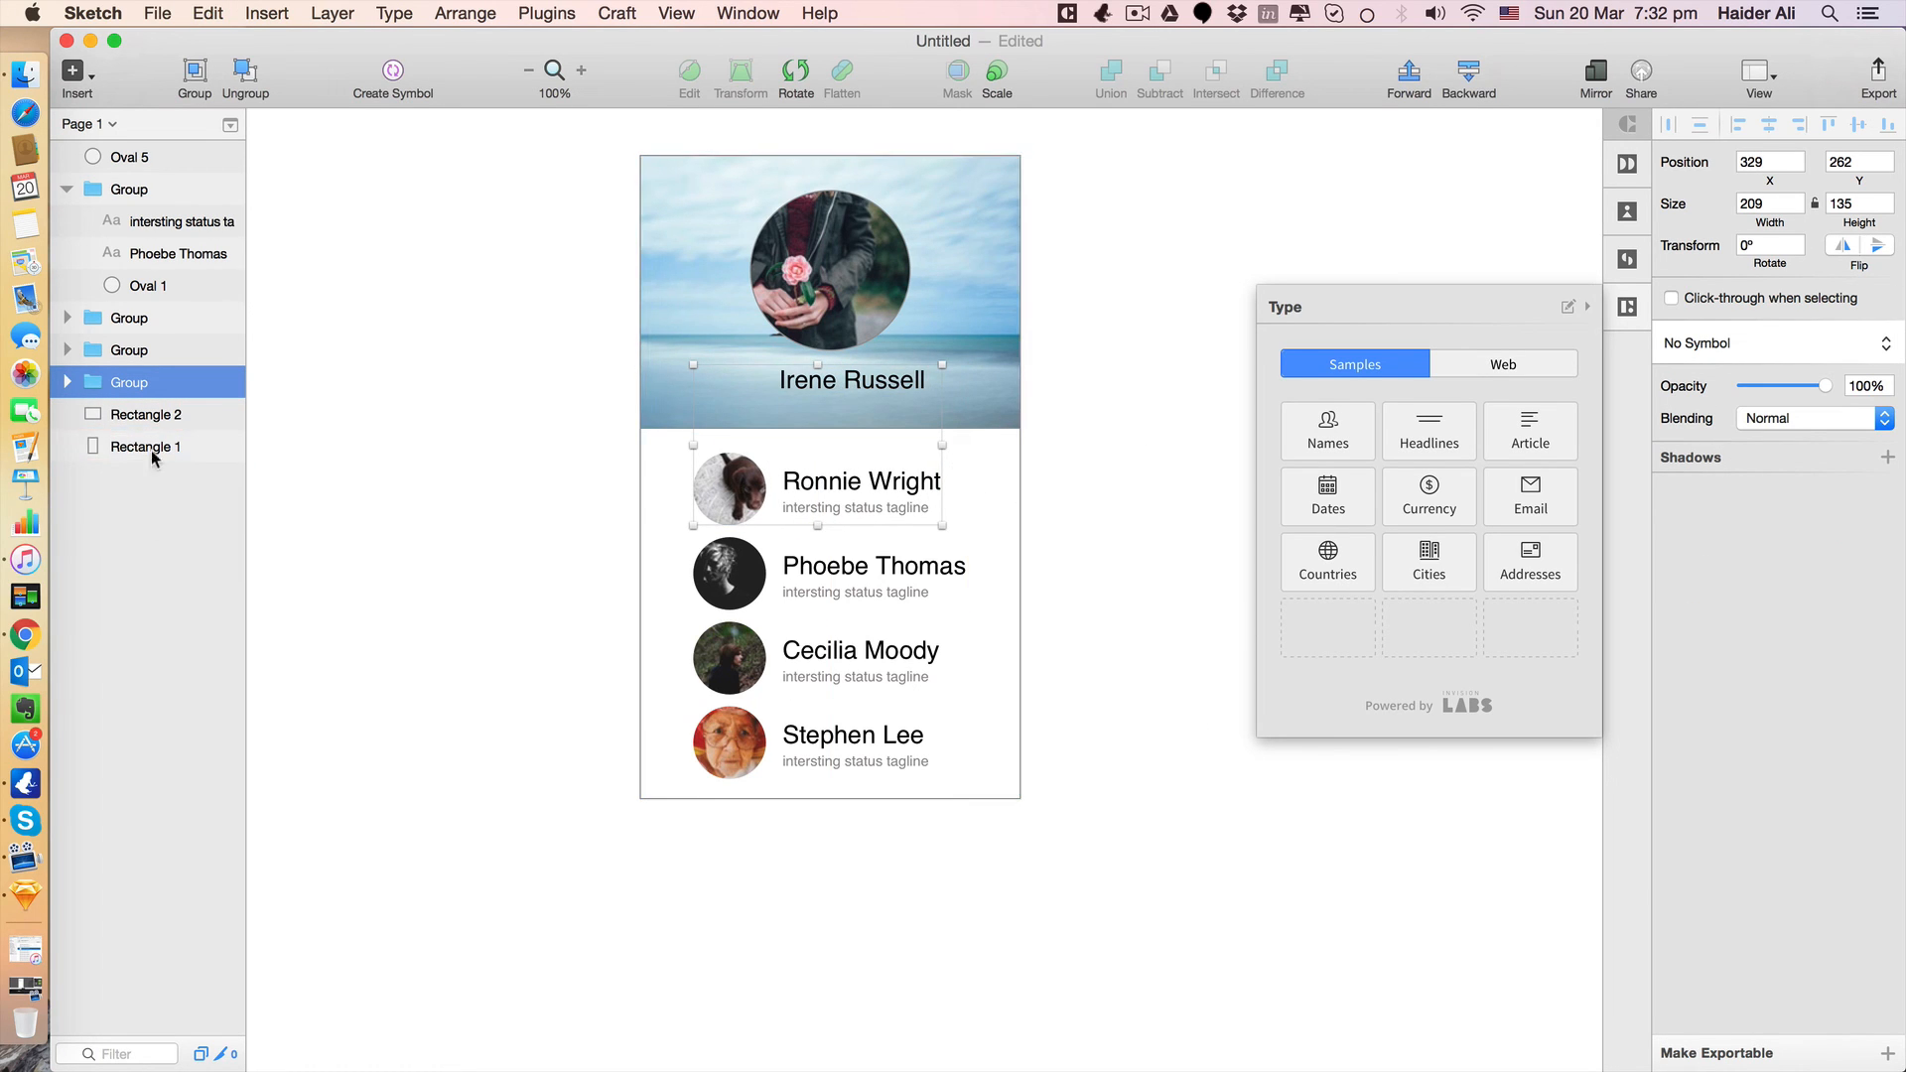
right_click(139, 387)
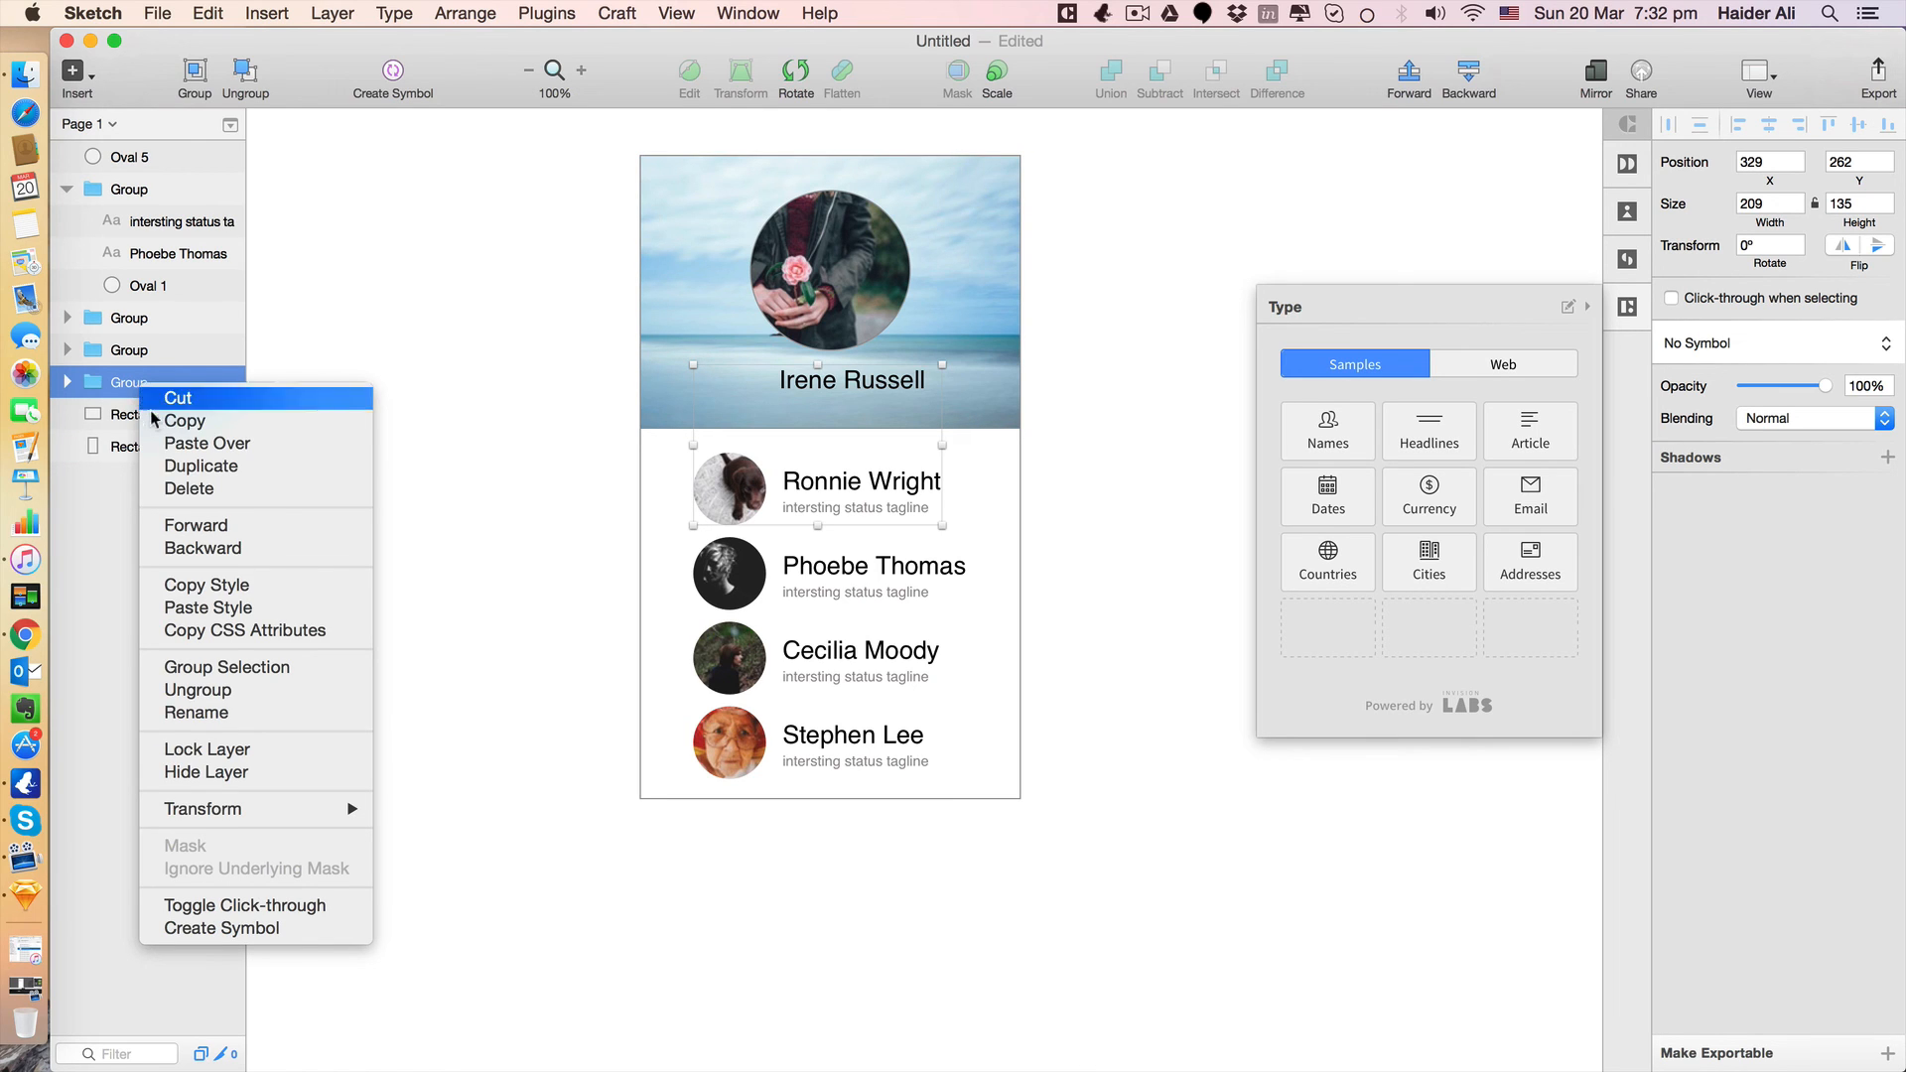
click(266, 689)
click(849, 384)
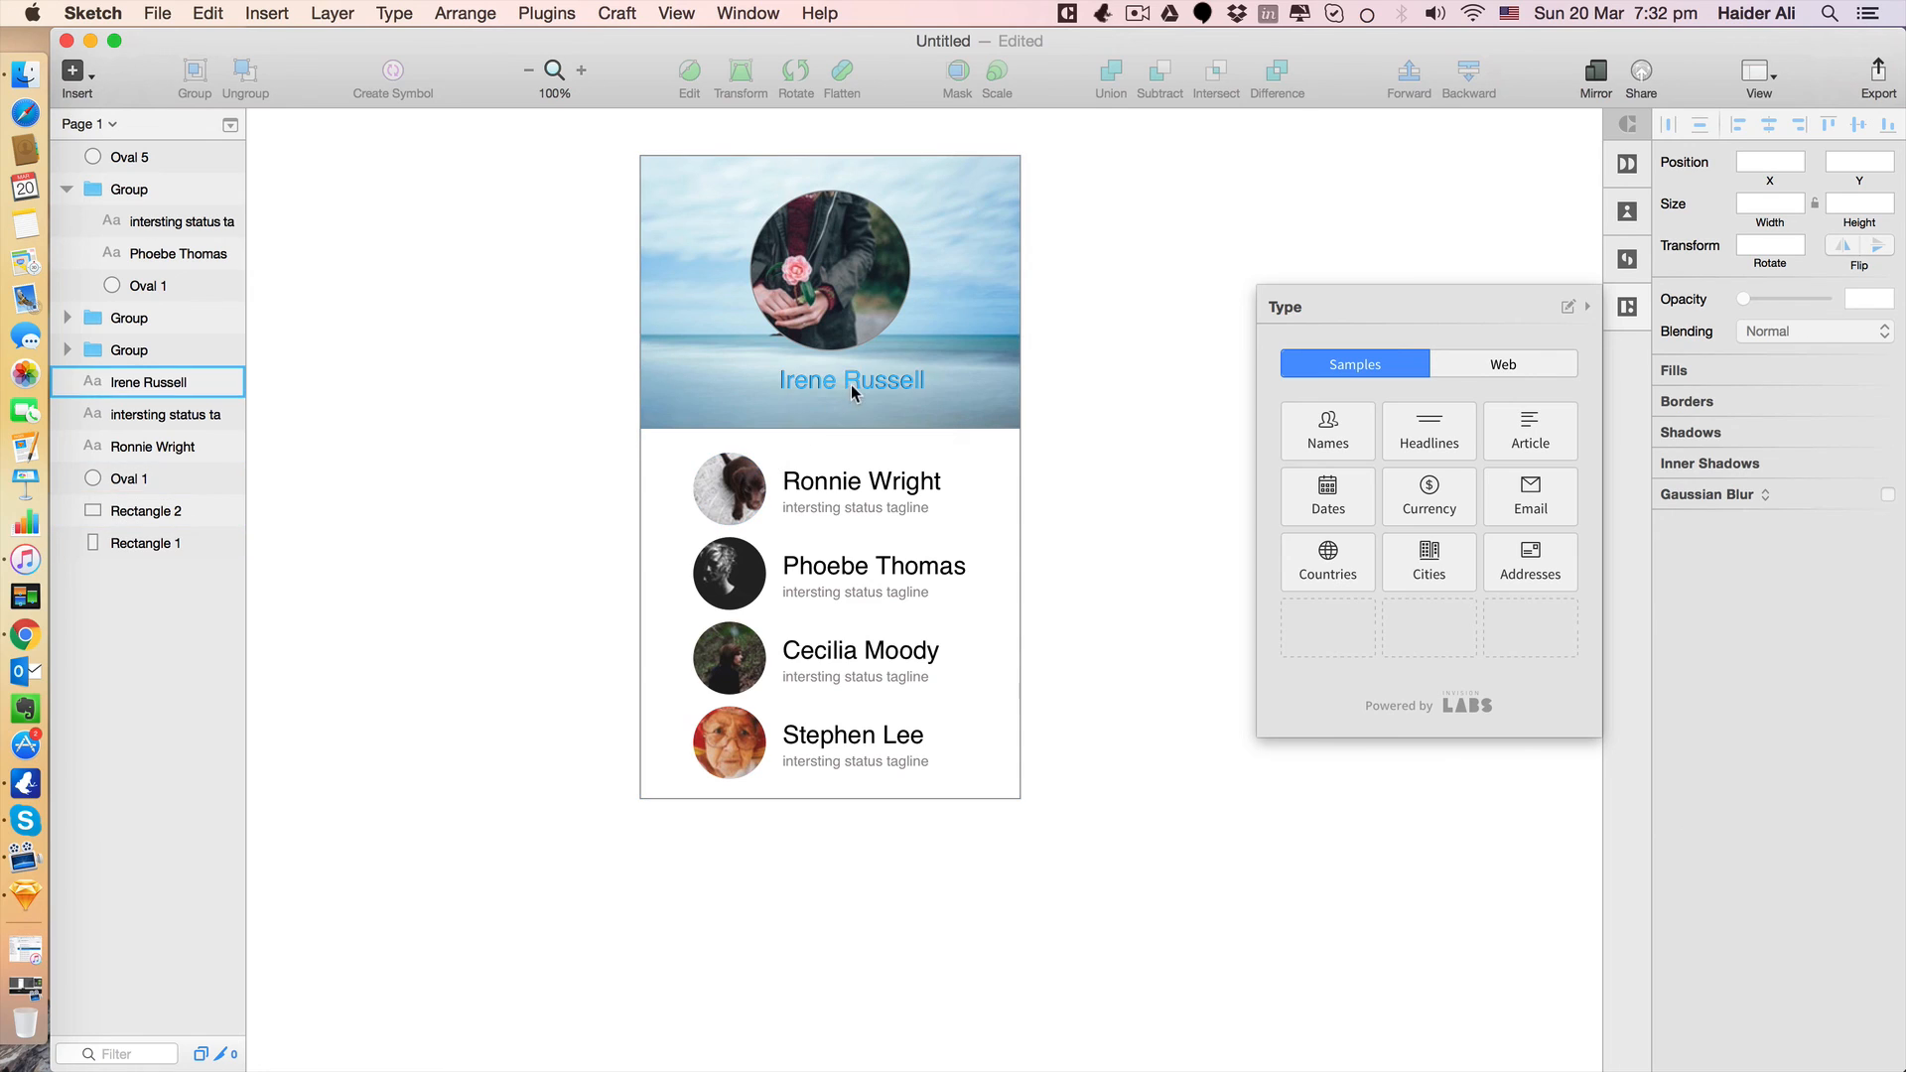
click(1118, 450)
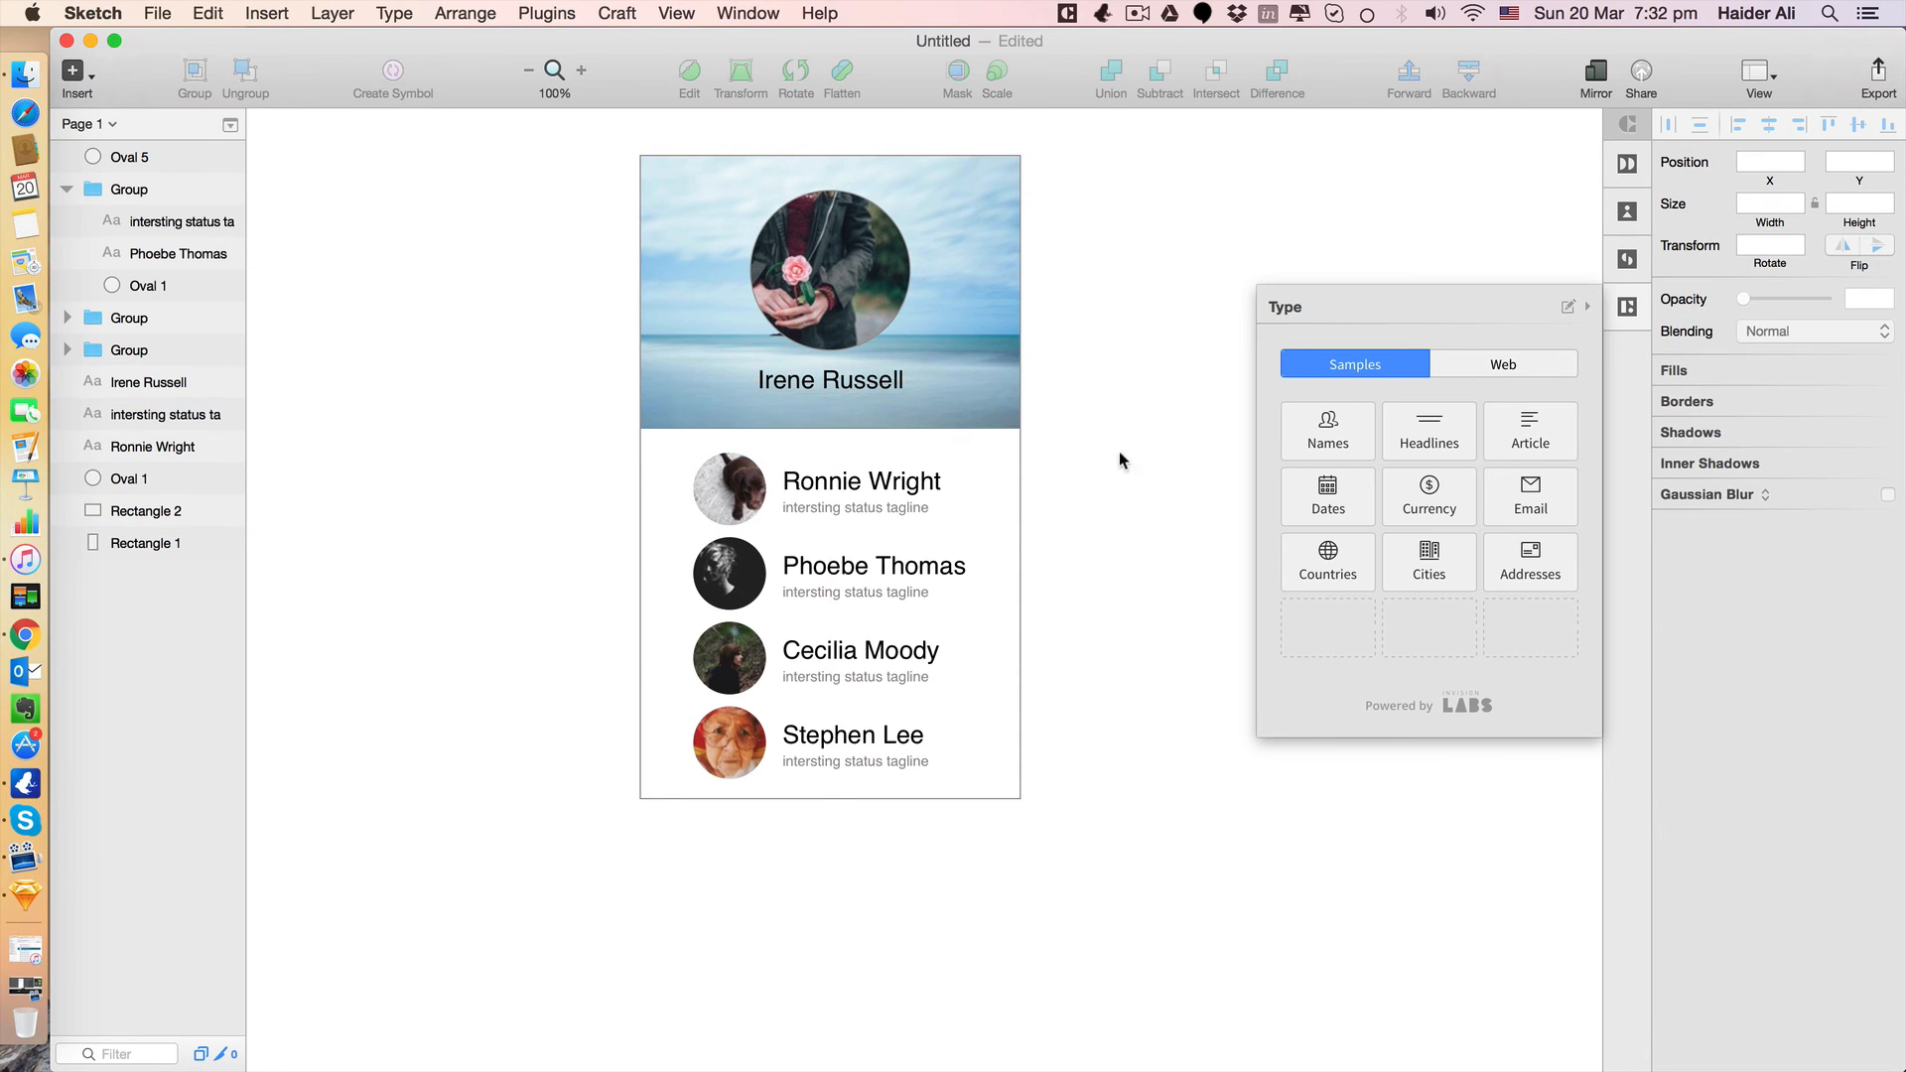
click(943, 305)
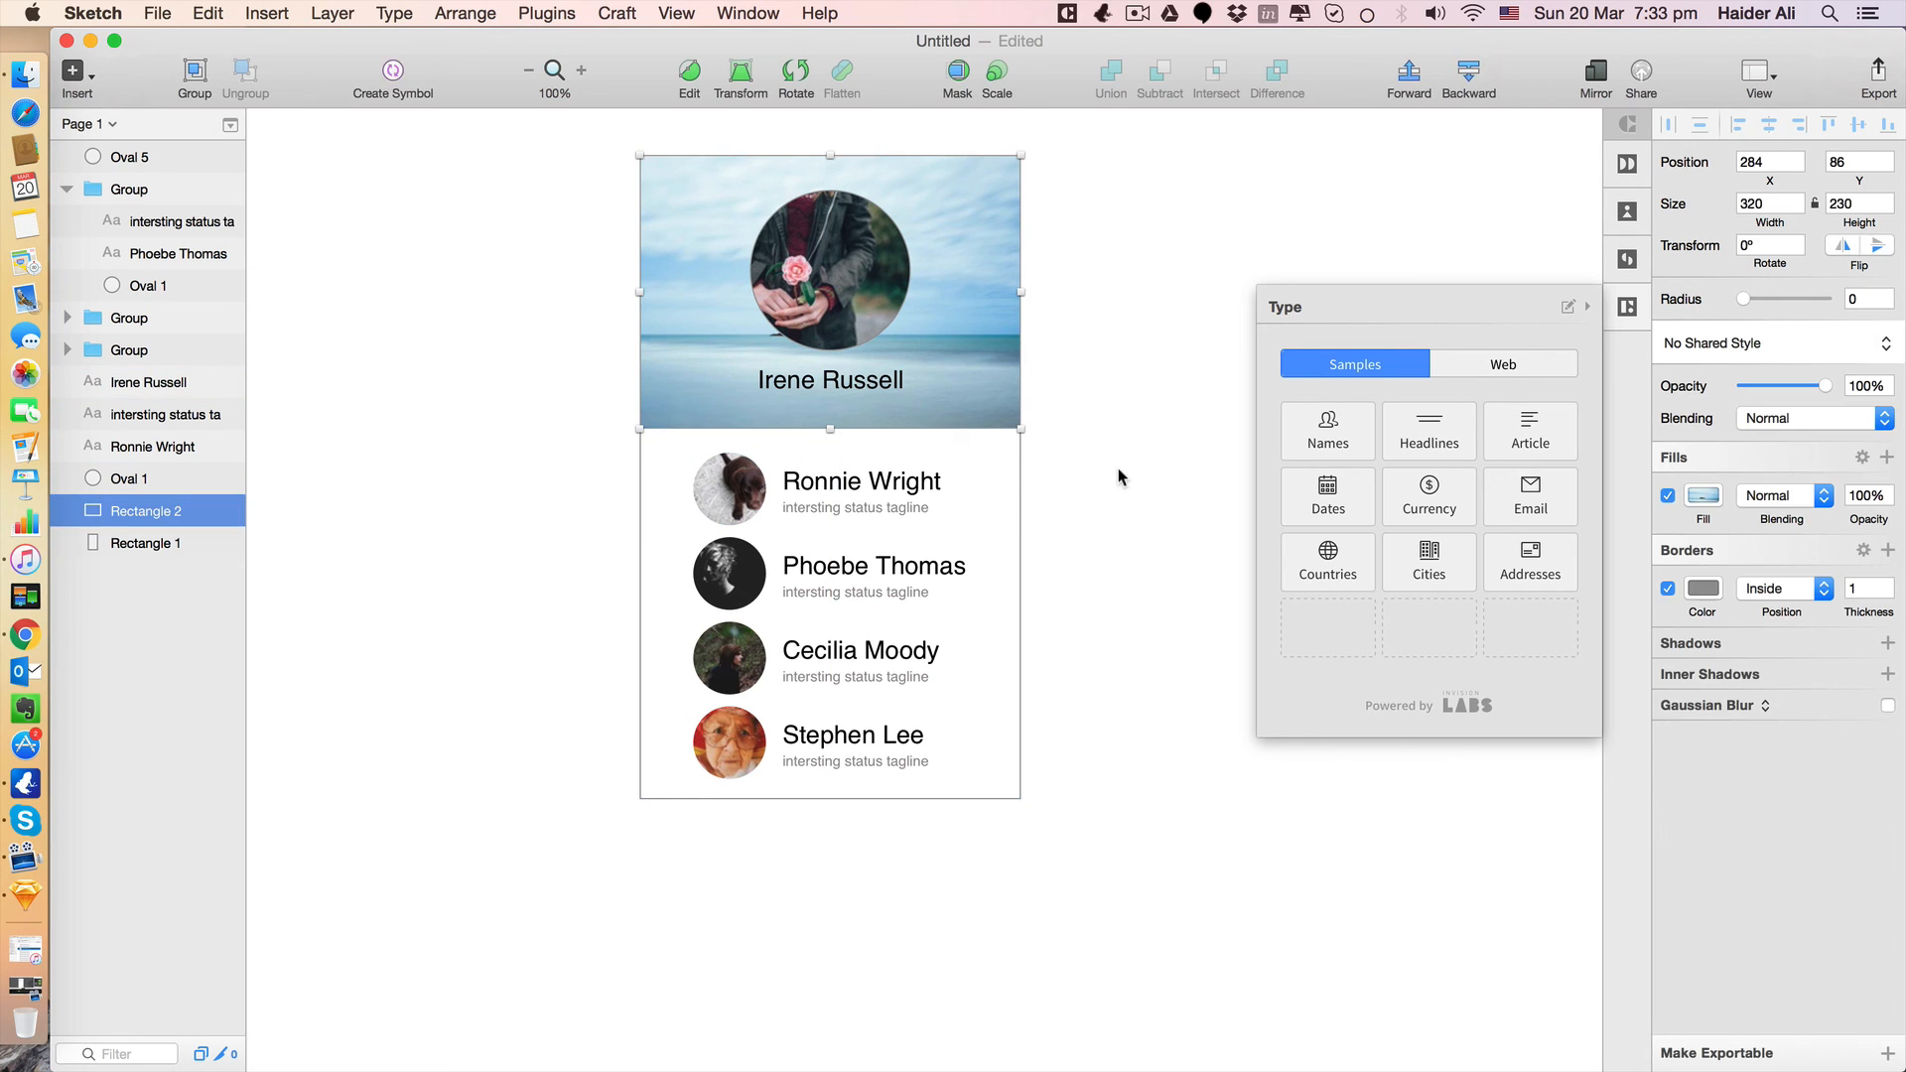
click(1118, 467)
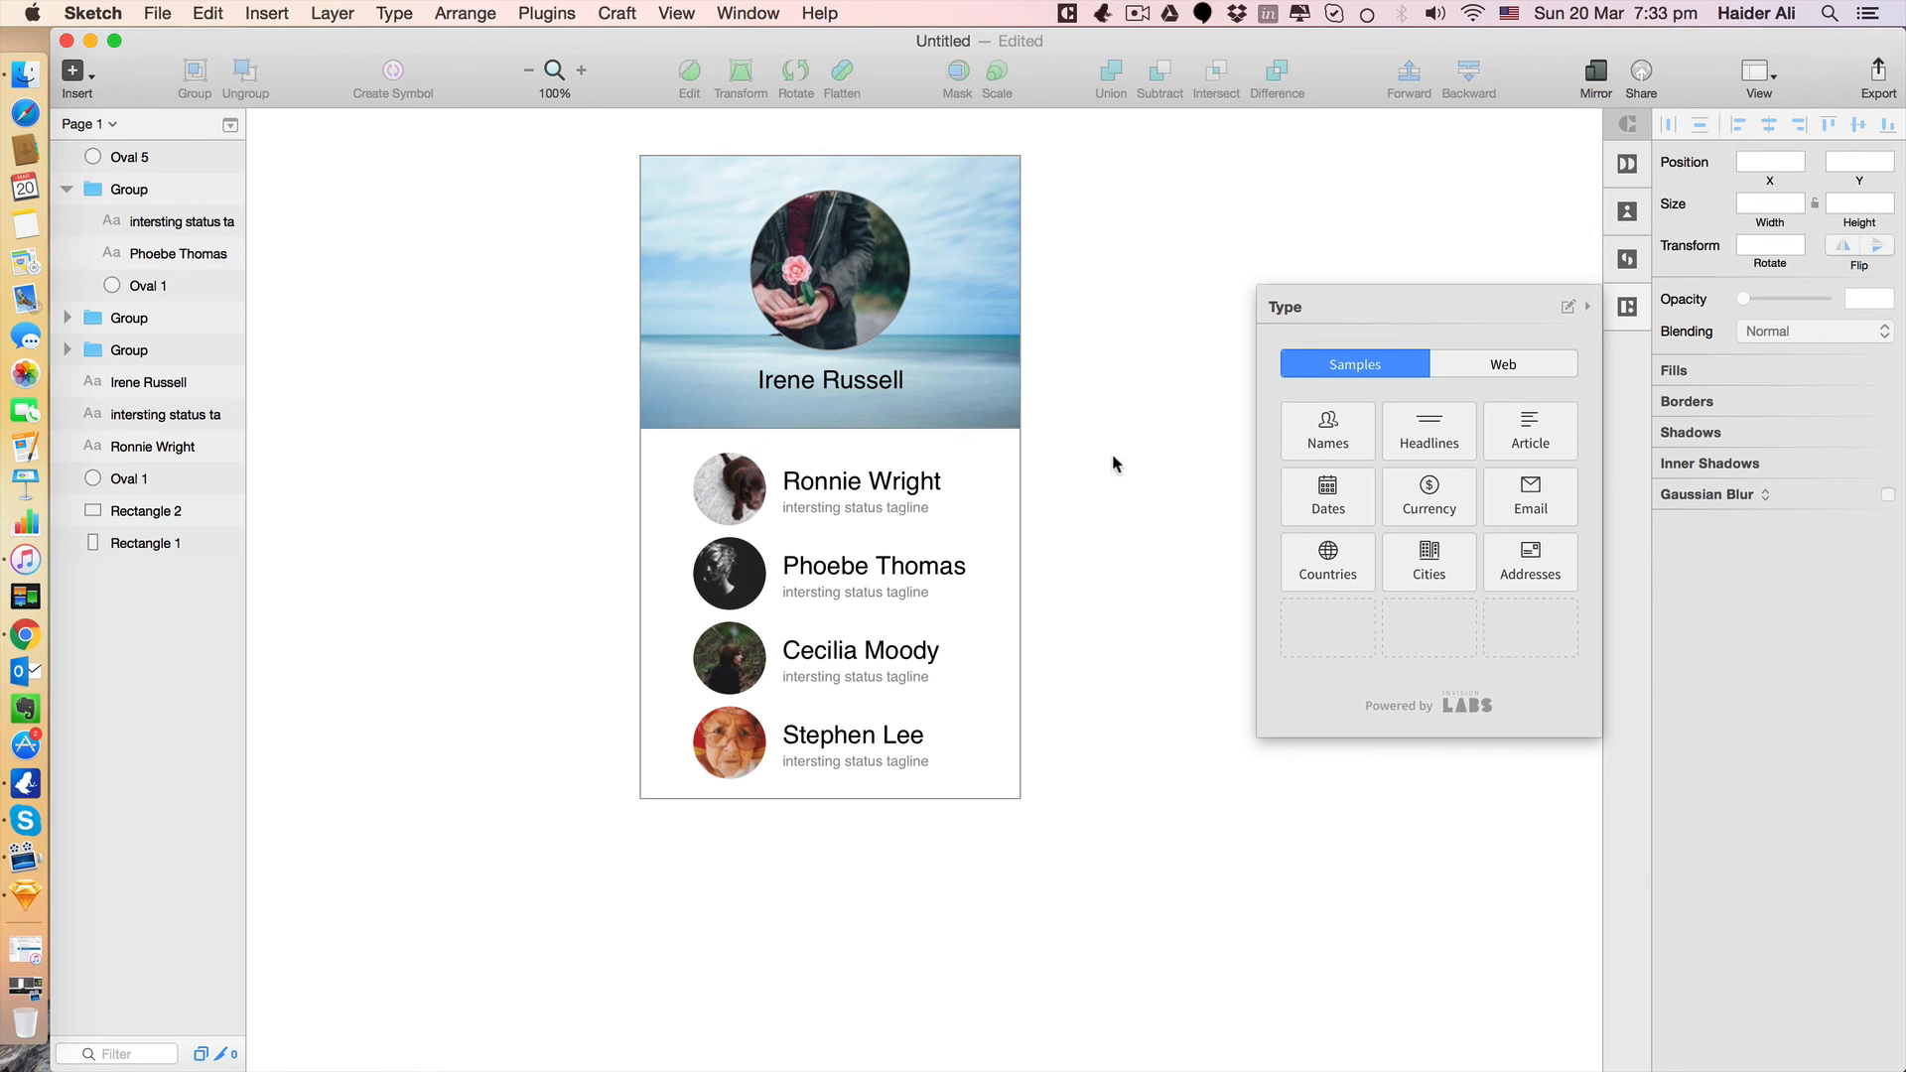
Duplicate the header name onto the empty canvas beside the mockup.
click(822, 380)
scroll(1105, 624, right, 4)
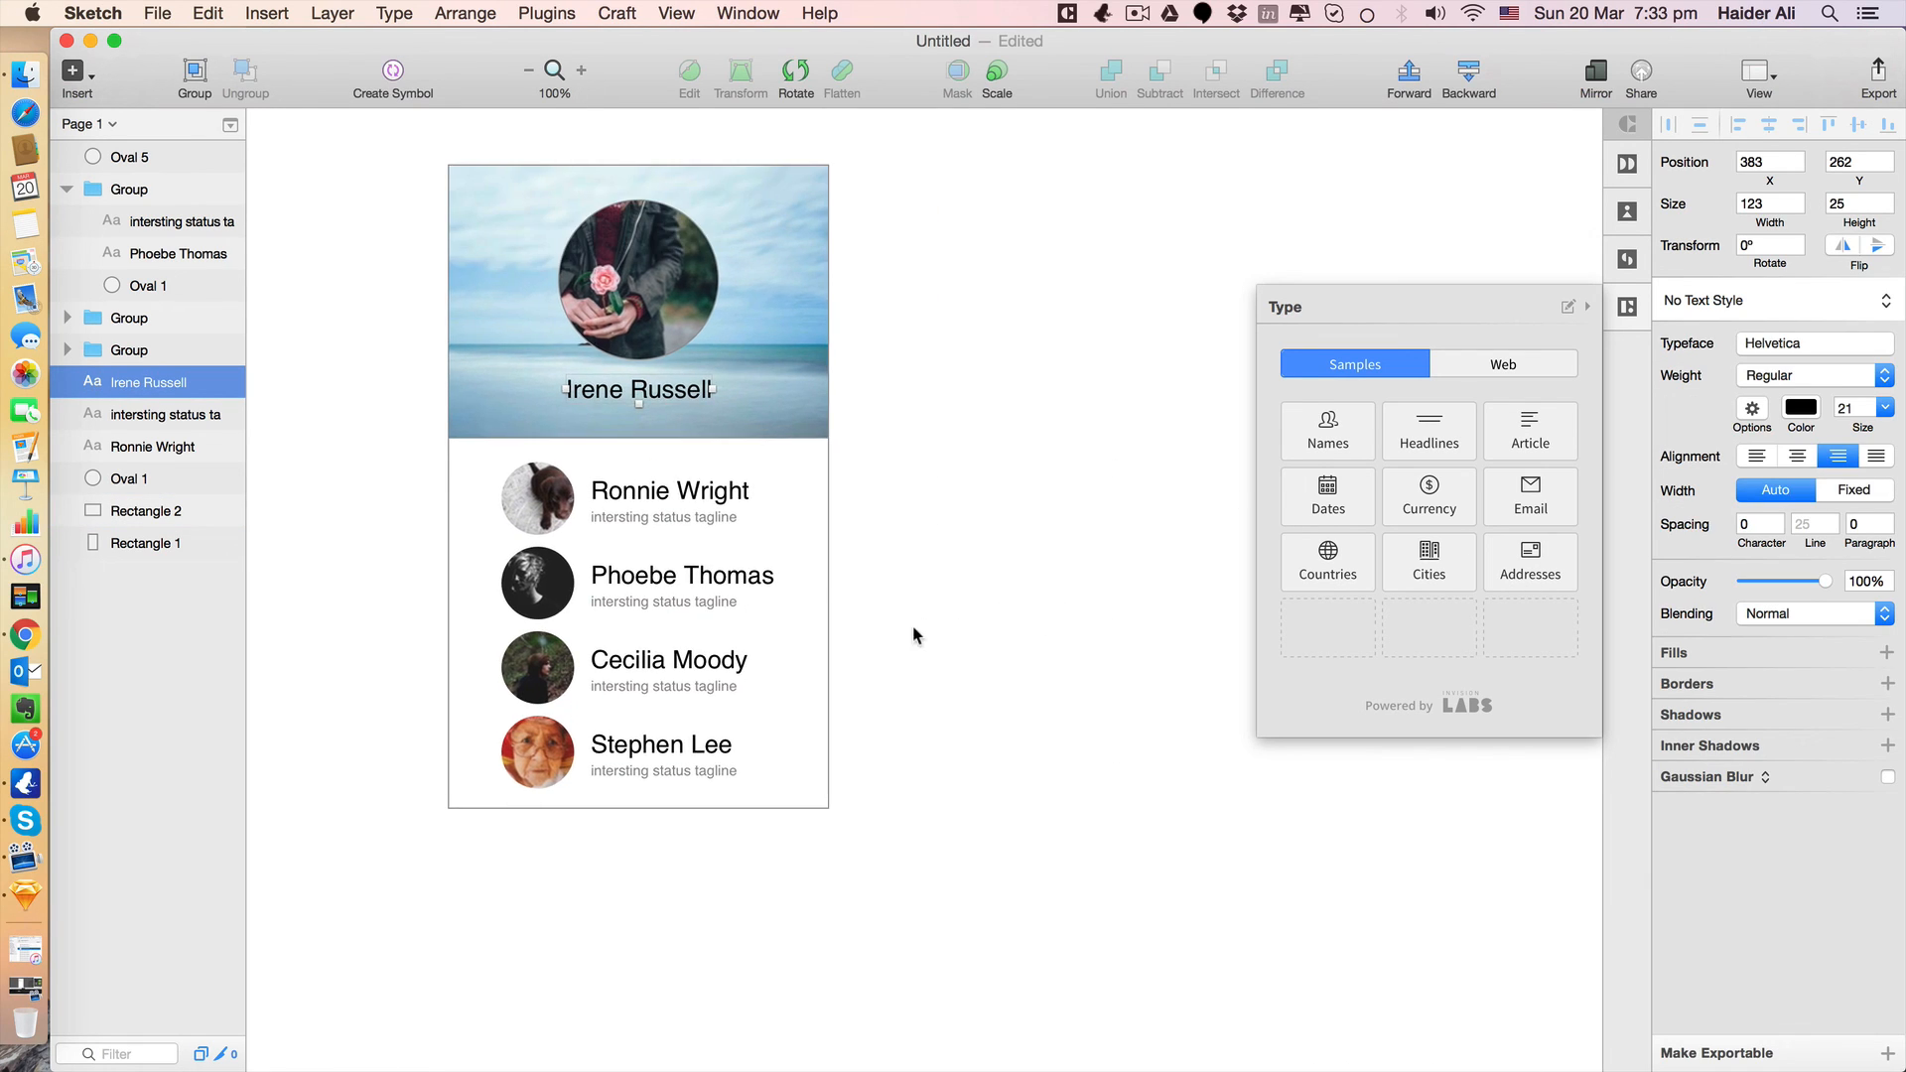
drag(678, 389, 1002, 348)
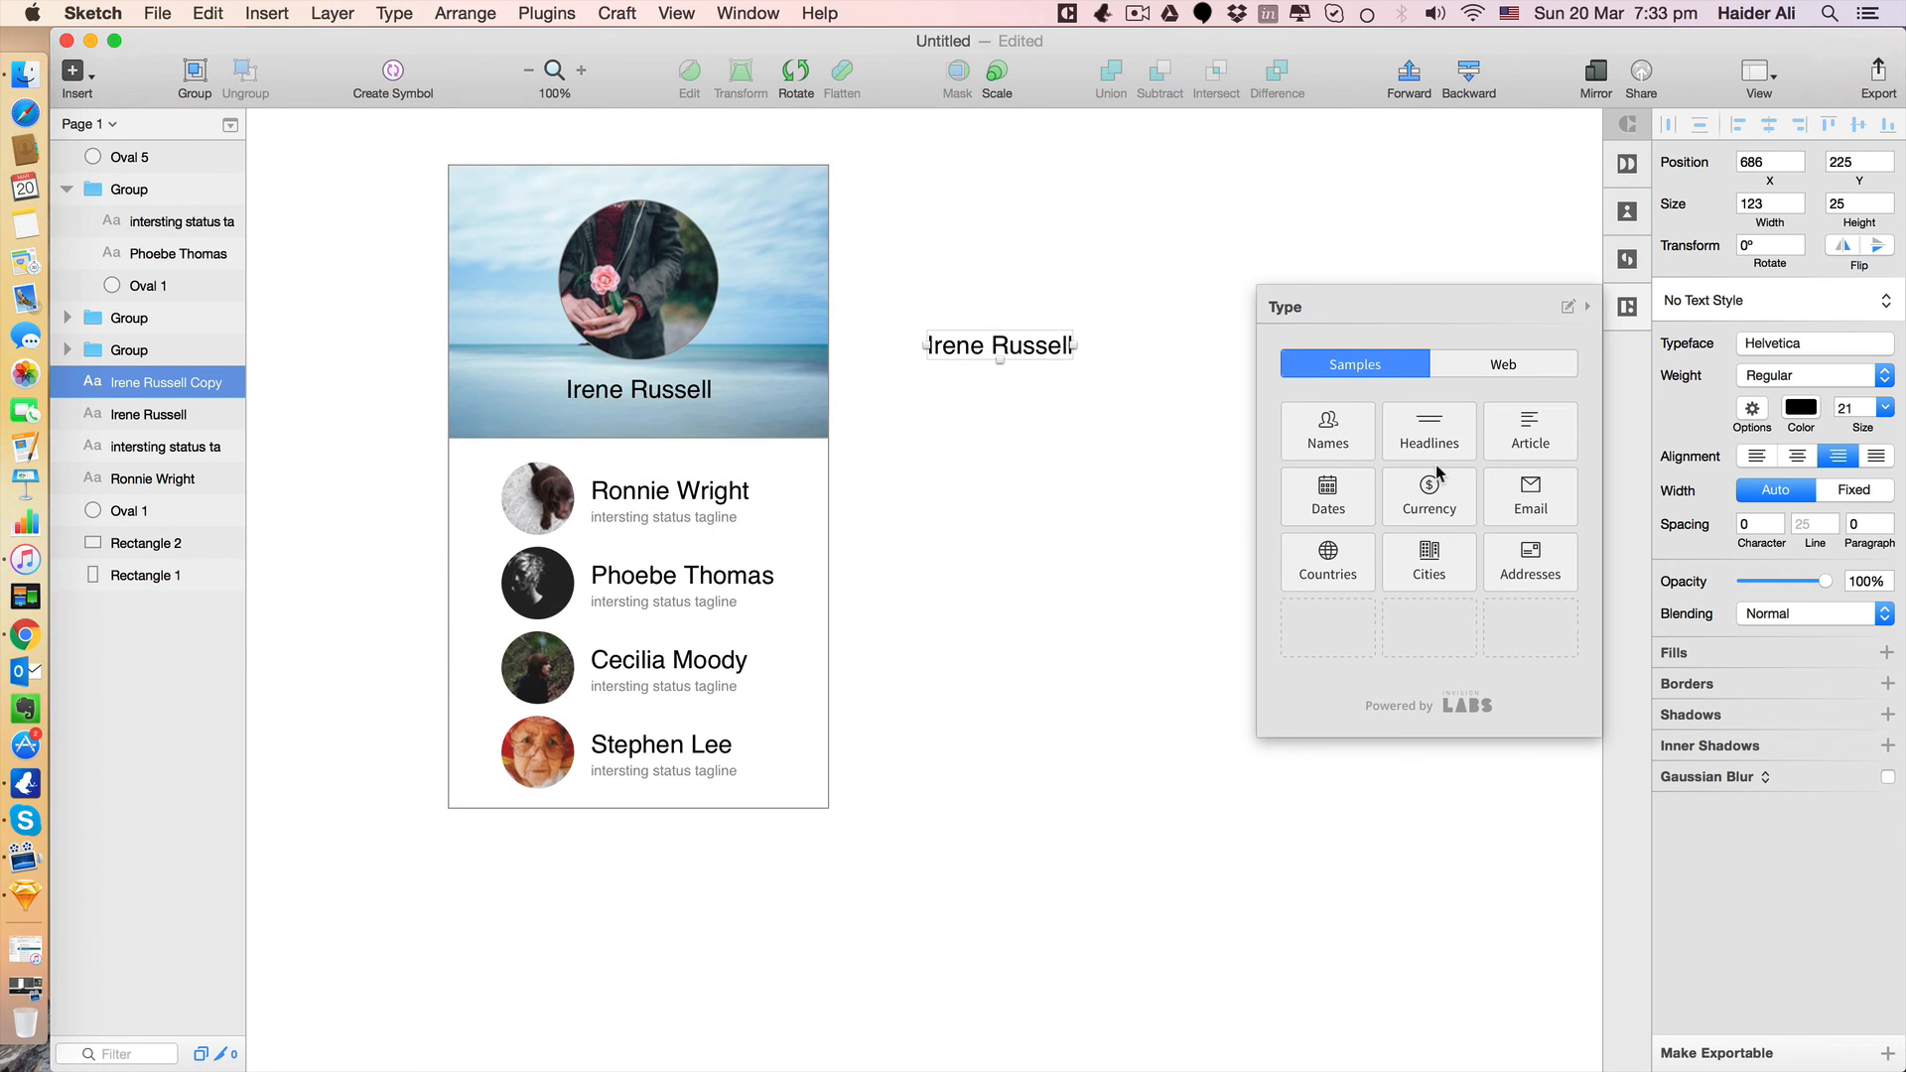
Check the additional sample types in the Type plugin and replace the duplicated name with an Astronomy sample article.
click(1367, 622)
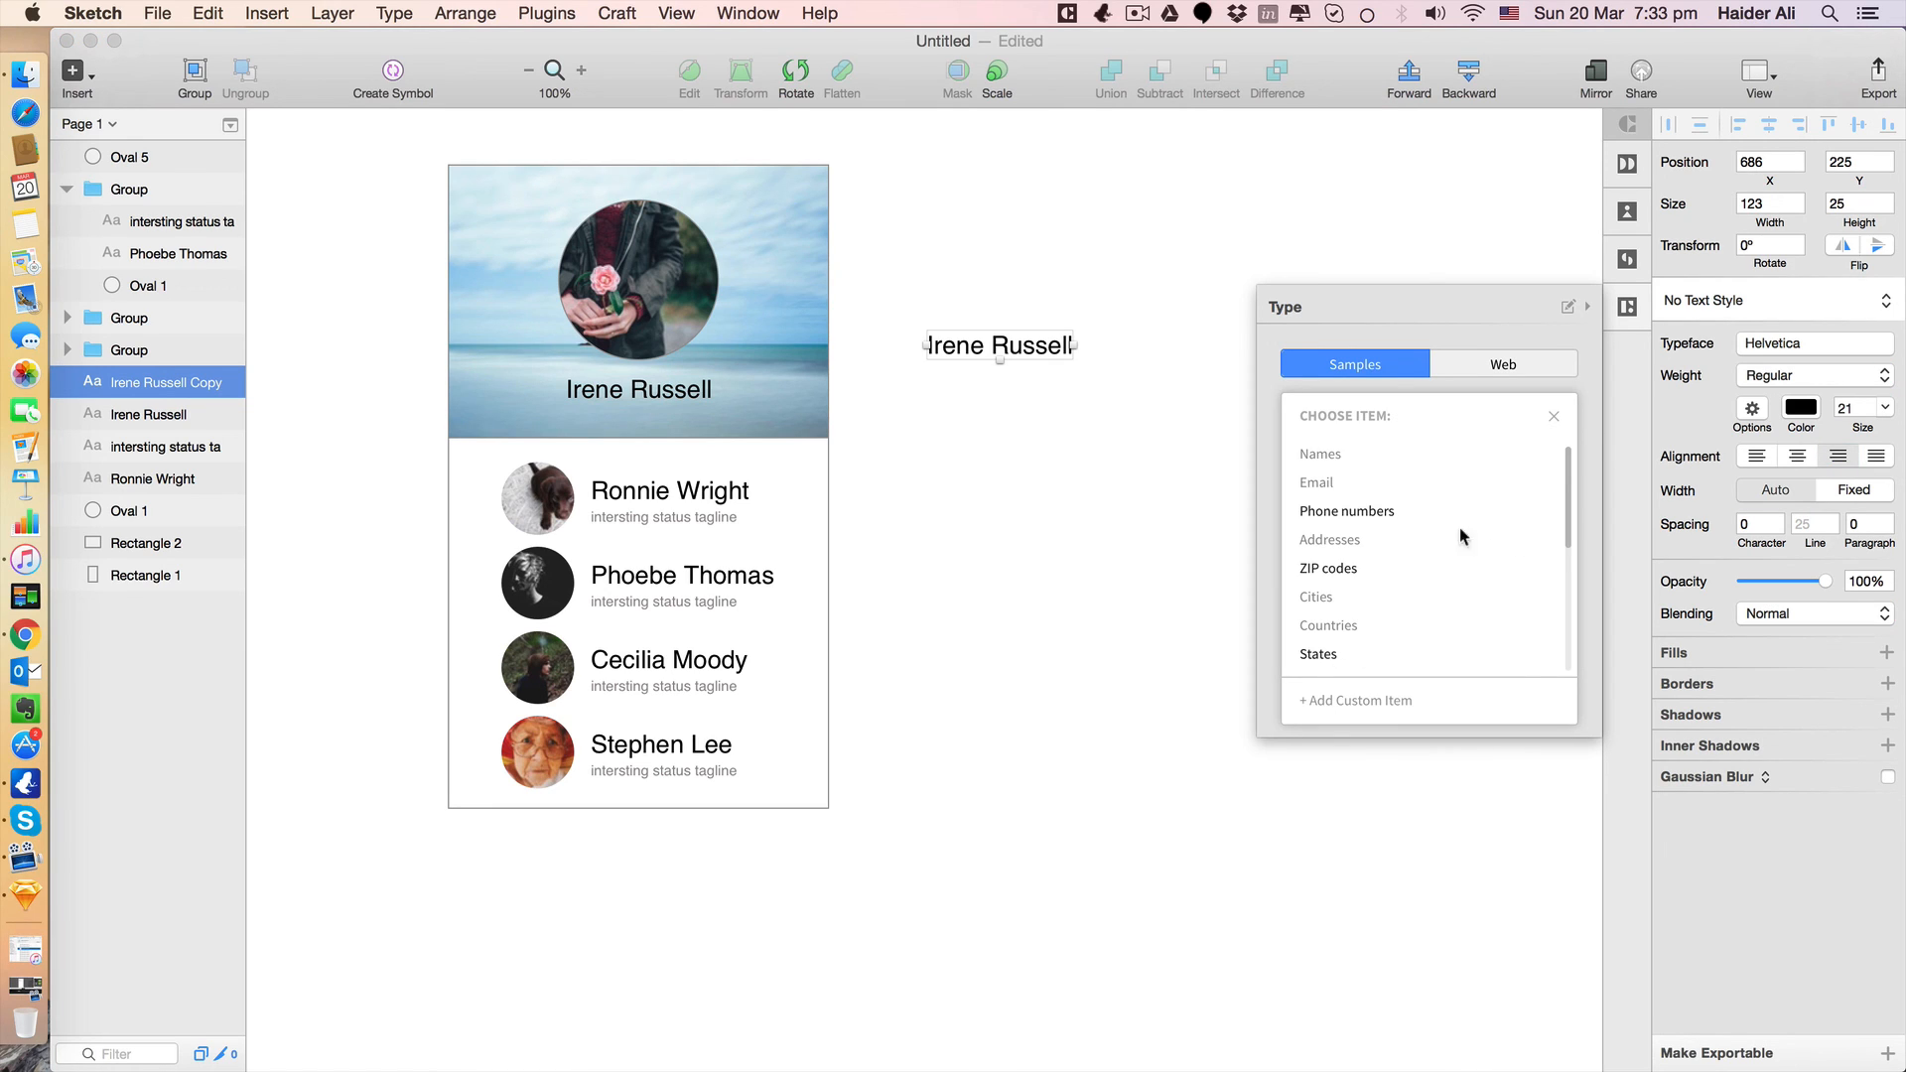
click(1556, 418)
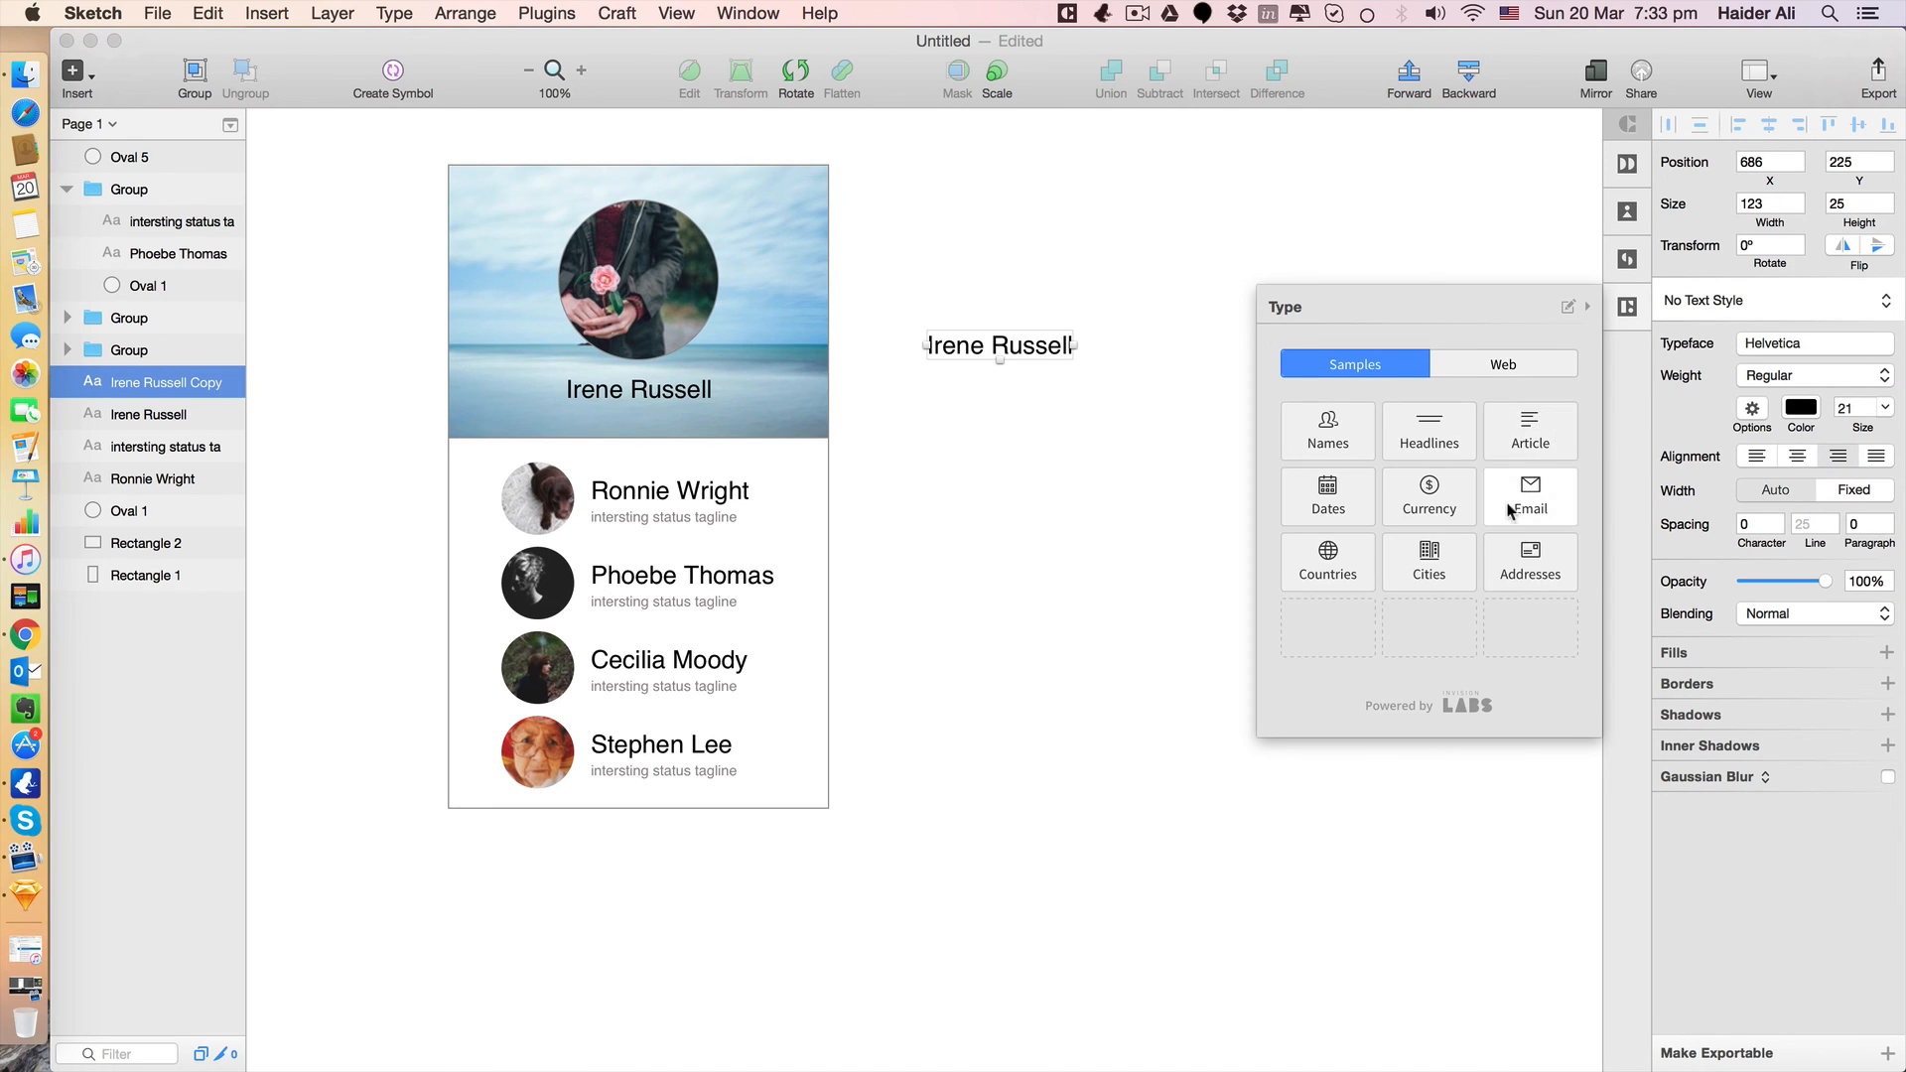
click(1530, 432)
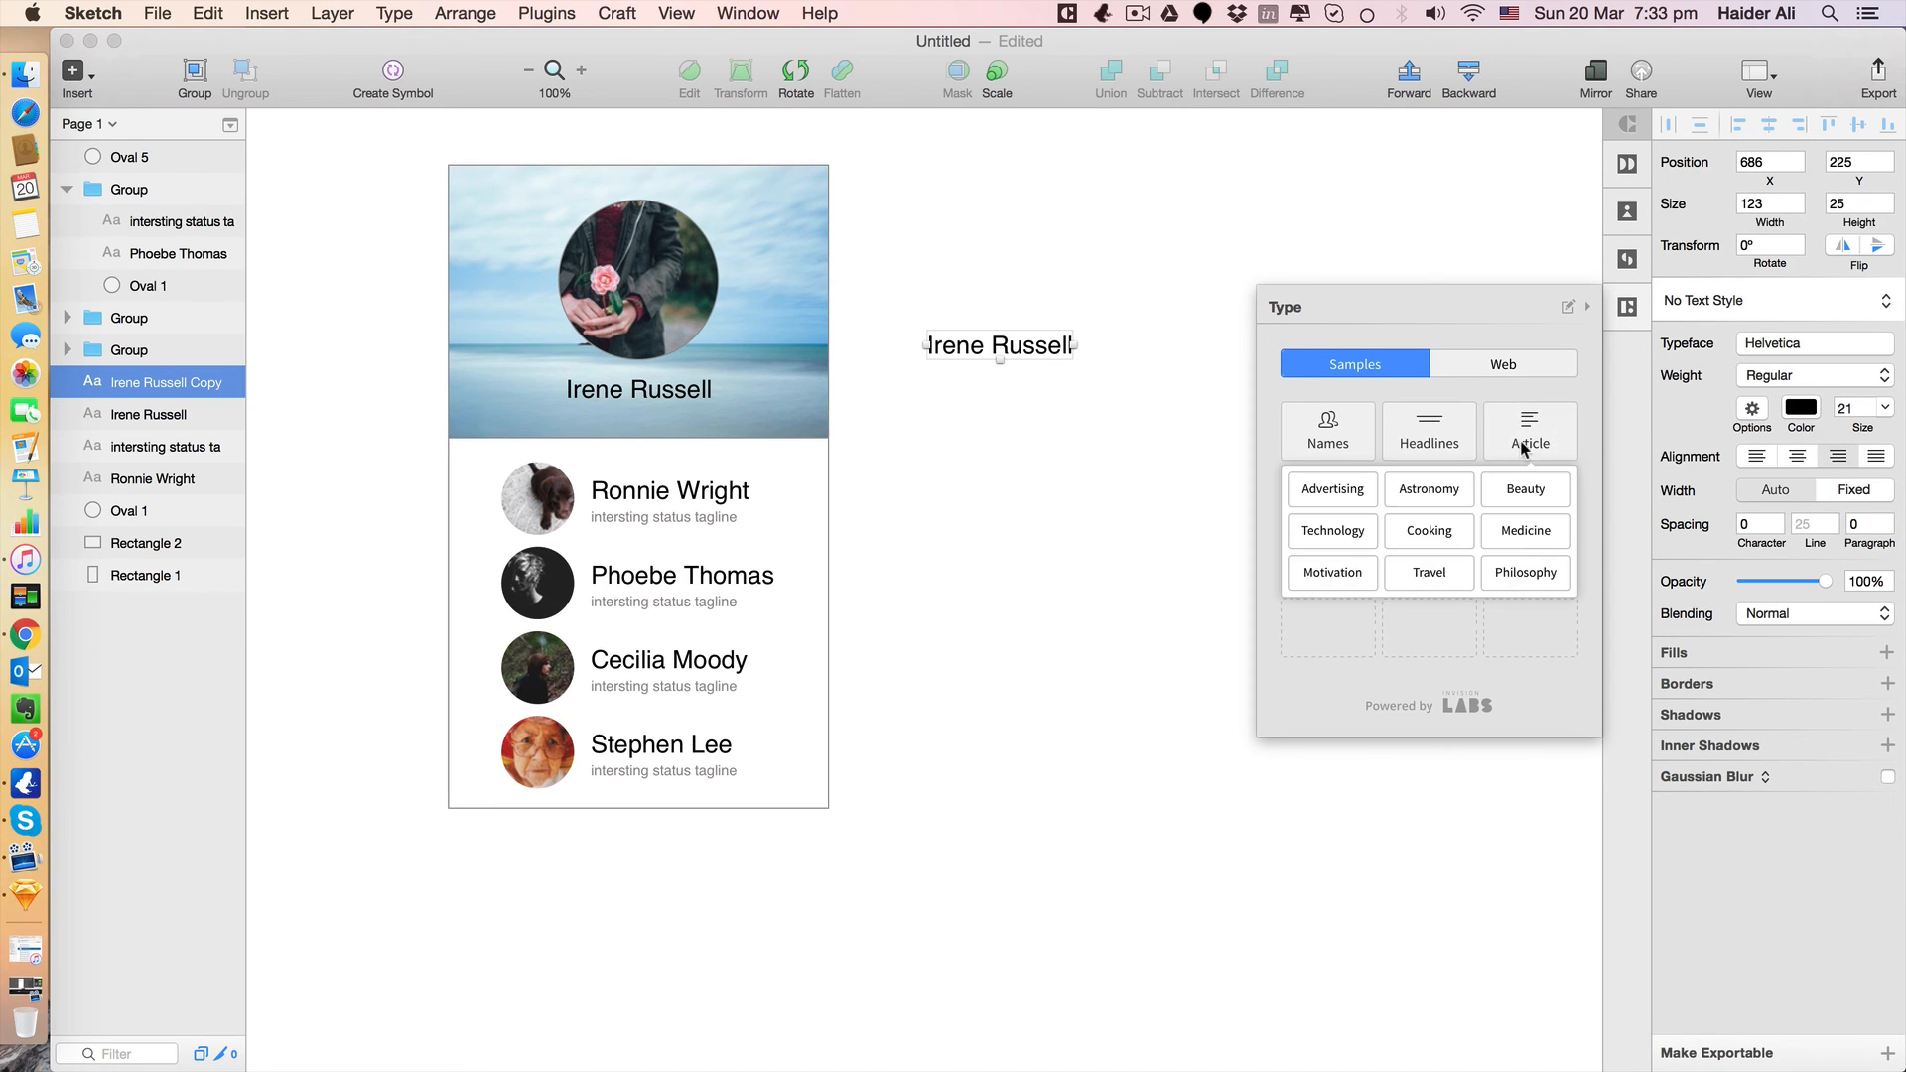
click(1445, 496)
Resize the article text and move it across the canvas to inspect its content, and delete it.
drag(1087, 410, 1028, 213)
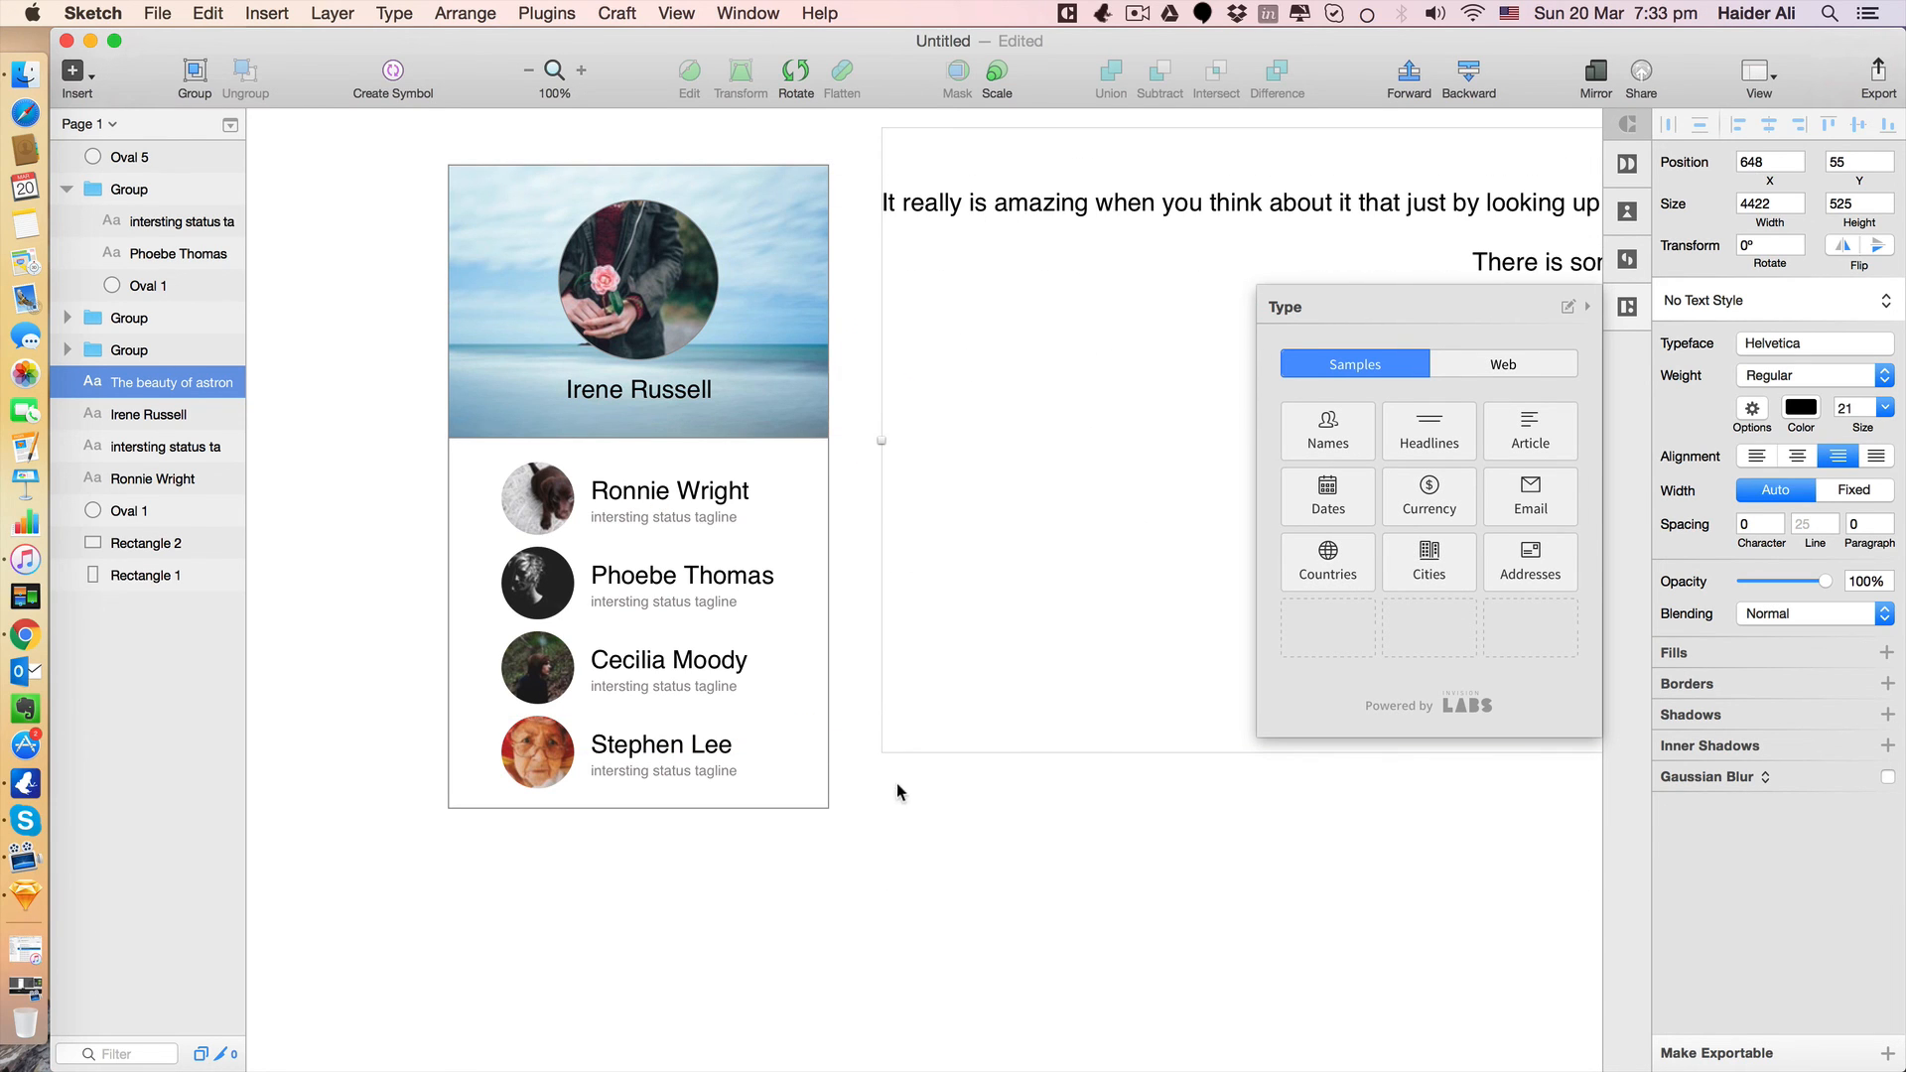
drag(876, 442, 1223, 483)
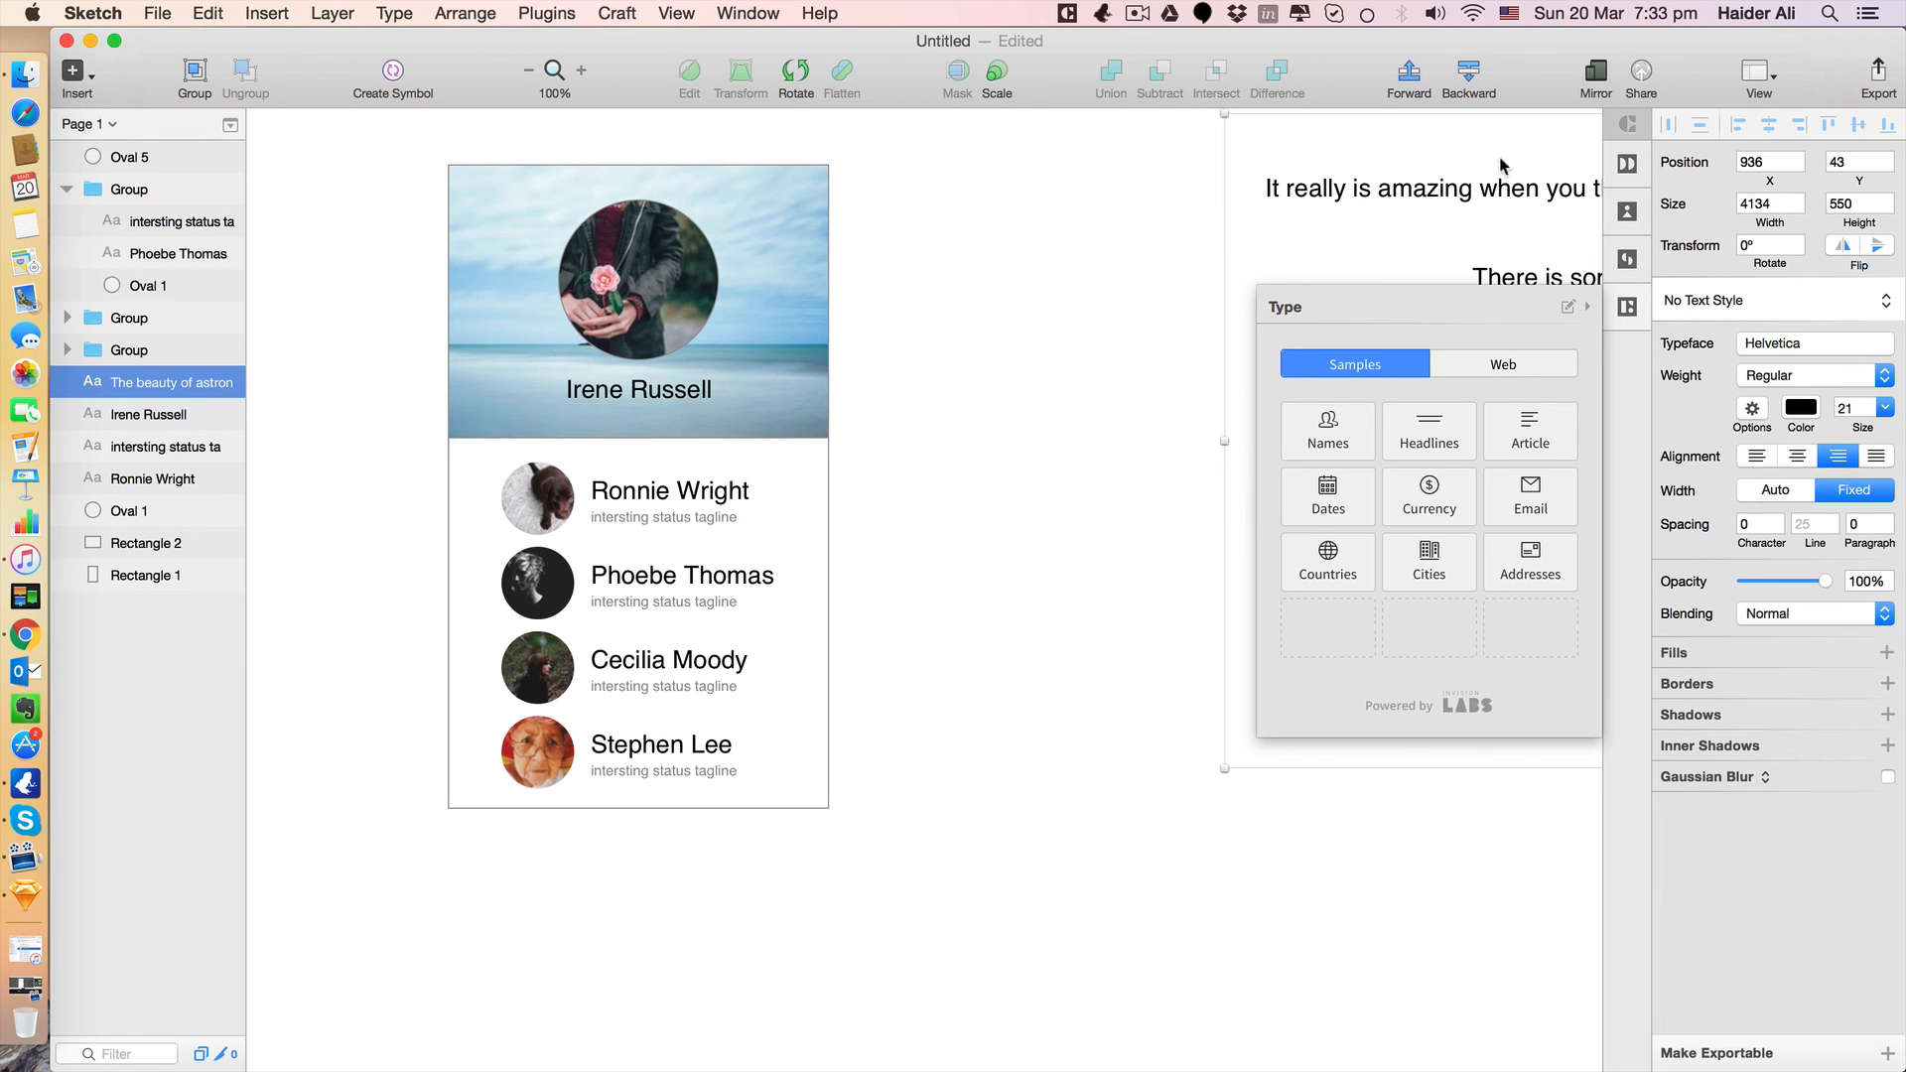
drag(1501, 194, 214, 331)
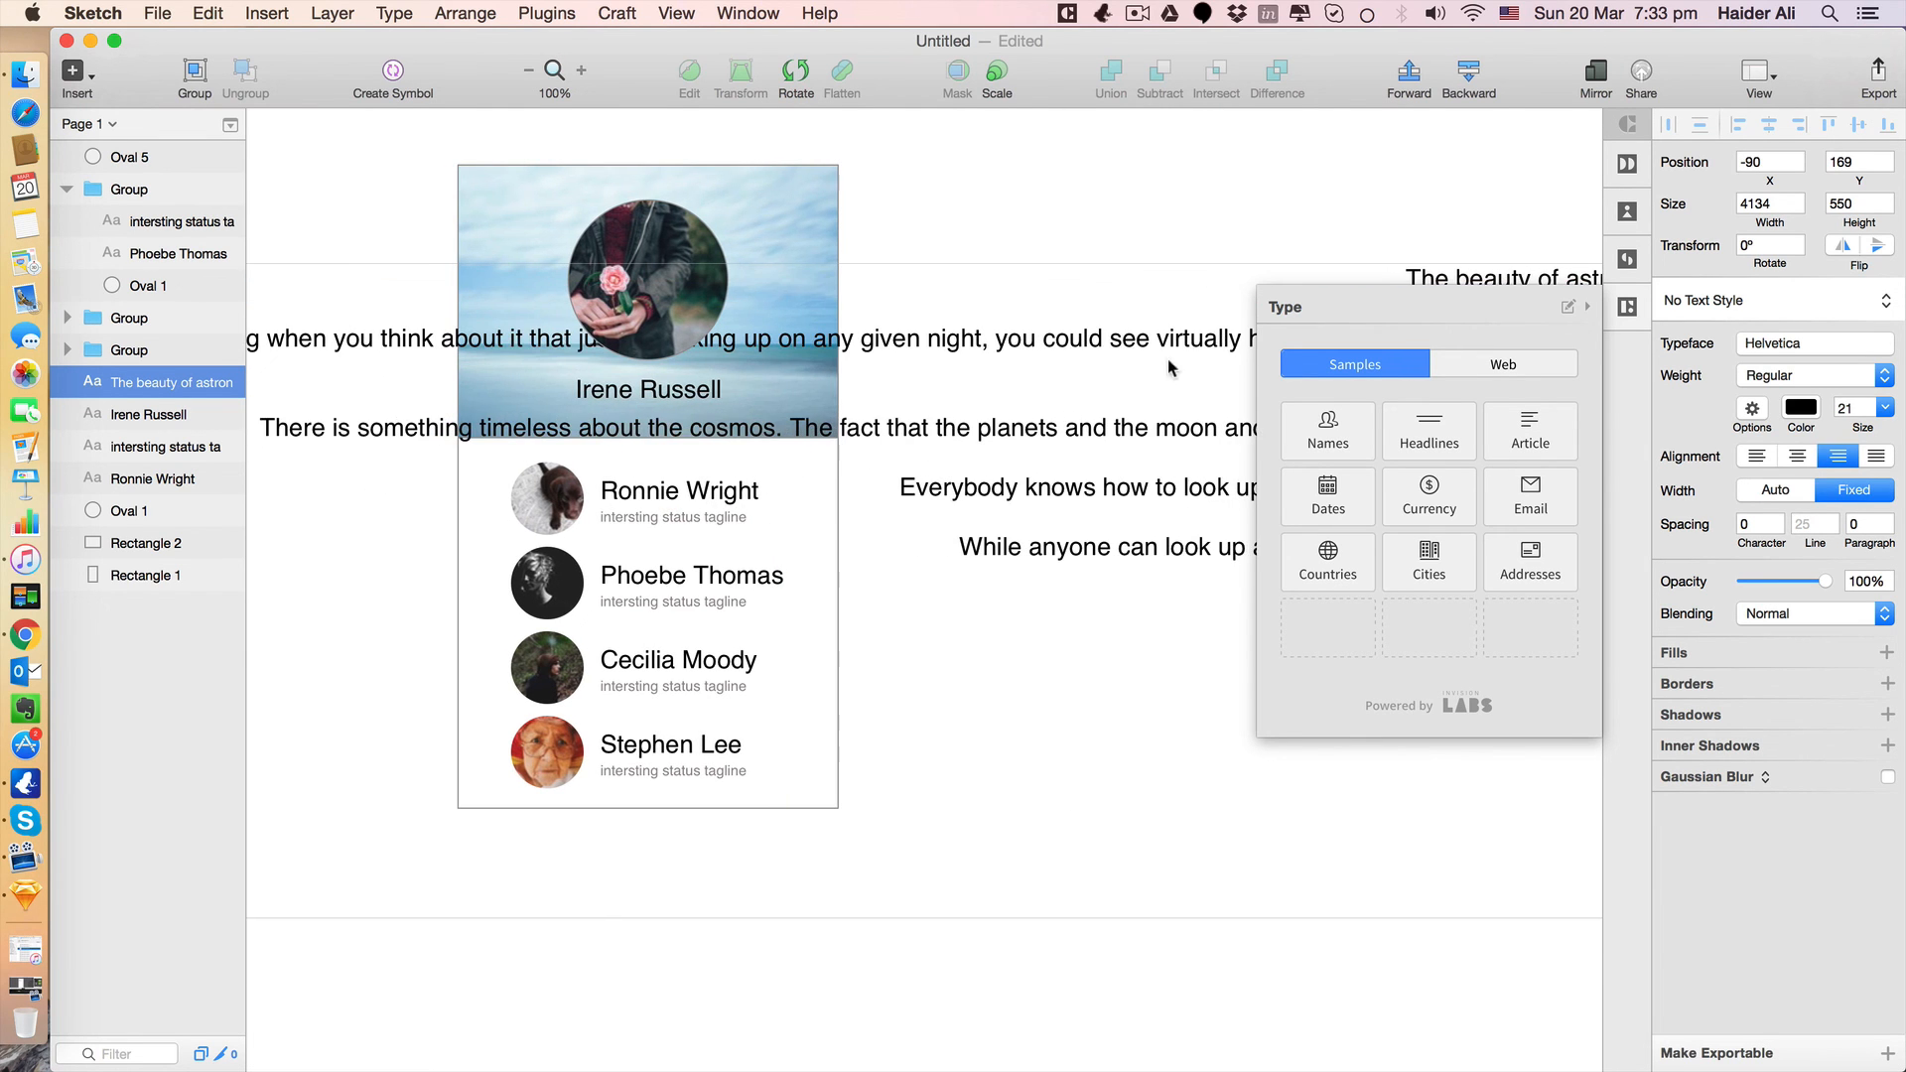
drag(1168, 360, 428, 317)
drag(1323, 241, 603, 262)
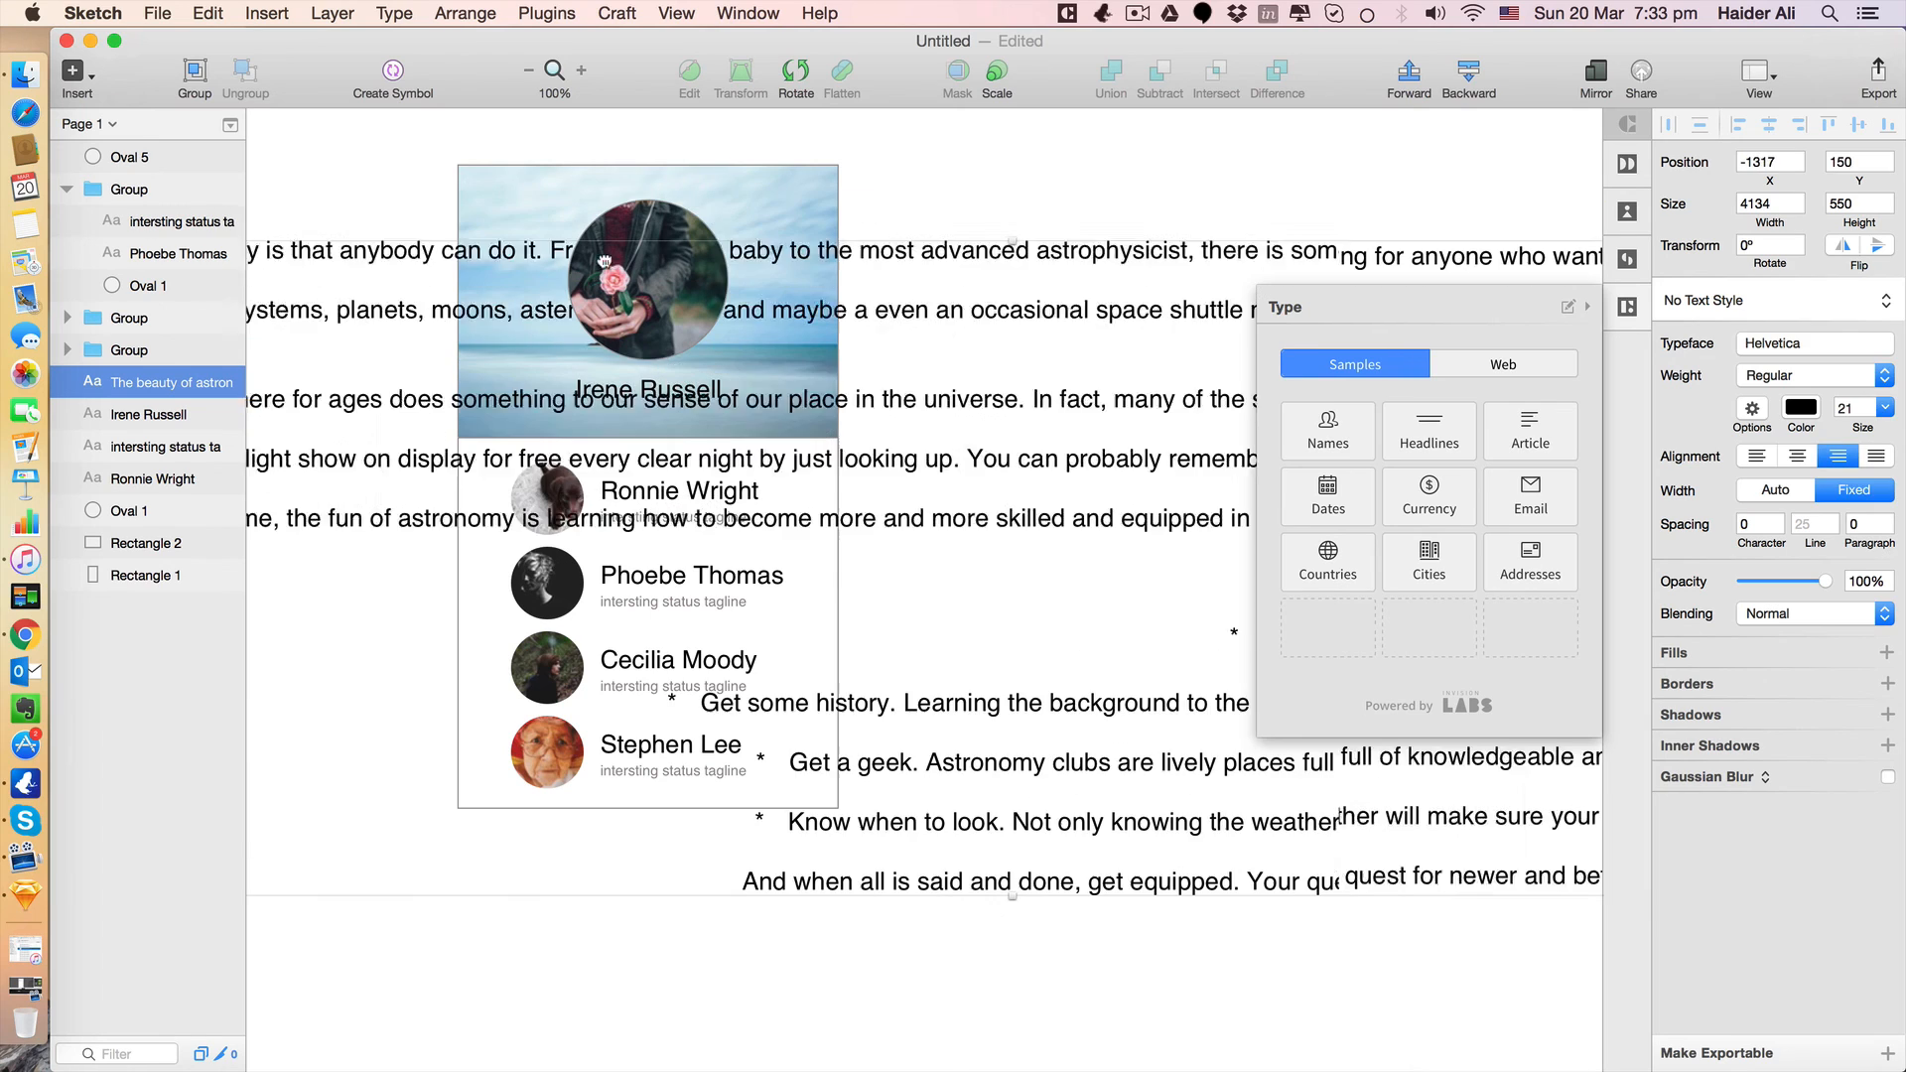
drag(1078, 354, 794, 456)
drag(991, 503, 544, 543)
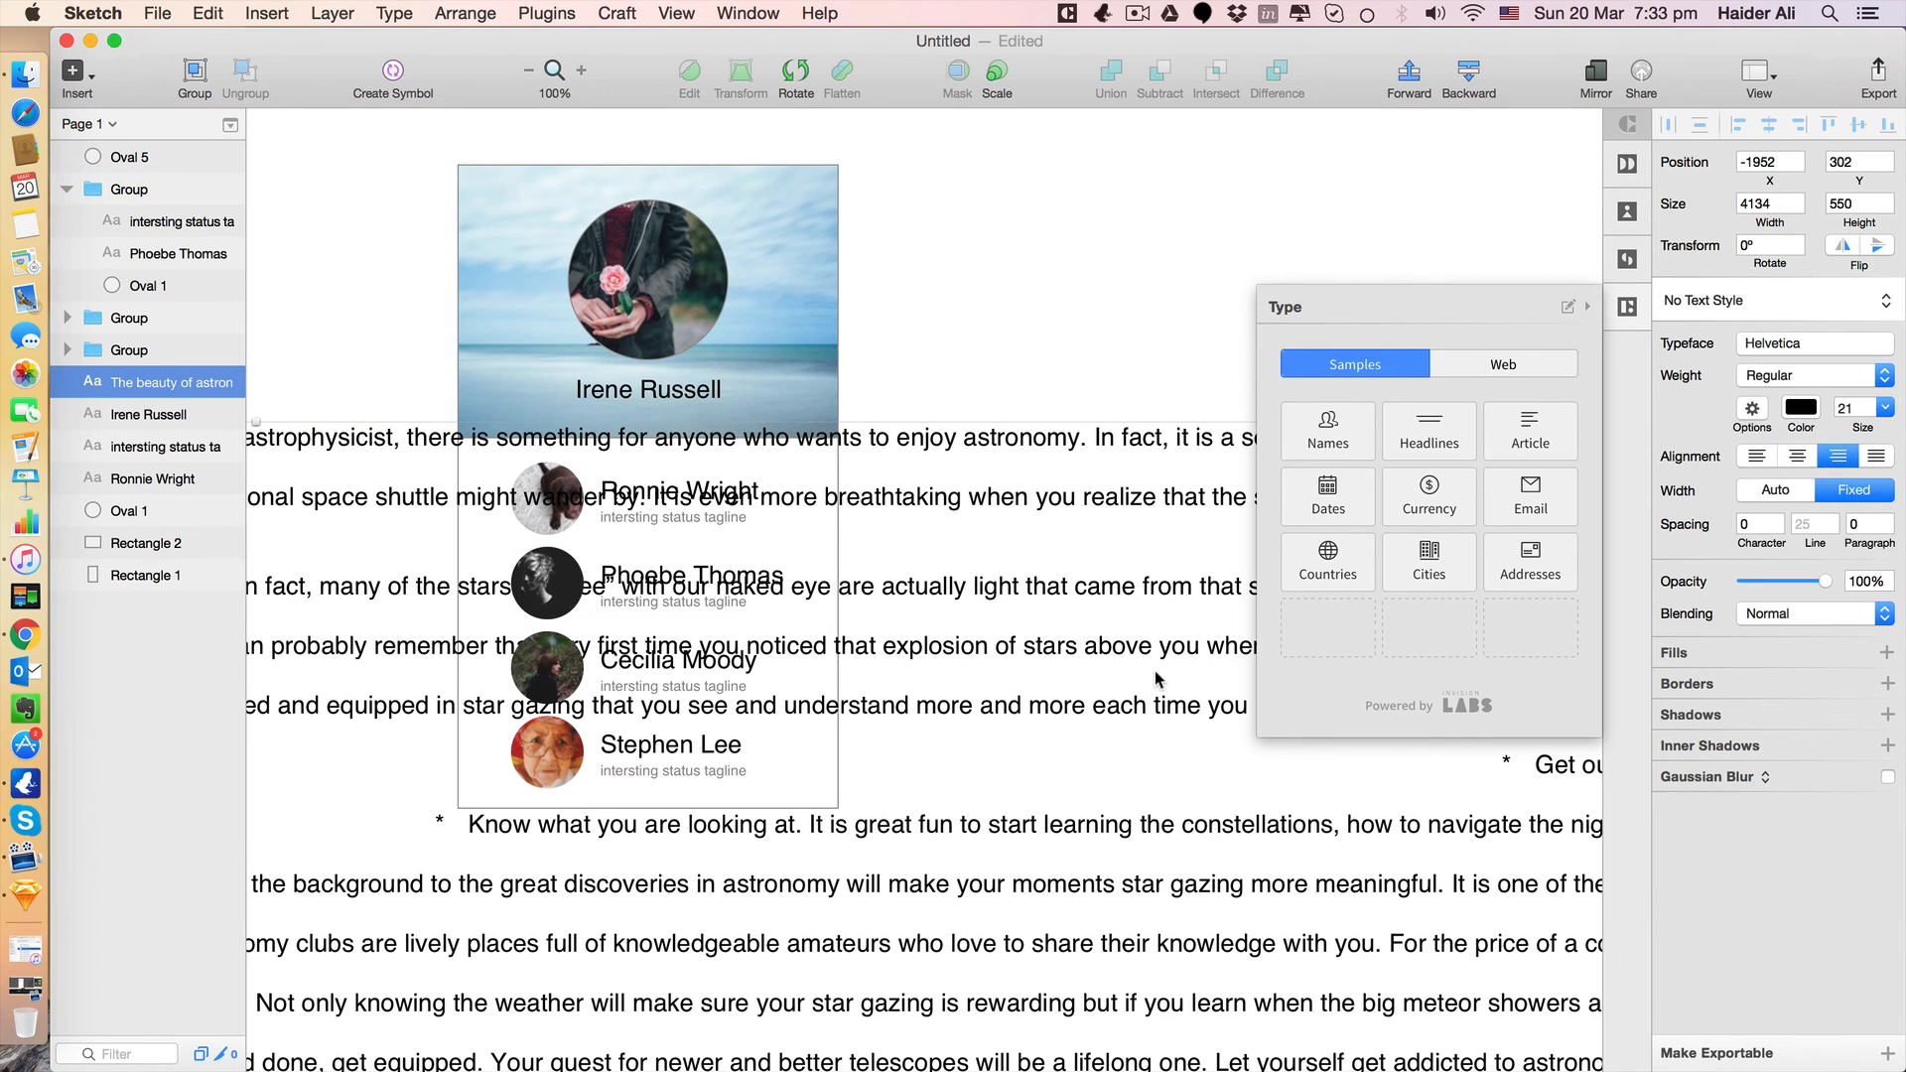
key(BackSpace)
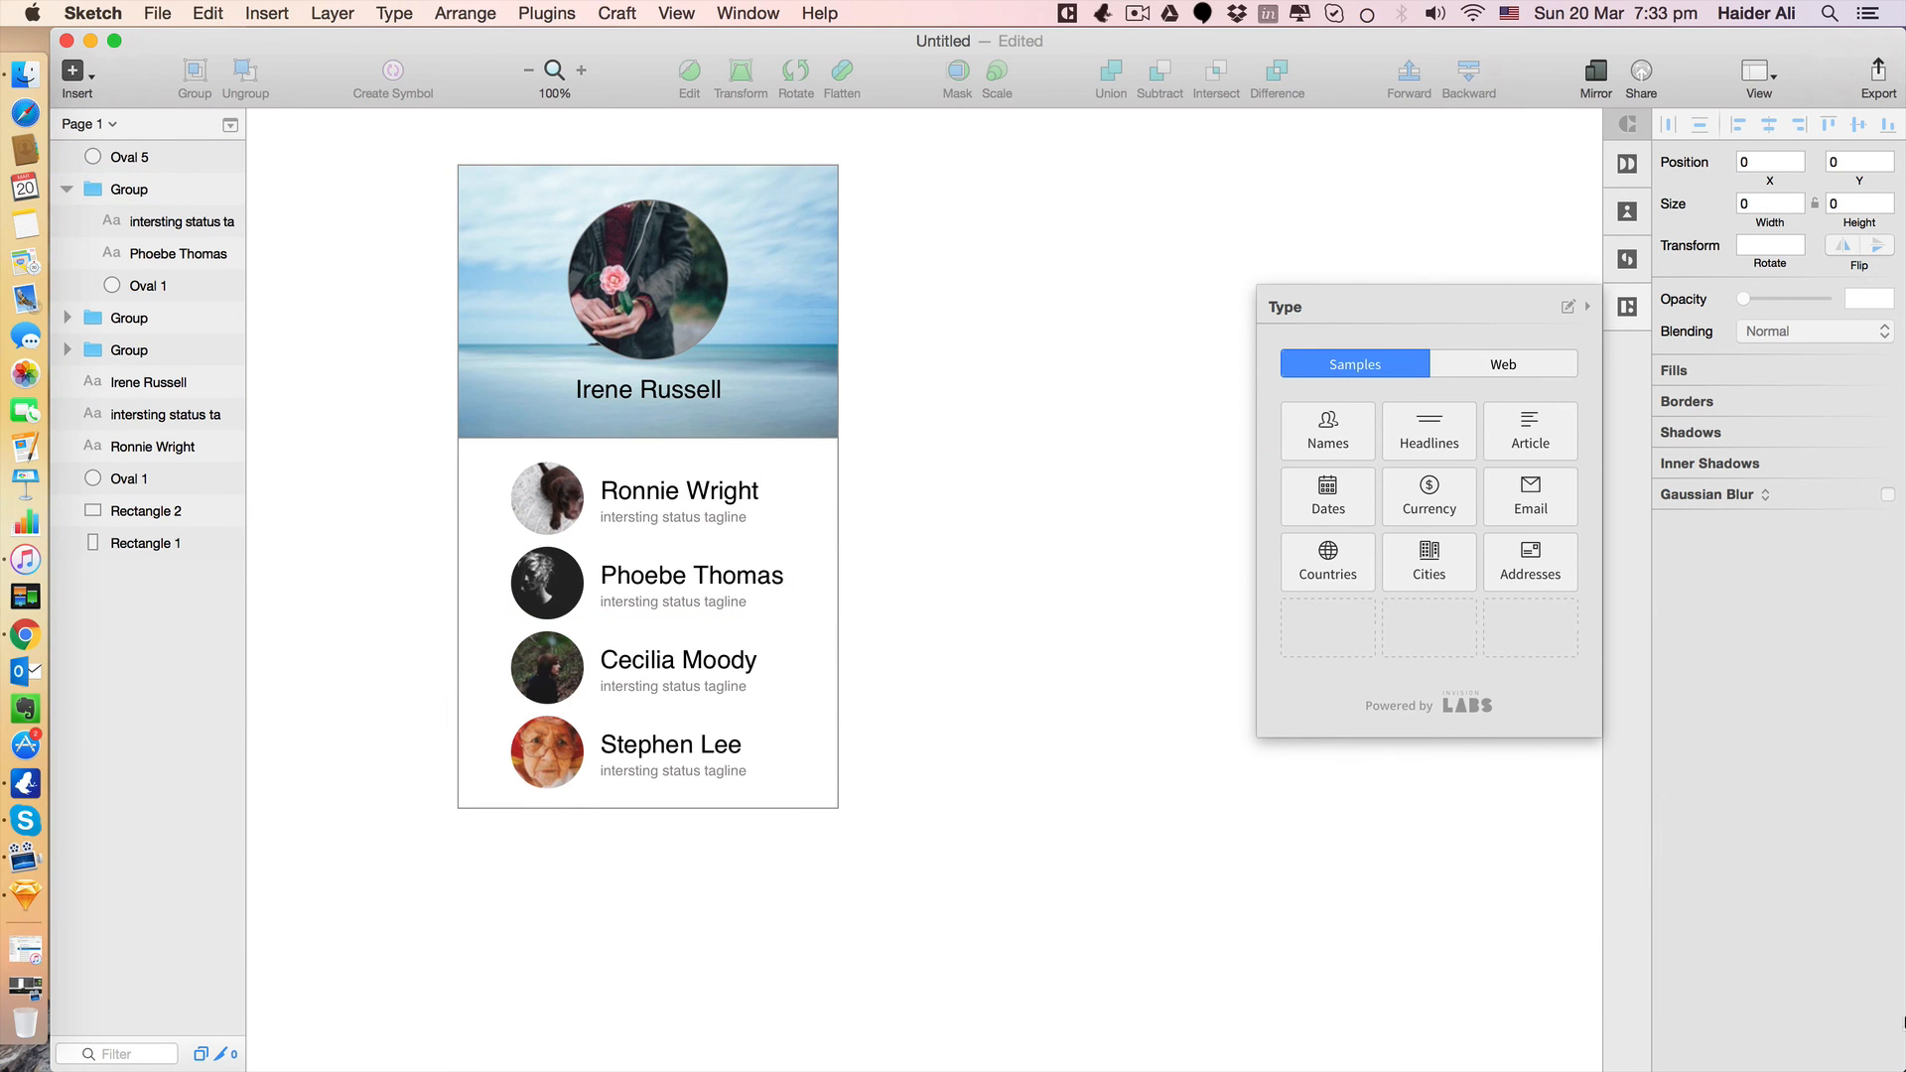